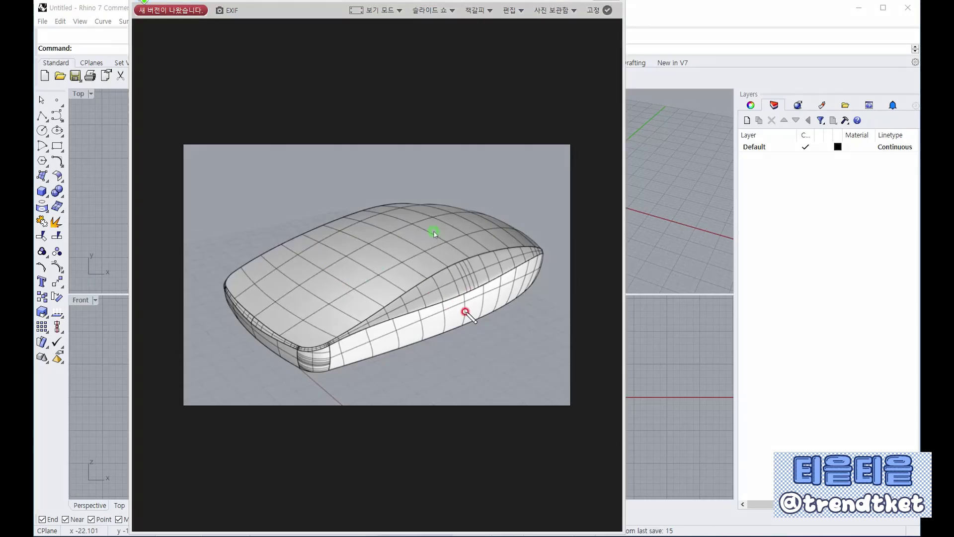
Examine the mouse model in the reference image, following its front corner, upper edge and the variable-radius fillet along its side.
mouse_move(465, 311)
left_mouse_down()
mouse_move(446, 306)
mouse_move(453, 241)
mouse_move(490, 294)
mouse_move(473, 309)
left_mouse_up()
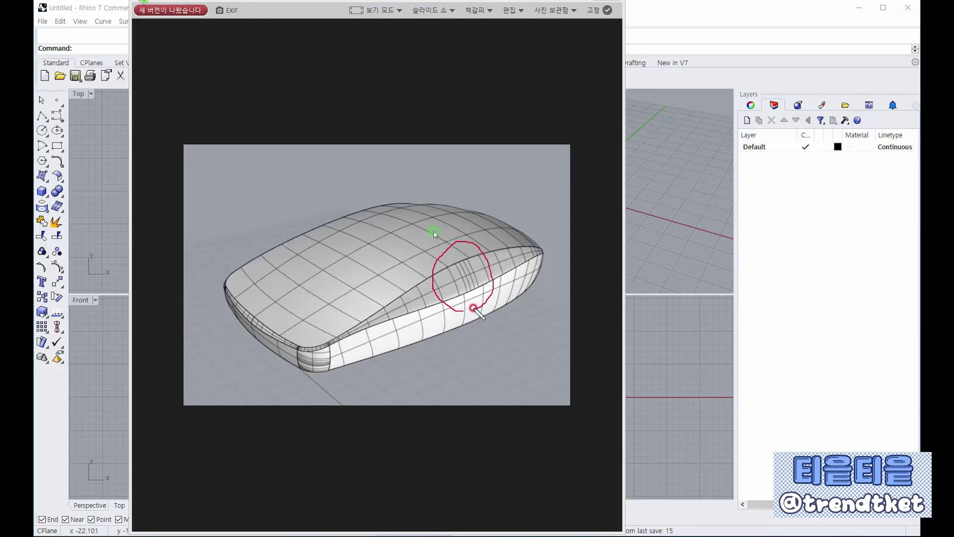
mouse_move(308, 362)
left_mouse_down()
mouse_move(312, 340)
mouse_move(309, 359)
left_mouse_up()
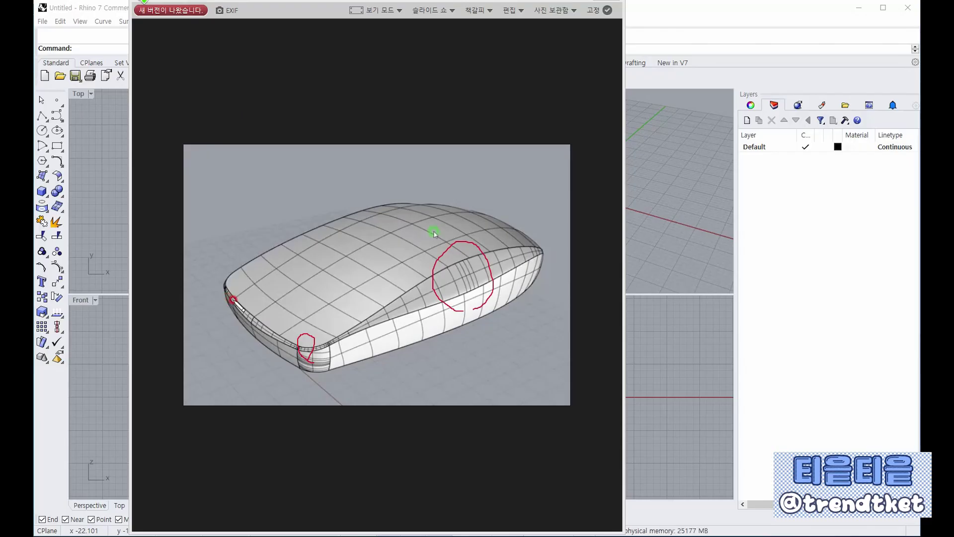
left_click_drag(233, 299, 240, 308)
left_click_drag(277, 336, 299, 345)
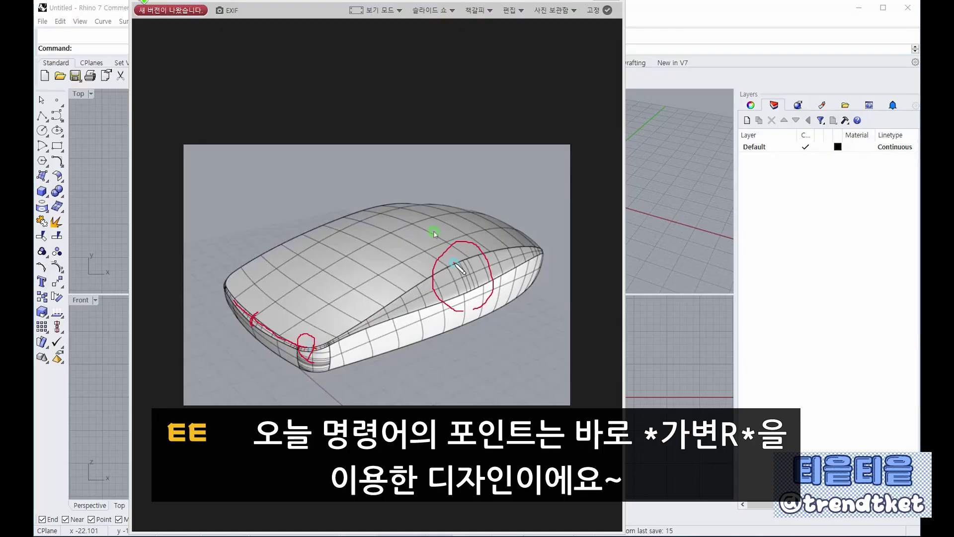
left_click_drag(454, 263, 474, 304)
left_click_drag(542, 247, 545, 253)
mouse_move(257, 318)
left_mouse_down()
mouse_move(311, 347)
mouse_move(343, 343)
mouse_move(434, 292)
mouse_move(546, 252)
left_mouse_up()
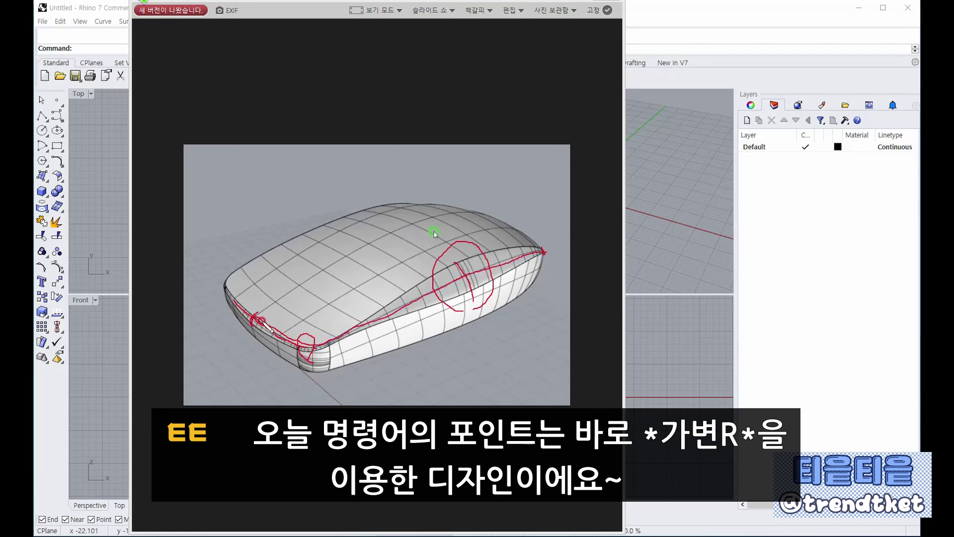
mouse_move(250, 319)
left_mouse_down()
mouse_move(273, 335)
mouse_move(373, 332)
mouse_move(537, 265)
left_mouse_up()
left_click_drag(457, 265, 471, 296)
mouse_move(345, 333)
left_mouse_down()
mouse_move(398, 294)
mouse_move(478, 258)
mouse_move(527, 253)
left_mouse_up()
left_click_drag(439, 305, 440, 306)
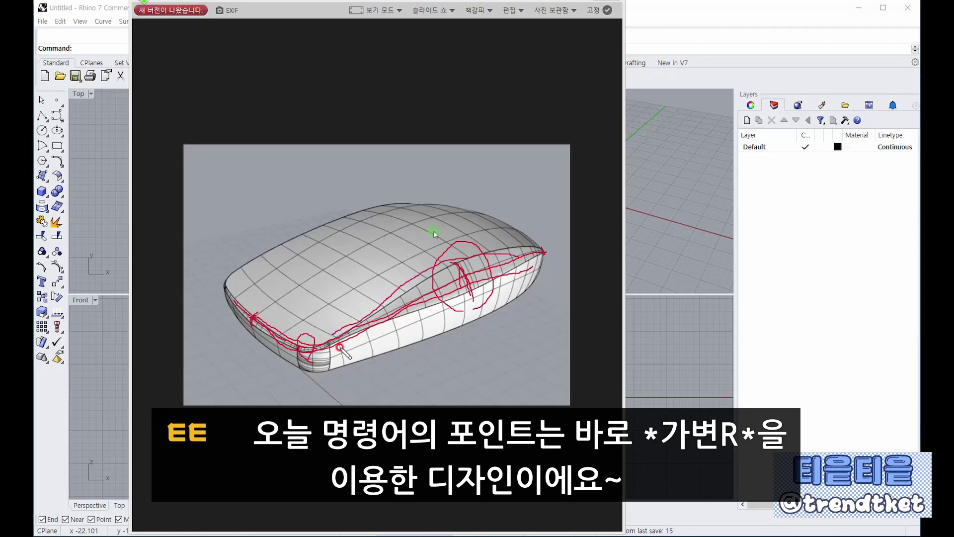
left_click_drag(339, 344, 546, 253)
left_click_drag(409, 285, 506, 253)
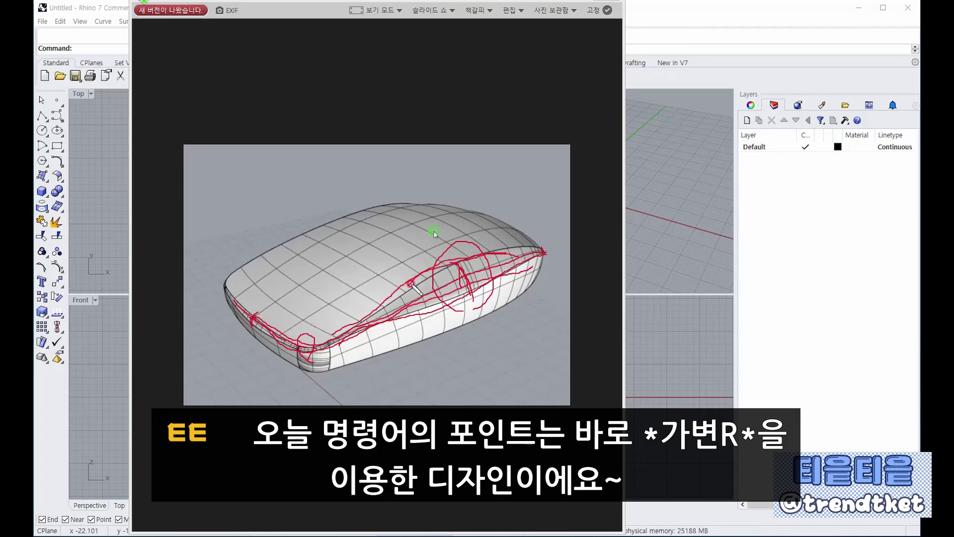
mouse_move(225, 287)
left_mouse_down()
mouse_move(282, 340)
mouse_move(309, 348)
mouse_move(336, 343)
mouse_move(405, 288)
mouse_move(542, 247)
left_mouse_up()
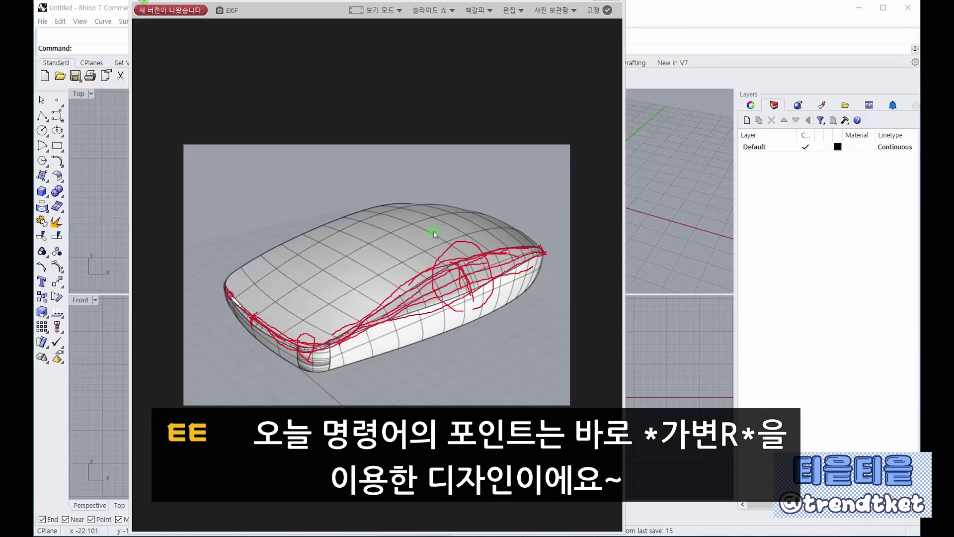
left_click_drag(227, 290, 252, 316)
key("Delete")
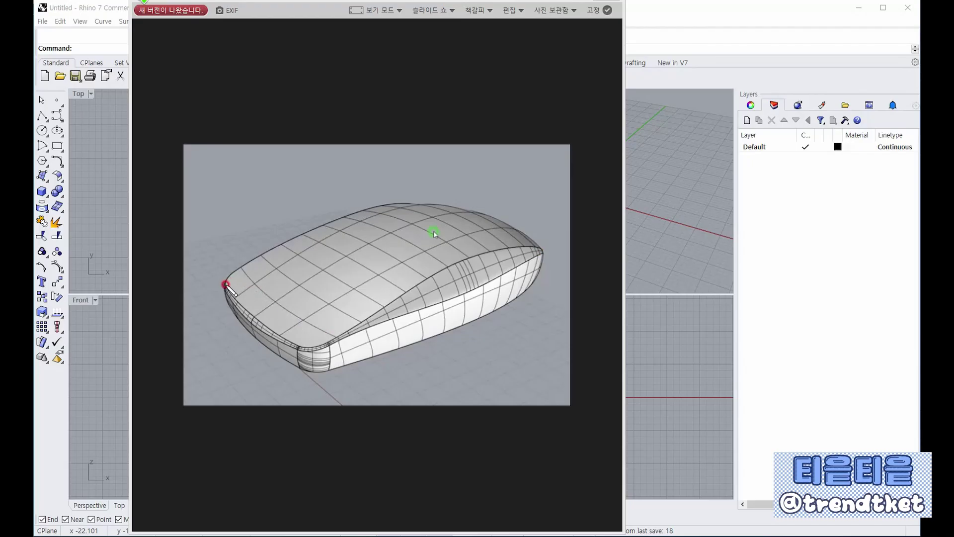
mouse_move(224, 286)
left_mouse_down()
mouse_move(275, 333)
mouse_move(332, 342)
mouse_move(544, 251)
mouse_move(487, 254)
mouse_move(395, 292)
mouse_move(314, 343)
left_mouse_up()
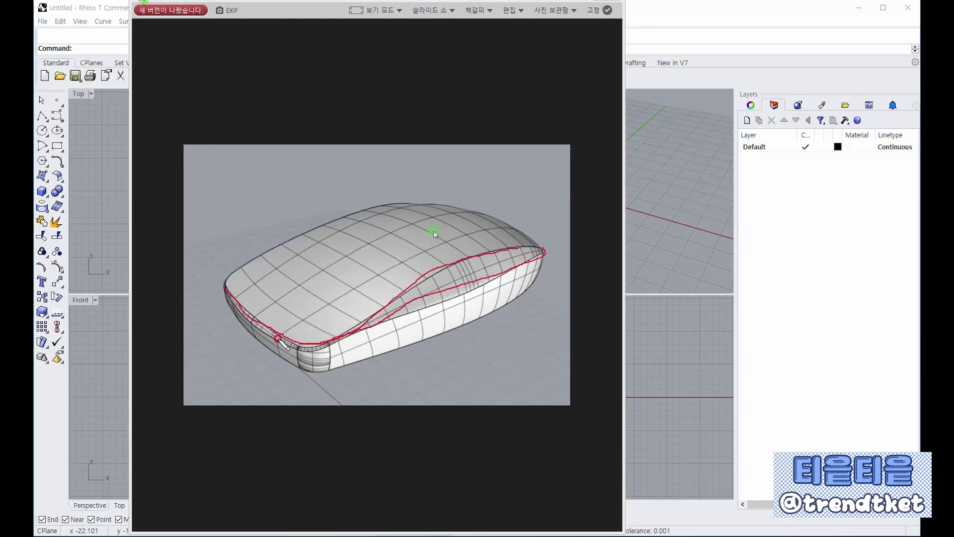
mouse_move(230, 298)
left_mouse_down()
mouse_move(291, 342)
mouse_move(334, 345)
mouse_move(438, 274)
mouse_move(529, 256)
mouse_move(519, 302)
mouse_move(314, 372)
mouse_move(240, 306)
mouse_move(227, 276)
mouse_move(458, 188)
mouse_move(524, 256)
left_mouse_up()
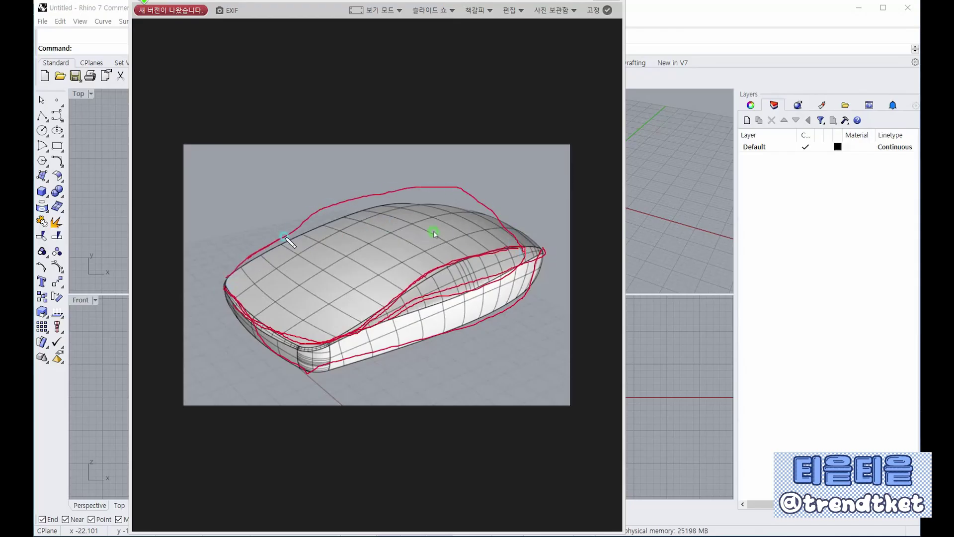
mouse_move(288, 238)
left_mouse_down()
mouse_move(458, 211)
mouse_move(537, 257)
mouse_move(376, 202)
mouse_move(516, 218)
mouse_move(227, 294)
mouse_move(290, 360)
mouse_move(452, 326)
mouse_move(538, 283)
left_mouse_up()
left_click_drag(253, 325, 444, 212)
mouse_move(335, 222)
left_mouse_down()
mouse_move(390, 238)
mouse_move(441, 276)
left_mouse_up()
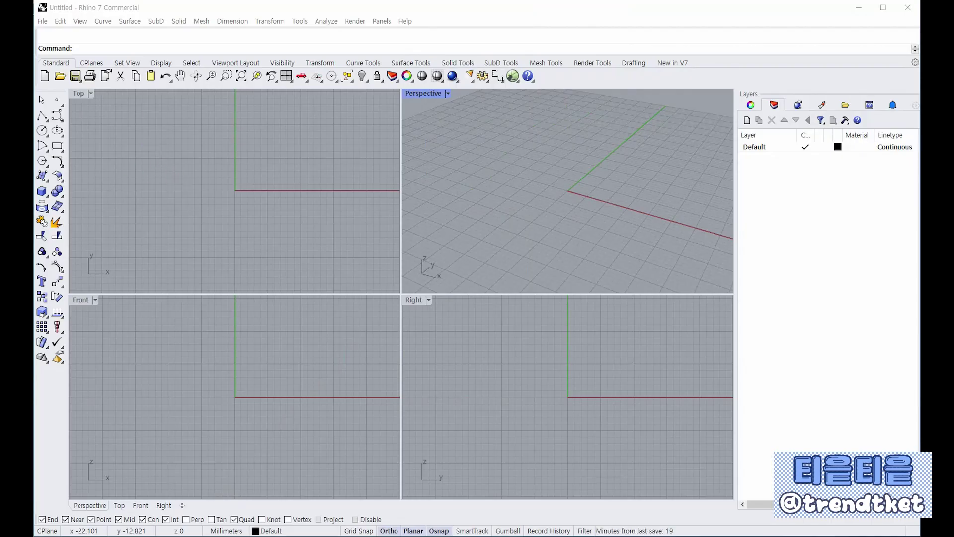
Add five new layers below the Default layer.
left_click(214, 166)
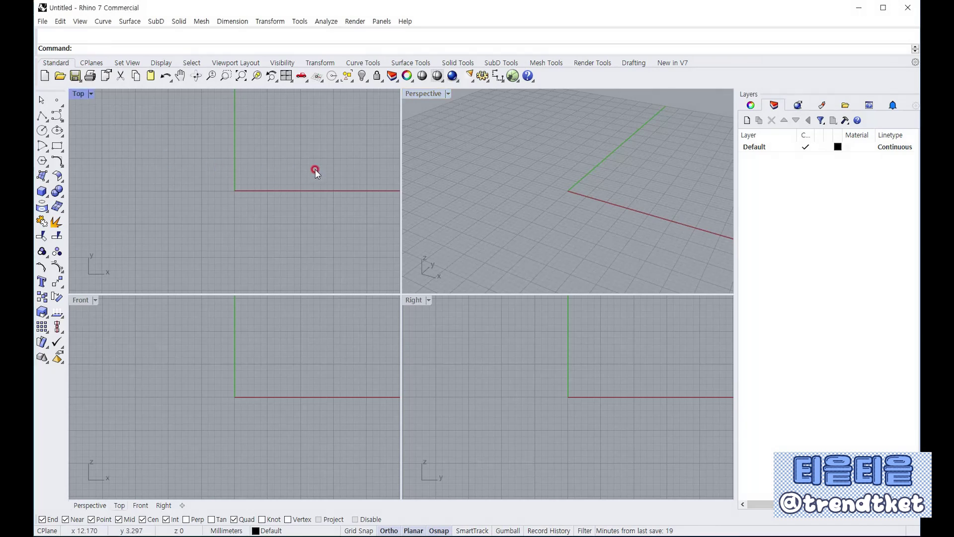
left_click(747, 121)
left_click(746, 121)
left_click(747, 120)
left_click(747, 121)
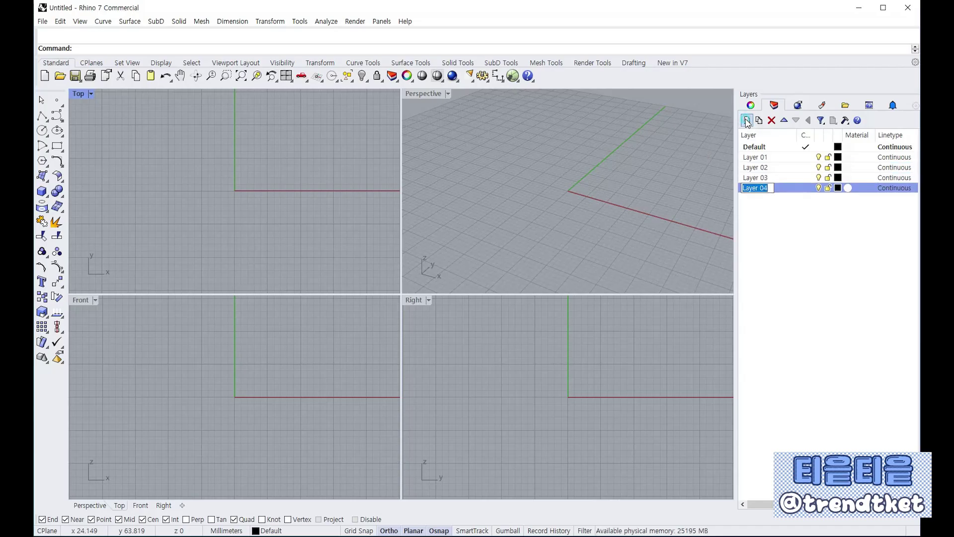
left_click(746, 120)
Rename Layer 01 as 커브.
left_click(758, 158)
right_click(760, 160)
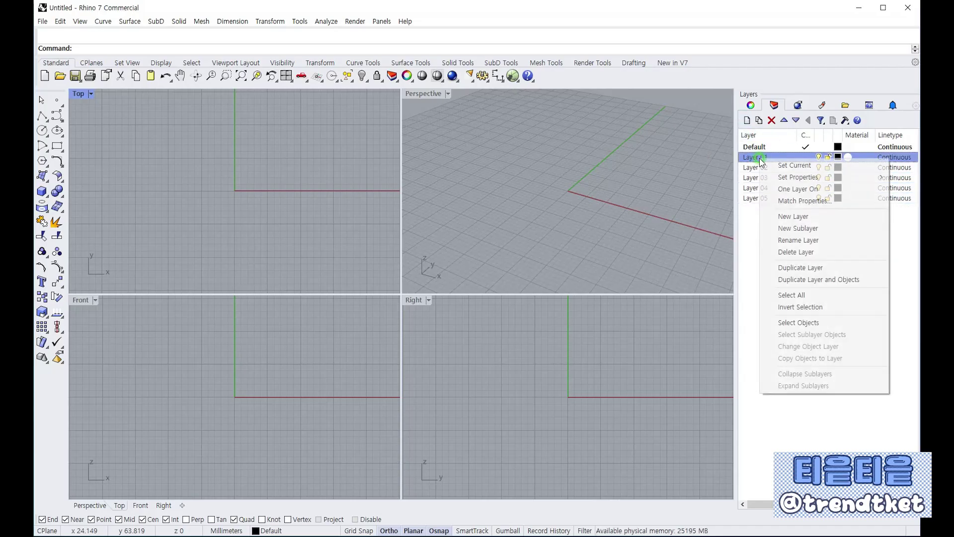
left_click(797, 241)
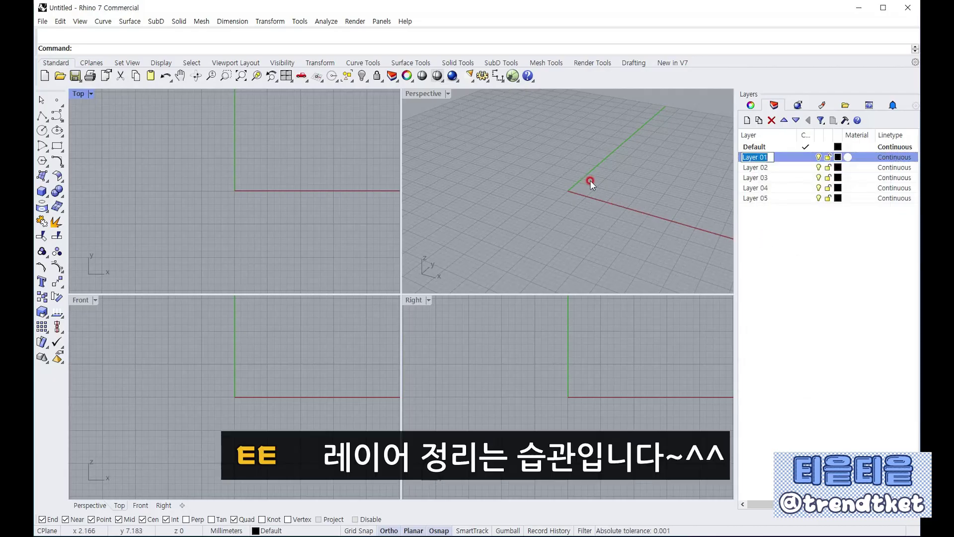
type("z")
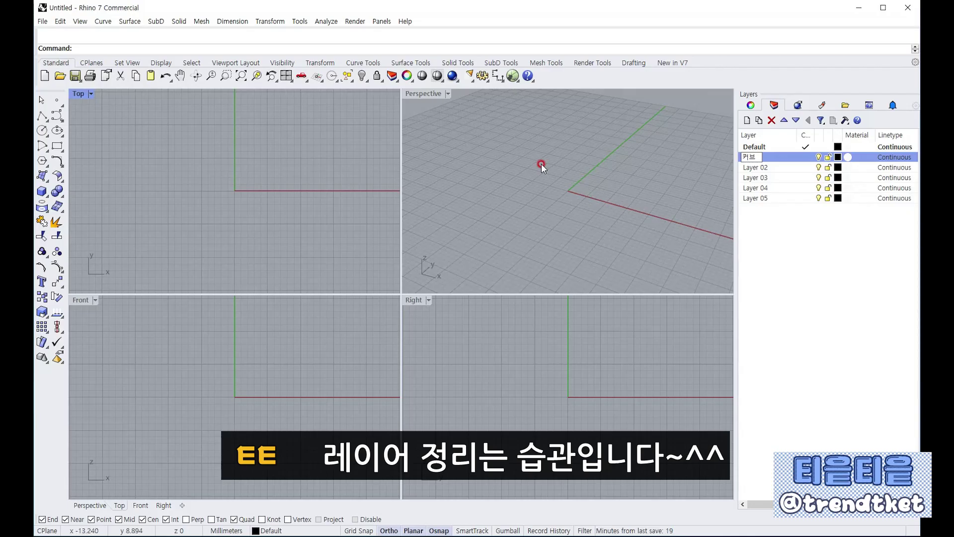
left_click(776, 259)
Rename Layer 02 as 오리지널.
left_click(755, 168)
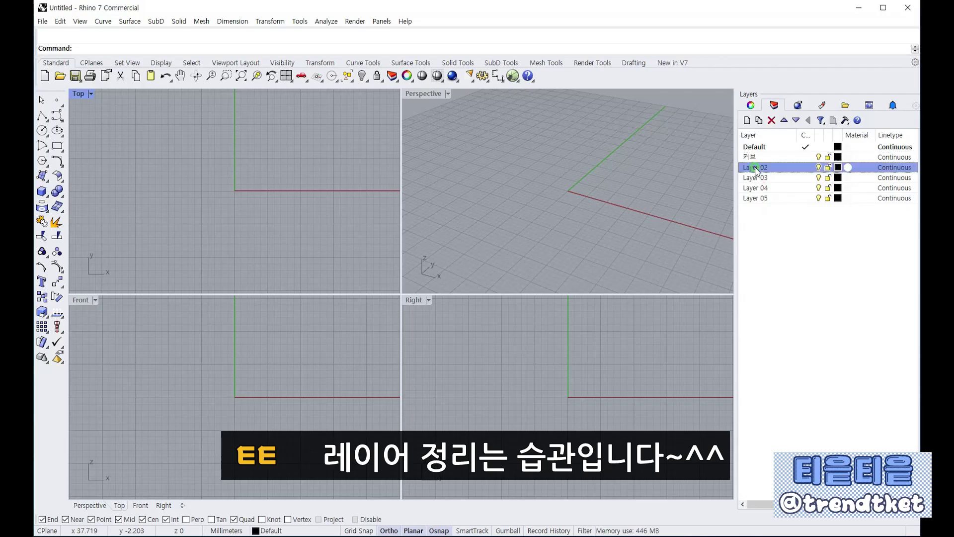
right_click(755, 169)
left_click(796, 250)
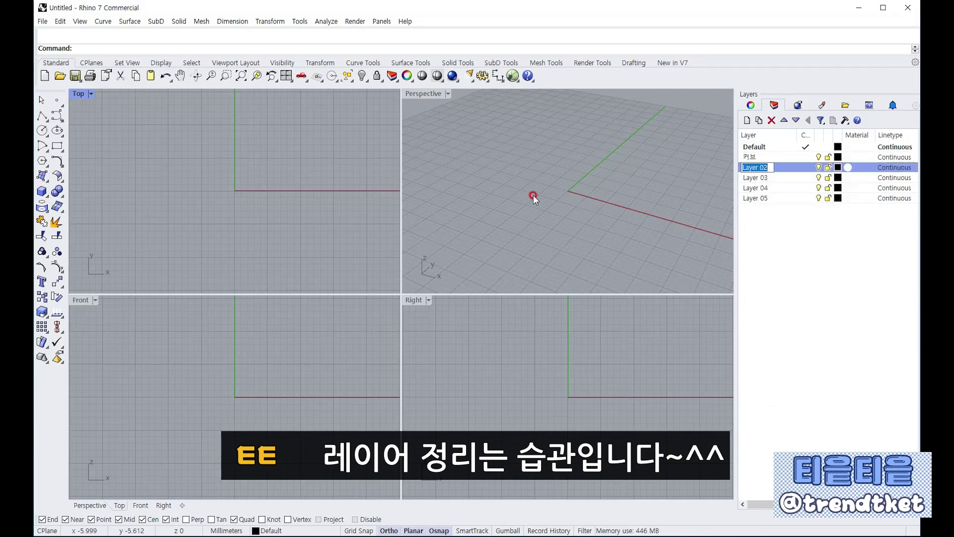
type("오")
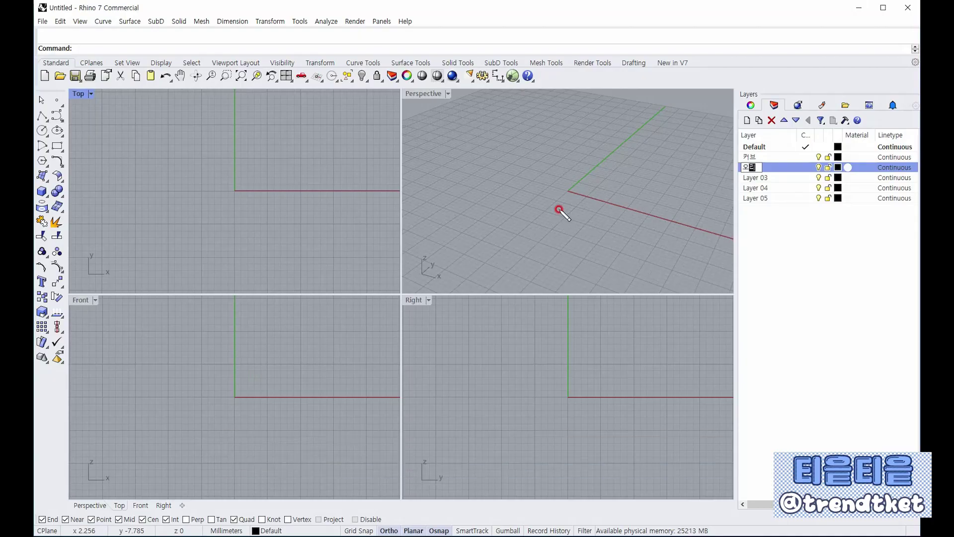
type("리지너ㄹ")
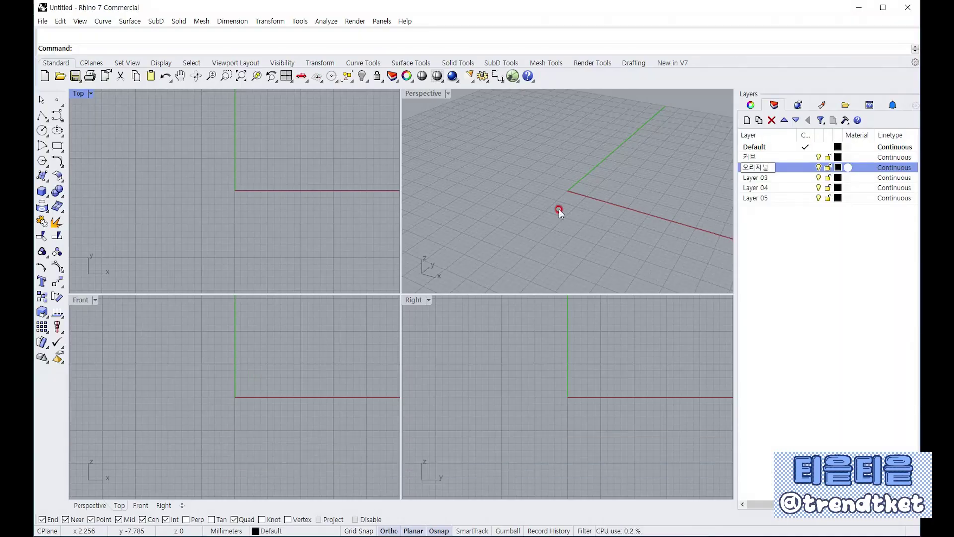
left_click(811, 237)
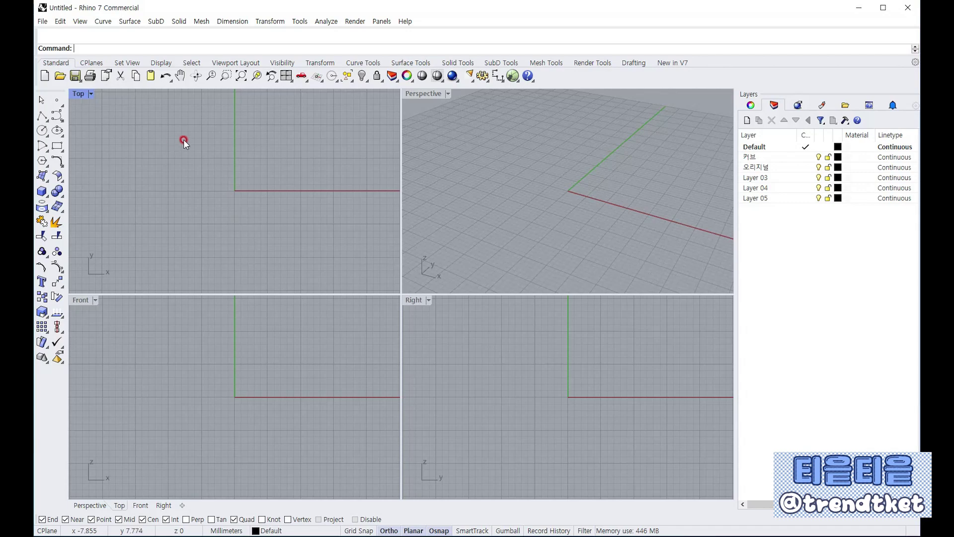
Maximize the Top view and start a polyline below the X axis with a horizontal segment 50 mm long.
double_click(80, 93)
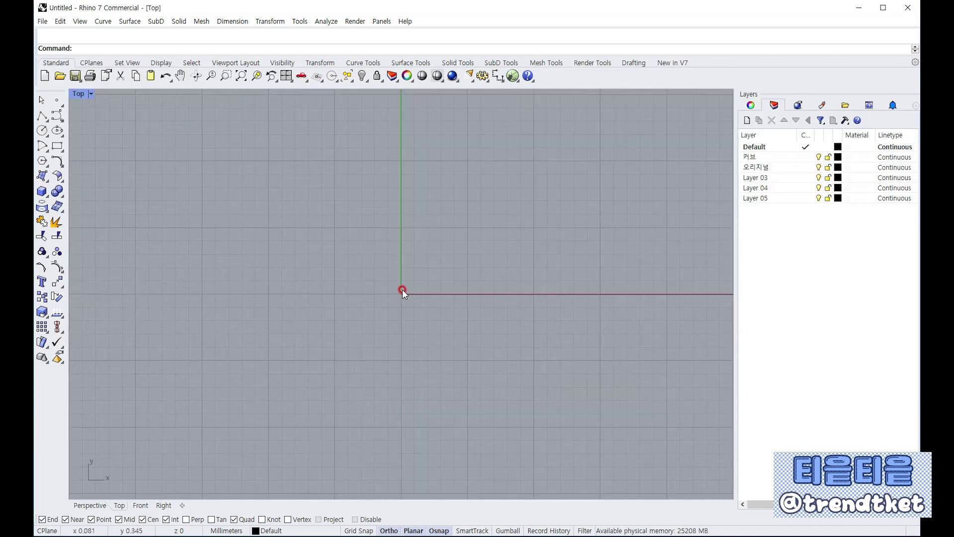
scroll(400, 292, "down", 5)
scroll(399, 293, "up", 3)
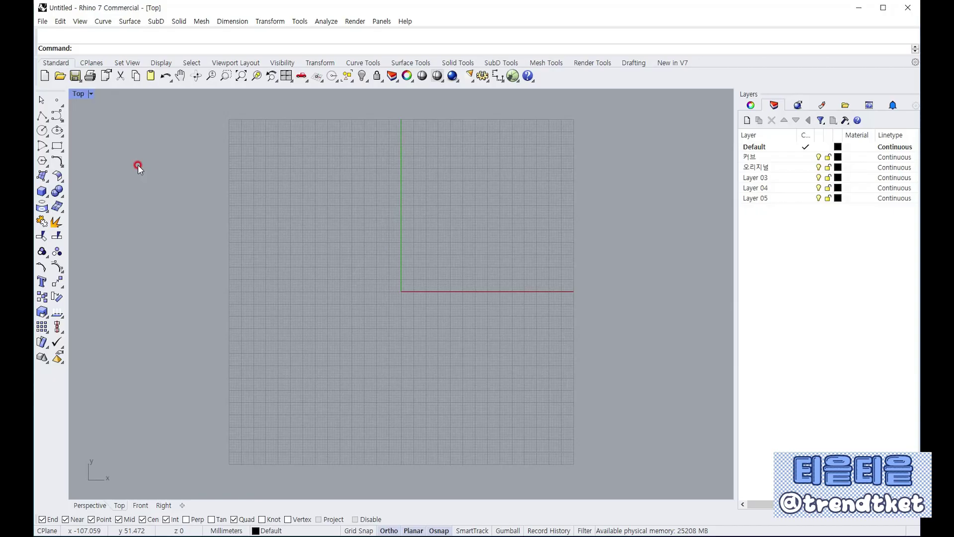
left_click(42, 115)
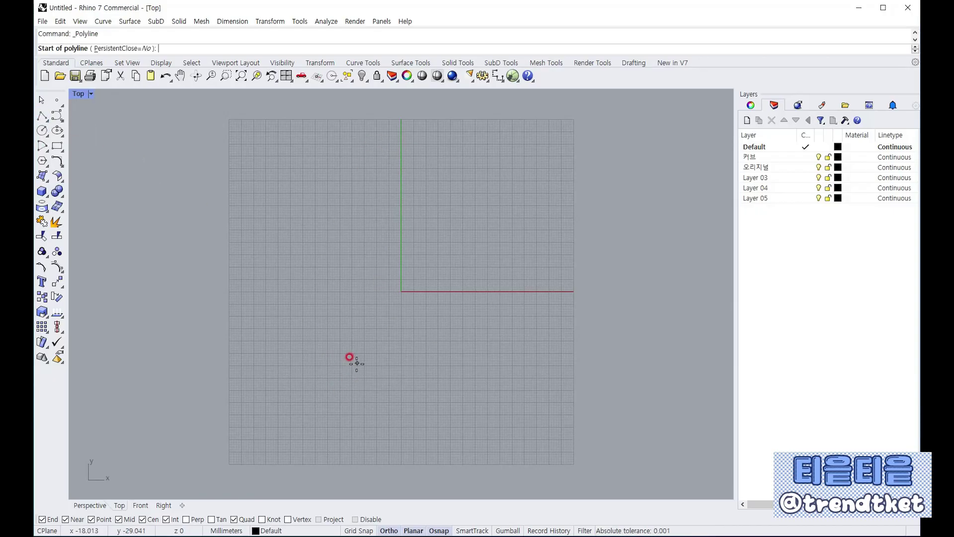
left_click(318, 380)
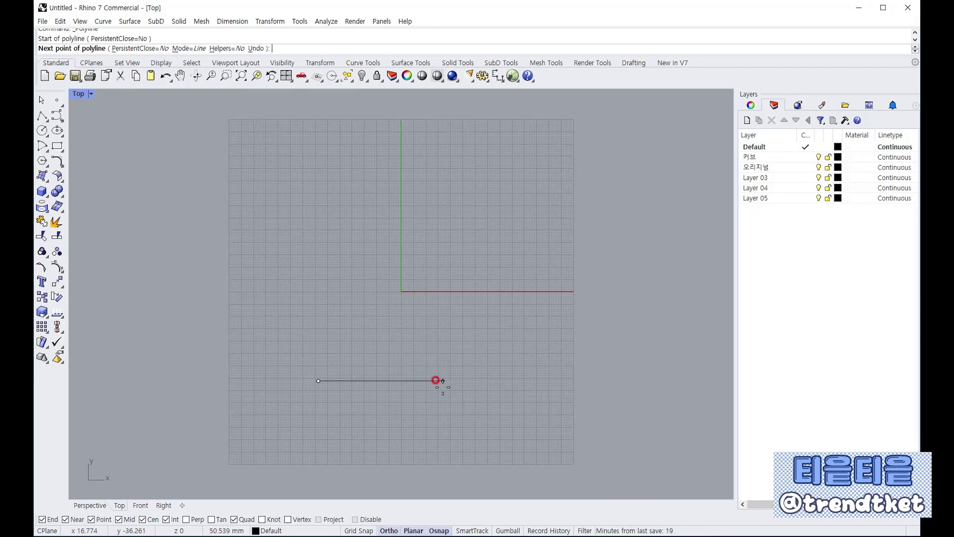
left_click(383, 531)
type("50")
key("Return")
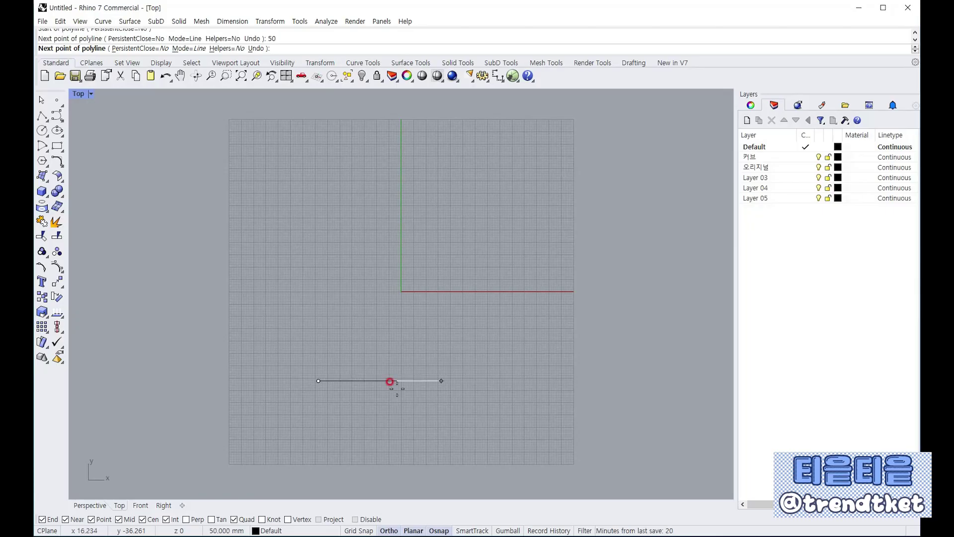
Place the 50 mm segment toward +X, add a 70 mm vertical segment upward from its end, and finish the polyline.
left_click(459, 365)
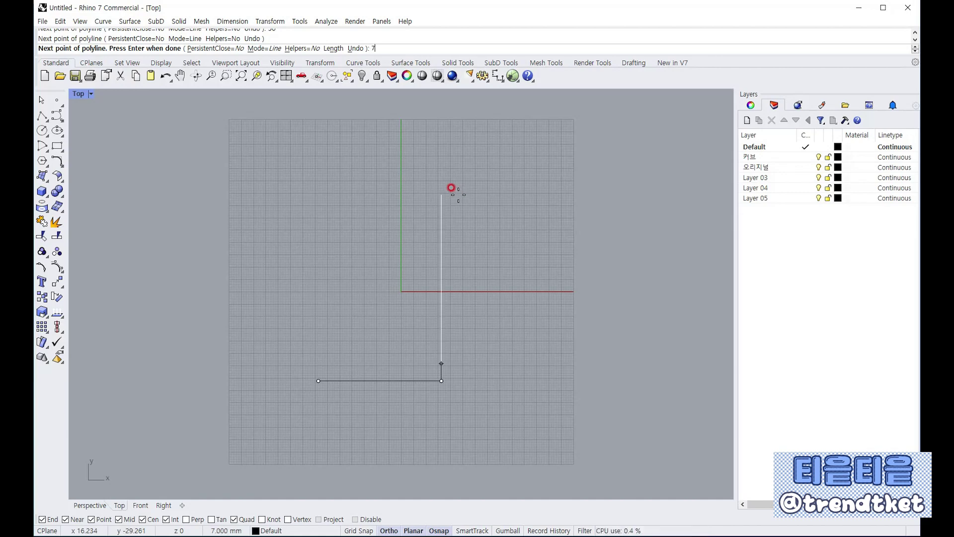
type("70")
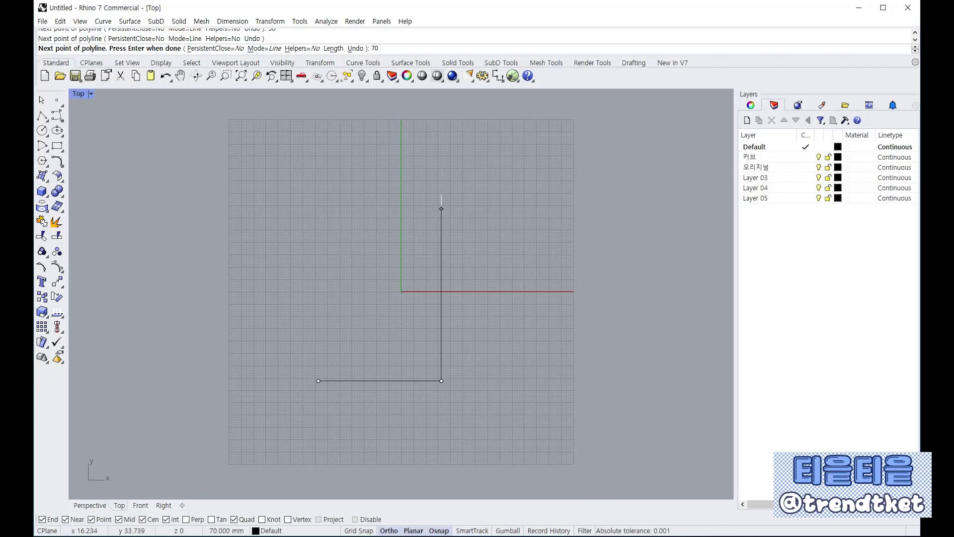
key("Return")
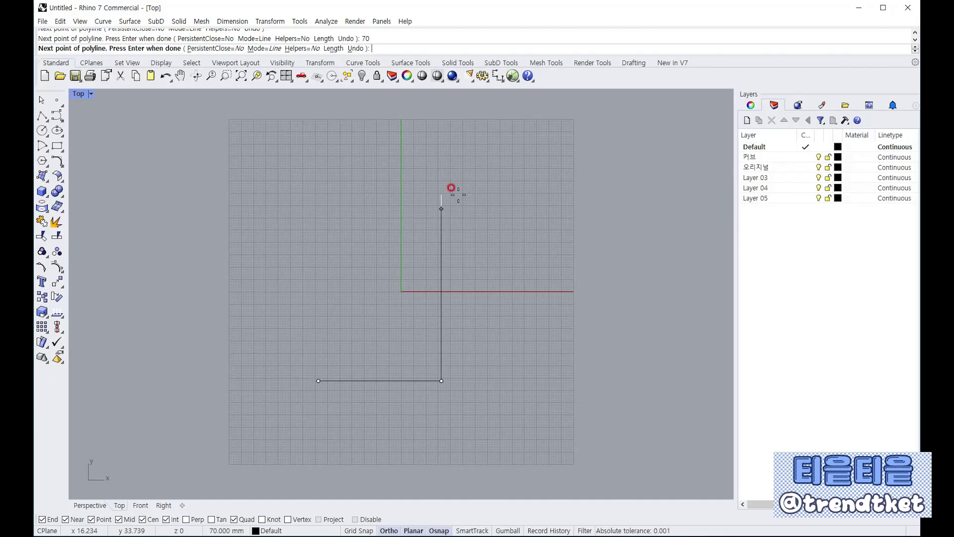
left_click(451, 187)
right_click(458, 193)
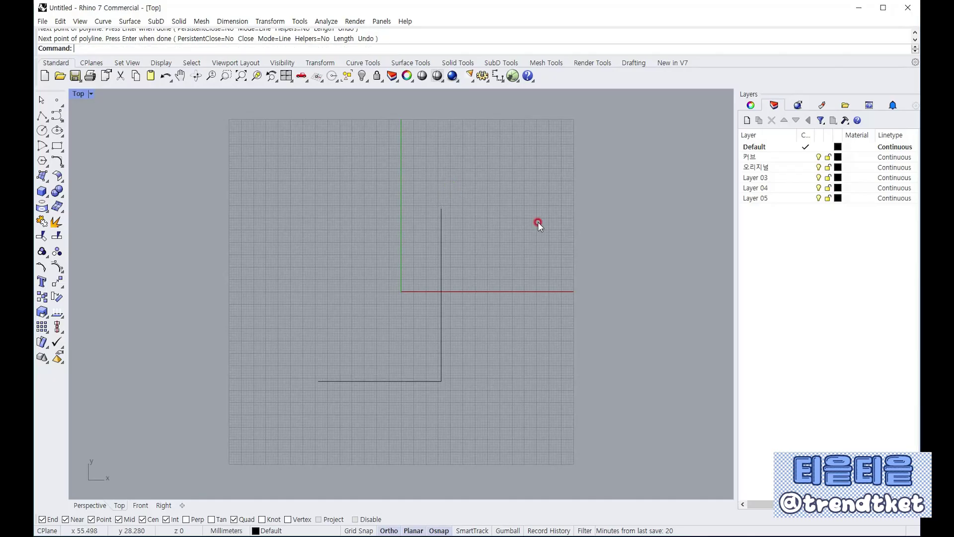
Draw a second polyline 50 mm toward -X from the vertical segment's upper end, and down to the first polyline's start to enclose the rectangle.
right_click(471, 205)
left_click(442, 206)
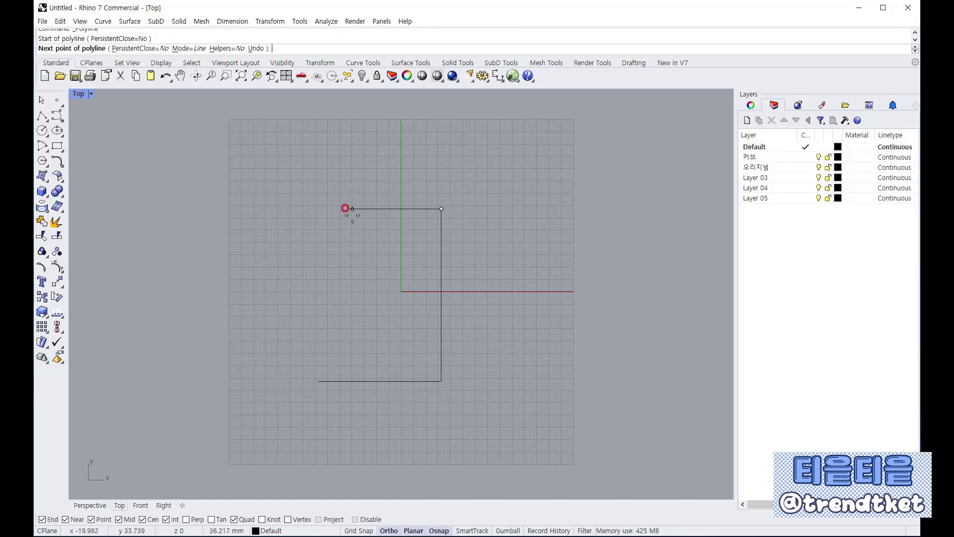
type("50")
key("Return")
left_click(314, 230)
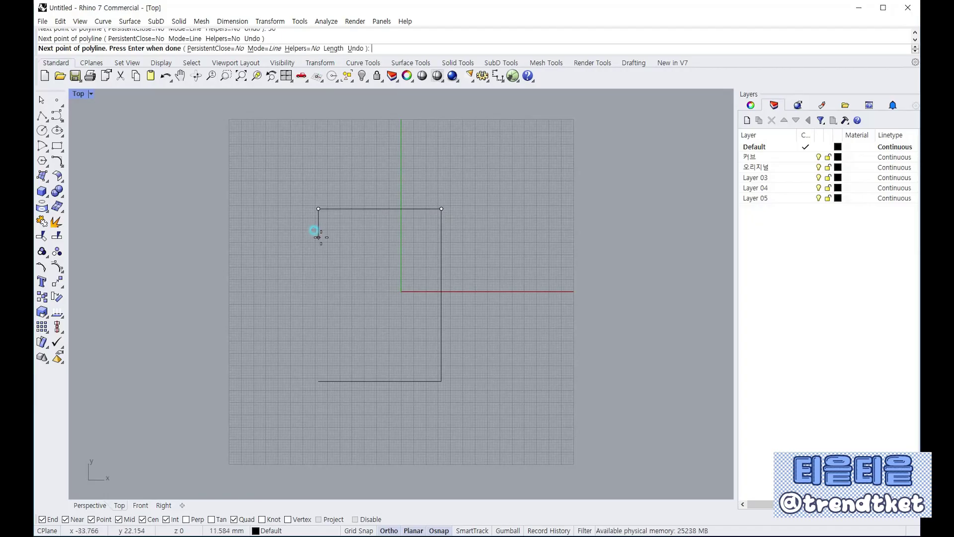
left_click(316, 379)
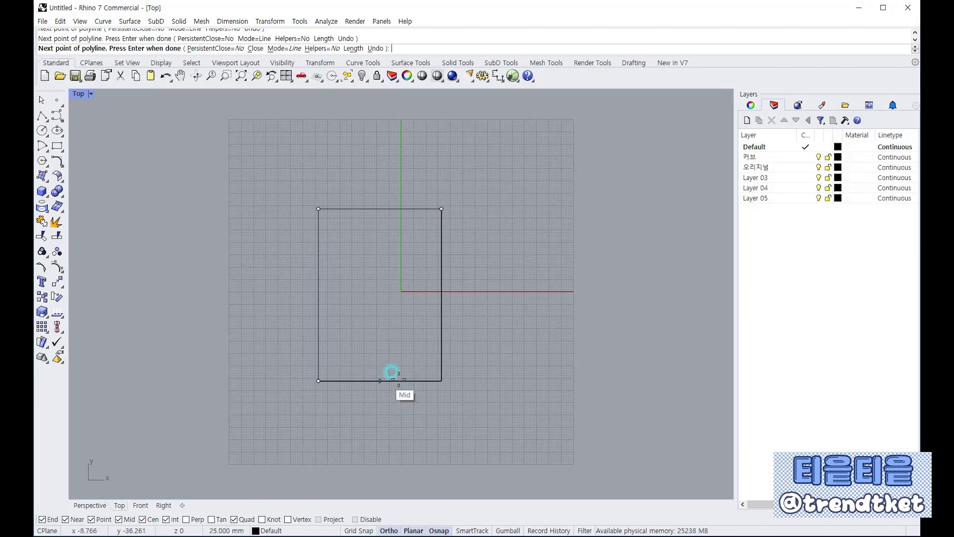
right_click(350, 414)
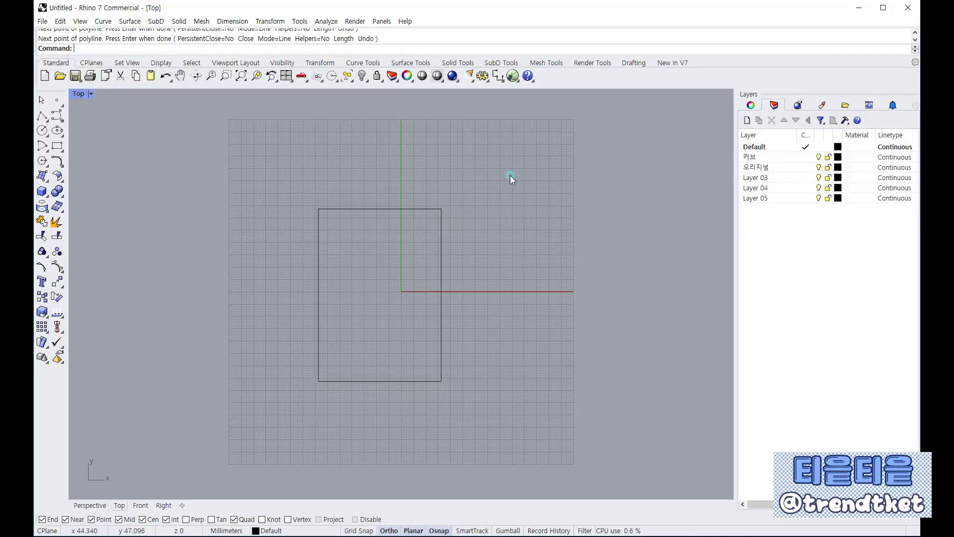
left_click_drag(312, 387, 312, 386)
left_click(509, 148)
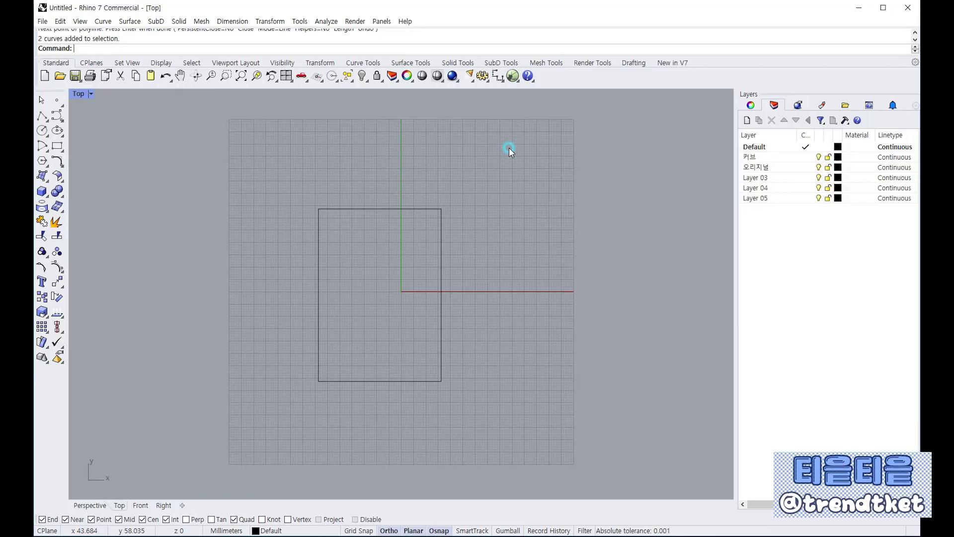
Move the whole rectangle from the midpoint of its lower edge to the origin at 0.
left_click_drag(319, 328, 319, 327)
left_click(106, 345)
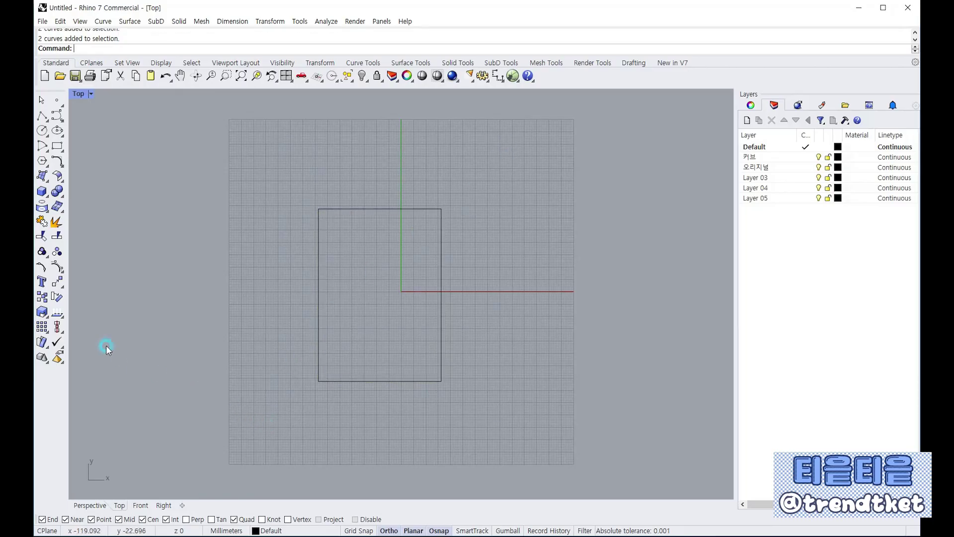
left_click(57, 282)
left_click_drag(466, 232, 259, 433)
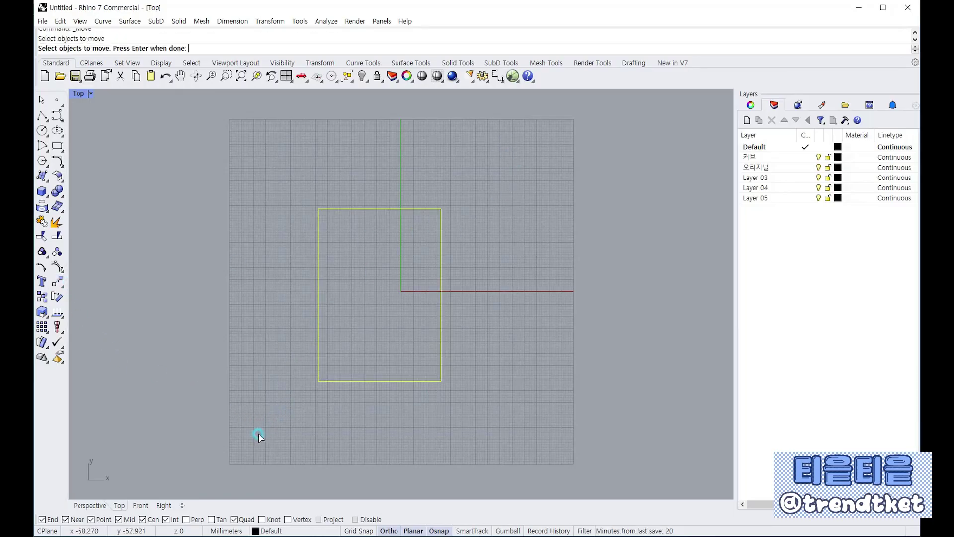
right_click(246, 368)
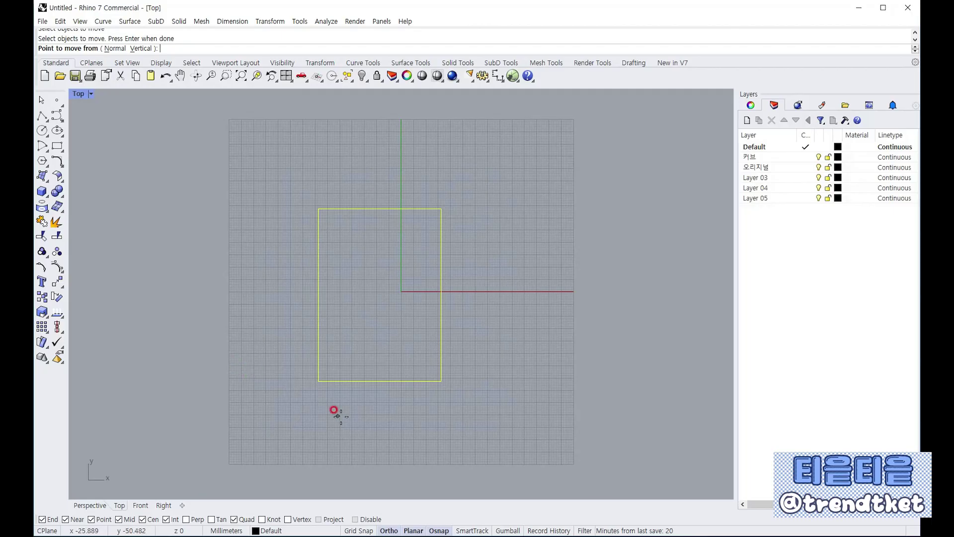
left_click(379, 381)
type("0")
key("Return")
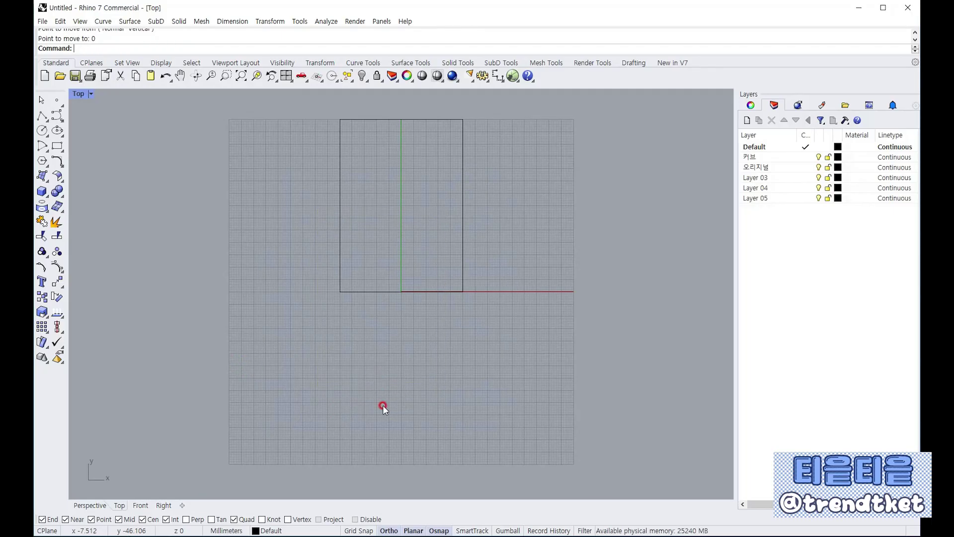
scroll(363, 412, "down", 5)
scroll(383, 331, "up", 6)
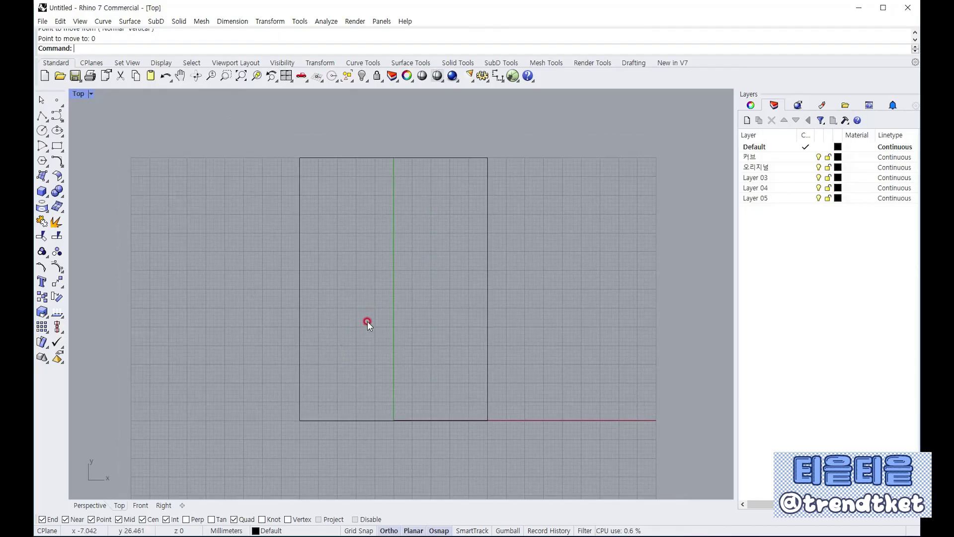
scroll(396, 263, "down", 1)
scroll(393, 278, "up", 1)
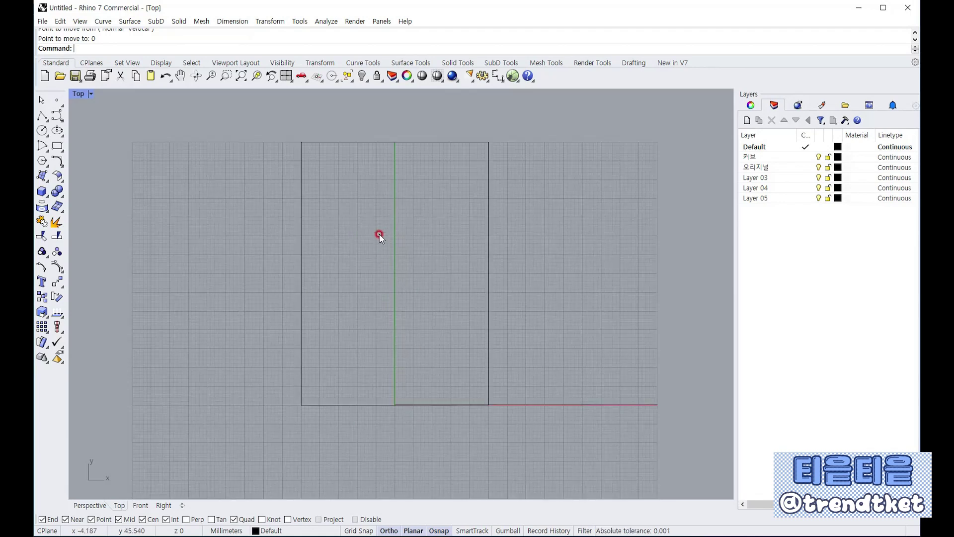
right_click_drag(389, 214, 379, 249)
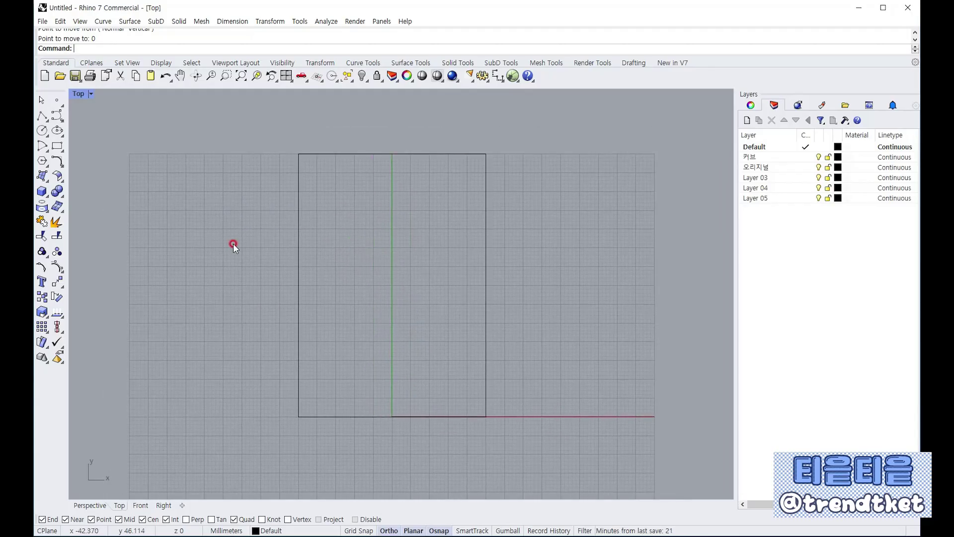
right_click_drag(324, 222, 318, 193)
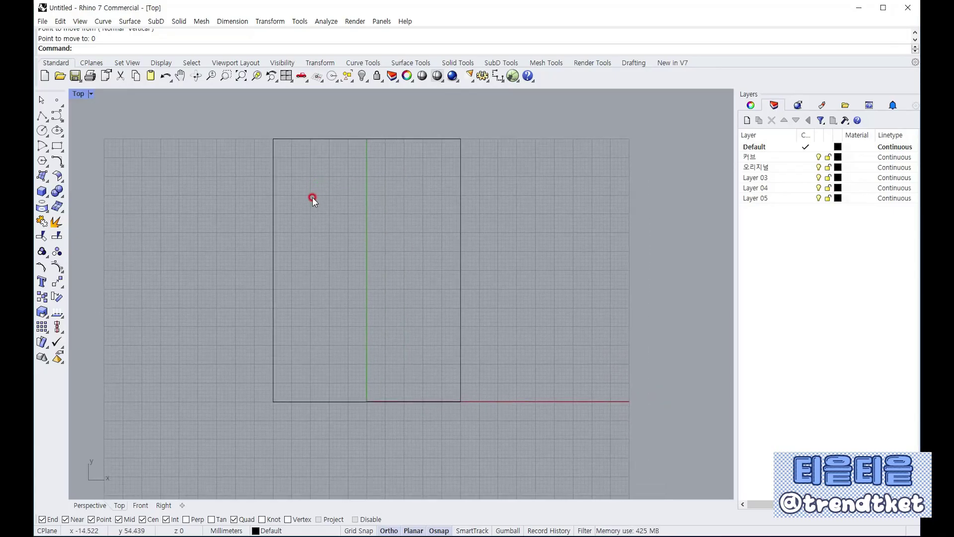
scroll(327, 228, "down", 2)
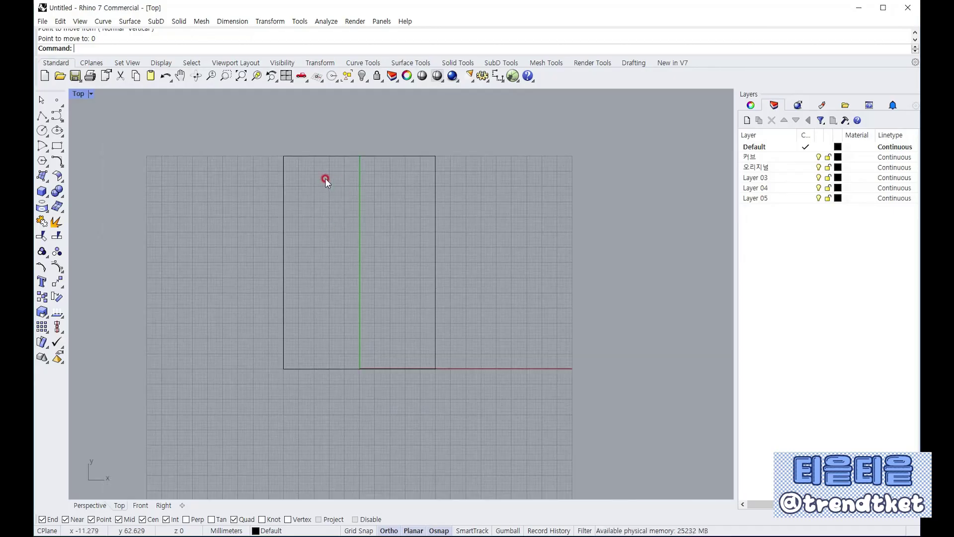
scroll(279, 191, "up", 4)
scroll(313, 186, "down", 2)
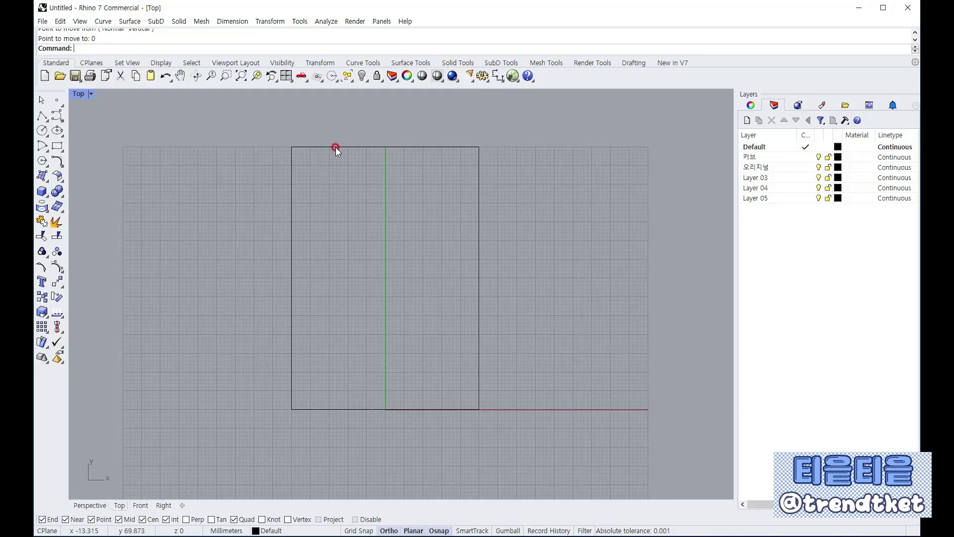
left_click_drag(260, 126, 523, 449)
left_click(464, 320)
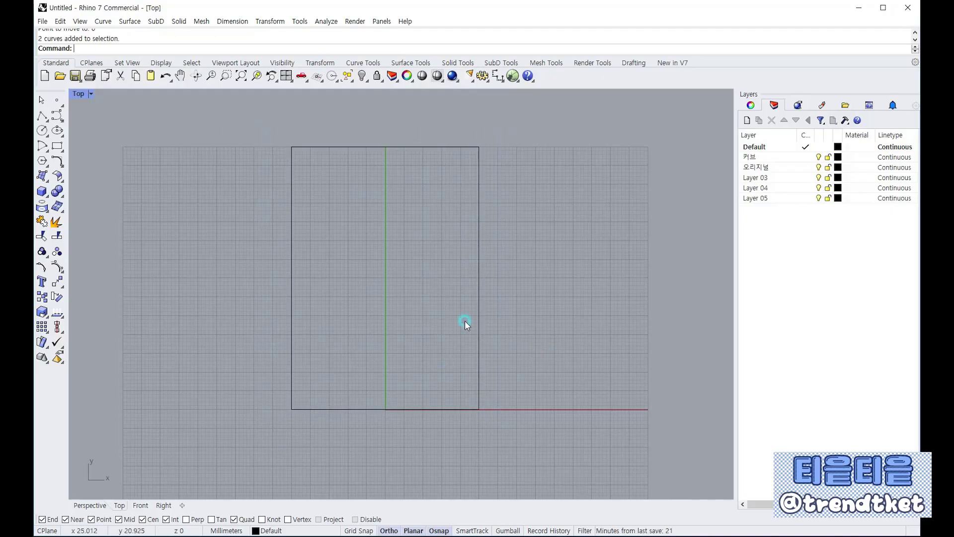
left_click_drag(296, 186, 511, 450)
left_click(476, 435)
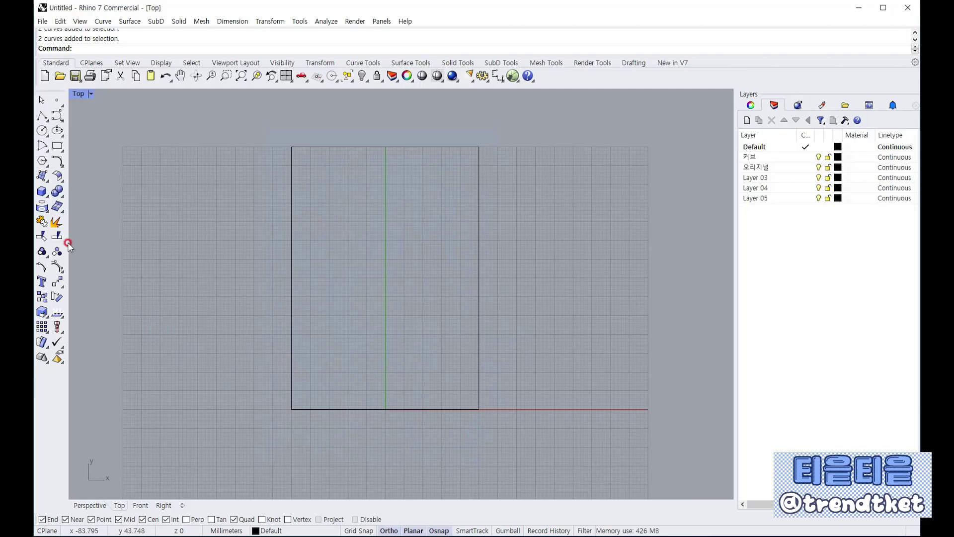
Explode the rectangle's two polylines into separate line segments and check that each edge selects individually.
left_click(56, 223)
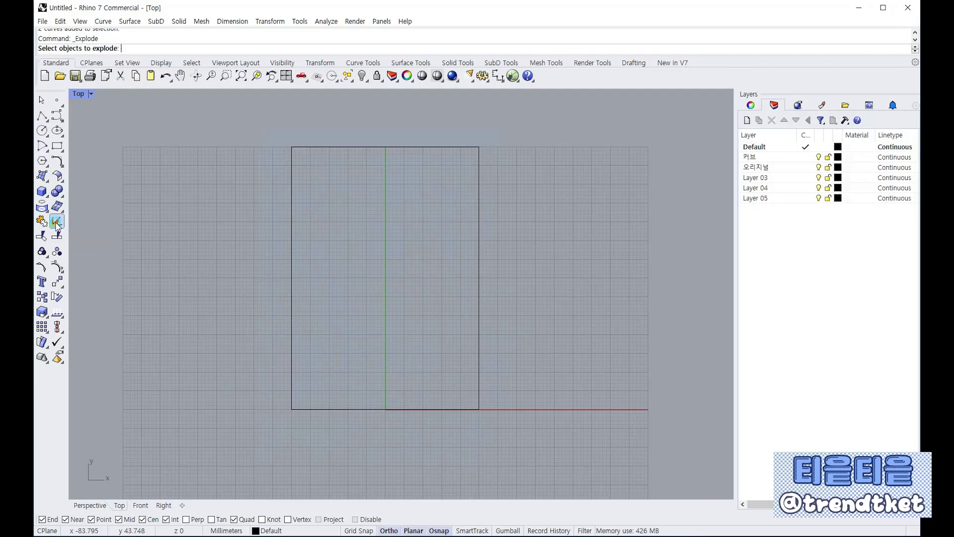
left_click_drag(268, 118, 499, 419)
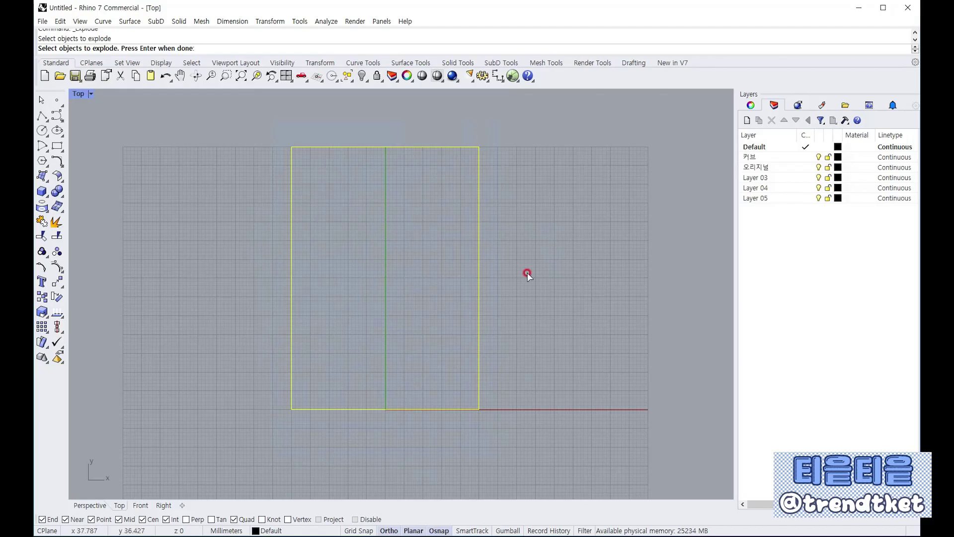
key("Return")
left_click(350, 144)
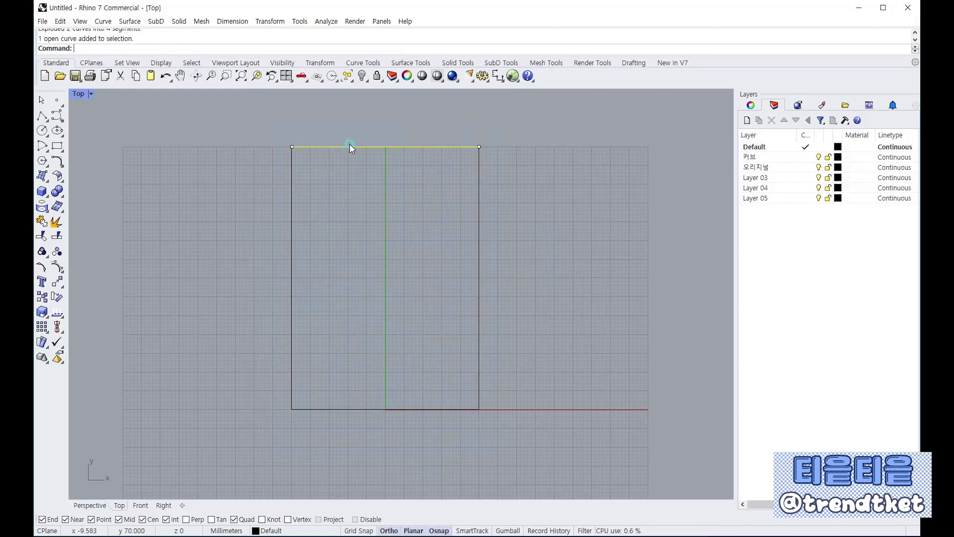
left_click(290, 202)
left_click(389, 408)
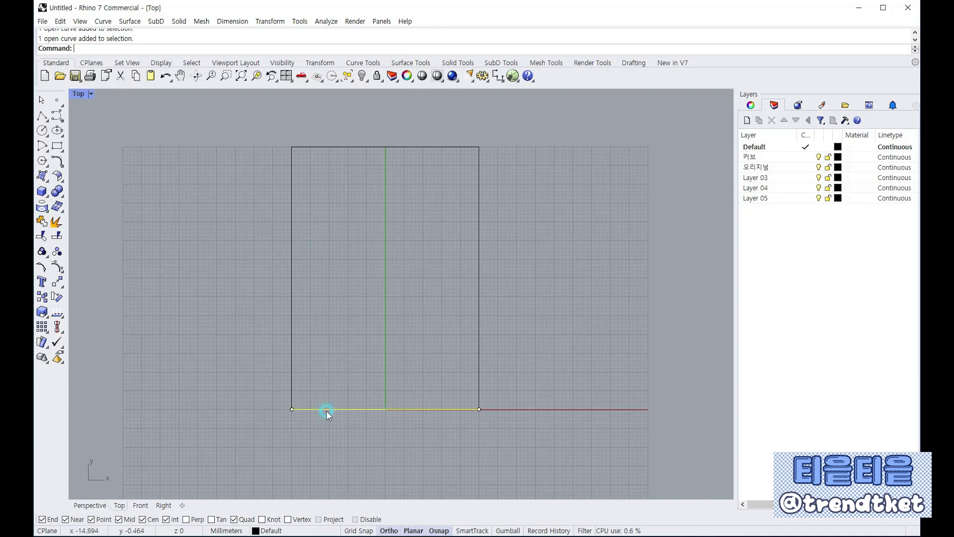
left_click(153, 222)
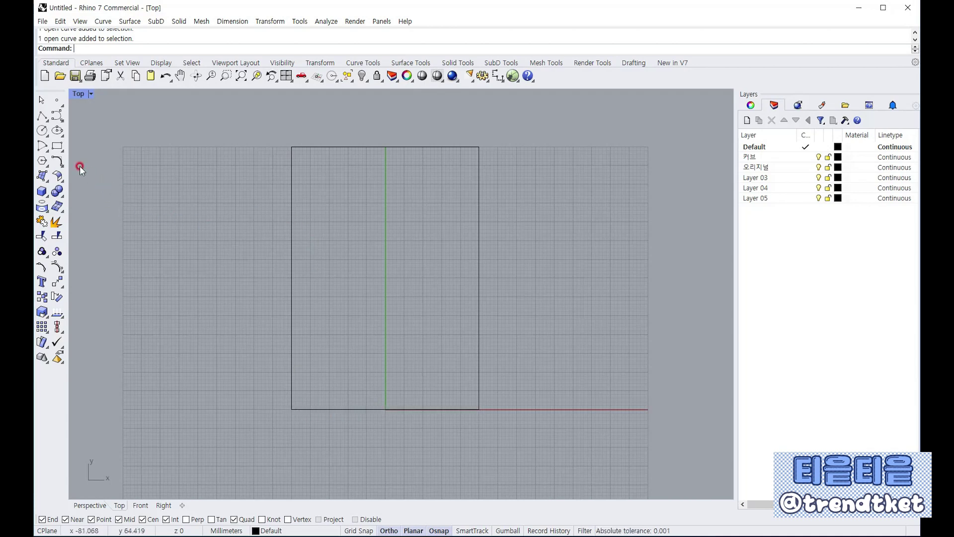
Rebuild all four edges of the rectangle with a point count of 4 and degree 3, deleting the input curves.
left_click(56, 161)
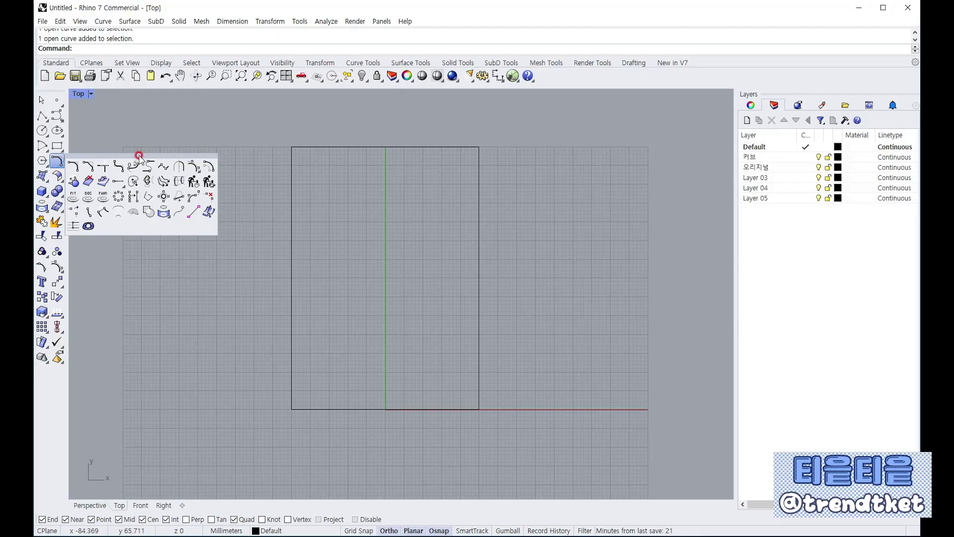
left_click(196, 185)
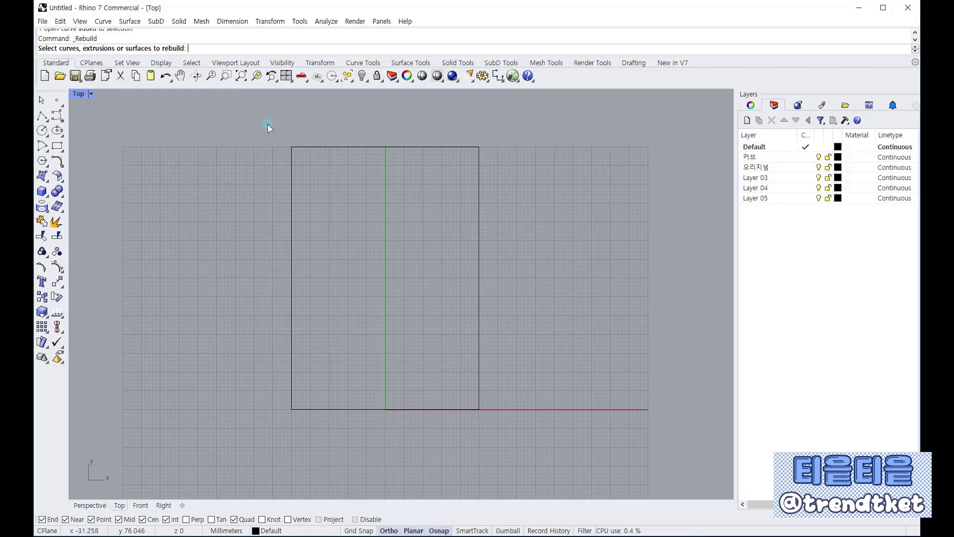
left_click_drag(268, 129, 510, 444)
right_click(530, 284)
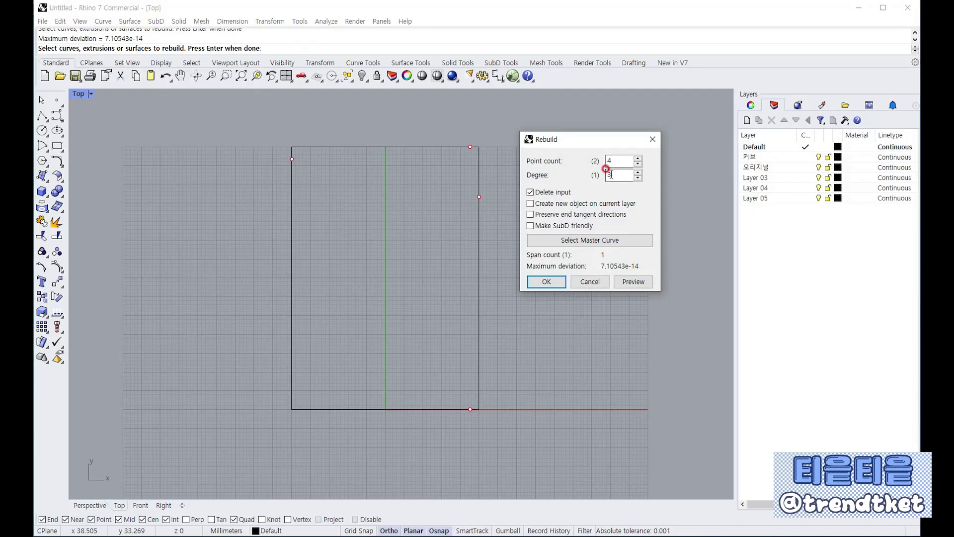
left_click(607, 161)
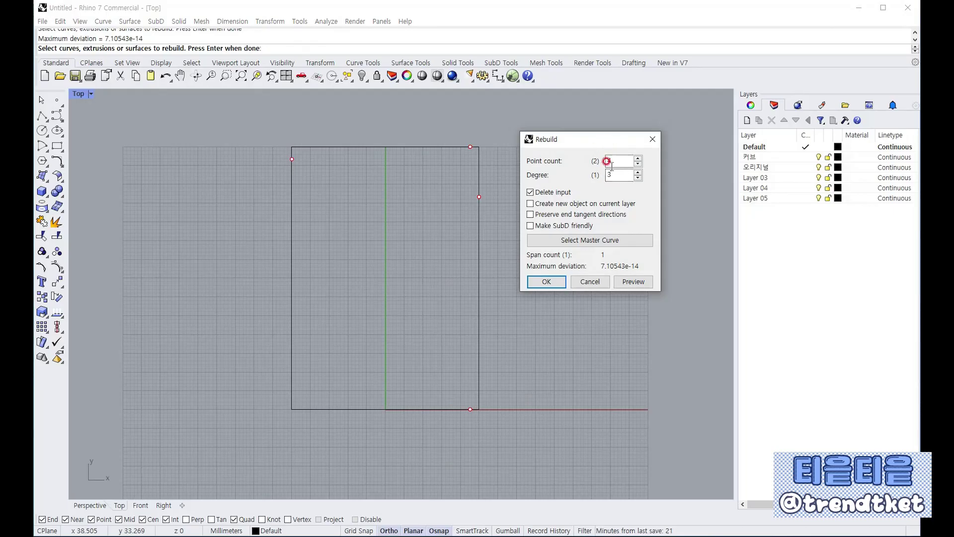
left_click(546, 281)
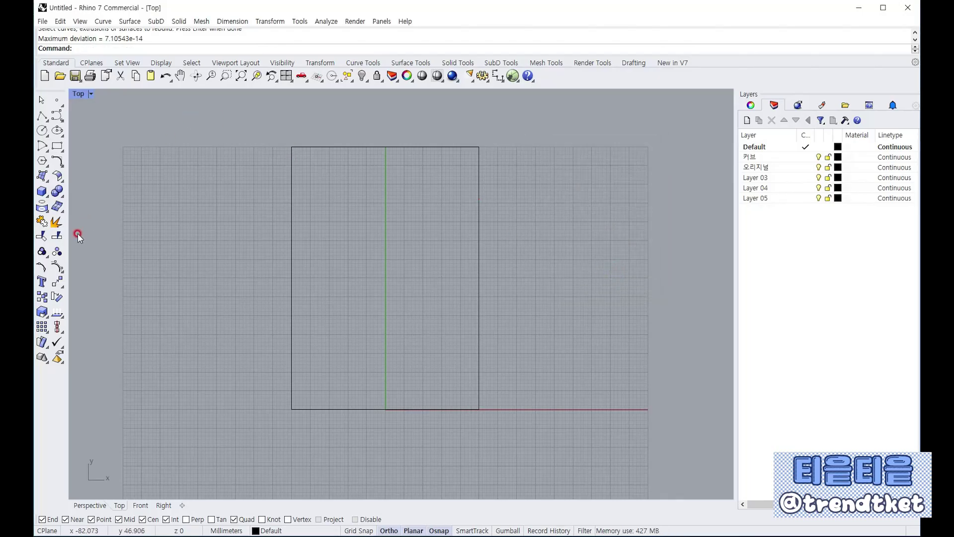
Turn on the control points of all four rebuilt edges.
left_click(58, 271)
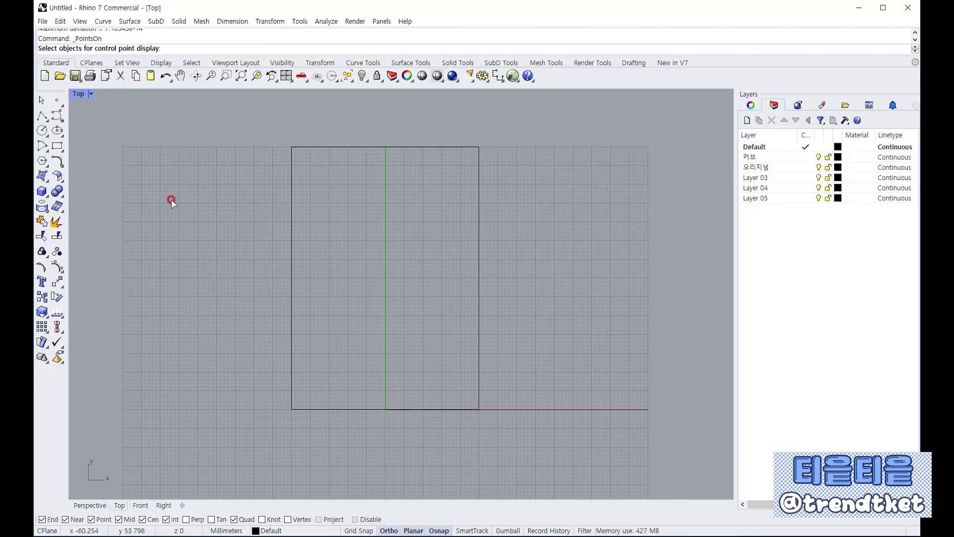
left_click_drag(257, 104, 526, 464)
key("Return")
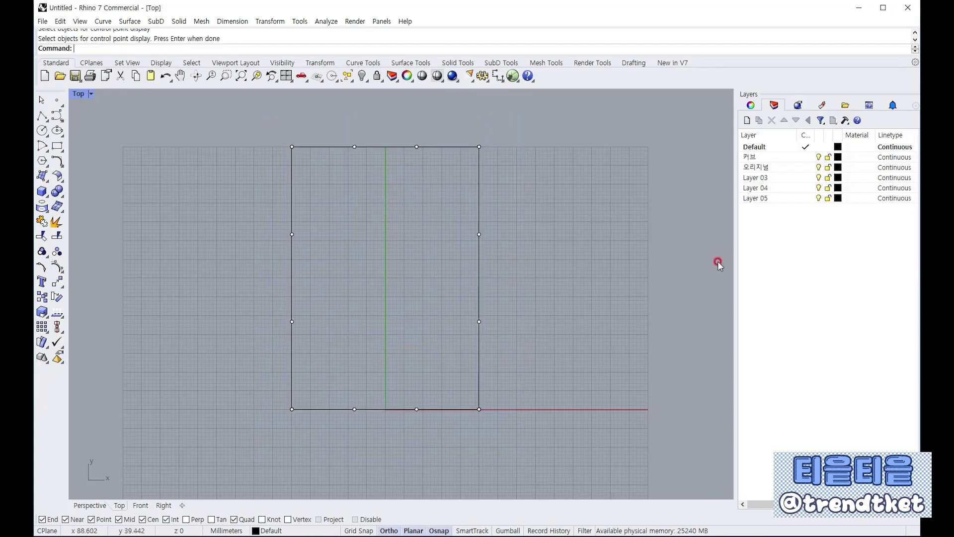
right_click_drag(361, 260, 330, 268)
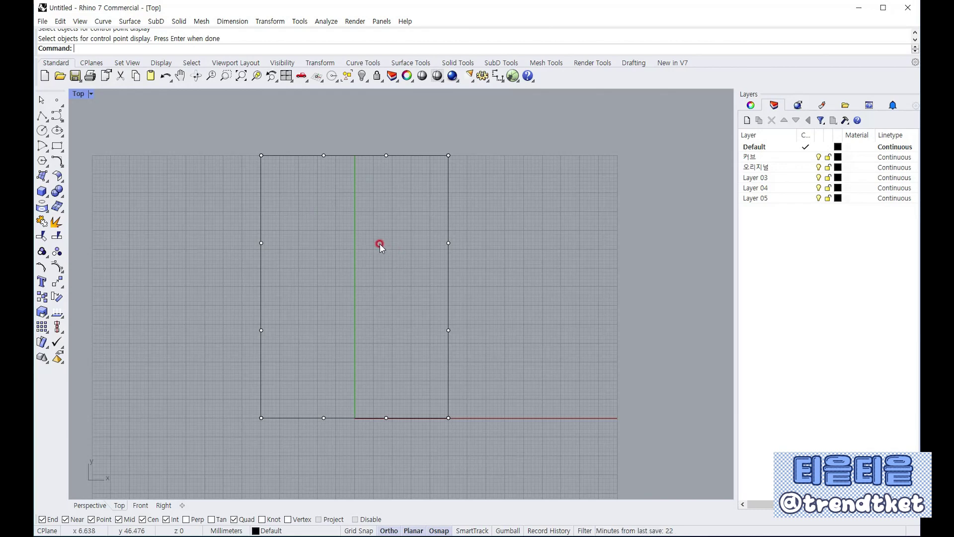
left_click_drag(216, 119, 503, 181)
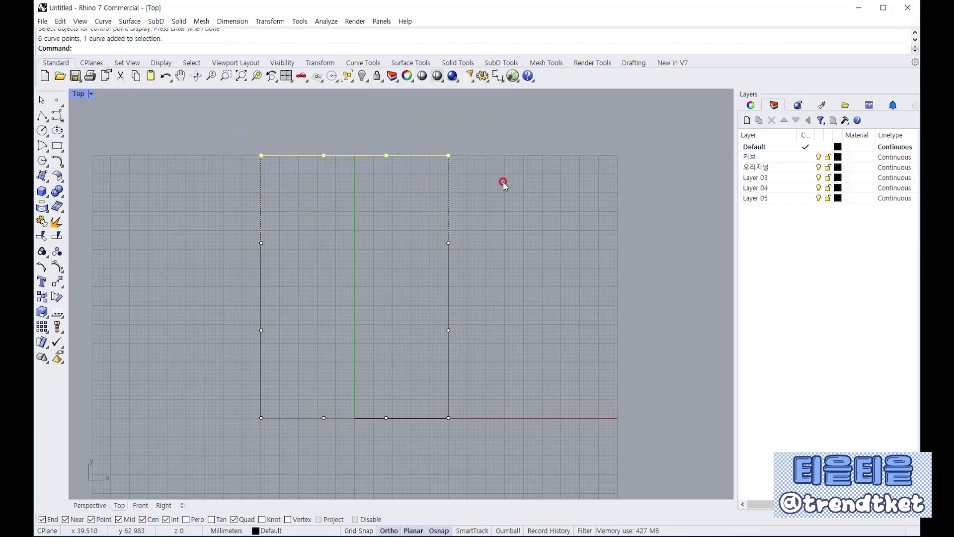
key("Escape")
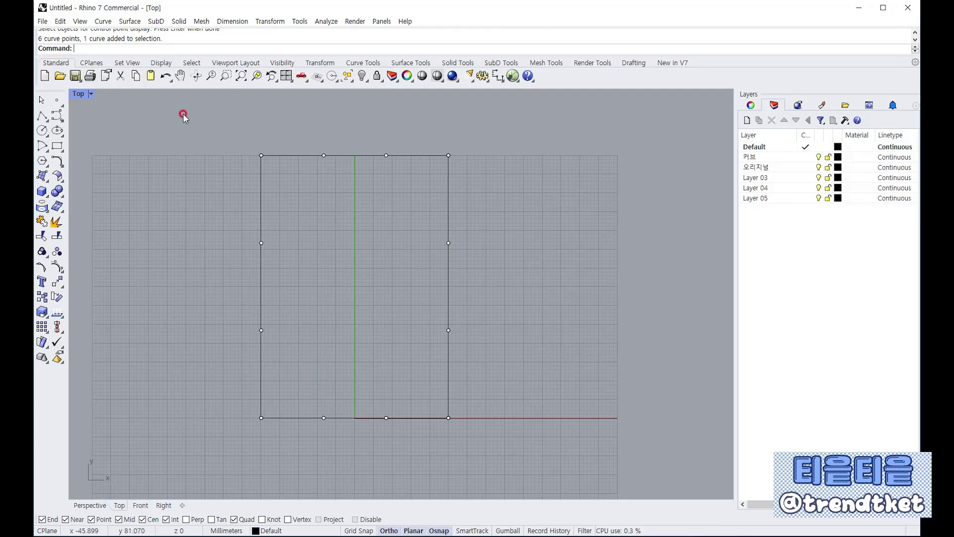
left_click_drag(184, 115, 479, 179)
key("Escape")
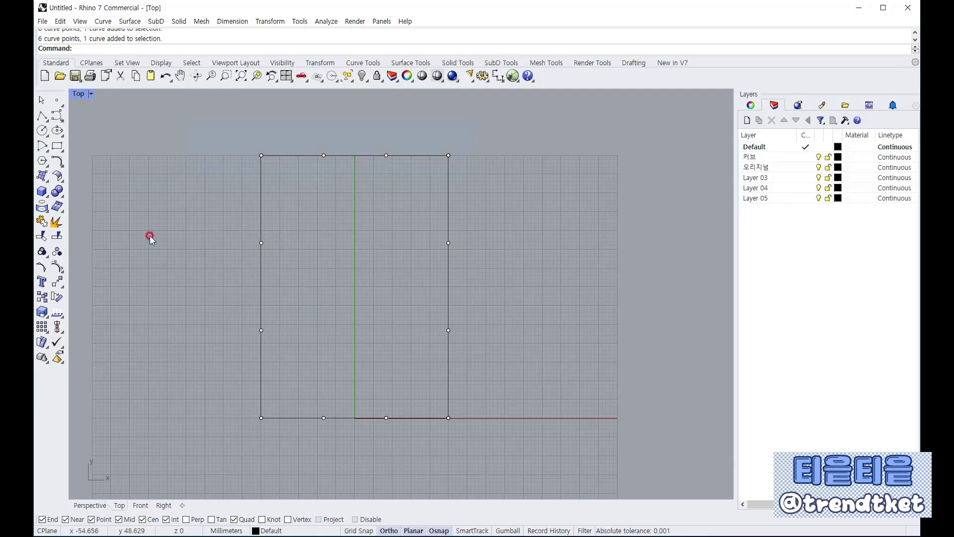
Scale the upper edge and its control points slightly inward along X with Scale 1-D, using the edge's midpoint as base, to taper the outline.
left_click(42, 311)
left_click(88, 318)
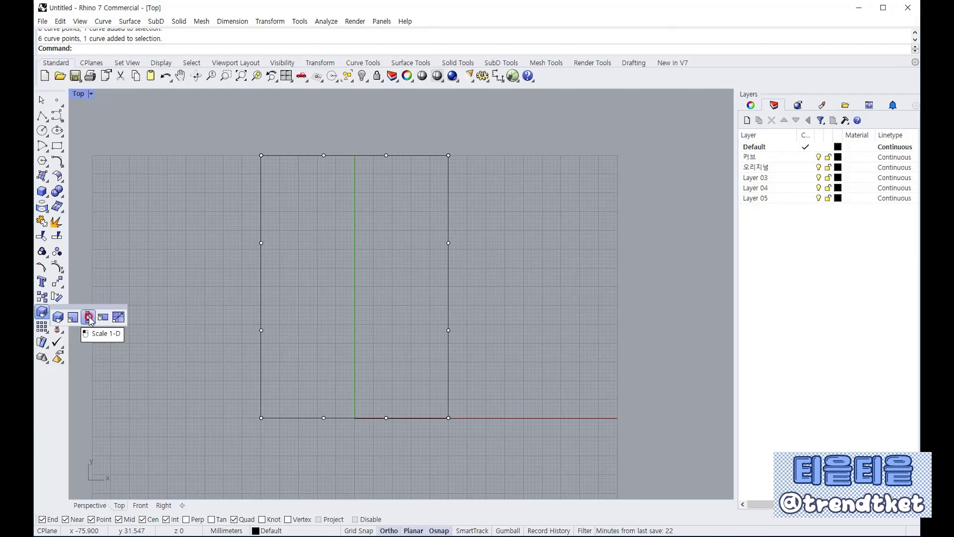
left_click(90, 318)
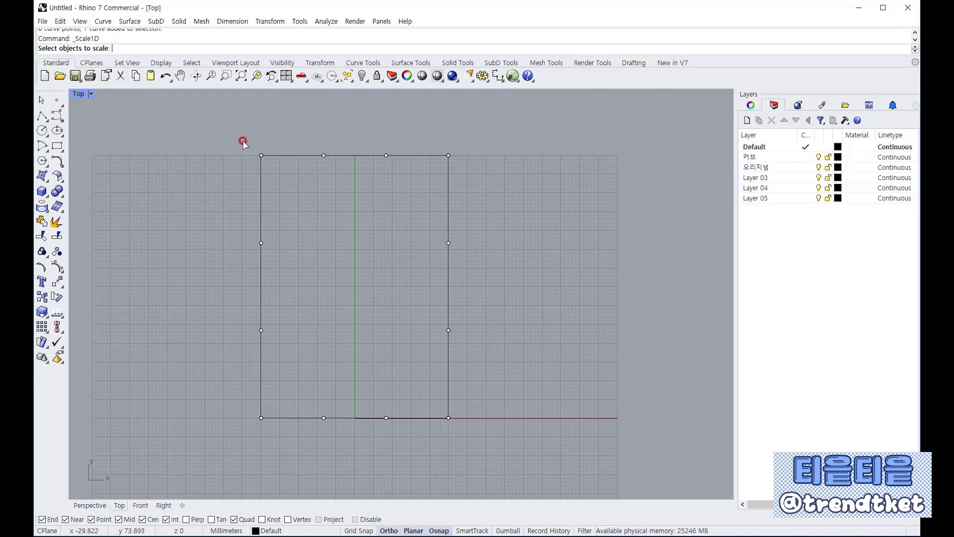
left_click_drag(240, 138, 489, 184)
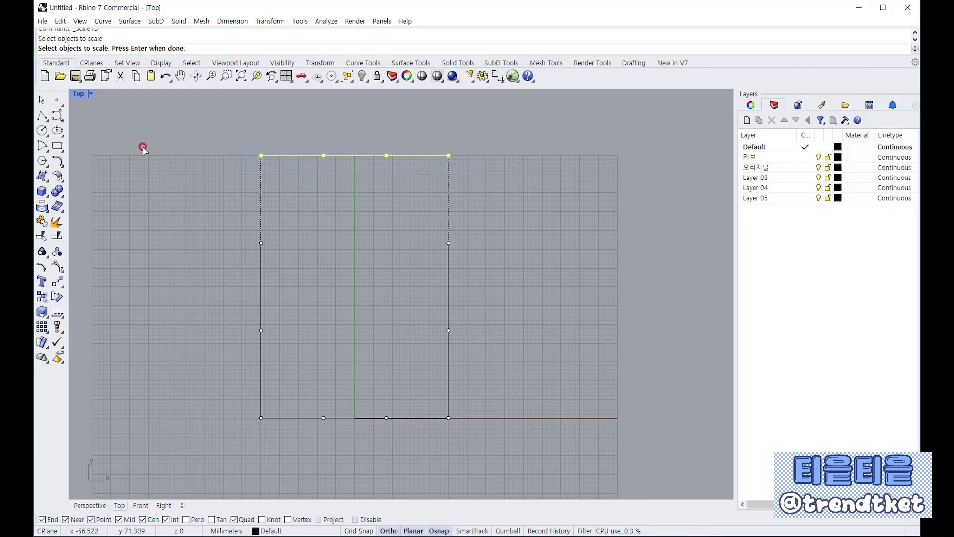
right_click(358, 240)
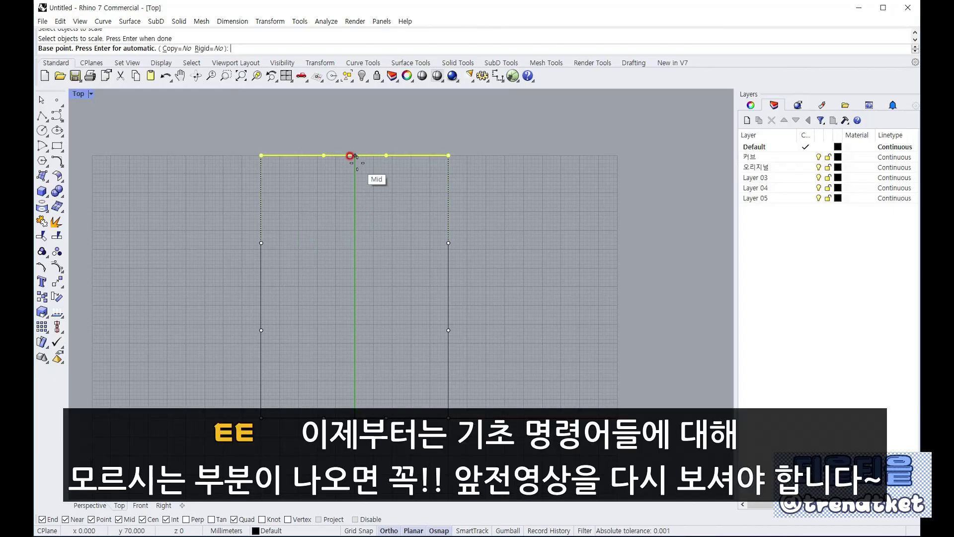
left_click(355, 155)
left_click(575, 152)
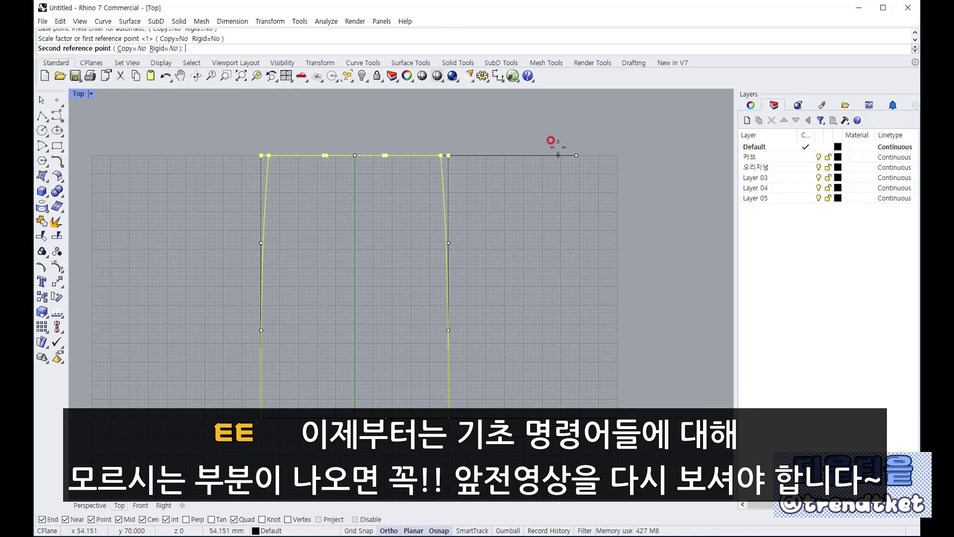
left_click(552, 146)
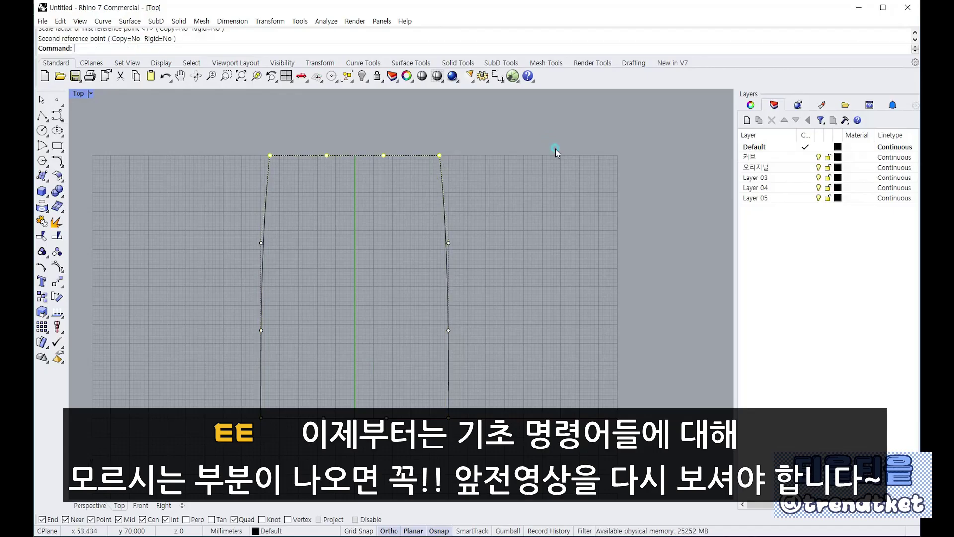
left_click(588, 251)
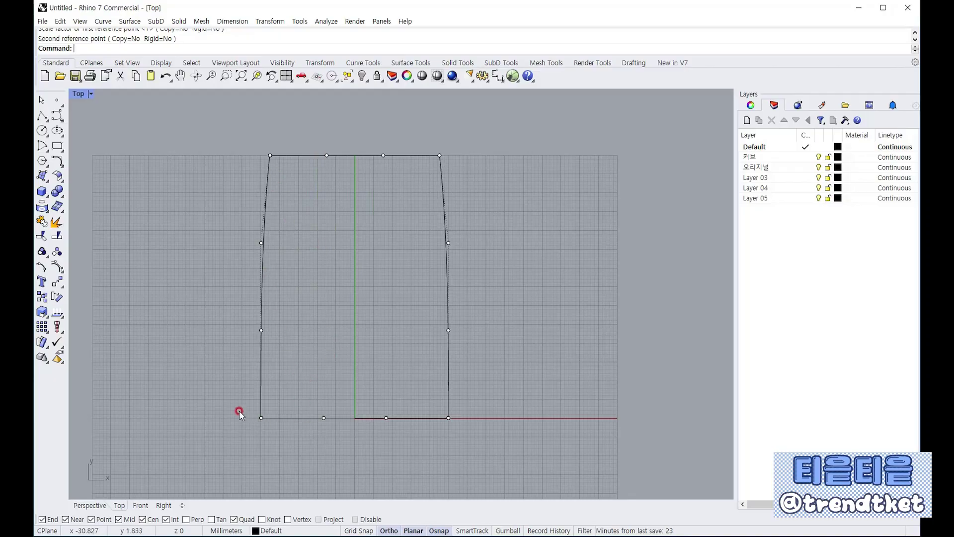
Scale the lower edge and its control points inward along X with Scale 1-D to about 32 mm wide, using the origin as base.
left_click(41, 312)
left_click(86, 319)
left_click_drag(213, 390, 559, 443)
key("Return")
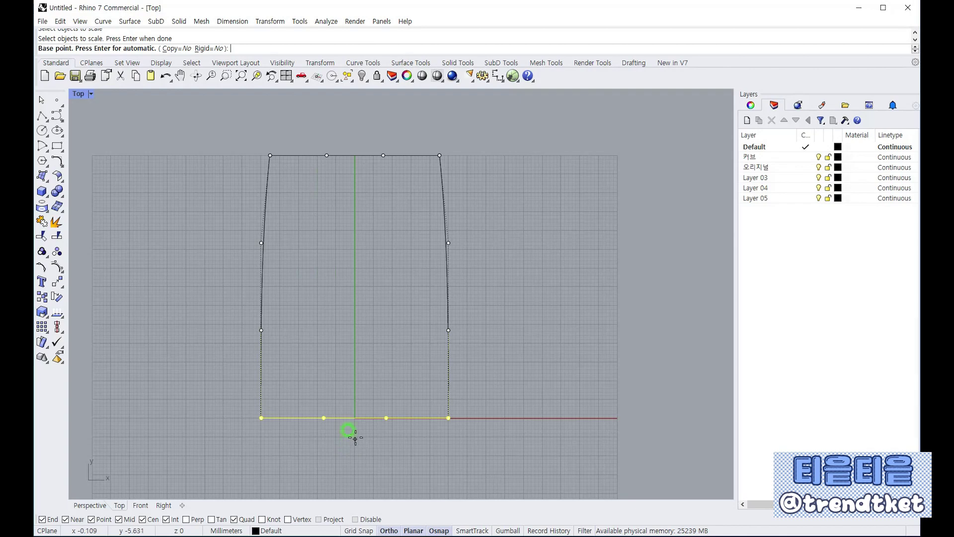
left_click(355, 417)
left_click(584, 418)
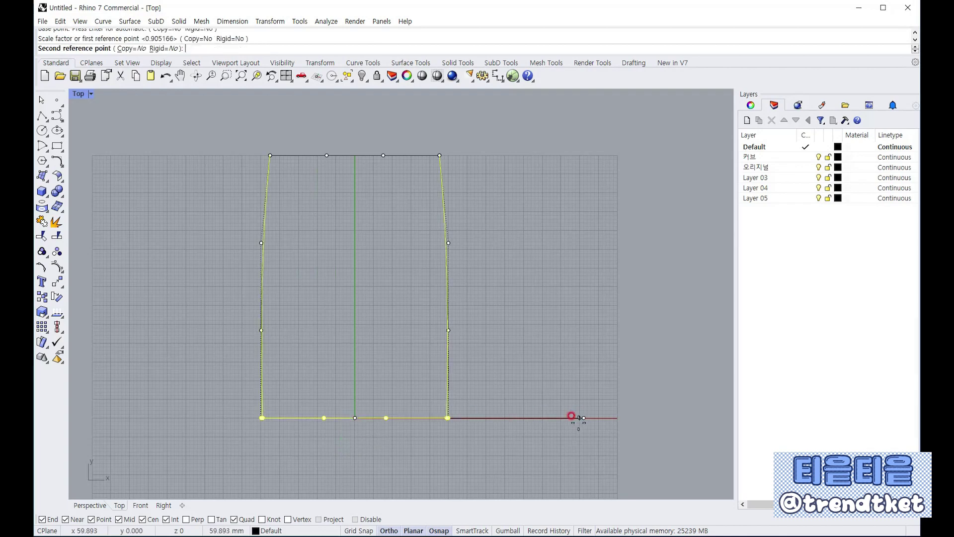
left_click(496, 415)
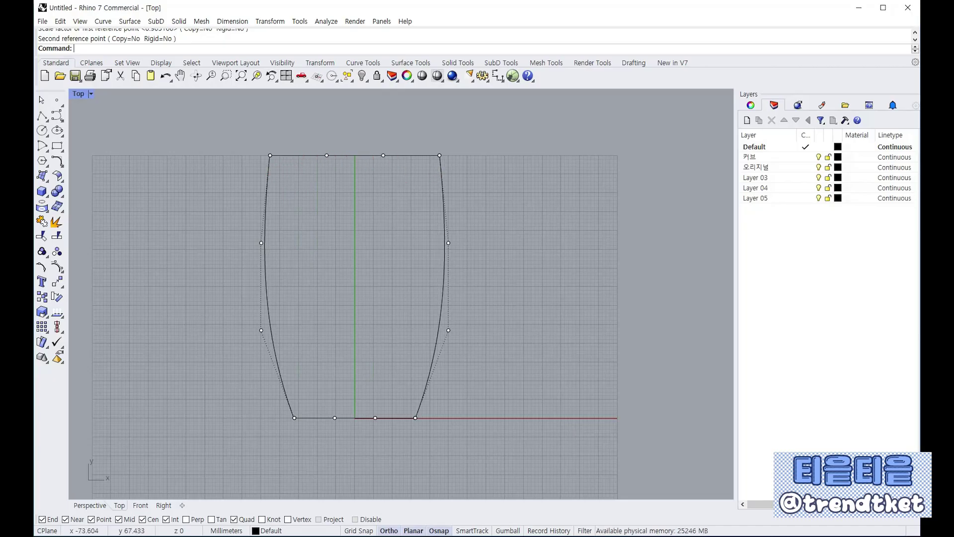
mouse_move(267, 183)
left_mouse_down()
mouse_move(314, 162)
mouse_move(383, 164)
mouse_move(442, 193)
mouse_move(436, 154)
mouse_move(435, 175)
left_mouse_up()
left_click_drag(258, 162, 280, 168)
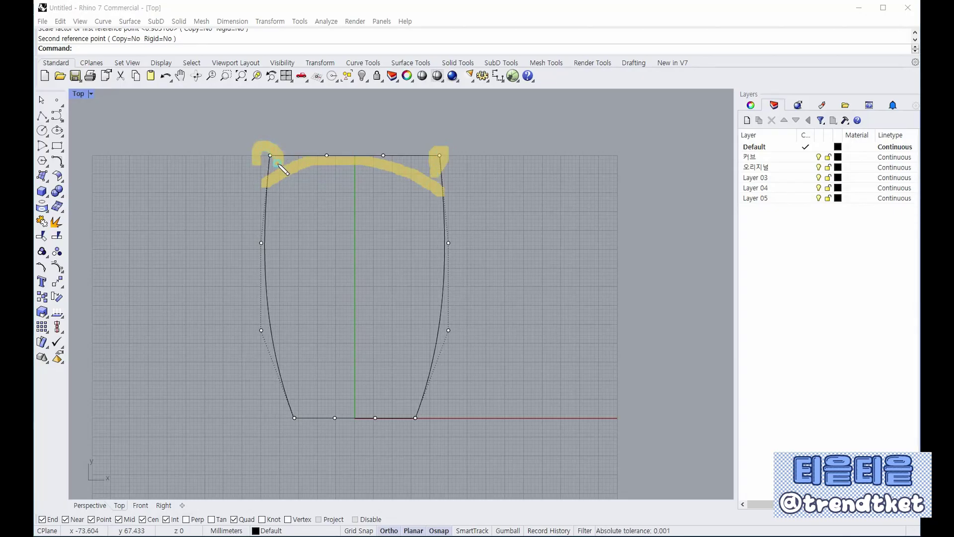
mouse_move(463, 144)
left_mouse_down()
mouse_move(460, 175)
mouse_move(479, 187)
mouse_move(486, 162)
left_mouse_up()
mouse_move(397, 399)
left_mouse_down()
mouse_move(423, 427)
mouse_move(426, 401)
left_mouse_up()
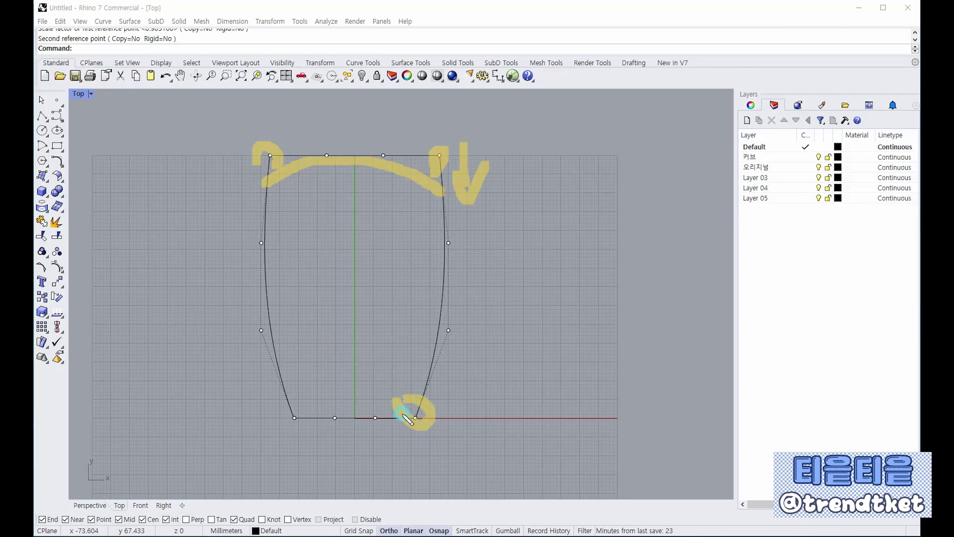
mouse_move(291, 410)
left_mouse_down()
mouse_move(275, 420)
mouse_move(315, 407)
mouse_move(298, 395)
left_mouse_up()
mouse_move(453, 422)
left_mouse_down()
mouse_move(450, 372)
mouse_move(465, 387)
left_mouse_up()
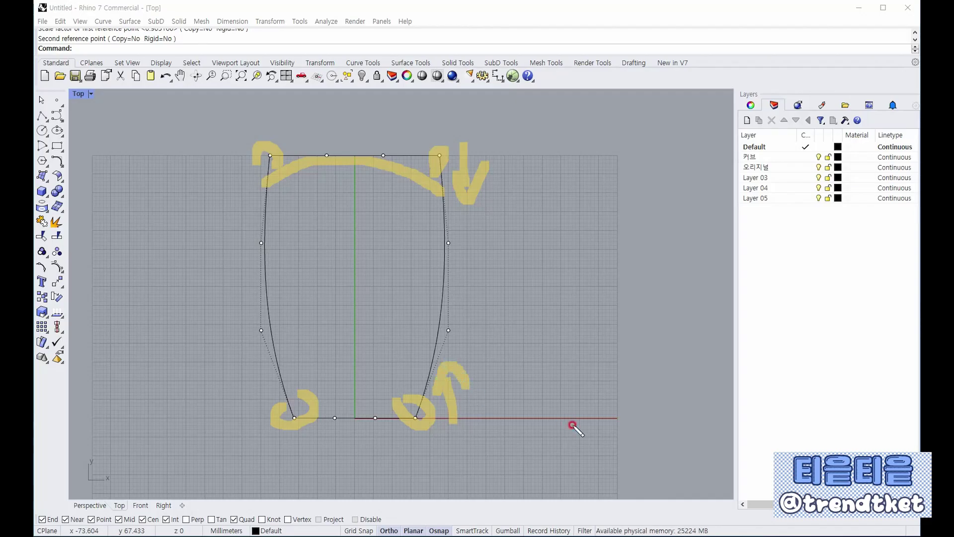
key("Escape")
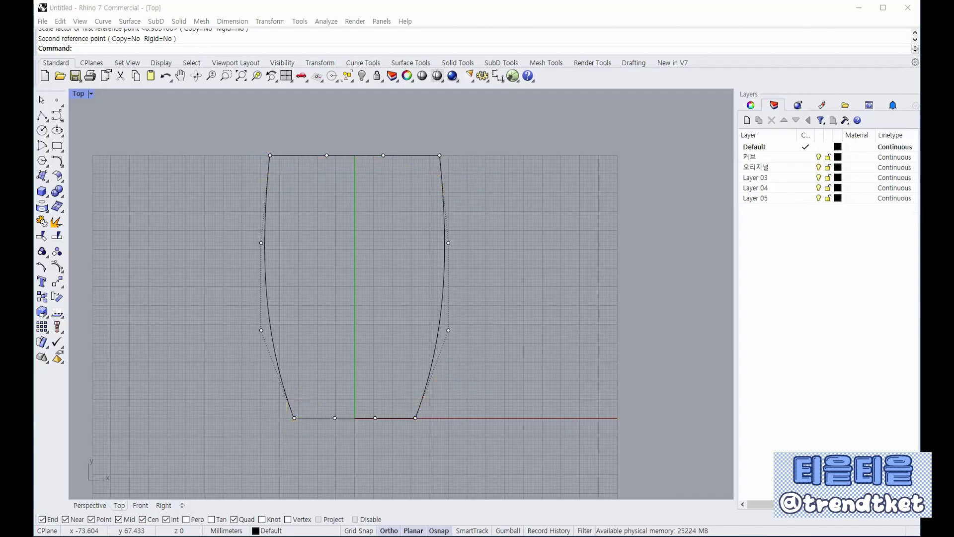
Move the outline's two upper corner control points down about 5.6 mm with object snaps disabled, so the upper edge bows outward.
left_click(56, 281)
left_click_drag(245, 136, 284, 170)
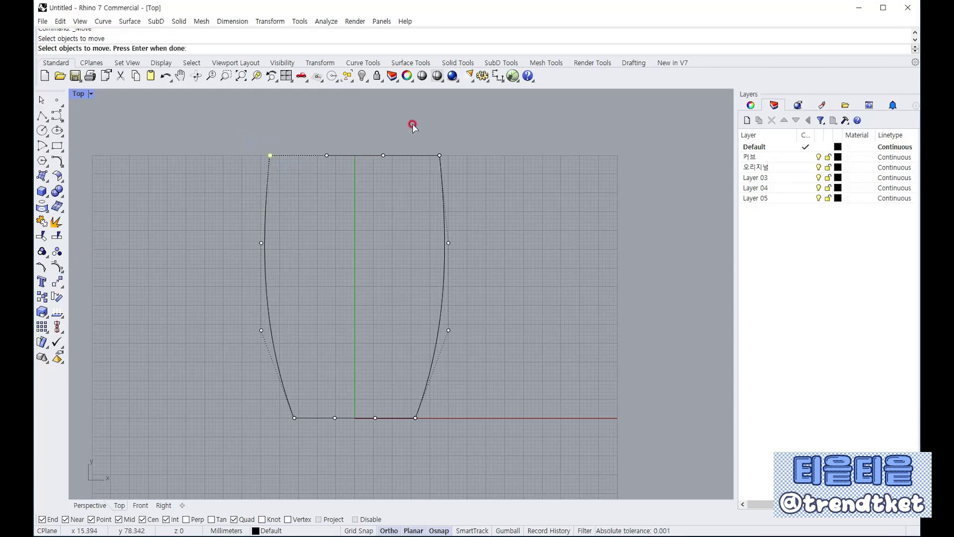
left_click_drag(413, 124, 459, 185)
right_click(538, 179)
left_click(434, 158)
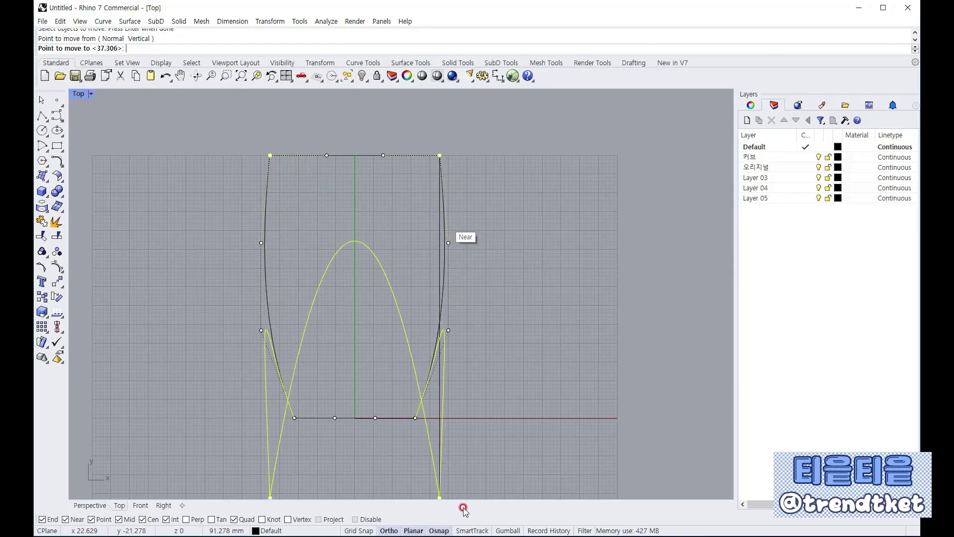
left_click(436, 531)
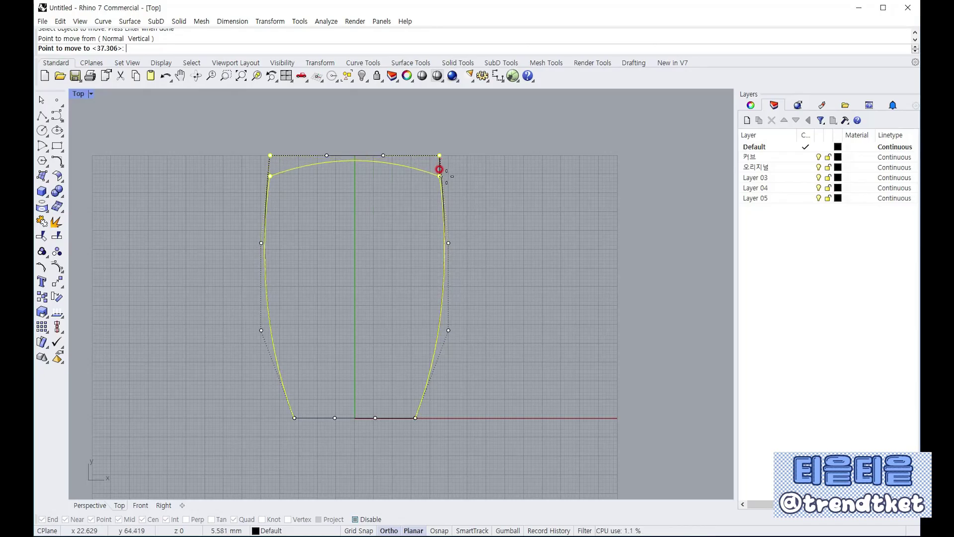
left_click(439, 169)
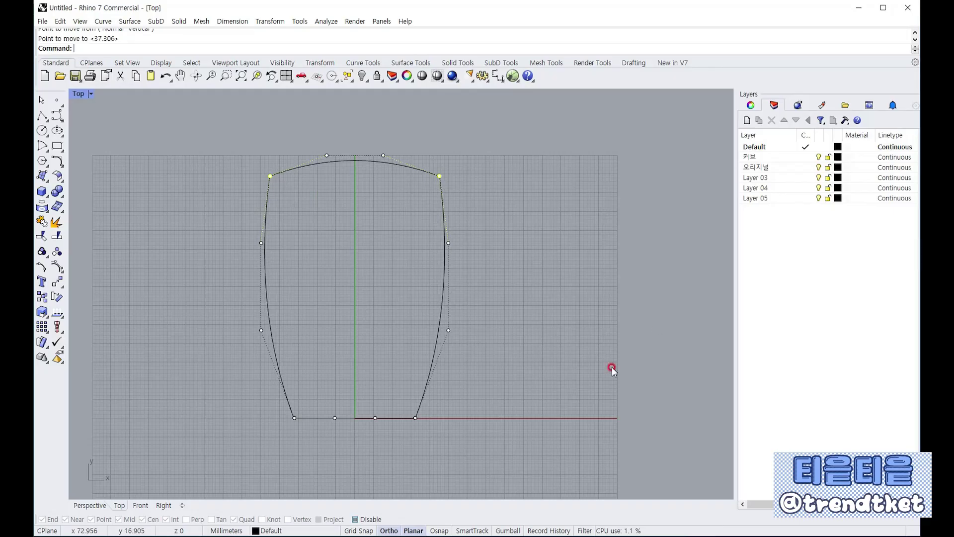
Move the outline's two lower corner control points up about 6.4 mm, snapping only the start point, to curve the lower edge.
left_click(57, 282)
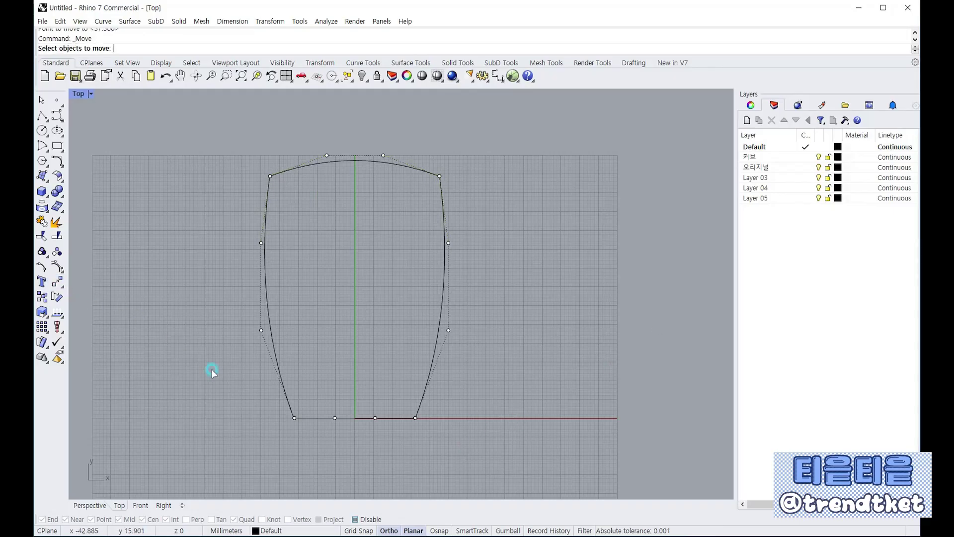
left_click_drag(272, 407, 312, 432)
left_click_drag(390, 389, 426, 435)
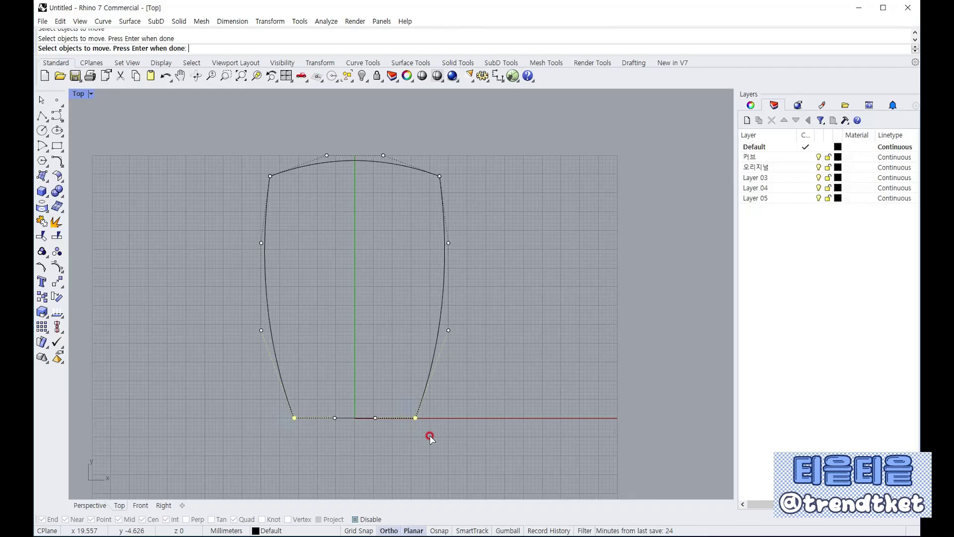
key("Return")
left_click(421, 421)
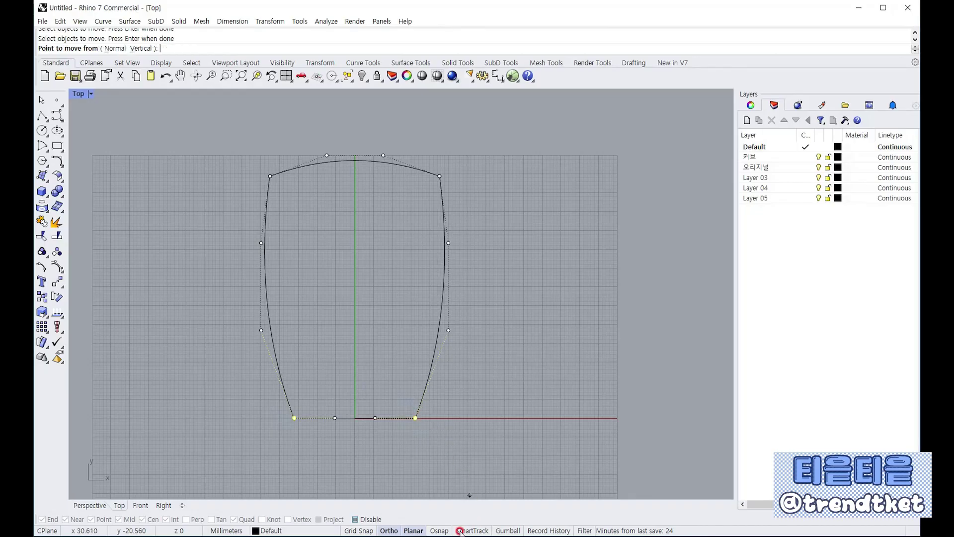
left_click(436, 530)
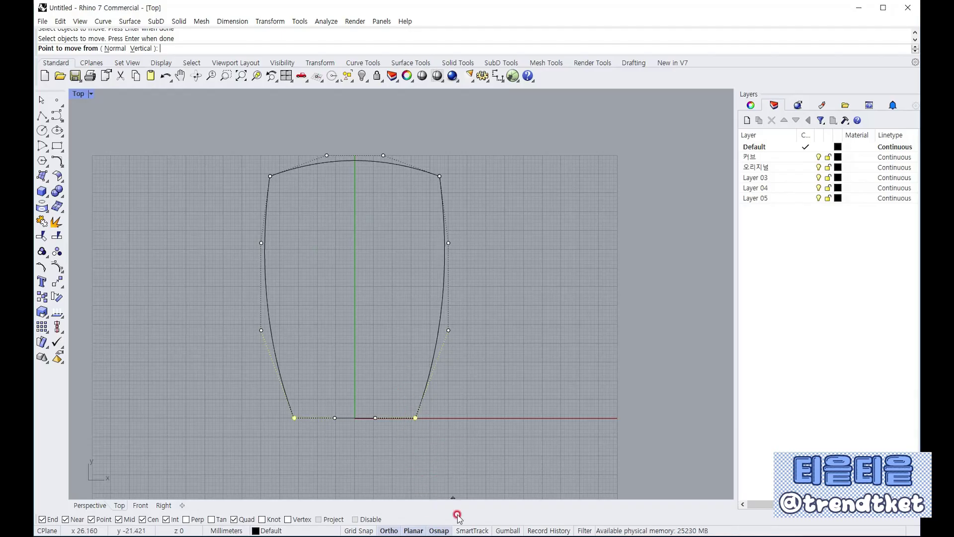
left_click(416, 418)
left_click(439, 530)
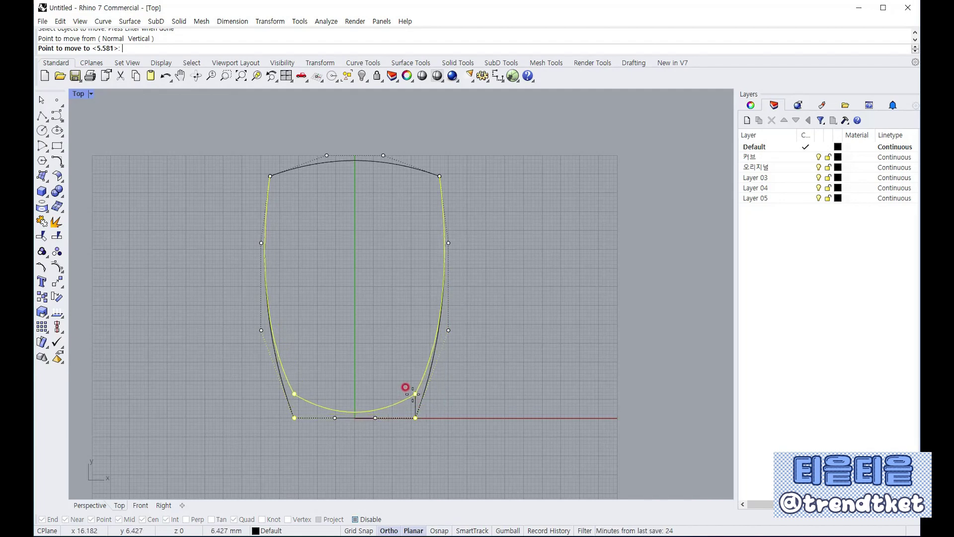
left_click(414, 395)
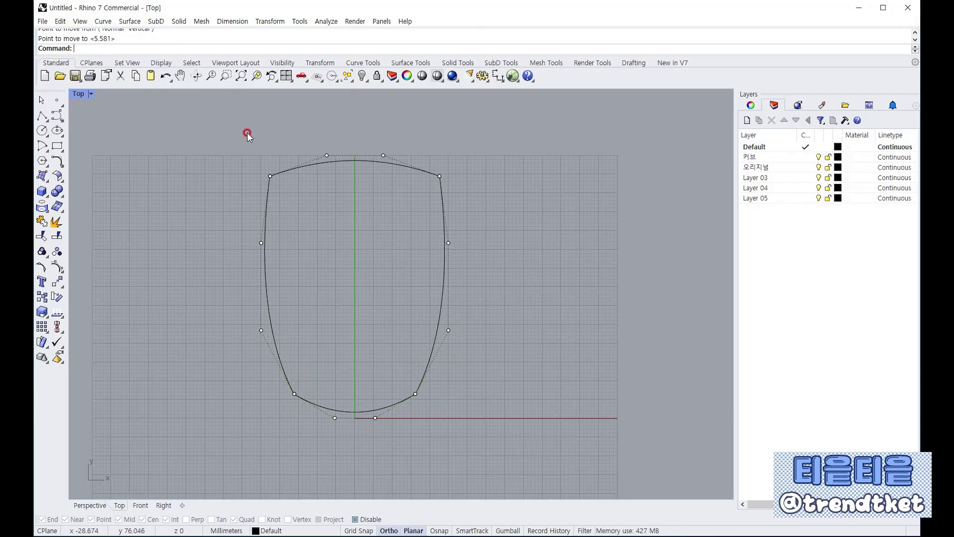
Turn off the outline's control points and show it in the four-viewport layout.
left_click_drag(246, 133, 491, 447)
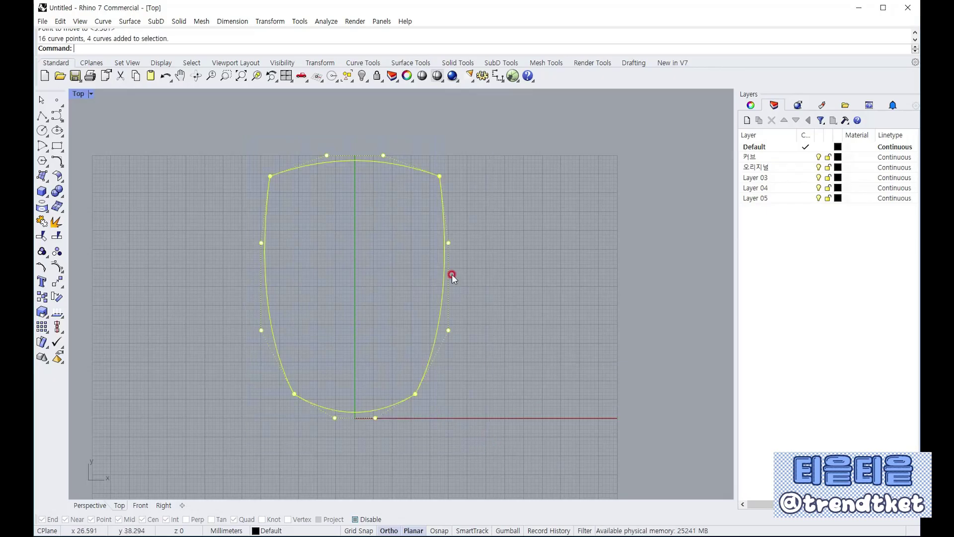
left_click(326, 255)
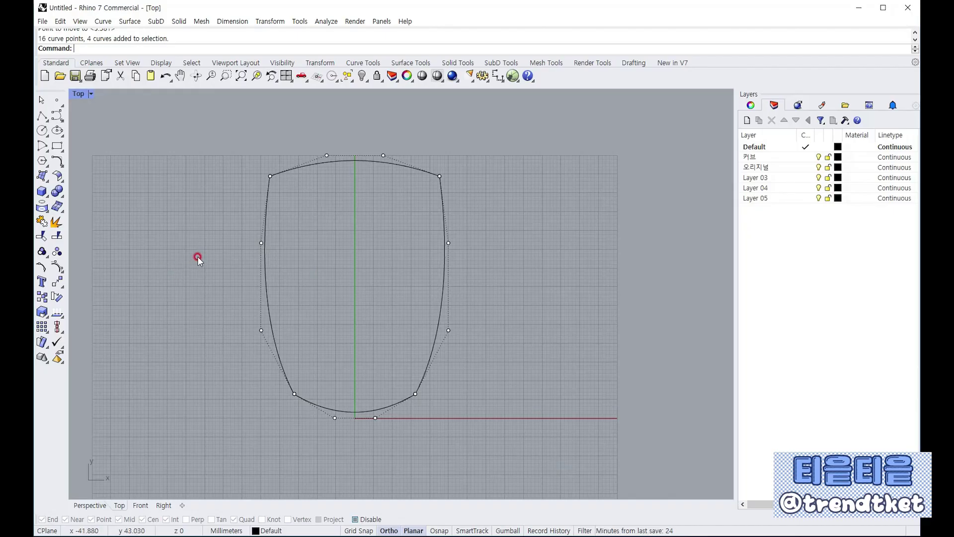
key("Escape")
double_click(77, 94)
right_click_drag(557, 209, 650, 232)
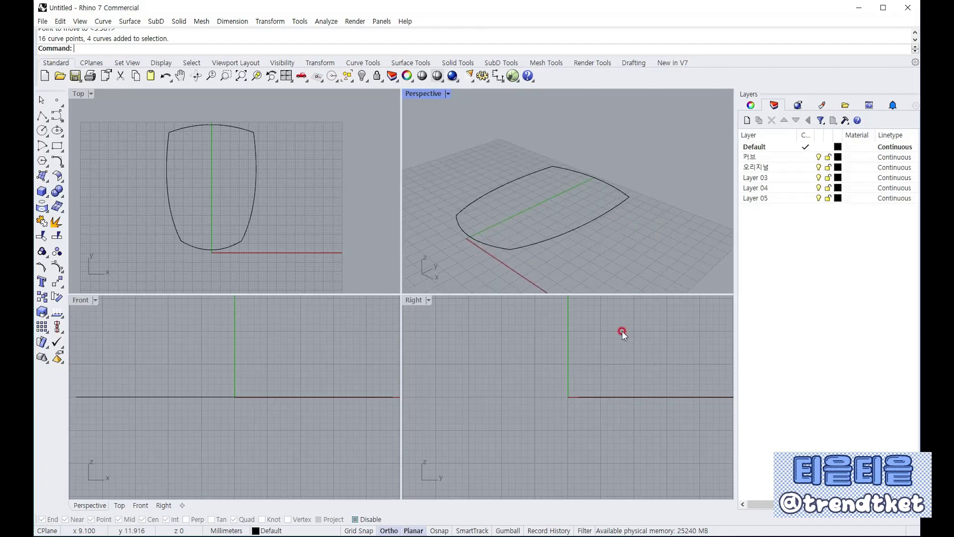
scroll(465, 414, "down", 18)
scroll(486, 420, "up", 10)
scroll(179, 404, "down", 3)
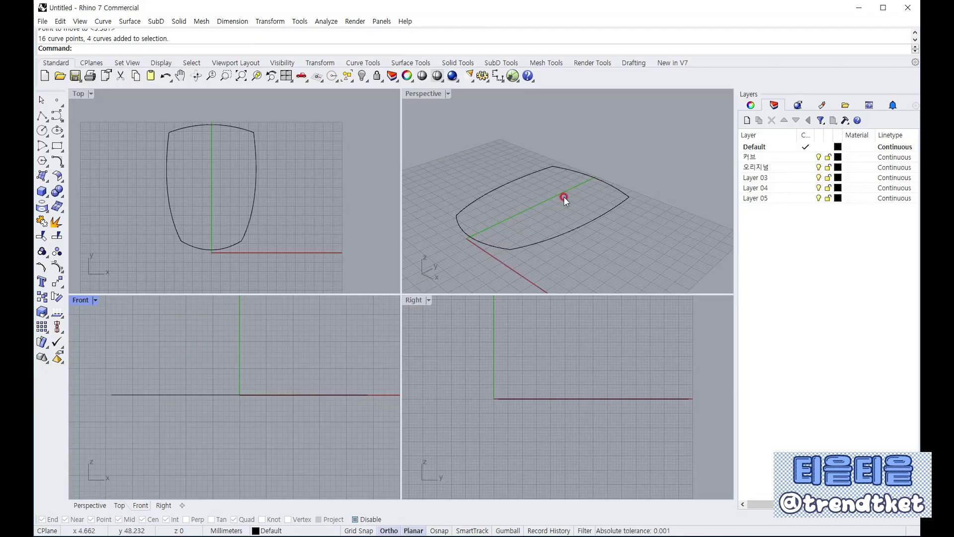
Copy all four outline curves 5 mm straight up in the Front view, from a snapped point at the outline's side.
left_click(42, 296)
left_click(43, 297)
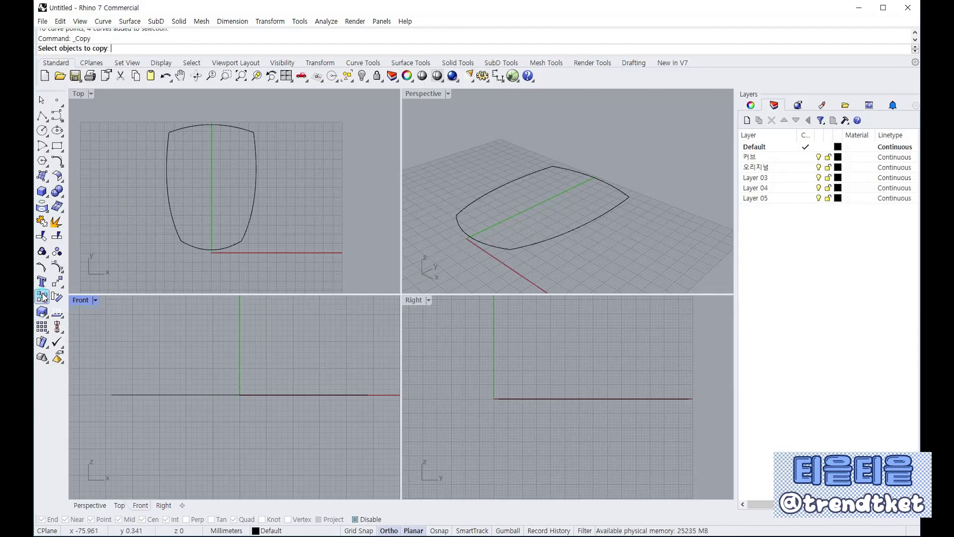
left_click_drag(140, 111, 301, 256)
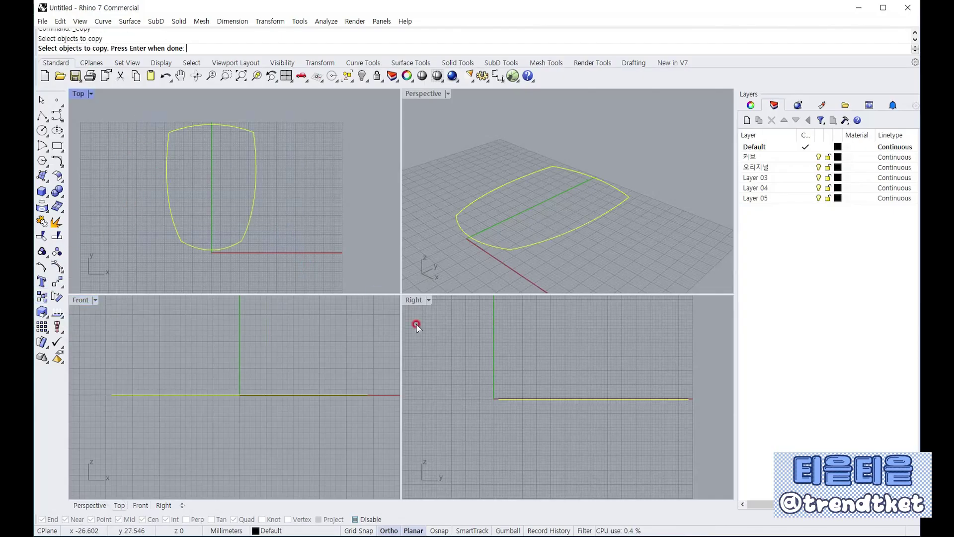
key("Return")
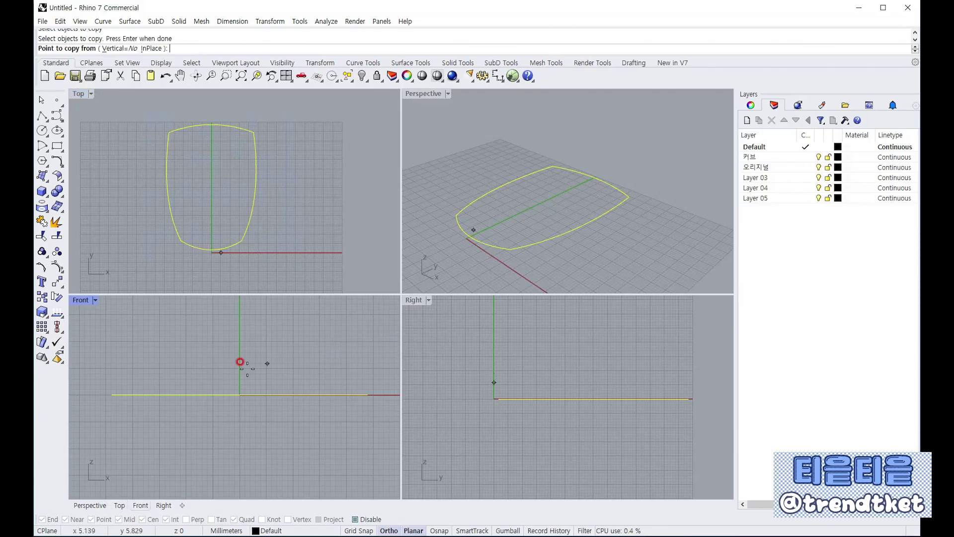
scroll(248, 365, "down", 2)
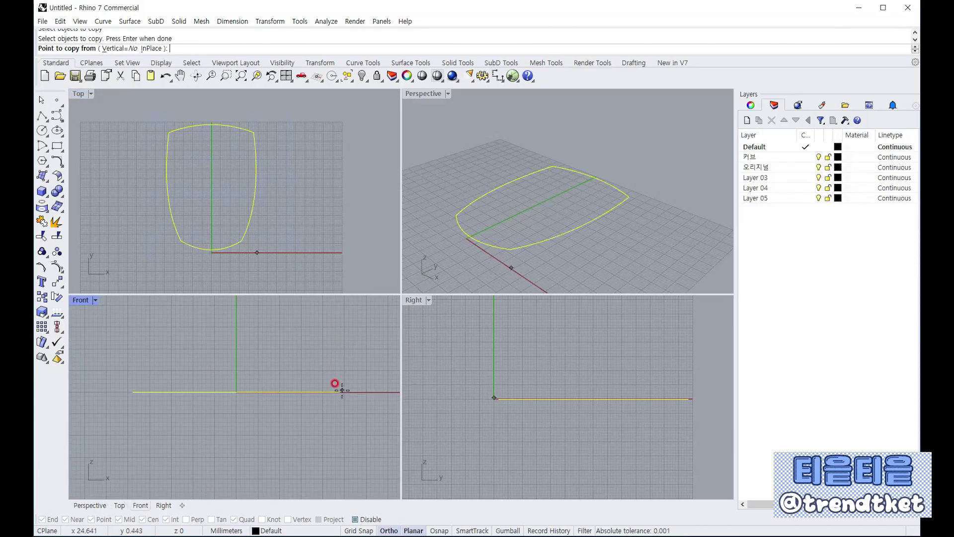
left_click(439, 530)
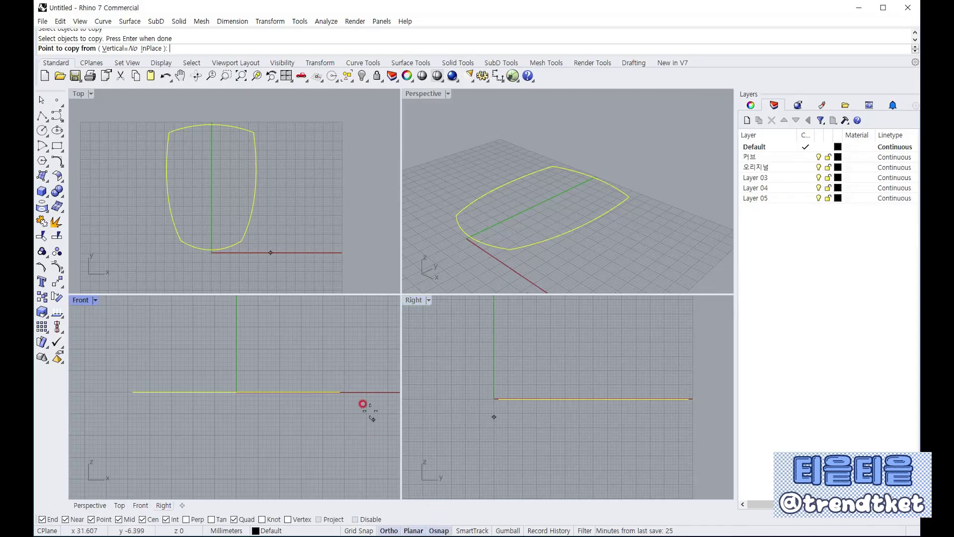
left_click(340, 393)
scroll(340, 416, "down", 3)
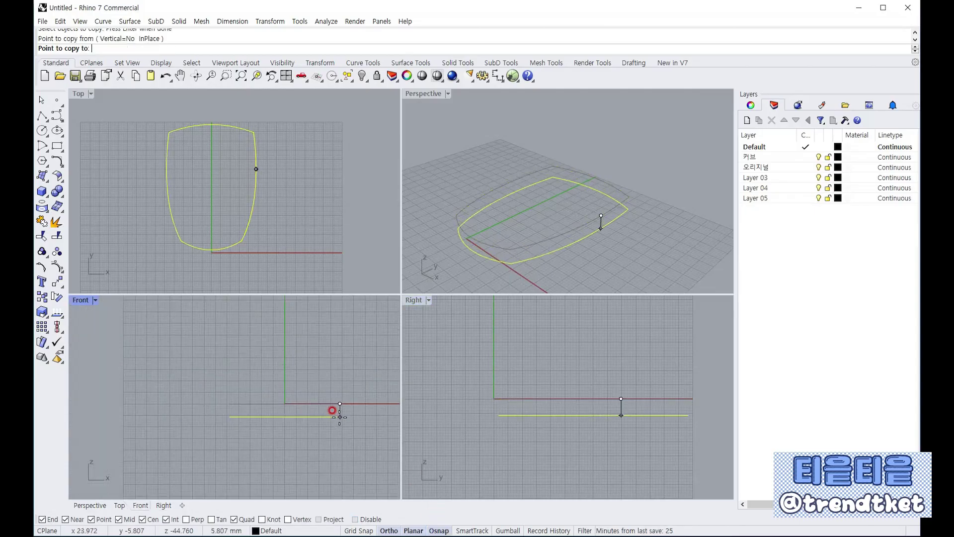
scroll(338, 383, "up", 3)
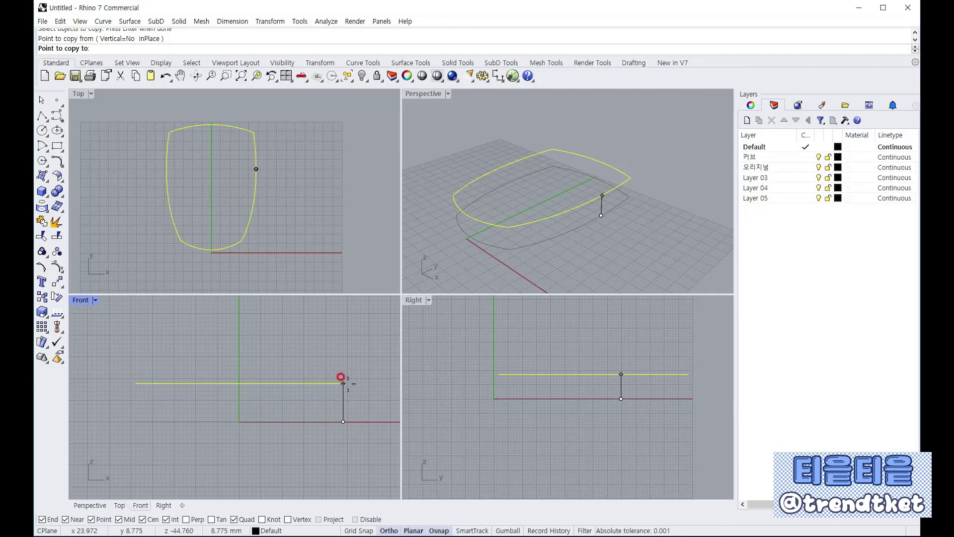
type("5")
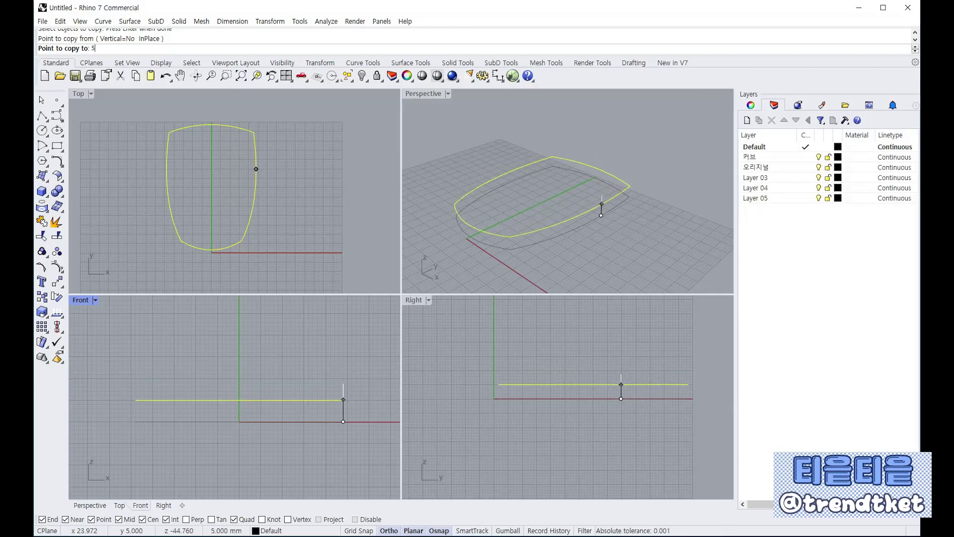
key("Return")
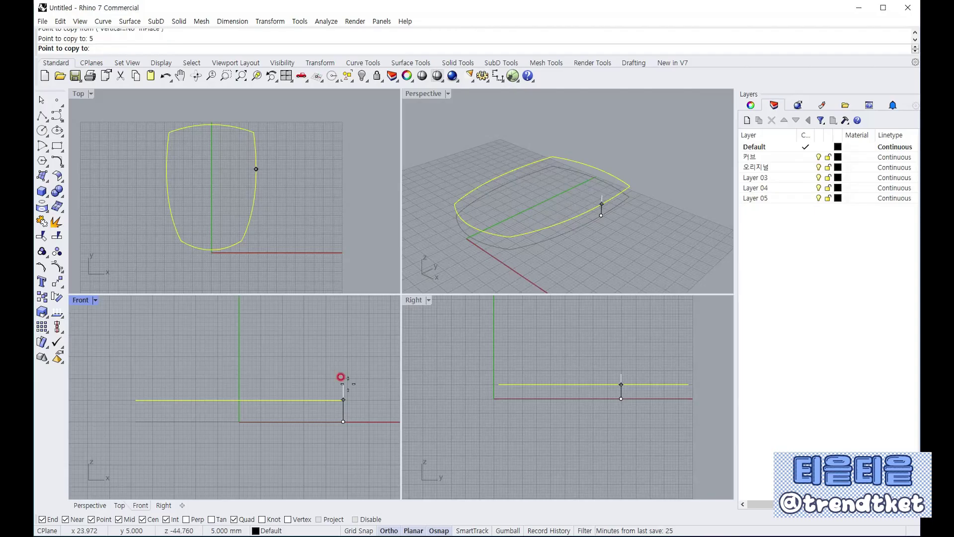
left_click(340, 376)
key("Return")
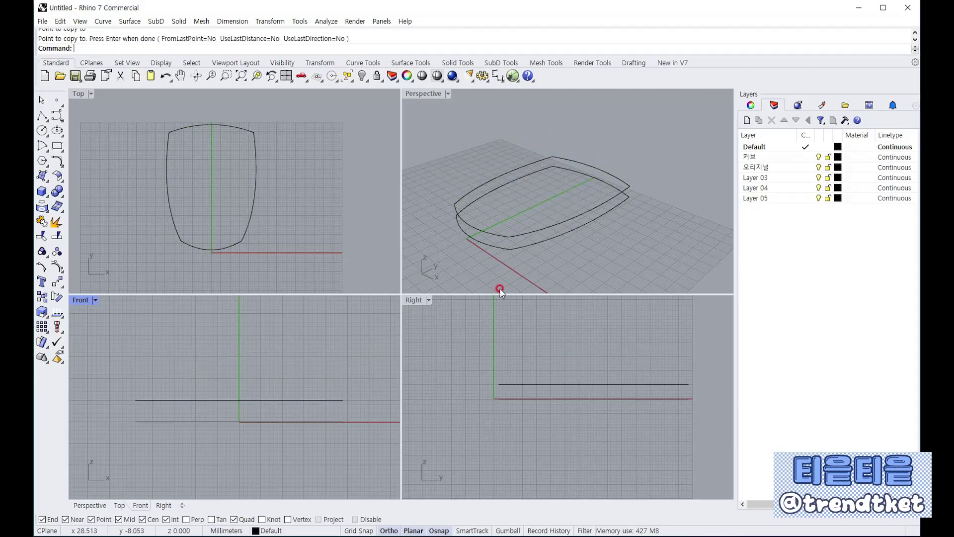
mouse_move(547, 262)
right_mouse_down()
mouse_move(543, 251)
mouse_move(556, 248)
right_mouse_up()
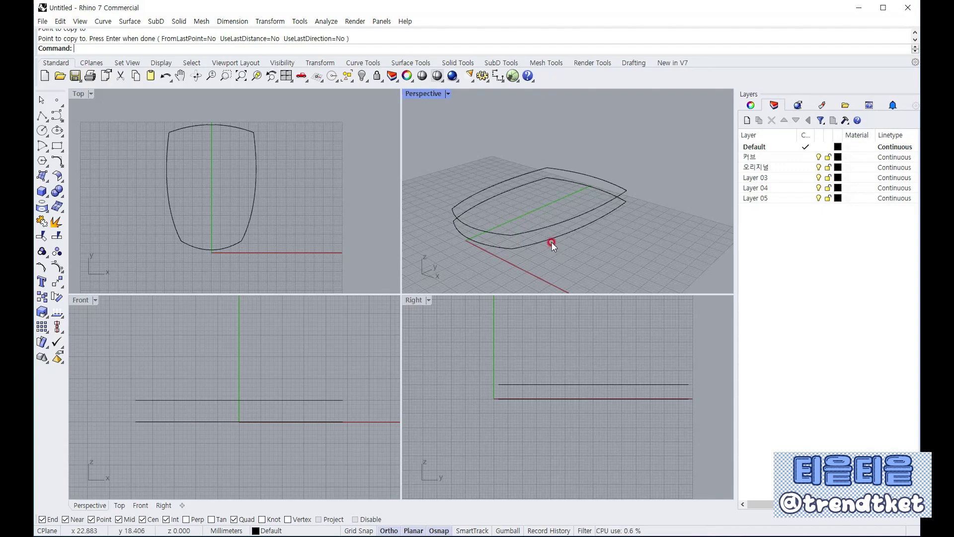
right_click_drag(539, 240, 547, 282)
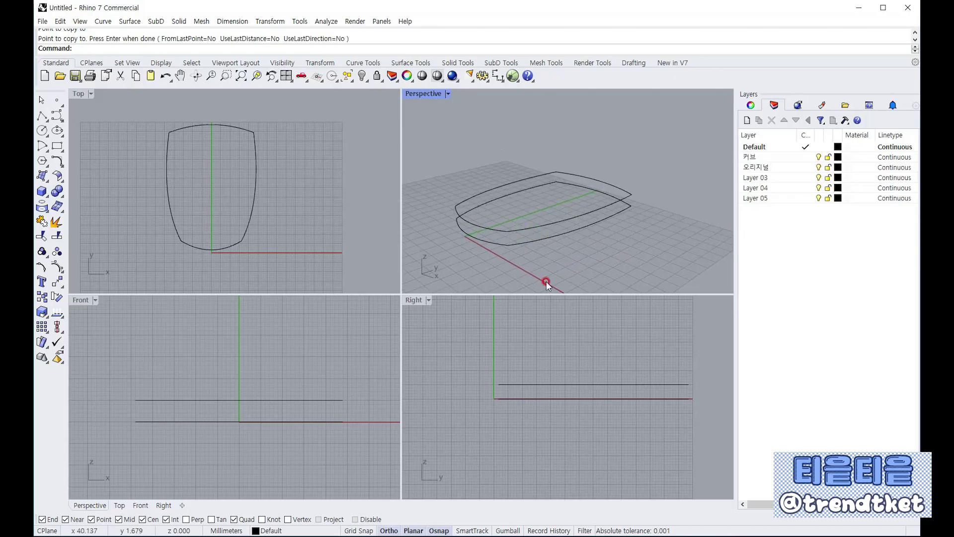
mouse_move(562, 375)
right_mouse_down()
mouse_move(575, 358)
mouse_move(554, 368)
right_mouse_up()
right_click_drag(552, 278, 561, 207)
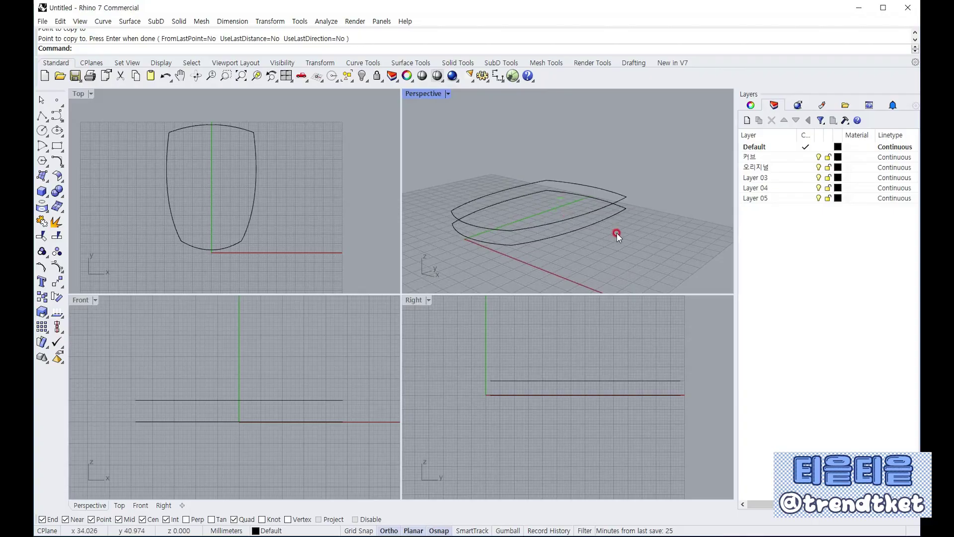
right_click_drag(485, 254, 471, 211)
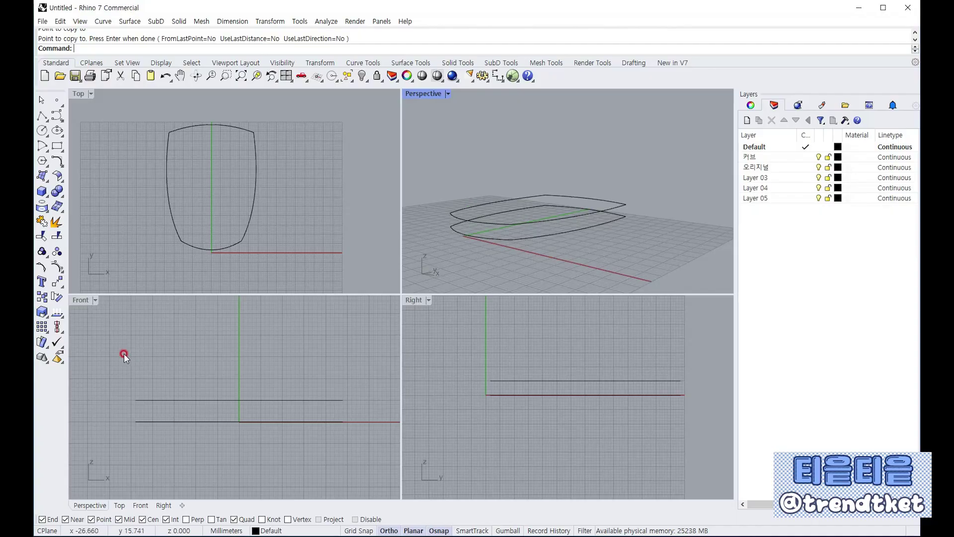
Turn on the control points of the raised copy of the outline's four curves.
left_click_drag(112, 373, 348, 405)
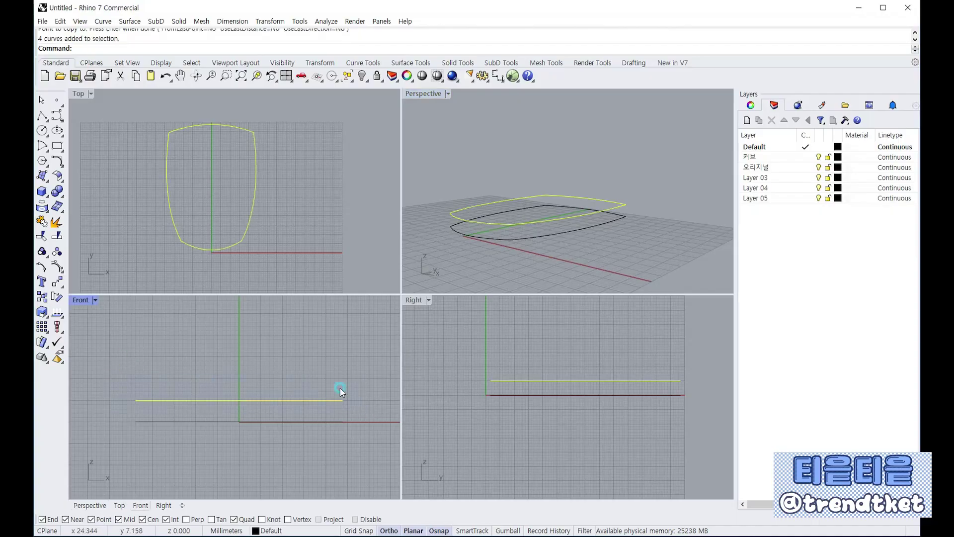
left_click(123, 306)
left_click(57, 268)
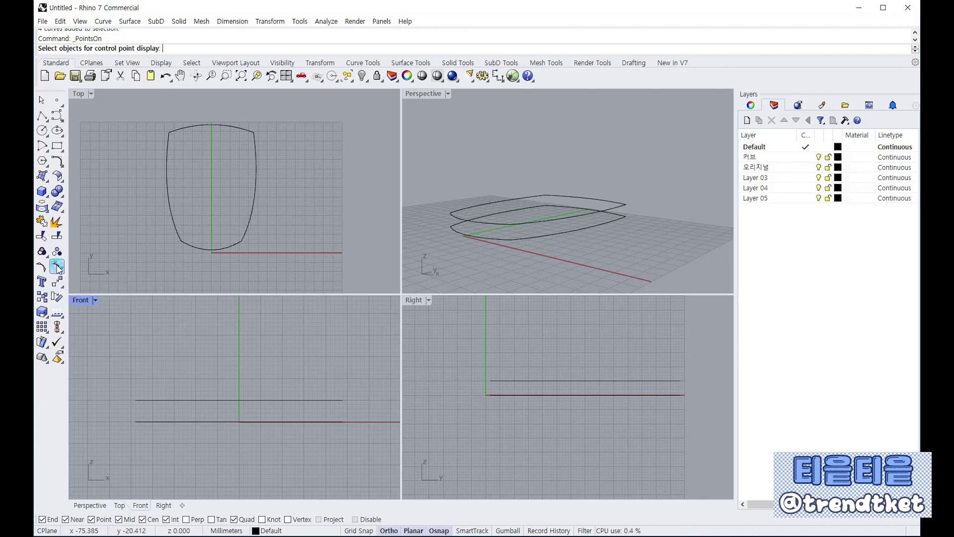
left_click_drag(115, 379, 369, 413)
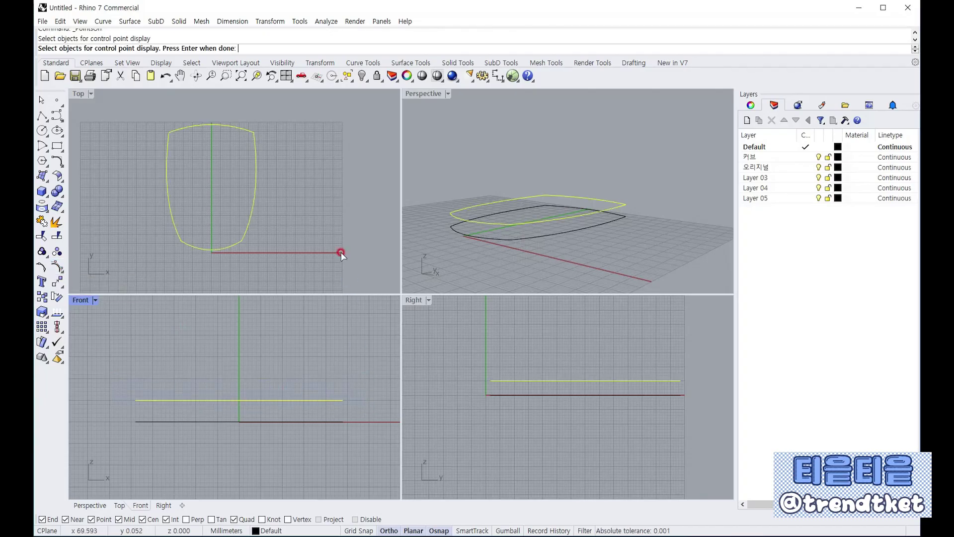
left_click(338, 244)
right_click(338, 243)
mouse_move(477, 199)
right_mouse_down()
mouse_move(527, 165)
mouse_move(522, 198)
mouse_move(487, 190)
mouse_move(476, 203)
right_mouse_up()
scroll(476, 202, "up", 2)
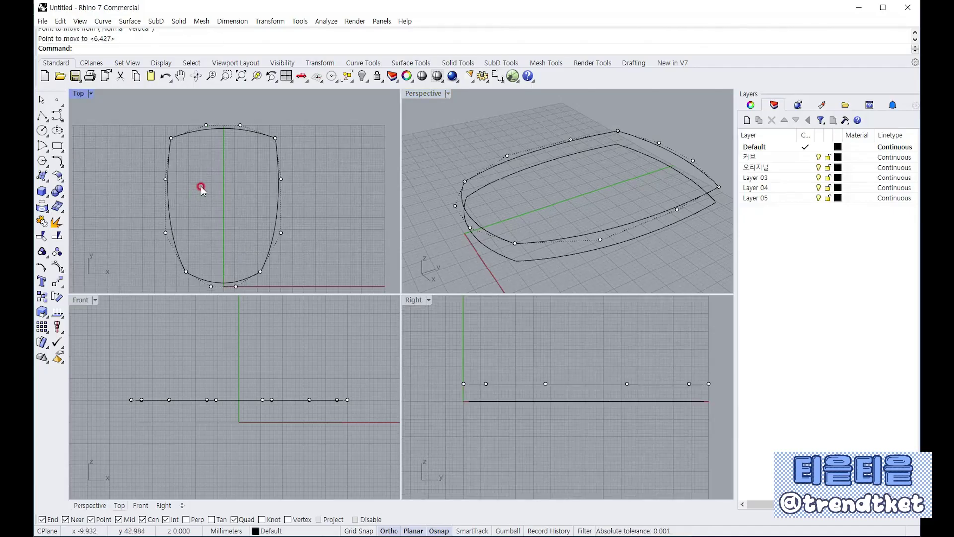
right_click_drag(211, 196, 211, 179)
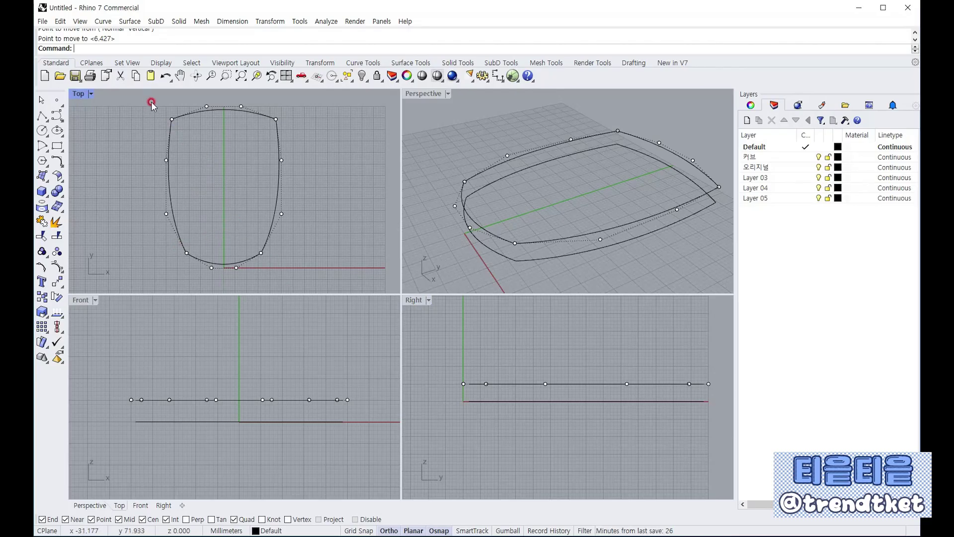
left_click_drag(145, 97, 309, 227)
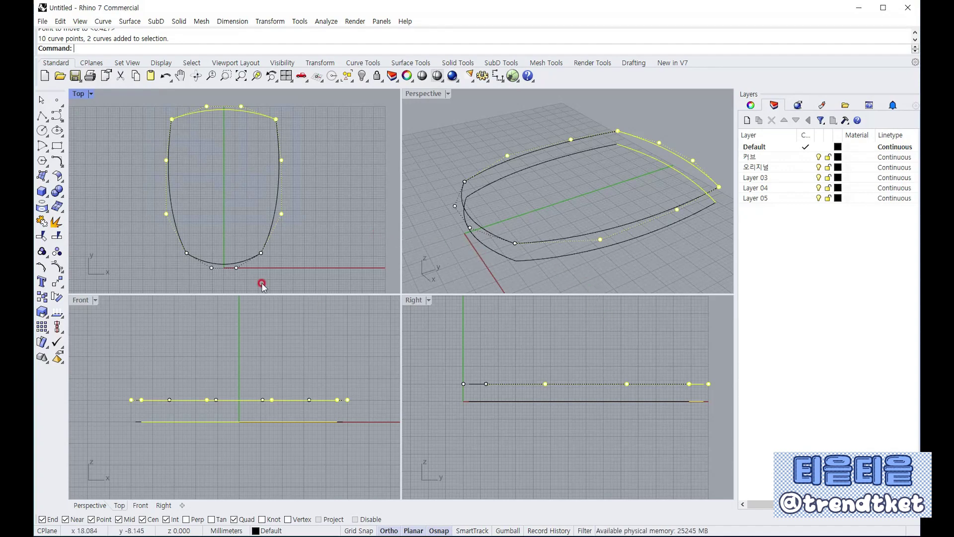
left_click(331, 247)
left_click(58, 281)
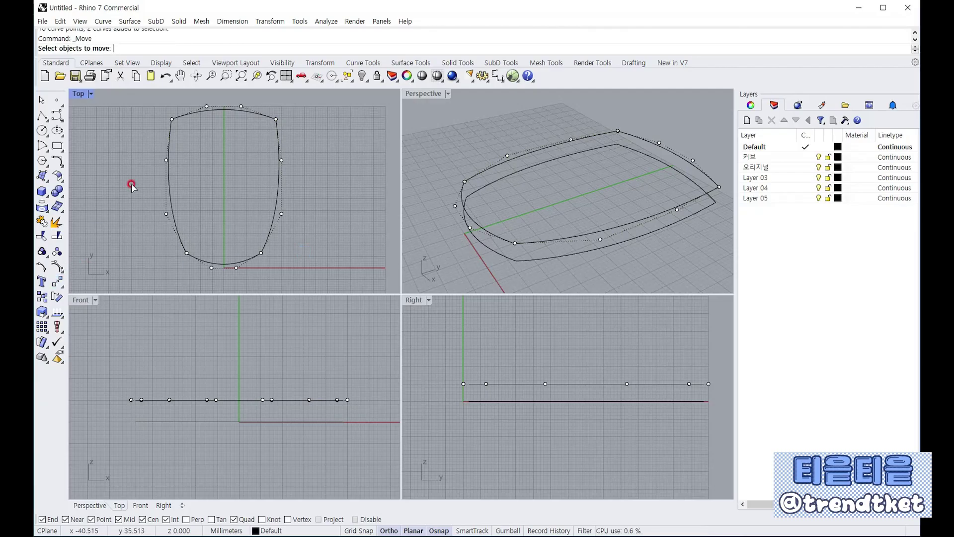
mouse_move(148, 96)
left_mouse_down()
mouse_move(303, 184)
mouse_move(332, 225)
left_mouse_up()
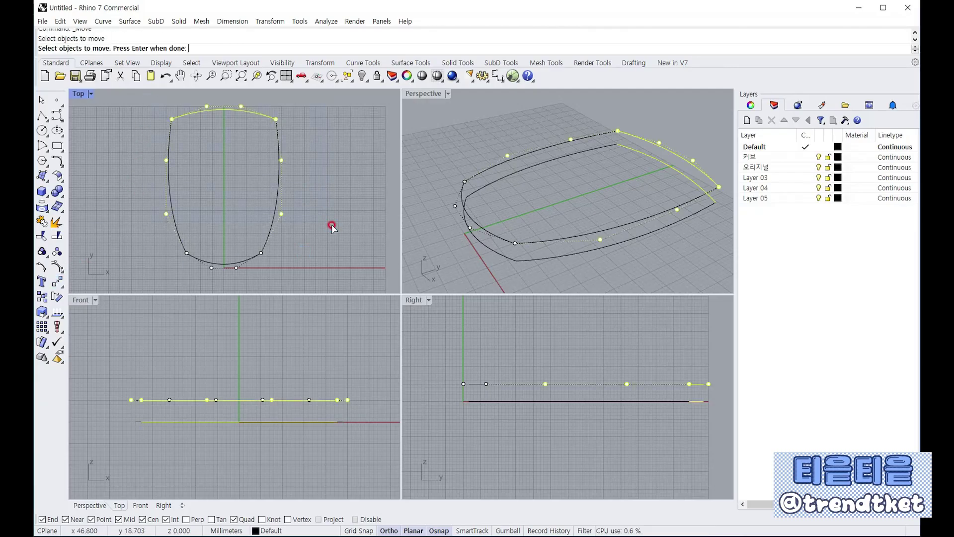
right_click(487, 303)
right_click_drag(518, 325, 484, 341)
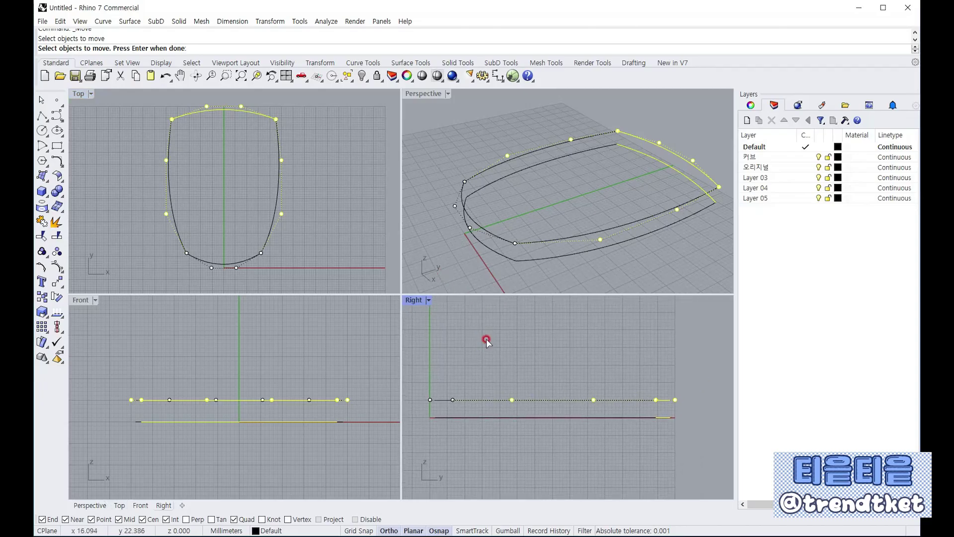
right_click(486, 340)
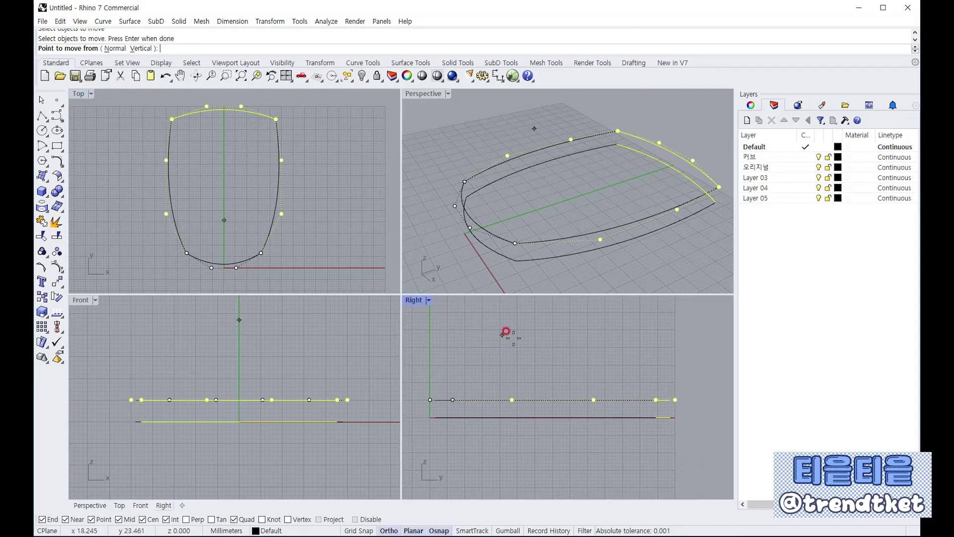
left_click(672, 397)
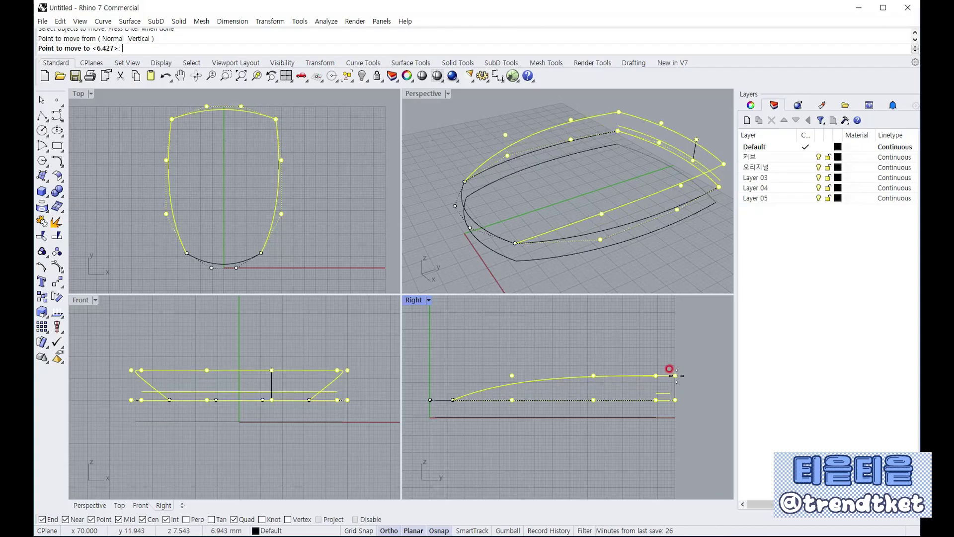
key("Escape")
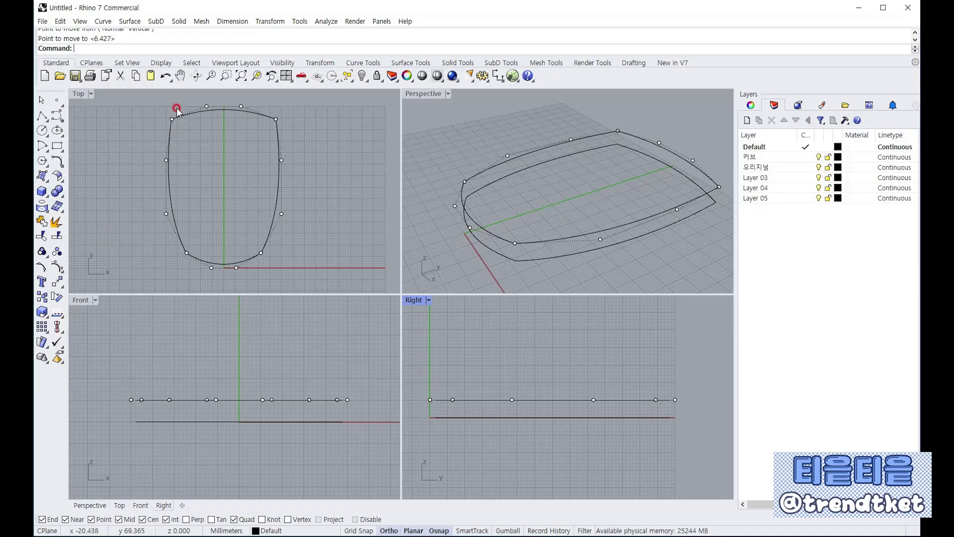
left_click_drag(151, 98, 309, 234)
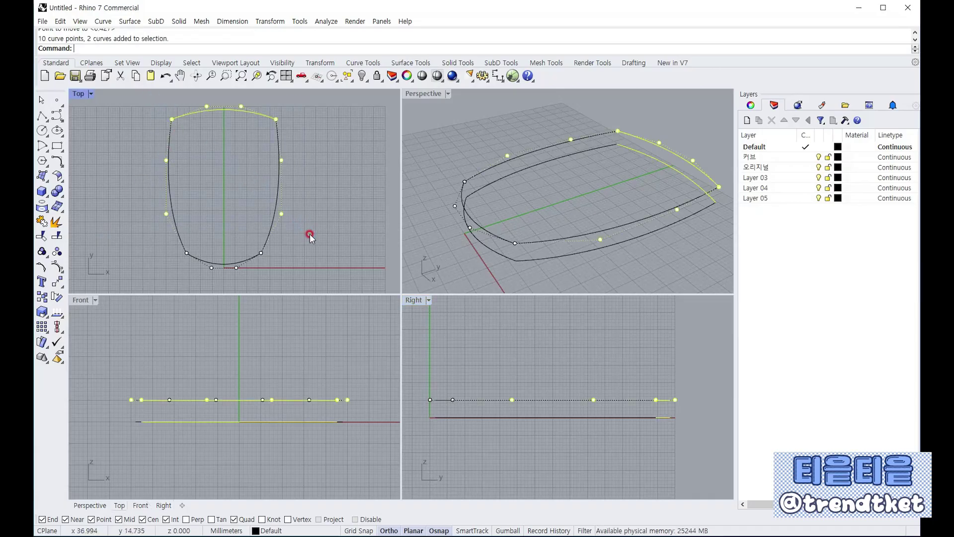
left_click(365, 237)
left_click(627, 150)
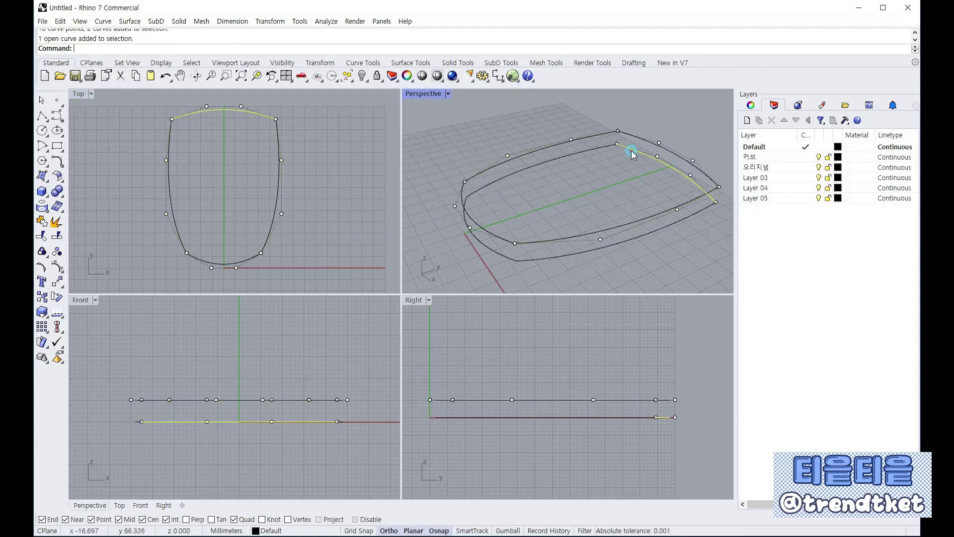
left_click(616, 171)
left_click(631, 156)
left_click(600, 181)
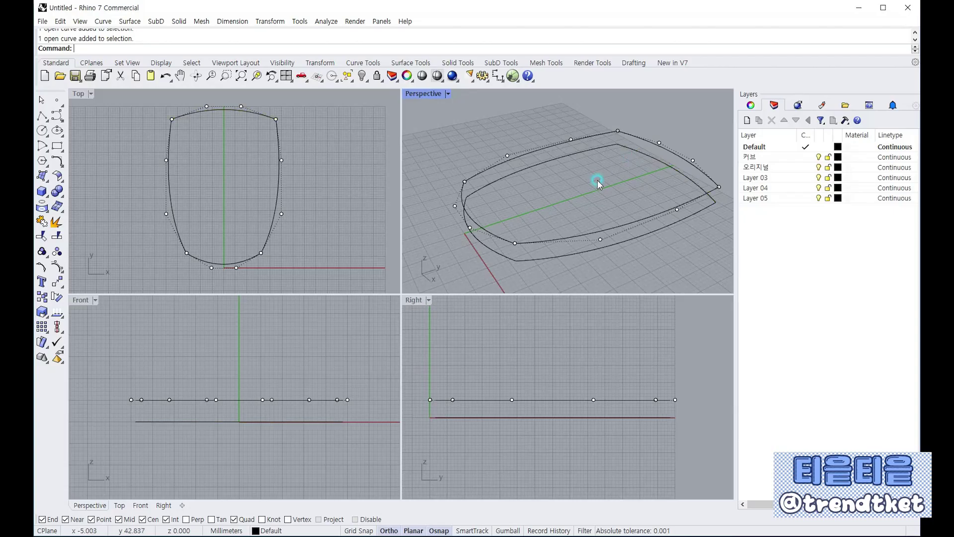
left_click(634, 149)
left_click(252, 132)
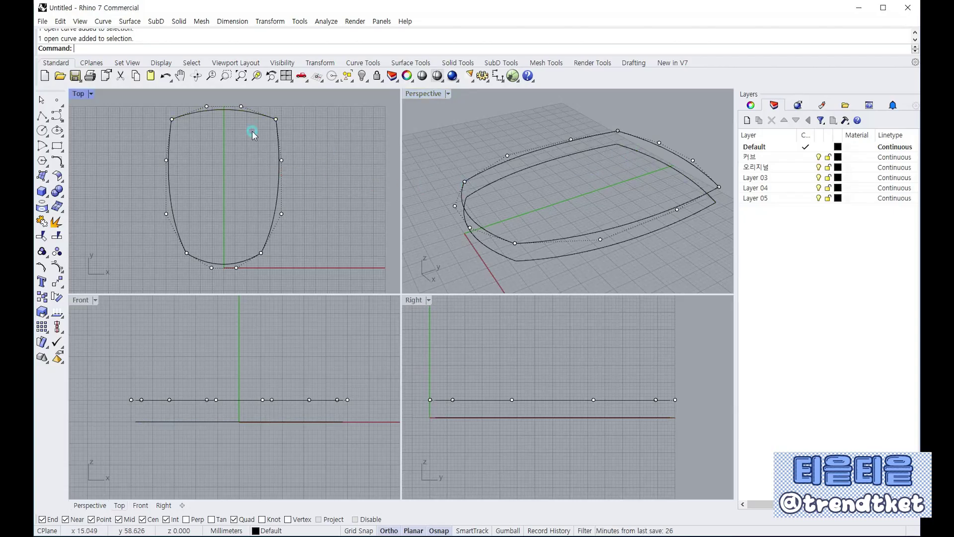
left_click_drag(152, 95, 299, 127)
Hide all four curves of the original base outline, keeping only the raised copy displayed.
left_click(655, 165)
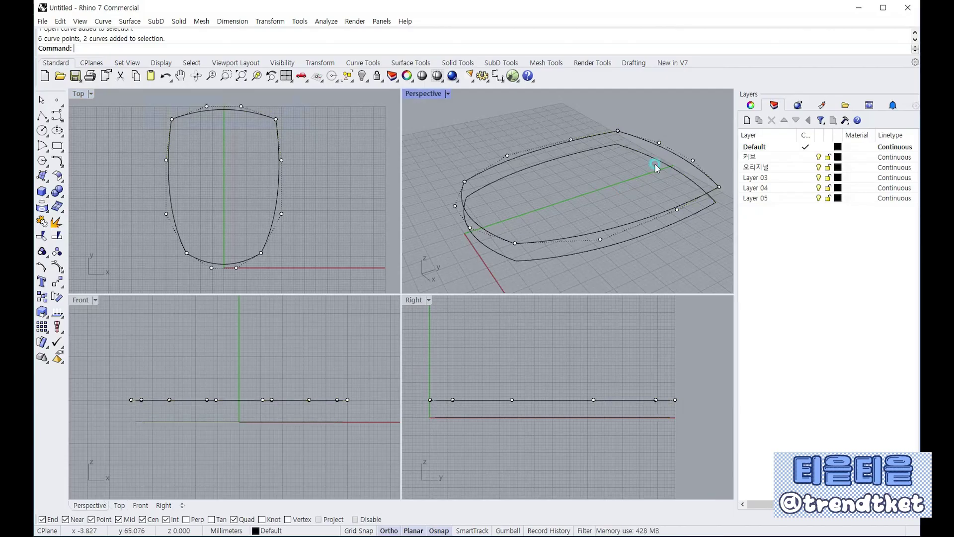
left_click(641, 180)
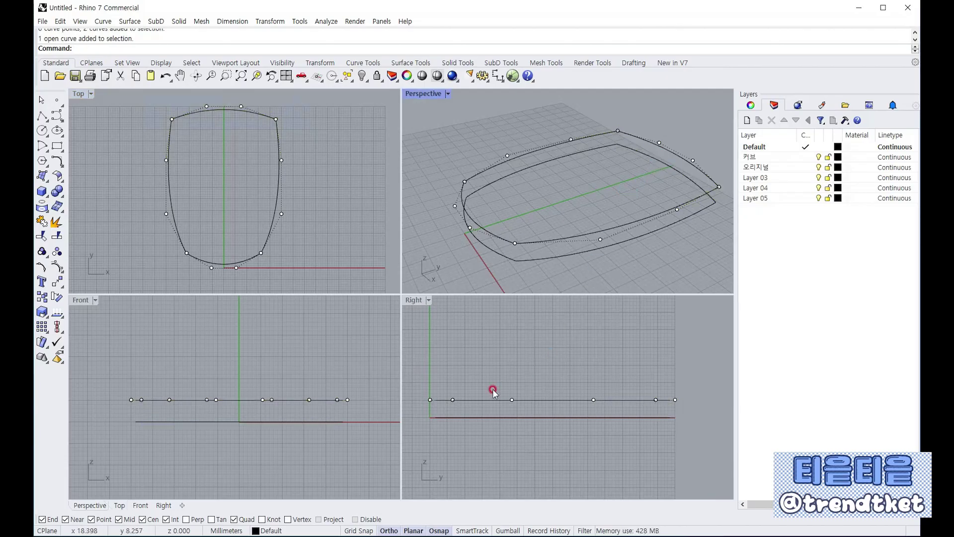
left_click_drag(418, 440, 705, 412)
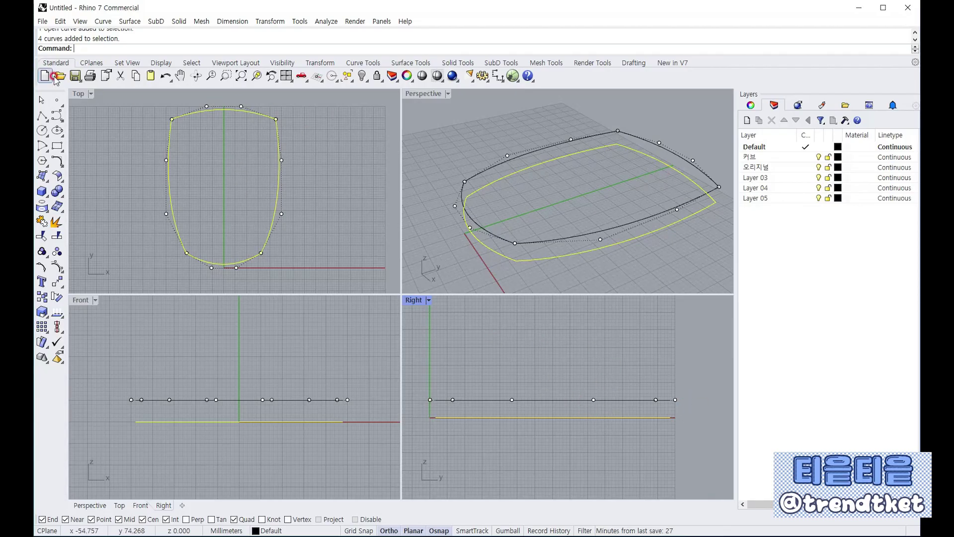
left_click(362, 78)
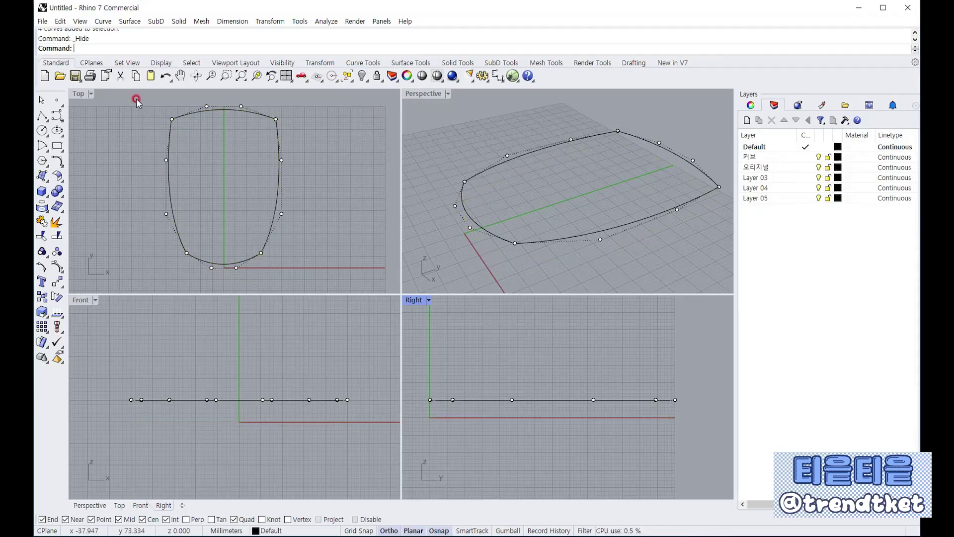
Move all of the raised outline's control points except those of the lower edge in Top view straight up about 6.5 mm in the Right view.
left_click_drag(136, 98, 330, 233)
left_click(521, 223)
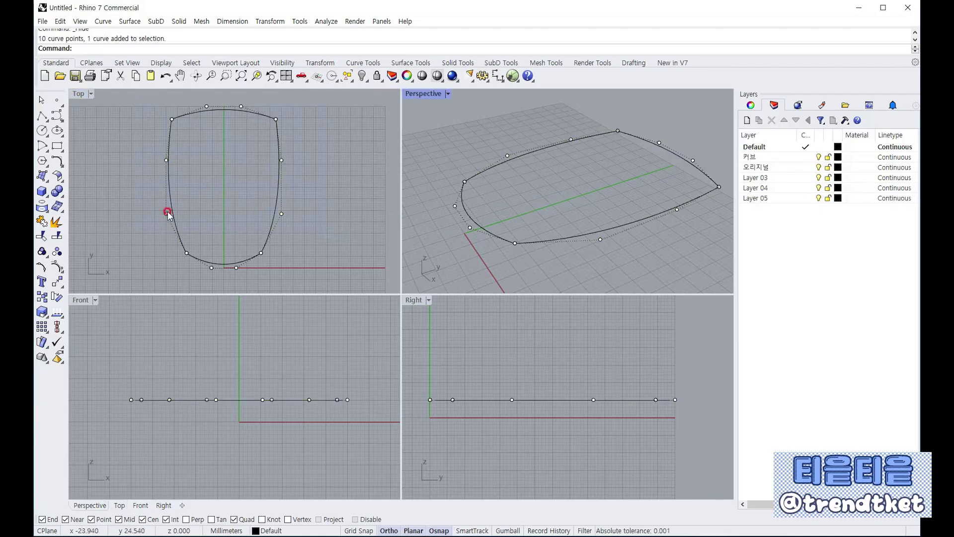
left_click(58, 282)
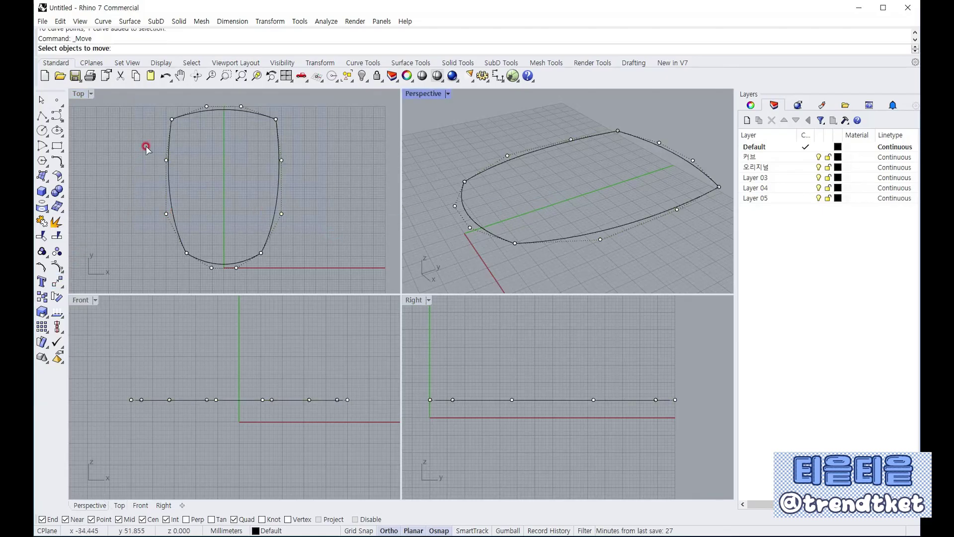
left_click_drag(148, 98, 342, 224)
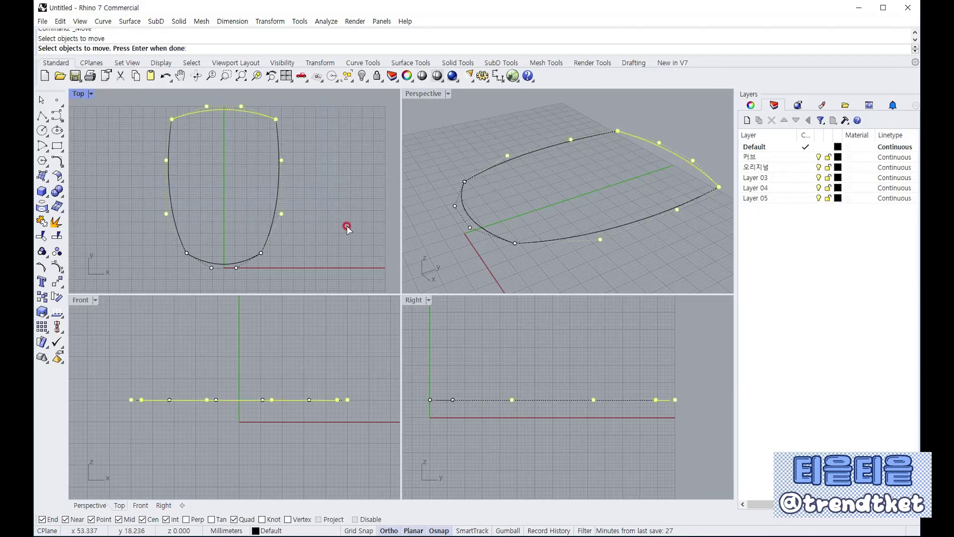
key("Return")
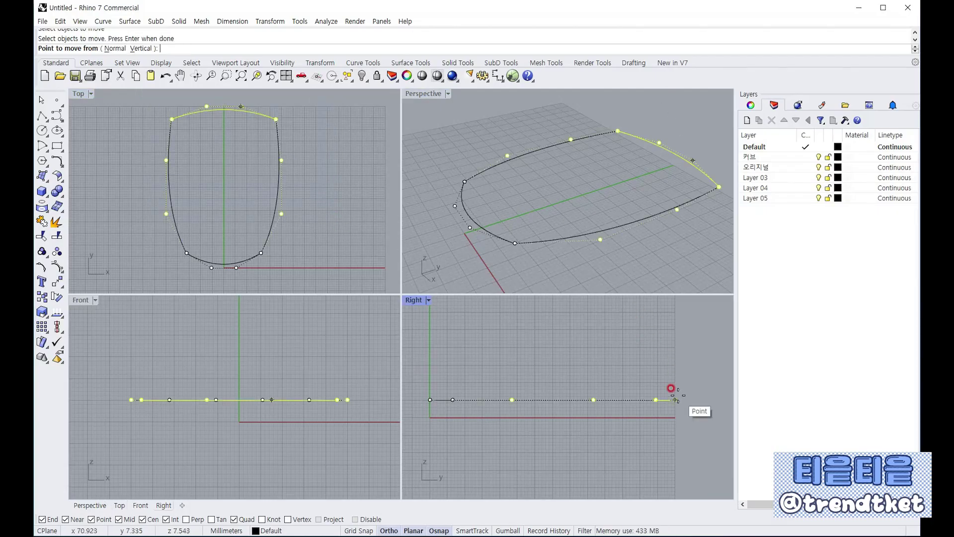
left_click(672, 391)
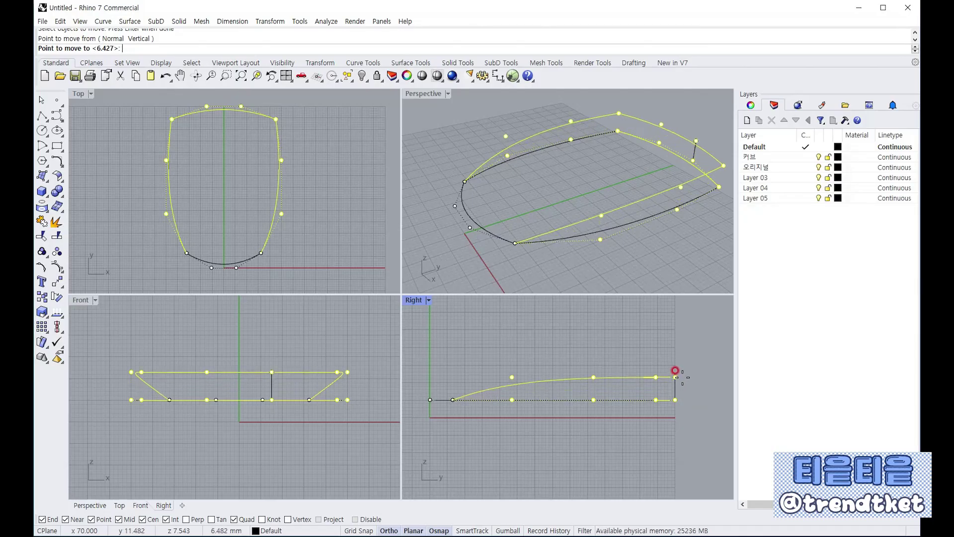
left_click(675, 373)
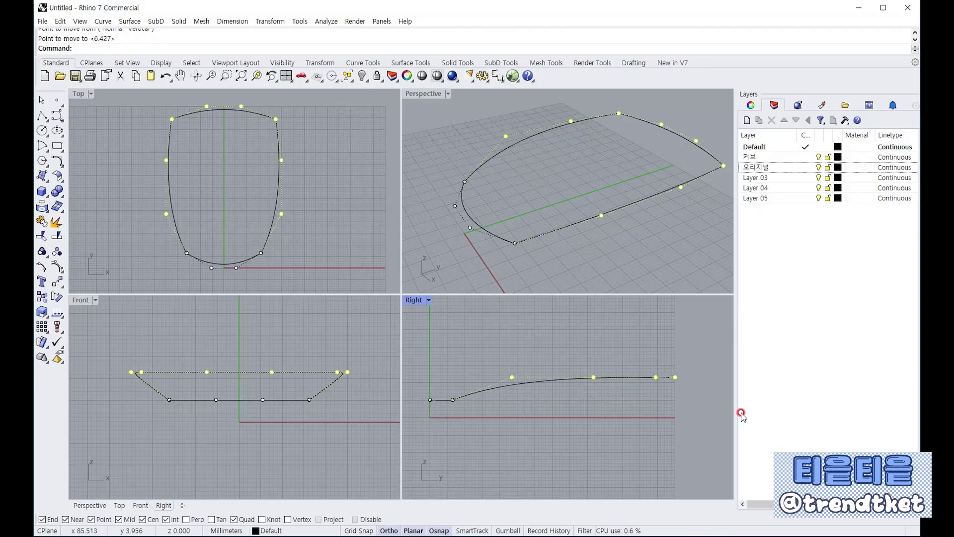
left_click(652, 268)
right_click_drag(644, 230, 595, 207)
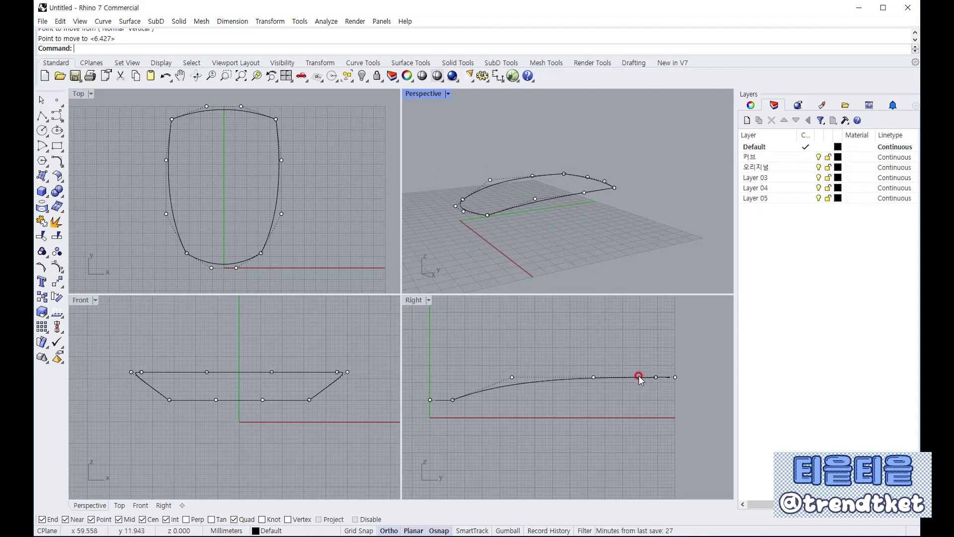
Move the control points of the outline's upper edge in Top view down about 4.5 mm in the Right view, arching the side curves.
left_click_drag(652, 365, 696, 404)
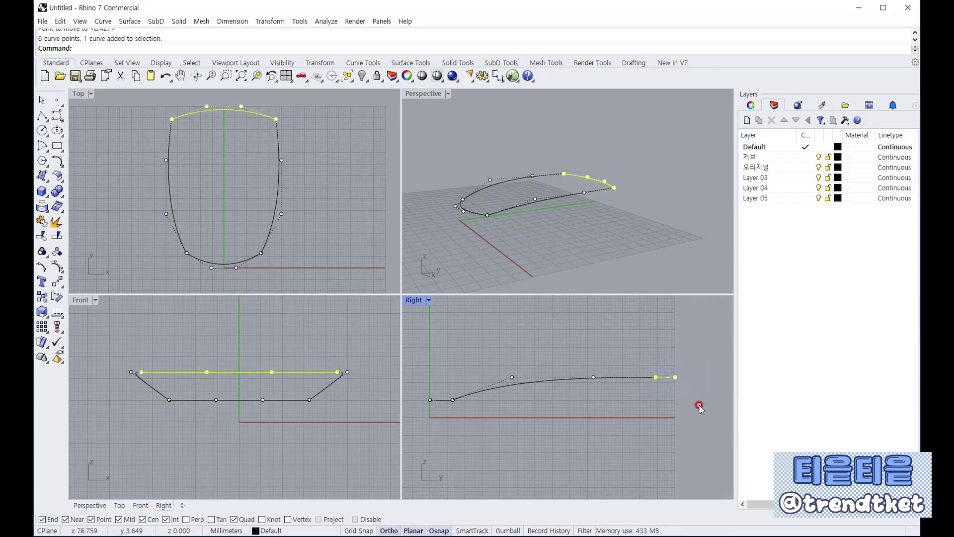
left_click(639, 354)
left_click(57, 282)
left_click(620, 385)
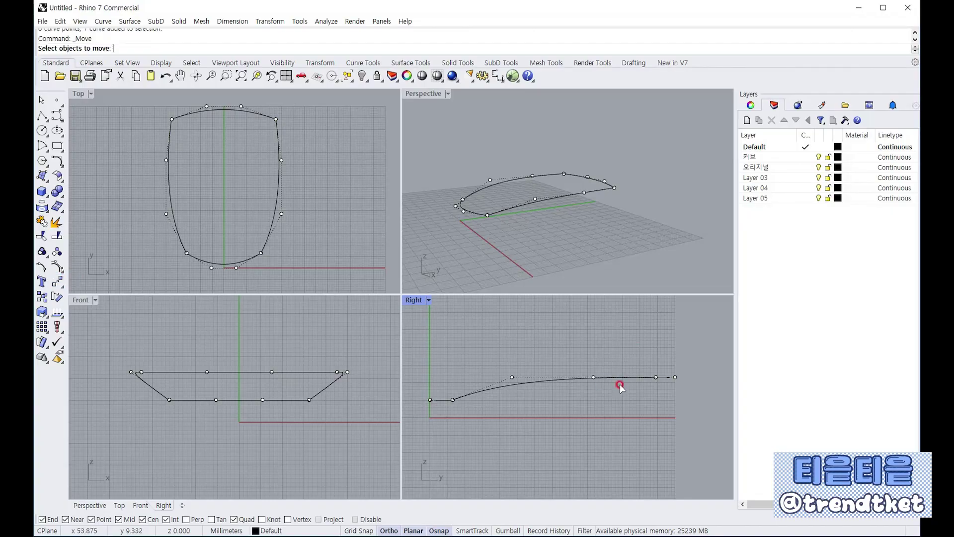
left_click_drag(639, 342, 677, 383)
right_click(667, 367)
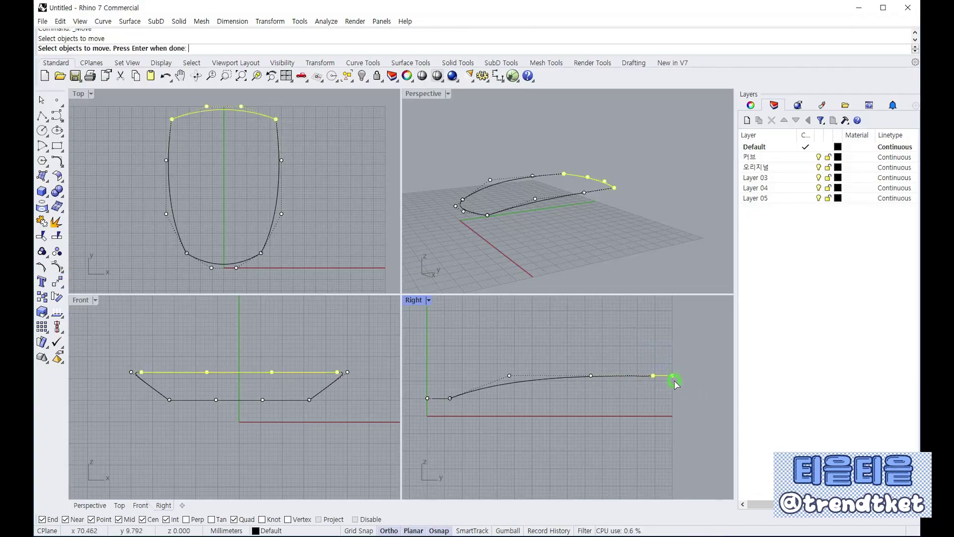
left_click(668, 368)
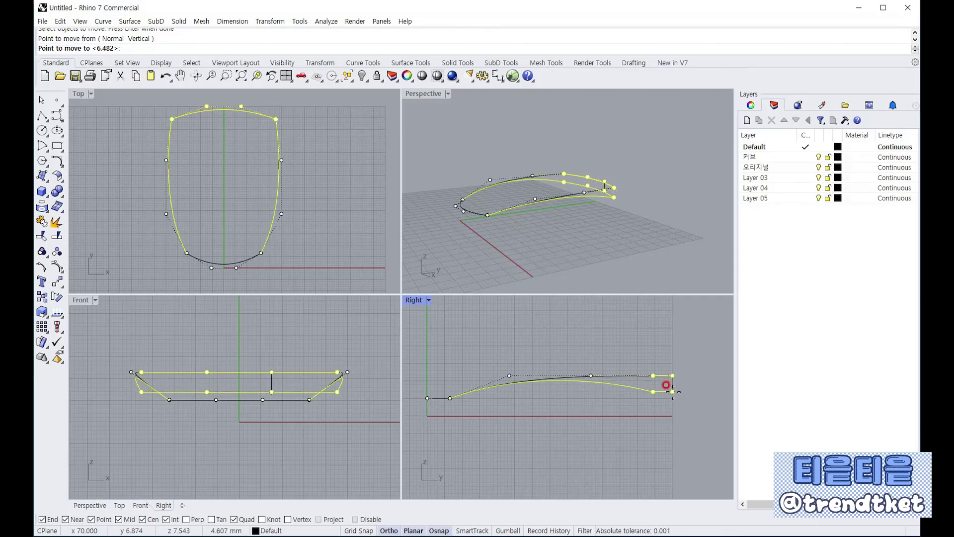
left_click(666, 384)
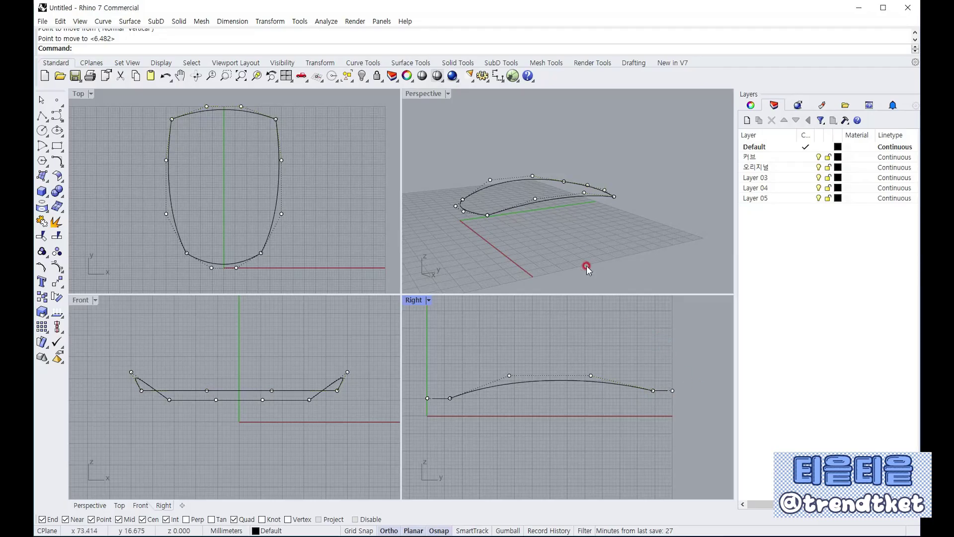
Check the arched outline in Perspective and maximize the Right viewport on its side profile.
mouse_move(586, 238)
right_mouse_down()
mouse_move(539, 252)
mouse_move(473, 219)
mouse_move(520, 198)
mouse_move(596, 239)
right_mouse_up()
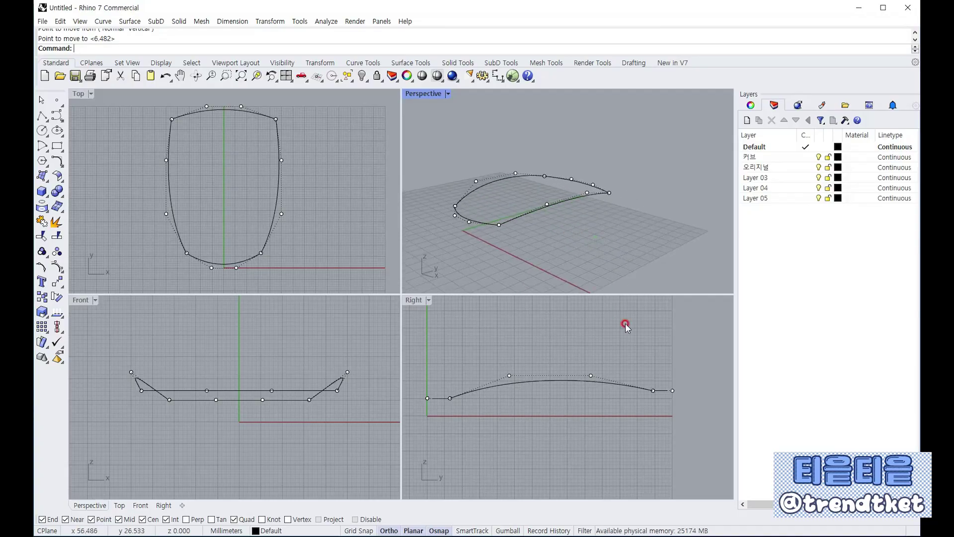
double_click(416, 301)
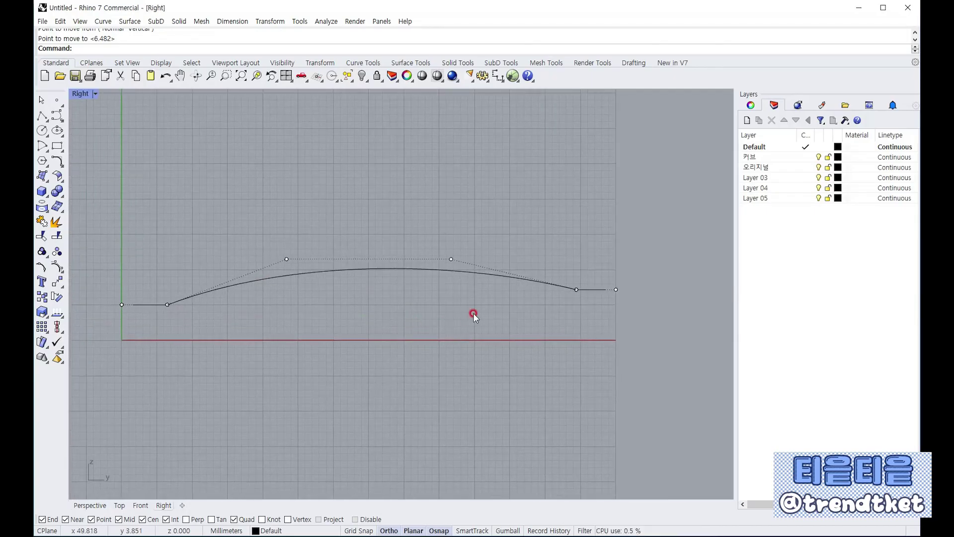
right_click_drag(402, 296, 402, 310)
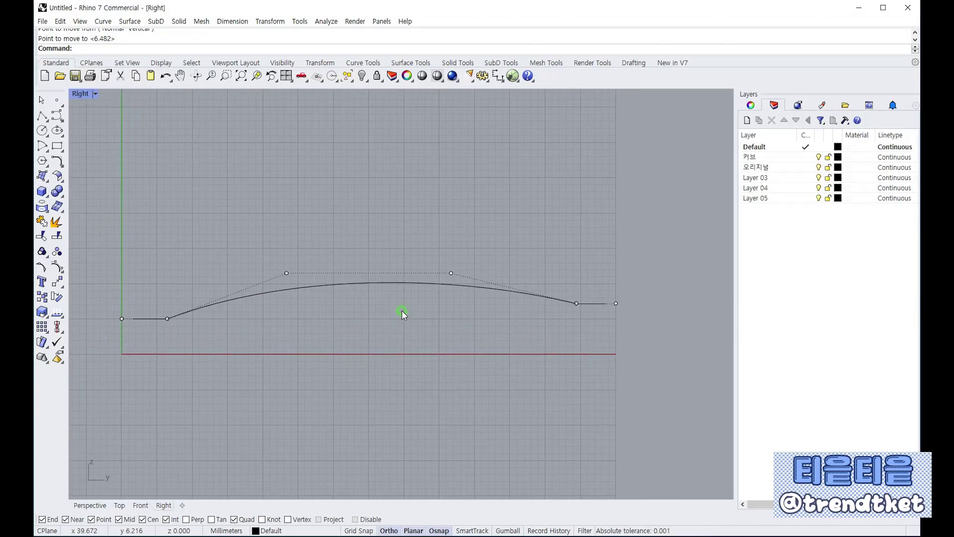
Move the side curves' control points nearer the outline's upper edge in Top view straight up about 10.4 mm in the Right view.
left_click(60, 273)
left_click_drag(416, 228, 486, 313)
left_click_drag(421, 241, 460, 283)
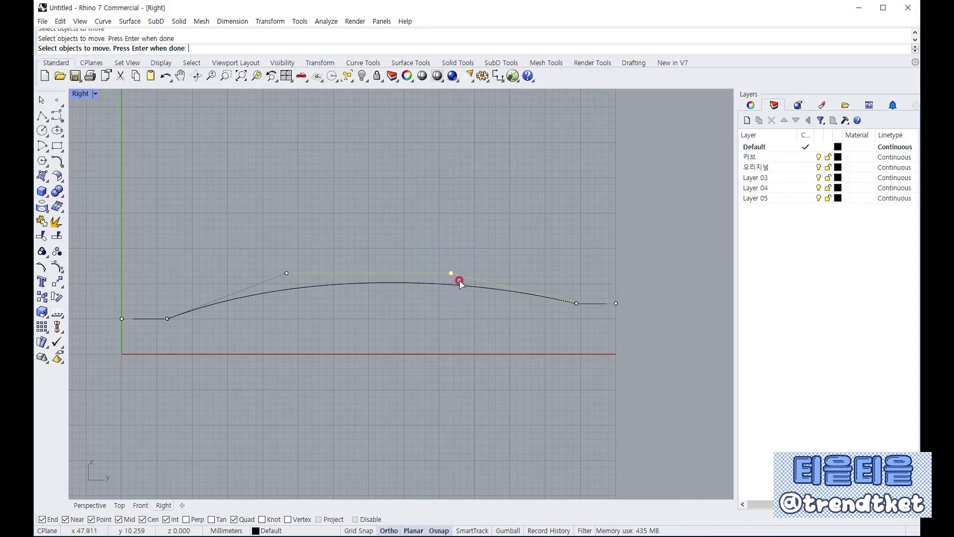
right_click(452, 274)
left_click(452, 273)
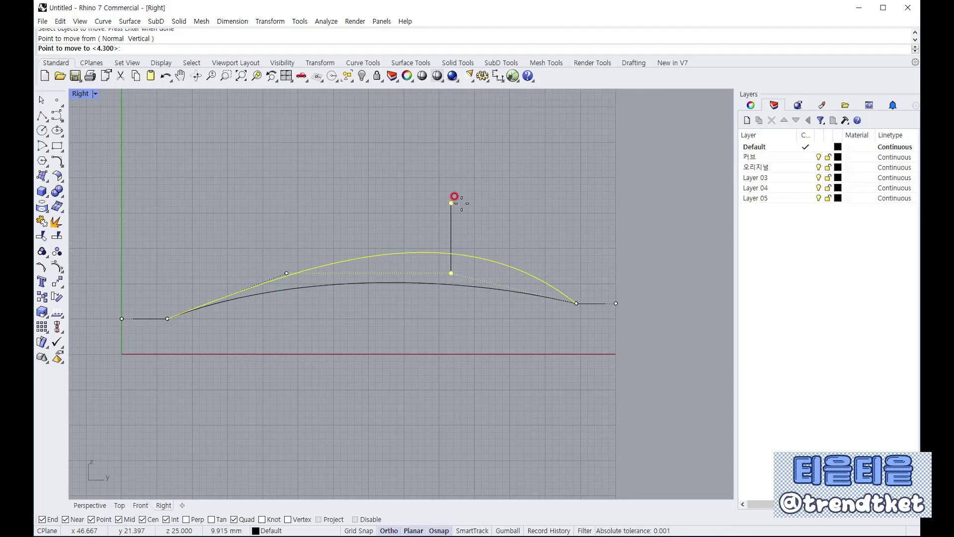
left_click(454, 196)
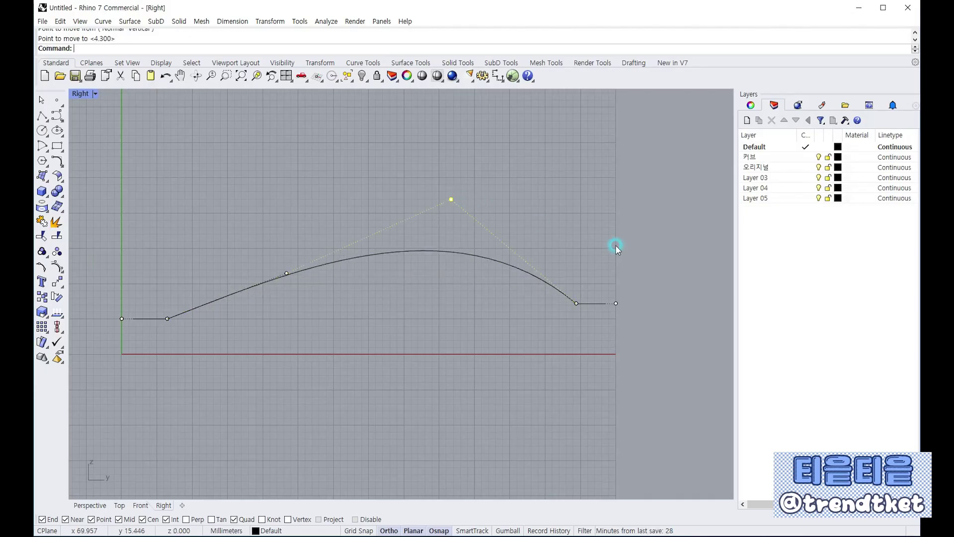
Move the side curves' peak control points about 6.9 mm horizontally toward the outline's upper edge in Top view.
right_click(468, 194)
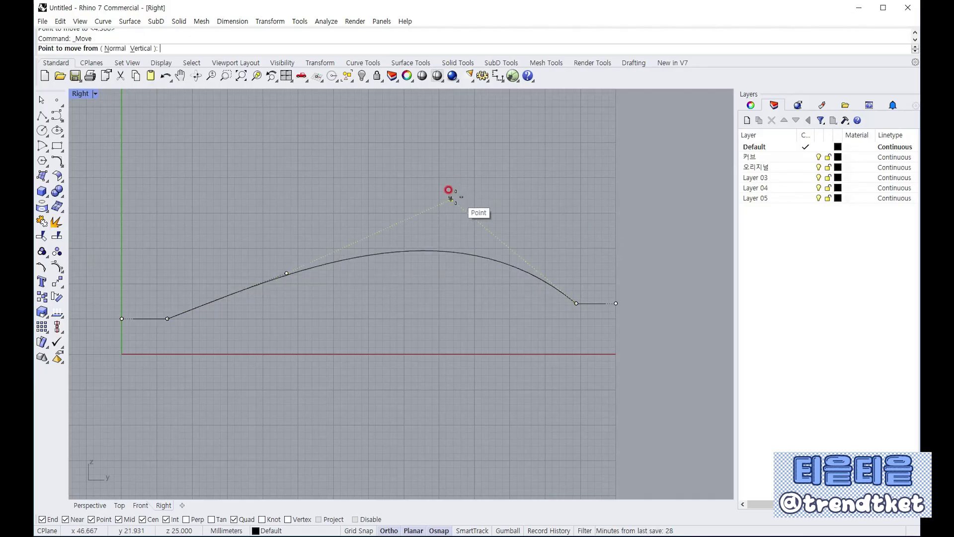
left_click(452, 198)
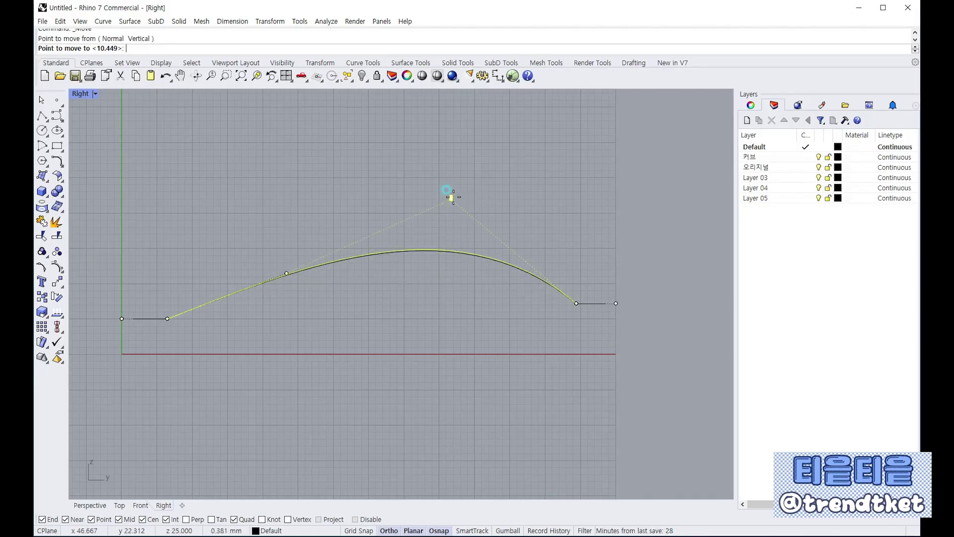
left_click(499, 199)
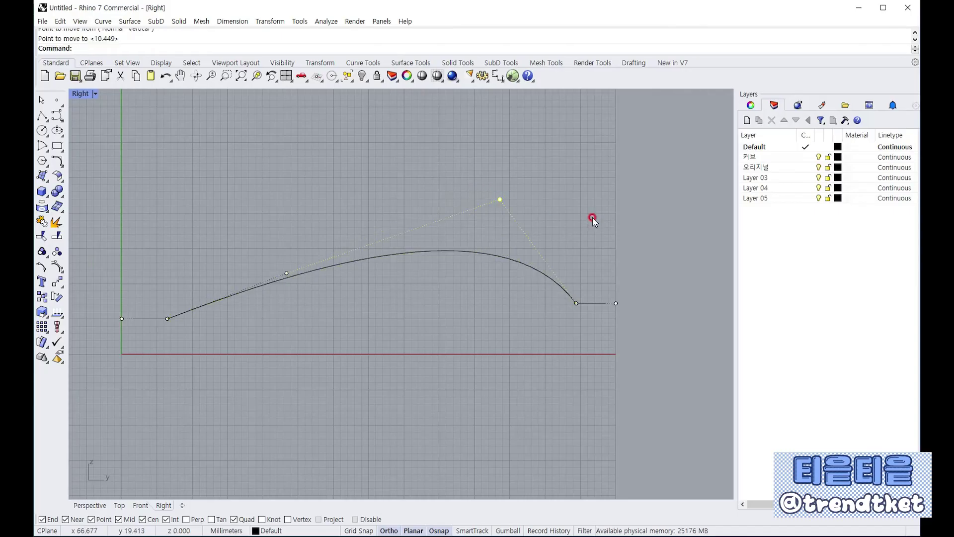
Move the two middle control points of the outline's lower edge in Top view down about 1.4 mm in the Right view.
right_click_drag(419, 326, 462, 316)
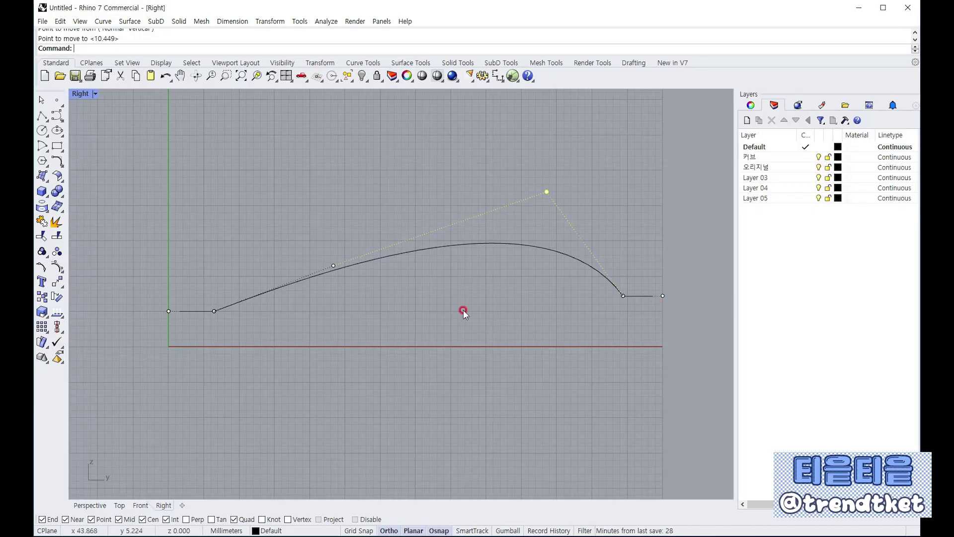
scroll(175, 305, "up", 8)
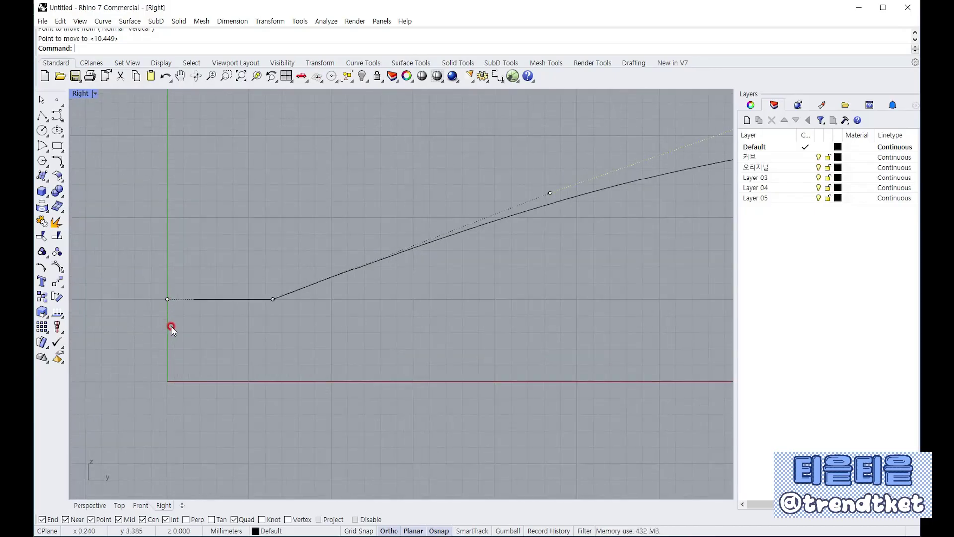
left_click(332, 276)
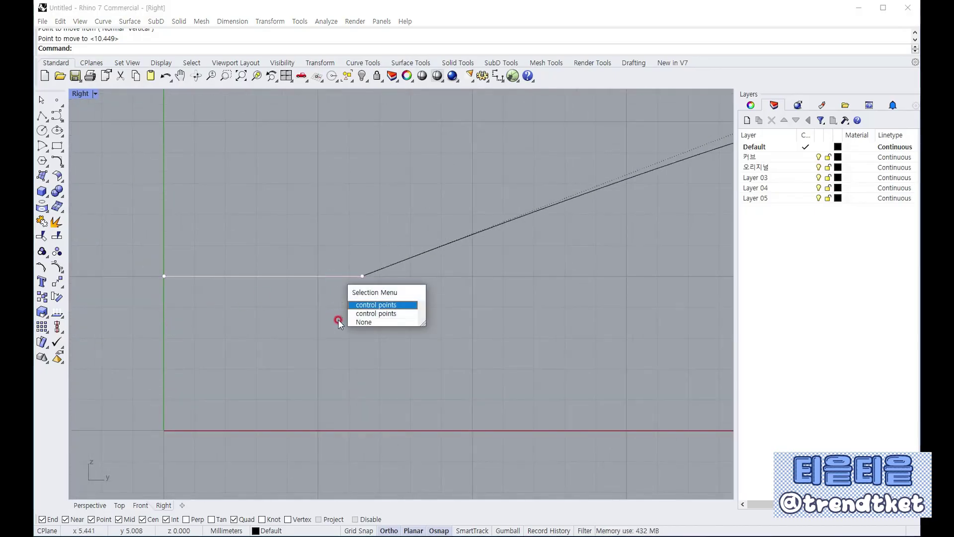
left_click(306, 327)
scroll(354, 278, "down", 2)
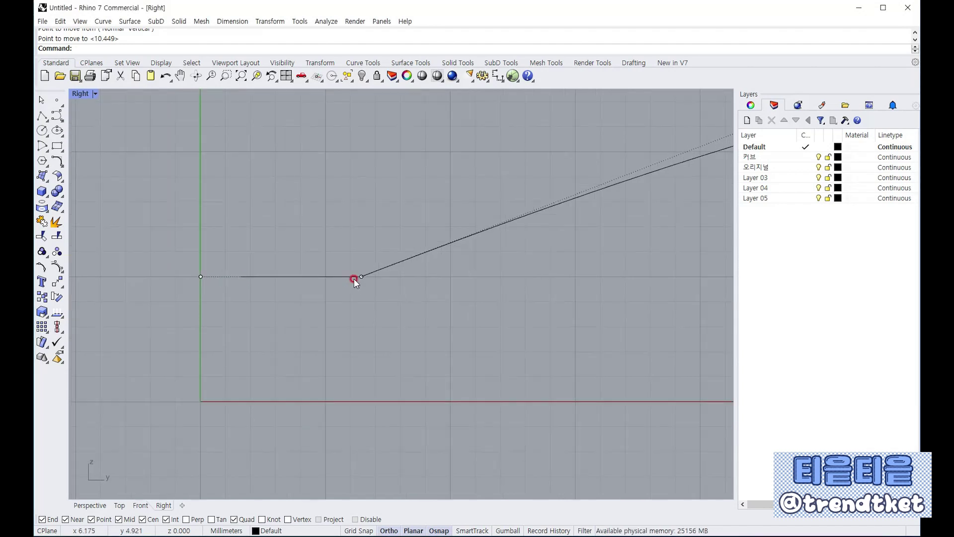
scroll(309, 300, "down", 4)
left_click_drag(185, 261, 228, 309)
left_click(57, 282)
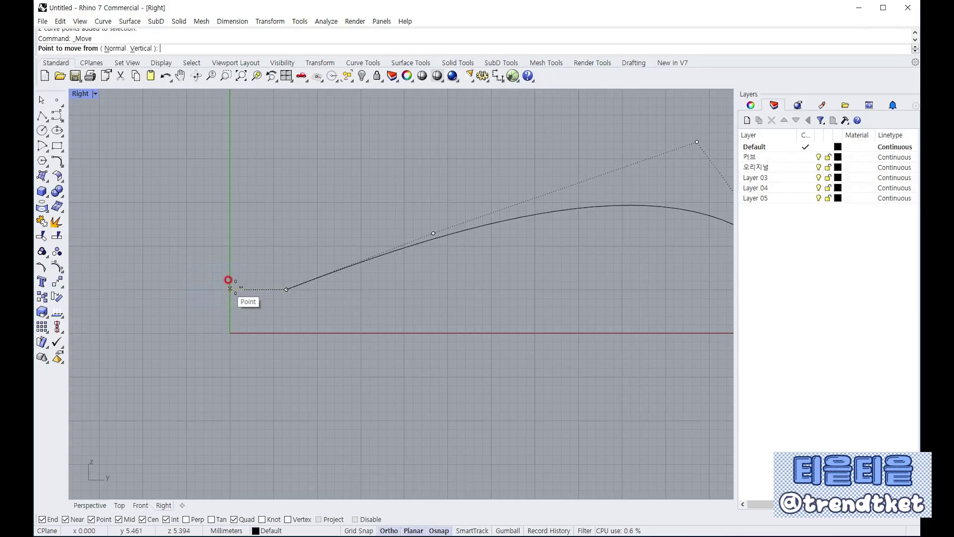
left_click(227, 289)
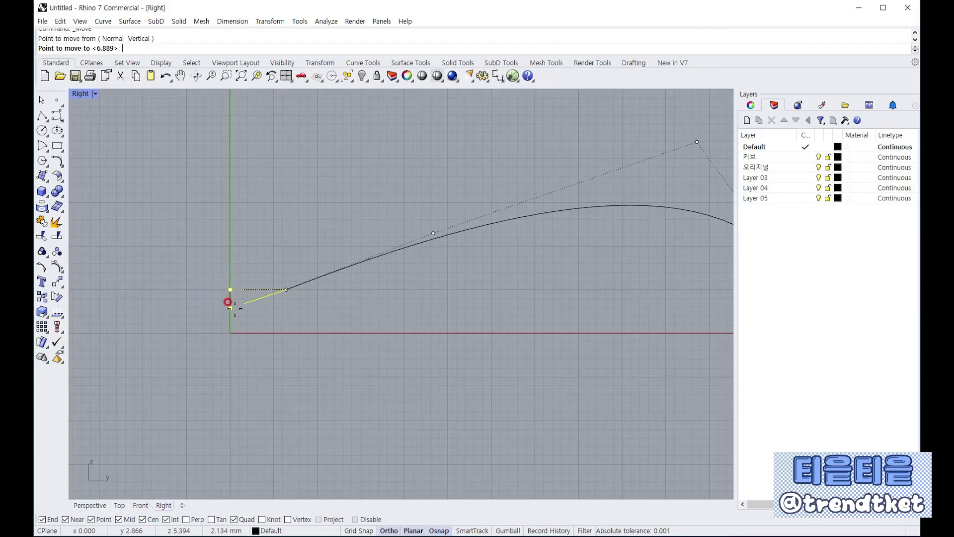
left_click(228, 295)
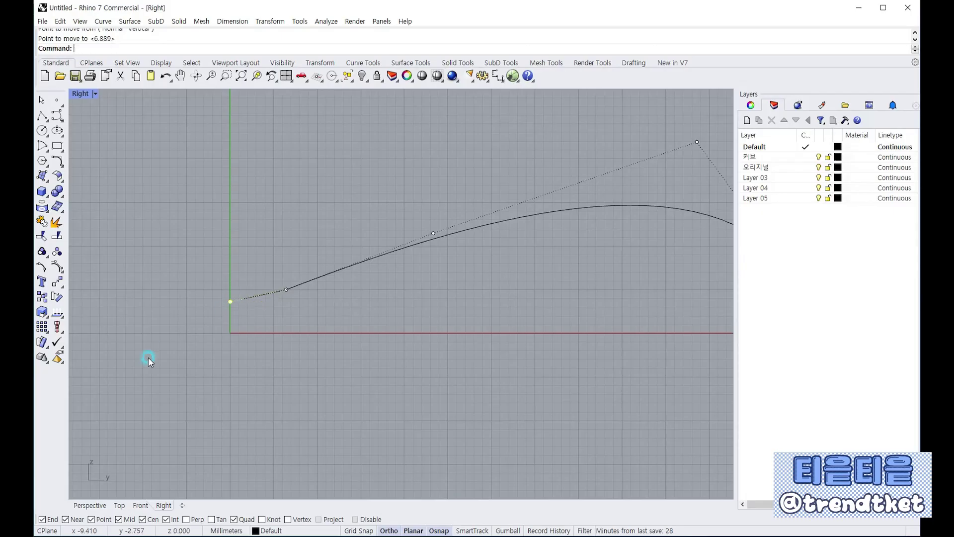
Move the two middle control points of the outline's upper edge in Top view slightly down in the Right view.
scroll(156, 336, "down", 4)
scroll(381, 324, "up", 5)
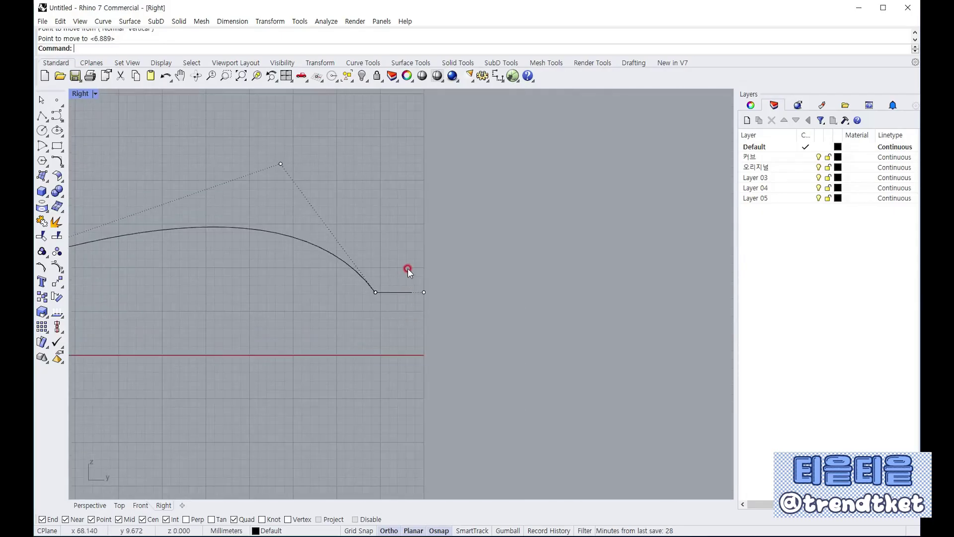
left_click_drag(408, 265, 437, 309)
right_click_drag(436, 307, 421, 293)
right_click(422, 294)
left_click(421, 293)
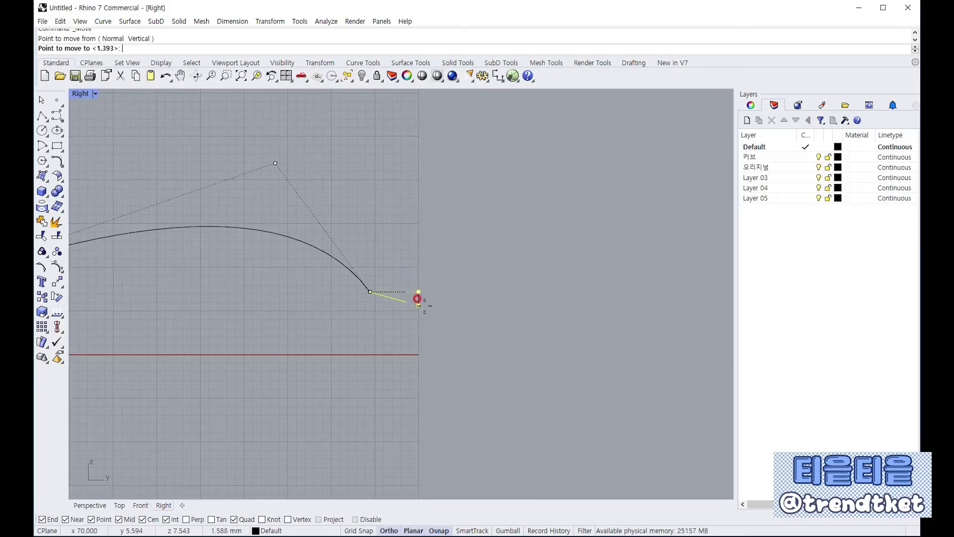
left_click(425, 307)
scroll(604, 309, "down", 10)
scroll(503, 313, "up", 8)
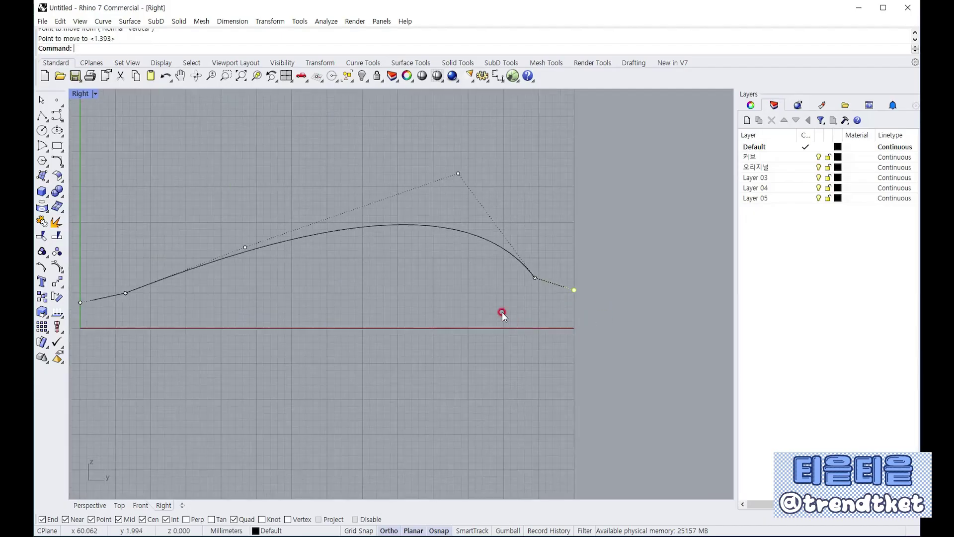
Examine the reshaped outline and its control points from several angles in Perspective.
right_click_drag(602, 317, 660, 322)
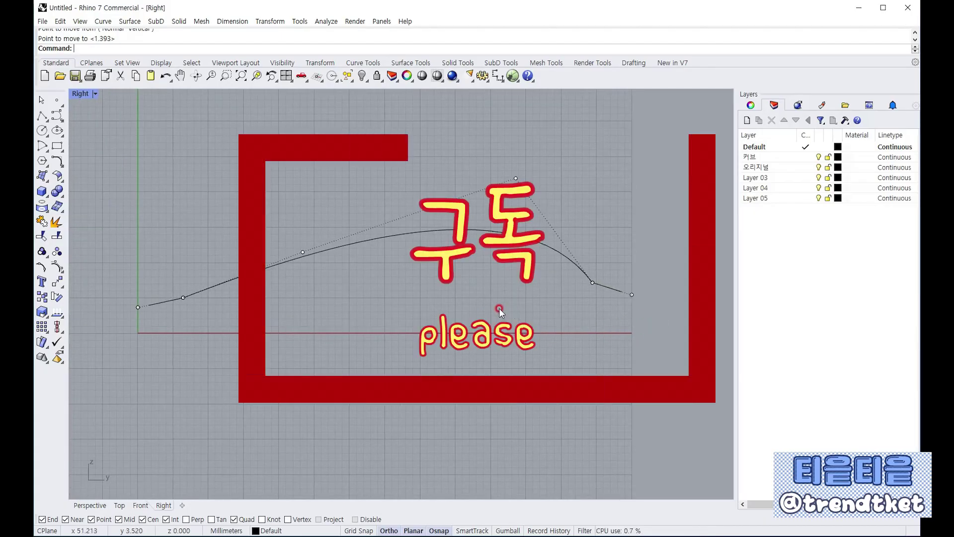
double_click(82, 95)
left_click(430, 97)
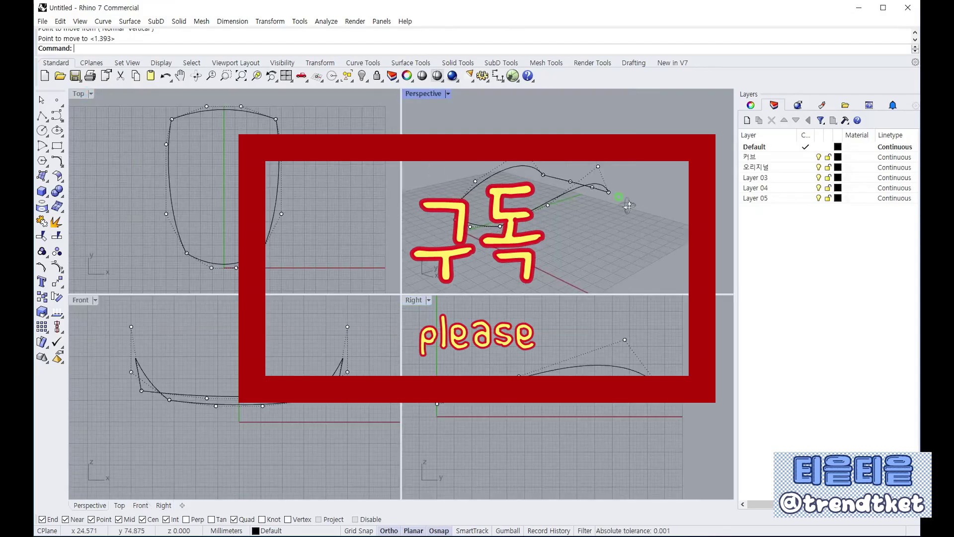
double_click(431, 98)
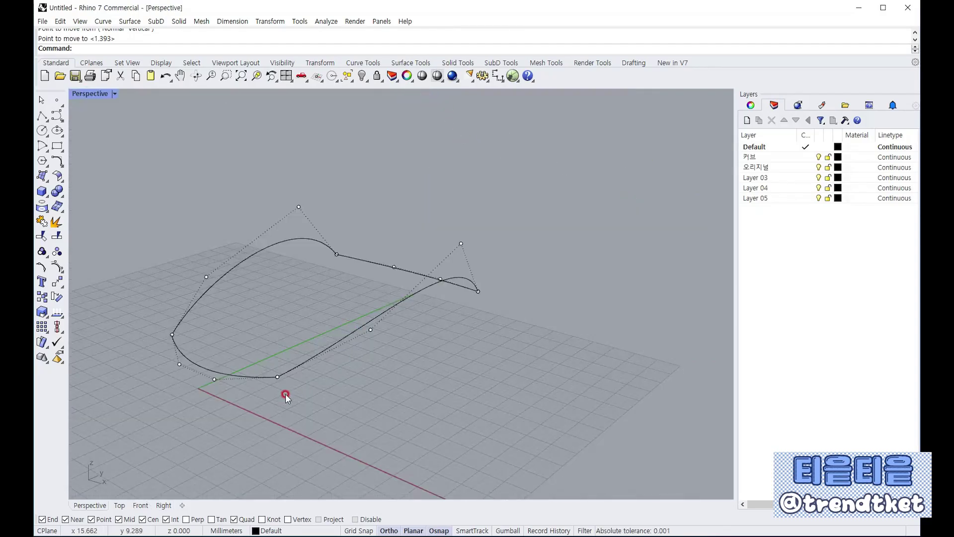
right_click_drag(285, 394, 235, 308)
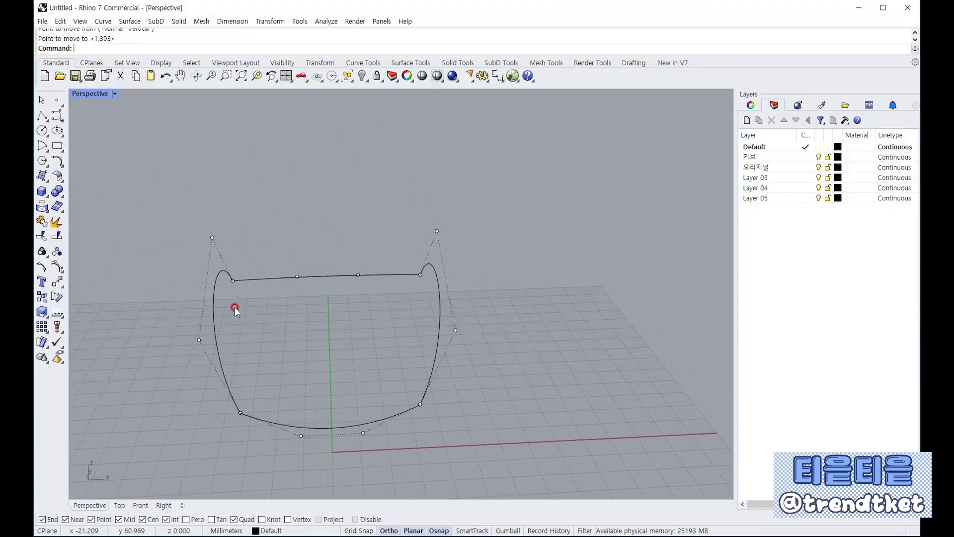
double_click(104, 97)
right_click_drag(561, 237, 633, 137)
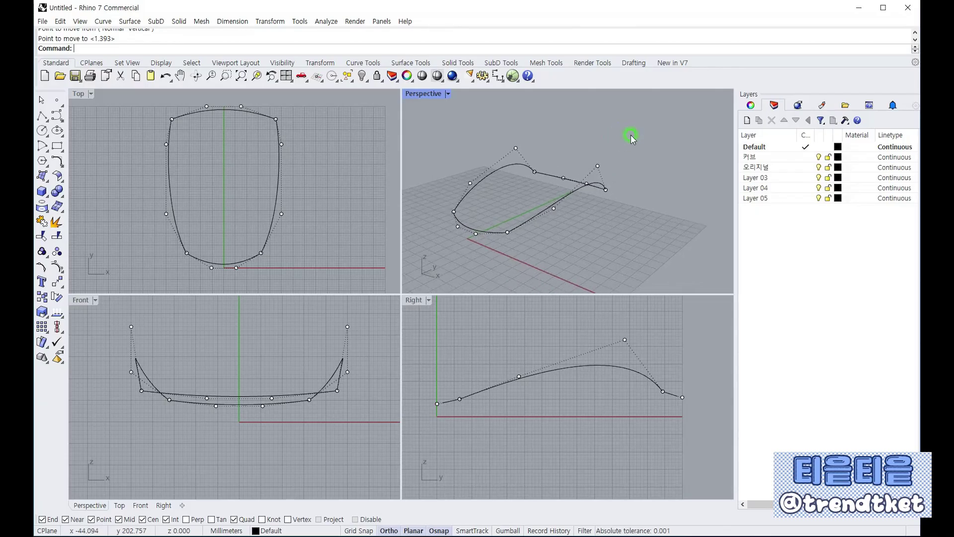
right_click_drag(518, 198, 580, 185)
Turn off the control points, show the hidden base outline curves, and compare both outlines in Perspective.
key("Escape")
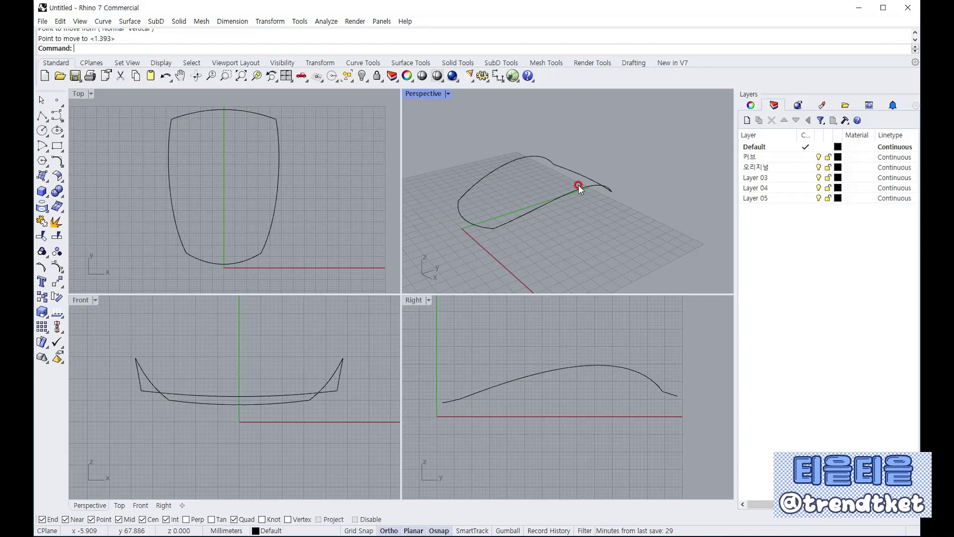
right_click(362, 78)
right_click_drag(532, 216, 567, 206)
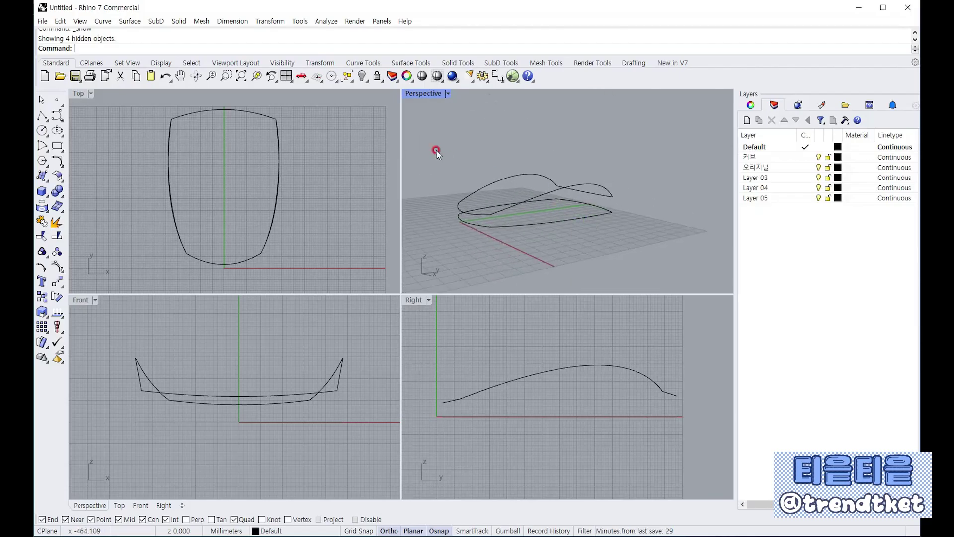
double_click(427, 93)
right_click_drag(415, 315, 181, 157)
right_click_drag(393, 219, 275, 187)
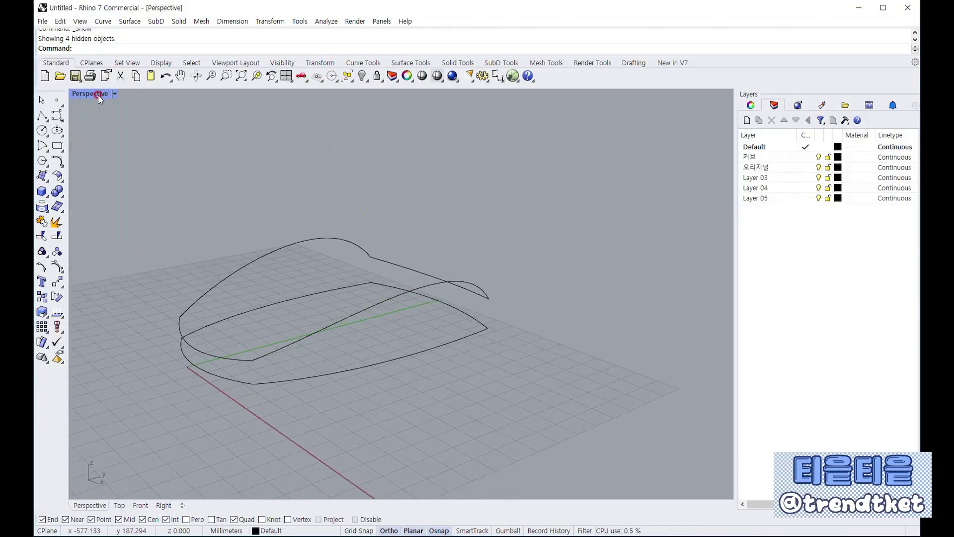
left_click(380, 293)
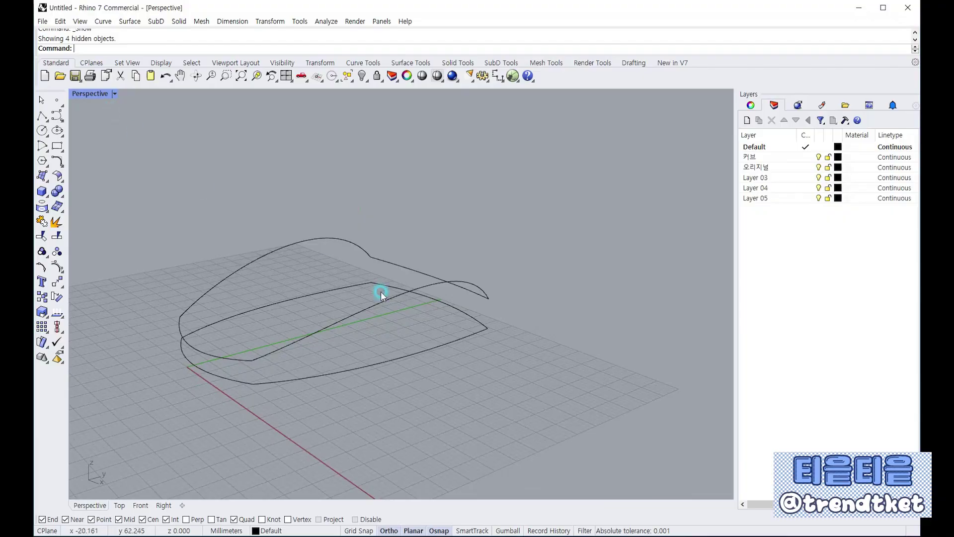
Select the four base outline curves in the Right view and maximize the Front viewport to examine them against the arched outline.
double_click(88, 94)
left_click_drag(437, 434, 709, 410)
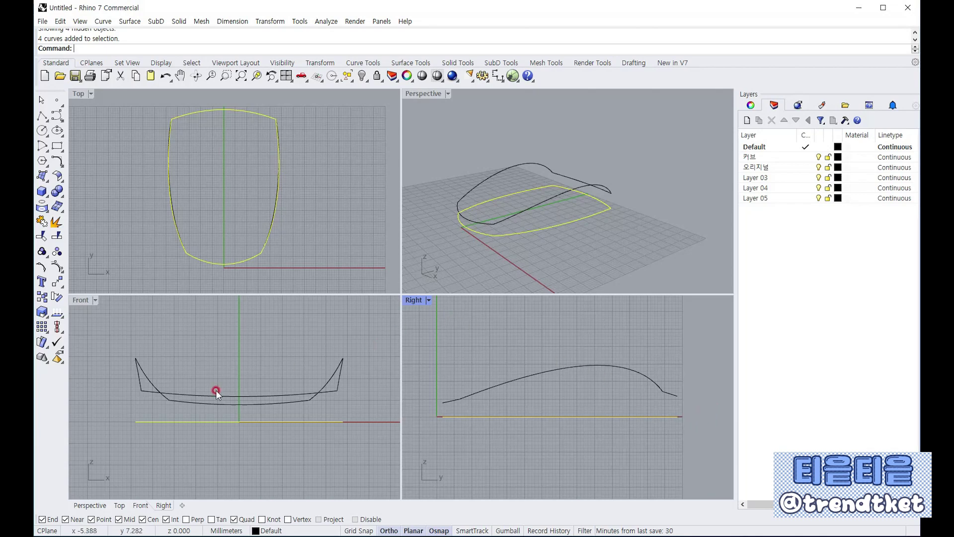
double_click(81, 301)
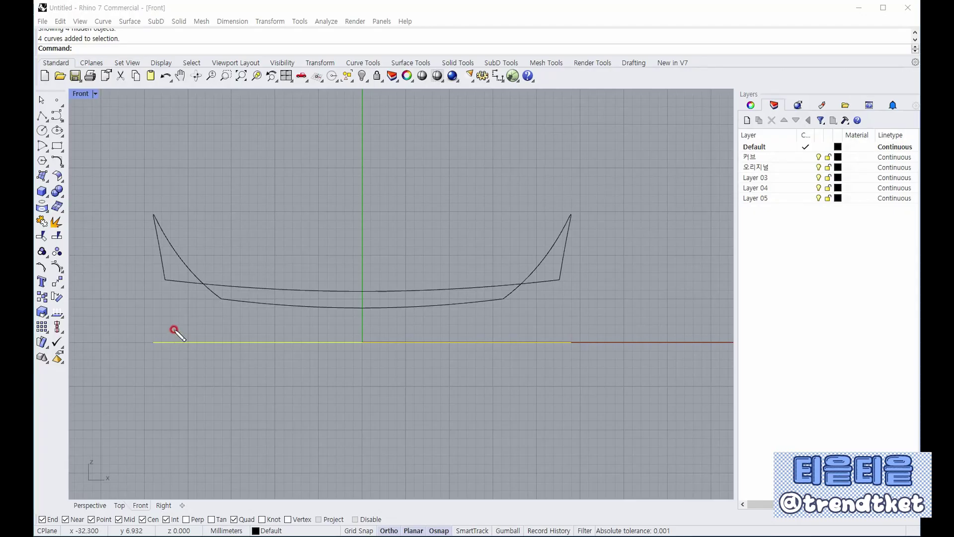
left_click_drag(184, 332, 190, 363)
left_click_drag(550, 334, 540, 351)
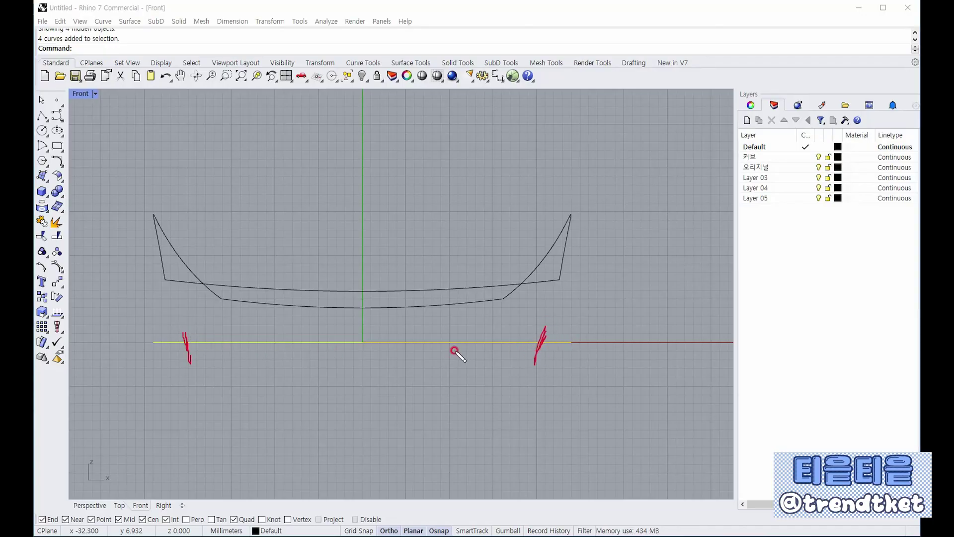
left_click_drag(573, 215, 532, 343)
left_click_drag(153, 217, 192, 354)
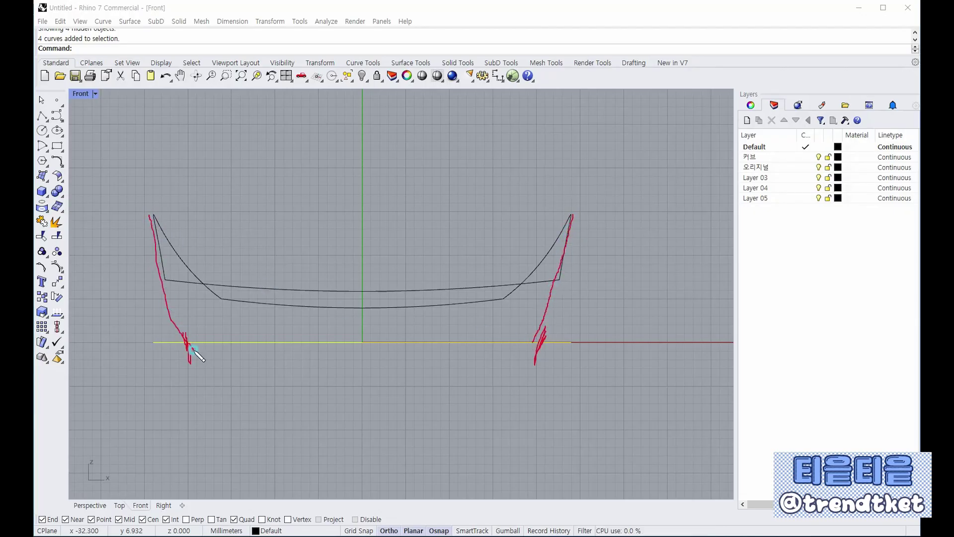
left_click_drag(149, 213, 154, 365)
left_click_drag(150, 214, 136, 350)
mouse_move(149, 214)
left_mouse_down()
mouse_move(154, 336)
mouse_move(358, 348)
mouse_move(583, 345)
mouse_move(575, 218)
mouse_move(522, 340)
left_mouse_up()
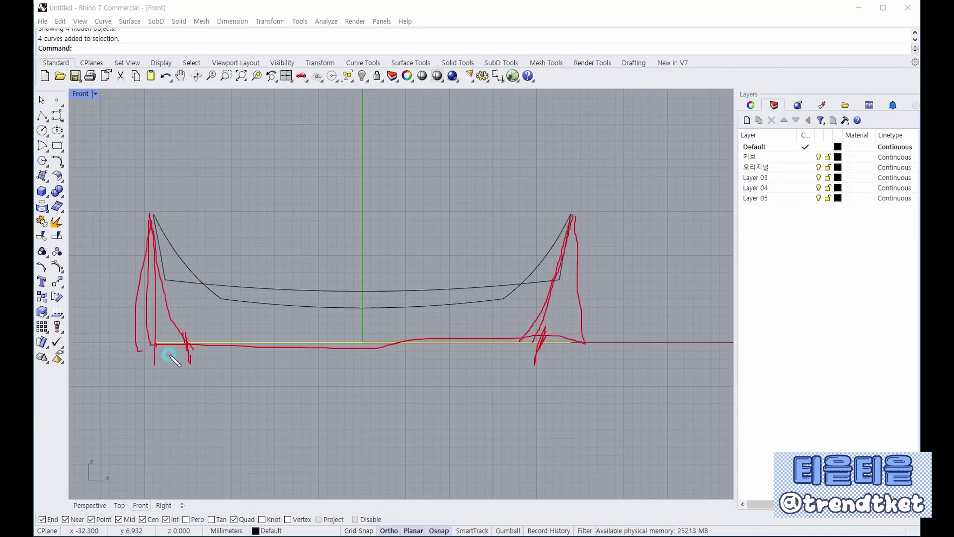
left_click_drag(137, 400, 271, 398)
mouse_move(209, 381)
left_mouse_down()
mouse_move(270, 398)
mouse_move(217, 403)
left_mouse_up()
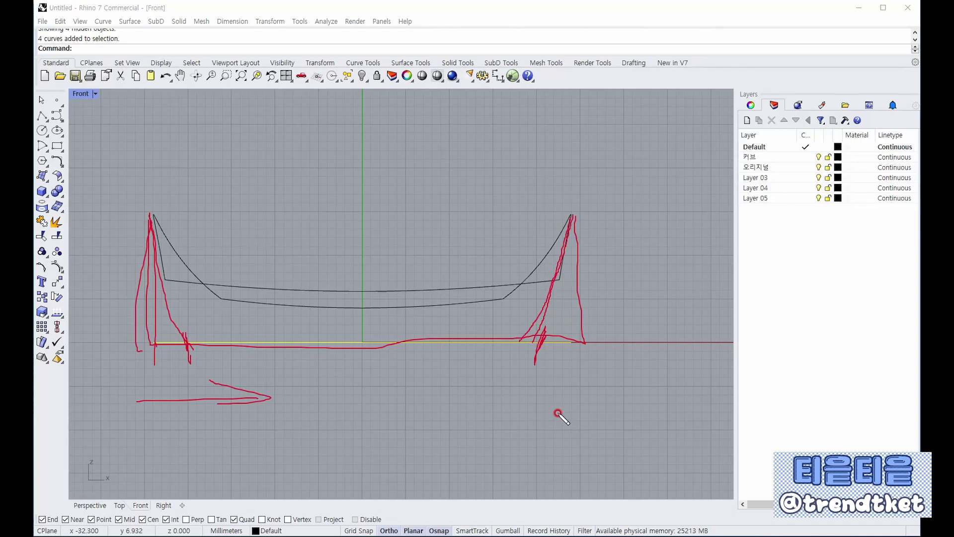
left_click_drag(583, 389, 477, 393)
left_click_drag(538, 375, 525, 415)
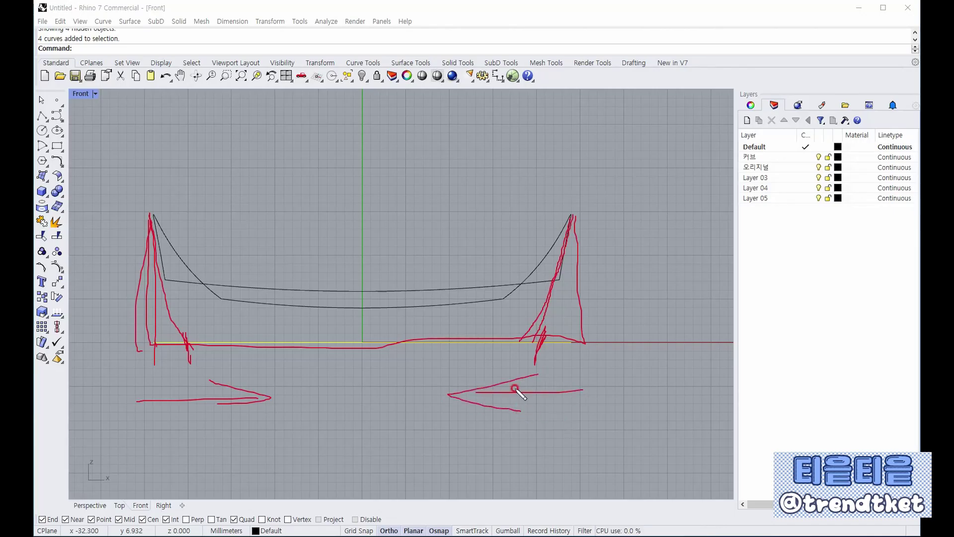
key("Escape")
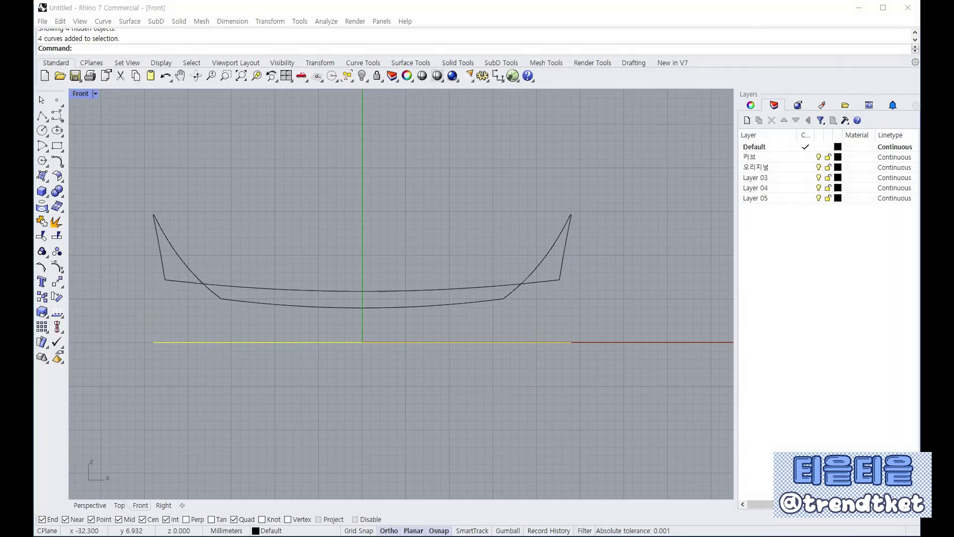
Restore the four-viewport layout, deselect the base outline curves, and orbit Perspective to a low view of both outlines.
double_click(83, 95)
left_click(535, 235)
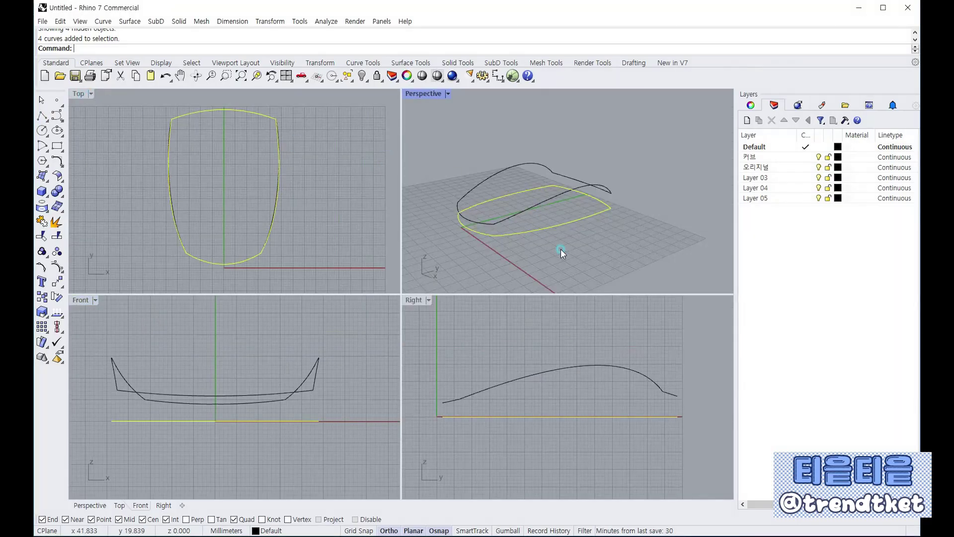
right_click_drag(561, 249, 595, 284)
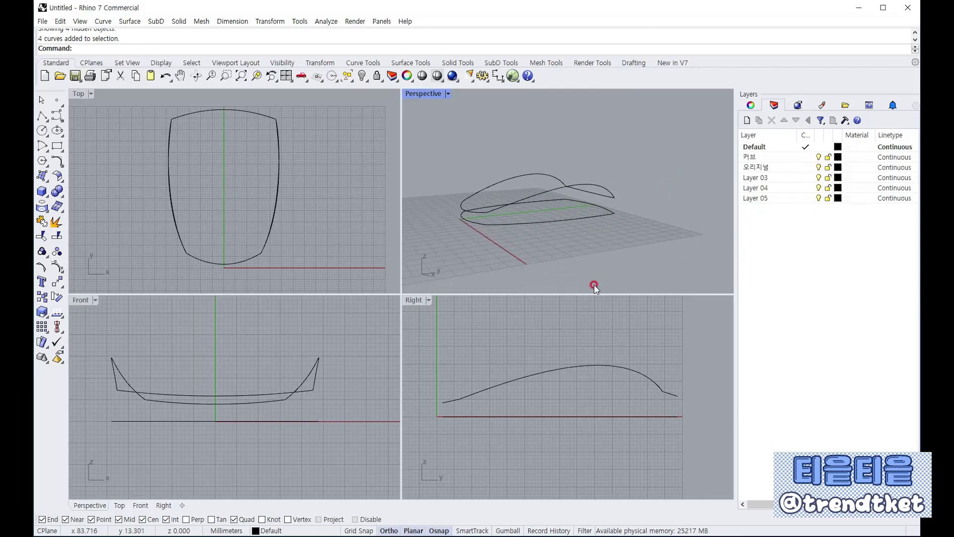
Turn on the control points of the four base outline curves and narrow the outline symmetrically in X with Scale1D from the centre line.
left_click_drag(428, 435, 693, 408)
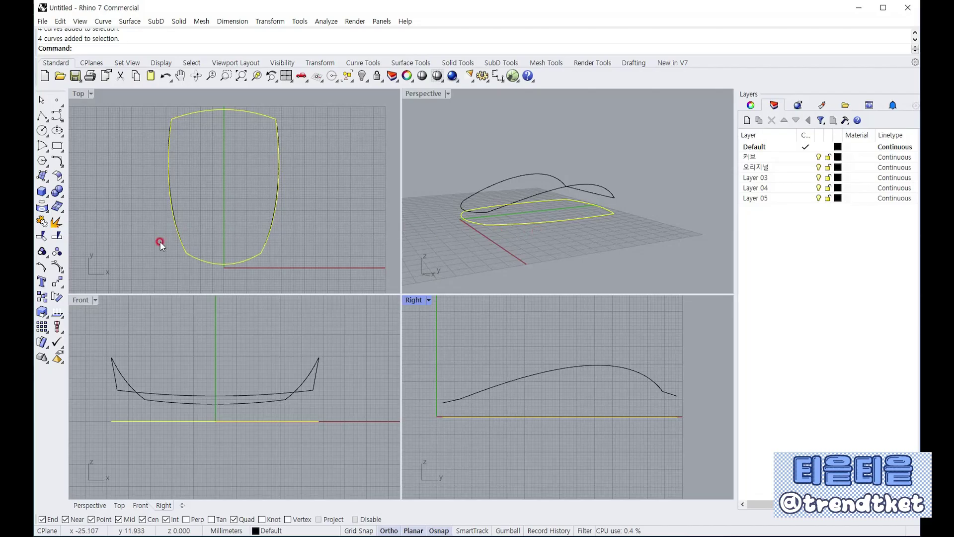
left_click(57, 266)
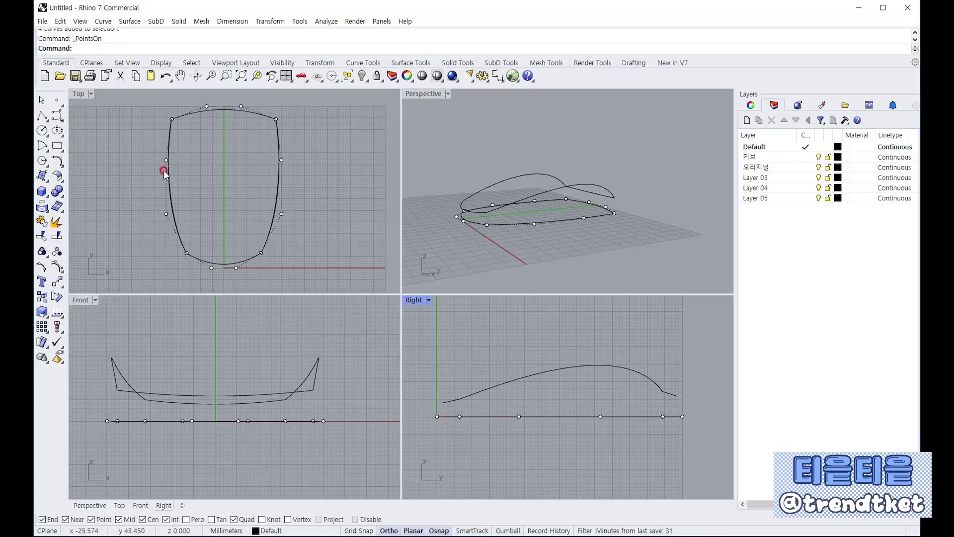
left_click(43, 312)
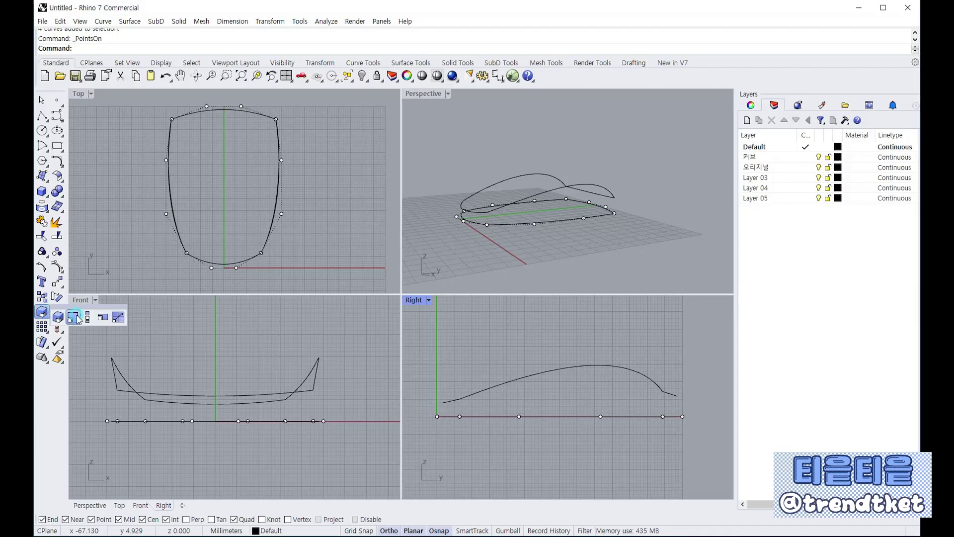
left_click(87, 318)
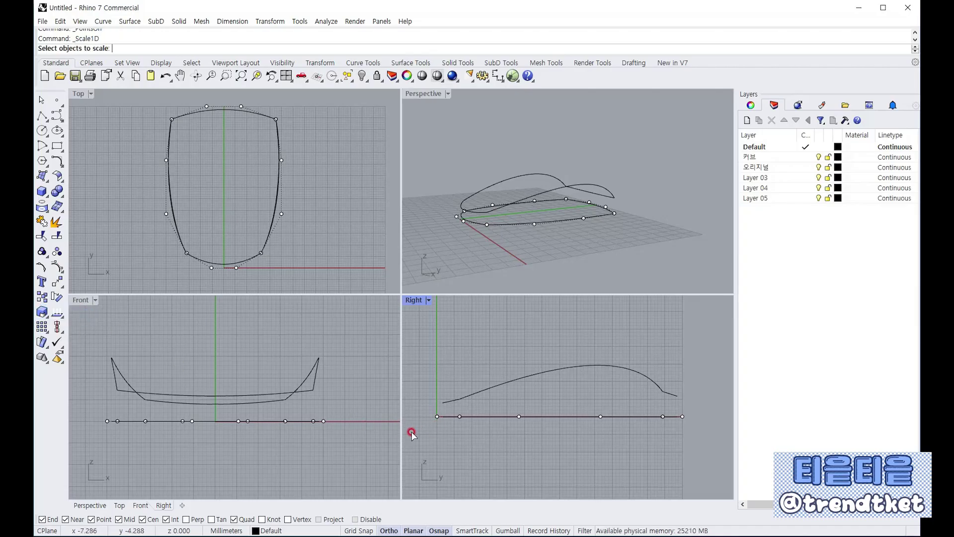
left_click_drag(411, 433, 702, 406)
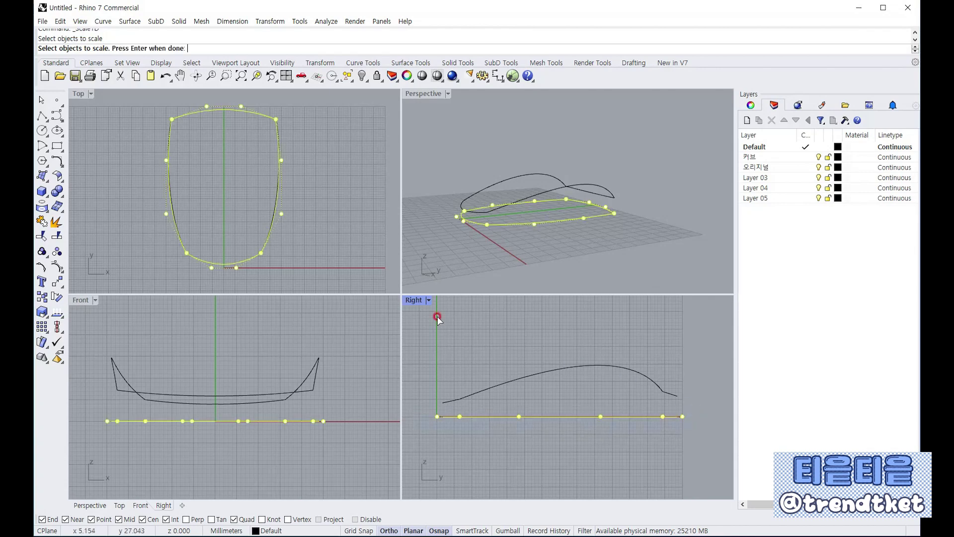
key("Return")
scroll(276, 246, "up", 5)
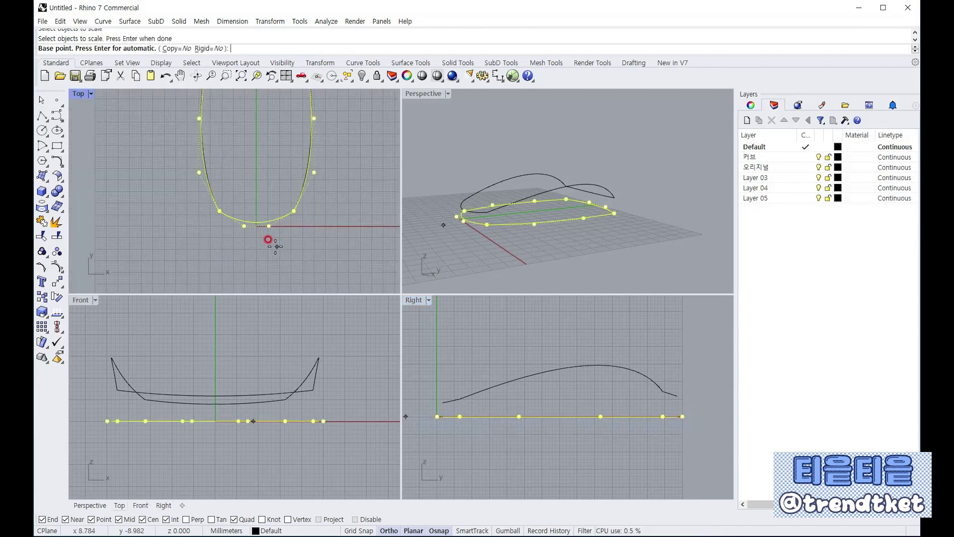
left_click(256, 226)
scroll(258, 236, "down", 5)
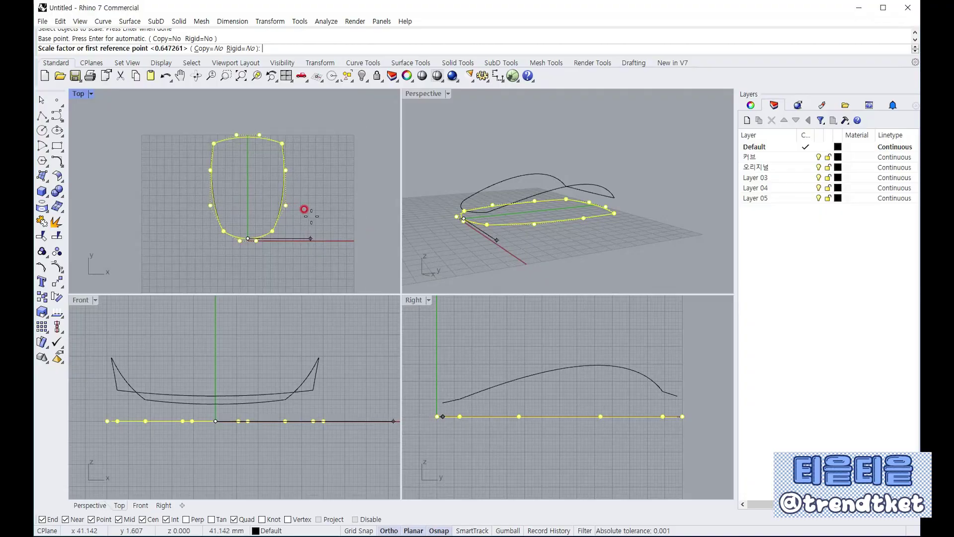
scroll(342, 222, "up", 2)
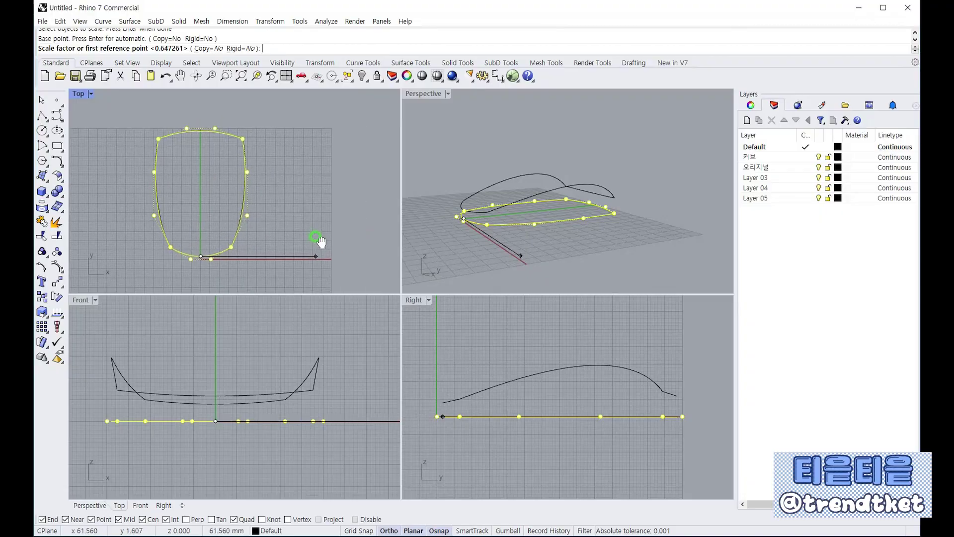
left_click(332, 235)
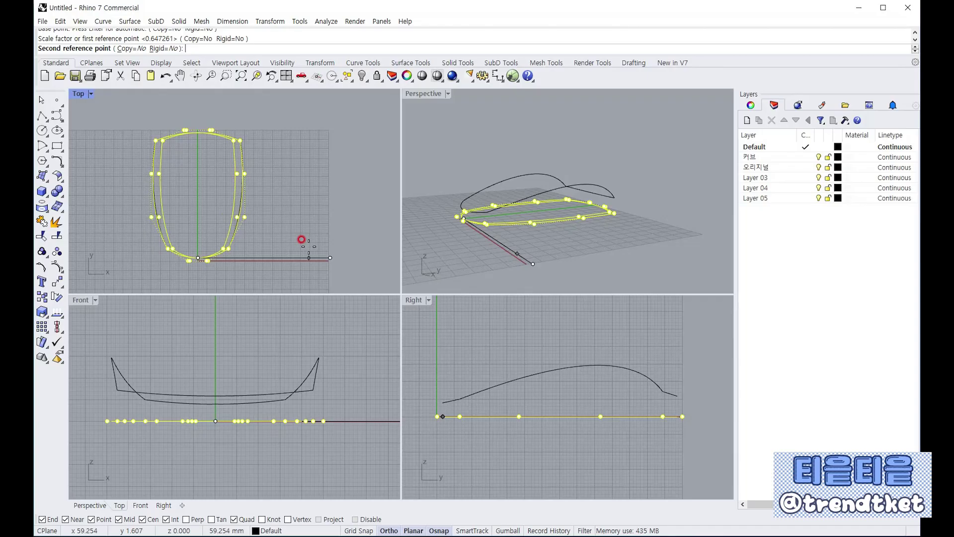
left_click(308, 245)
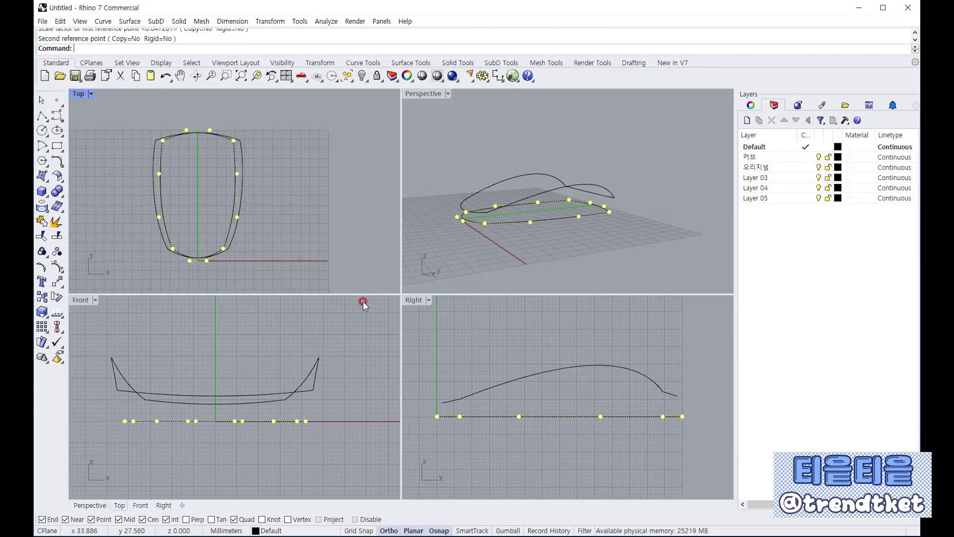
Compare the narrowed base outline with the upper outline in Perspective and the maximized Top view, examining where their front and rear ends meet.
right_click_drag(477, 229, 475, 252)
scroll(169, 206, "up", 3)
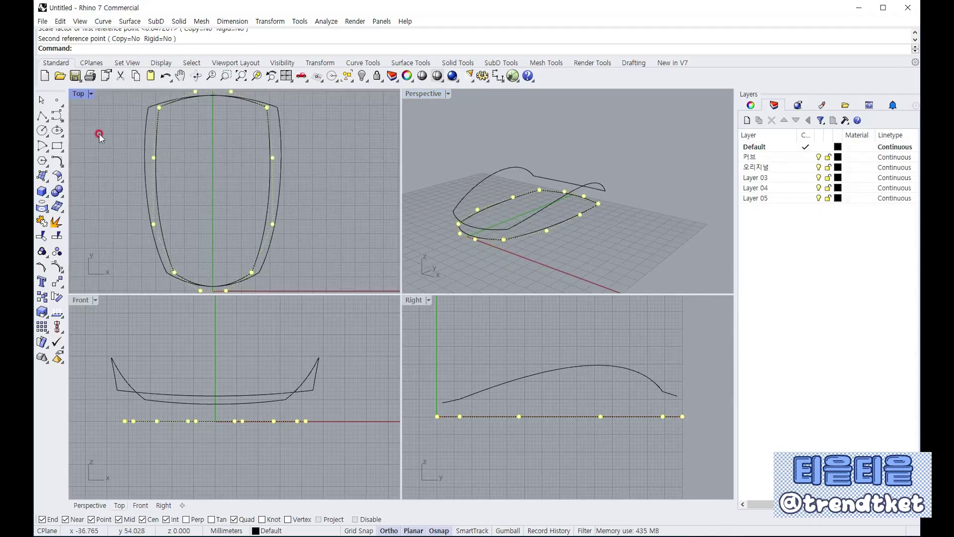
double_click(75, 94)
scroll(363, 201, "down", 2)
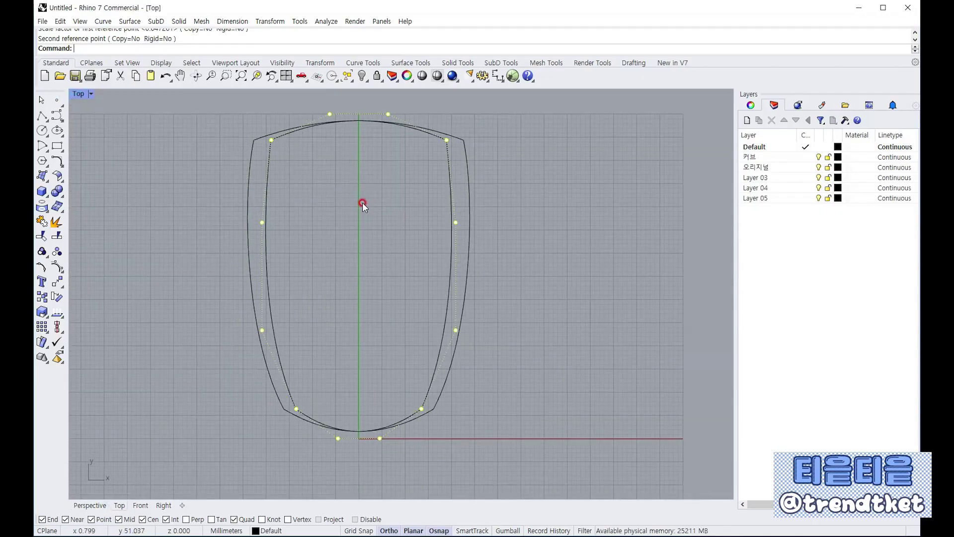
scroll(373, 213, "down", 1)
scroll(372, 213, "up", 2)
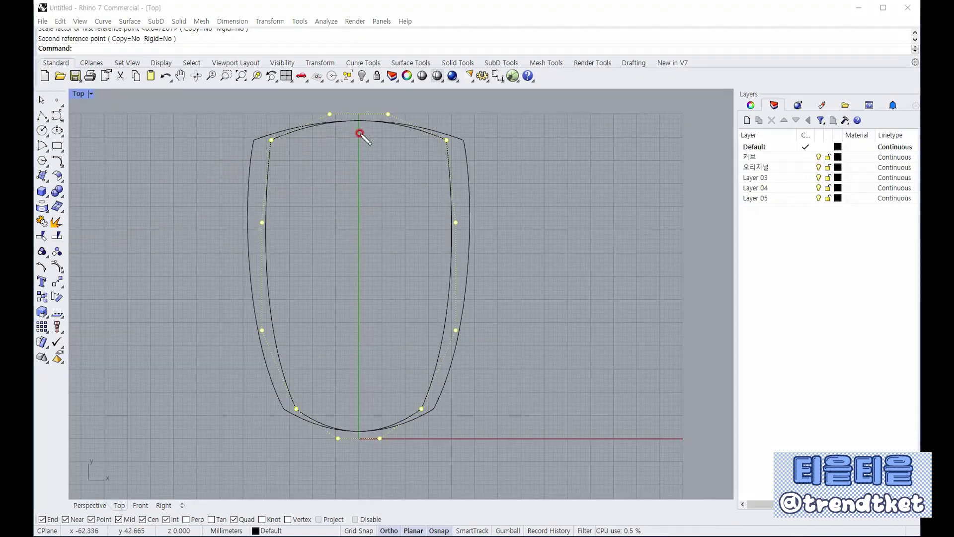
left_click_drag(355, 133, 373, 116)
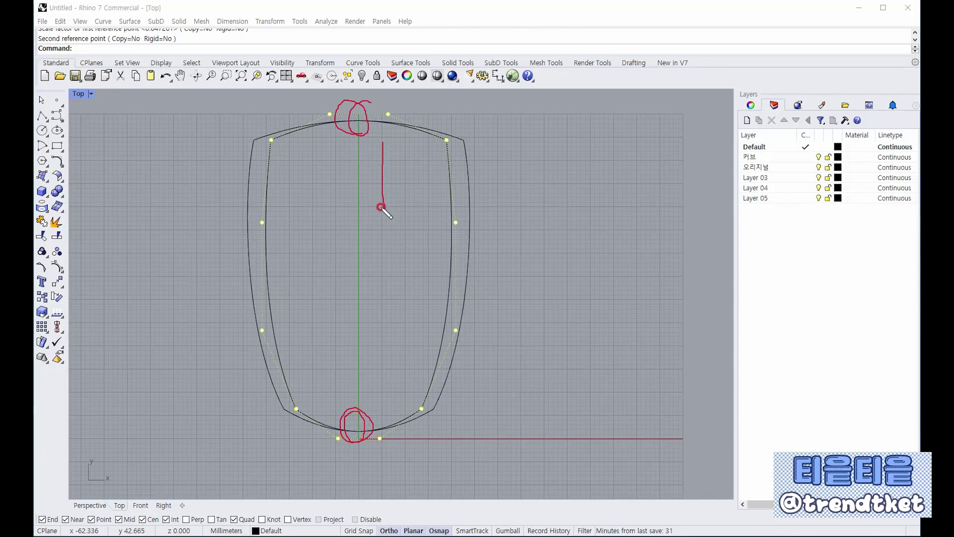
left_click_drag(384, 334, 367, 413)
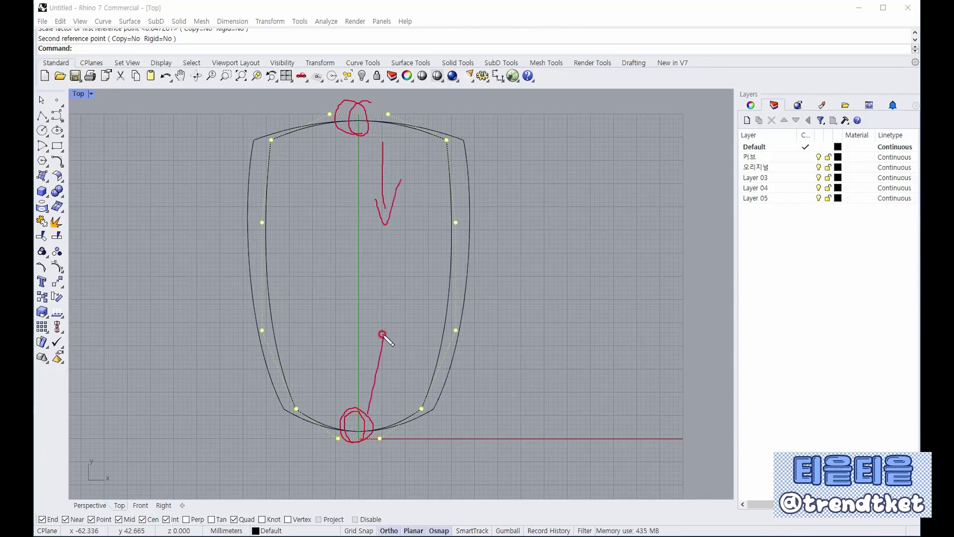
left_click_drag(355, 357, 377, 326)
key("Escape")
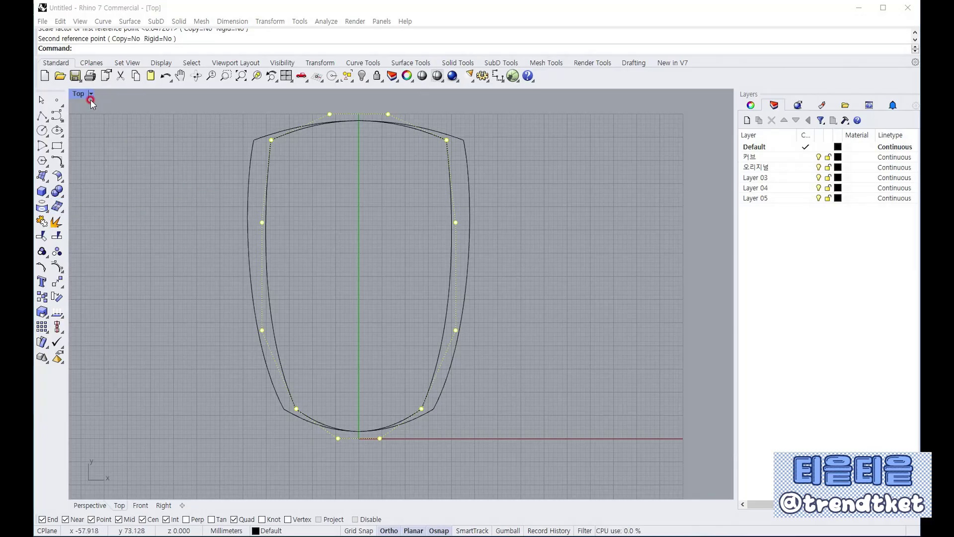
Shorten the base outline slightly in Y with Scale1D from mid-side, pulling both ends inside the upper outline, and restore the four-viewport layout.
left_click(43, 312)
left_click(98, 318)
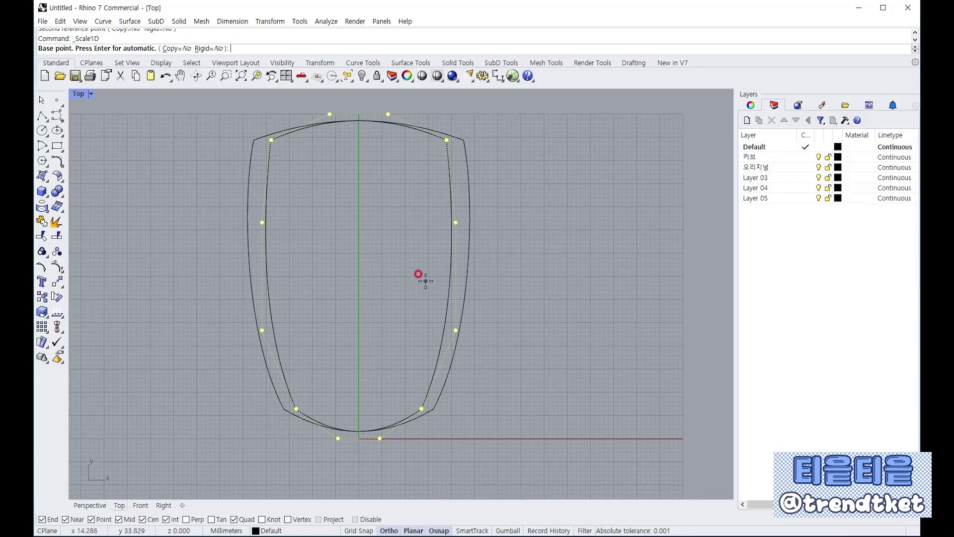
left_click(450, 276)
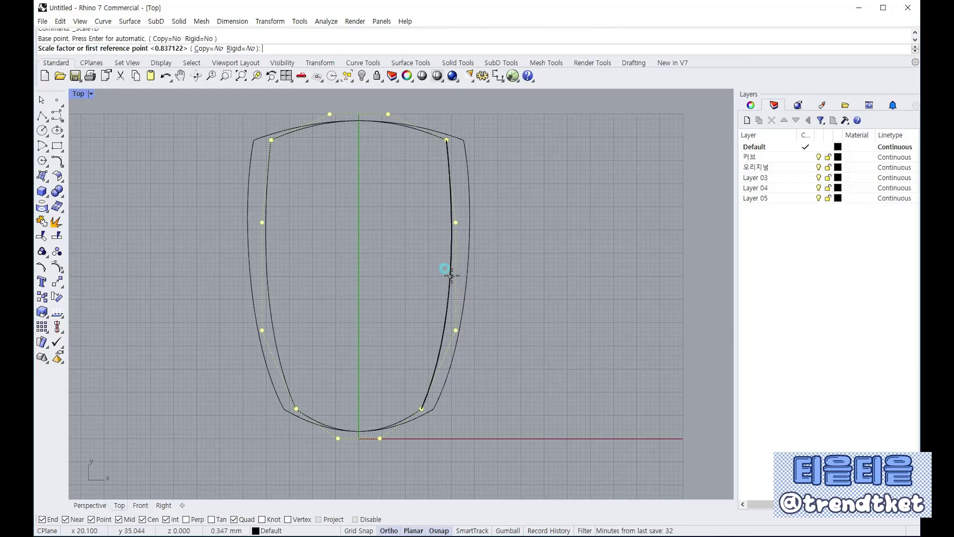
left_click(472, 468)
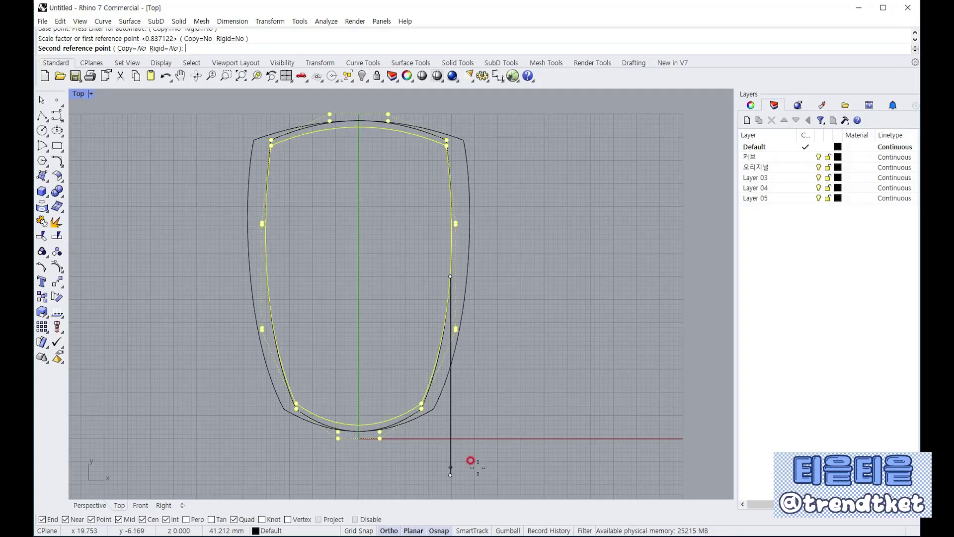
left_click(477, 467)
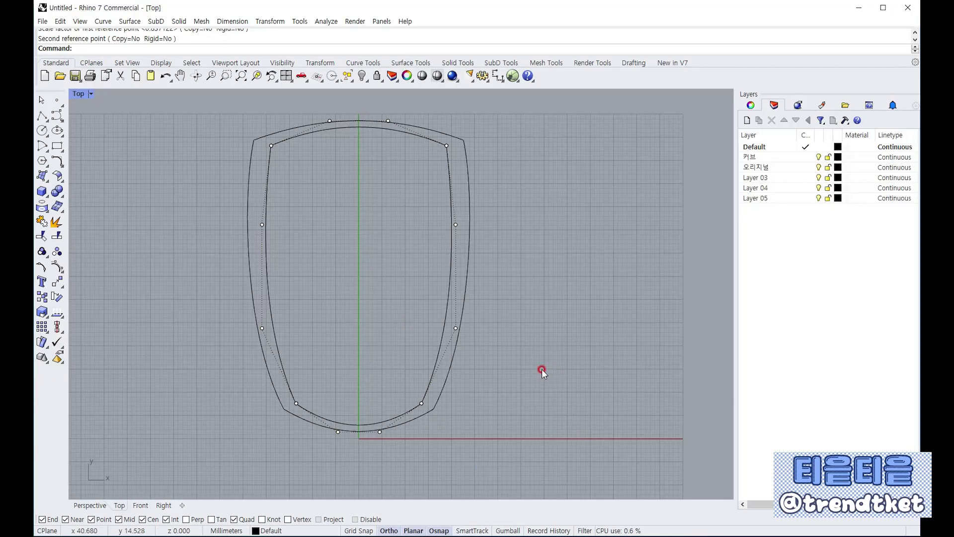
double_click(78, 94)
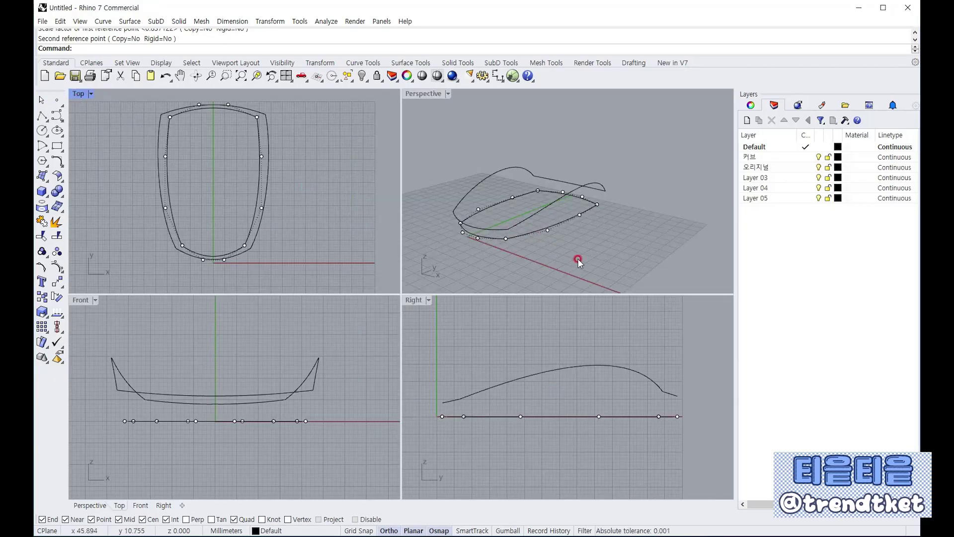
Turn off the base outline's control points and examine both outlines from several angles in the maximized Perspective view.
left_click(578, 260)
left_click(586, 231)
right_click_drag(587, 229, 515, 234)
double_click(435, 93)
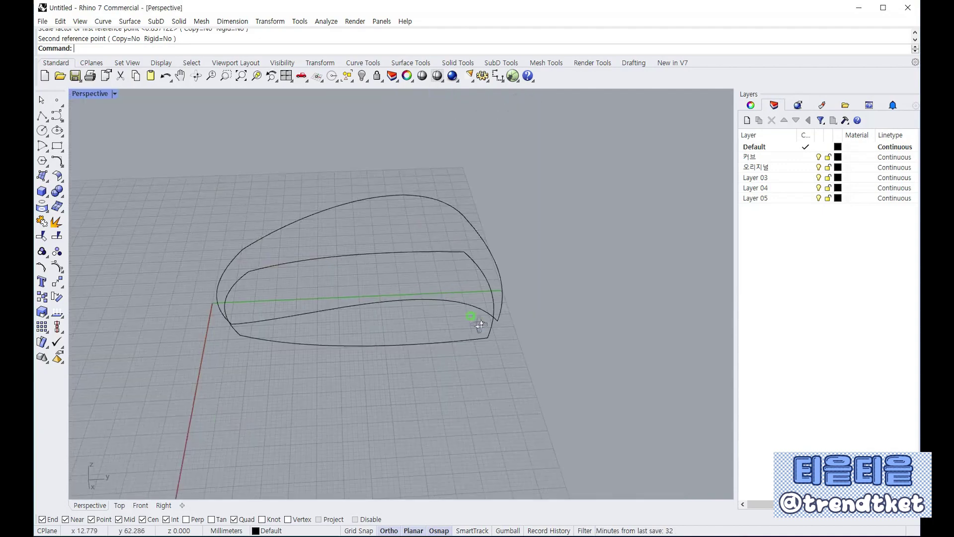
right_click_drag(479, 320, 493, 183)
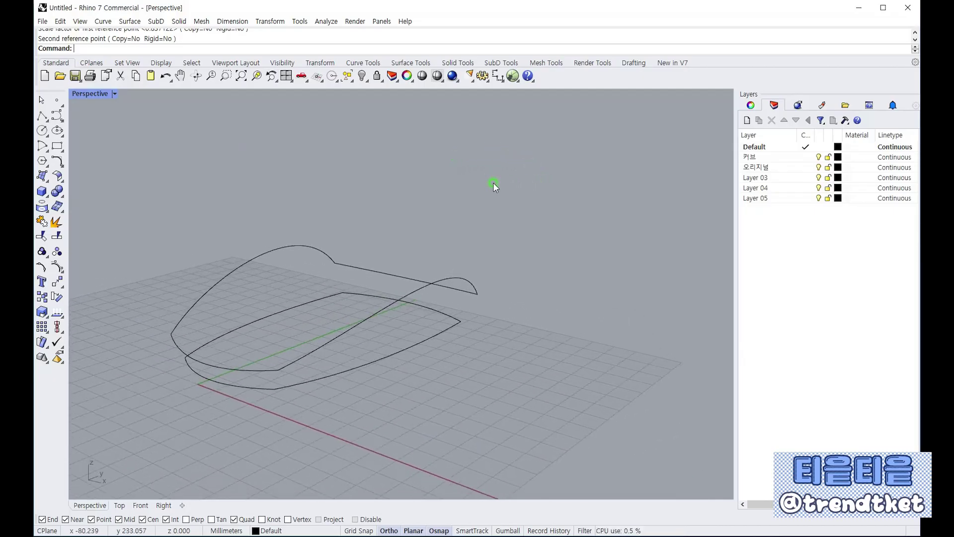
scroll(133, 362, "up", 2)
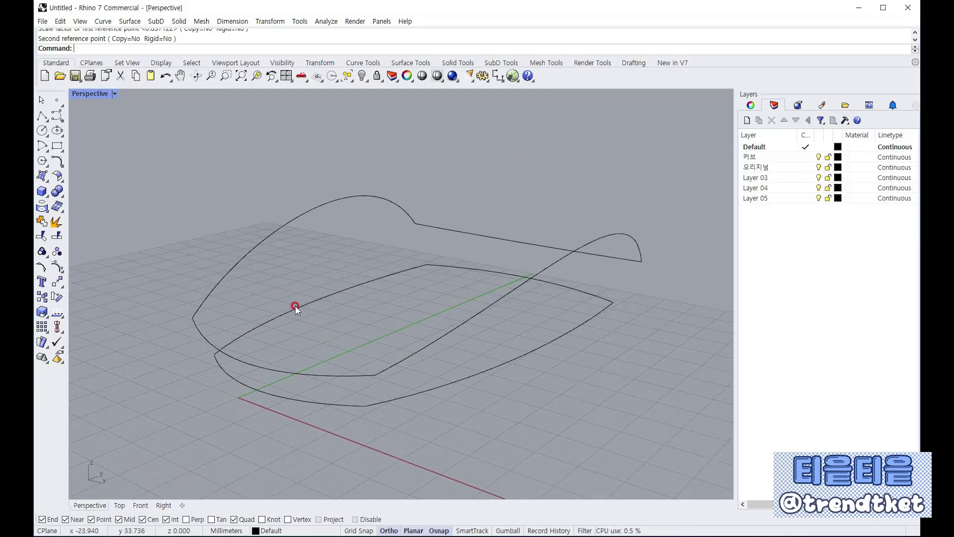
right_click_drag(530, 322, 502, 328)
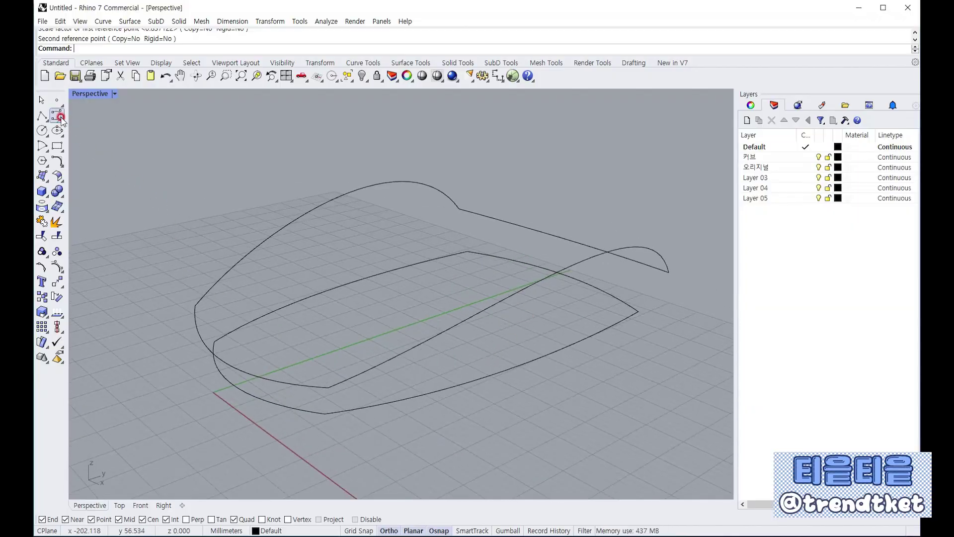
Connect the upper outline's two corners on the positive X side to the matching base corners with two-point interpolated curves.
left_click(60, 119)
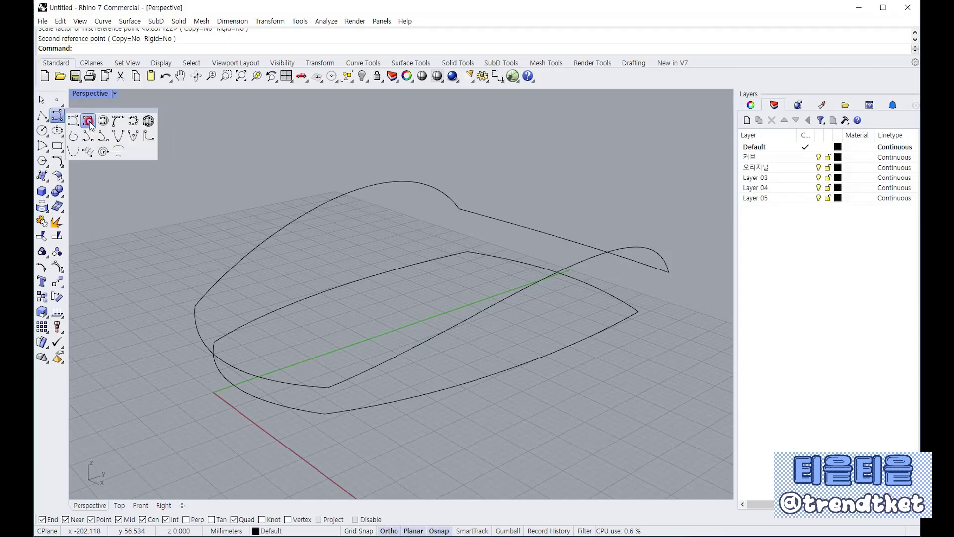
left_click(88, 122)
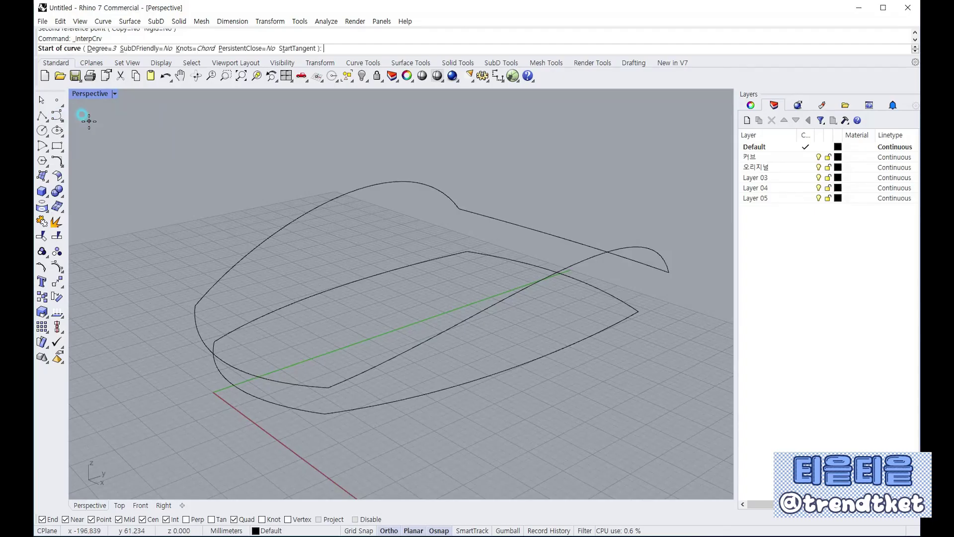
left_click(329, 387)
left_click(325, 413)
key("Return")
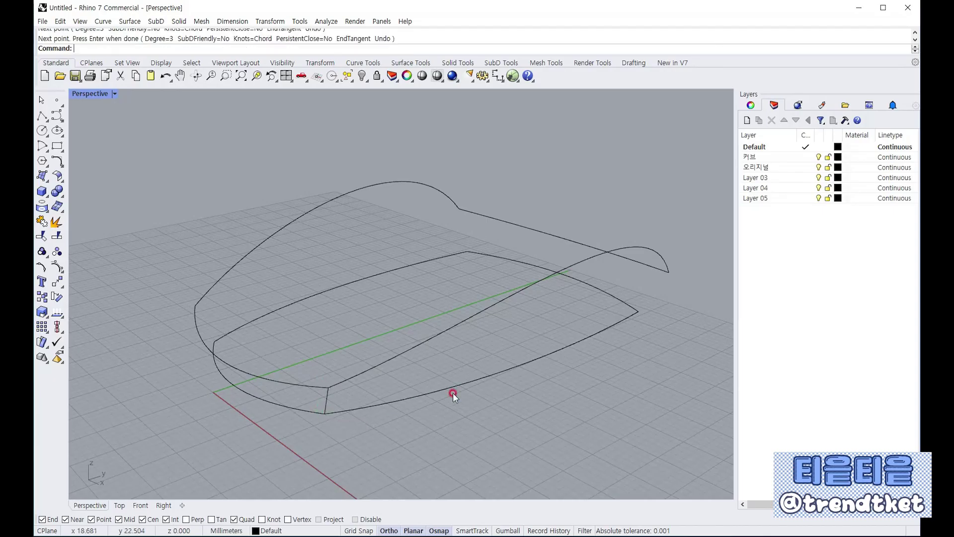
right_click(661, 288)
left_click(669, 272)
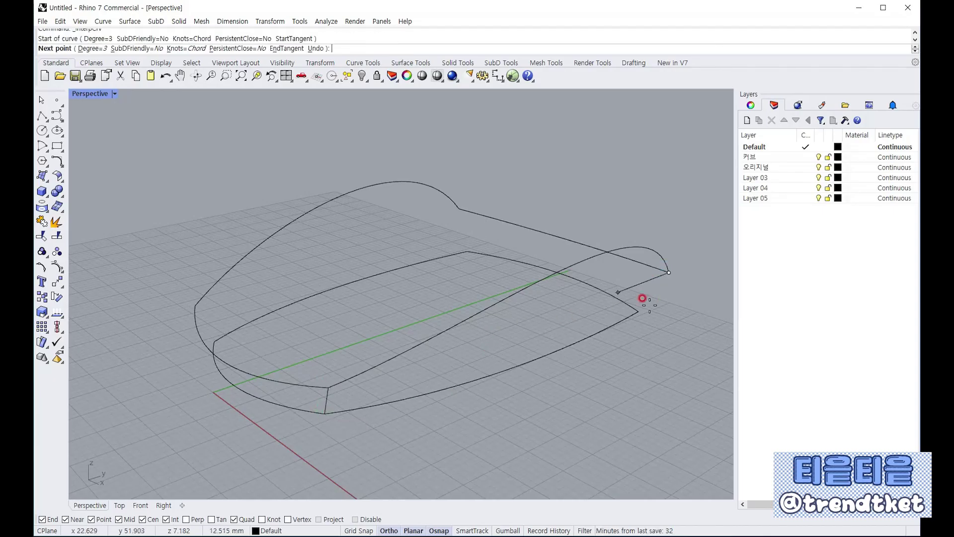
left_click(638, 311)
key("Return")
Connect the upper outline's two corners on the negative X side to the matching base corners with two-point interpolated curves.
right_click(454, 217)
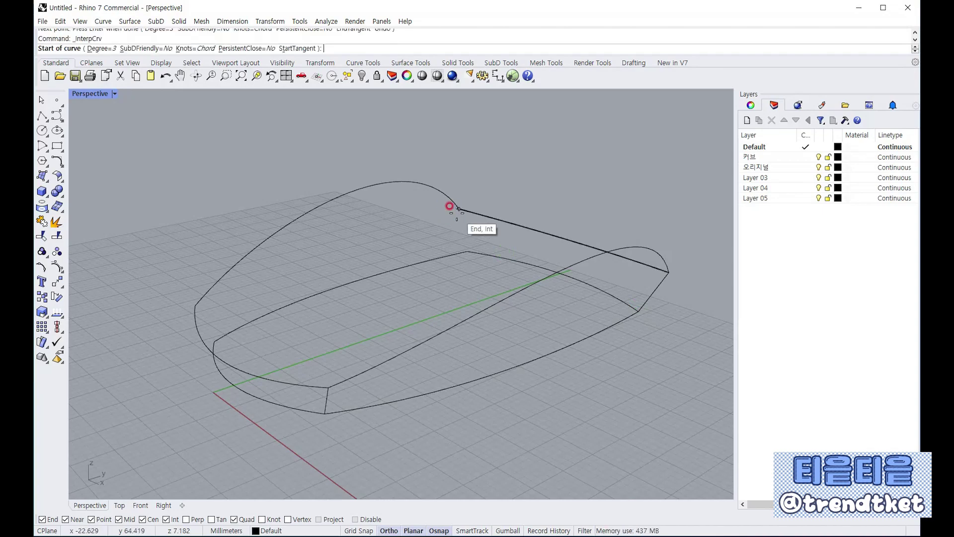
left_click(459, 209)
left_click(470, 251)
key("Return")
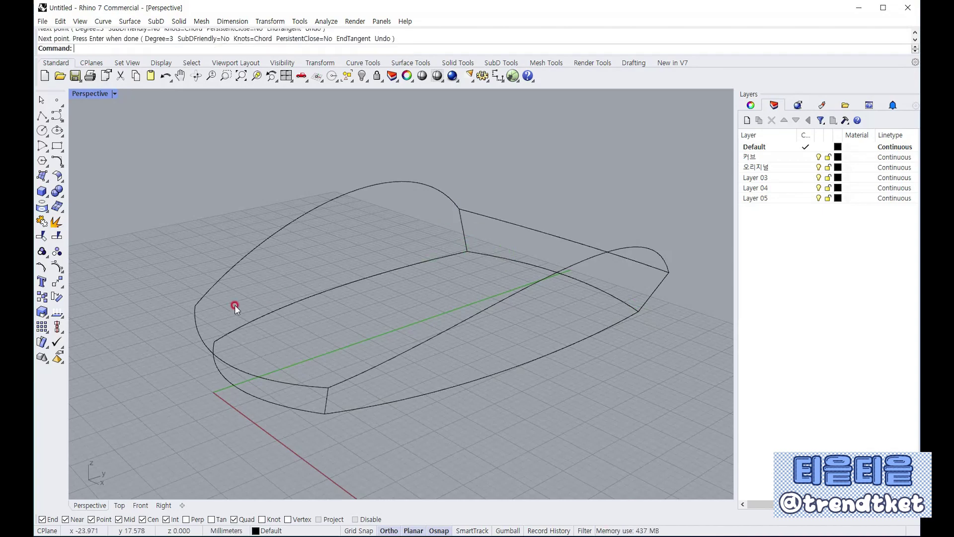
right_click(222, 307)
left_click(196, 301)
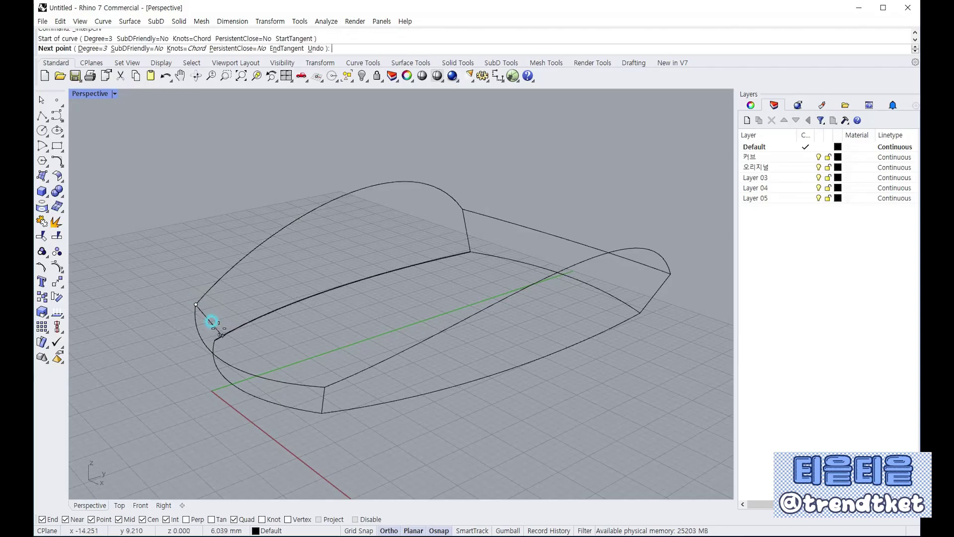
left_click(213, 332)
key("Return")
Build a network surface from the four edge curves of the arched upper outline.
mouse_move(338, 311)
right_mouse_down()
mouse_move(320, 330)
mouse_move(267, 315)
mouse_move(163, 332)
mouse_move(161, 324)
mouse_move(304, 302)
mouse_move(388, 332)
mouse_move(463, 327)
mouse_move(388, 352)
mouse_move(341, 341)
mouse_move(311, 357)
mouse_move(273, 348)
mouse_move(320, 326)
mouse_move(409, 353)
mouse_move(361, 422)
mouse_move(376, 372)
mouse_move(408, 335)
mouse_move(381, 355)
right_mouse_up()
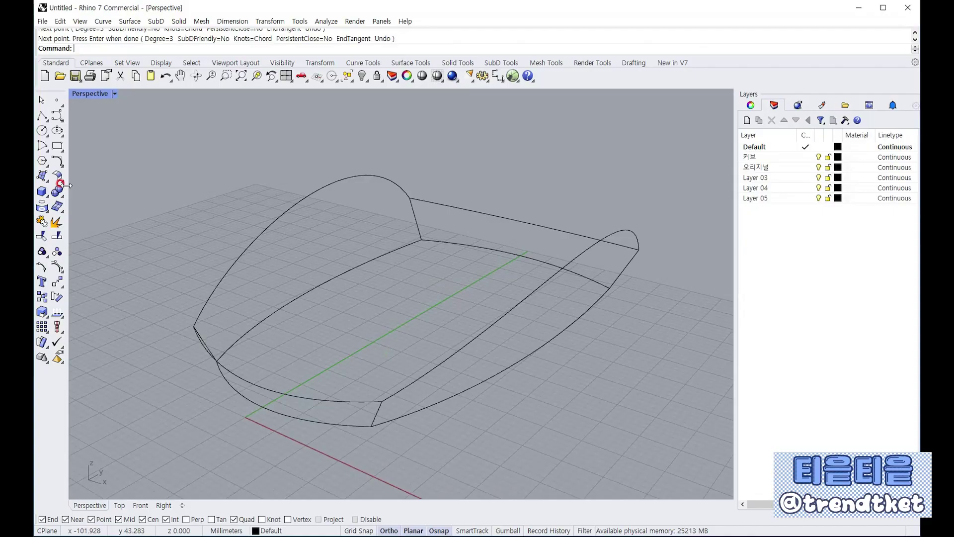
left_click(42, 176)
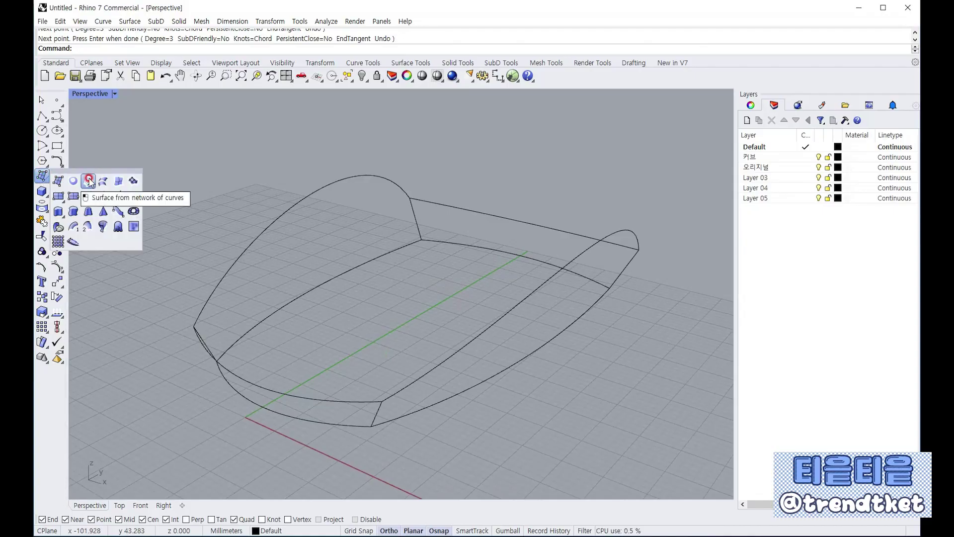
left_click(89, 181)
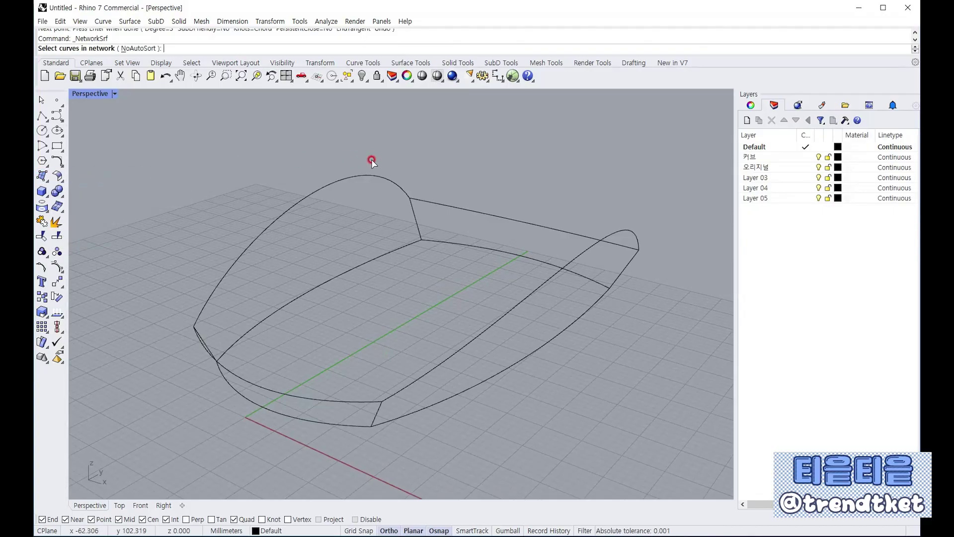
right_click_drag(386, 201, 354, 199)
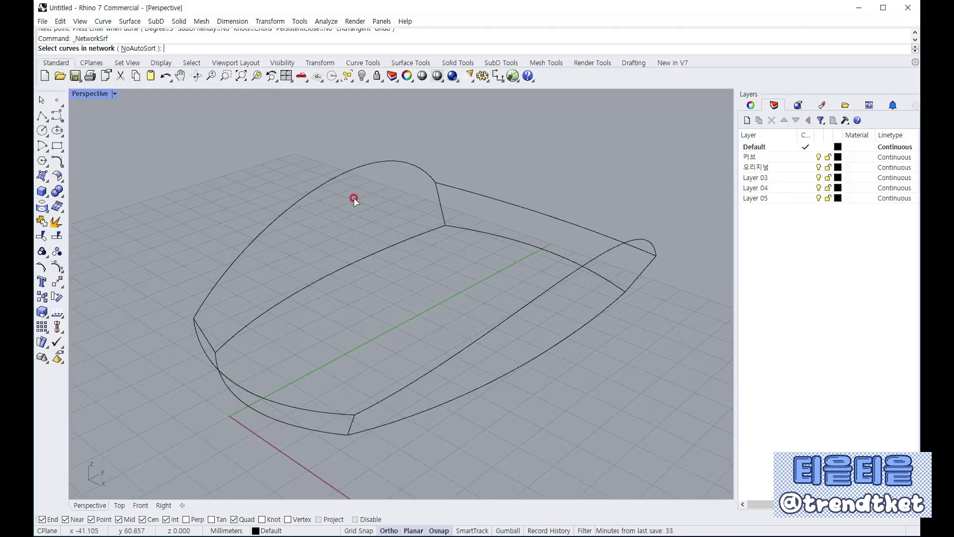
left_click(332, 177)
left_click(557, 282)
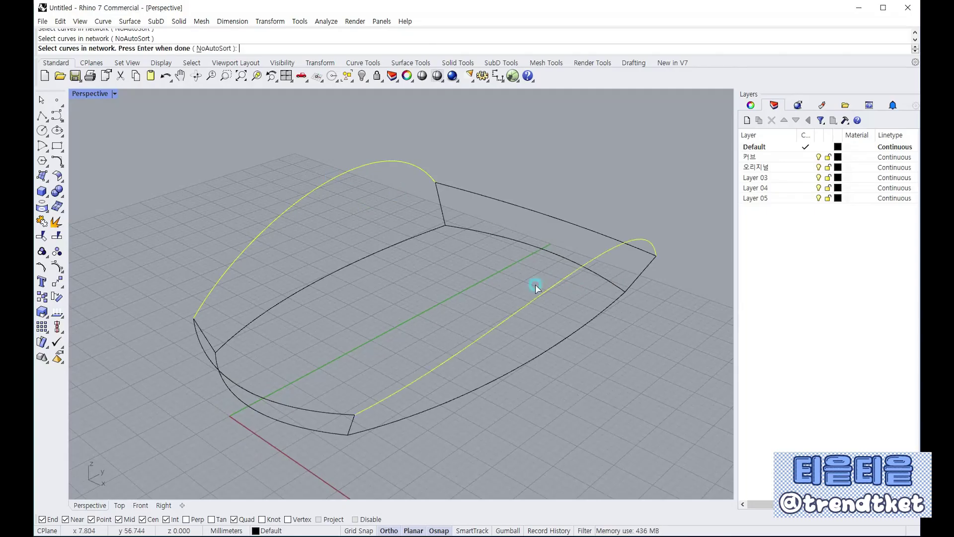
left_click(258, 391)
left_click(562, 221)
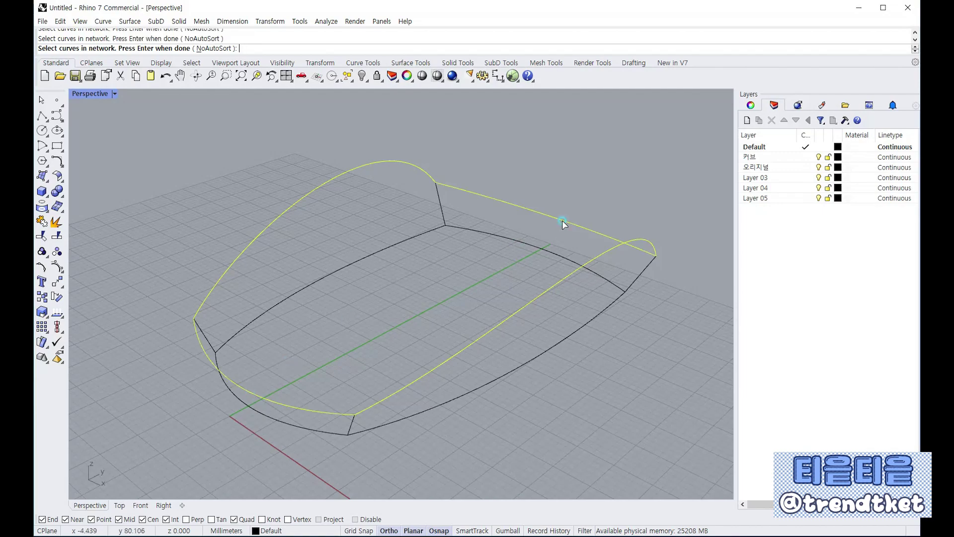
key("Return")
key("Return")
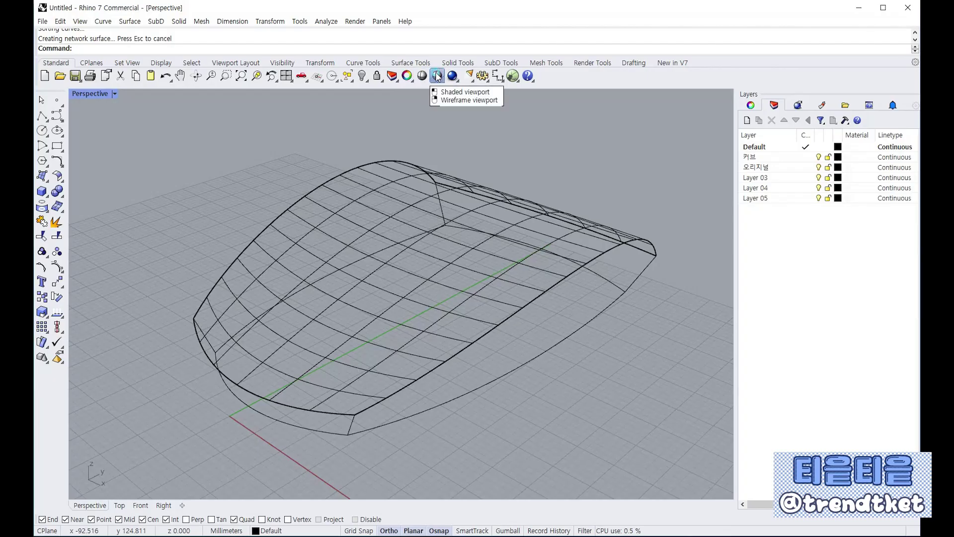
Set the Perspective view to shaded display and examine the network surface's upper profile from the front.
left_click(438, 75)
mouse_move(571, 294)
right_mouse_down()
mouse_move(526, 241)
mouse_move(482, 266)
mouse_move(319, 297)
mouse_move(217, 292)
mouse_move(159, 265)
mouse_move(269, 242)
mouse_move(452, 275)
mouse_move(624, 270)
mouse_move(308, 200)
right_mouse_up()
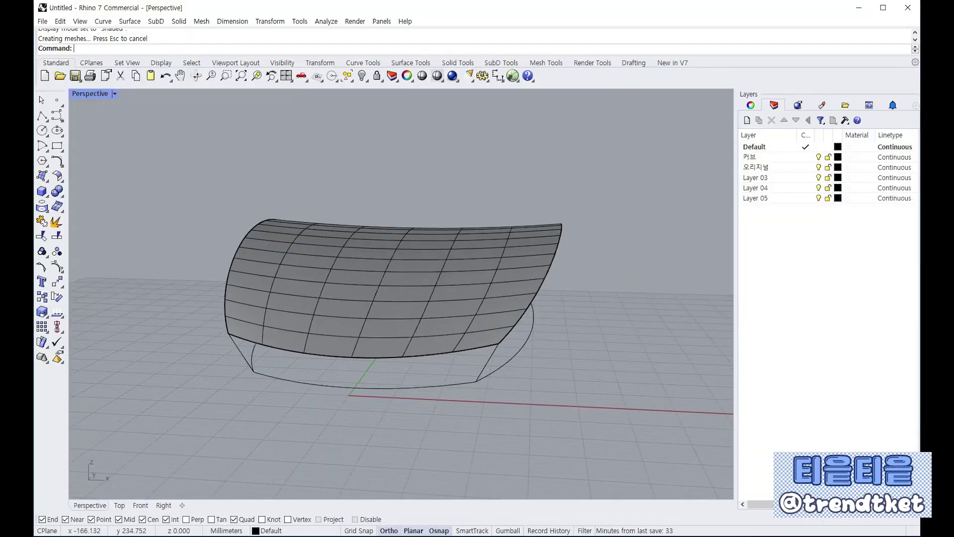
key("ctrl+alt+g")
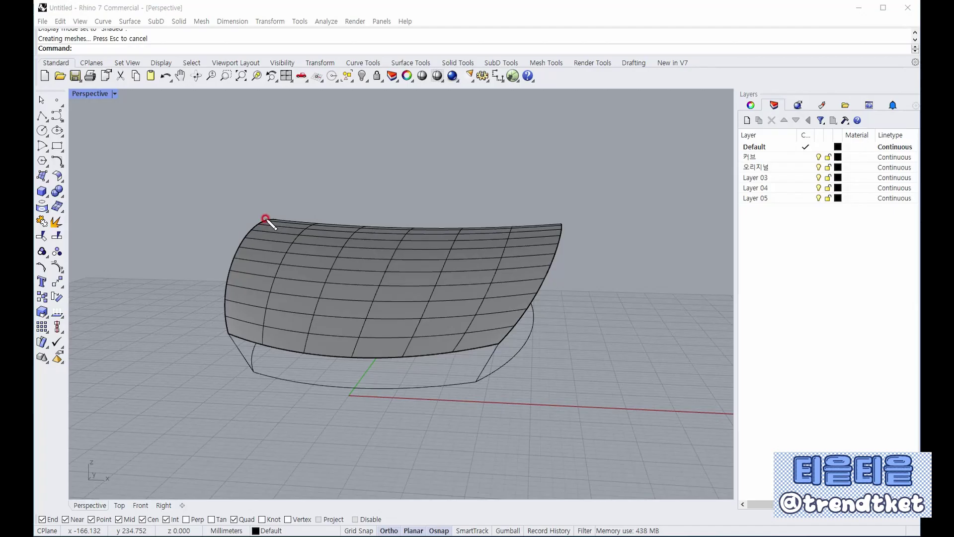
left_click_drag(322, 179, 468, 175)
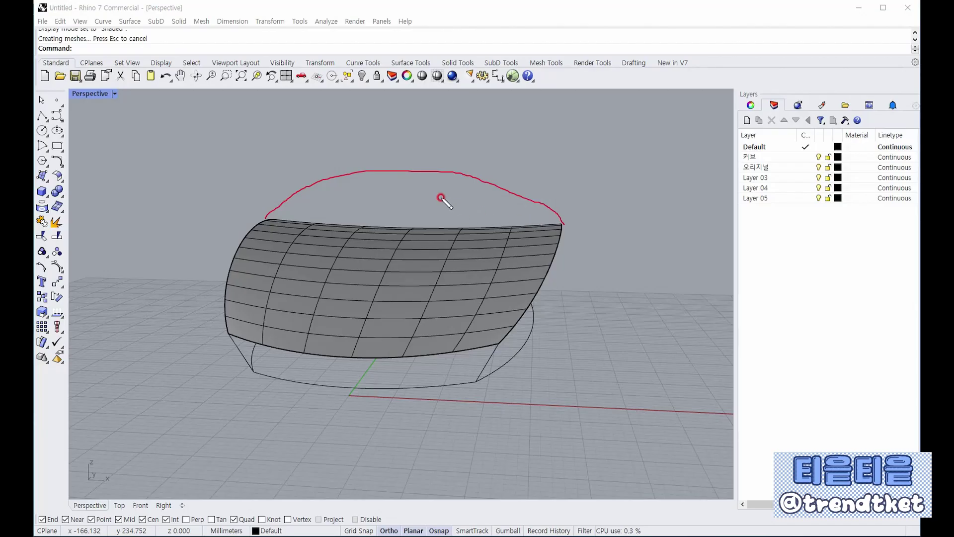
mouse_move(339, 238)
left_mouse_down()
mouse_move(539, 230)
mouse_move(376, 242)
left_mouse_up()
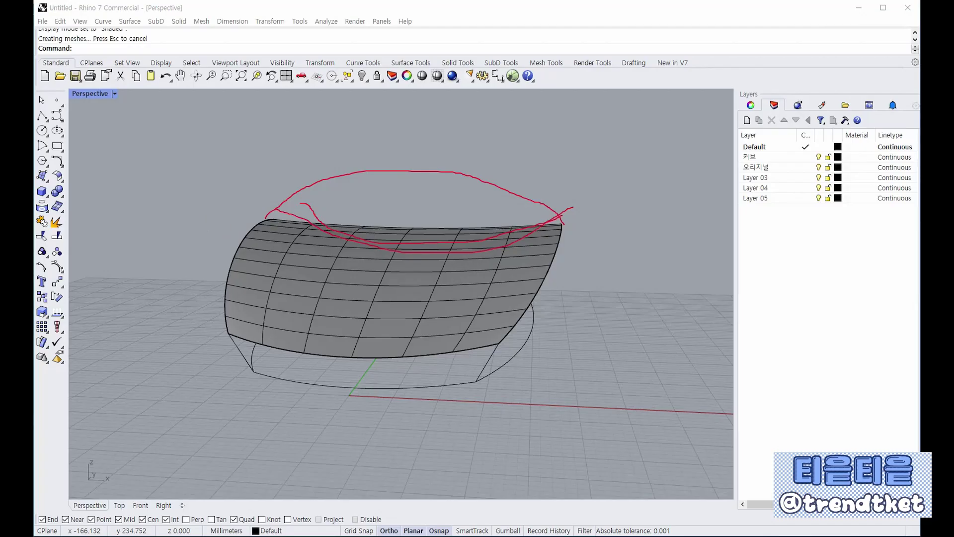
mouse_move(255, 226)
left_mouse_down()
mouse_move(350, 170)
mouse_move(527, 208)
left_mouse_up()
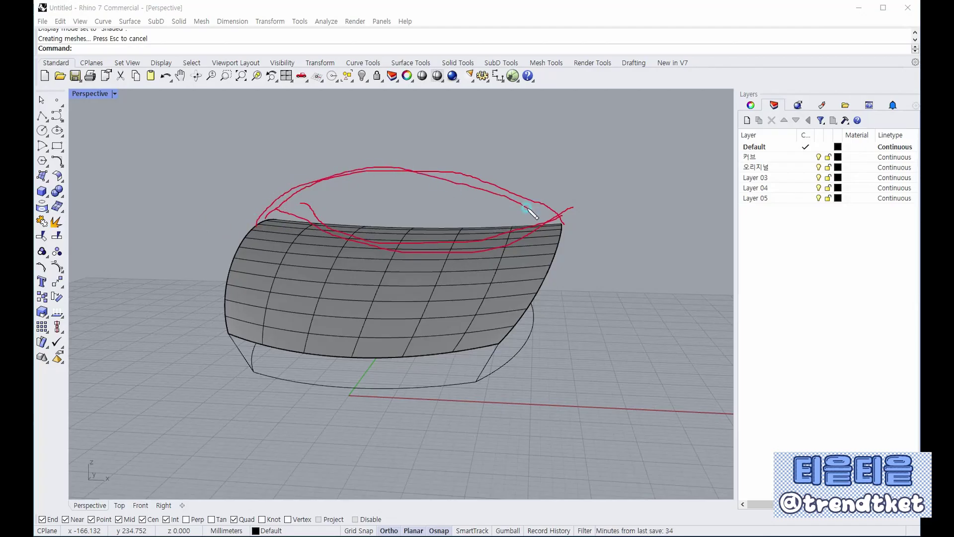
mouse_move(264, 220)
left_mouse_down()
mouse_move(367, 164)
mouse_move(541, 223)
left_mouse_up()
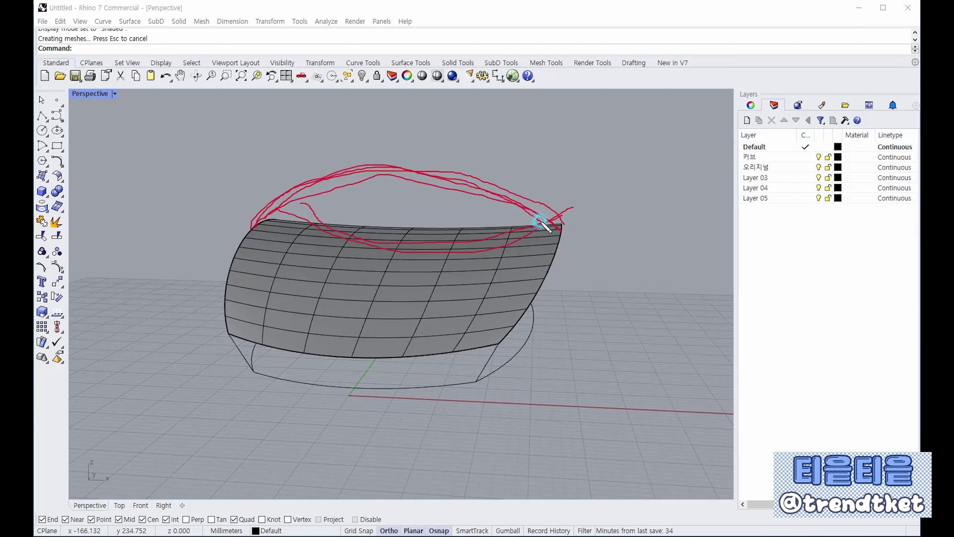
key("Escape")
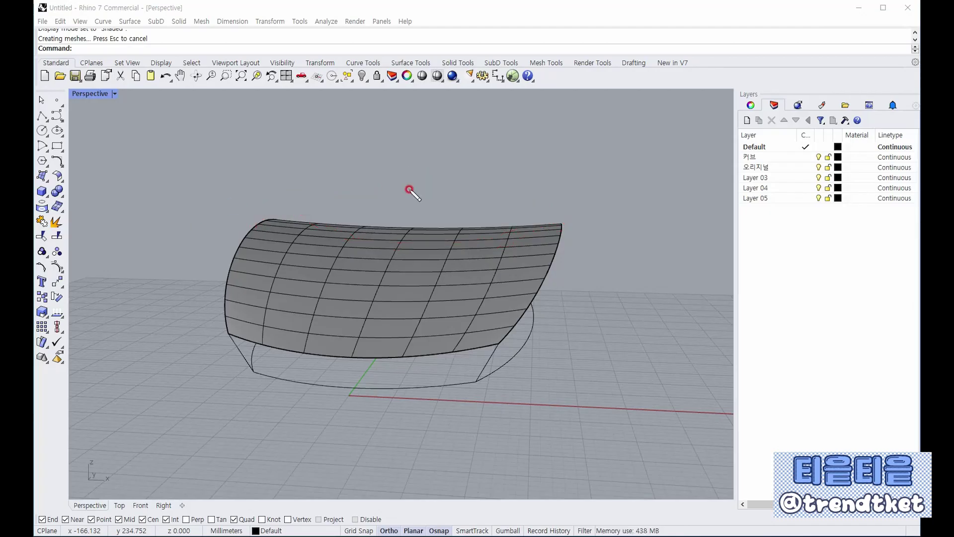
Delete the network surface spanning the upper outline, keeping its curves.
right_click_drag(500, 163, 432, 230)
left_click(363, 214)
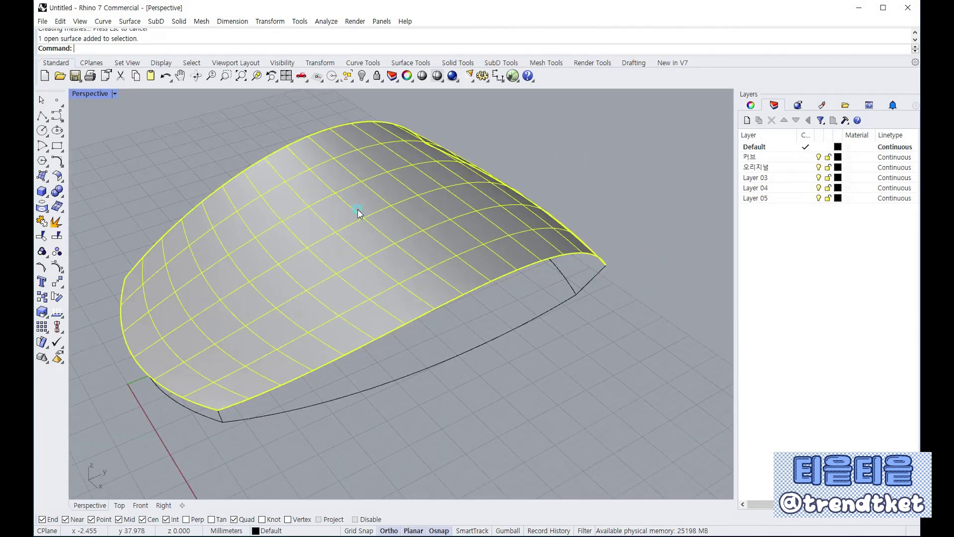
key("Delete")
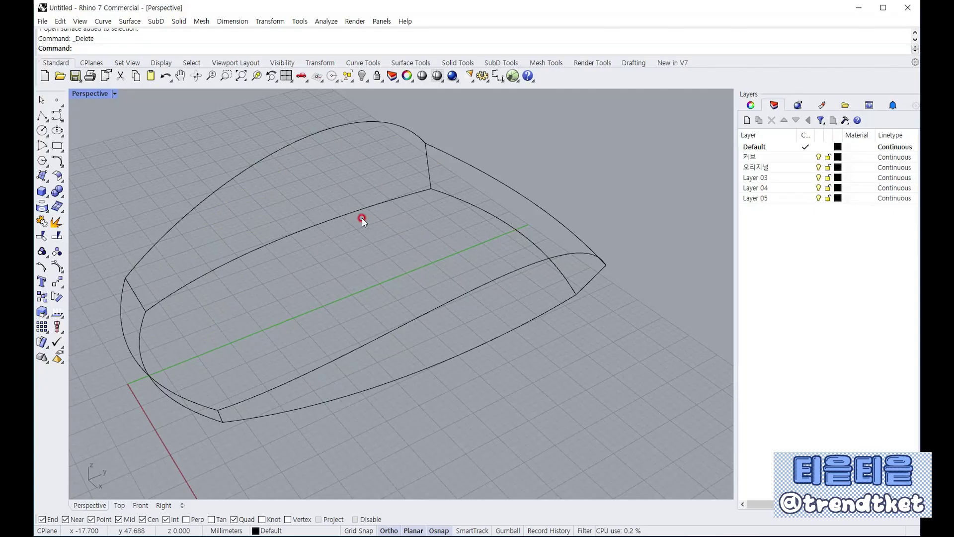
Examine the upper and base outlines and their corner connecting curves from several angles in the Perspective view.
right_click_drag(362, 216, 639, 240)
scroll(493, 224, "up", 3)
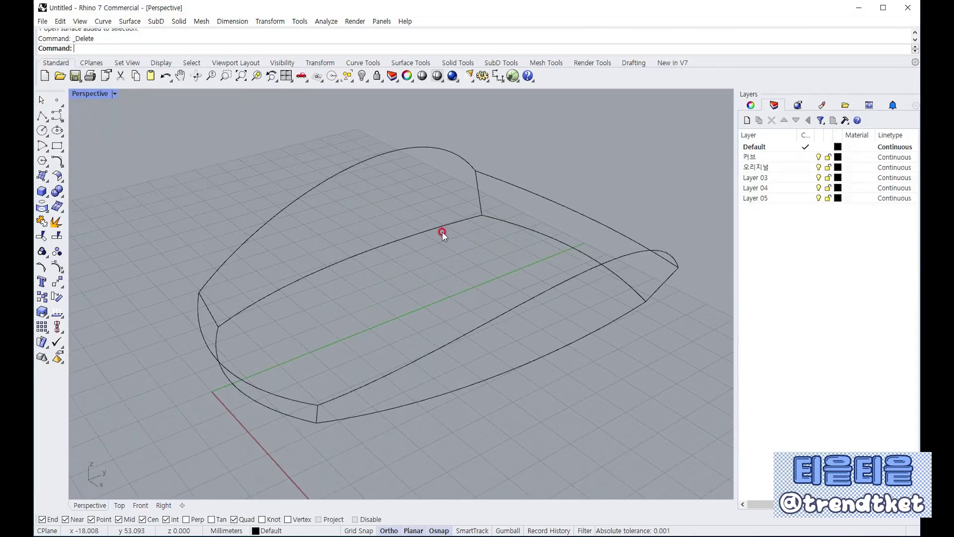
scroll(434, 234, "up", 2)
scroll(443, 241, "down", 1)
right_click_drag(449, 248, 490, 256)
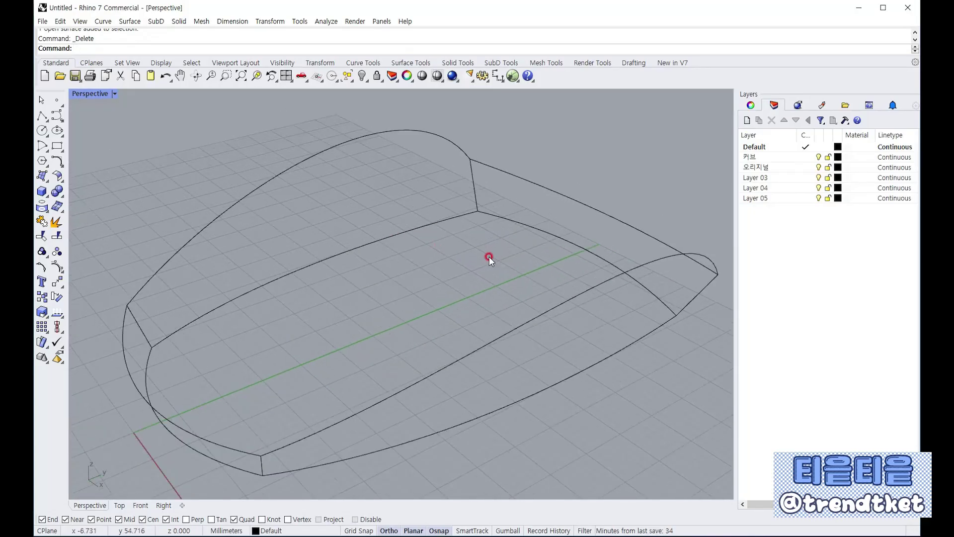
scroll(395, 247, "down", 2)
scroll(435, 258, "up", 3)
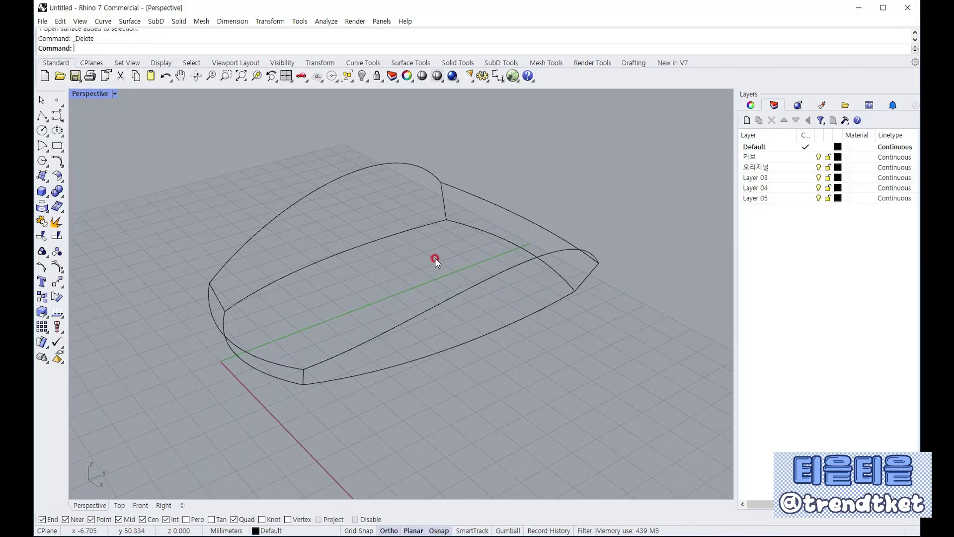
mouse_move(437, 254)
right_mouse_down()
mouse_move(352, 240)
mouse_move(363, 228)
mouse_move(425, 243)
right_mouse_up()
scroll(459, 248, "down", 2)
scroll(440, 242, "up", 4)
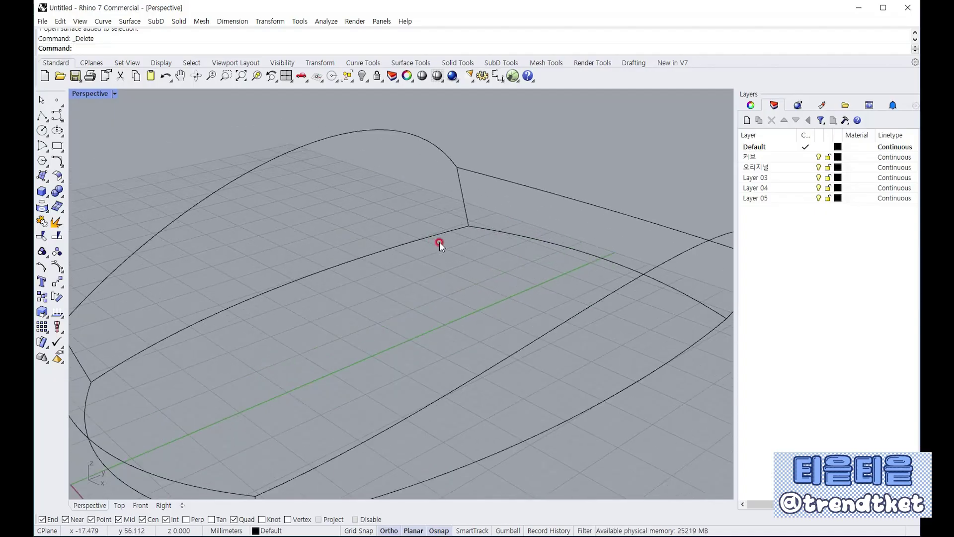
scroll(368, 240, "down", 2)
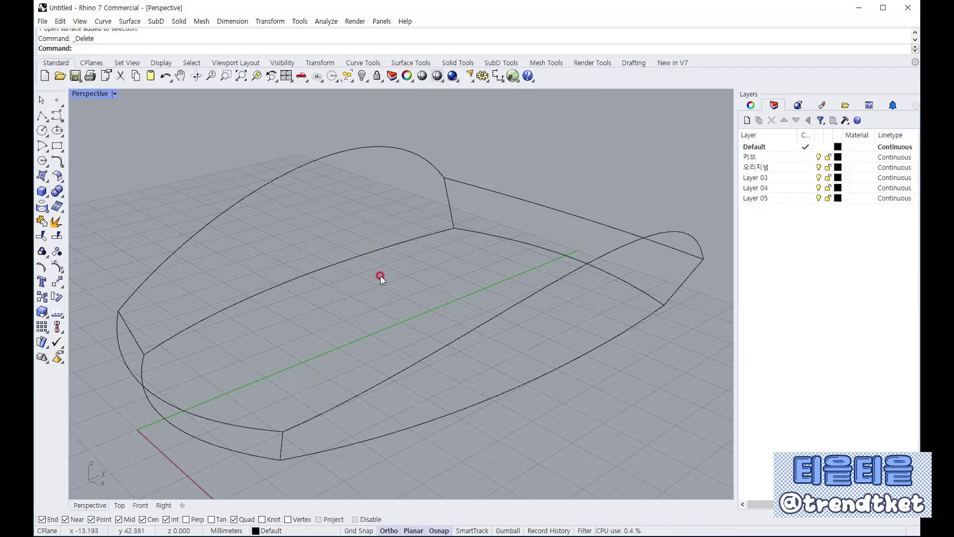
right_click_drag(380, 275, 358, 288)
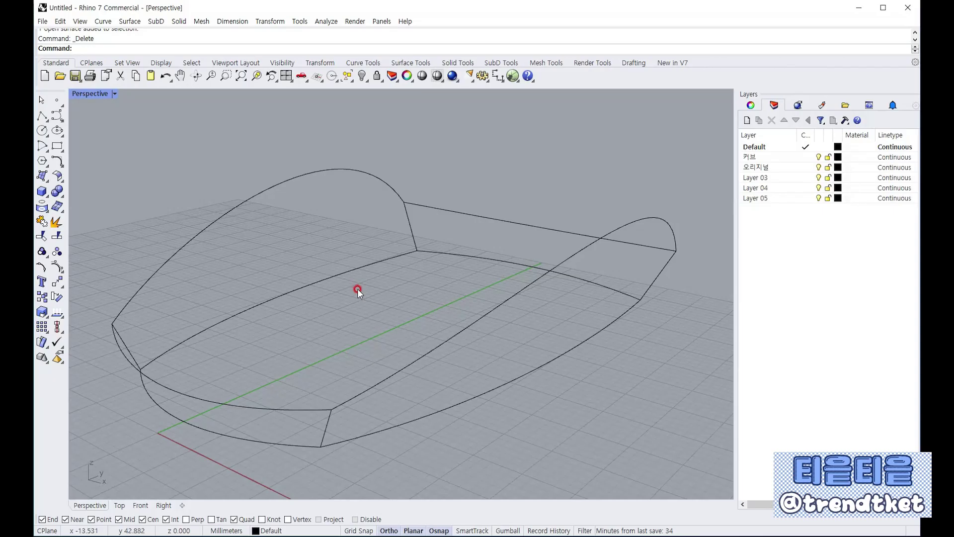
mouse_move(396, 287)
right_mouse_down()
mouse_move(412, 305)
mouse_move(396, 283)
mouse_move(406, 286)
mouse_move(394, 278)
mouse_move(393, 288)
right_mouse_up()
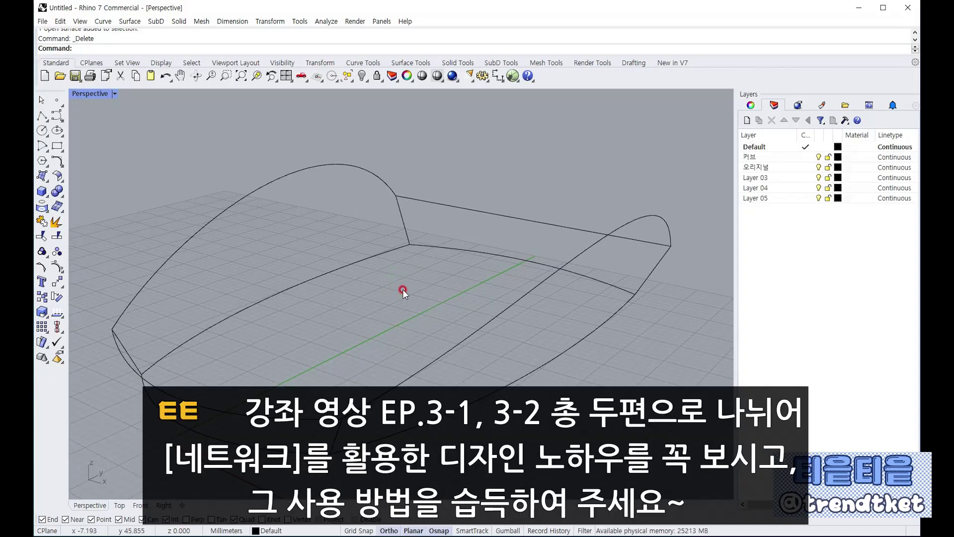
right_click_drag(405, 273, 388, 289)
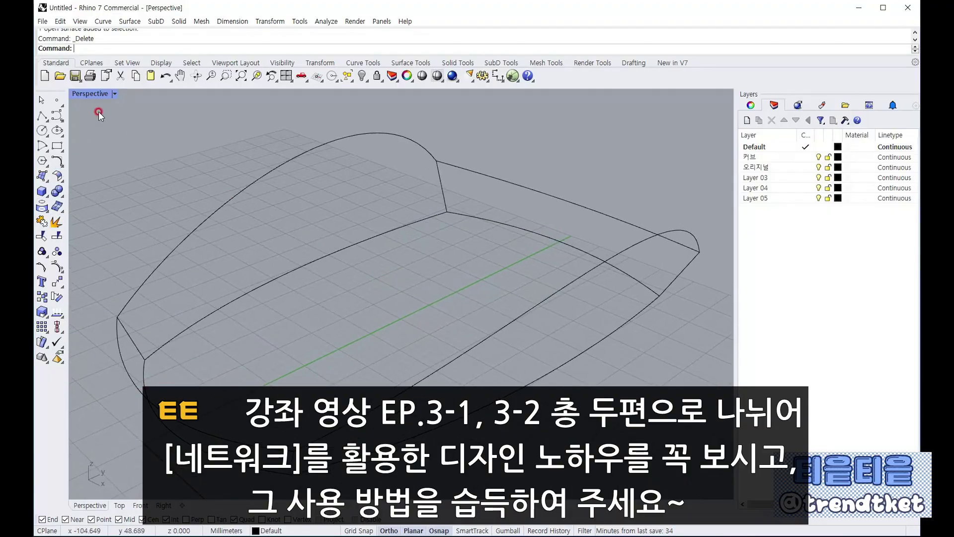
Draw a two-point interpolated curve along the centre, from the middle of the upper outline's front edge to the middle of its rear edge.
left_click(57, 116)
left_click(62, 122)
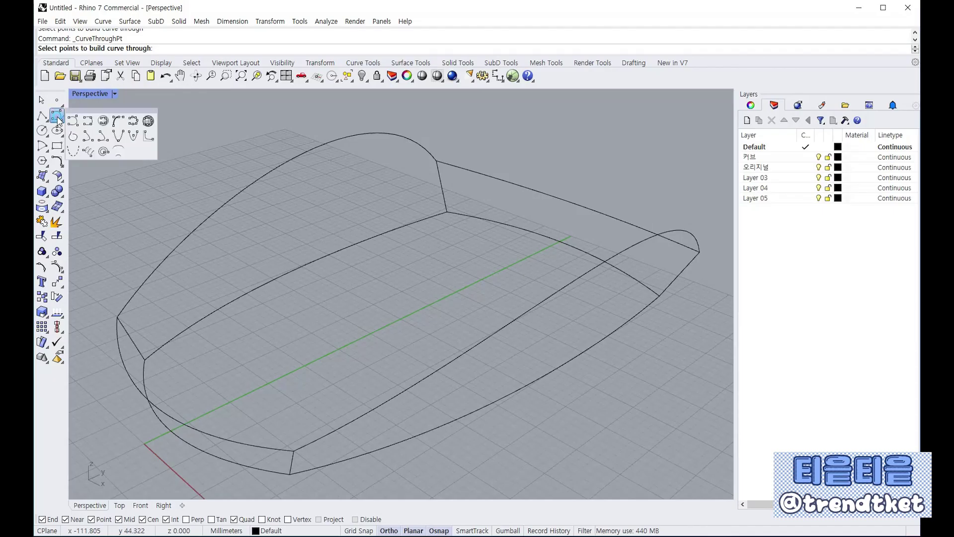
left_click(100, 122)
scroll(308, 229, "down", 3)
right_click_drag(308, 228, 341, 309)
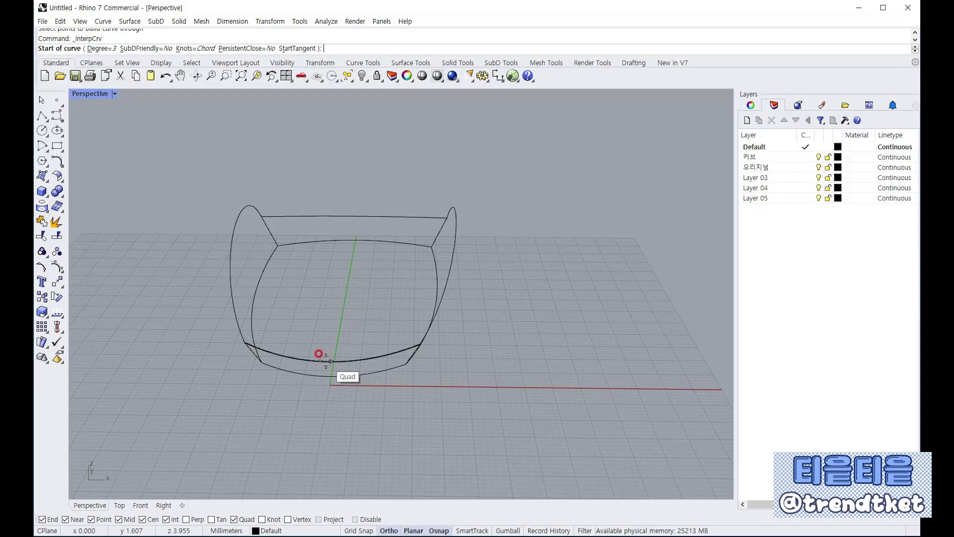
left_click(330, 362)
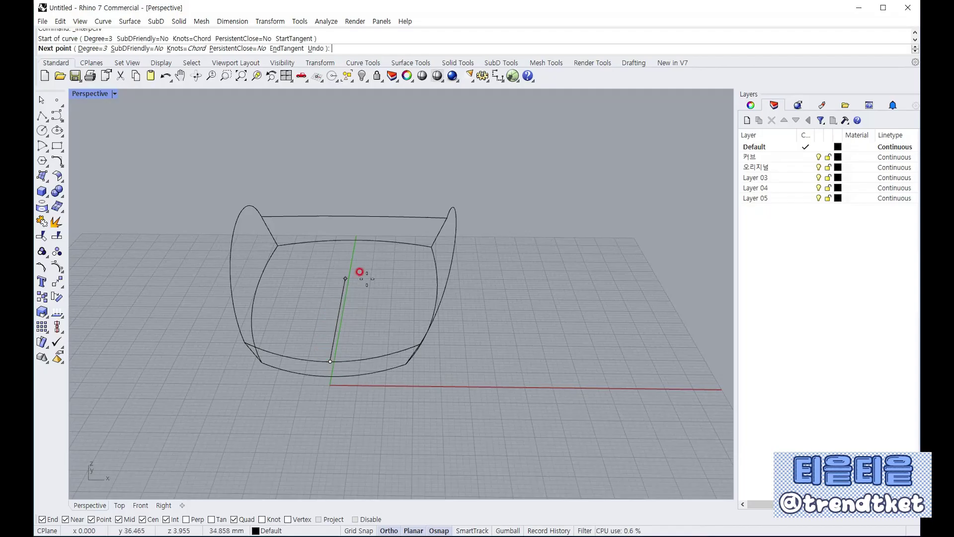
mouse_move(367, 279)
right_mouse_down()
mouse_move(329, 291)
mouse_move(361, 275)
right_mouse_up()
left_click(363, 213)
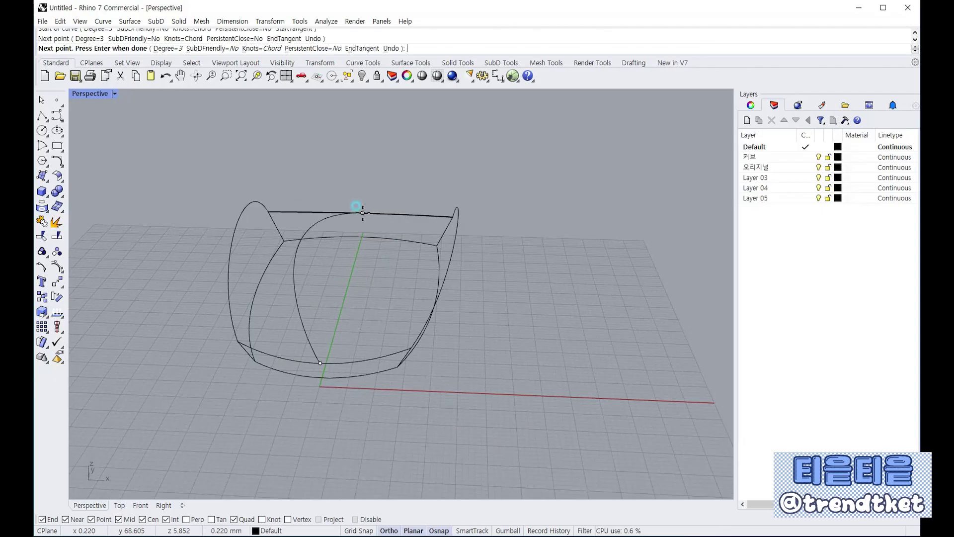
right_click(401, 256)
Turn on the centre curve's control points and move its two middle points up and rearward in the Right view, arching it above the sides.
right_click_drag(407, 266, 342, 265)
left_click(342, 265)
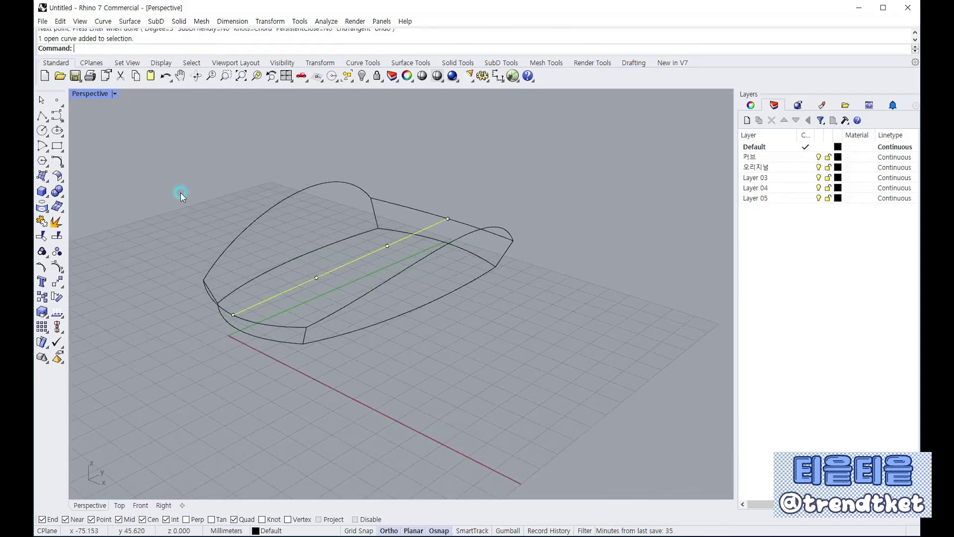
double_click(92, 94)
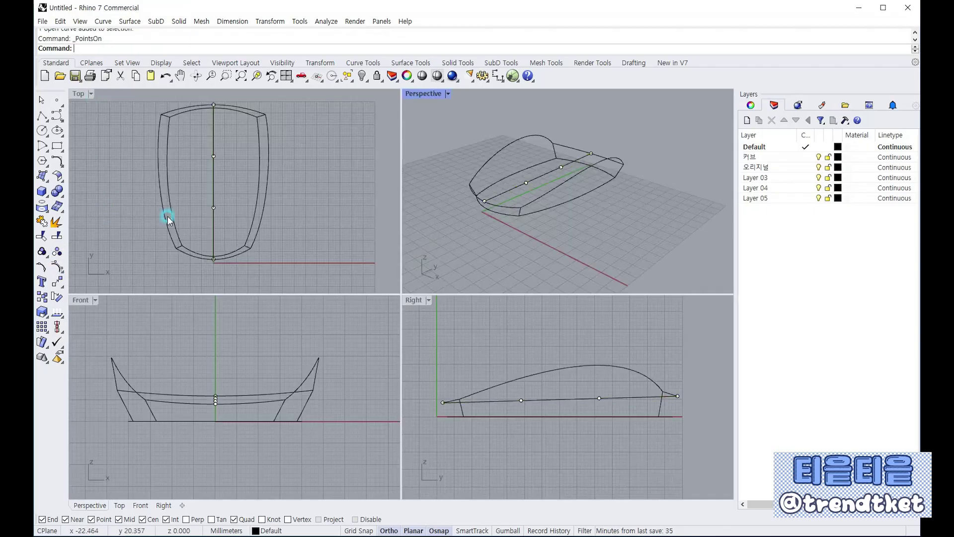
left_click_drag(192, 145, 235, 229)
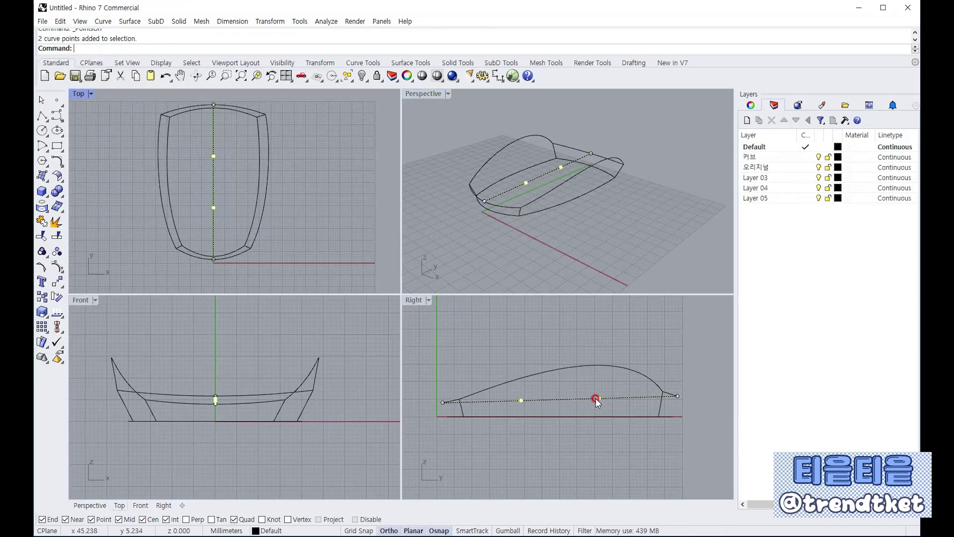
left_click_drag(596, 398, 647, 331)
Refine the arch of the centre curve by shifting its two middle control points in the Right view, and turn its control points off.
right_click_drag(597, 226, 552, 214)
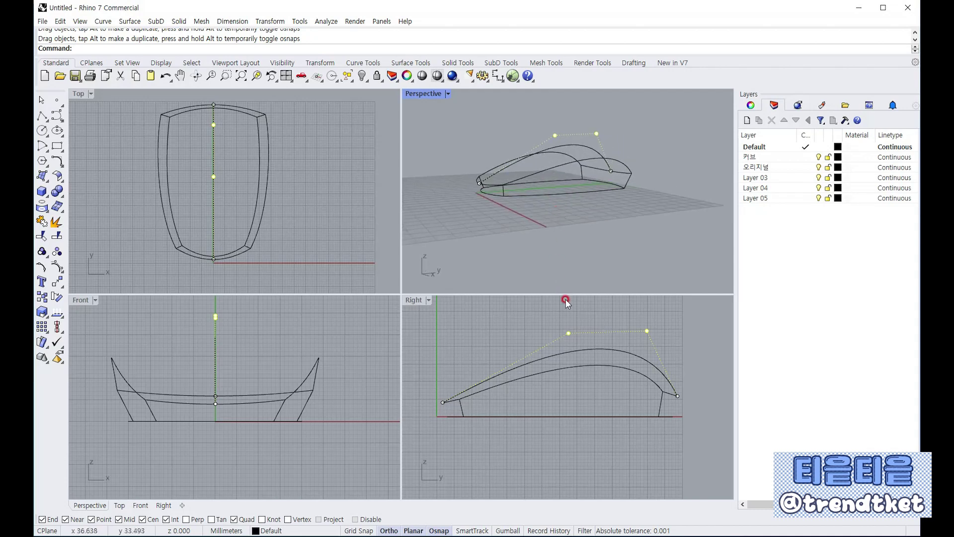
left_click_drag(567, 335, 568, 324)
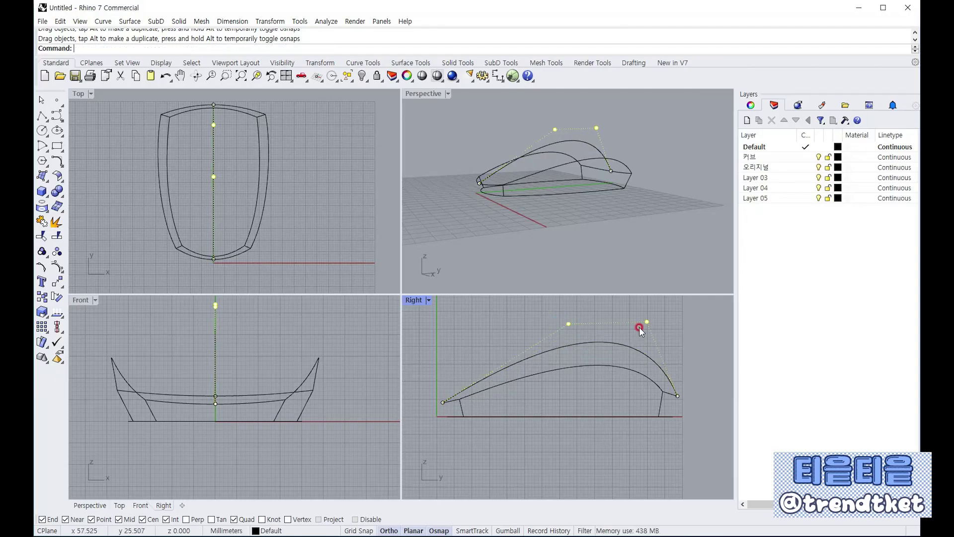
left_click_drag(646, 322, 655, 322)
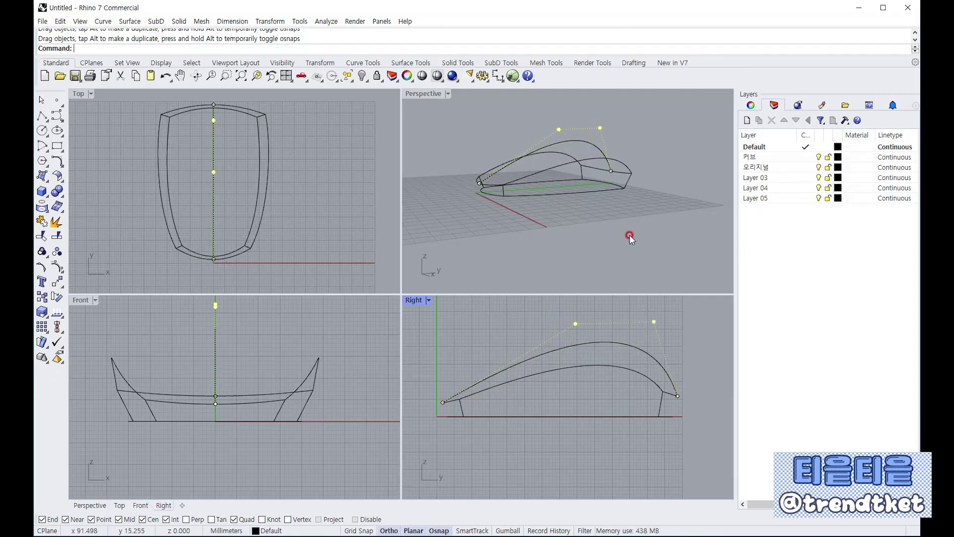
scroll(660, 322, "up", 5)
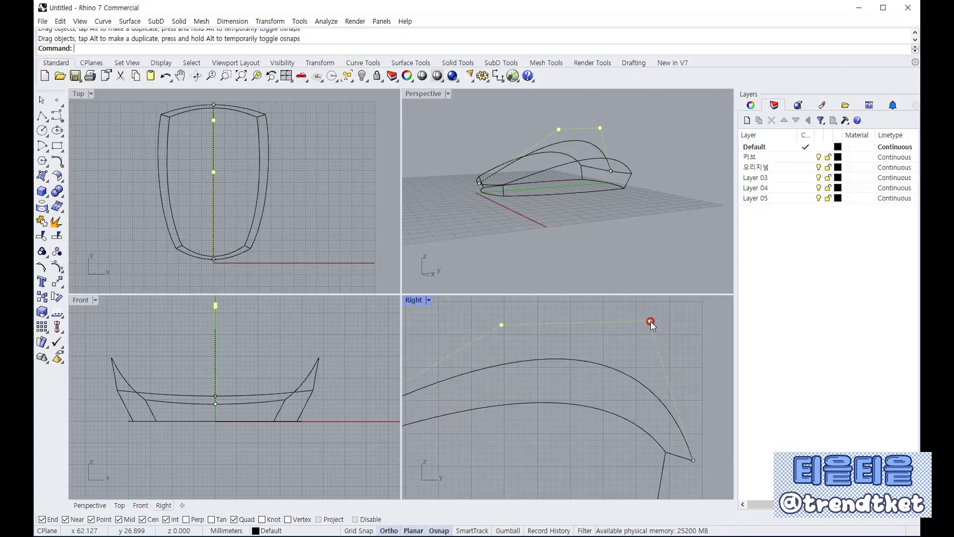
left_click_drag(648, 321, 639, 333)
right_click_drag(626, 236, 574, 201)
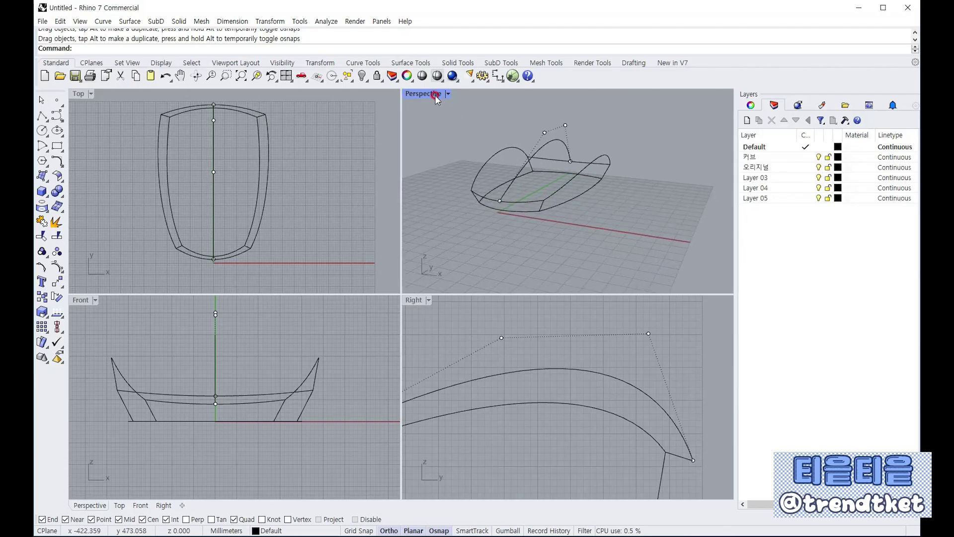
key("Escape")
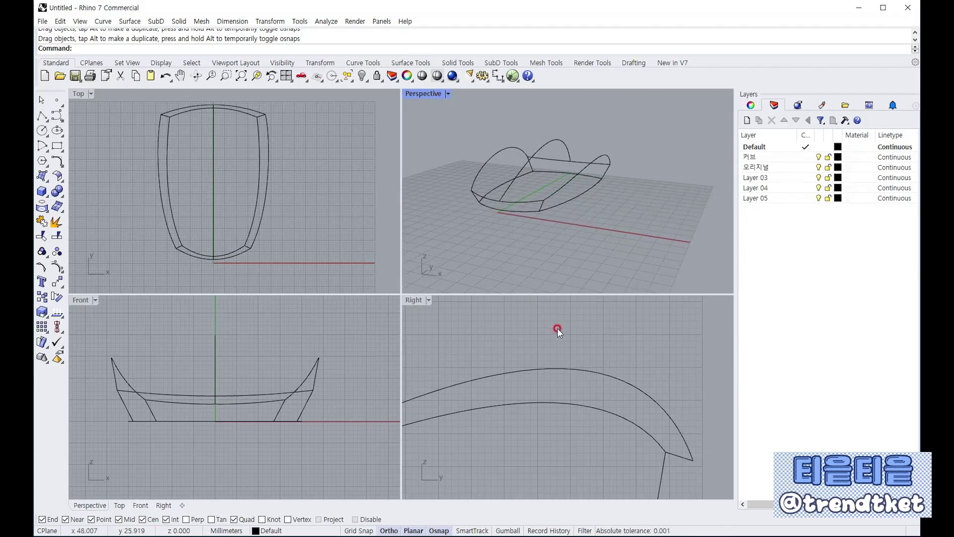
scroll(621, 346, "down", 3)
scroll(621, 346, "down", 1)
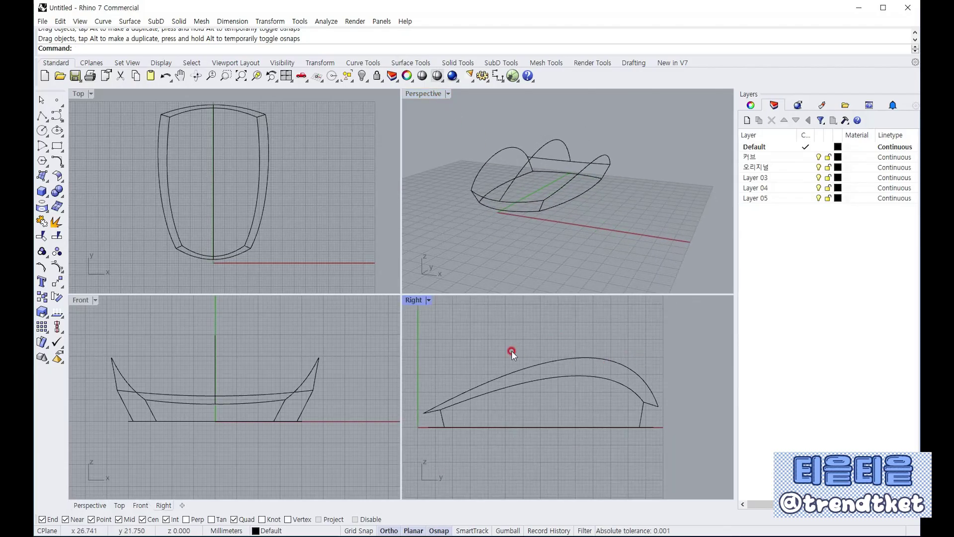
Create the top as a network surface from the two upper side curves, the arched centre curve, and the upper rear and front curves.
double_click(438, 94)
right_click_drag(440, 223, 481, 335)
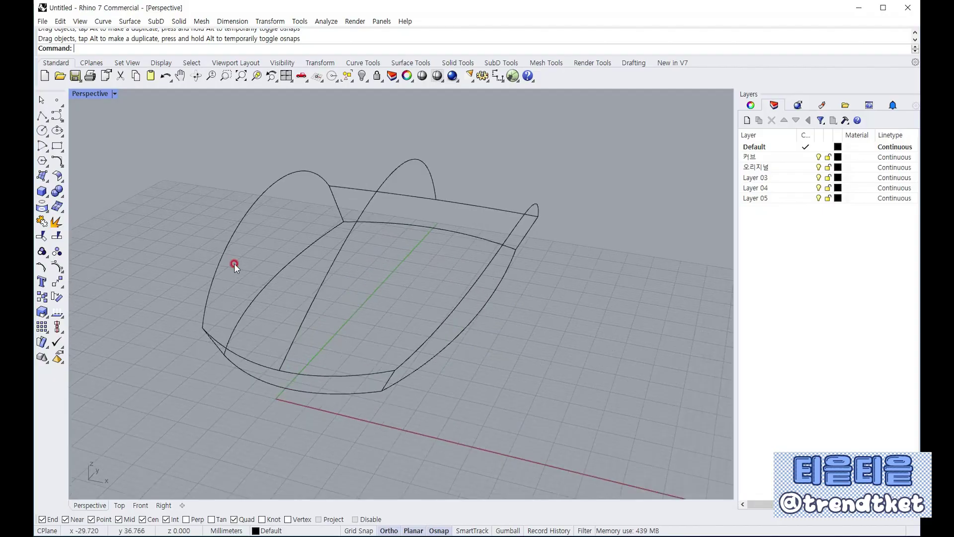
left_click(65, 178)
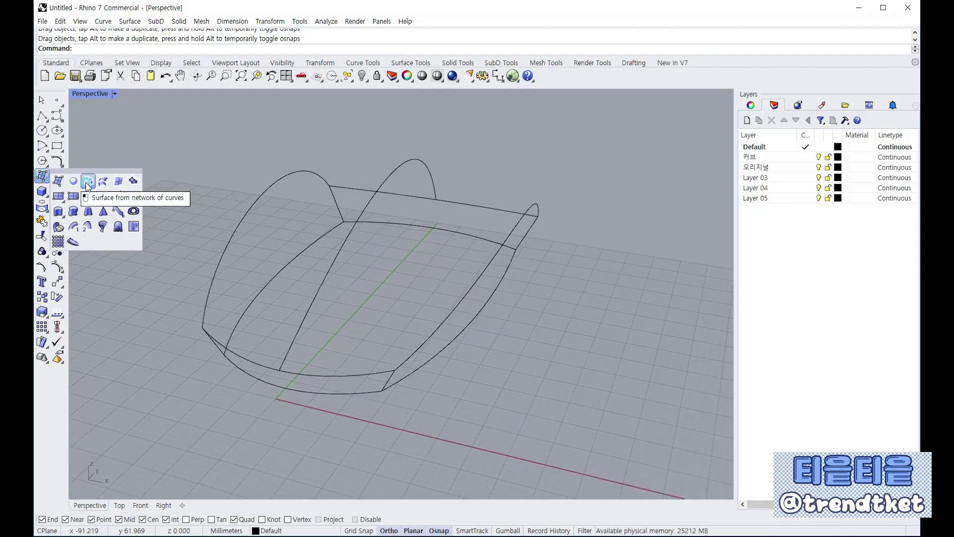
left_click(86, 185)
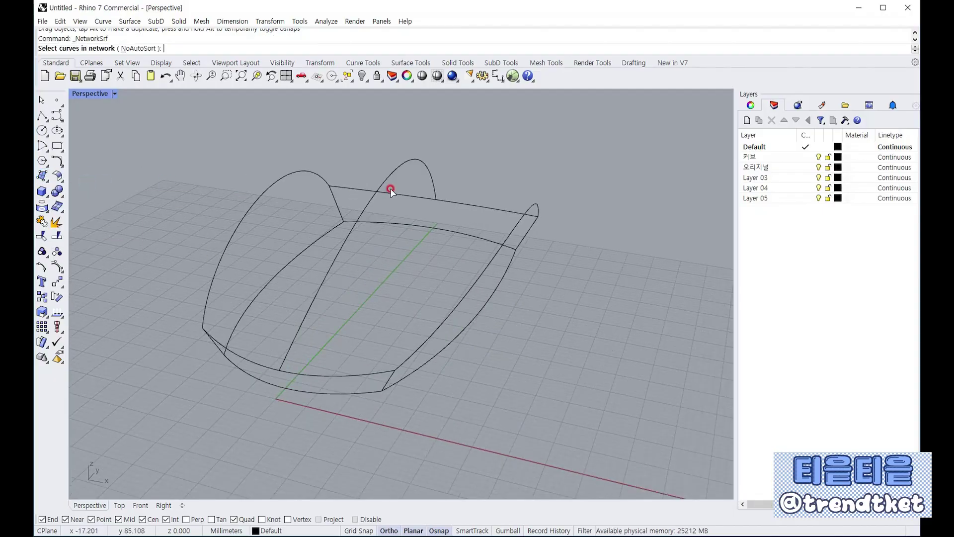
left_click(271, 190)
left_click(400, 167)
left_click(527, 204)
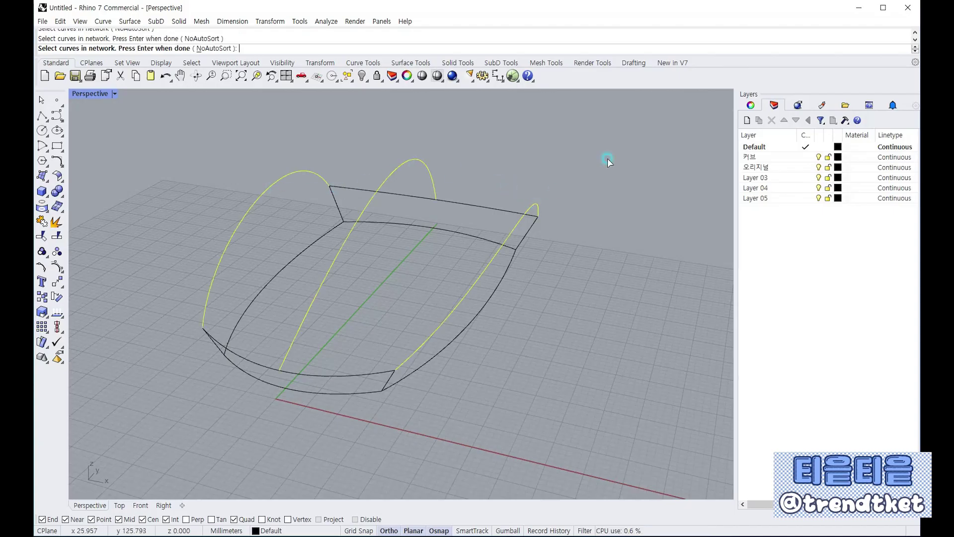
right_click_drag(608, 156, 577, 154)
left_click(524, 202)
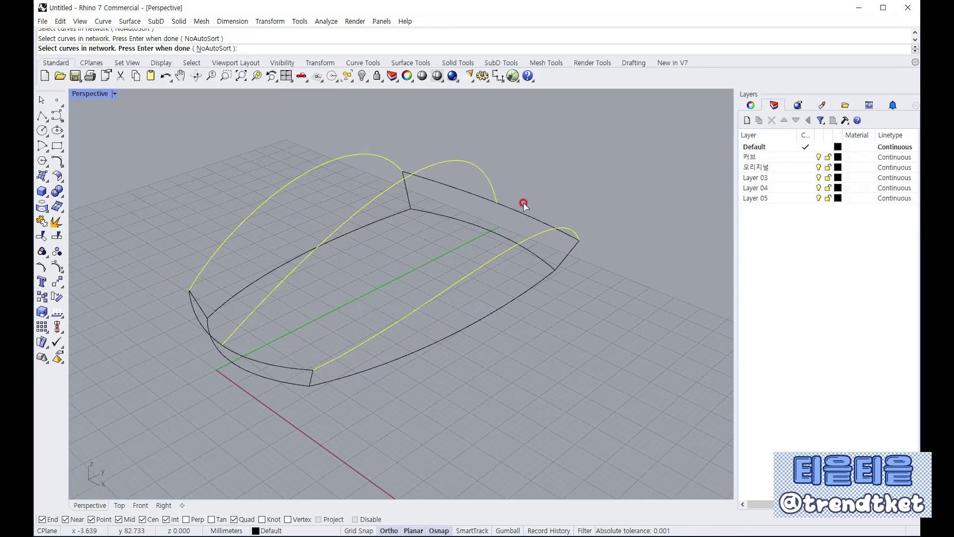
left_click(222, 355)
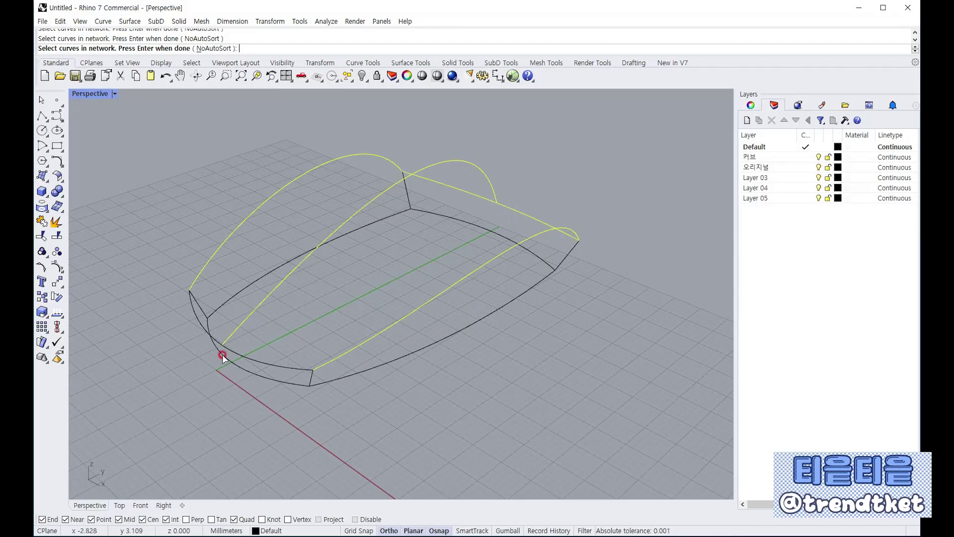
right_click(162, 376)
key("Return")
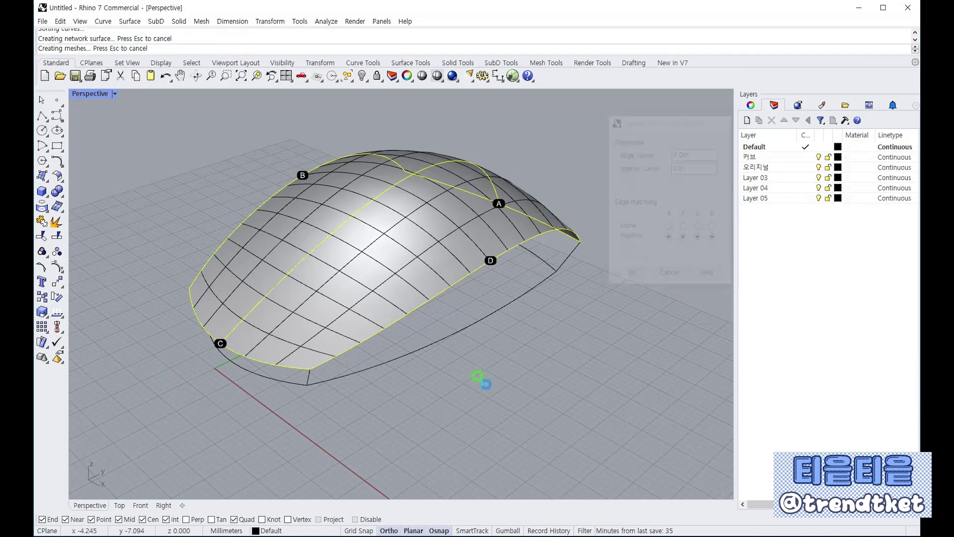
right_click_drag(479, 379, 539, 304)
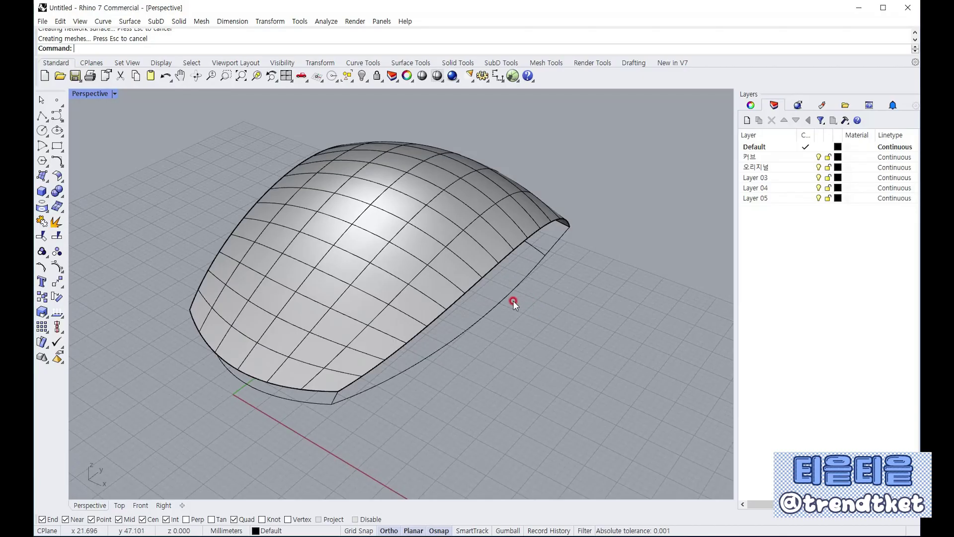
Build the front wall as a network surface from the upper and base front curves and the two front corner connecting curves.
mouse_move(174, 217)
right_mouse_down()
mouse_move(234, 207)
mouse_move(447, 216)
mouse_move(491, 235)
mouse_move(428, 335)
mouse_move(297, 242)
mouse_move(201, 192)
mouse_move(157, 199)
mouse_move(167, 202)
right_mouse_up()
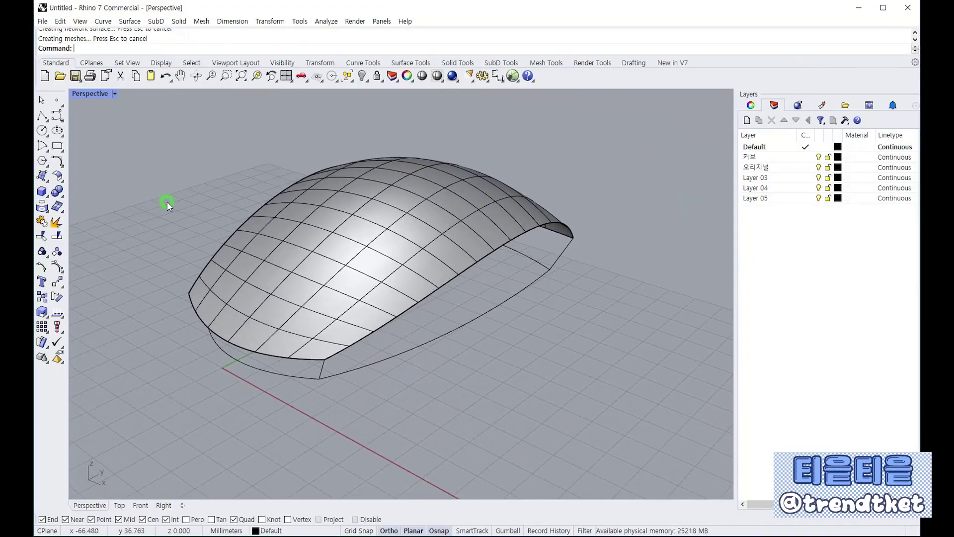
right_click_drag(315, 256, 295, 298)
left_click(43, 176)
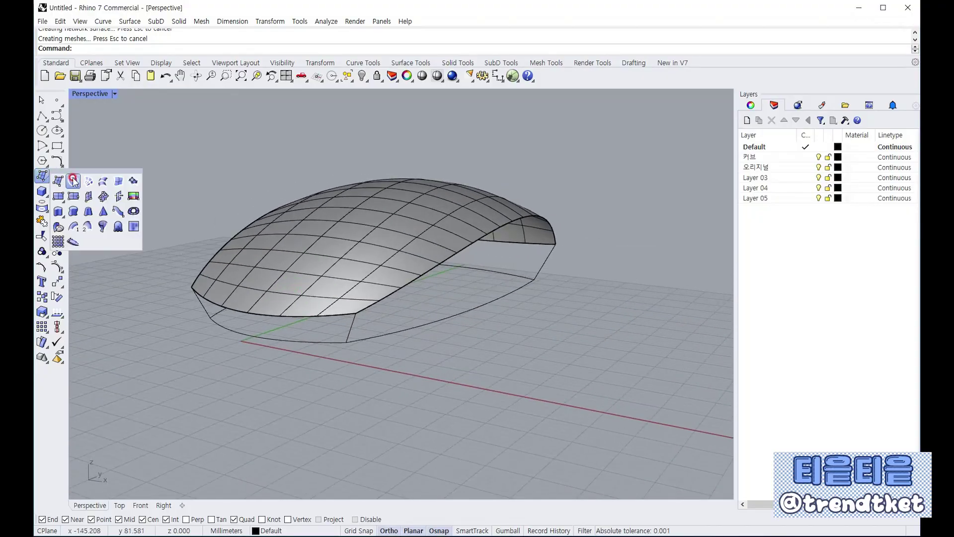
left_click(87, 181)
scroll(227, 313, "up", 3)
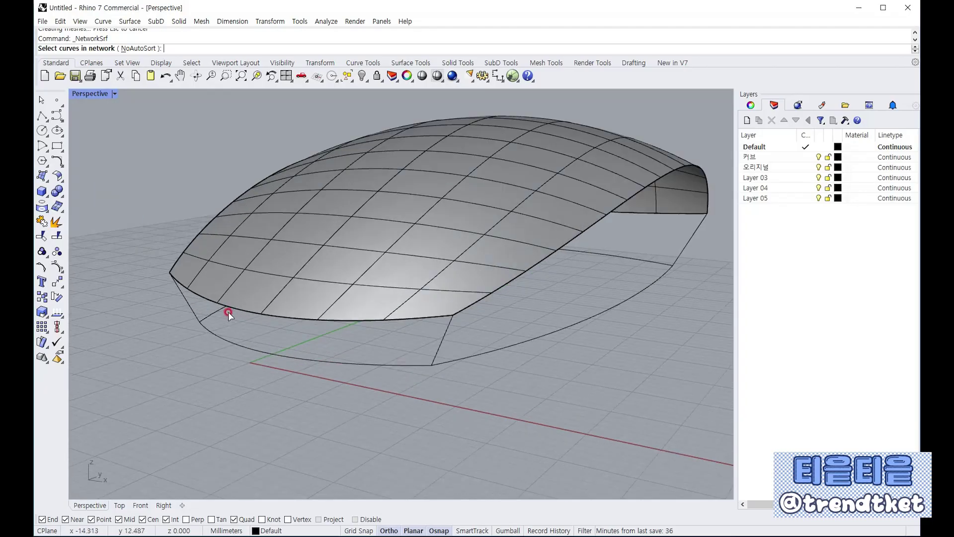
left_click(244, 314)
left_click(281, 337)
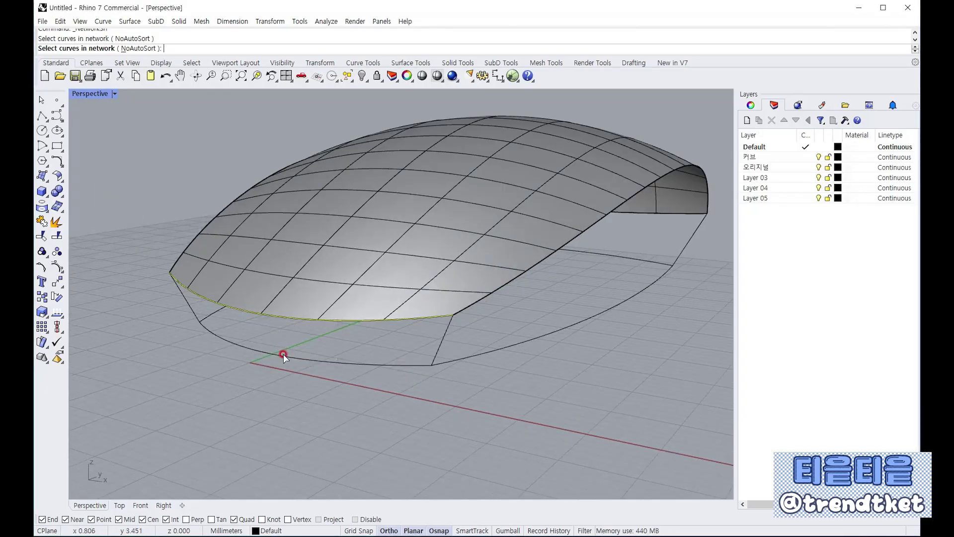
left_click(416, 352)
left_click(441, 342)
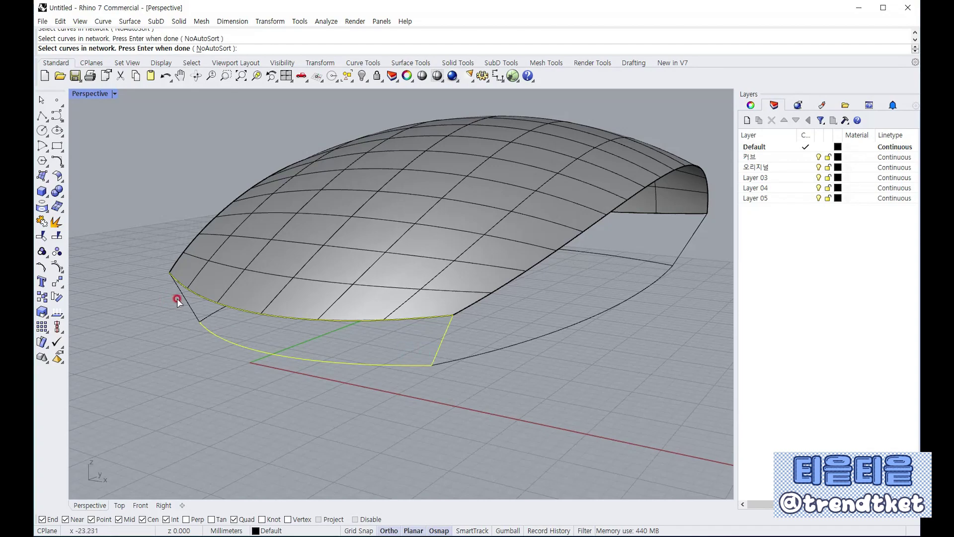
left_click(186, 304)
key("Return")
key("Return")
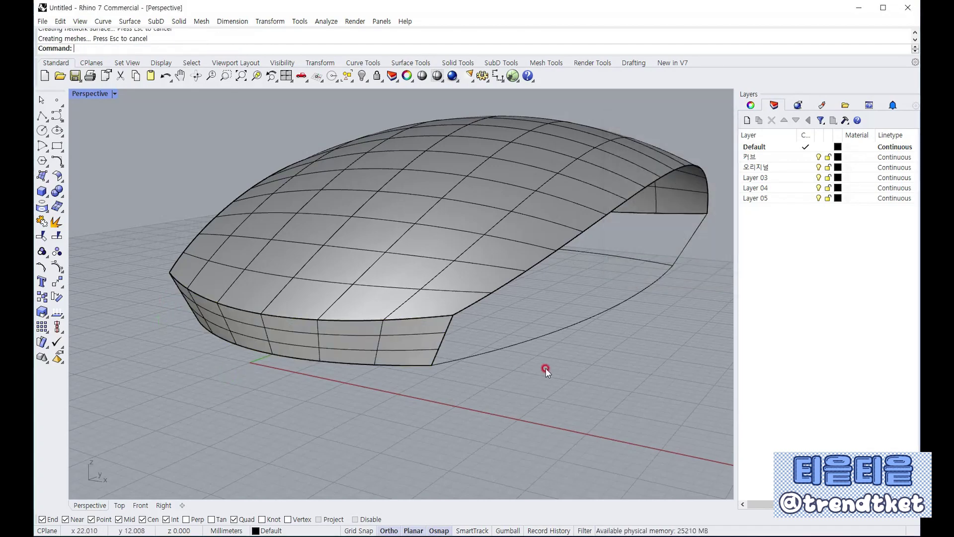
scroll(292, 324, "down", 3)
right_click_drag(377, 323, 452, 296)
key("Return")
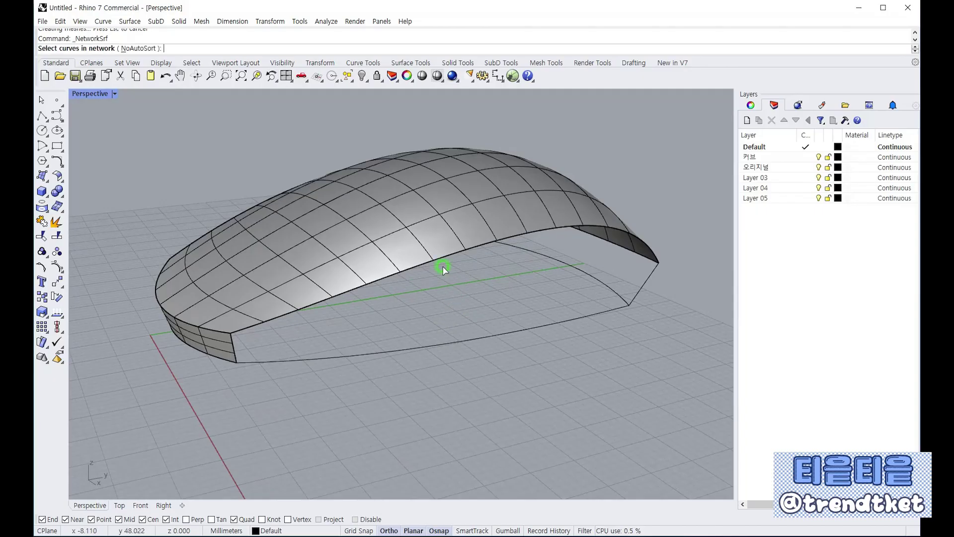
left_click(440, 258)
left_click(479, 286)
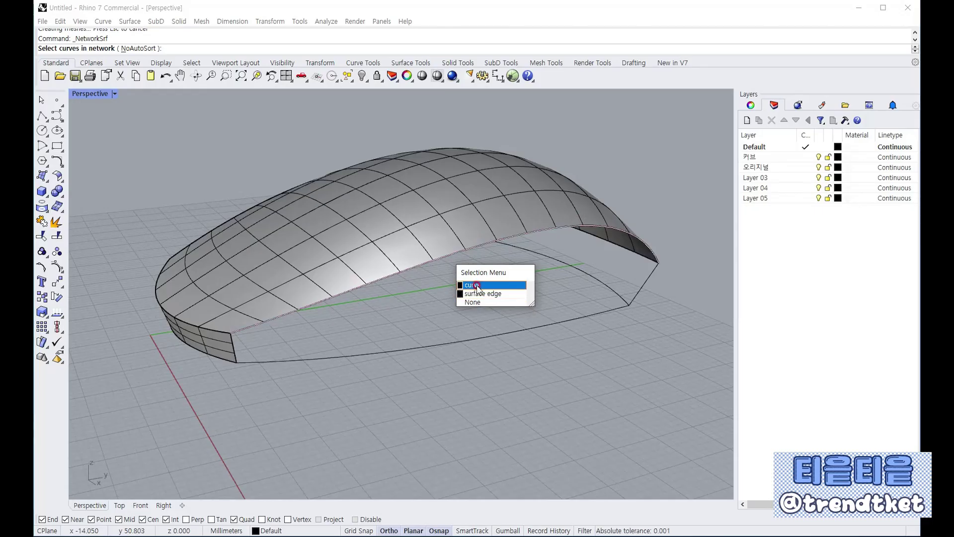
left_click(477, 285)
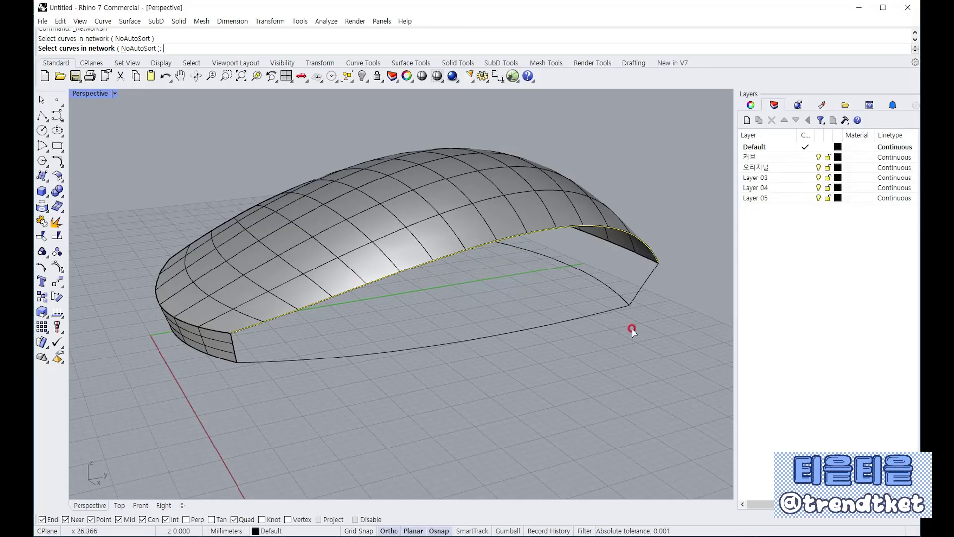
left_click(521, 332)
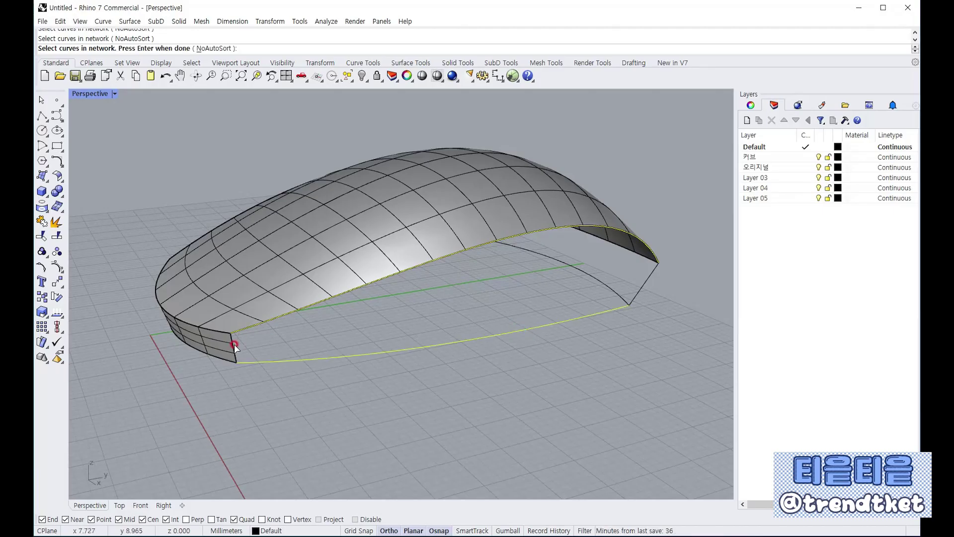
left_click(234, 344)
left_click(646, 294)
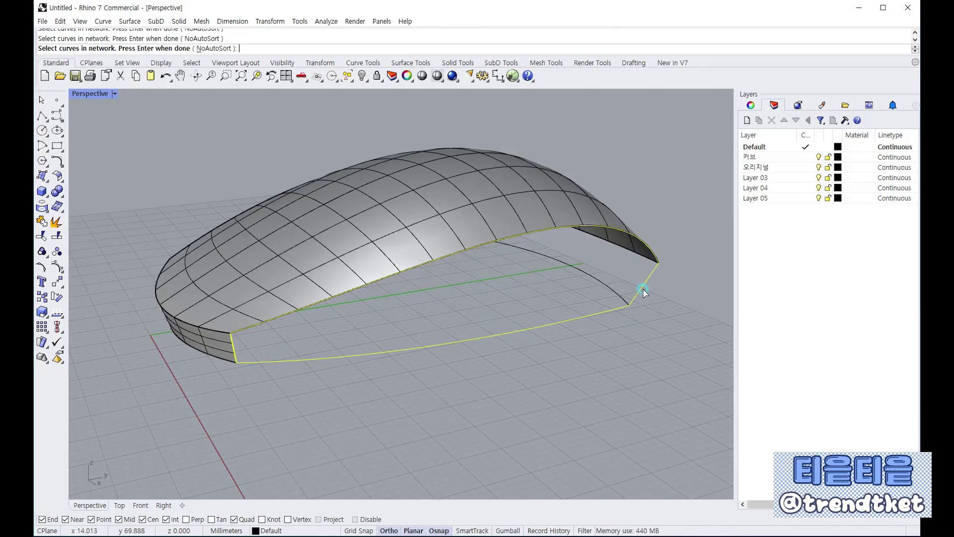
key("Return")
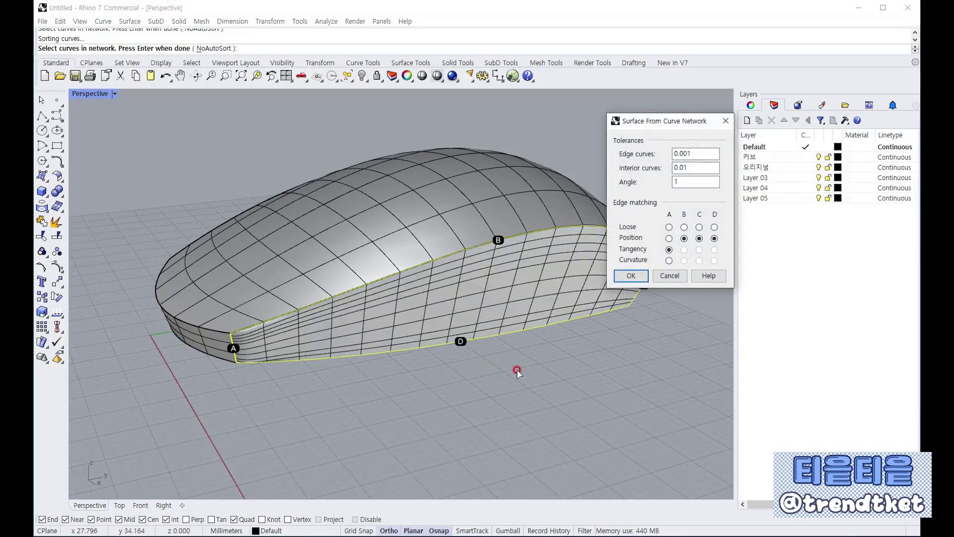
left_click(672, 276)
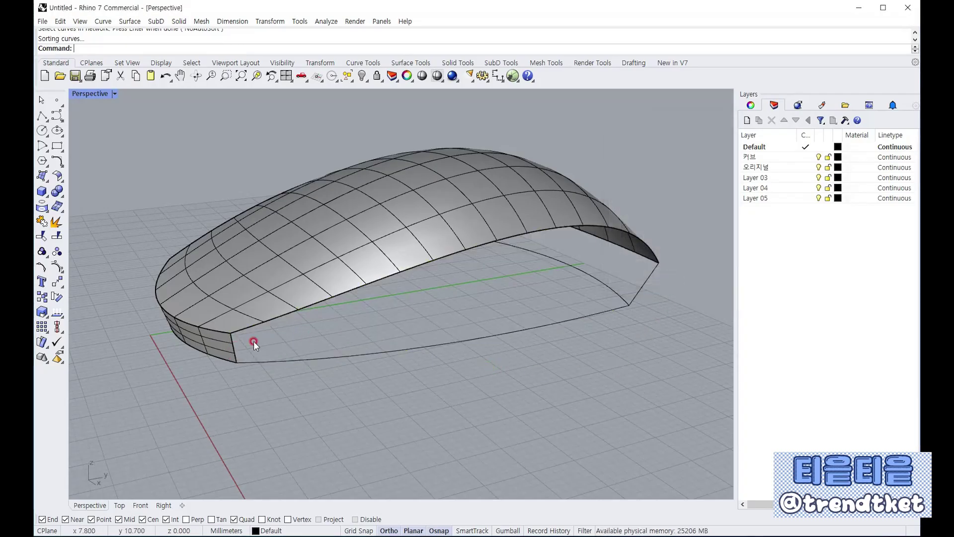
Build the positive-X side wall as a network surface from its upper, base and two corner curves, choosing curves instead of surface edges.
left_click(43, 177)
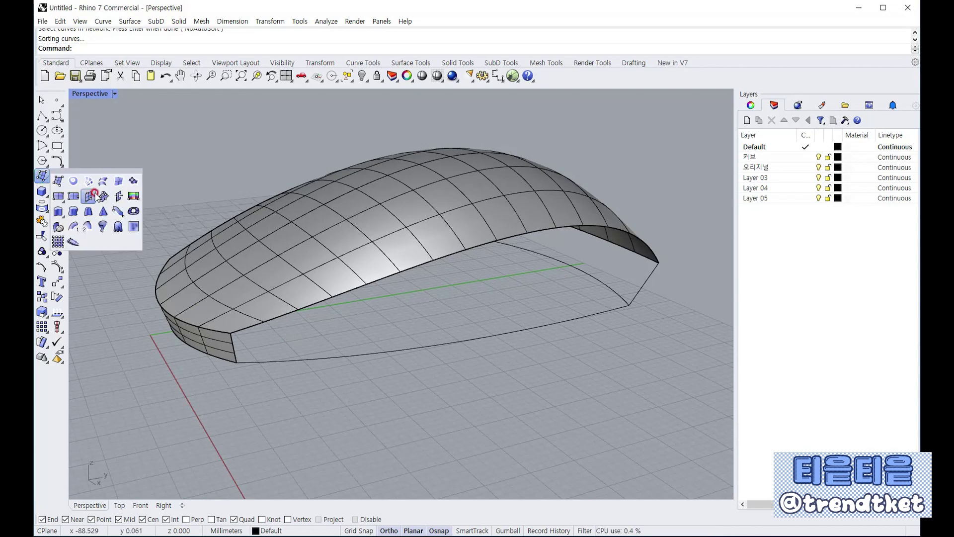
left_click(92, 181)
left_click(333, 299)
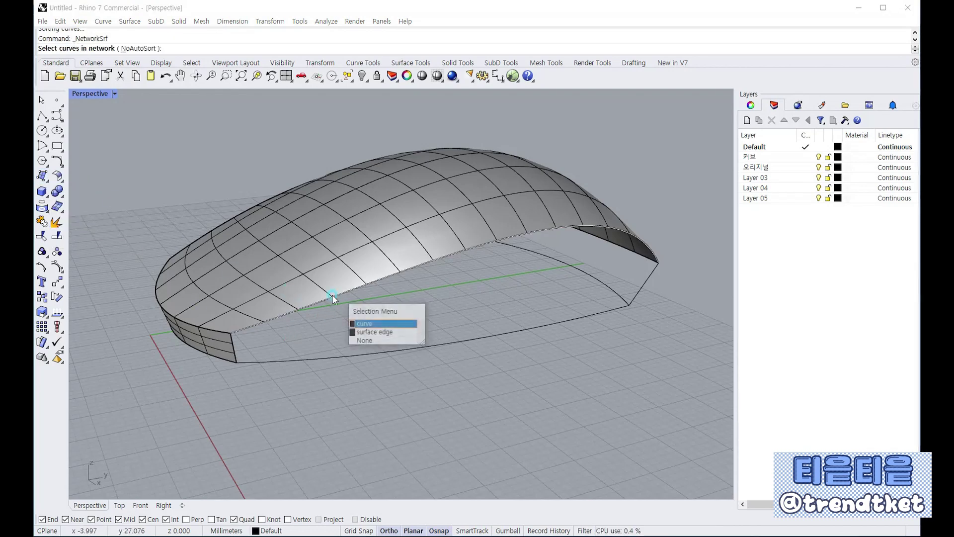
left_click(362, 321)
left_click(371, 352)
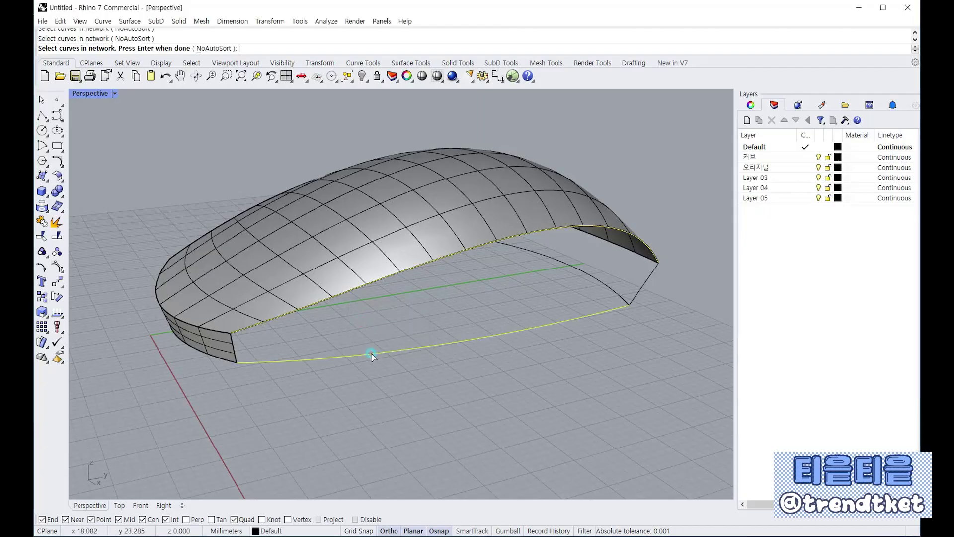
left_click(231, 344)
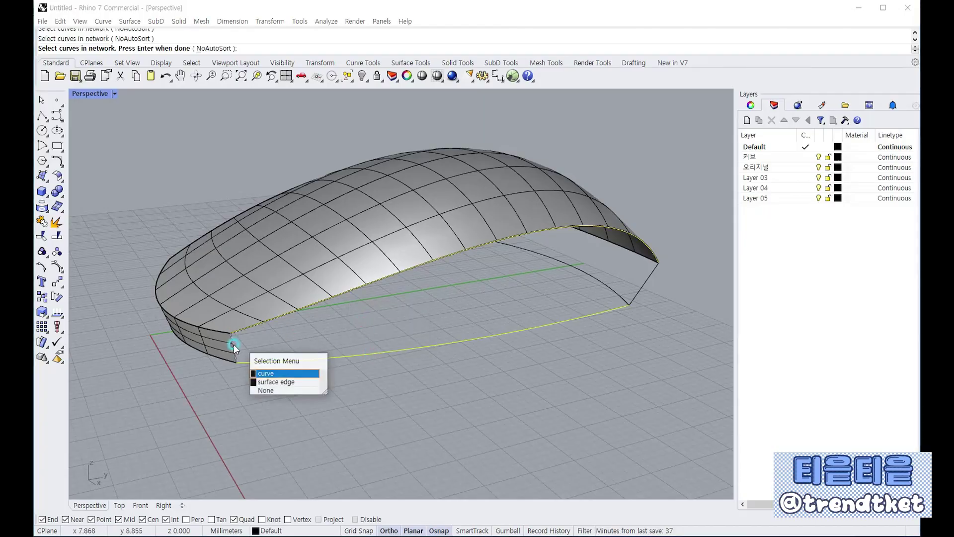
left_click(279, 373)
left_click(630, 304)
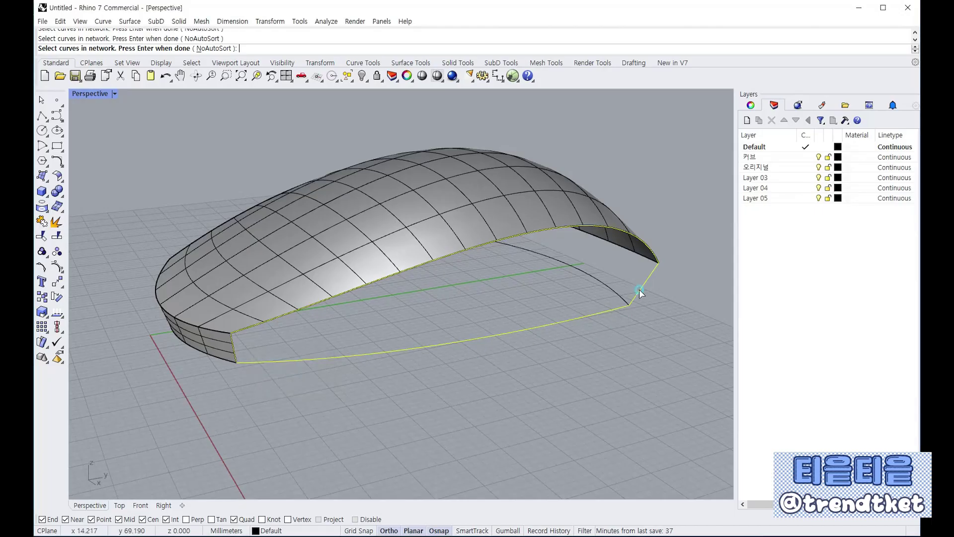
right_click(607, 365)
key("Return")
Build the rear wall as a network surface from the upper and base rear curves and the two rear corner curves.
right_click_drag(608, 365, 448, 320)
right_click(424, 341)
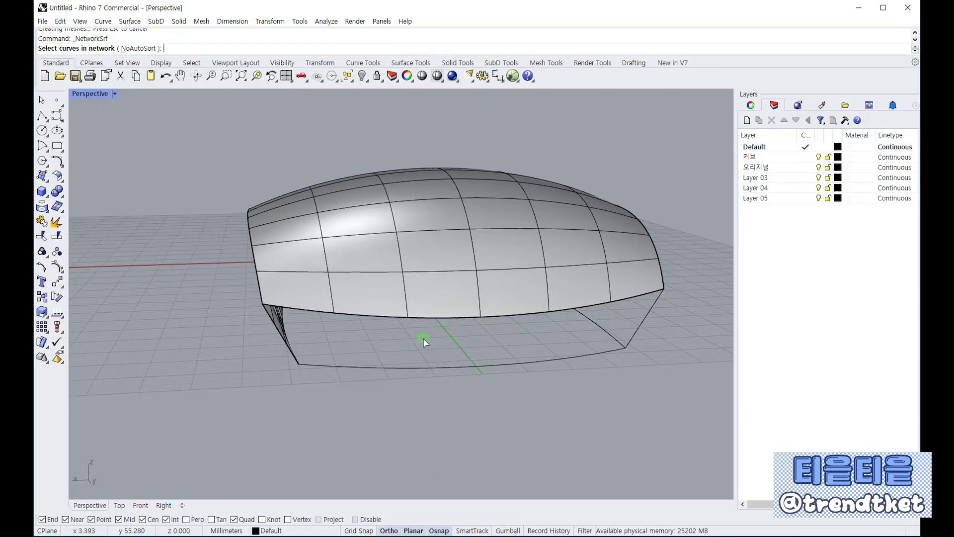
left_click(443, 320)
left_click(472, 349)
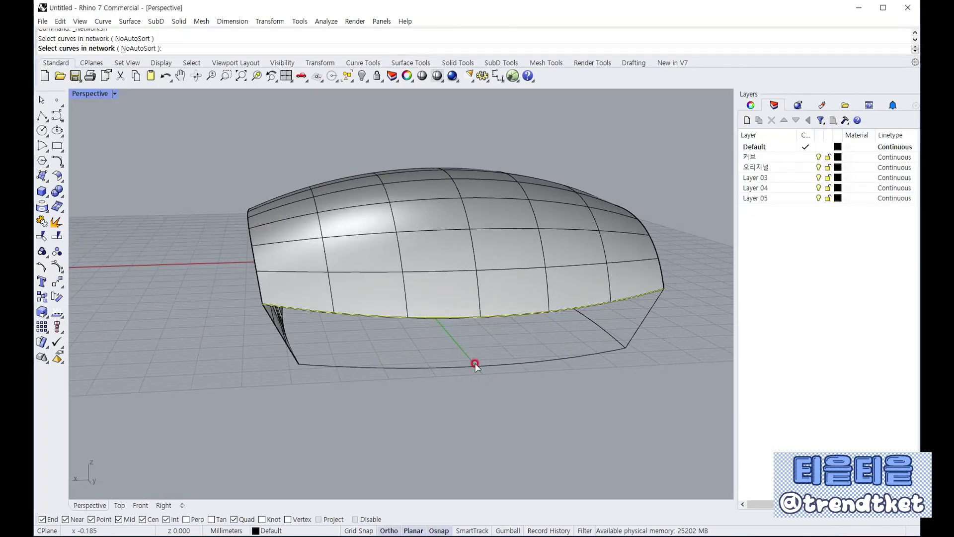
left_click(475, 365)
right_click_drag(303, 331, 272, 337)
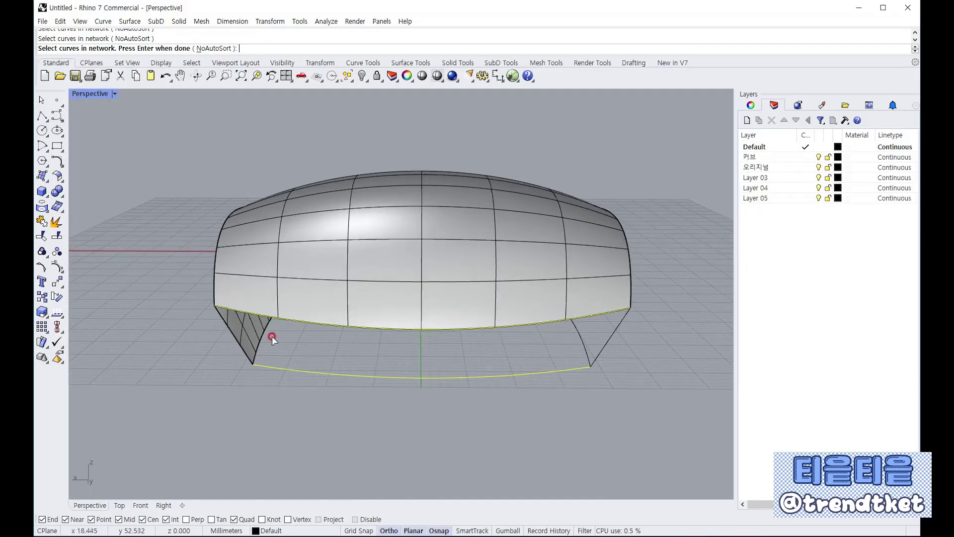
left_click(235, 341)
left_click(273, 369)
left_click(608, 342)
right_click(640, 351)
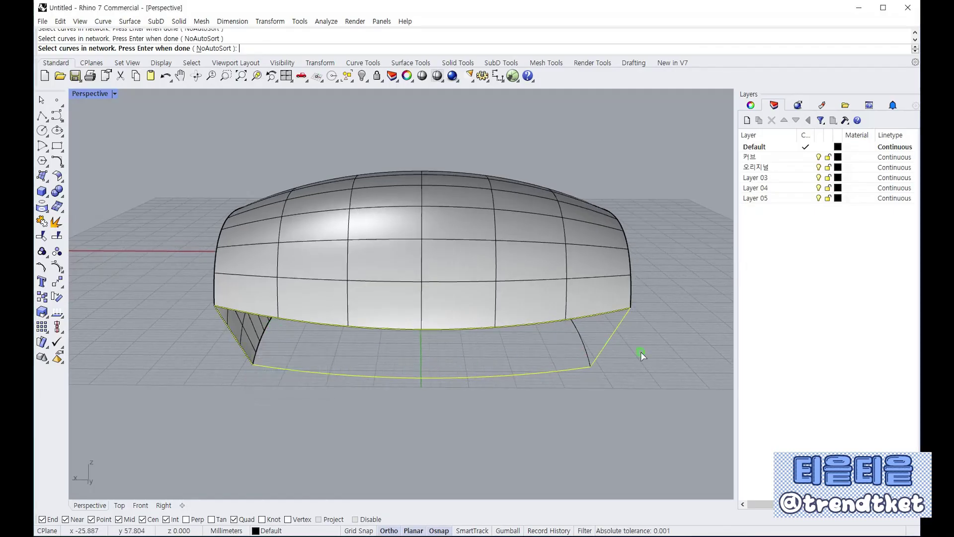
key("Return")
Build the negative-X side wall as a network surface from its upper, base and two corner curves, choosing the curve over the surface edge.
right_click_drag(665, 360, 545, 380)
right_click(399, 278)
left_click(399, 279)
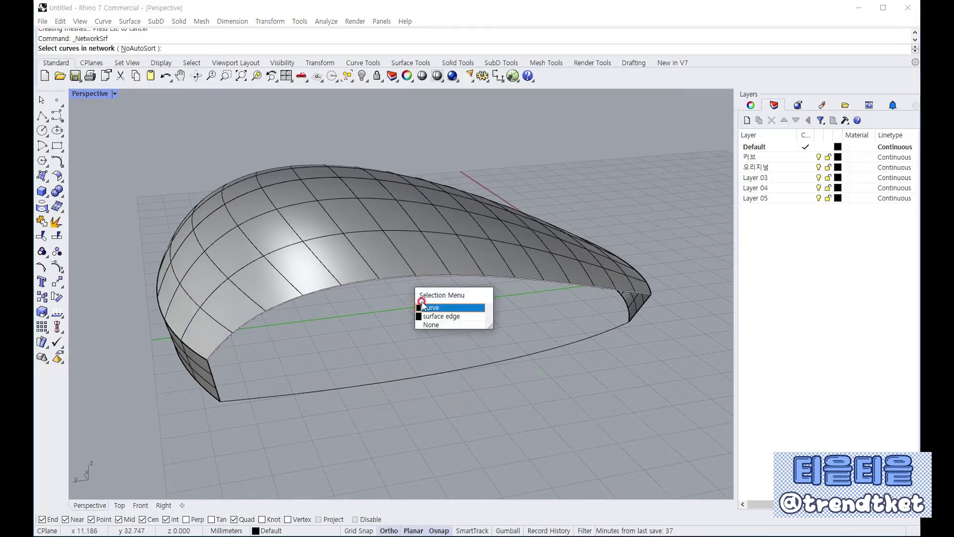
left_click(427, 312)
left_click(442, 372)
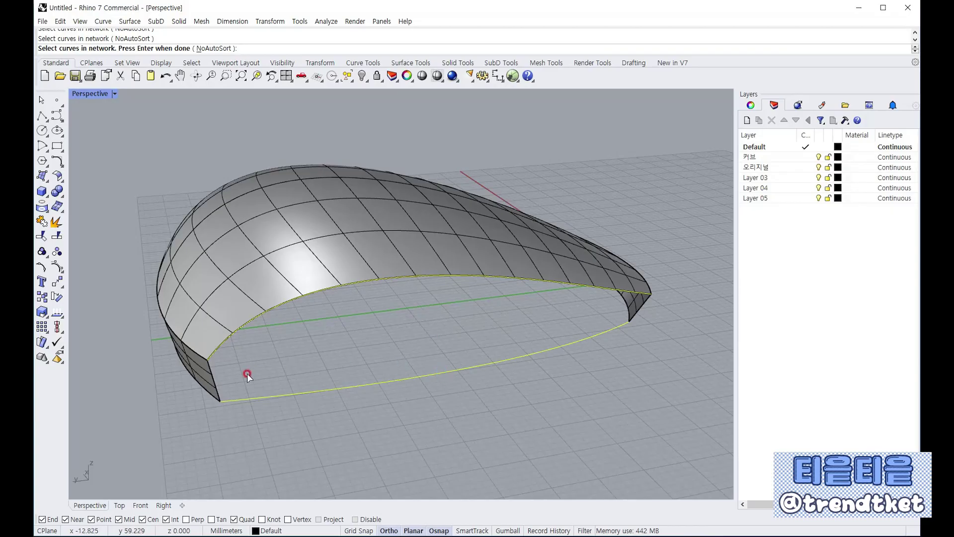
left_click(219, 390)
left_click(259, 418)
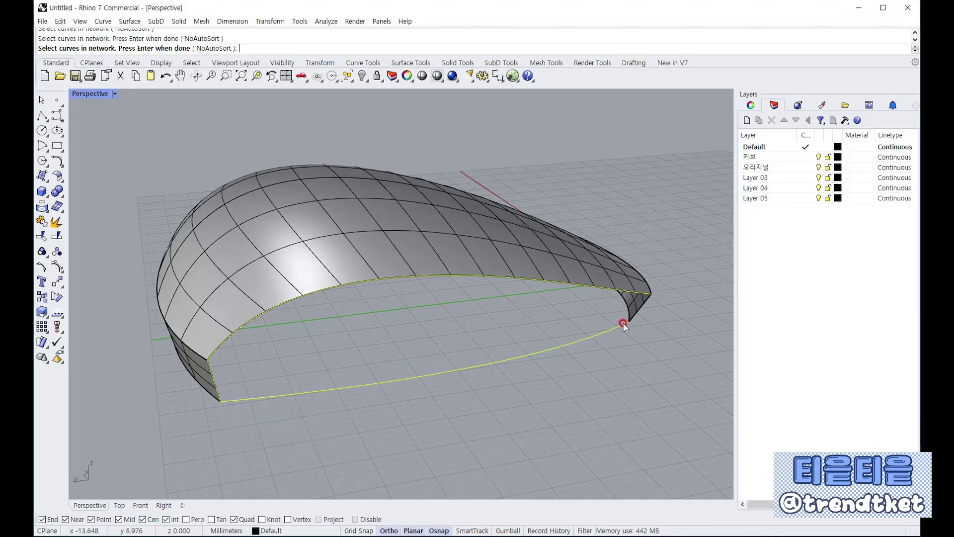
left_click(633, 316)
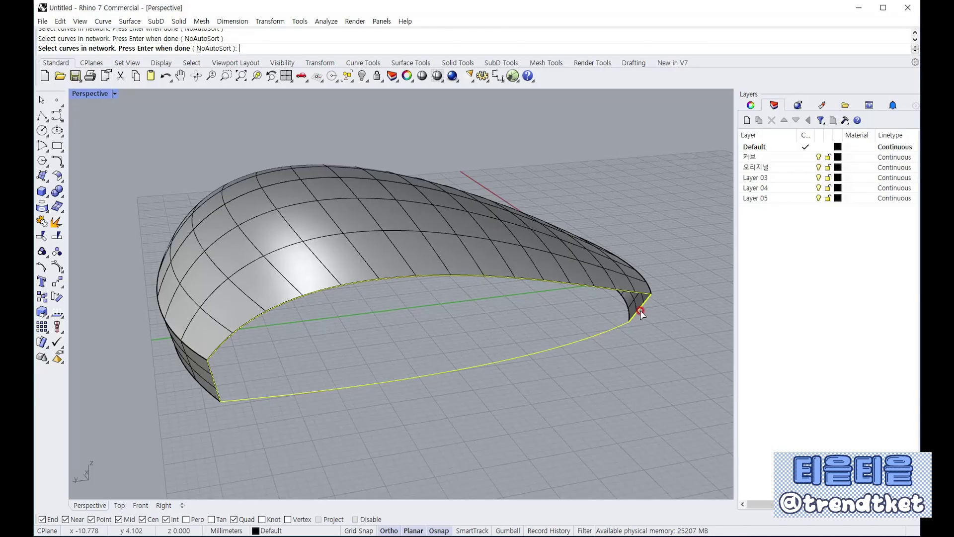
key("Return")
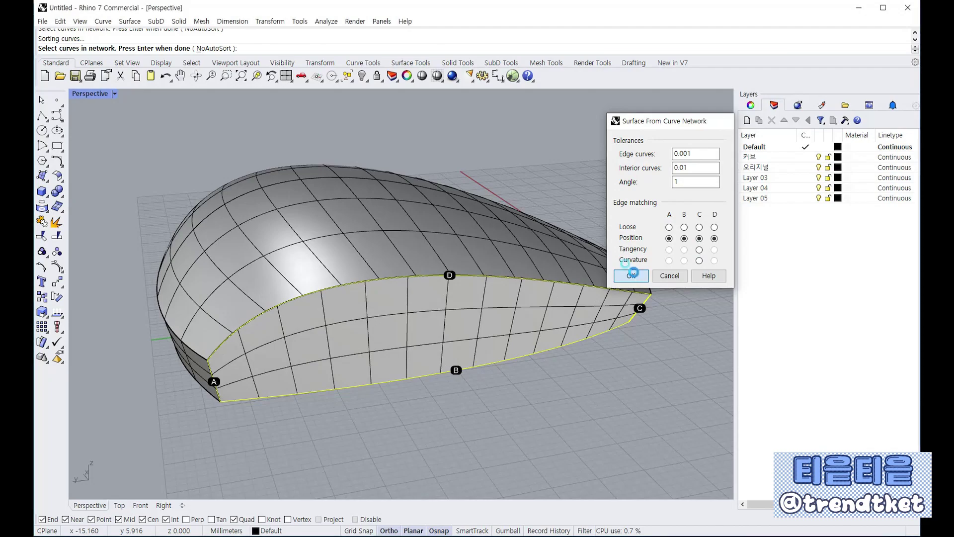
left_click(631, 276)
Examine the top and wall surfaces as separate pieces, checking the mouse body from above and from its open underside.
right_click_drag(667, 357, 298, 224)
left_click(301, 223)
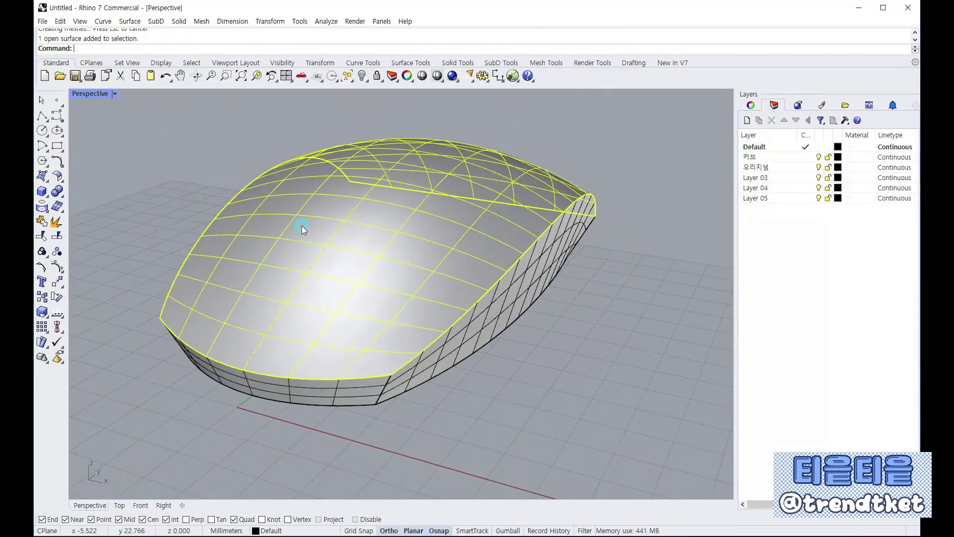
left_click(162, 196)
right_click_drag(383, 382, 348, 309)
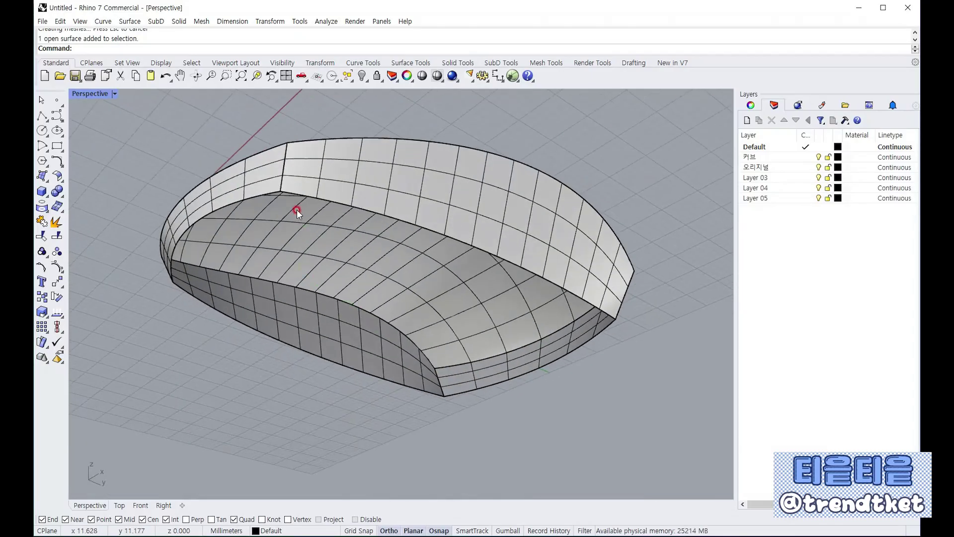
right_click_drag(559, 242, 526, 439)
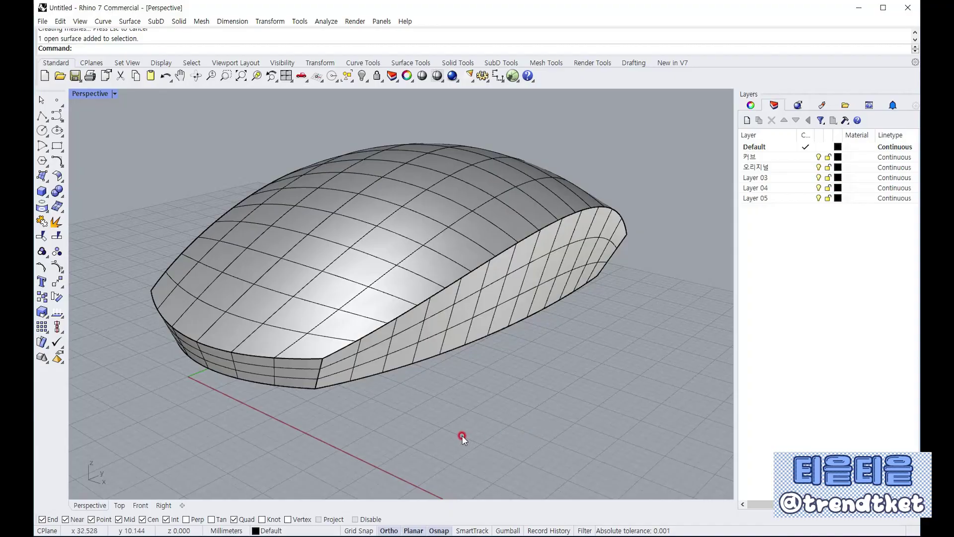
scroll(394, 401, "up", 5)
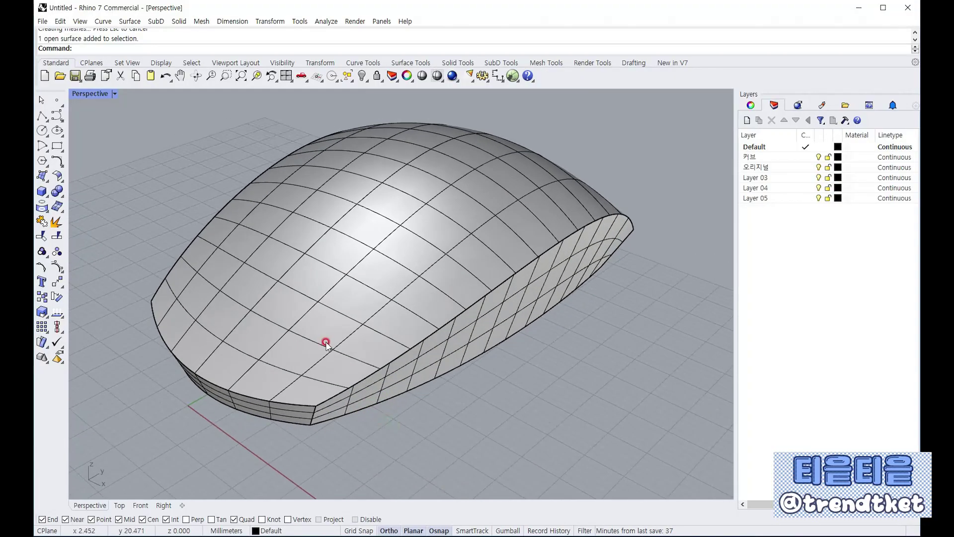
right_click_drag(325, 343, 433, 382)
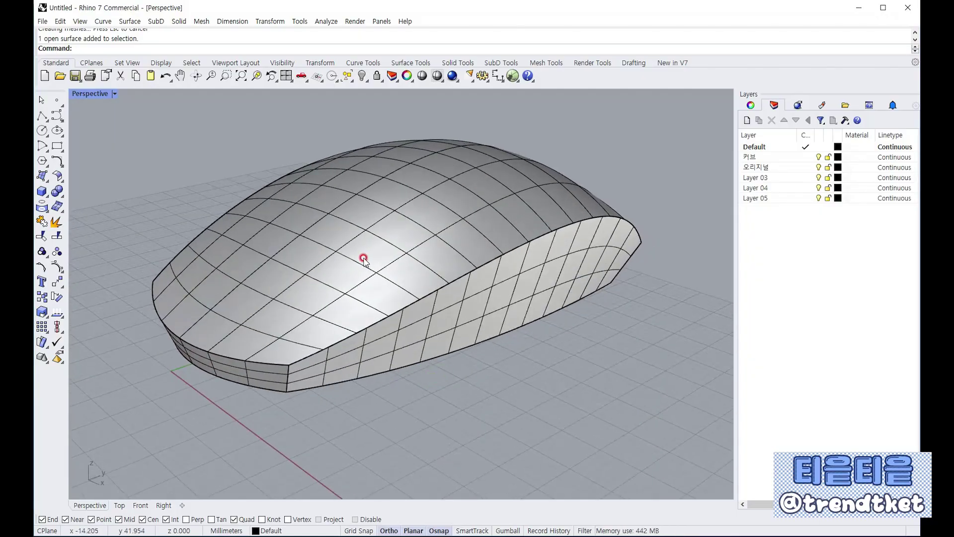
left_click(364, 259)
left_click(438, 328)
left_click(264, 370)
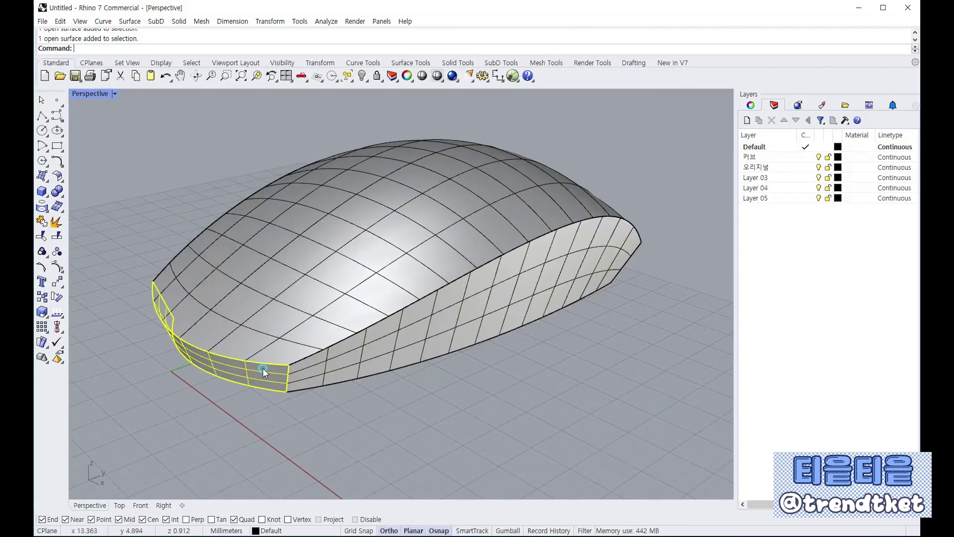
left_click(277, 419)
Join the top surface and the four surrounding walls into one polysurface and check it by selecting it.
left_click(41, 221)
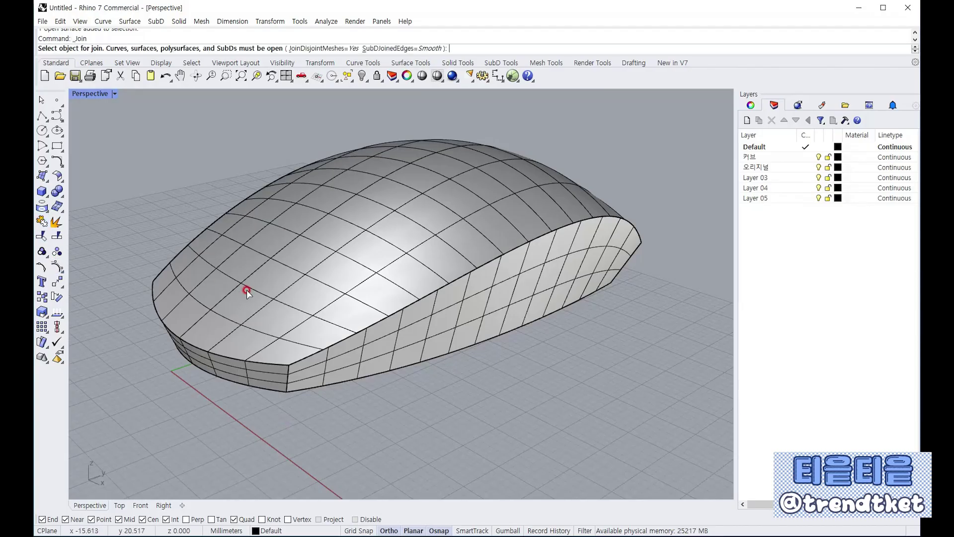
left_click(247, 292)
left_click(278, 371)
left_click(341, 380)
mouse_move(667, 271)
right_mouse_down()
mouse_move(457, 260)
mouse_move(447, 337)
mouse_move(497, 341)
mouse_move(416, 291)
mouse_move(434, 300)
mouse_move(503, 262)
mouse_move(426, 269)
right_mouse_up()
right_click(643, 318)
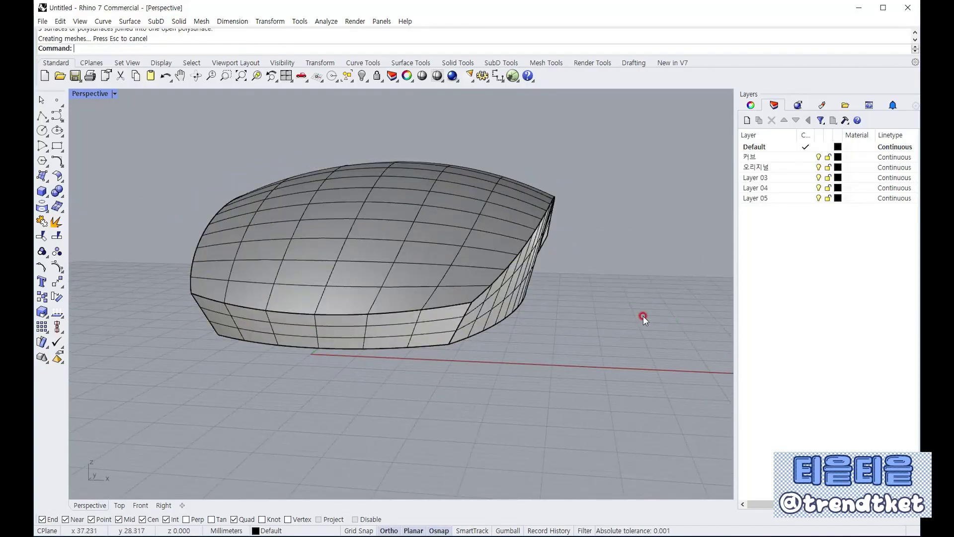
left_click(420, 245)
right_click_drag(550, 352, 512, 371)
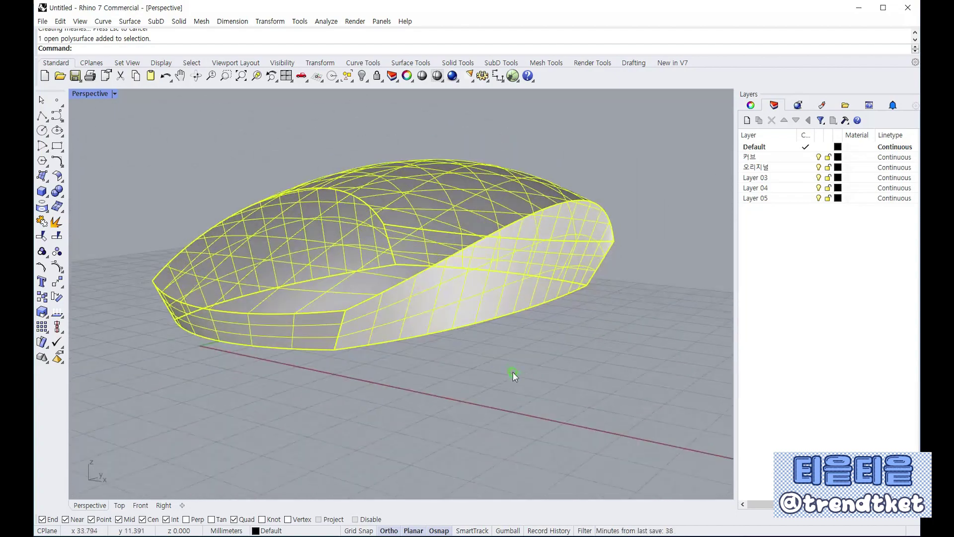
left_click(512, 372)
Cap the planar opening on the underside of the mouse body to close it into a solid.
right_click_drag(477, 343, 336, 201)
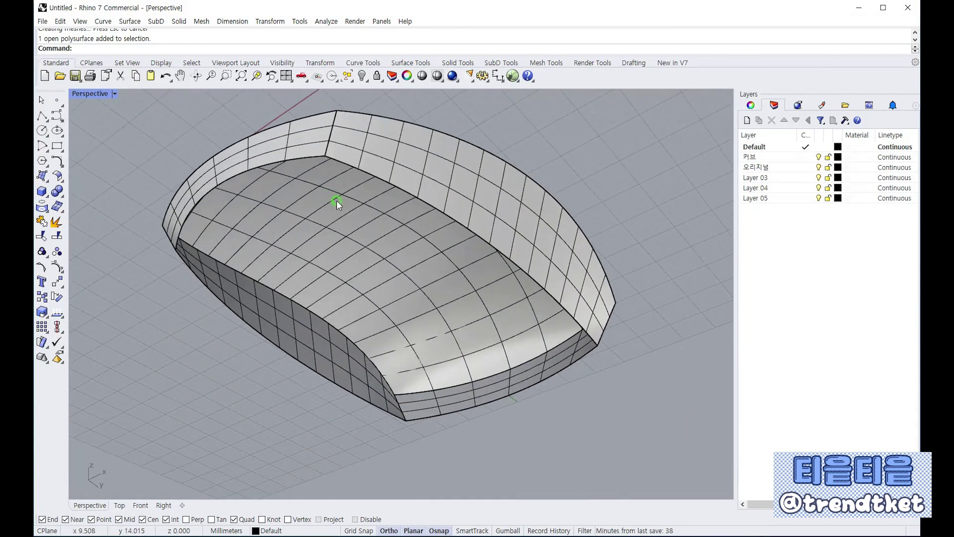
left_click(58, 190)
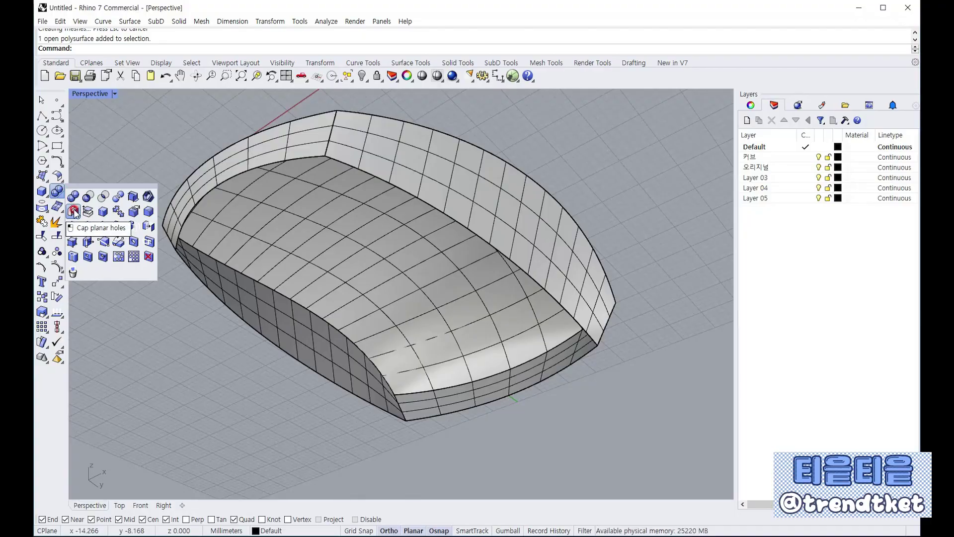
left_click(73, 211)
key("Return")
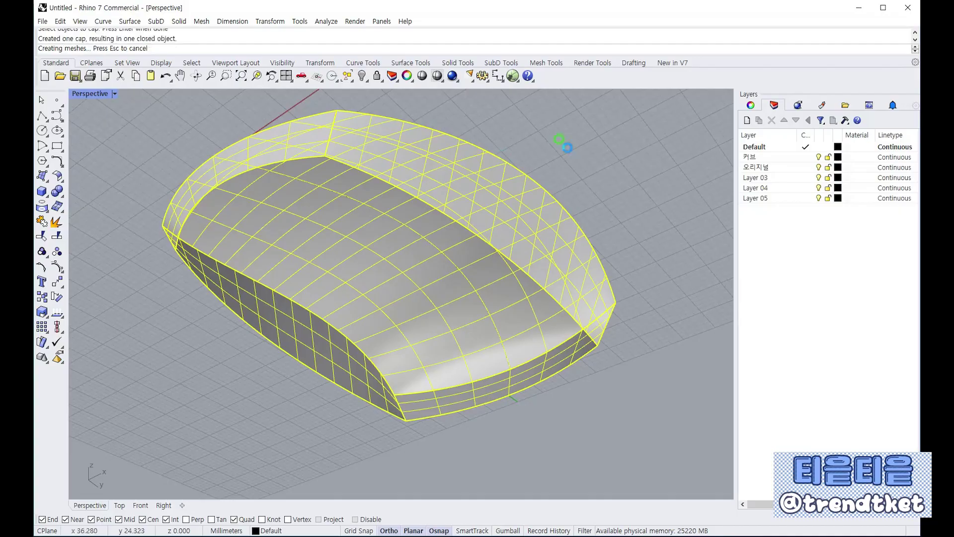
right_click_drag(563, 145, 495, 282)
left_click(426, 224)
right_click_drag(567, 294, 522, 319)
left_click(649, 305)
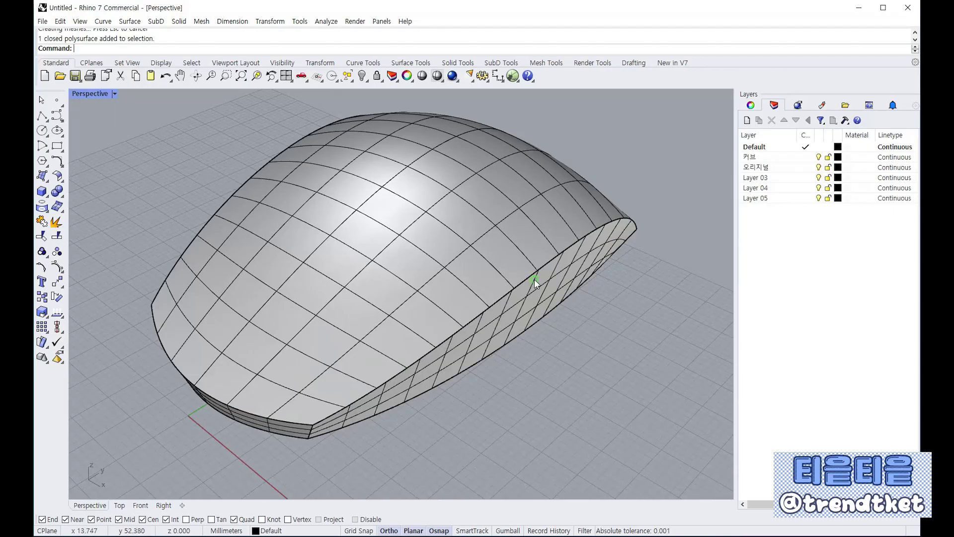
Move all curves in the model to the 커브 layer and turn that layer off.
right_click_drag(534, 282, 373, 197)
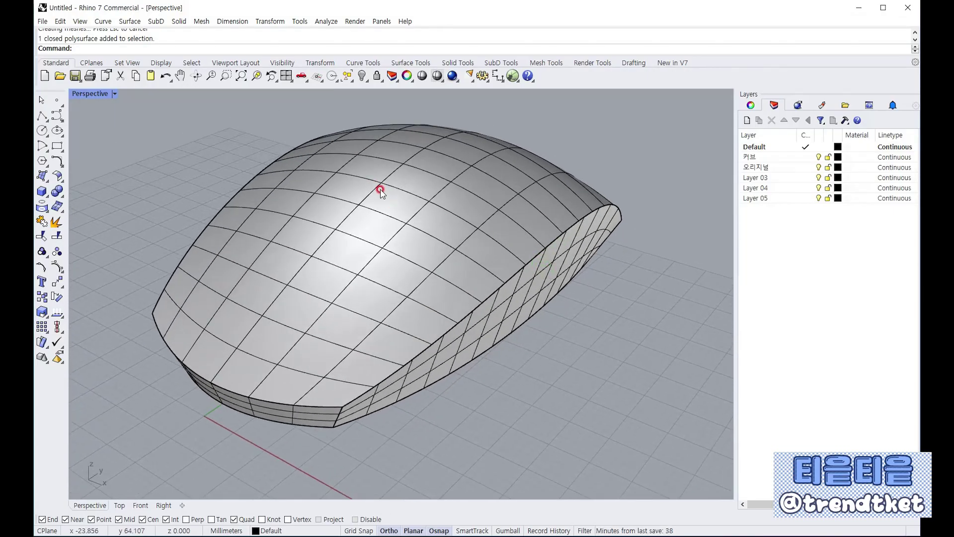
left_click(347, 78)
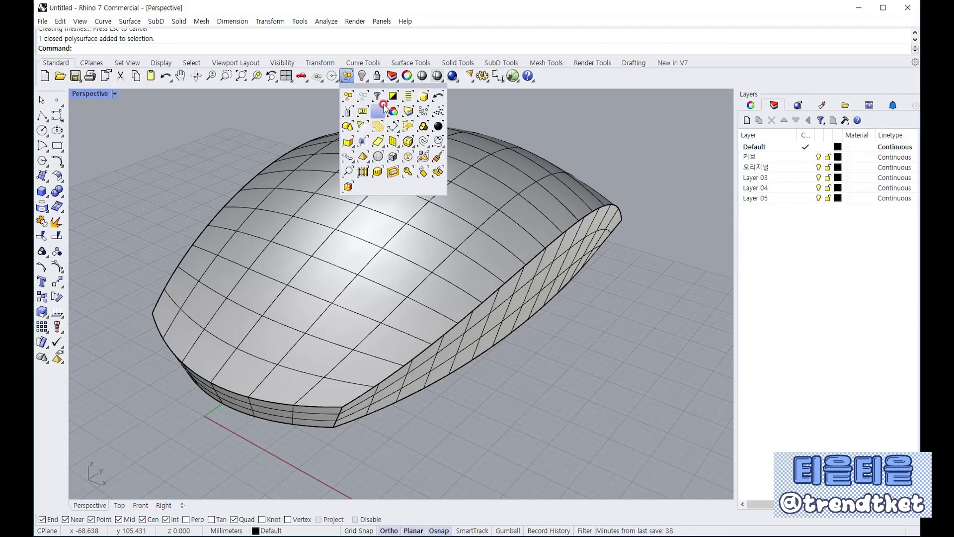
left_click(423, 141)
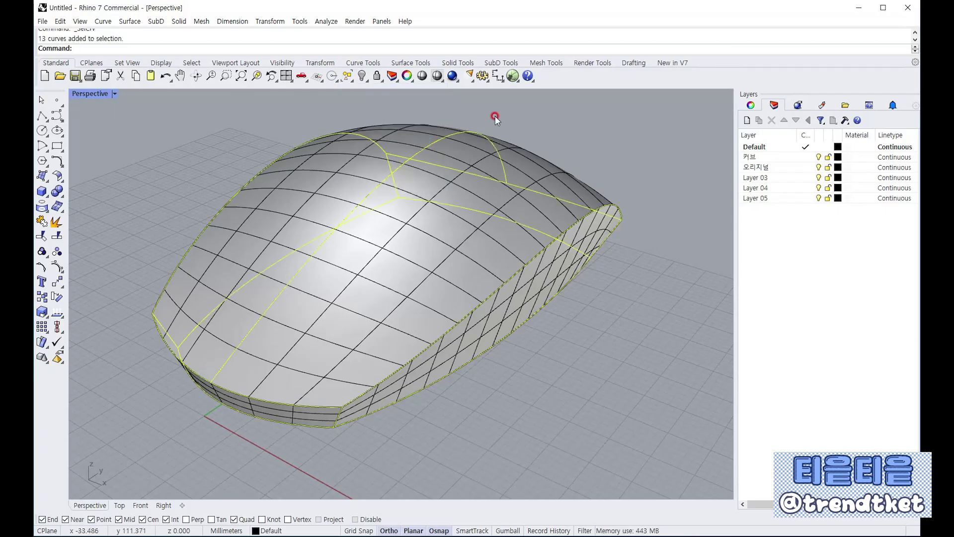
left_click(751, 105)
left_click(838, 157)
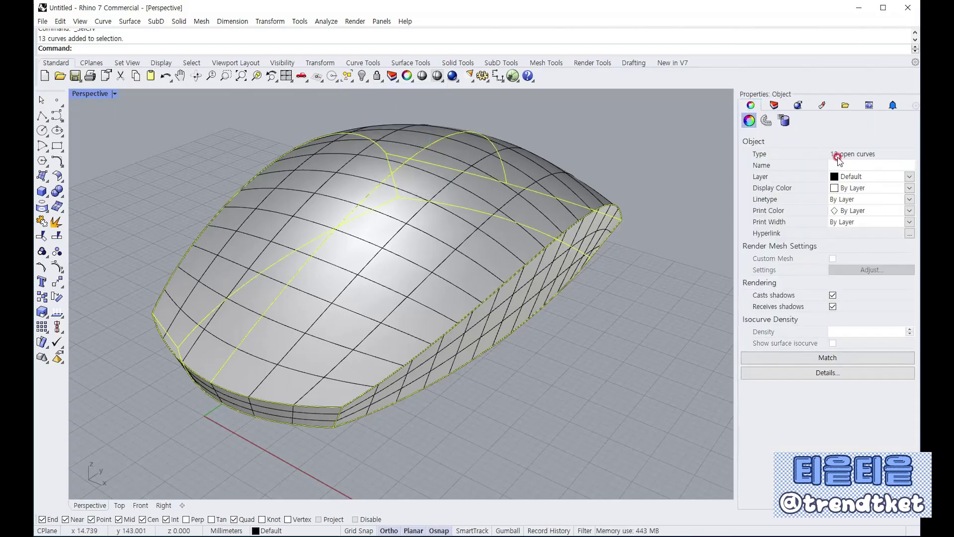
left_click(909, 177)
left_click(879, 196)
left_click(670, 189)
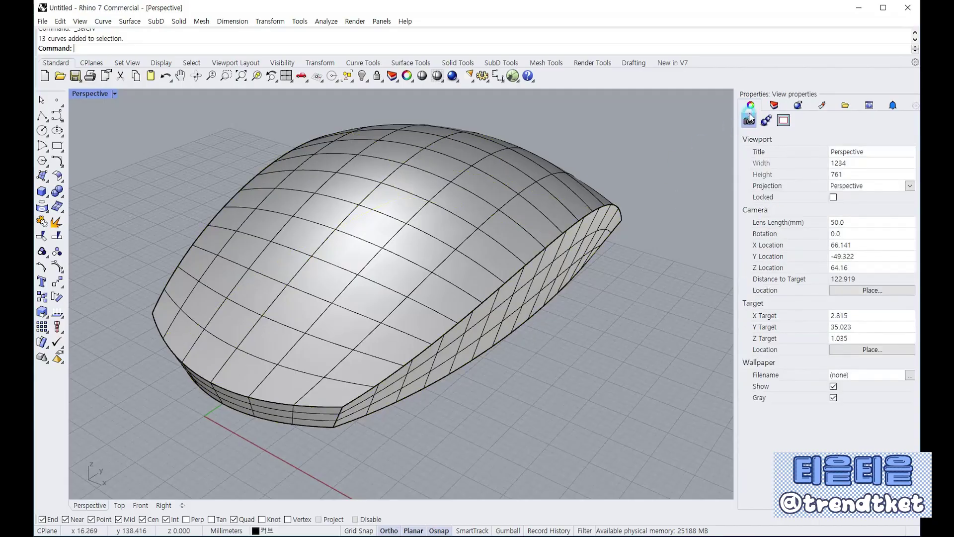
left_click(775, 106)
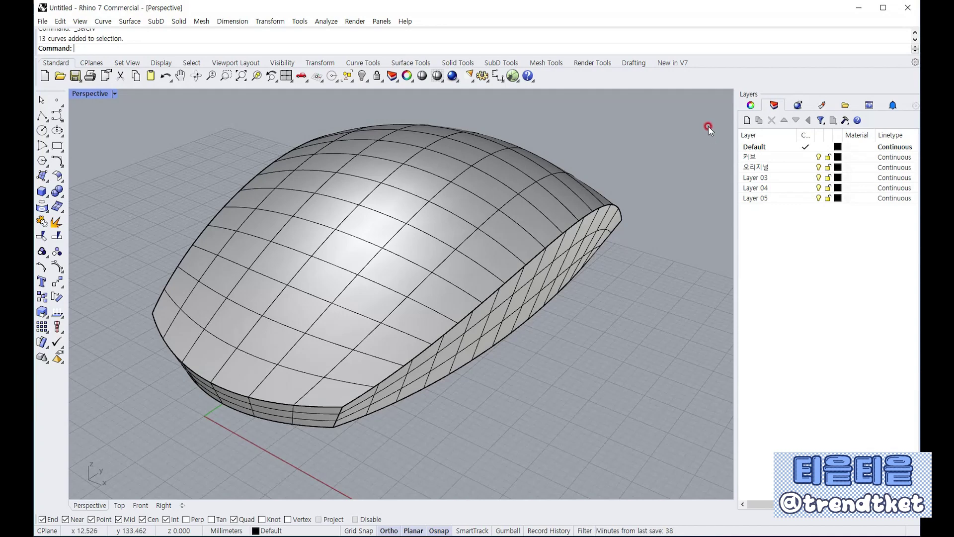
left_click(818, 158)
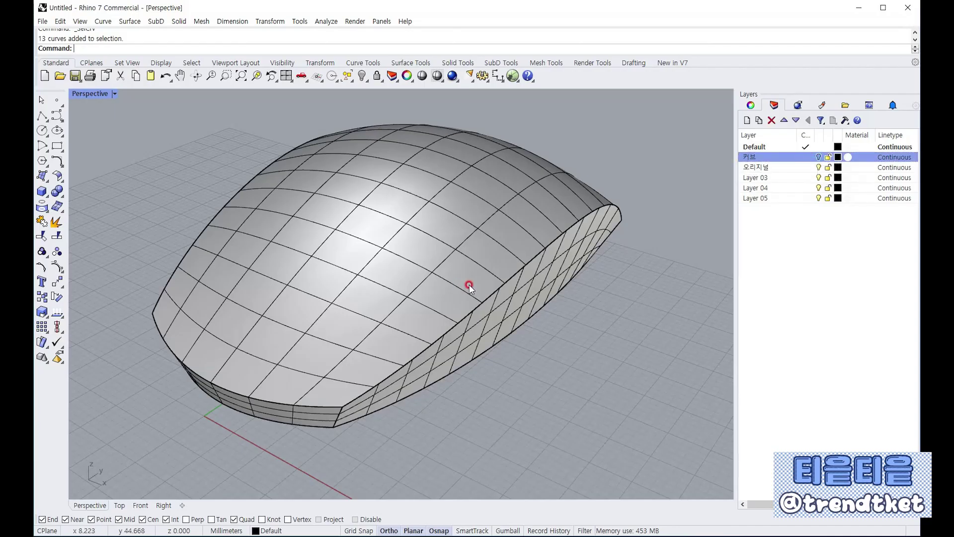
Duplicate the closed mouse body in place by copying and pasting it.
right_click_drag(469, 287, 433, 222)
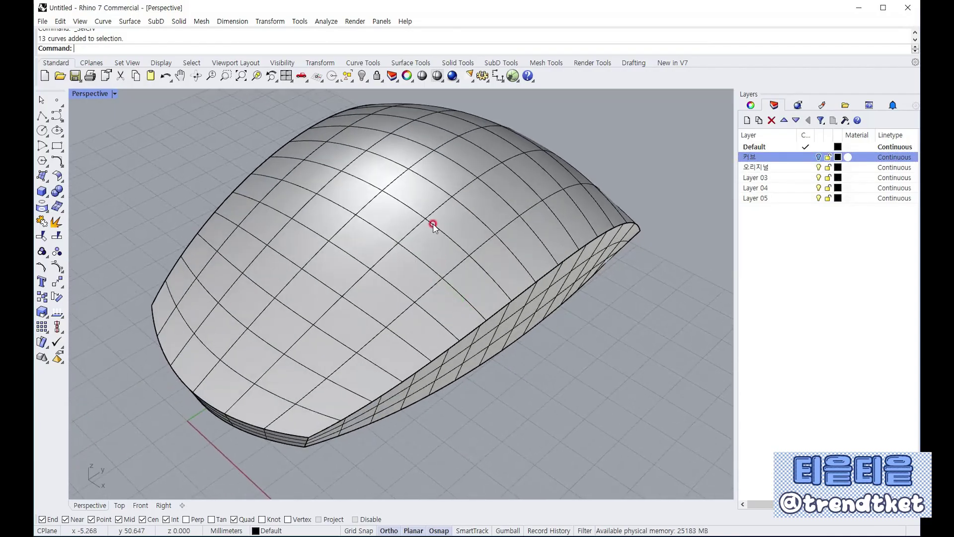
left_click(525, 306)
mouse_move(525, 305)
right_mouse_down()
mouse_move(500, 330)
mouse_move(496, 267)
mouse_move(521, 316)
right_mouse_up()
key("ctrl+c")
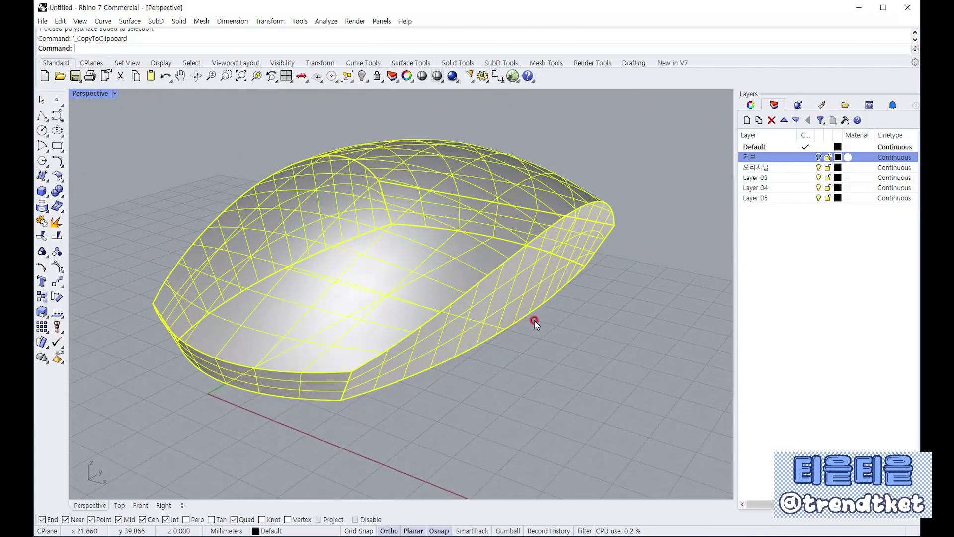
key("ctrl+v")
key("Escape")
Assign one of the two overlapping mouse bodies to the 오리지널 layer and return to the layer list.
left_click(451, 195)
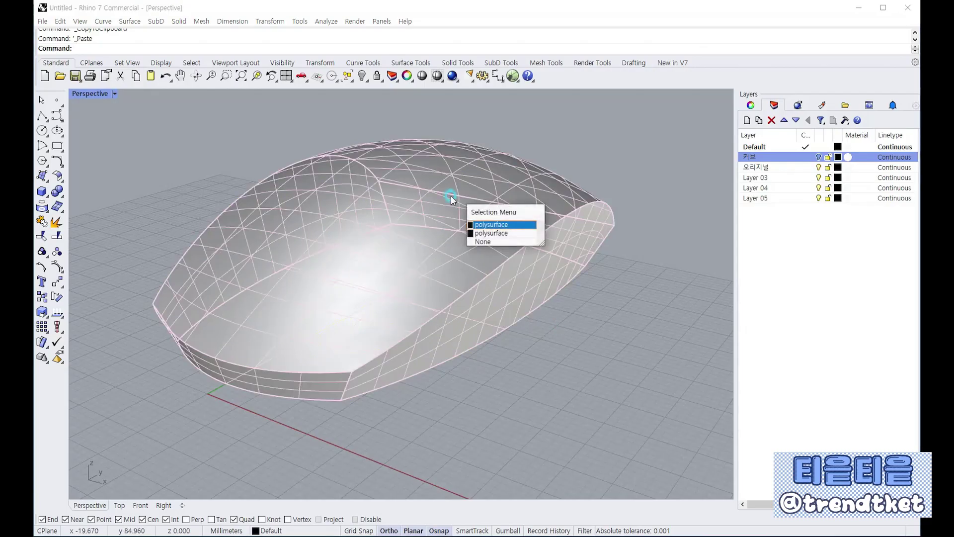
left_click(504, 227)
left_click(751, 105)
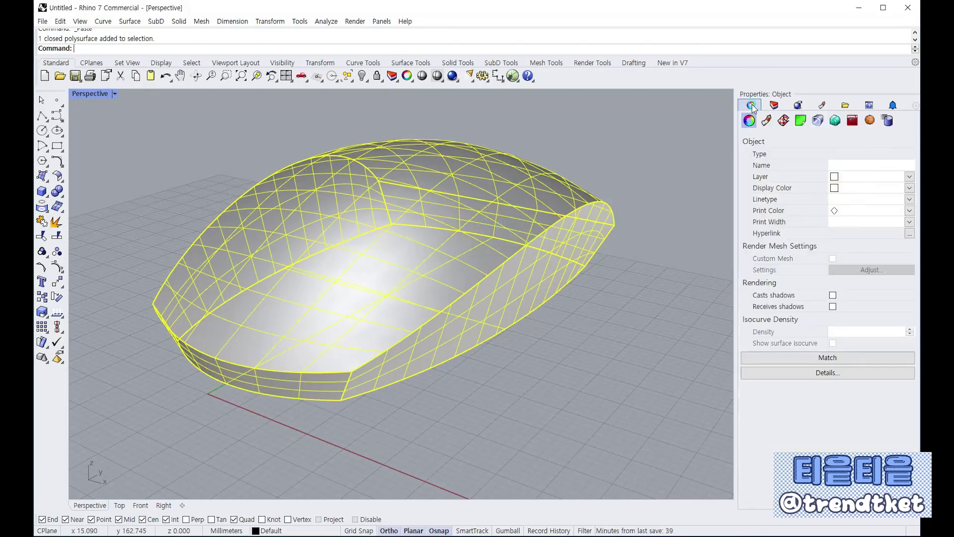
left_click(867, 163)
left_click(907, 177)
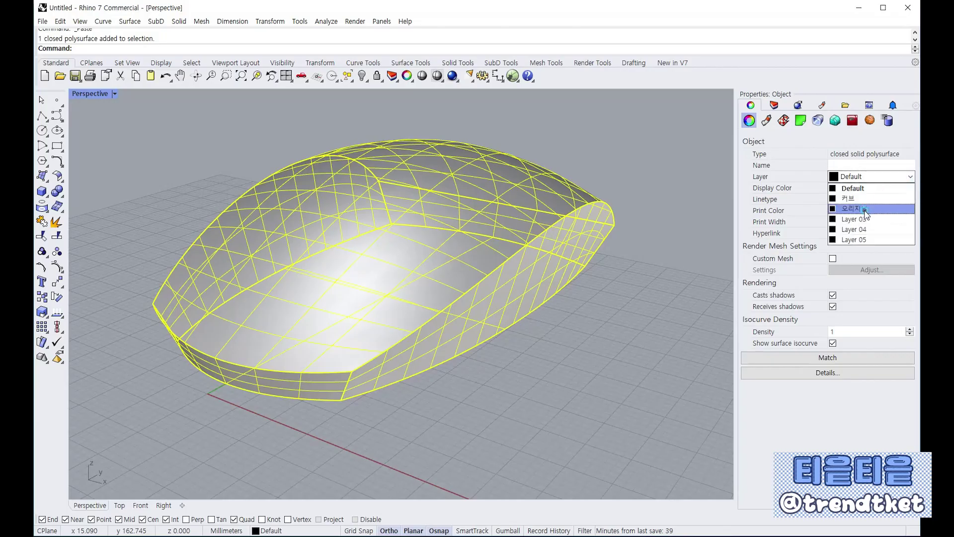
left_click(864, 209)
left_click(649, 164)
left_click(774, 105)
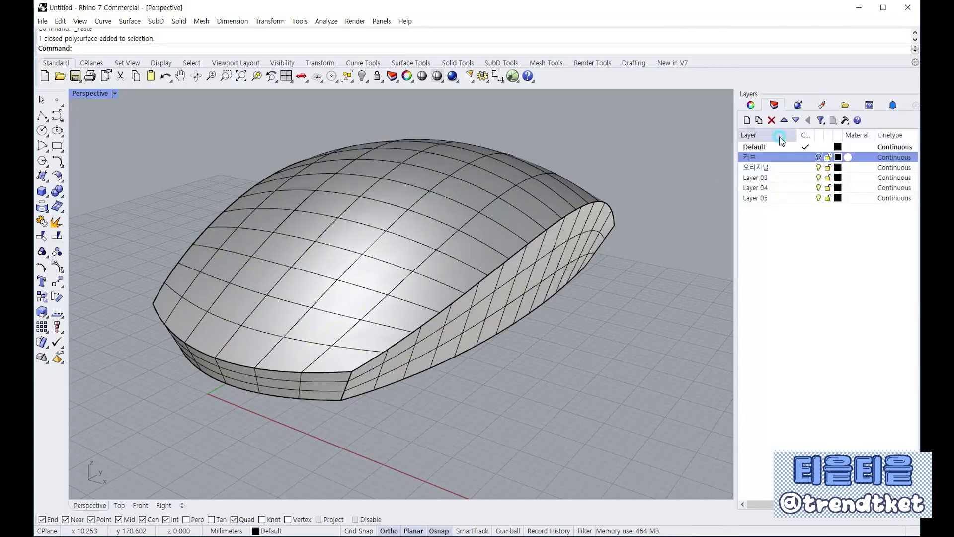
Turn off the 오리지널 layer and check that the working mouse body is still displayed and selectable.
left_click(819, 167)
right_click_drag(632, 295, 617, 268)
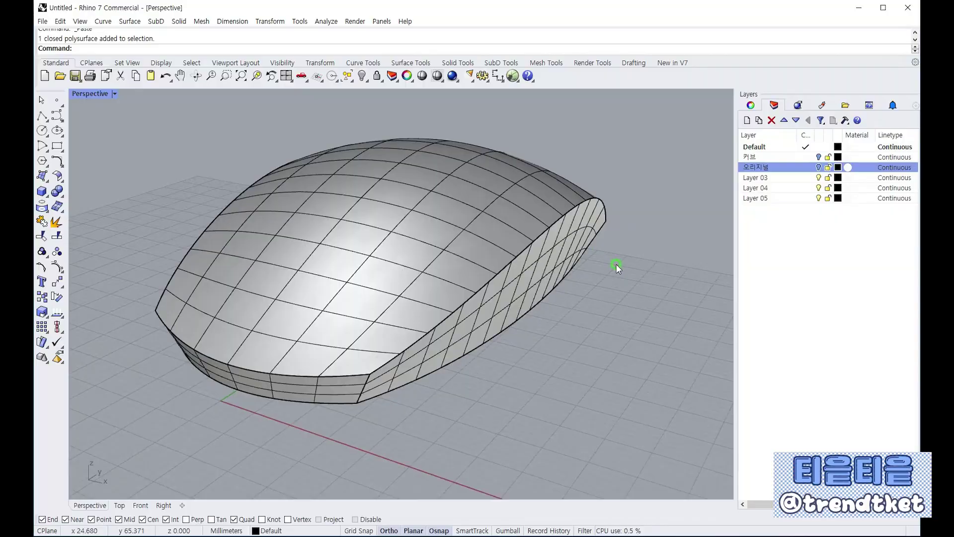
left_click(362, 183)
left_click(215, 149)
right_click_drag(214, 149, 458, 190)
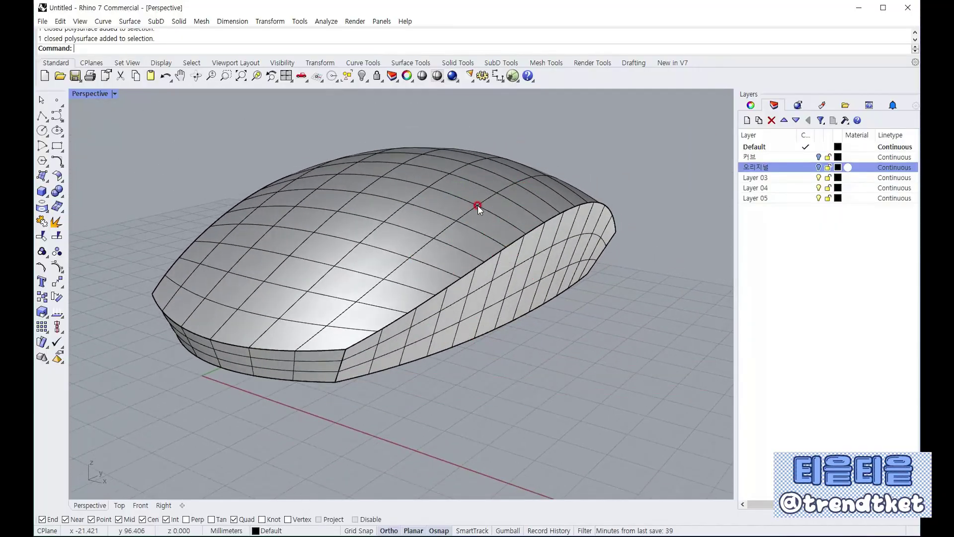
Examine the vertical corner edge at the mouse end near the origin and the top and bottom edges meeting it.
scroll(342, 363, "up", 5)
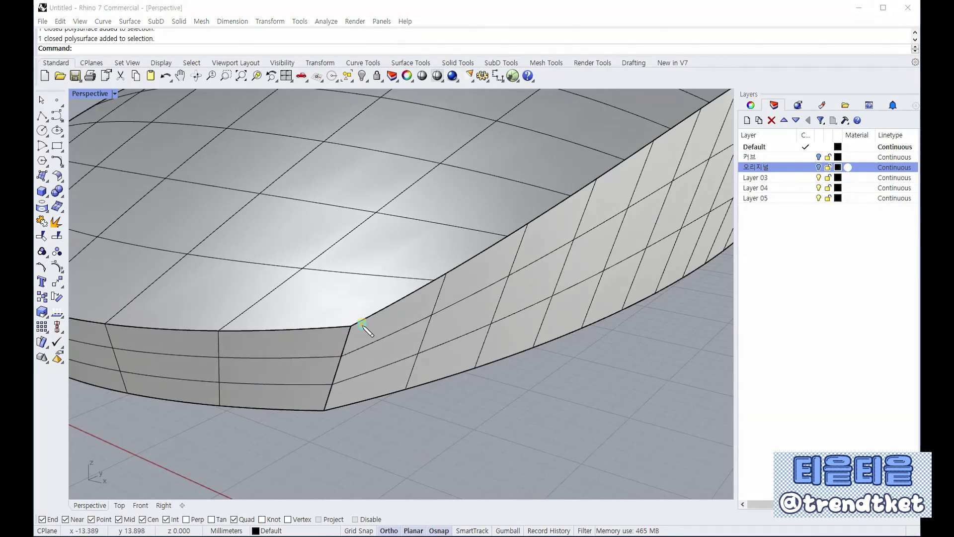
mouse_move(363, 324)
left_mouse_down()
mouse_move(354, 318)
mouse_move(328, 405)
left_mouse_up()
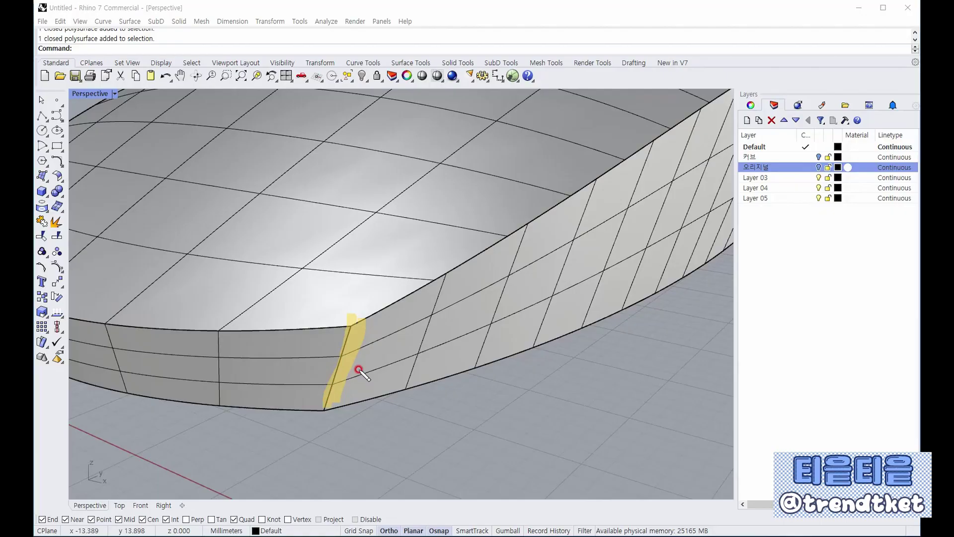
mouse_move(183, 329)
left_mouse_down()
mouse_move(275, 330)
mouse_move(370, 306)
mouse_move(489, 243)
left_mouse_up()
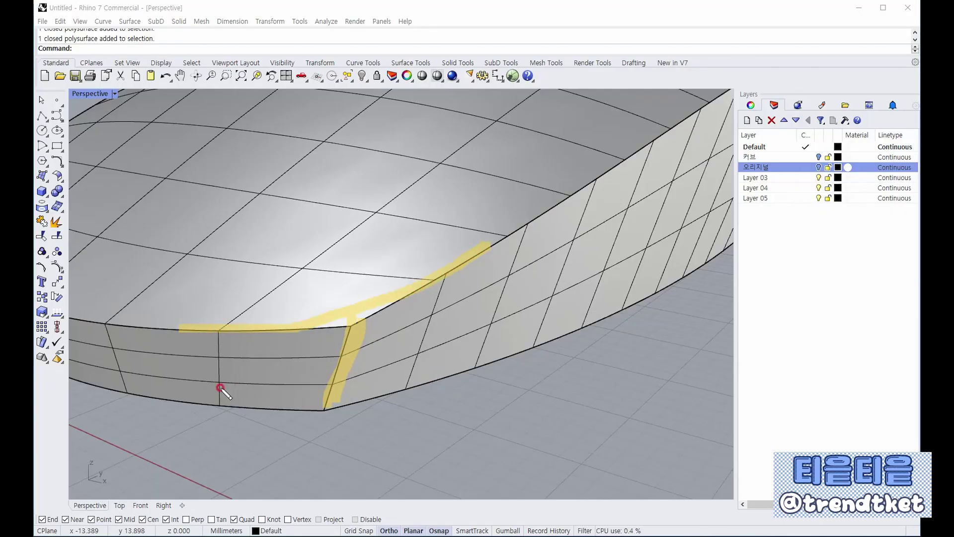
mouse_move(177, 399)
left_mouse_down()
mouse_move(385, 390)
mouse_move(507, 336)
left_mouse_up()
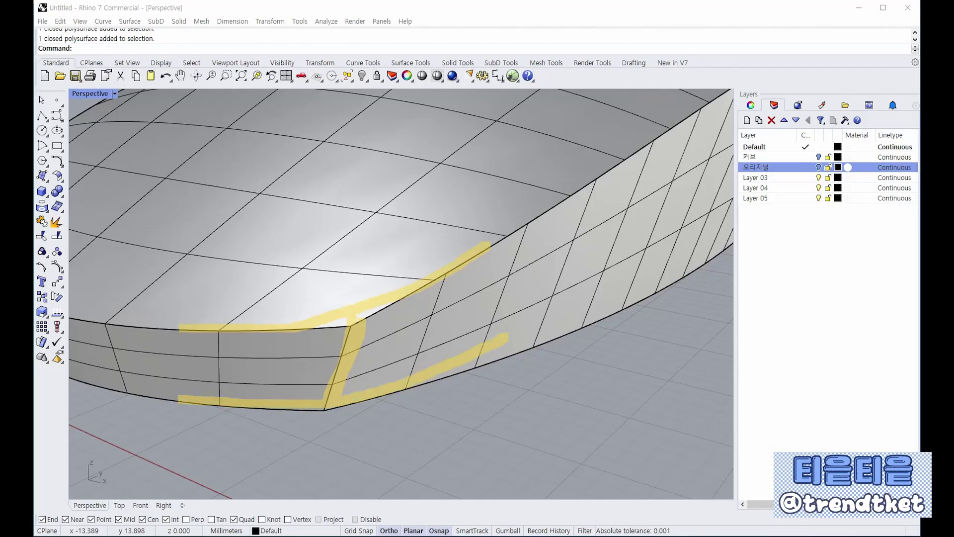
key("Escape")
scroll(282, 344, "down", 11)
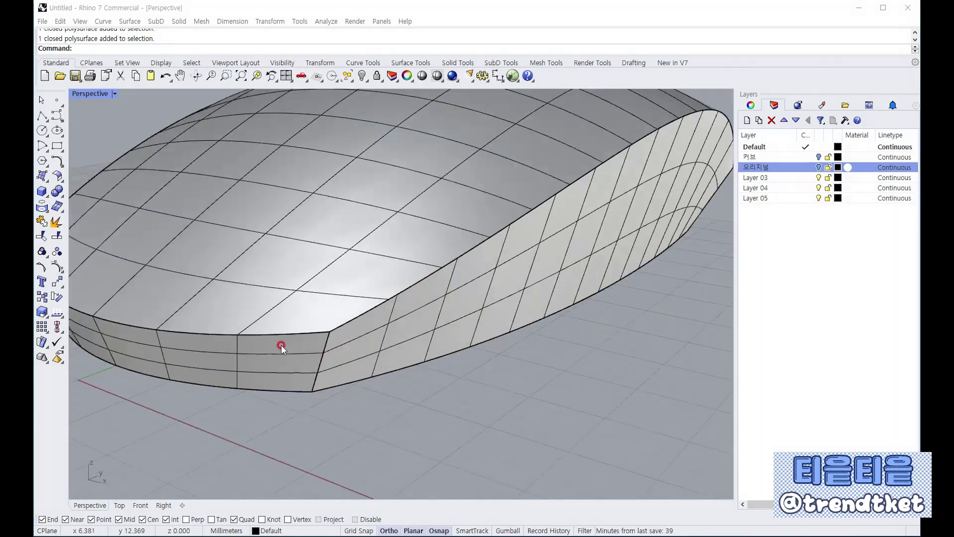
Examine both vertical corners at the end of the mouse away from the origin and their adjoining top and bottom edges.
right_click_drag(451, 294, 271, 303)
scroll(436, 313, "up", 2)
scroll(435, 314, "up", 2)
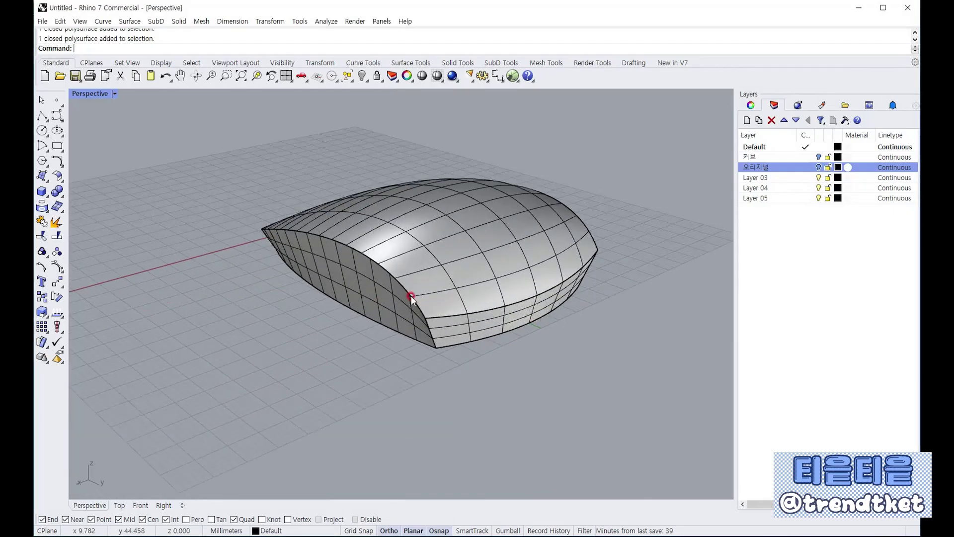
scroll(412, 294, "up", 5)
scroll(96, 297, "down", 4)
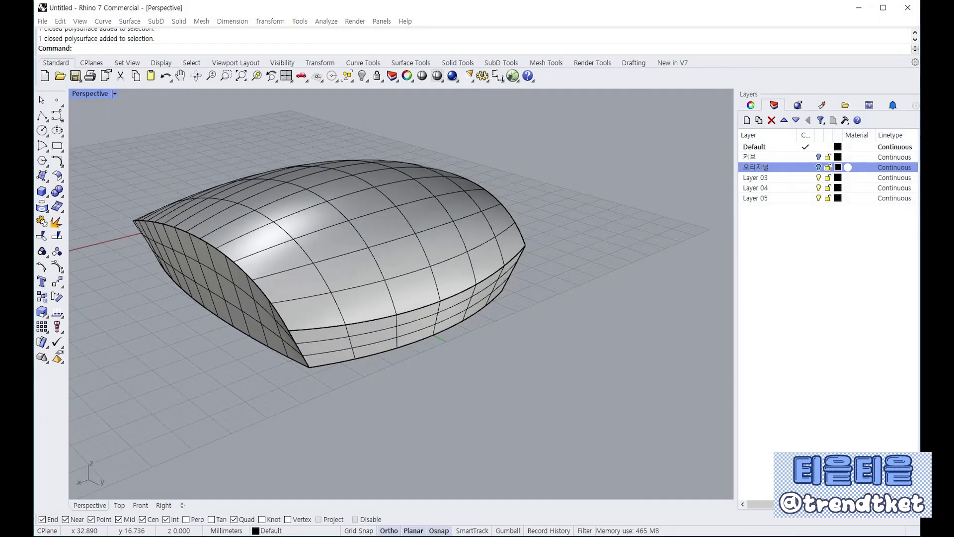
mouse_move(245, 272)
left_mouse_down()
mouse_move(312, 324)
mouse_move(353, 329)
left_mouse_up()
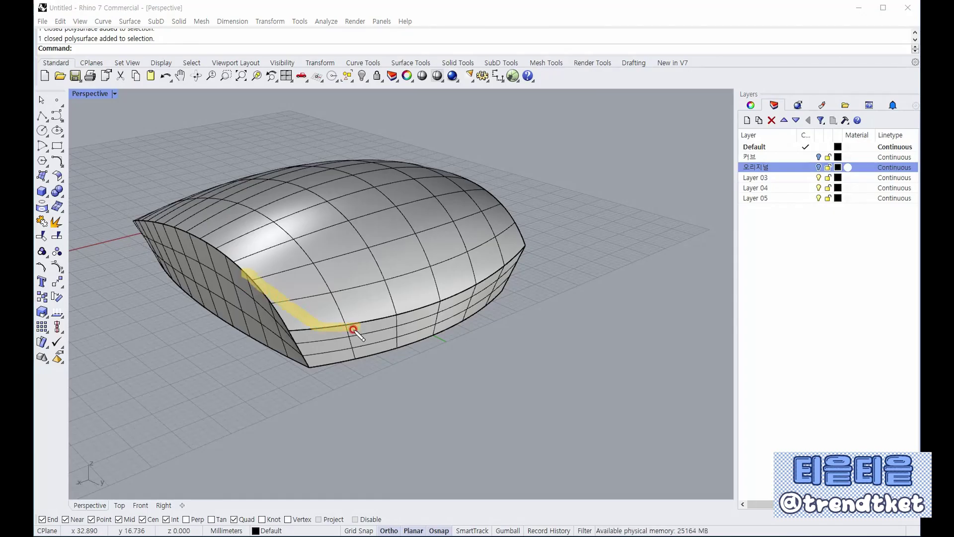
mouse_move(241, 327)
left_mouse_down()
mouse_move(323, 354)
mouse_move(369, 354)
left_mouse_up()
mouse_move(493, 194)
left_mouse_down()
mouse_move(494, 296)
mouse_move(454, 323)
left_mouse_up()
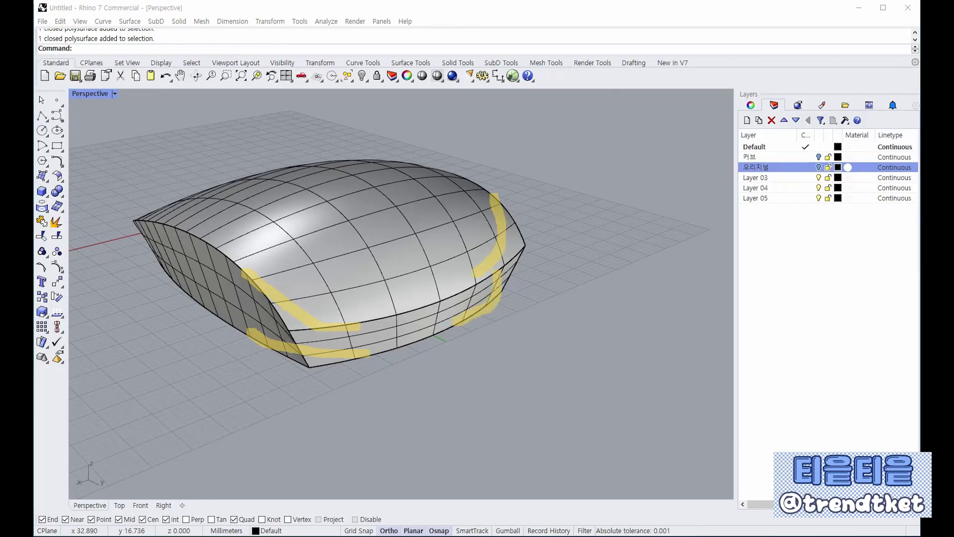
key("Escape")
right_click_drag(196, 353, 457, 318)
scroll(574, 261, "down", 7)
Fillet one vertical corner edge at the mouse end near the origin with a 10 mm radius using FilletEdge.
scroll(517, 291, "up", 9)
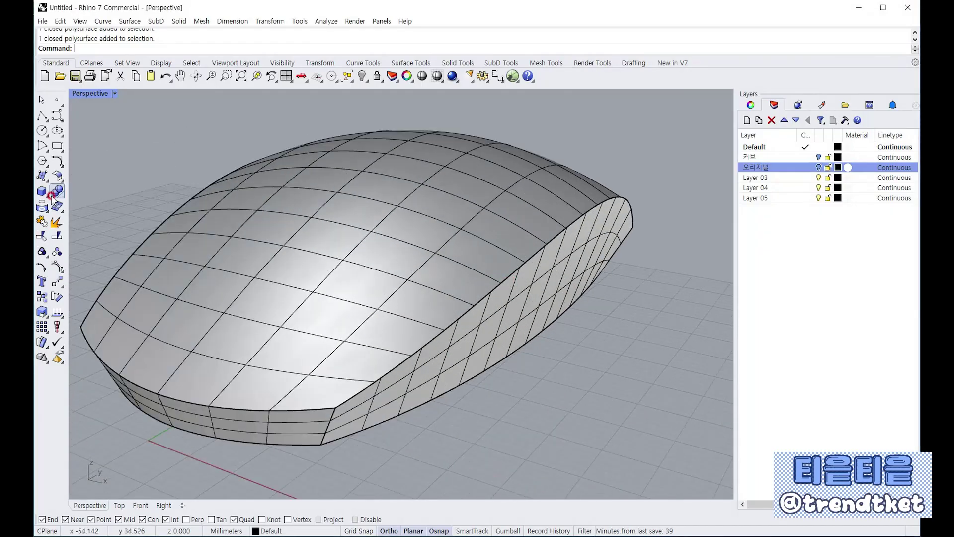
left_click(53, 197)
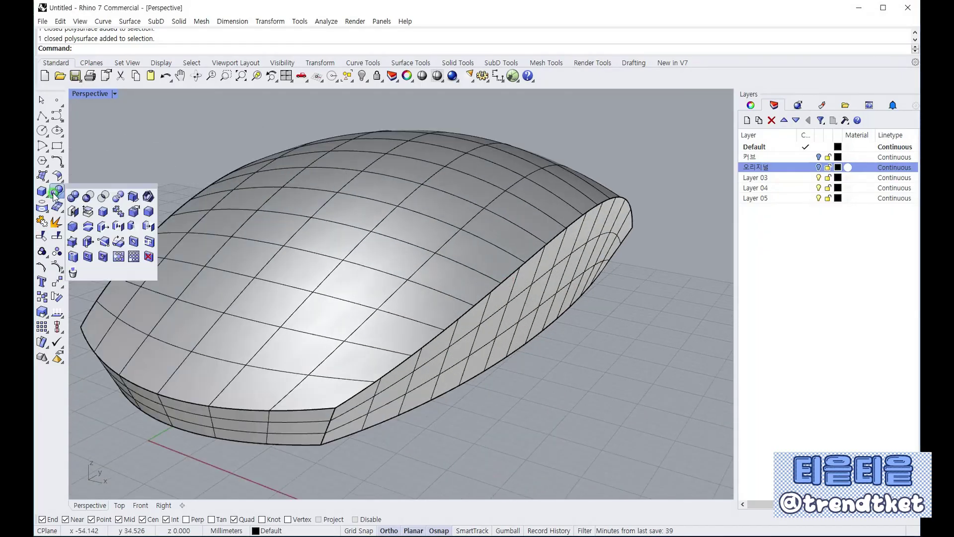
left_click(151, 213)
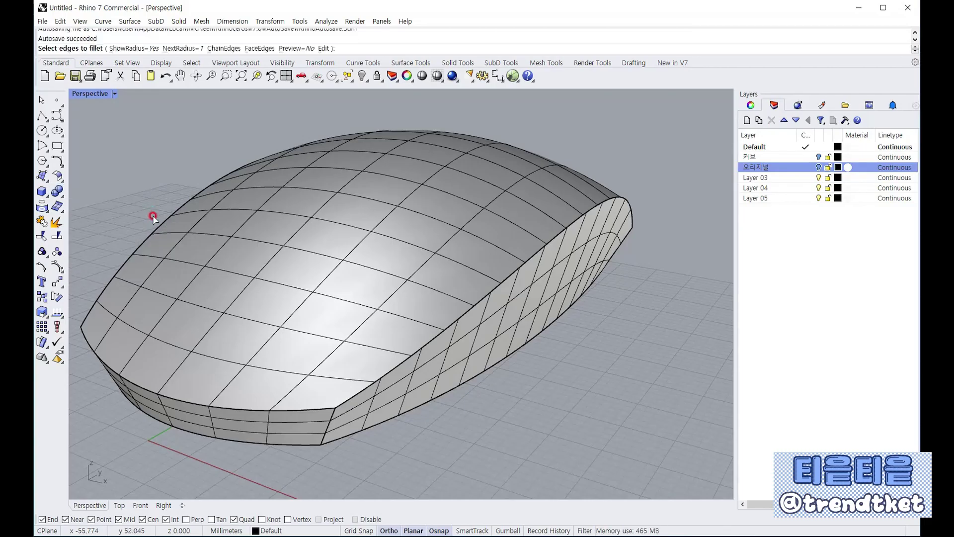
scroll(426, 260, "down", 2)
scroll(316, 255, "up", 2)
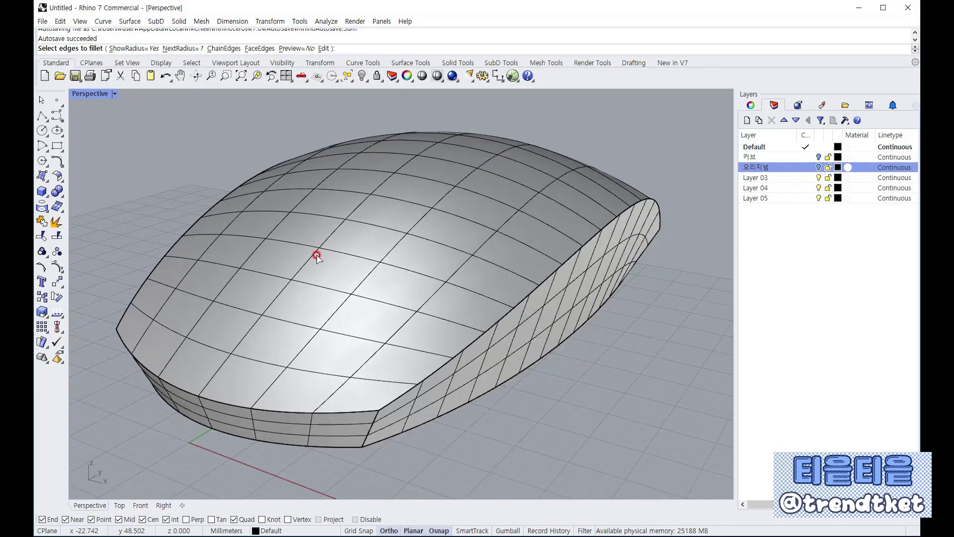
scroll(520, 277, "down", 1)
scroll(451, 277, "up", 1)
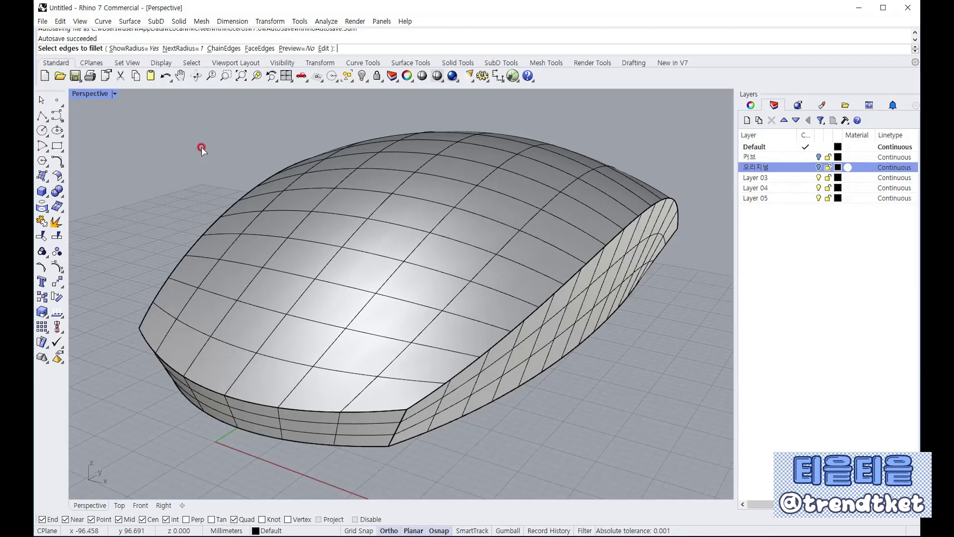
type("0")
key("Return")
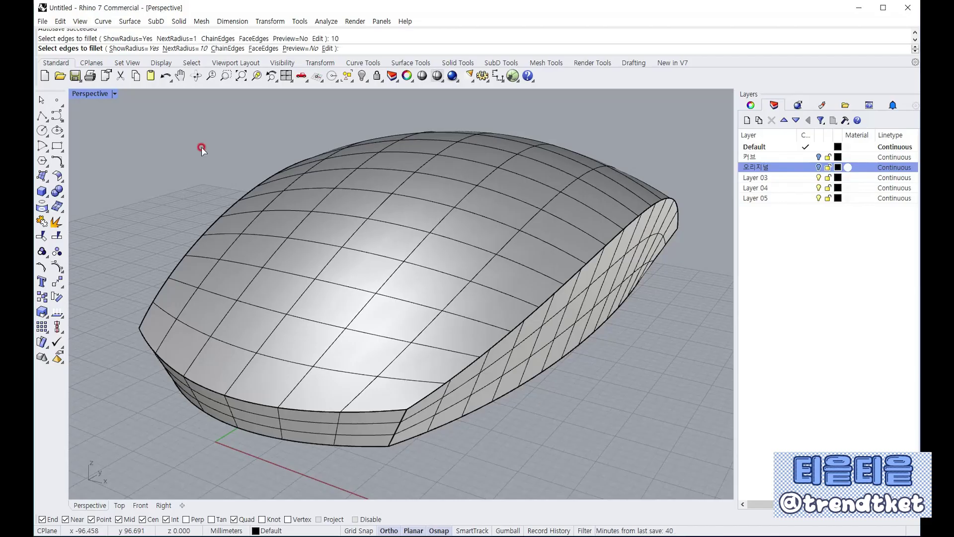
left_click(401, 422)
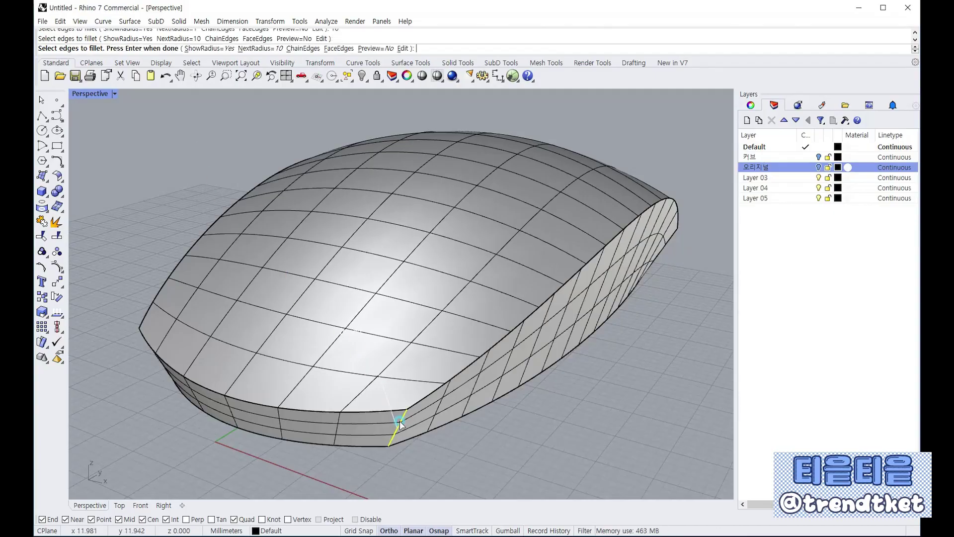
scroll(403, 463, "up", 2)
key("Return")
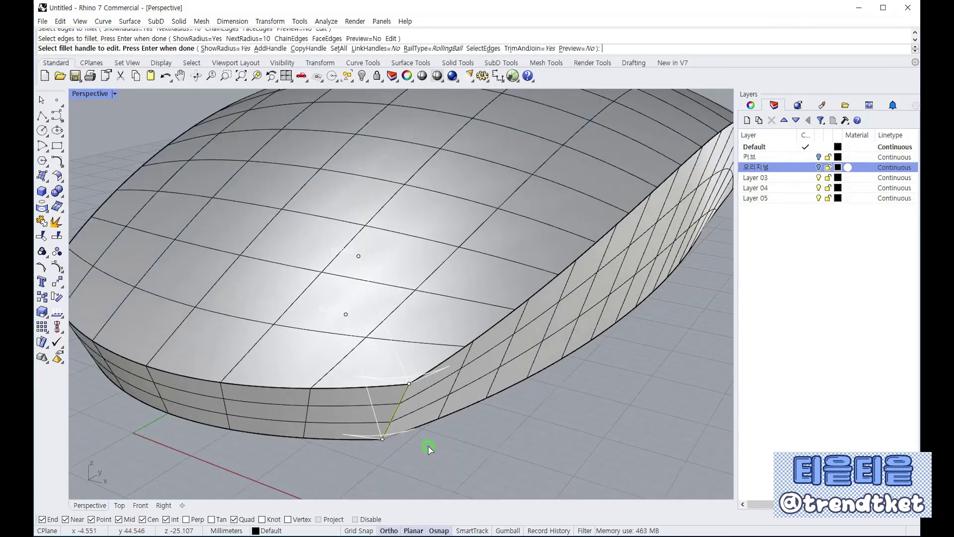
key("Return")
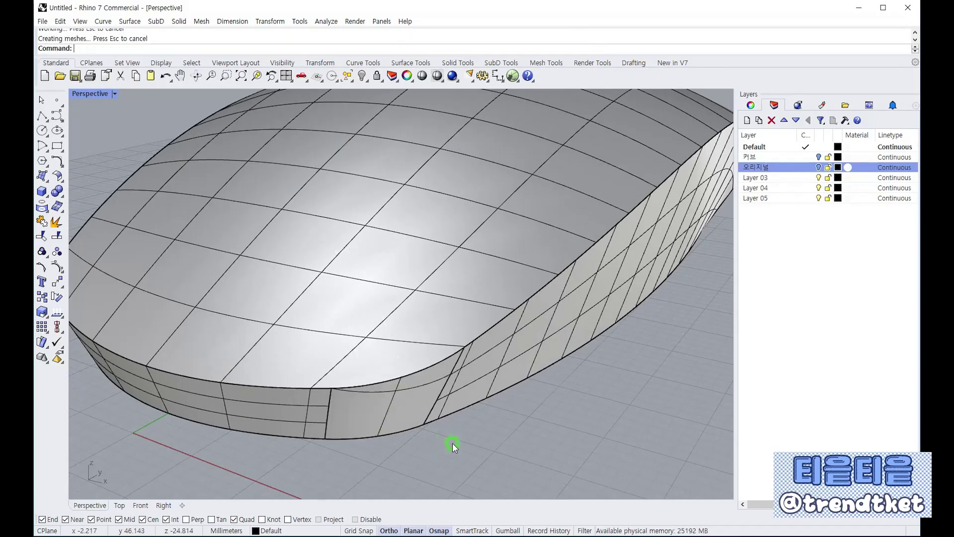
Fillet the other vertical corner edge at the same end of the mouse with the same 10 mm radius.
right_click_drag(452, 443, 461, 416)
scroll(282, 359, "up", 7)
right_click(267, 347)
left_click(267, 347)
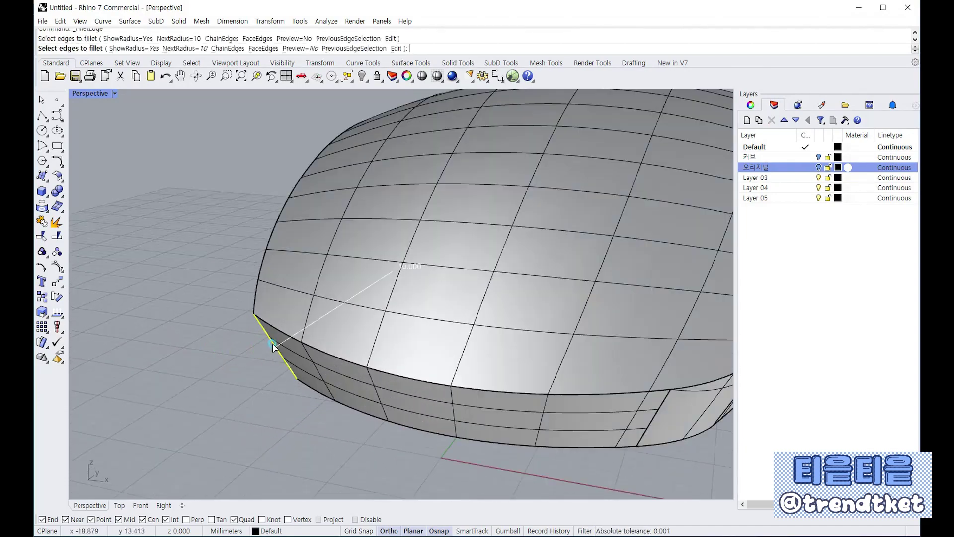
right_click(198, 343)
right_click(198, 339)
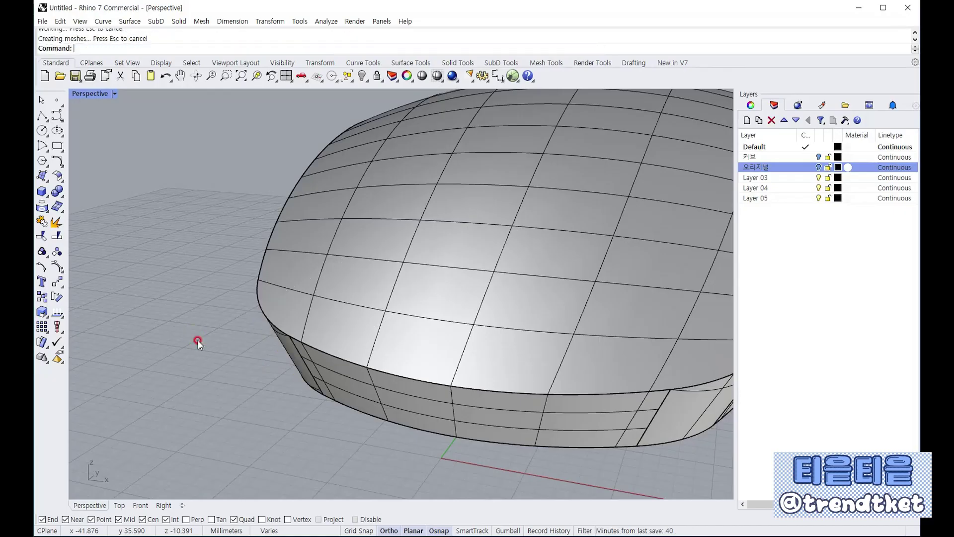
Try to fillet one vertical corner edge at the end away from the origin with a 30 mm radius.
scroll(197, 339, "down", 5)
right_click_drag(215, 341, 395, 325)
scroll(368, 307, "up", 5)
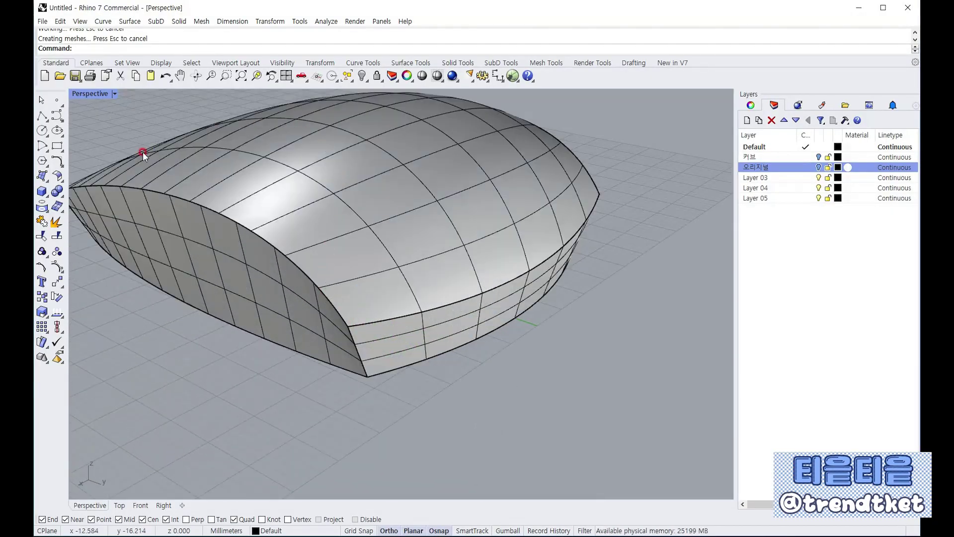
left_click(58, 191)
left_click(148, 210)
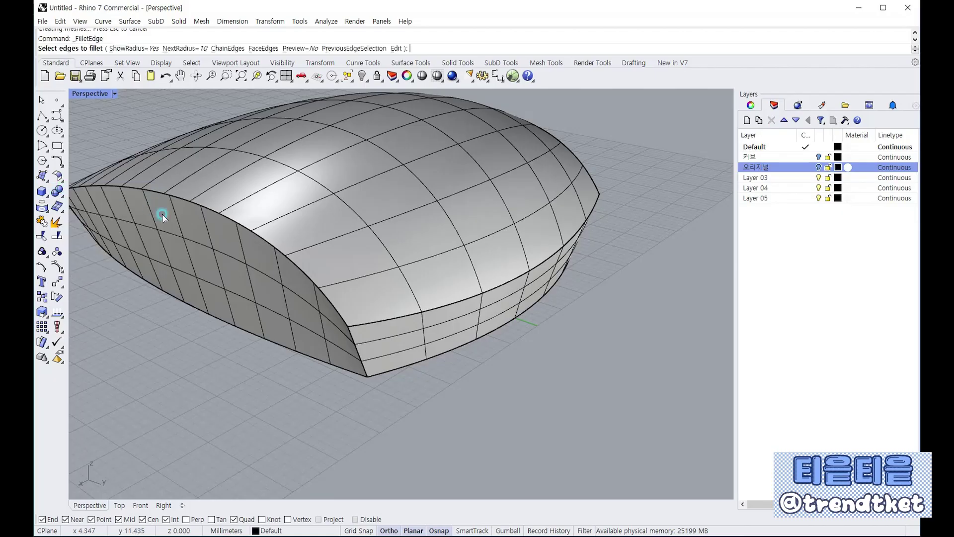
key("Return")
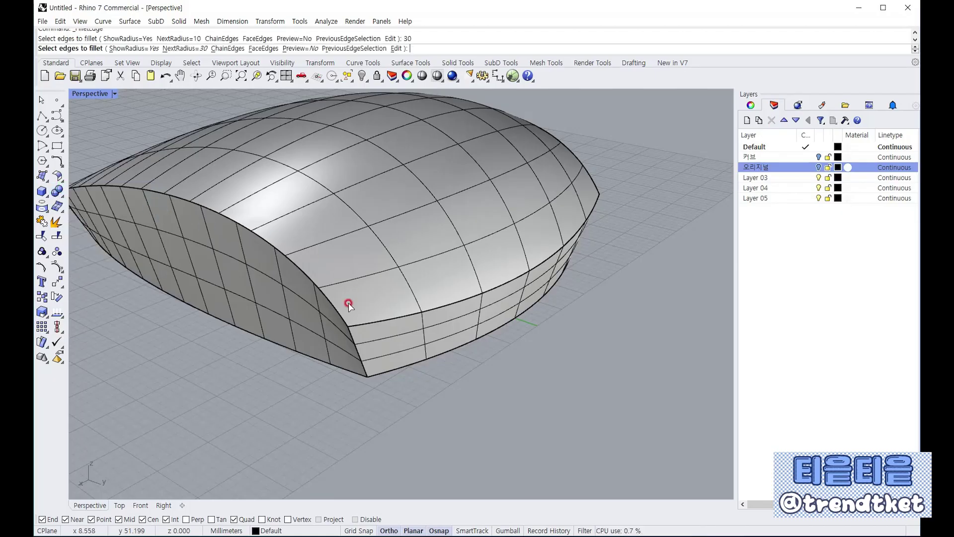
left_click(351, 334)
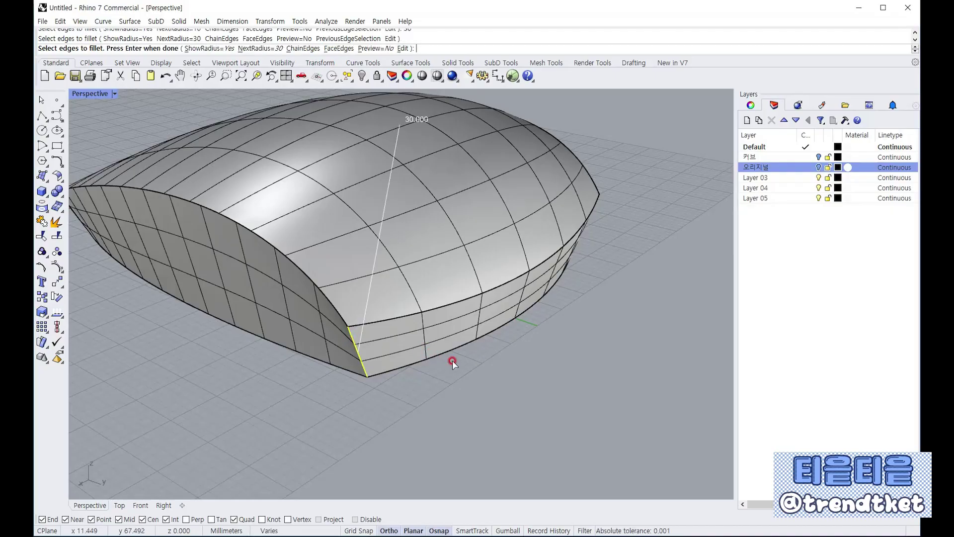
key("Return")
right_click_drag(476, 291, 478, 329)
right_click(478, 326)
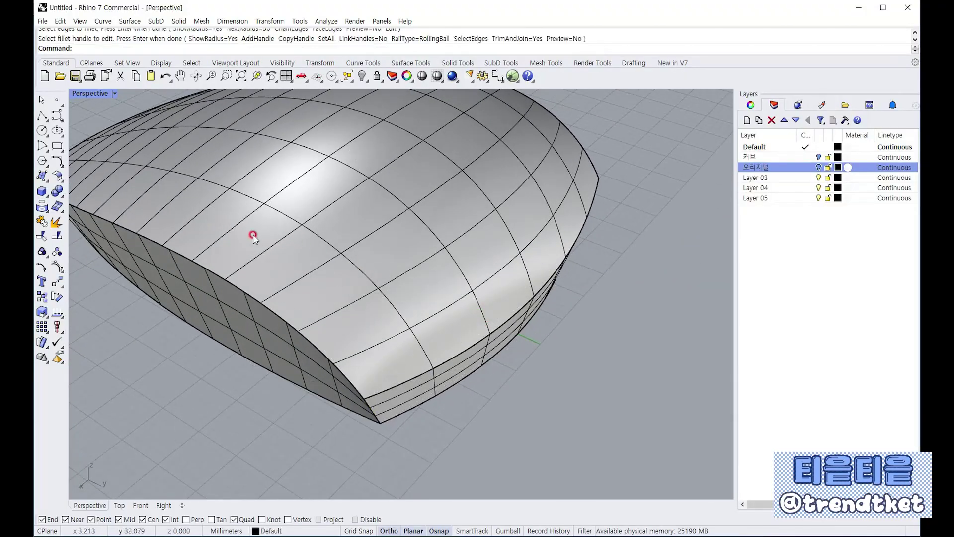
Fillet the vertical corner edge at the end away from the origin with a 15 mm radius.
left_click(52, 191)
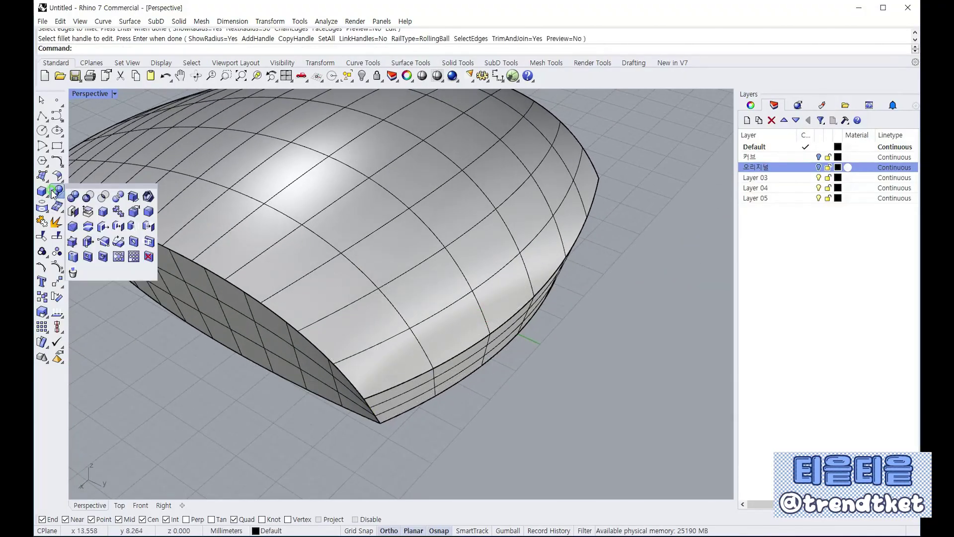
left_click(148, 211)
type("1")
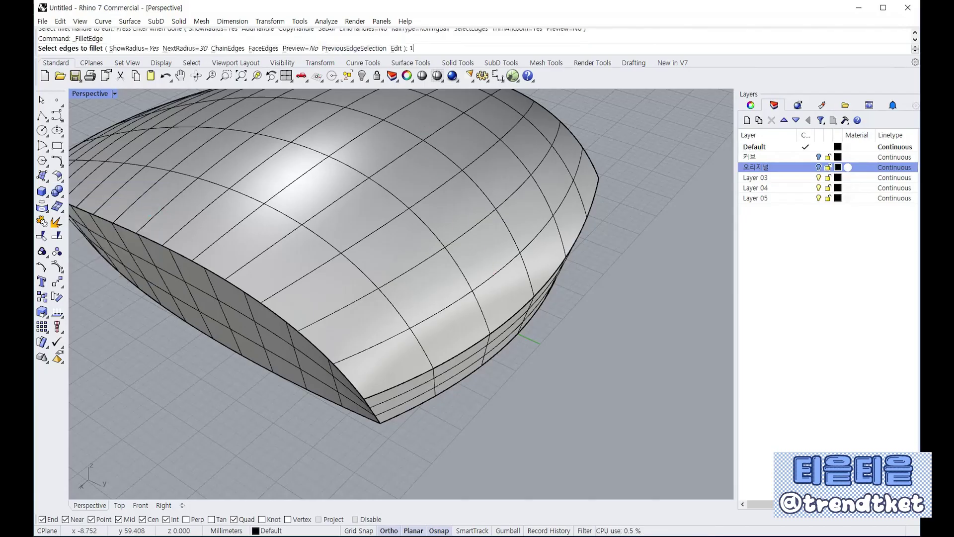
type("5")
key("Return")
left_click(370, 406)
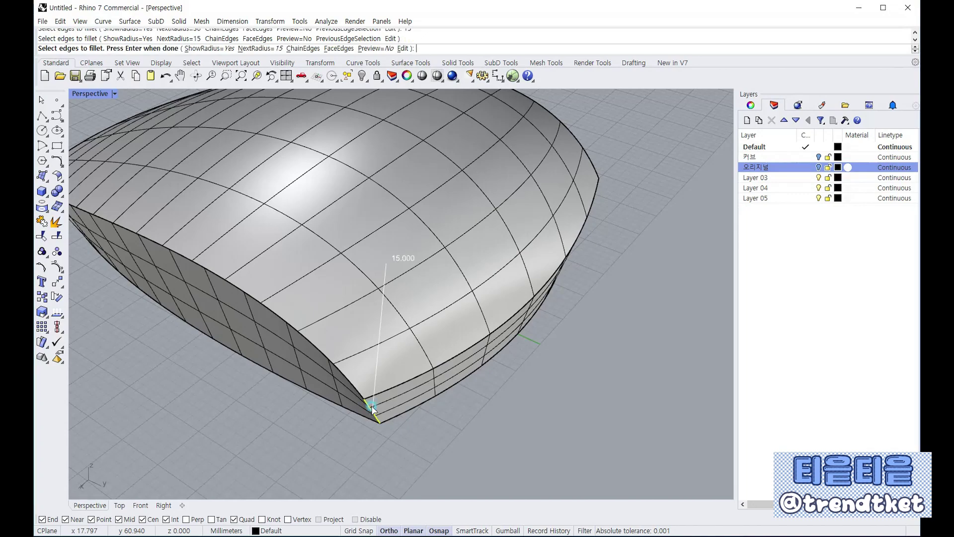
right_click(436, 413)
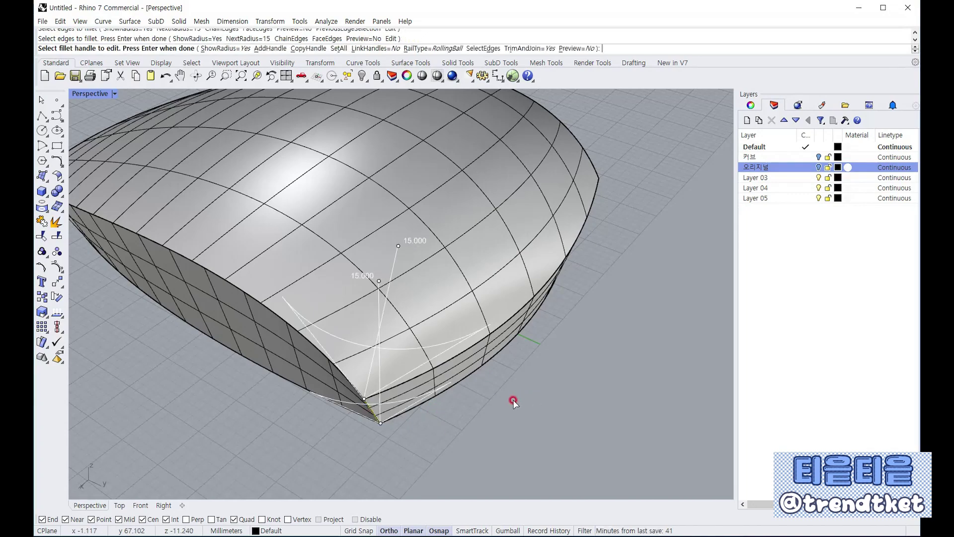
right_click_drag(513, 400, 161, 364)
right_click(332, 387)
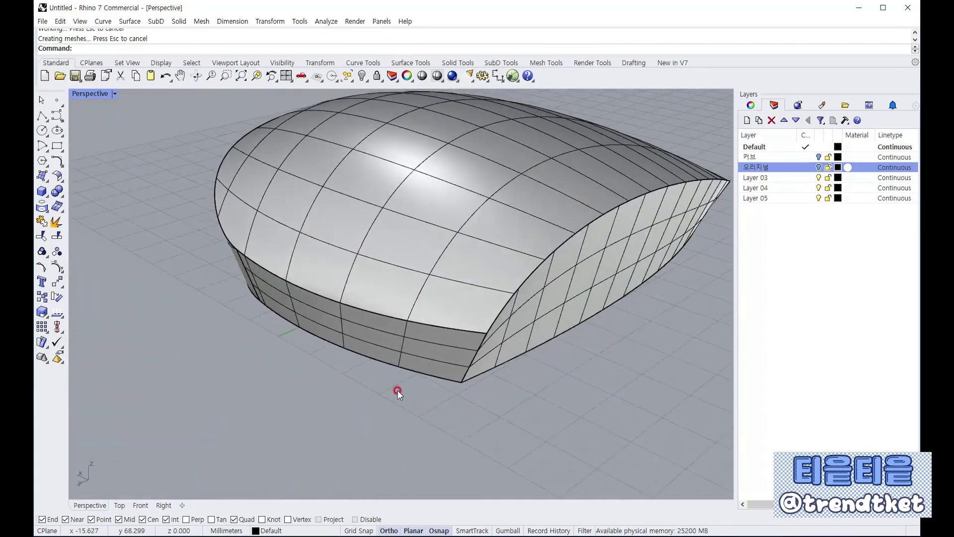
Repeat the 15 mm edge fillet on the remaining unfilleted vertical corner of the mouse body.
right_click(397, 390)
left_click(476, 350)
right_click(532, 389)
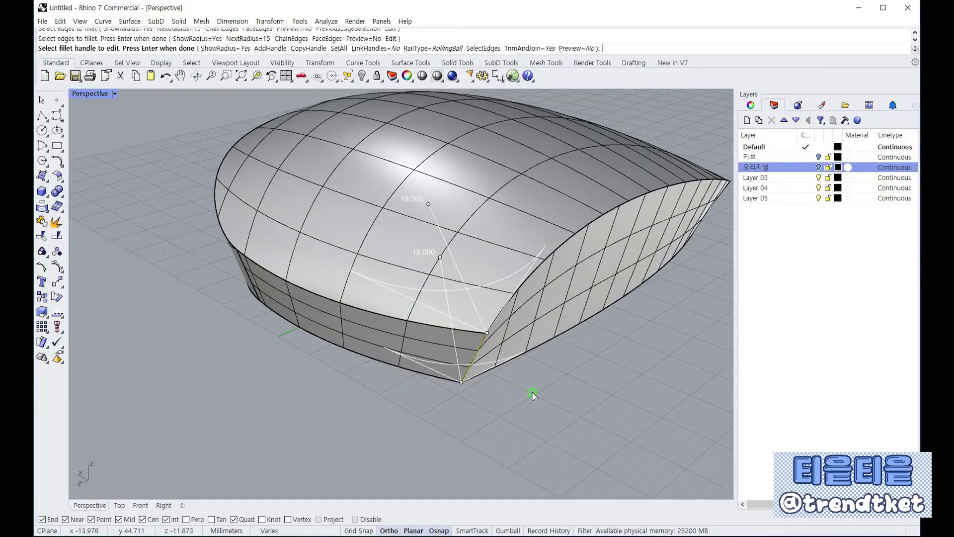
right_click(533, 392)
View the whole filleted body, then switch to the image viewer and examine the top edge of the reference mouse.
right_click_drag(532, 391, 323, 271)
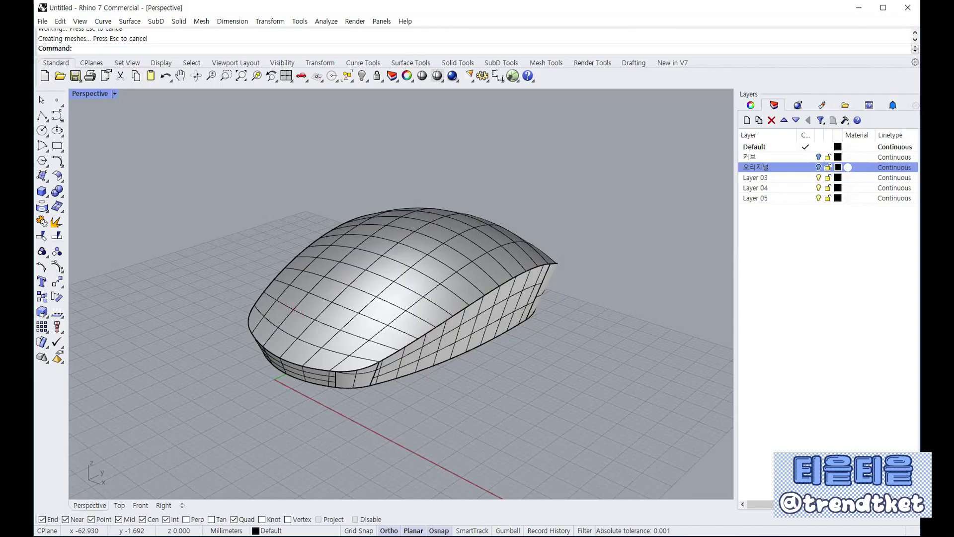
left_click_drag(0, 30, 368, 45)
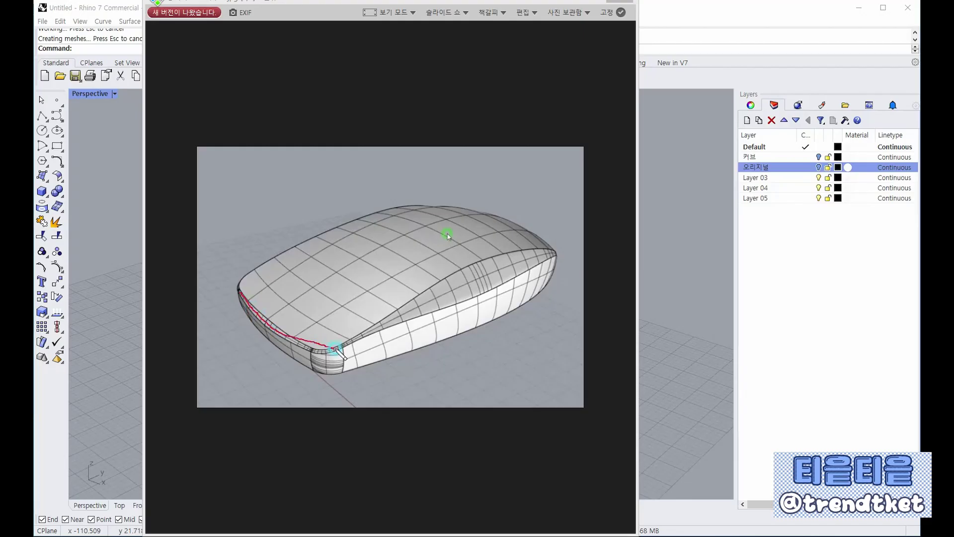
Trace the reference mouse's side top edge, return to the model, and examine the body's top edge around the origin end and side.
mouse_move(335, 347)
left_mouse_down()
mouse_move(502, 266)
mouse_move(542, 258)
mouse_move(388, 326)
mouse_move(315, 342)
mouse_move(237, 297)
mouse_move(299, 347)
mouse_move(479, 271)
left_mouse_up()
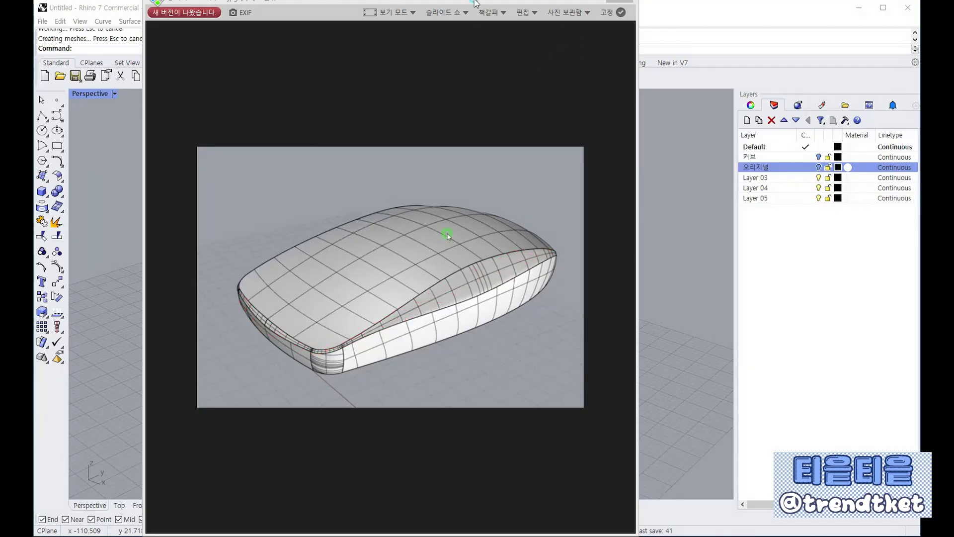
key("Escape")
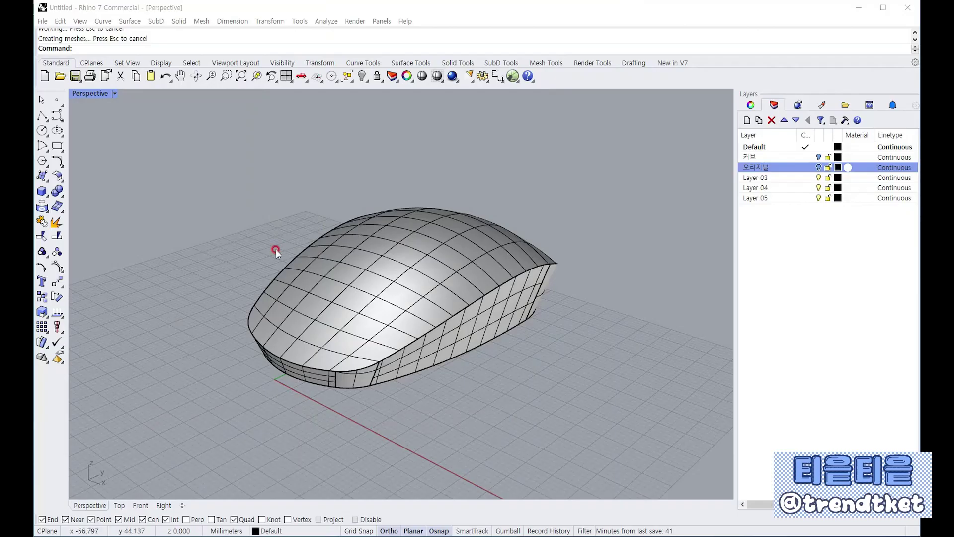
right_click_drag(292, 265, 368, 392)
scroll(368, 391, "up", 6)
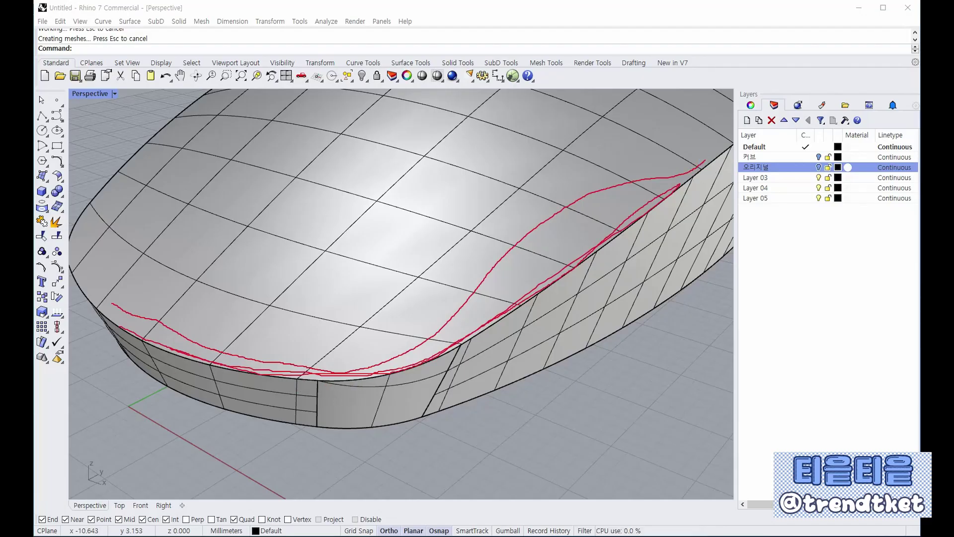
scroll(360, 392, "down", 5)
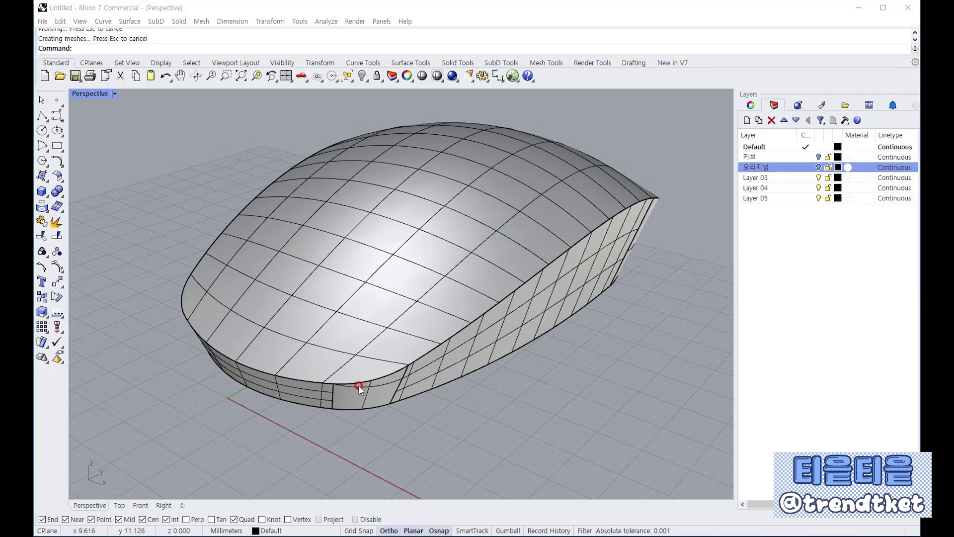
scroll(359, 385, "down", 2)
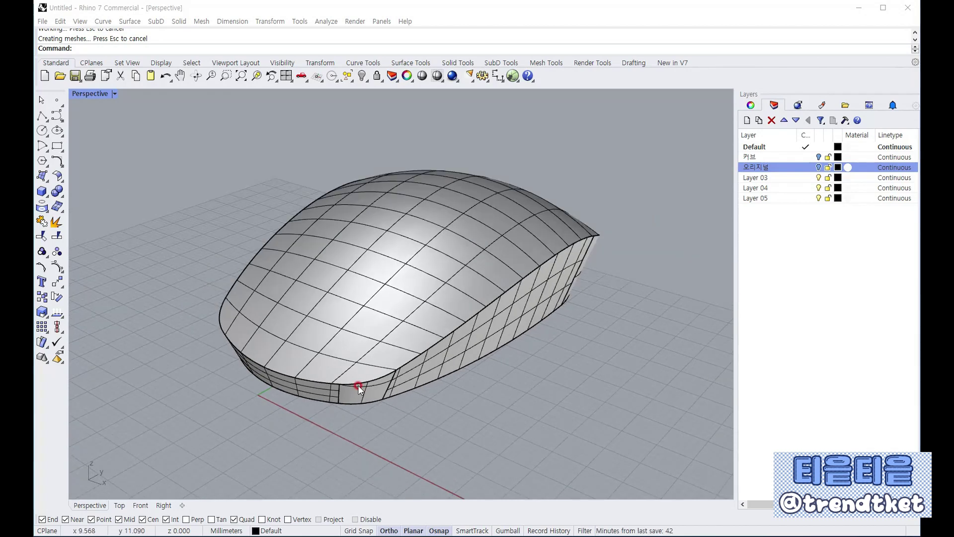
scroll(401, 307, "up", 2)
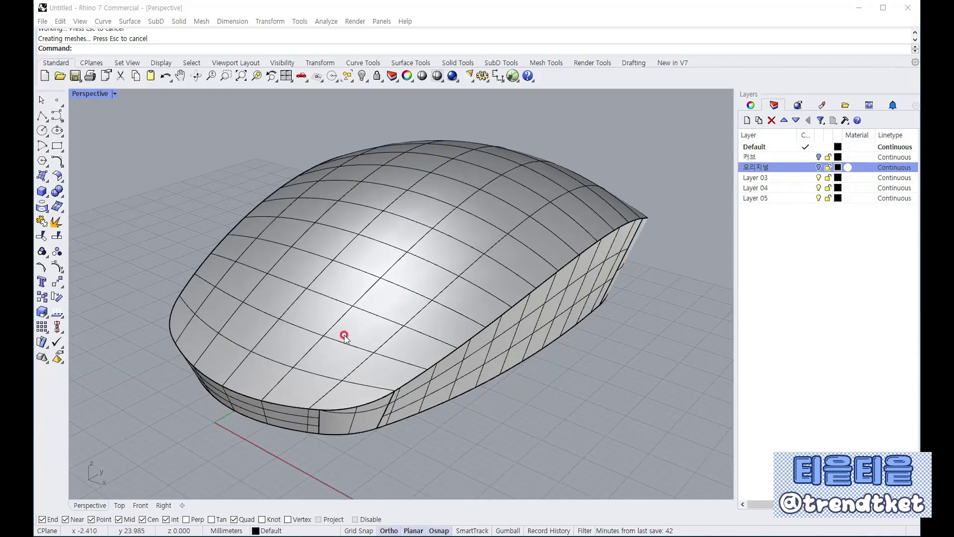
scroll(345, 335, "up", 2)
scroll(345, 335, "down", 2)
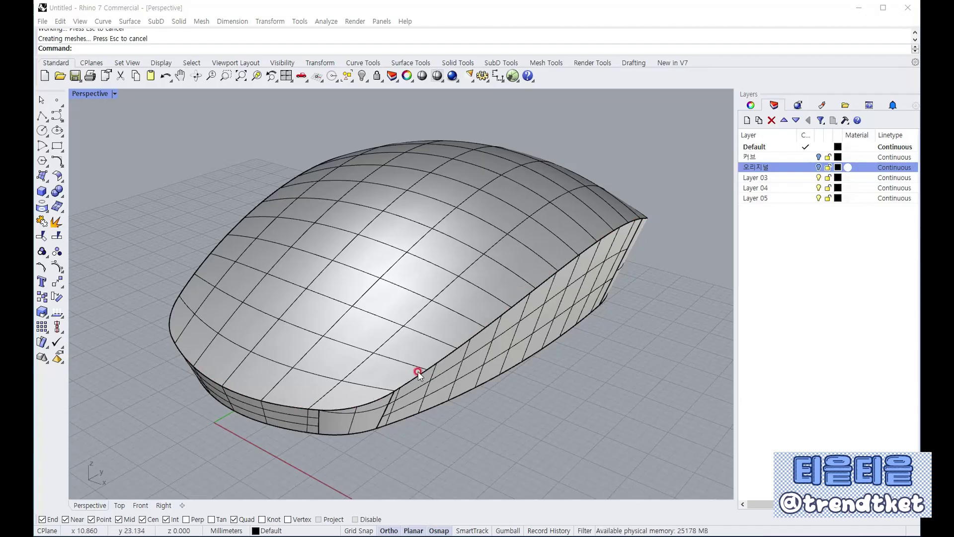
left_click(213, 380)
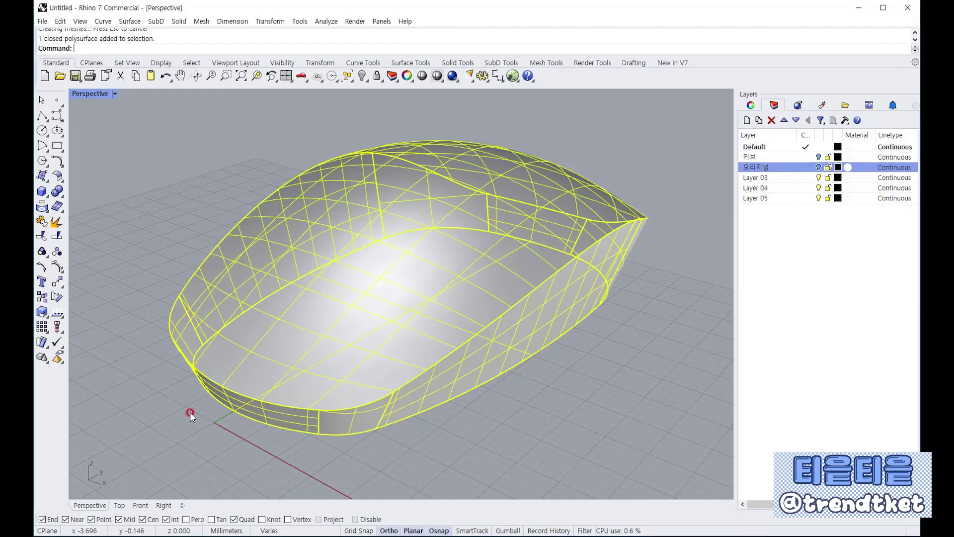
left_click(190, 413)
left_click(213, 380)
left_click(155, 407)
scroll(153, 314, "up", 3)
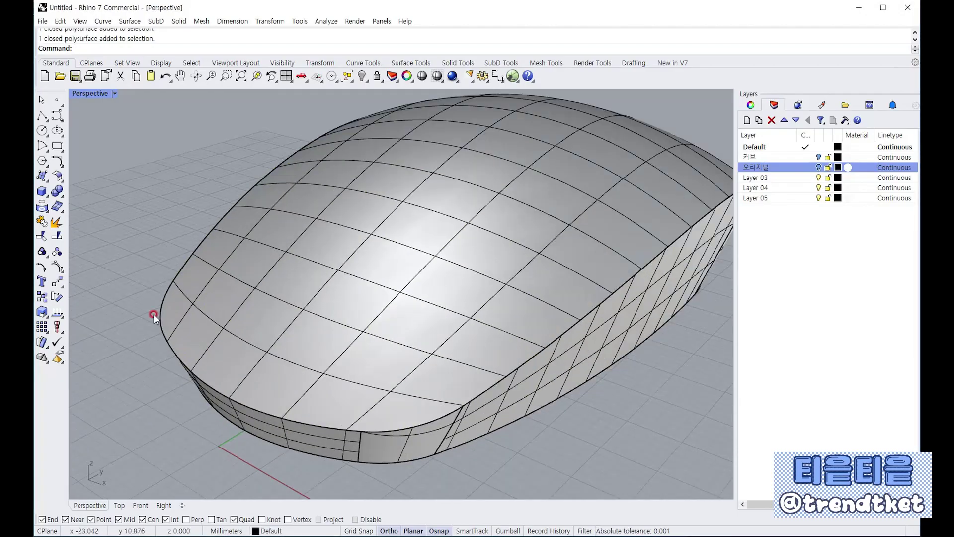
Start Duplicate Edge and pick the top edges of the origin end, its adjoining rounded corner and the long side.
left_click(44, 209)
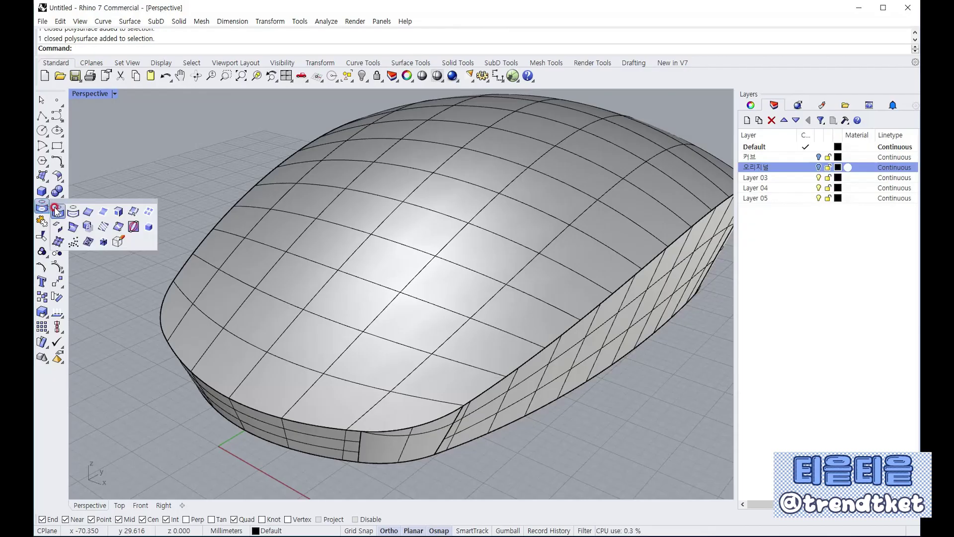
left_click(90, 211)
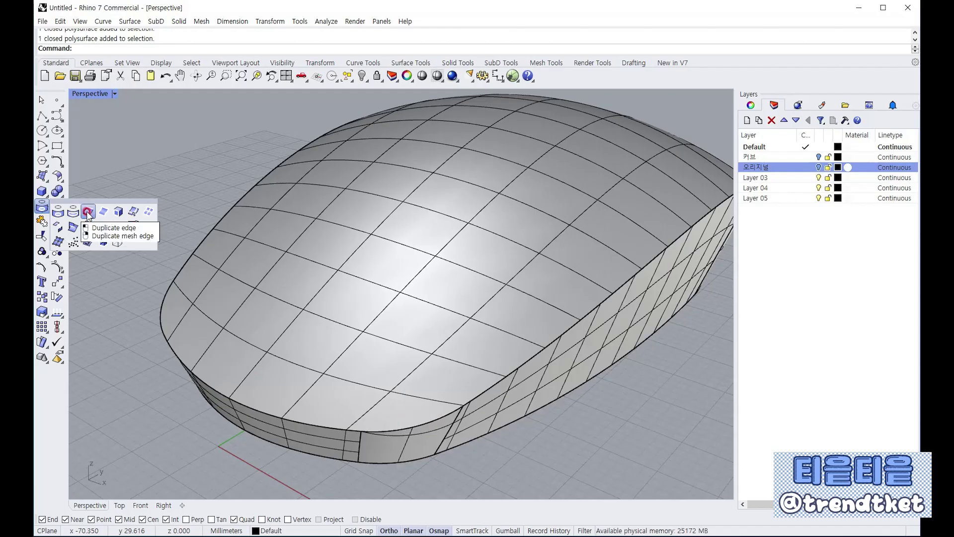
left_click(87, 213)
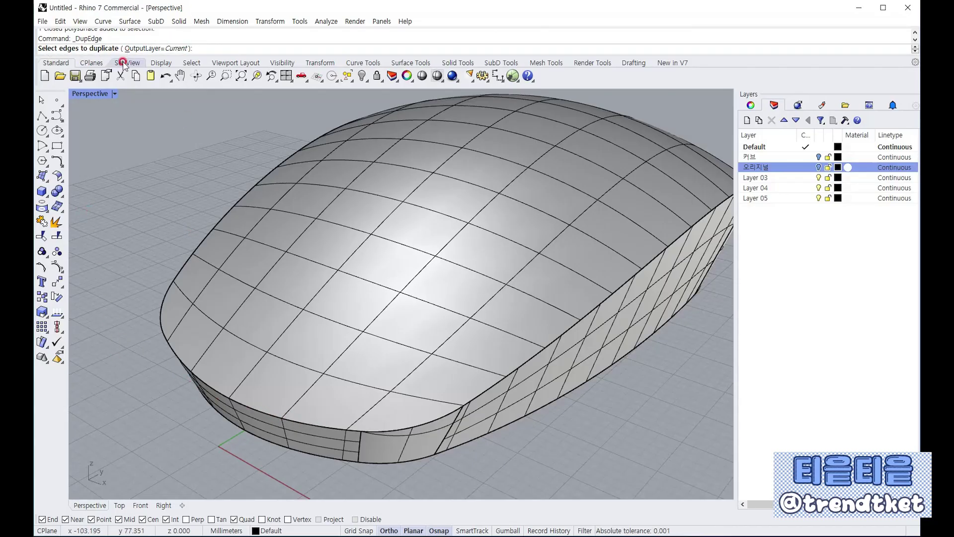
left_click(256, 409)
scroll(384, 438, "up", 5)
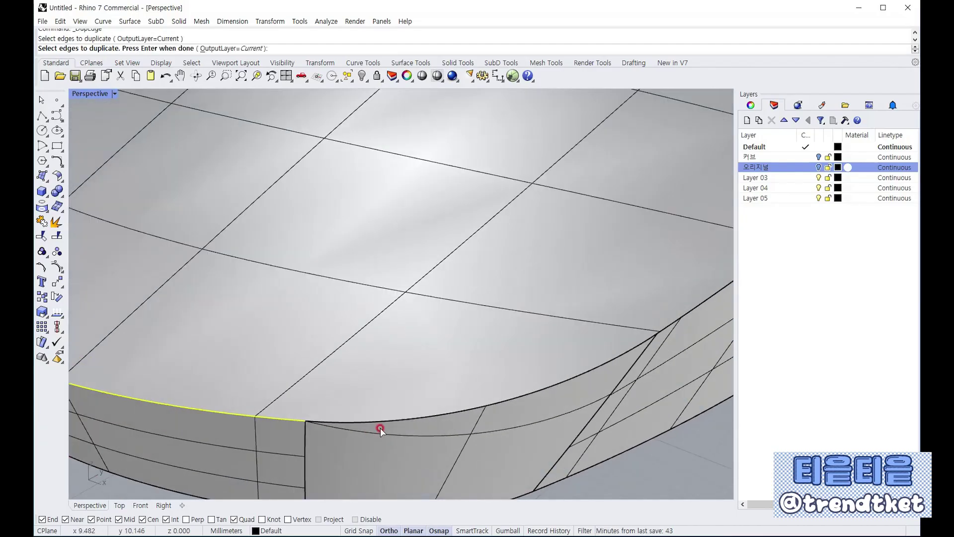
left_click(375, 422)
scroll(375, 422, "down", 3)
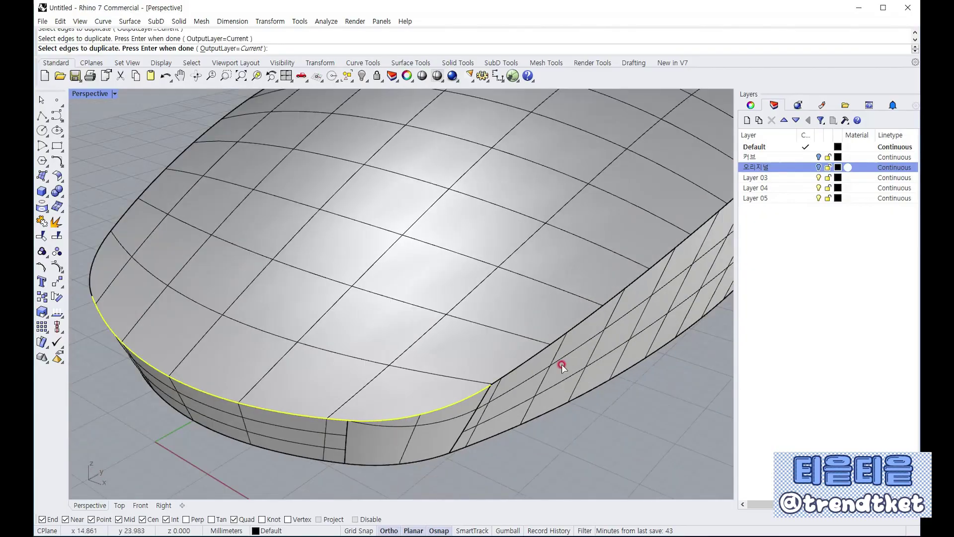
left_click(521, 366)
Add the top edges of the end away from the origin and its two rounded corners to the edges being duplicated.
scroll(522, 367, "down", 6)
right_click_drag(590, 335, 438, 329)
scroll(399, 357, "up", 6)
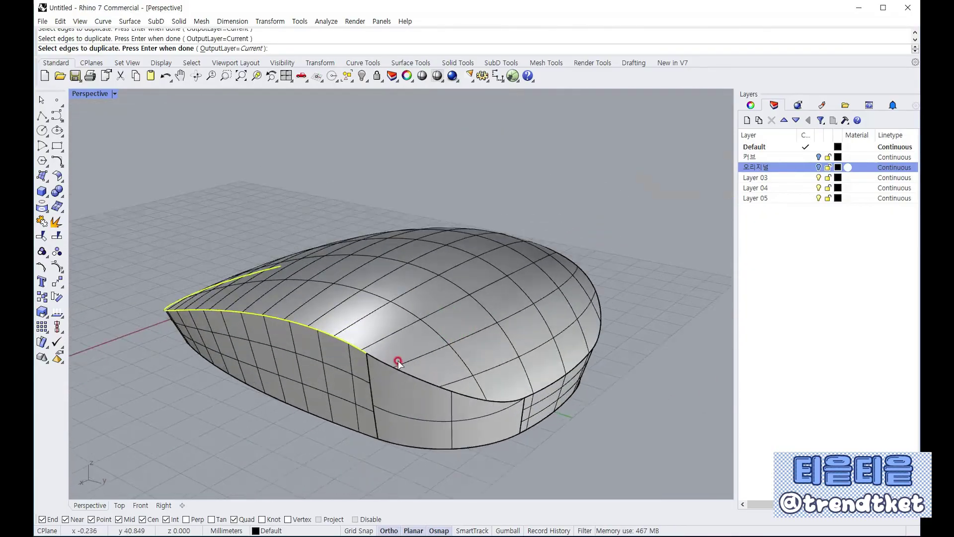
scroll(512, 415, "down", 6)
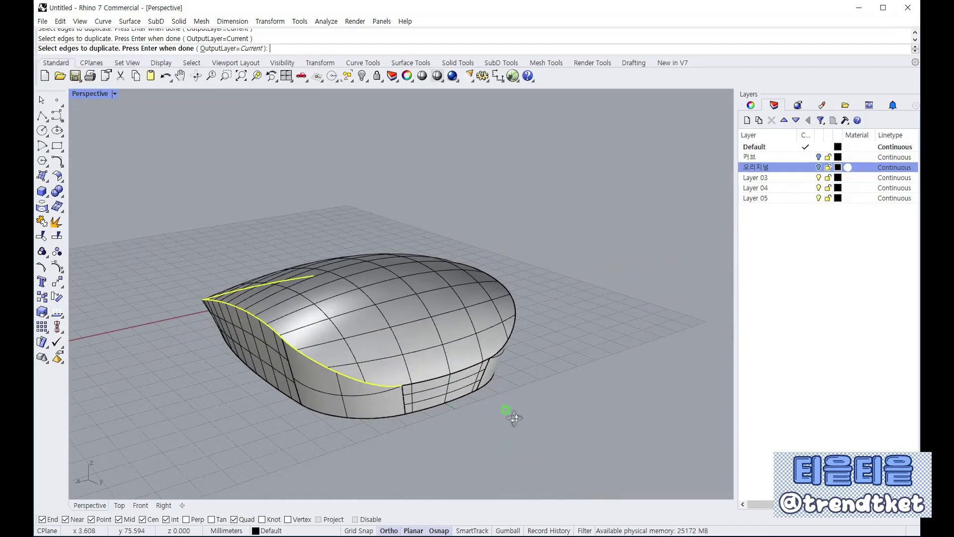
scroll(278, 361, "up", 7)
left_click(266, 373)
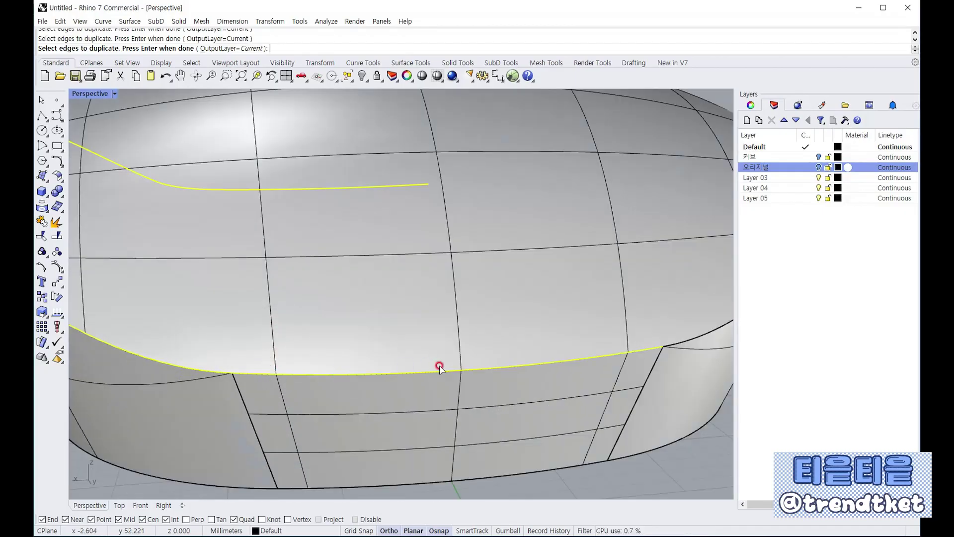
left_click(689, 340)
scroll(688, 341, "down", 6)
right_click_drag(634, 343, 341, 388)
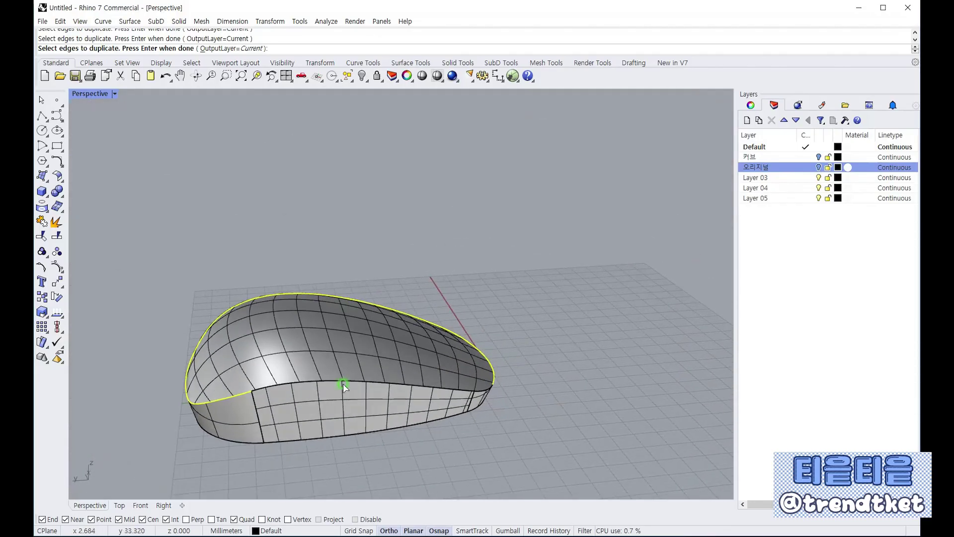
Finish duplicating the top edges with the remaining long side and corner, and join the duplicated curves into one closed curve.
scroll(260, 388, "up", 6)
scroll(267, 394, "down", 6)
right_click_drag(553, 351, 482, 343)
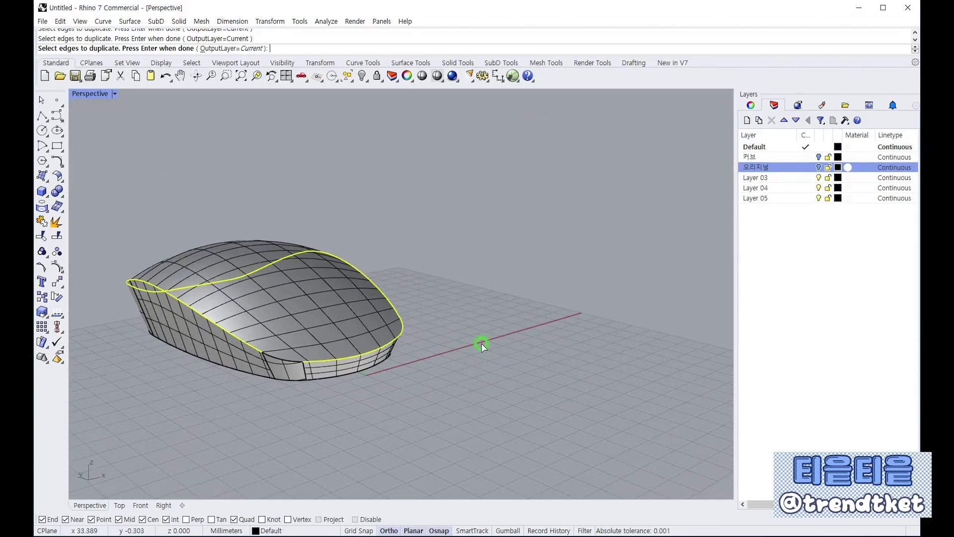
scroll(266, 354, "up", 5)
scroll(369, 347, "up", 5)
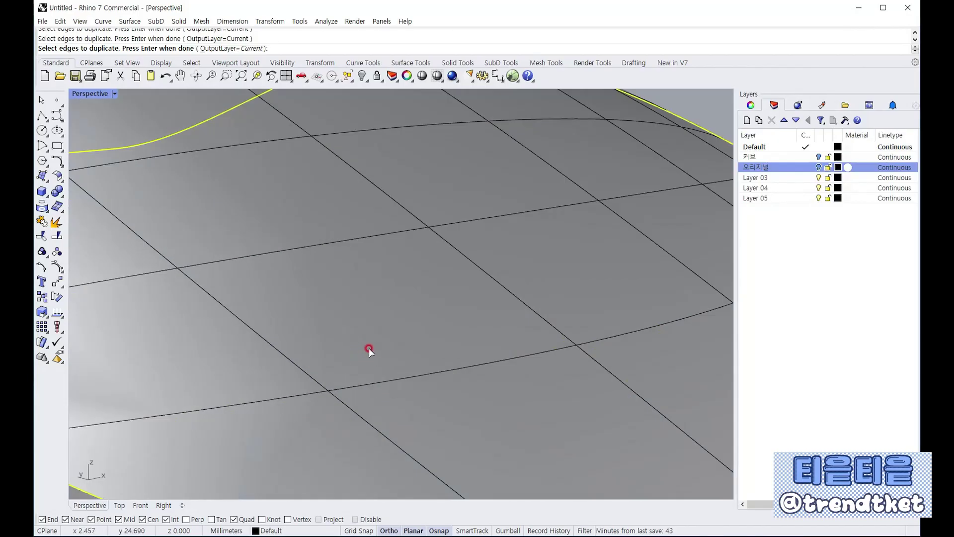
scroll(375, 351, "down", 4)
key("Return")
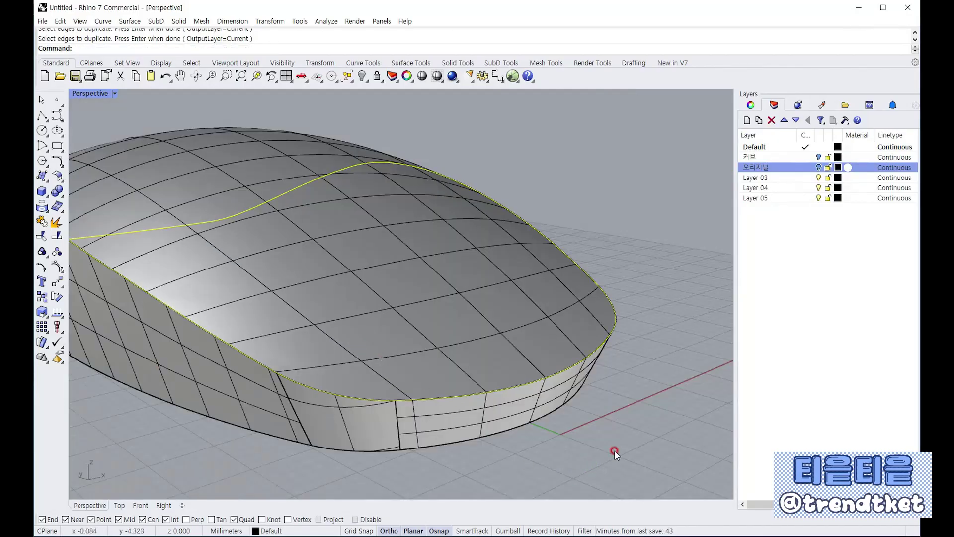
scroll(645, 435, "down", 3)
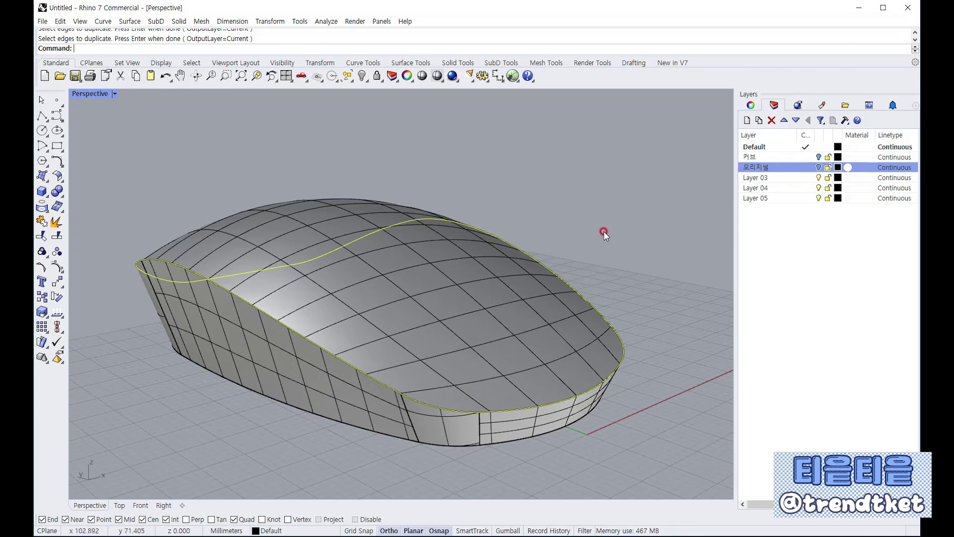
left_click(42, 221)
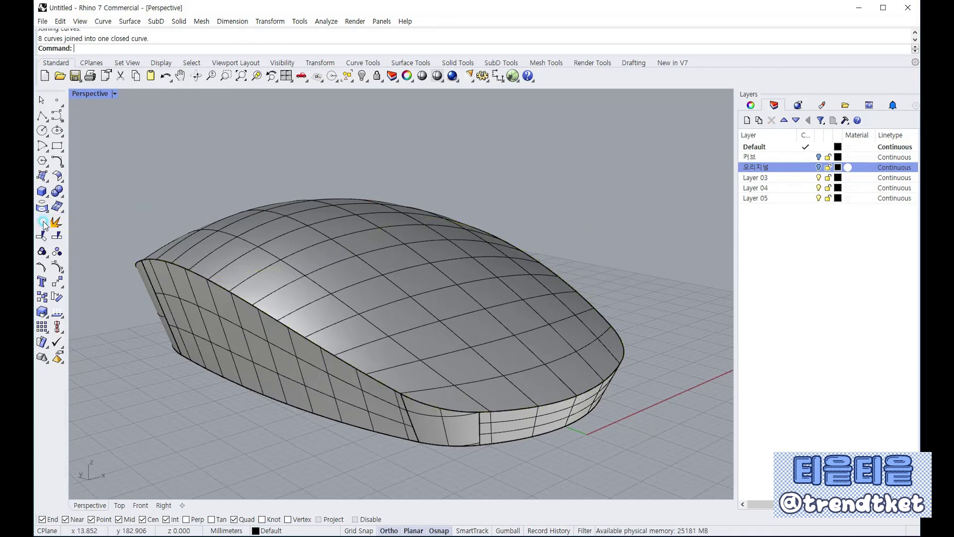
left_click(137, 242)
Select the joined top-edge curve and examine its control points and course around the mouse body.
left_click(148, 257)
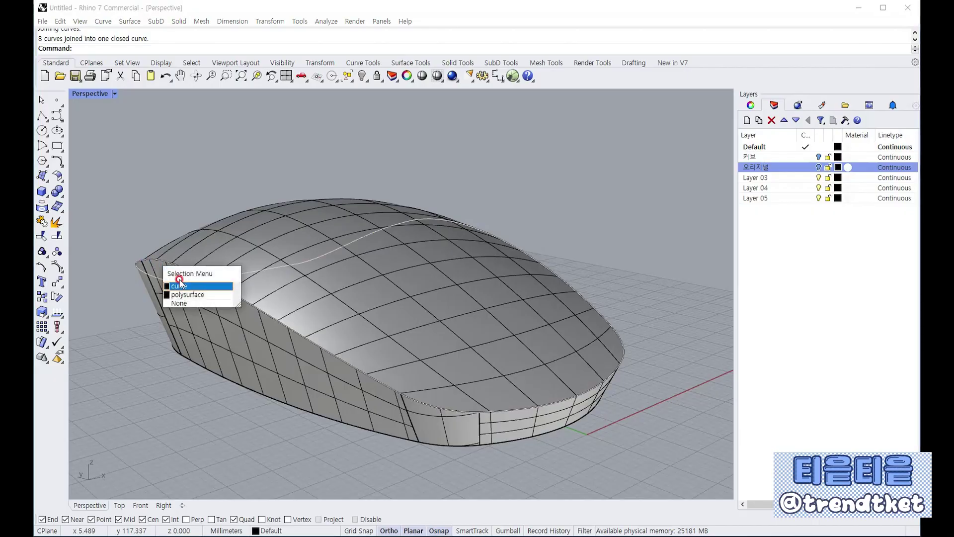
left_click(179, 284)
right_click_drag(649, 228, 502, 231)
scroll(583, 218, "down", 5)
scroll(312, 268, "up", 8)
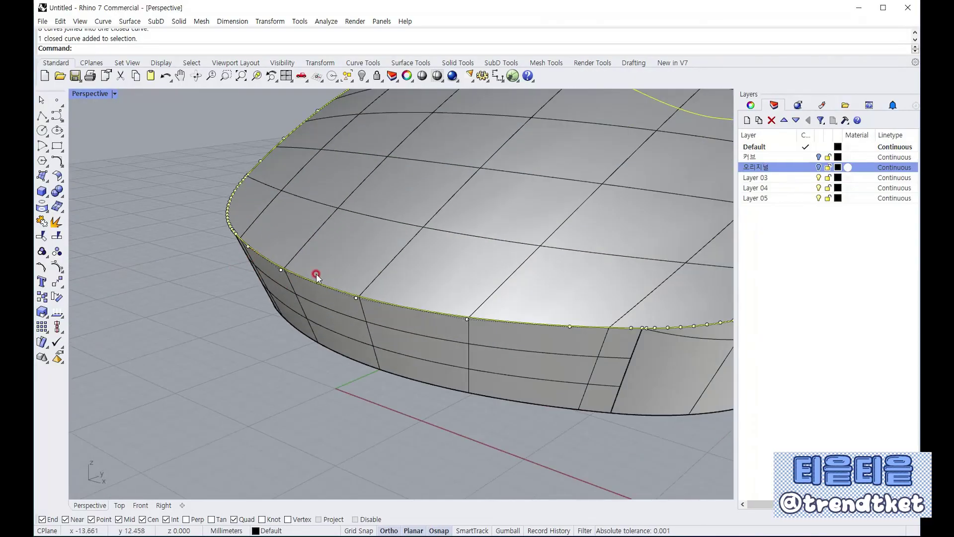
scroll(318, 274, "down", 8)
right_click_drag(326, 273, 520, 277)
scroll(489, 175, "up", 5)
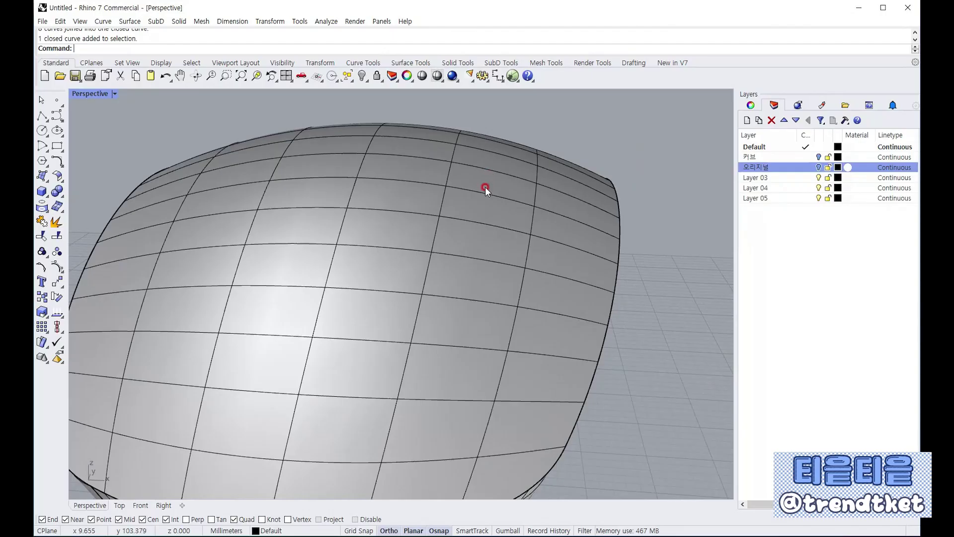
scroll(485, 189, "down", 5)
mouse_move(482, 188)
right_mouse_down()
mouse_move(315, 209)
mouse_move(477, 187)
right_mouse_up()
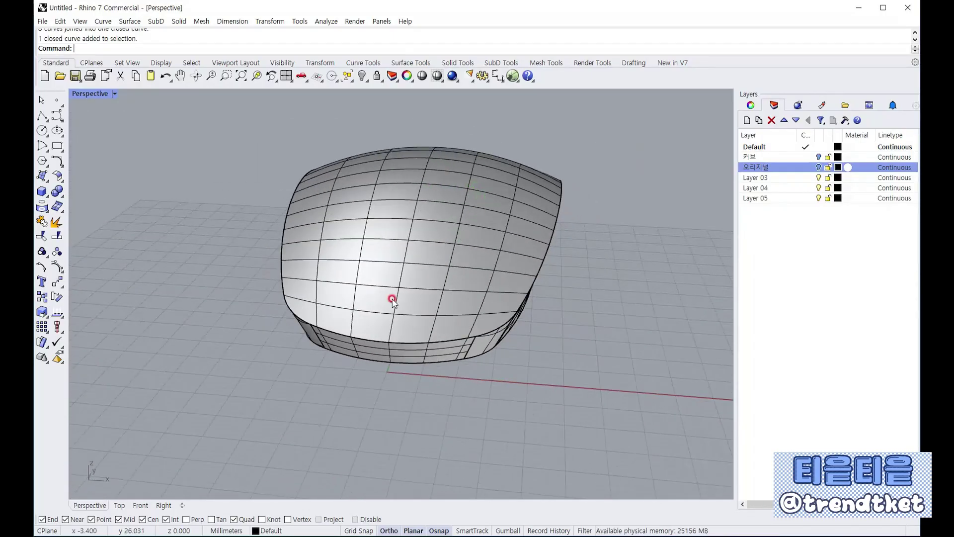
right_click_drag(392, 300, 220, 268)
scroll(279, 331, "up", 5)
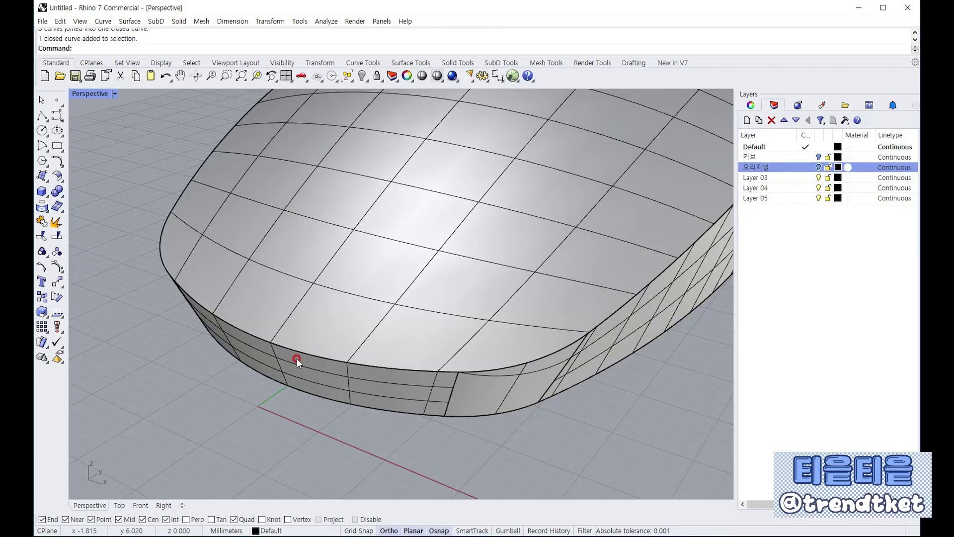
scroll(297, 359, "up", 2)
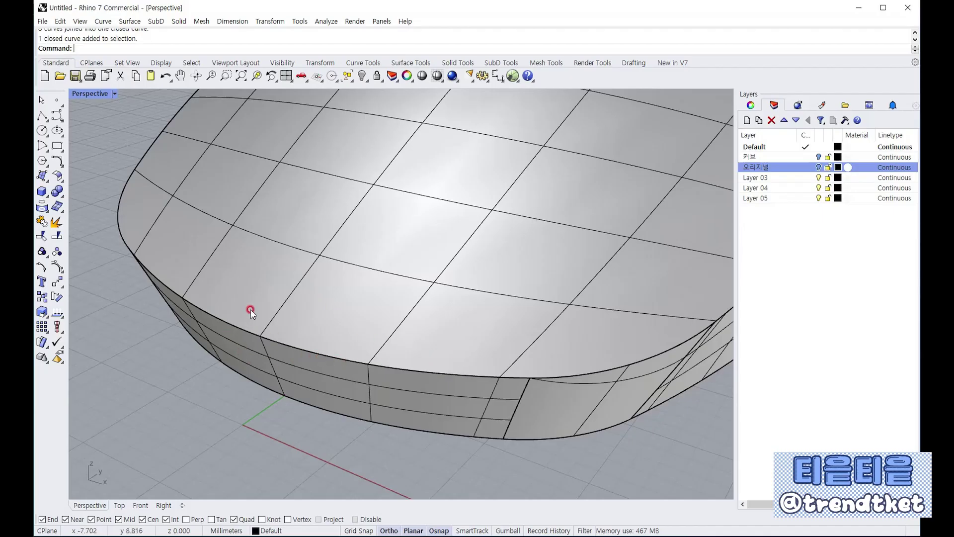
scroll(312, 410, "down", 3)
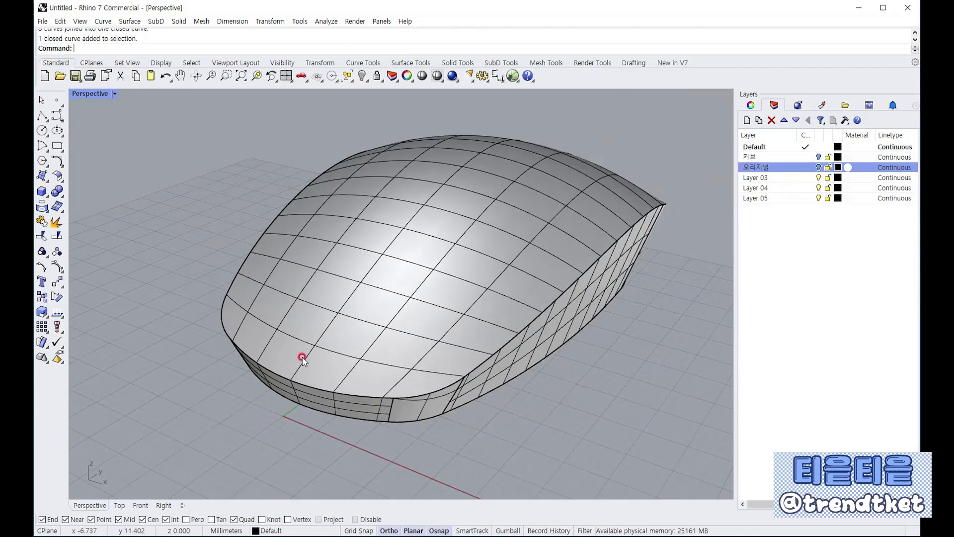
scroll(303, 359, "up", 2)
right_click_drag(402, 350, 437, 219)
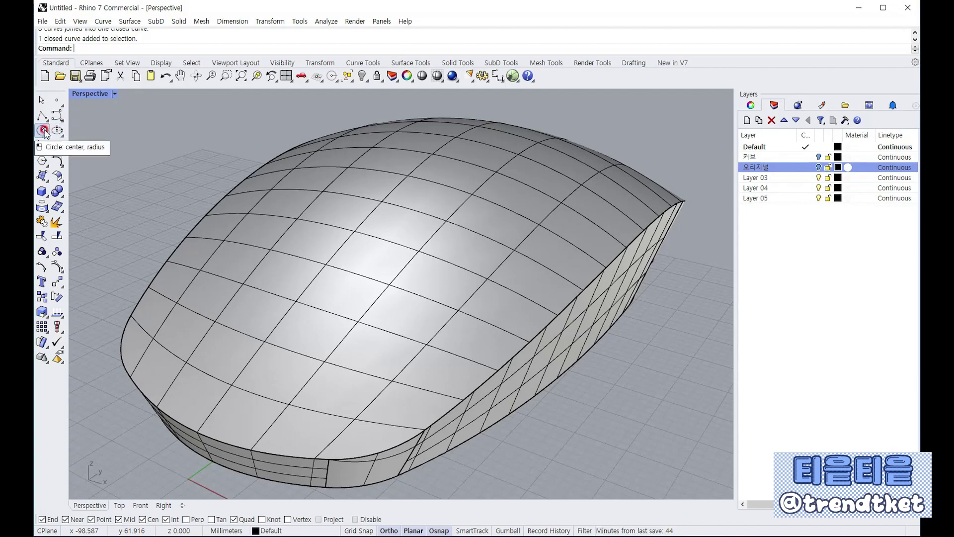
Float the circle tool set over the Perspective view and check the joined top-edge curve by selecting and deselecting it.
left_click(44, 130)
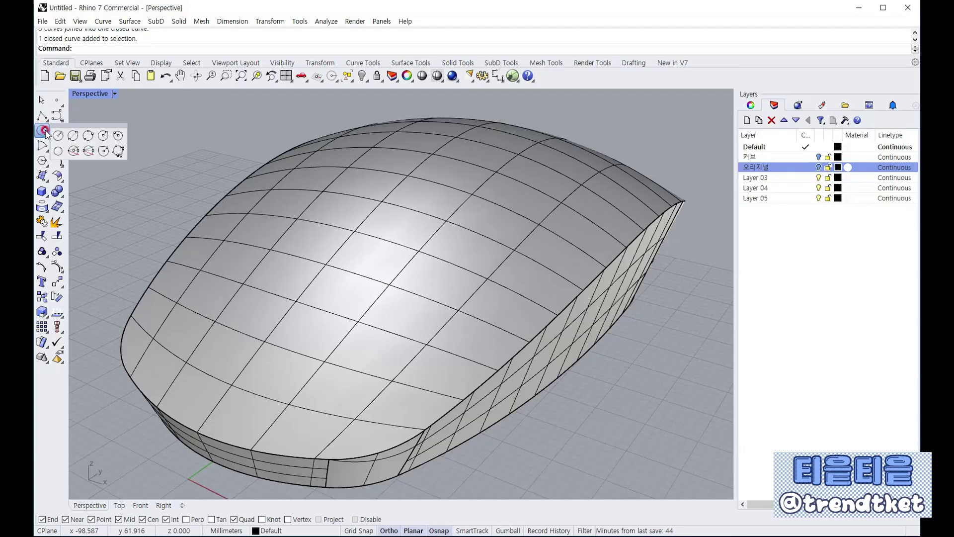
left_click_drag(68, 124, 112, 120)
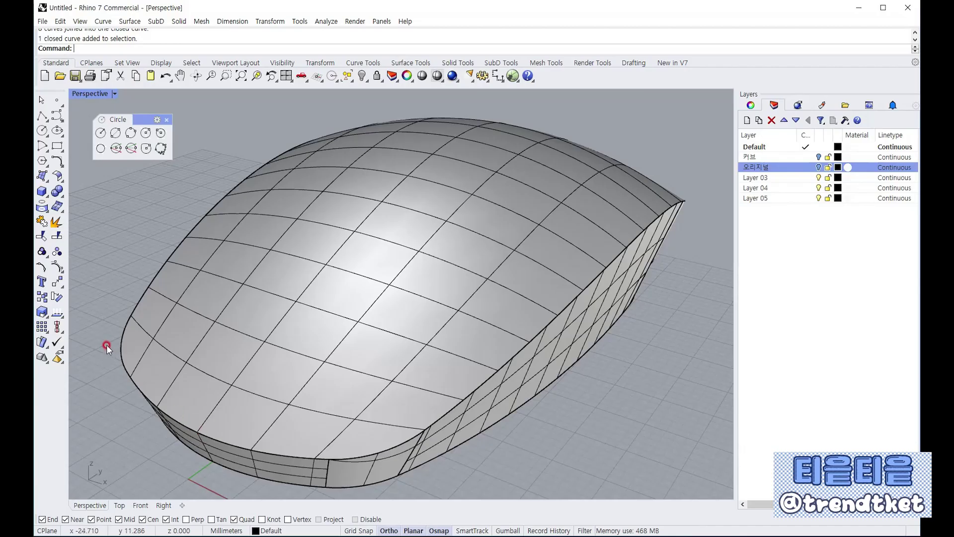
left_click(237, 447)
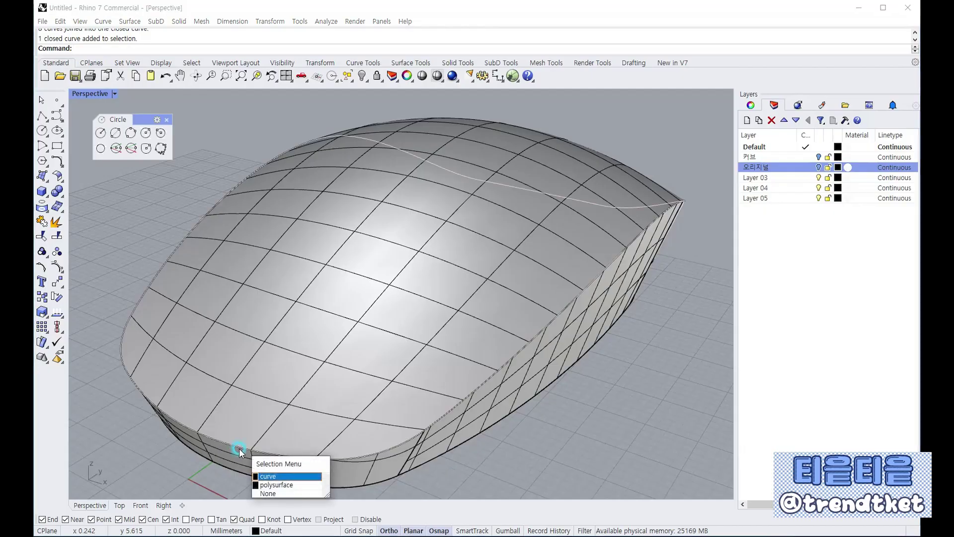
left_click(269, 476)
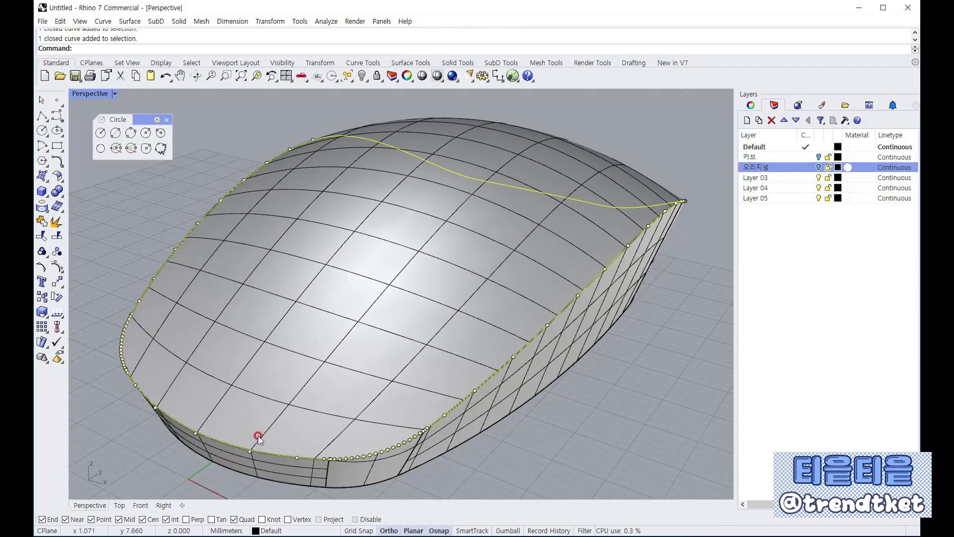
left_click(108, 243)
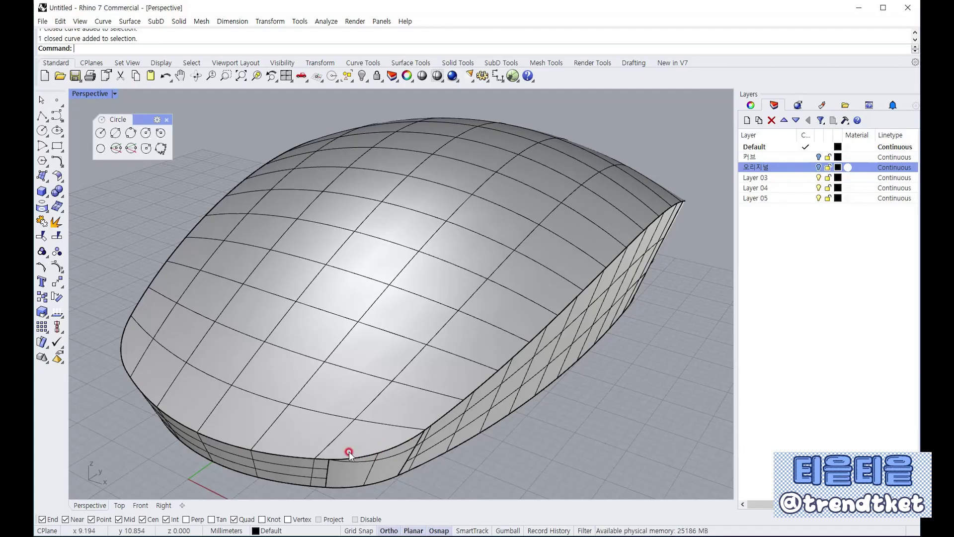
scroll(434, 319, "up", 5)
scroll(287, 302, "down", 3)
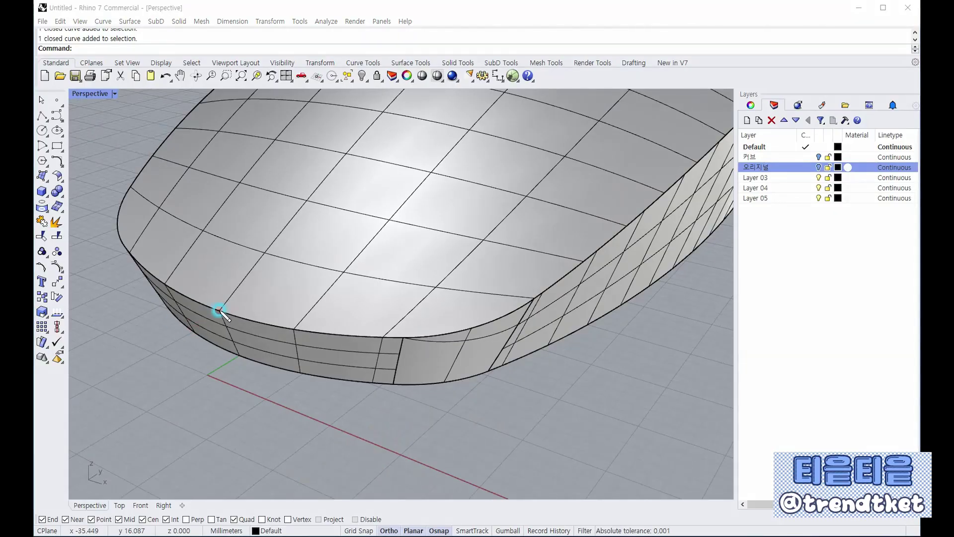
mouse_move(219, 307)
left_mouse_down()
mouse_move(217, 289)
mouse_move(197, 312)
mouse_move(224, 335)
mouse_move(240, 282)
mouse_move(206, 294)
left_mouse_up()
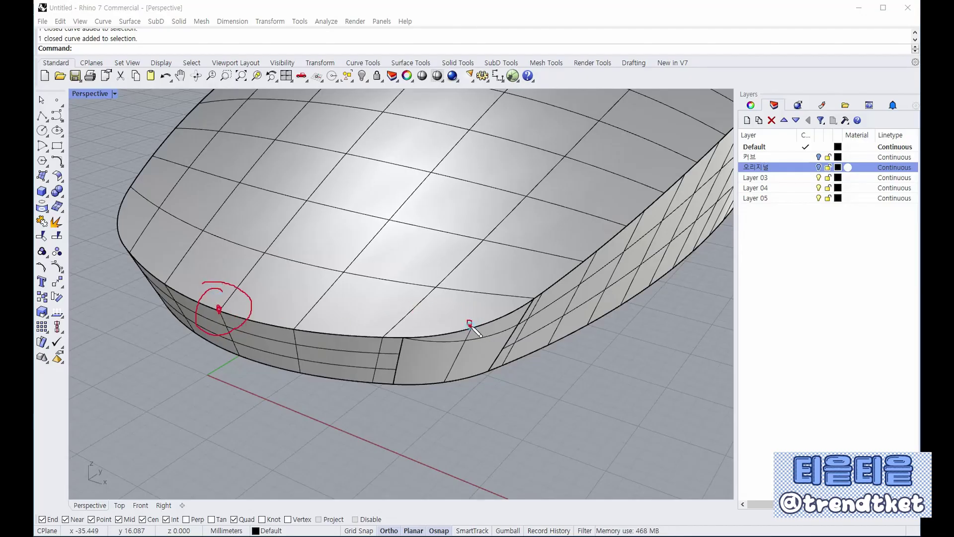
mouse_move(470, 326)
left_mouse_down()
mouse_move(452, 332)
mouse_move(492, 348)
left_mouse_up()
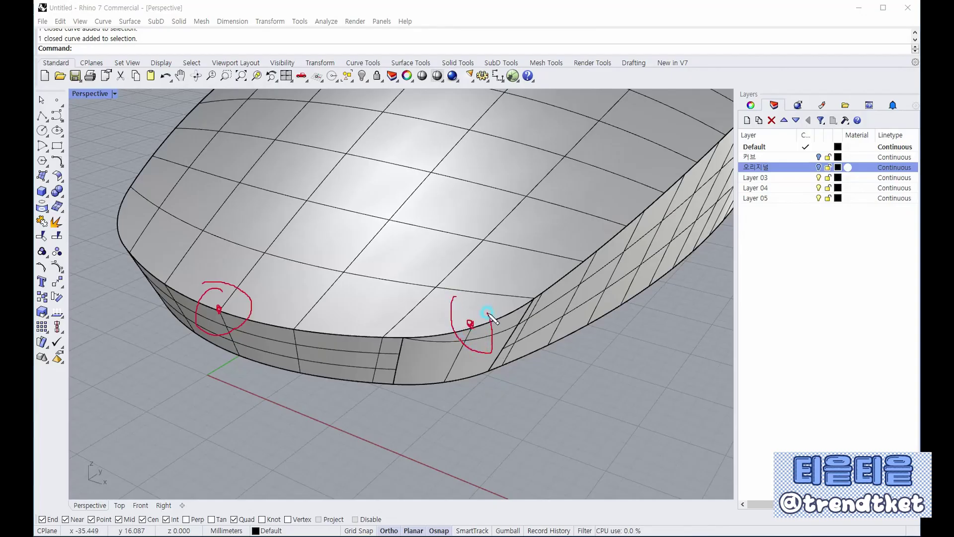
left_click_drag(487, 312, 453, 294)
mouse_move(392, 339)
left_mouse_down()
mouse_move(437, 336)
mouse_move(535, 295)
left_mouse_up()
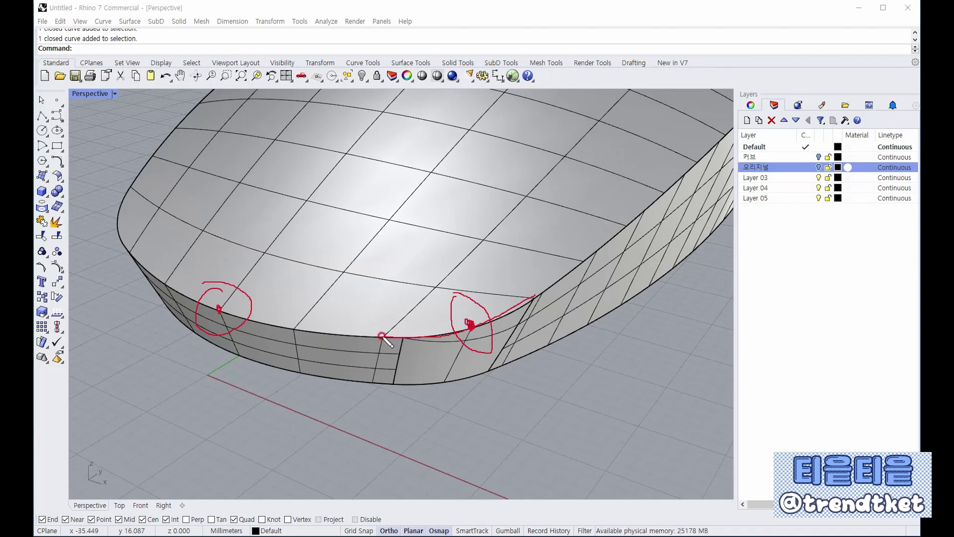
mouse_move(386, 337)
left_mouse_down()
mouse_move(464, 329)
mouse_move(529, 303)
left_mouse_up()
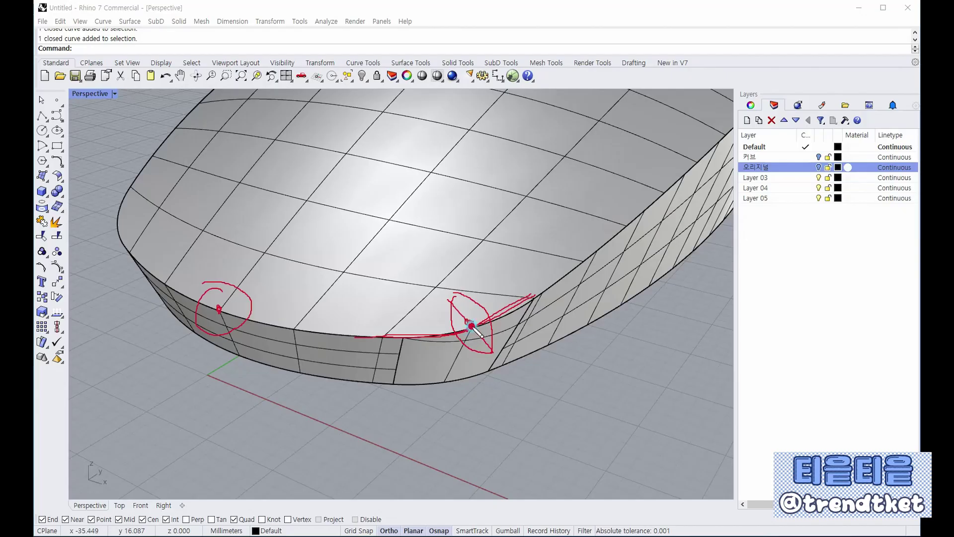
mouse_move(456, 299)
left_mouse_down()
mouse_move(466, 332)
mouse_move(494, 340)
mouse_move(453, 295)
left_mouse_up()
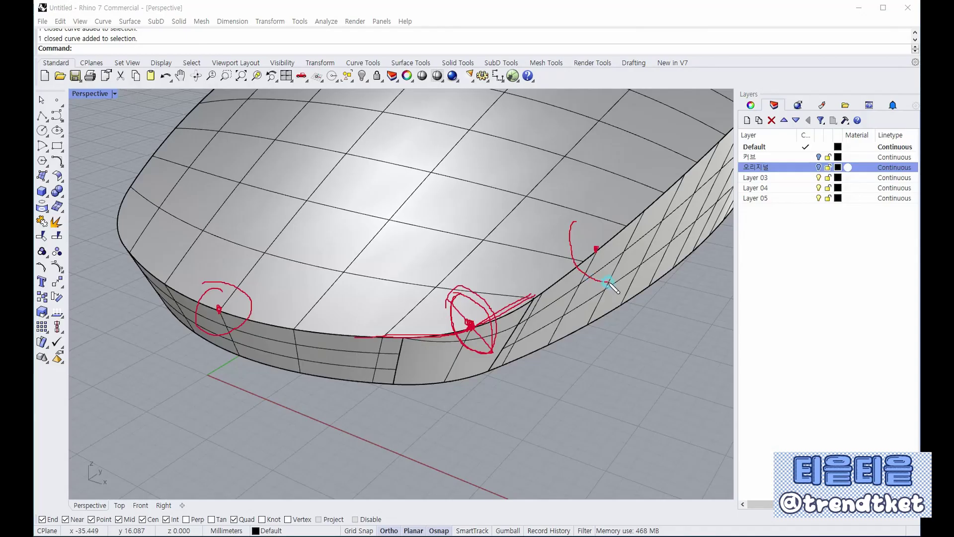
mouse_move(608, 283)
left_mouse_down()
mouse_move(625, 251)
mouse_move(590, 224)
mouse_move(617, 281)
mouse_move(588, 223)
left_mouse_up()
left_click_drag(571, 278, 636, 215)
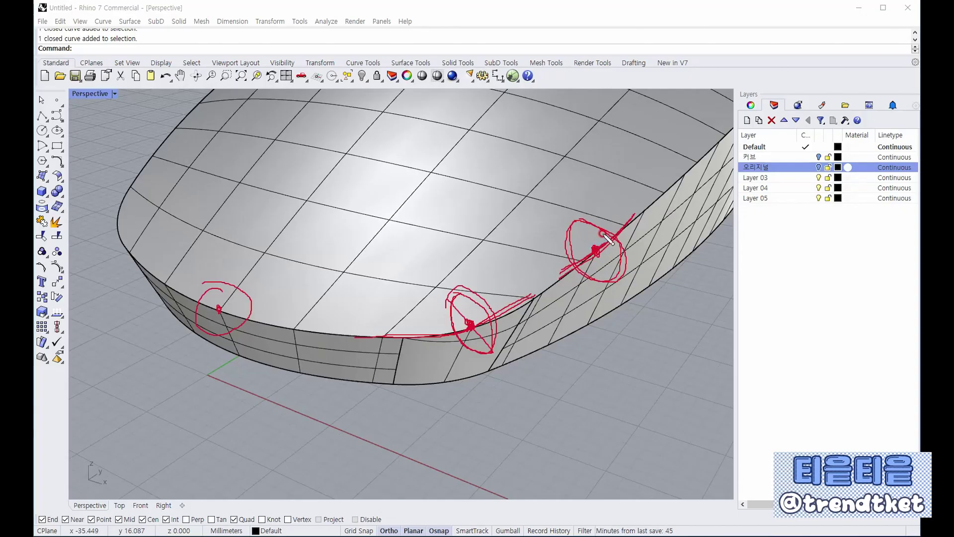
mouse_move(607, 238)
left_mouse_down()
mouse_move(576, 222)
mouse_move(629, 274)
left_mouse_up()
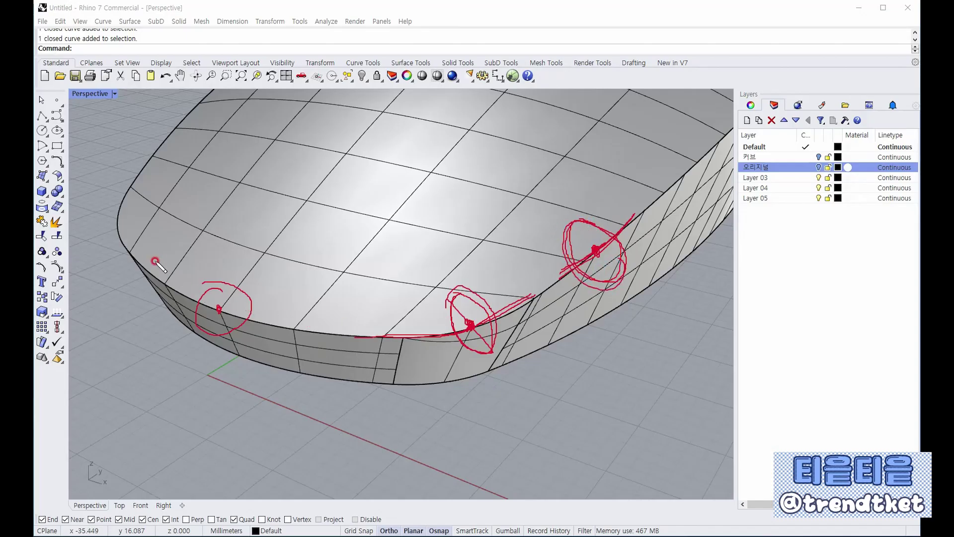
left_click_drag(116, 221, 122, 224)
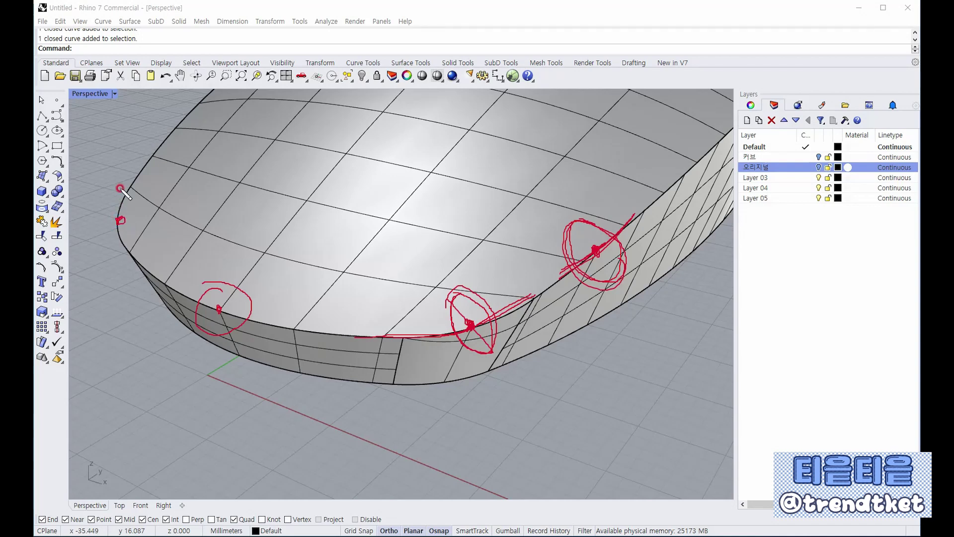
mouse_move(110, 186)
left_mouse_down()
mouse_move(90, 204)
mouse_move(147, 259)
mouse_move(168, 205)
mouse_move(96, 191)
mouse_move(155, 251)
mouse_move(133, 195)
left_mouse_up()
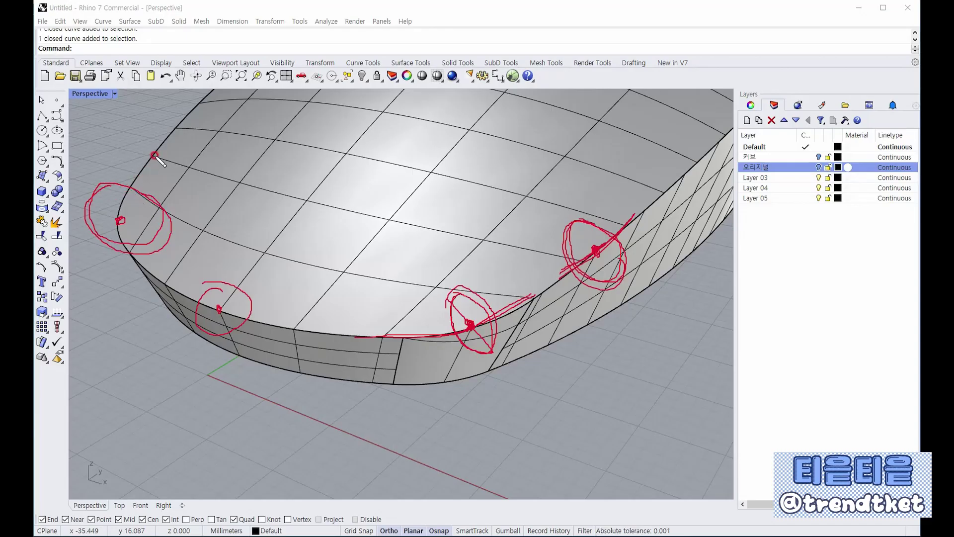
mouse_move(155, 156)
left_mouse_down()
mouse_move(133, 179)
mouse_move(120, 219)
left_mouse_up()
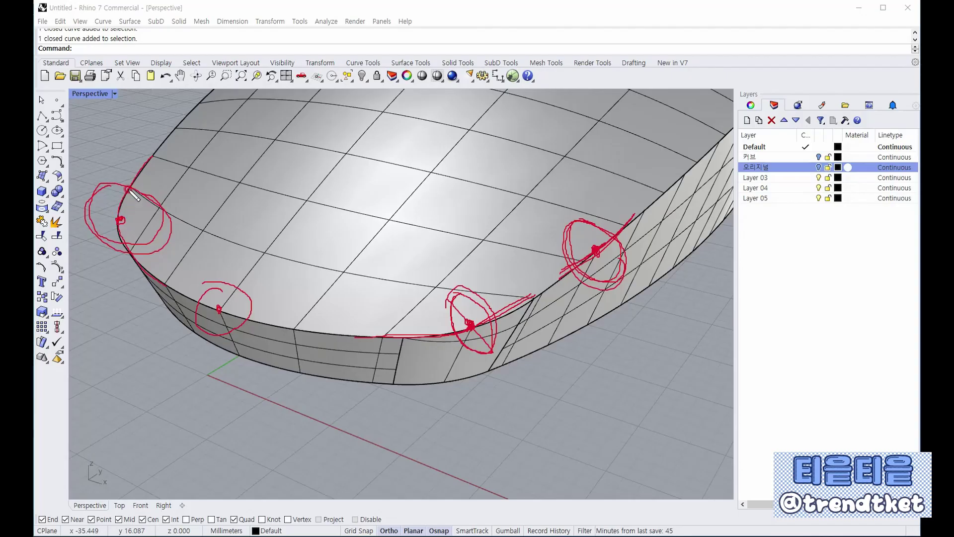
mouse_move(134, 195)
left_mouse_down()
mouse_move(100, 246)
mouse_move(120, 186)
mouse_move(154, 246)
mouse_move(137, 199)
left_mouse_up()
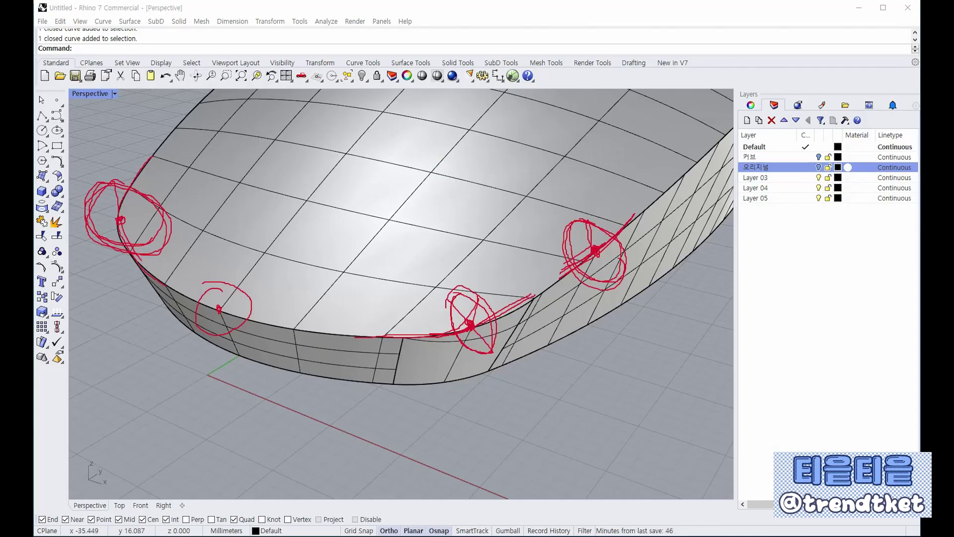
mouse_move(178, 122)
left_mouse_down()
mouse_move(130, 163)
mouse_move(127, 251)
mouse_move(341, 335)
mouse_move(549, 298)
mouse_move(659, 196)
mouse_move(672, 204)
mouse_move(577, 227)
mouse_move(609, 229)
left_mouse_up()
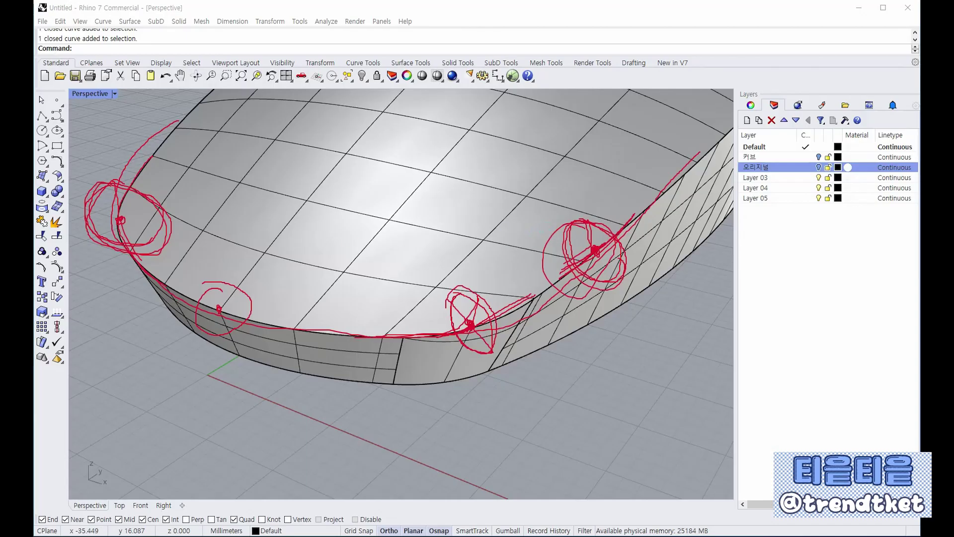
key("Escape")
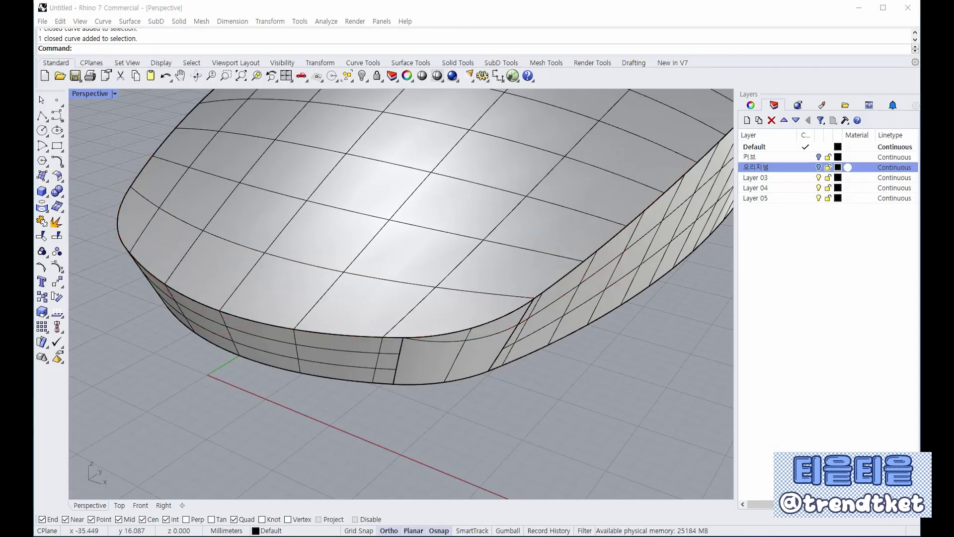
Bring up the circle tools to reach the Circle around curve command.
left_click(44, 132)
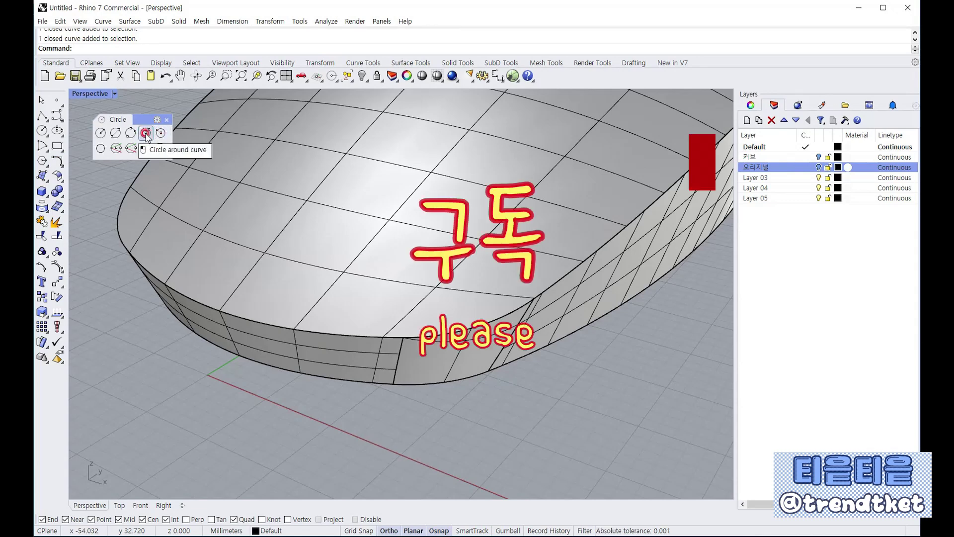
Start a circle around the body's upper edge curve, centring it at the intersection in the middle of the front edge.
left_click(146, 133)
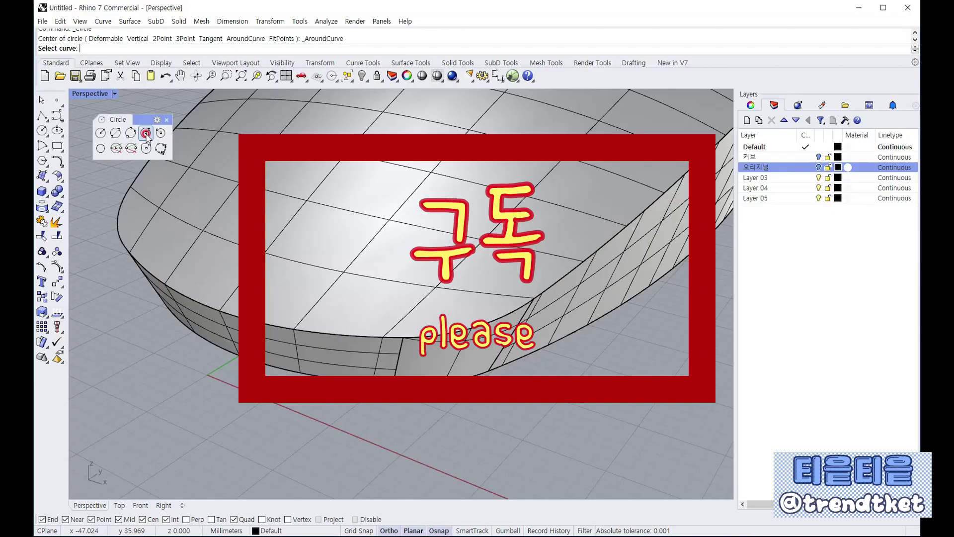
left_click(332, 333)
left_click(366, 361)
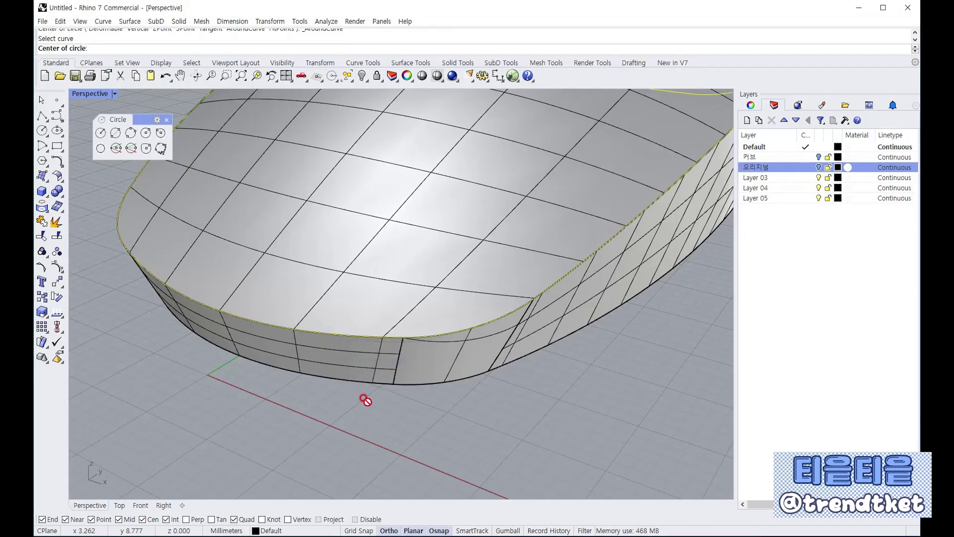
scroll(369, 434, "down", 8)
scroll(371, 415, "up", 4)
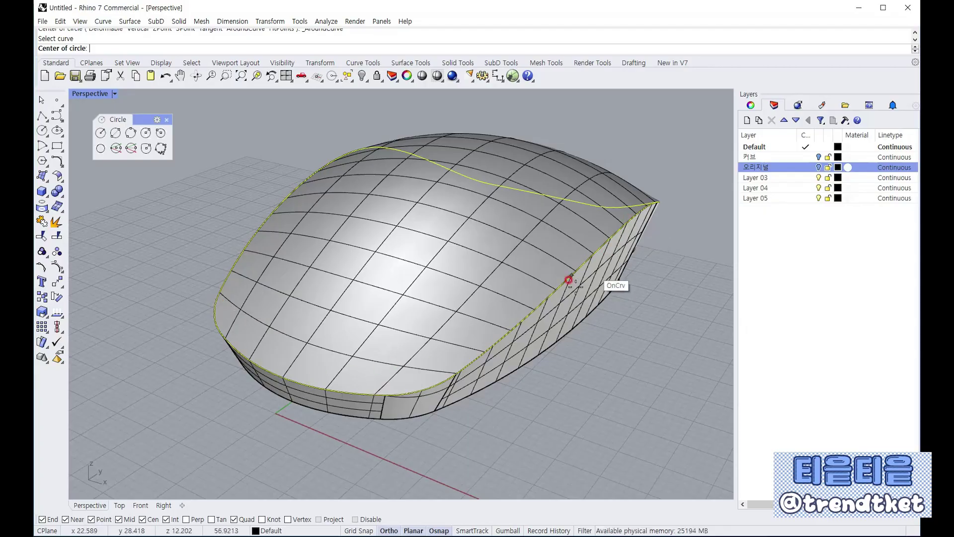
scroll(277, 372, "up", 2)
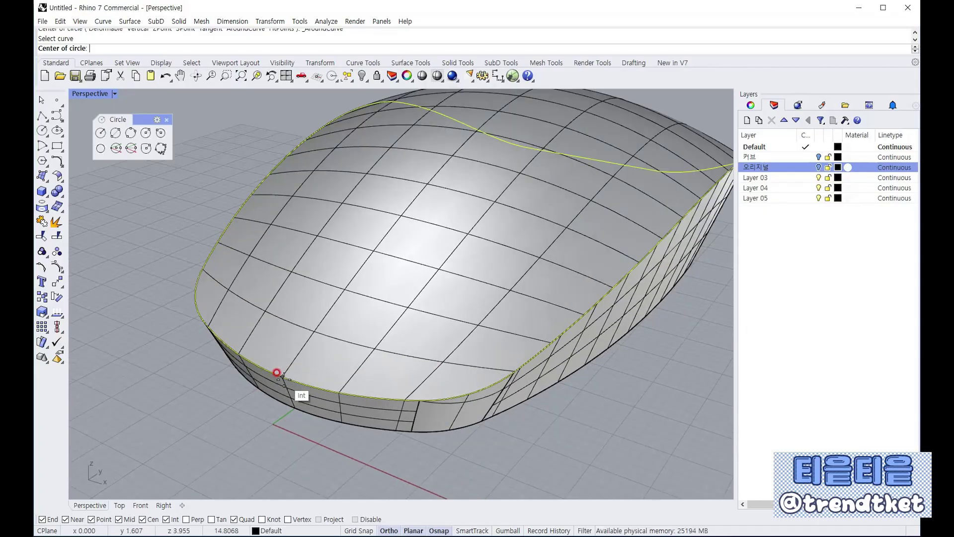
scroll(277, 373, "up", 1)
scroll(277, 396, "down", 2)
scroll(277, 395, "up", 3)
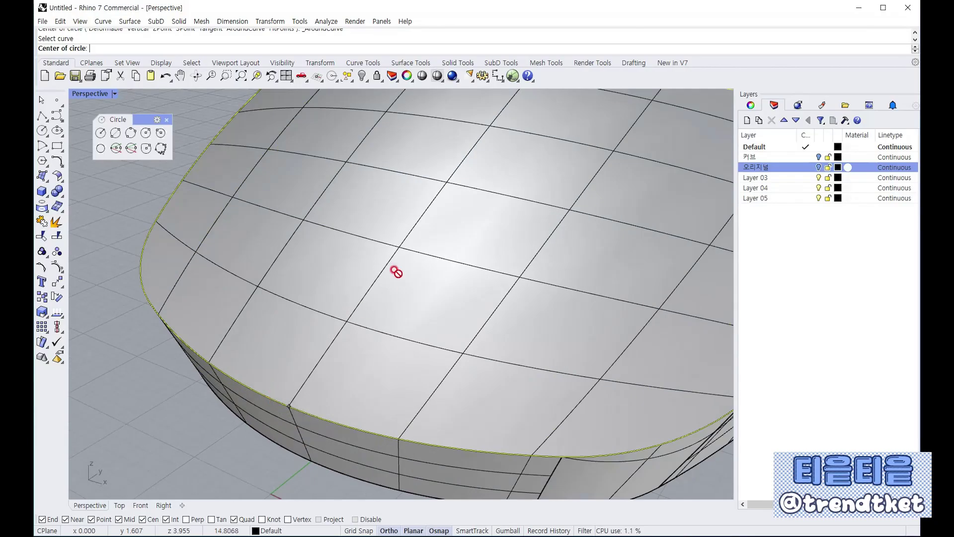
scroll(396, 272, "down", 3)
right_click_drag(379, 323, 485, 341)
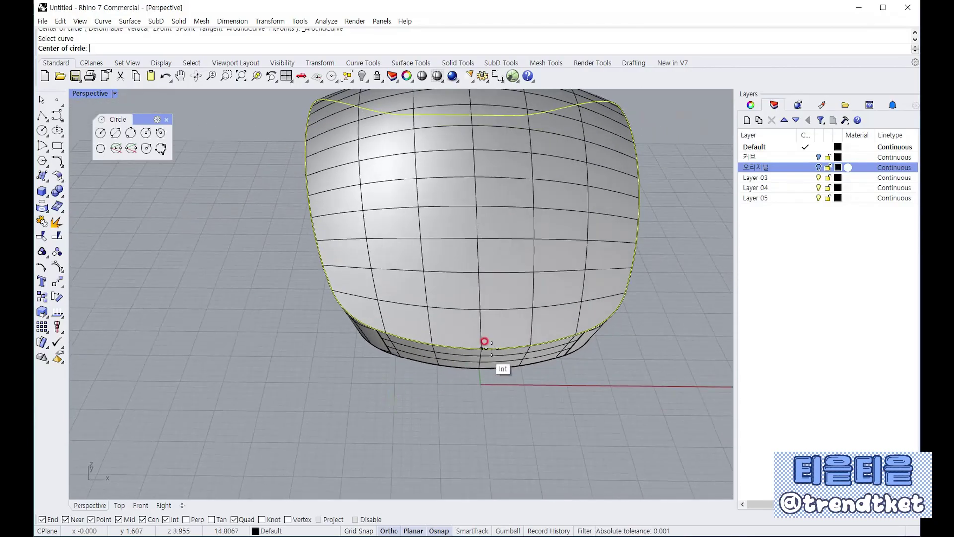
scroll(485, 341, "up", 3)
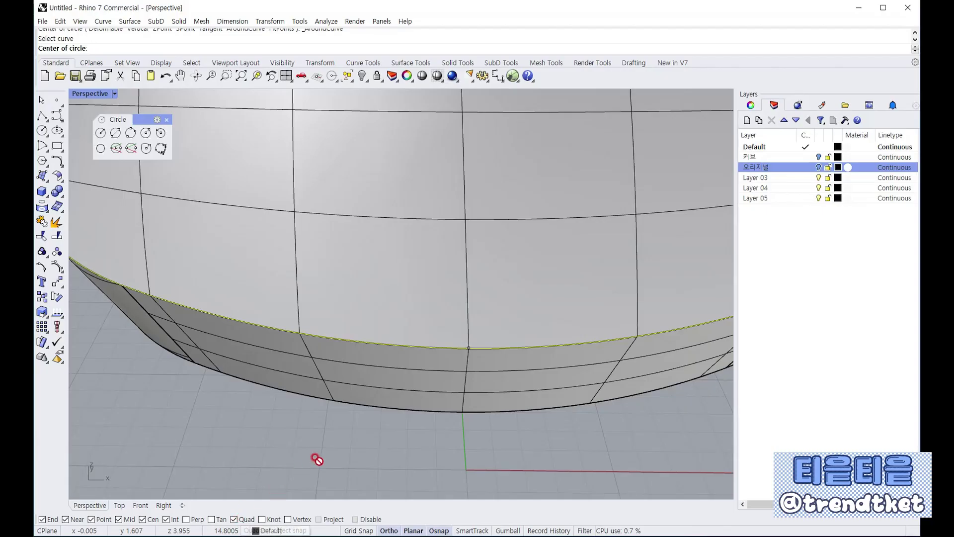
scroll(357, 439, "down", 3)
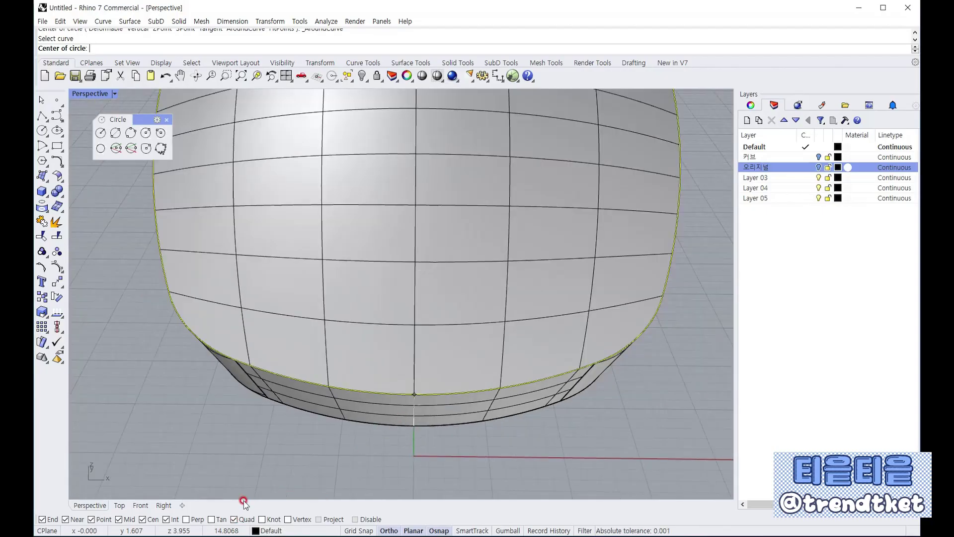
left_click(415, 395)
Set the diameter of the circle at the front middle to 3 mm and place it.
scroll(415, 394, "down", 1)
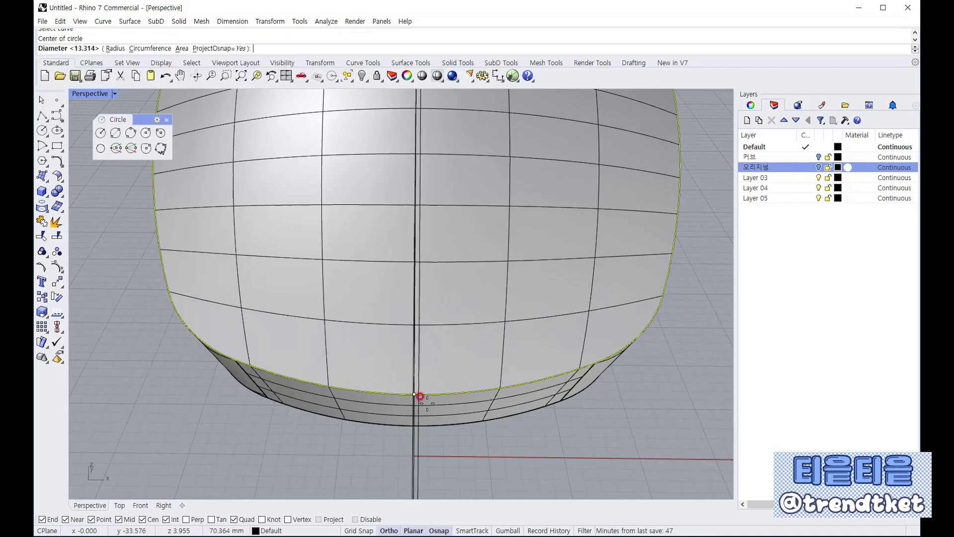
scroll(420, 396, "down", 3)
right_click_drag(442, 405, 381, 410)
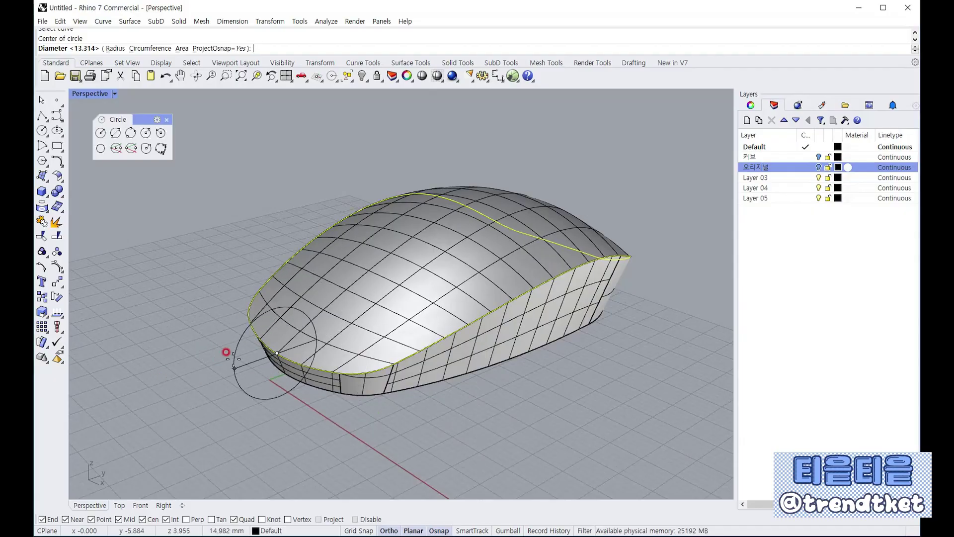
scroll(222, 356, "up", 1)
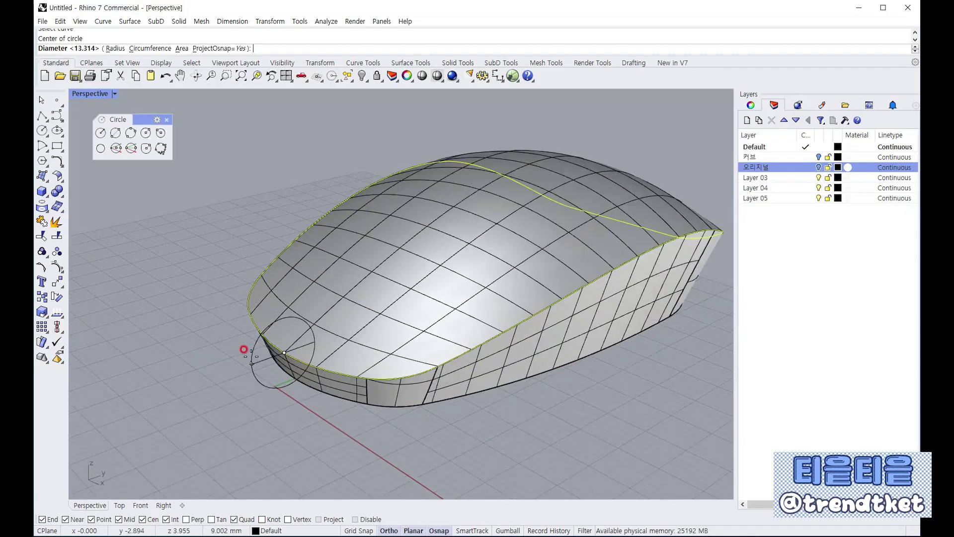
scroll(243, 350, "up", 1)
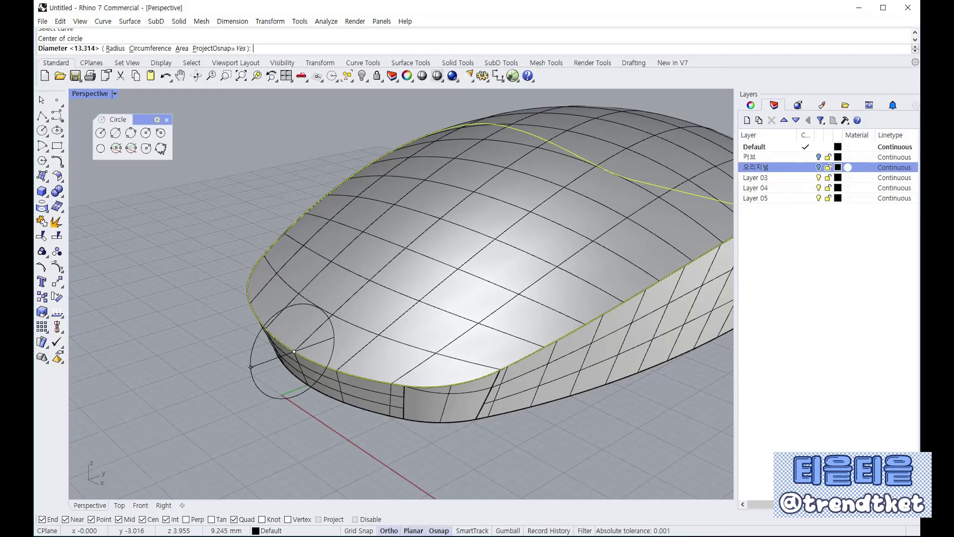
type("3")
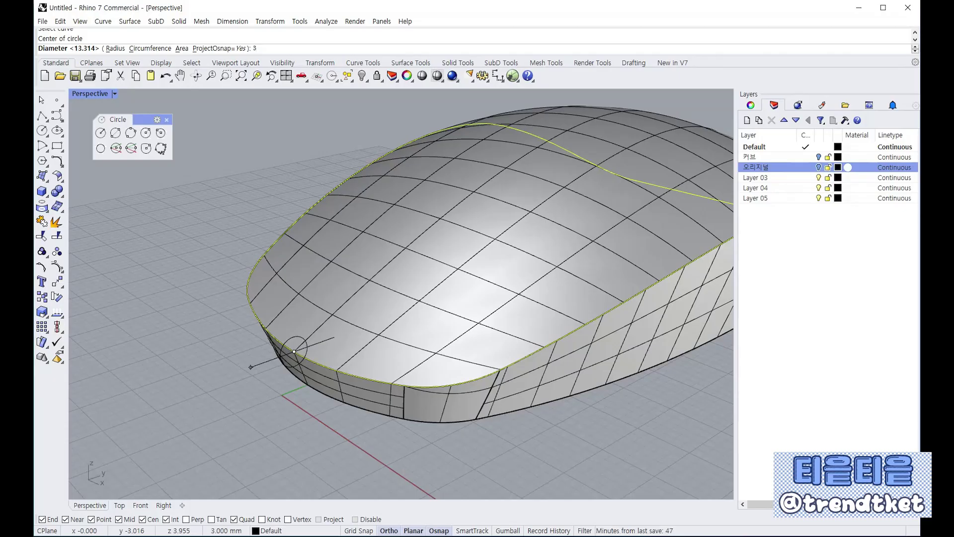
left_click(251, 371)
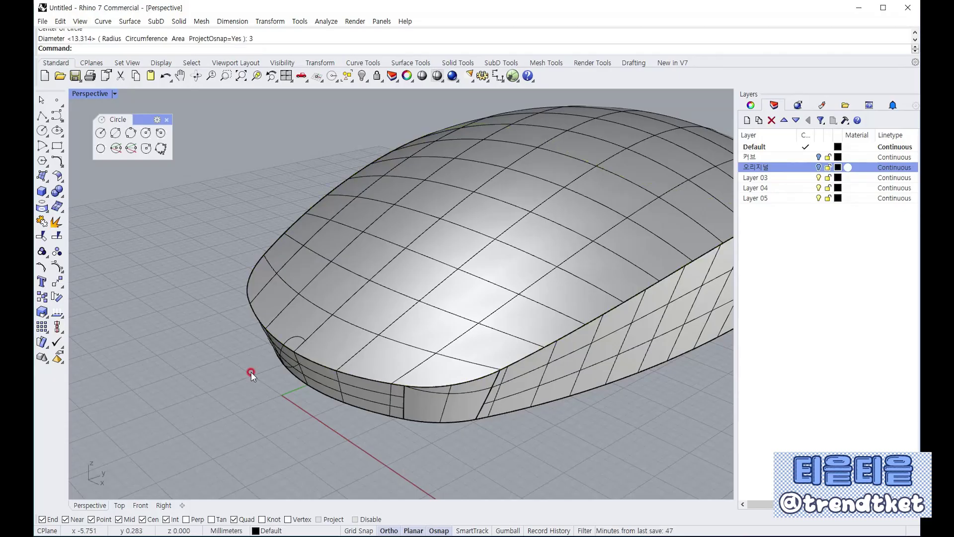
Examine the 3 mm circle's position and the course of the upper edge curve around the body.
right_click_drag(252, 372, 380, 318)
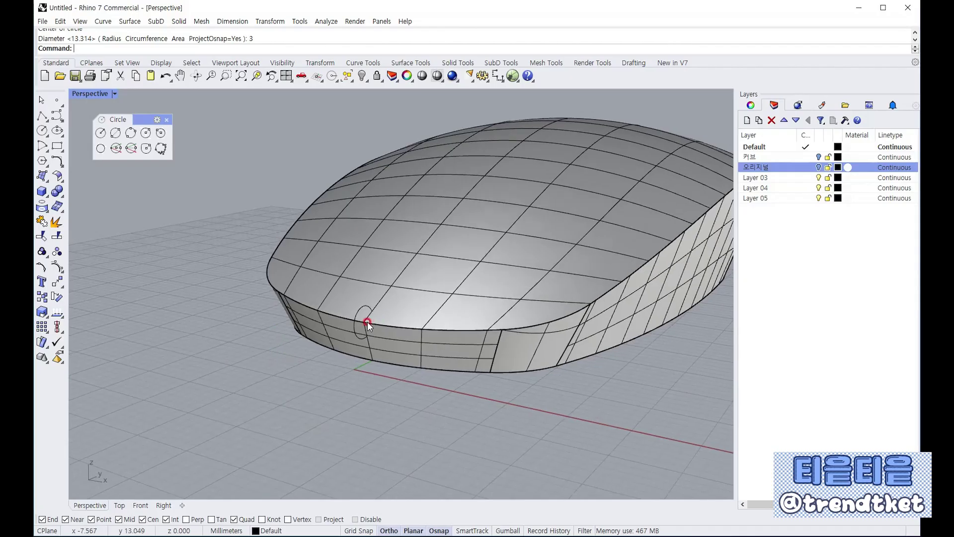
scroll(368, 322, "up", 2)
scroll(361, 321, "up", 2)
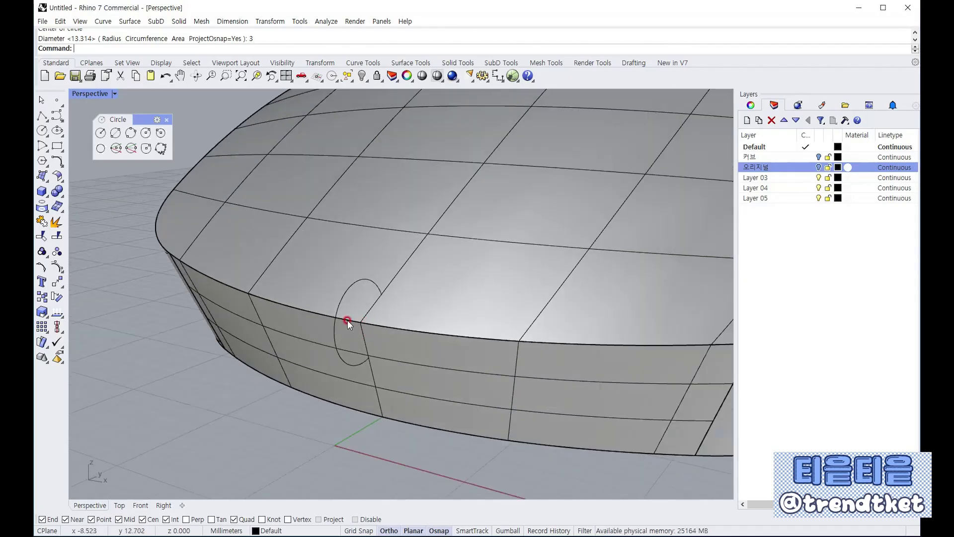
left_click(315, 314)
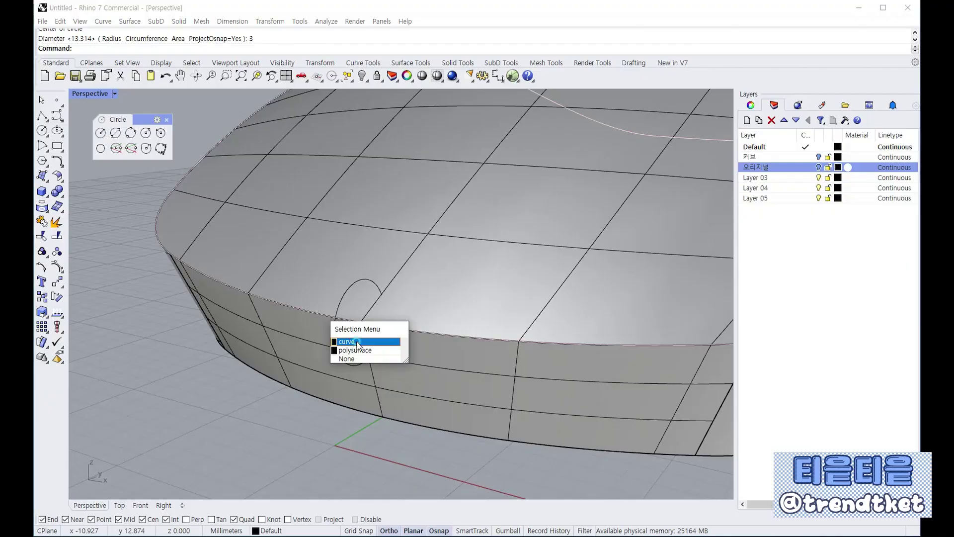
left_click(355, 341)
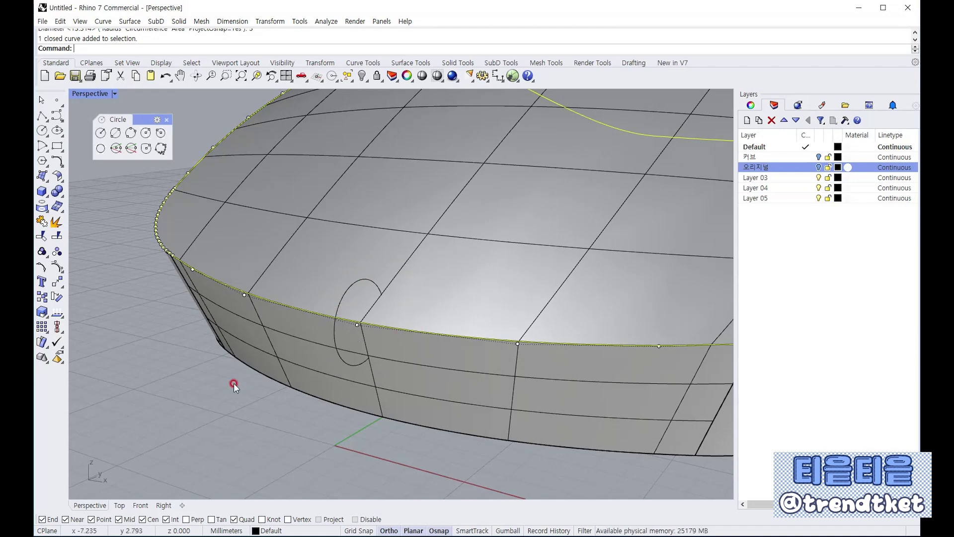
scroll(234, 388, "down", 5)
scroll(303, 381, "down", 1)
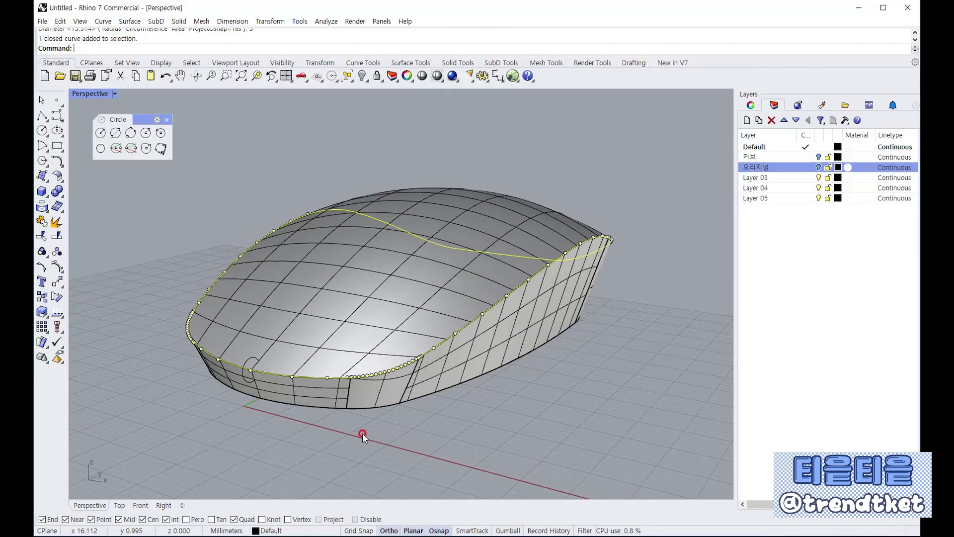
key("Escape")
Start another circle around the upper edge curve, centring it where the seam between front and corner surfaces meets the edge.
scroll(347, 392, "up", 2)
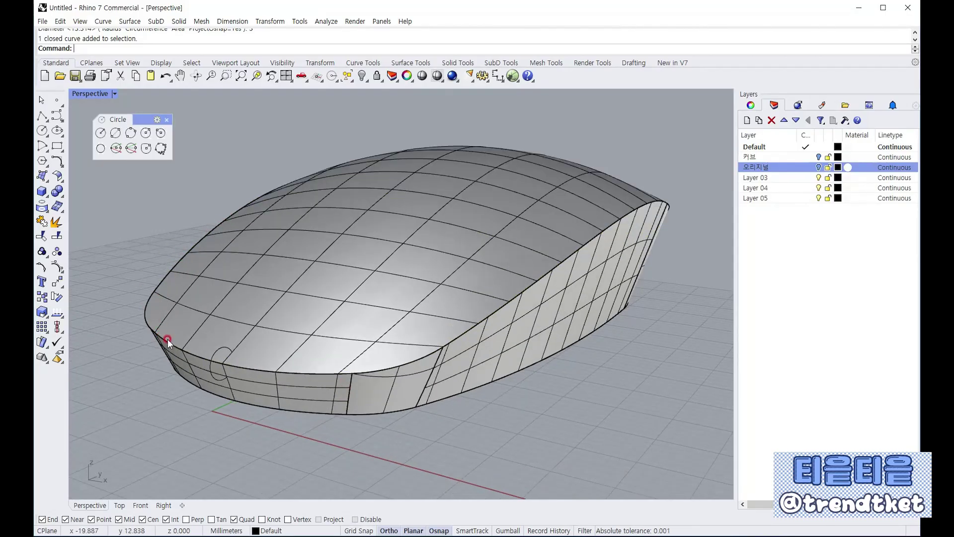
scroll(377, 369, "up", 1)
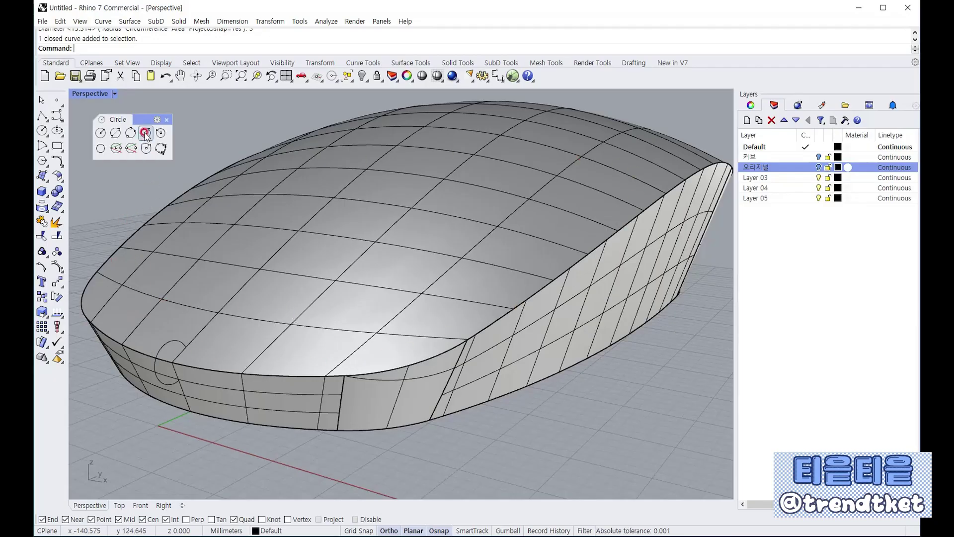
left_click(145, 134)
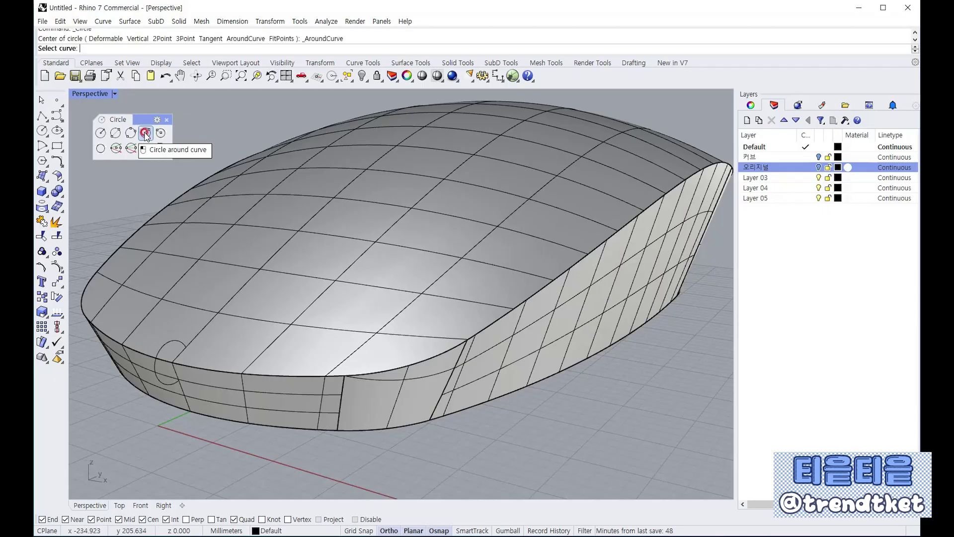
left_click(331, 382)
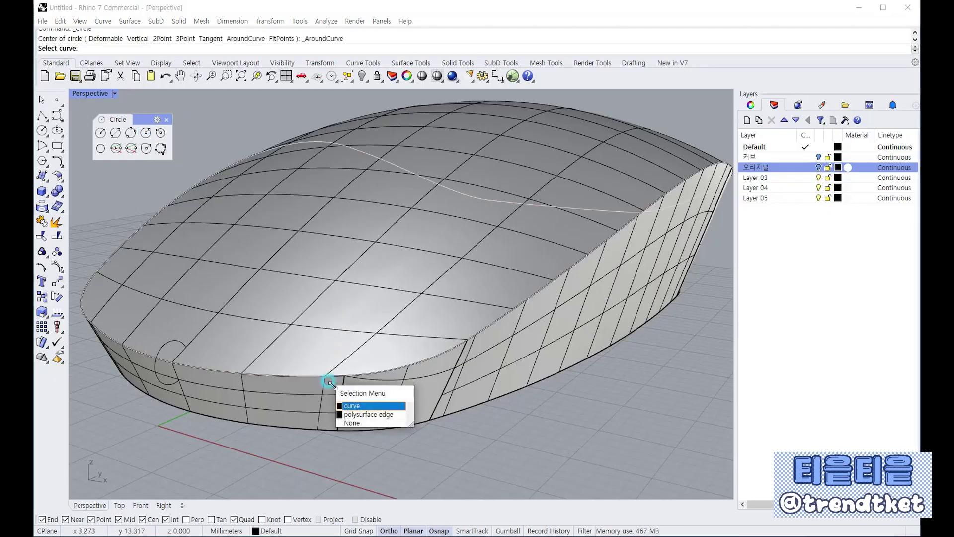
left_click(354, 405)
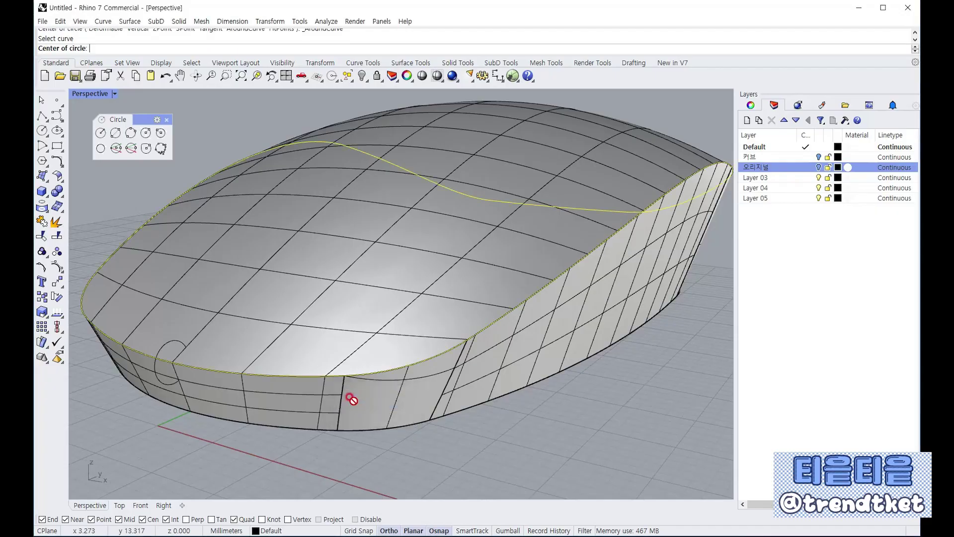
scroll(333, 369, "up", 3)
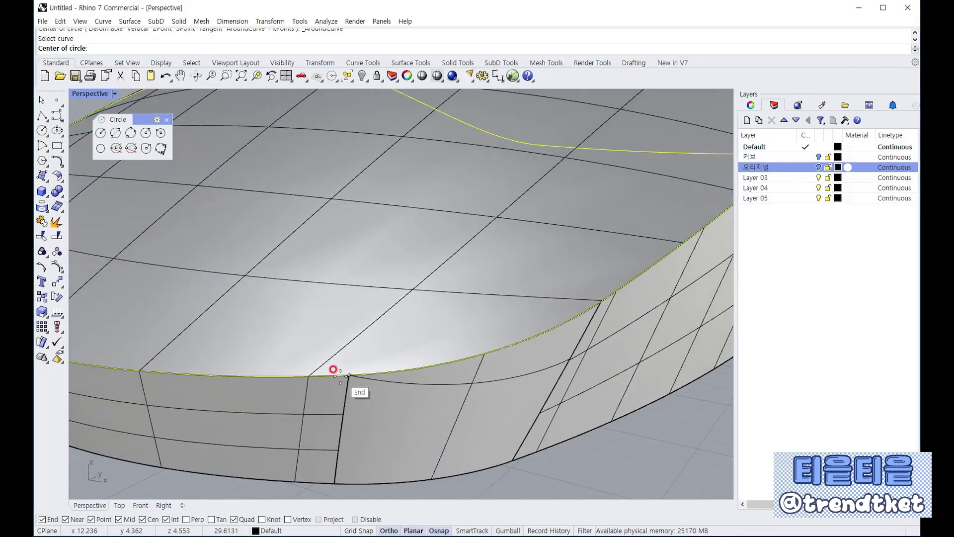
scroll(360, 361, "up", 1)
scroll(359, 361, "down", 5)
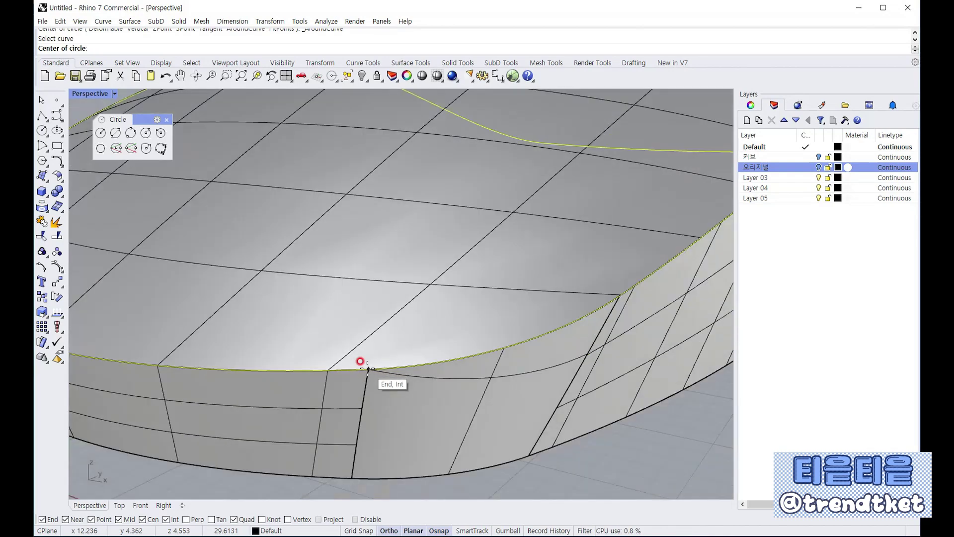
scroll(368, 369, "up", 3)
scroll(368, 368, "down", 1)
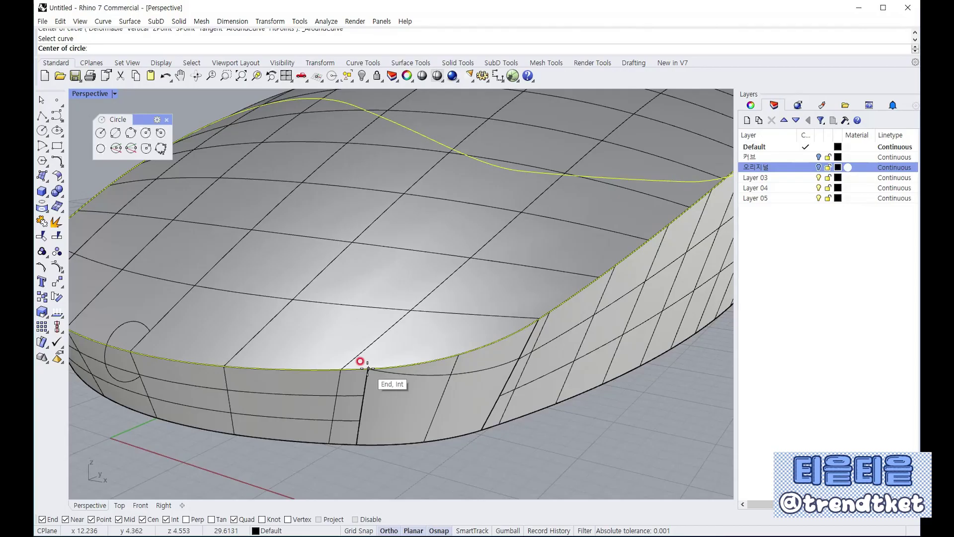
left_click(368, 369)
Set the diameter of the circle at the corner seam to 1 mm and place it.
scroll(369, 370, "down", 4)
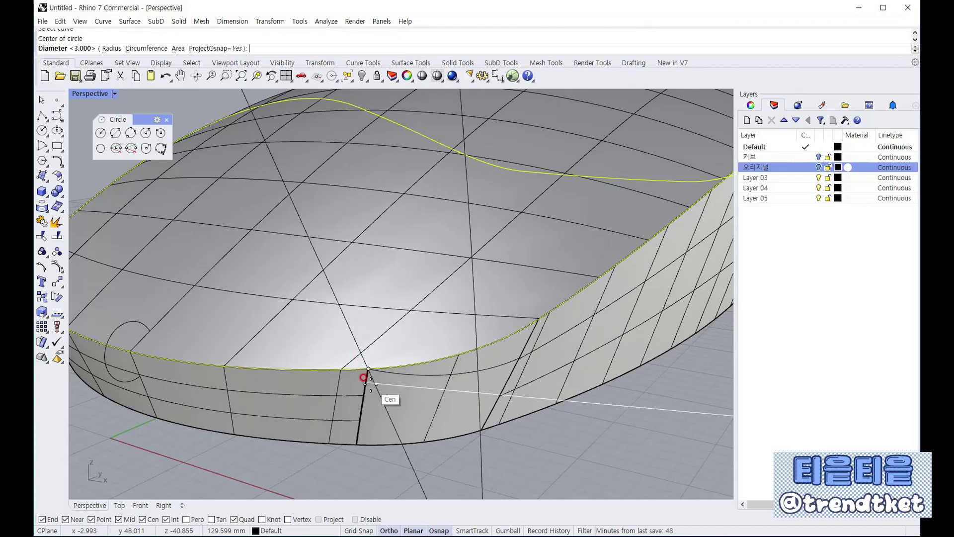
right_click_drag(386, 421, 399, 422)
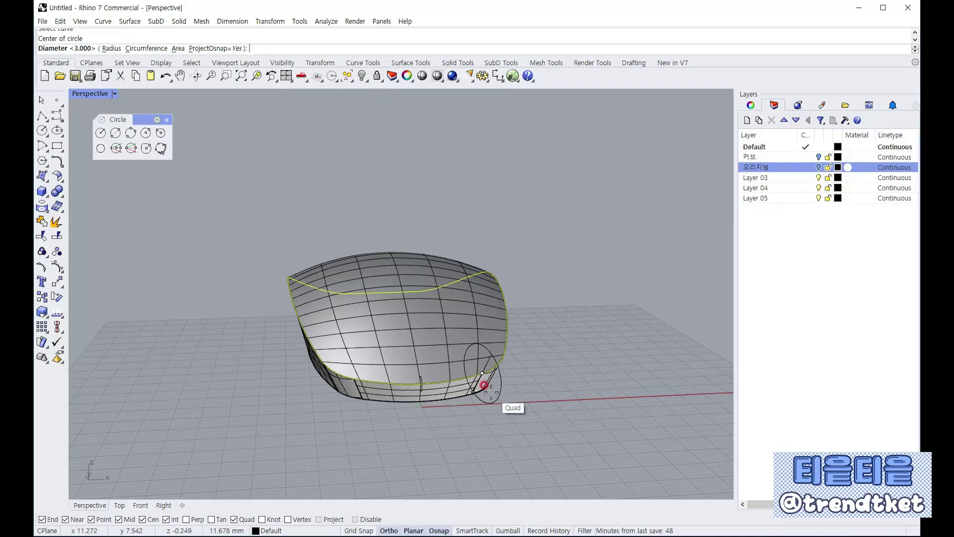
scroll(492, 396, "up", 5)
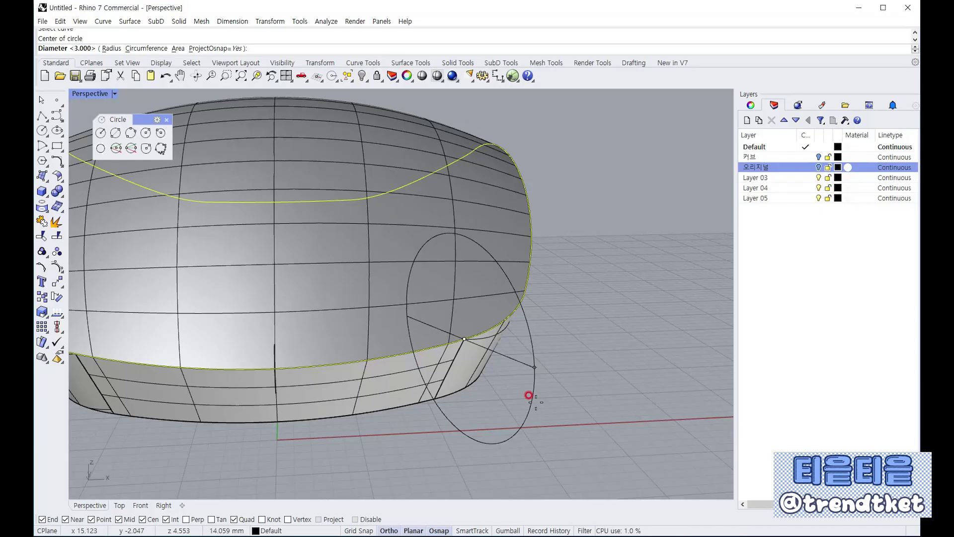
type("1")
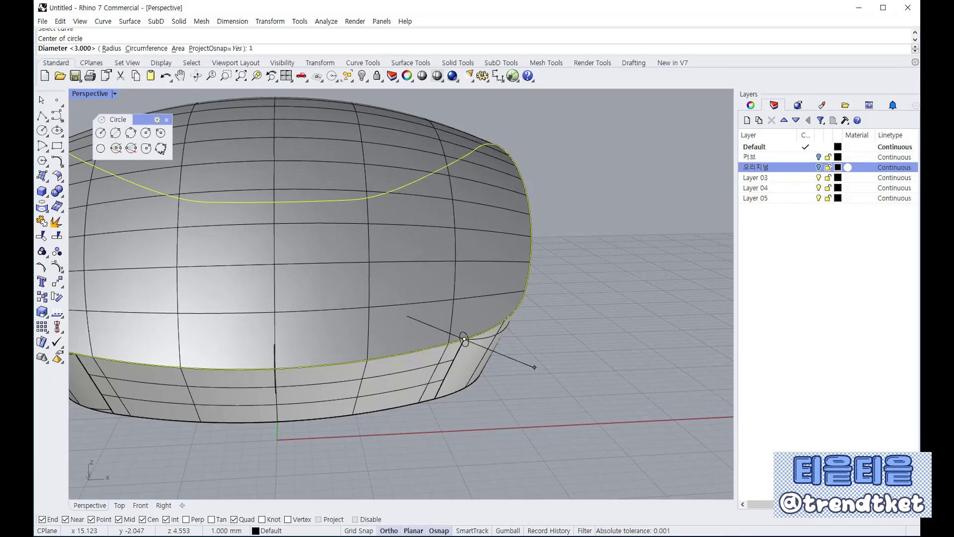
key("Return")
Place a 1 mm diameter circle around the upper edge curve at the middle of the front corner surface.
scroll(536, 384, "down", 5)
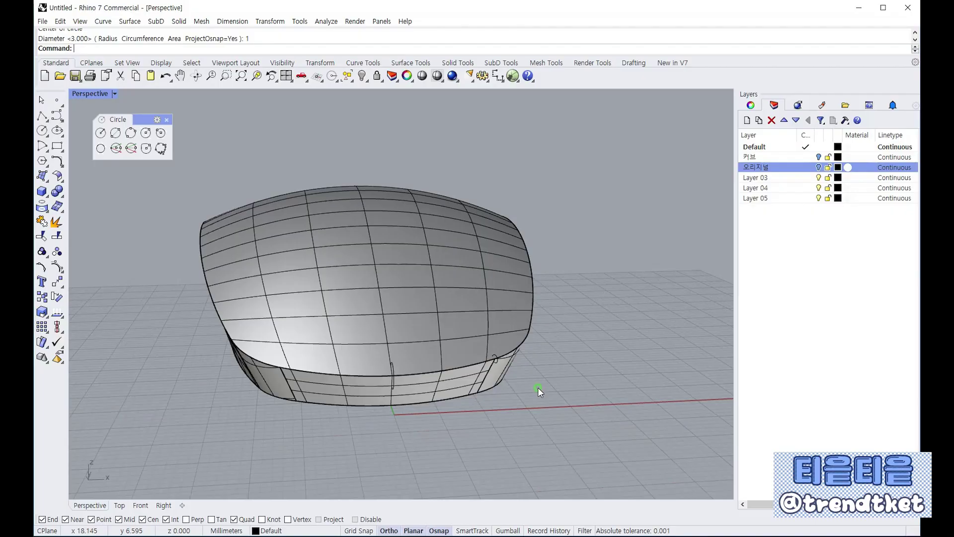
right_click_drag(538, 387, 495, 363)
scroll(404, 326, "up", 5)
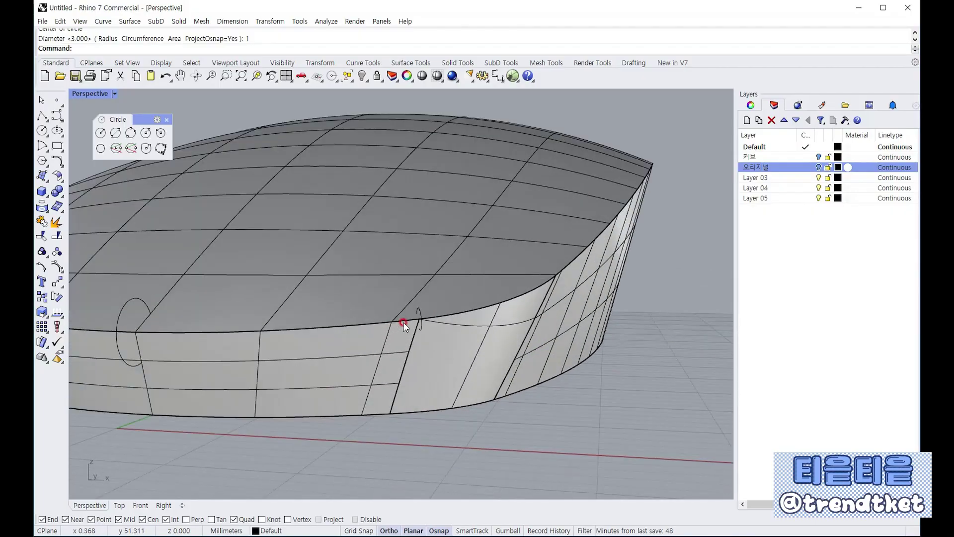
right_click_drag(404, 326, 462, 338)
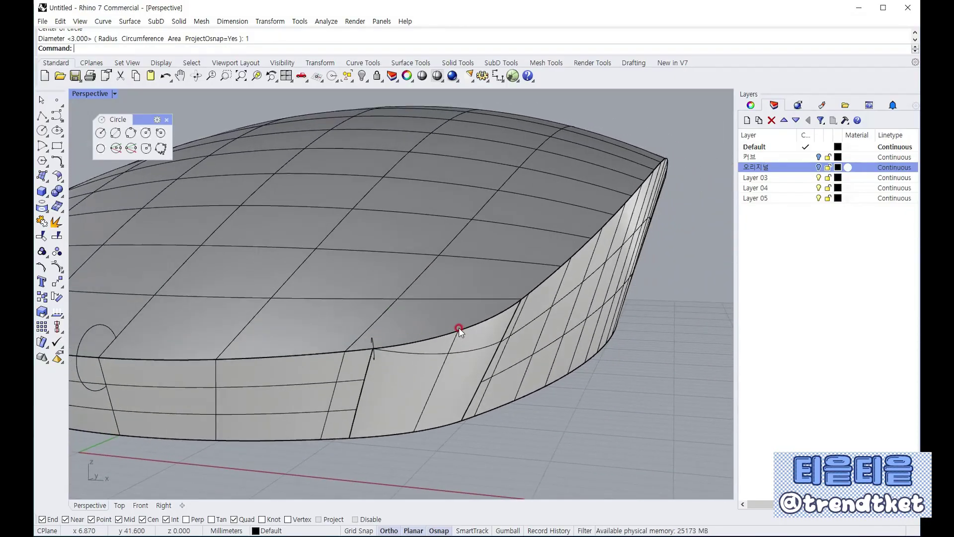
scroll(455, 329, "up", 2)
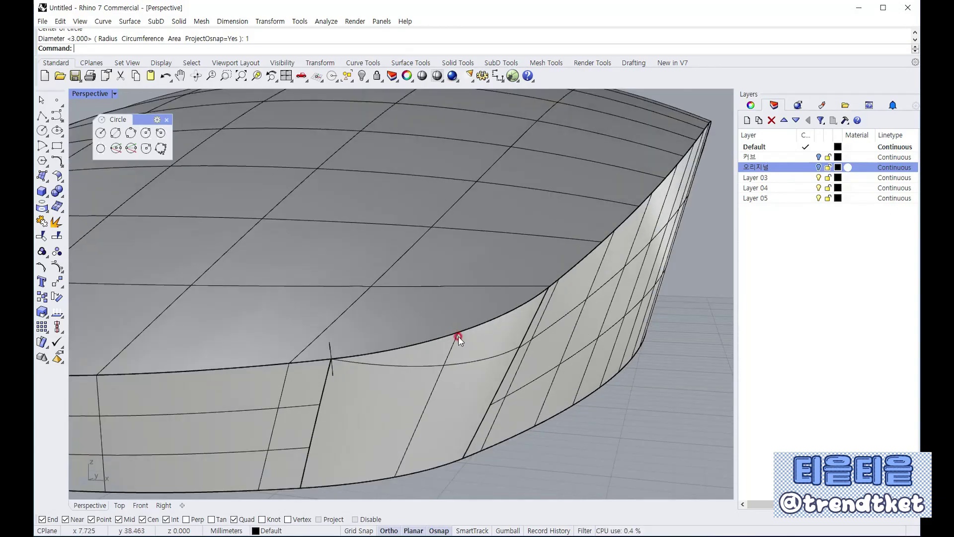
left_click(144, 134)
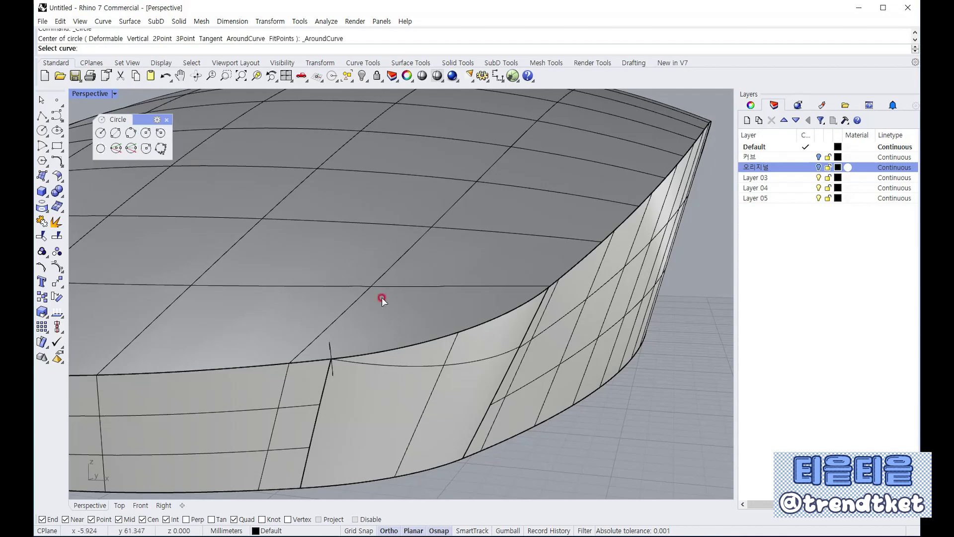
left_click(404, 348)
left_click(448, 374)
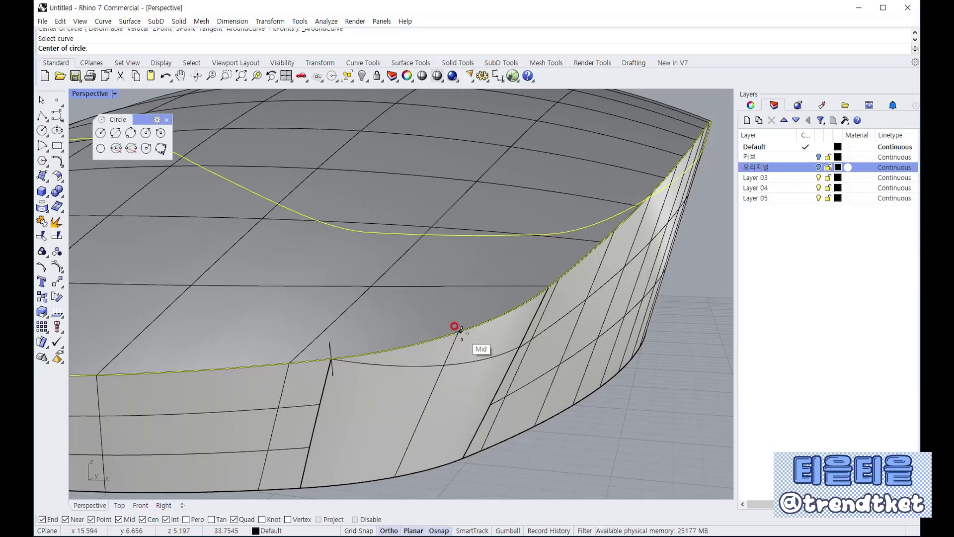
left_click(461, 331)
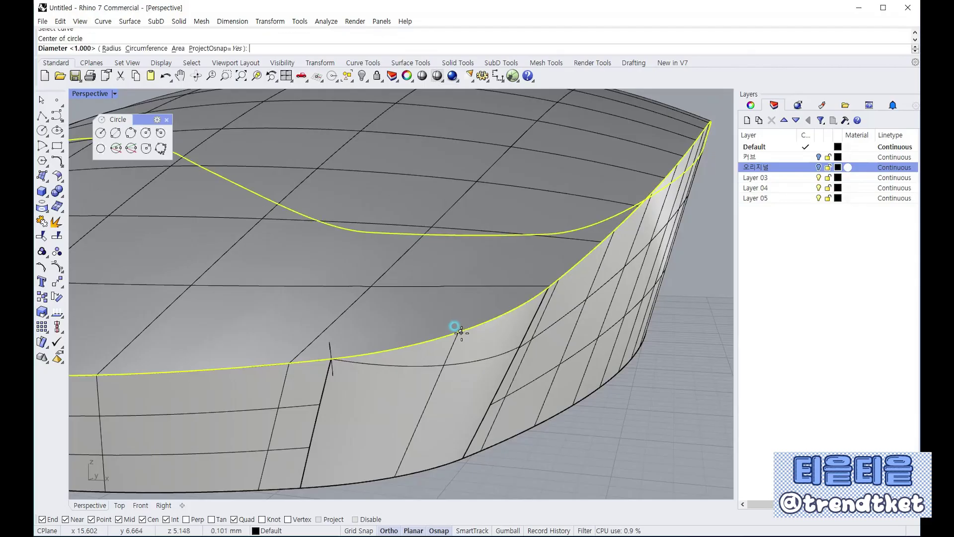
type("1")
key("Return")
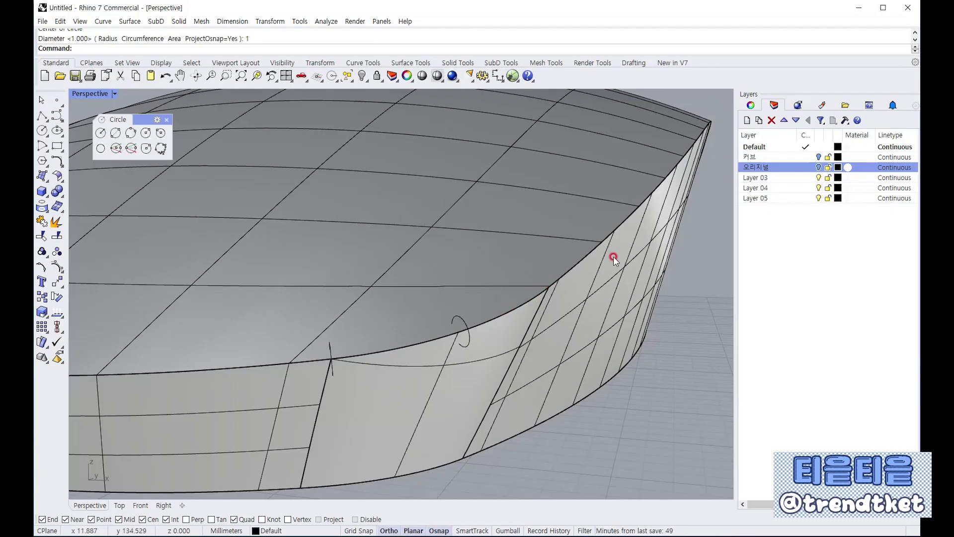
Place a 1 mm diameter circle around the upper edge curve at the seam between the front corner and side surfaces.
left_click(145, 133)
left_click(506, 317)
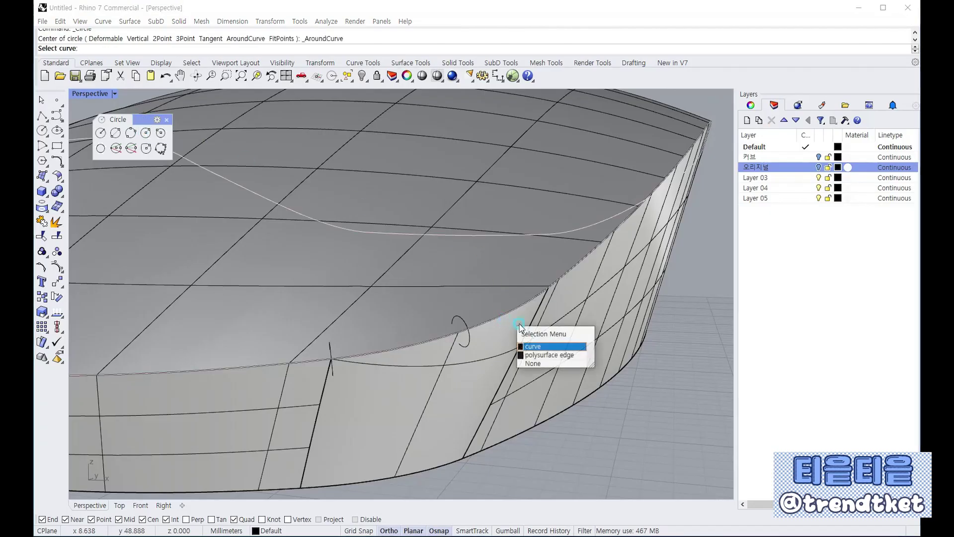
left_click(535, 346)
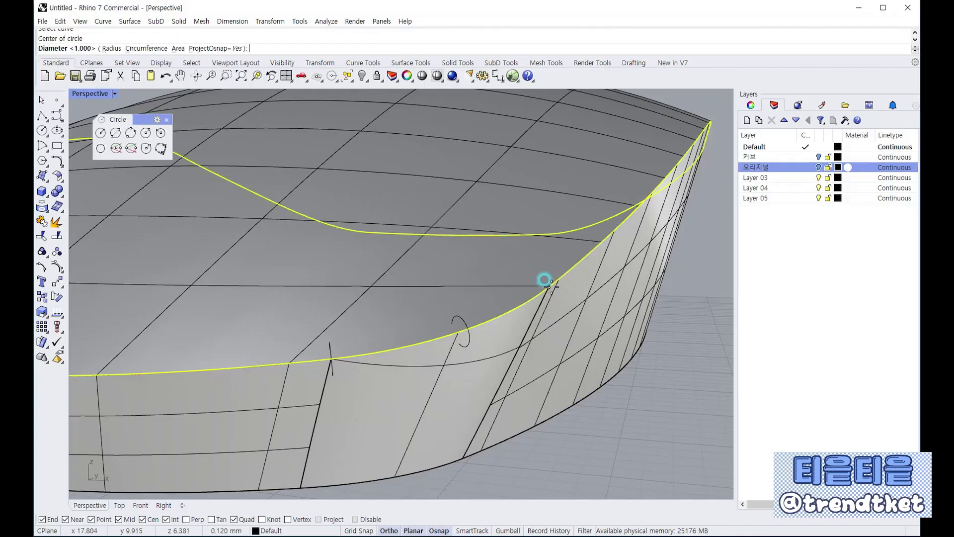
left_click(549, 287)
type("1")
key("Return")
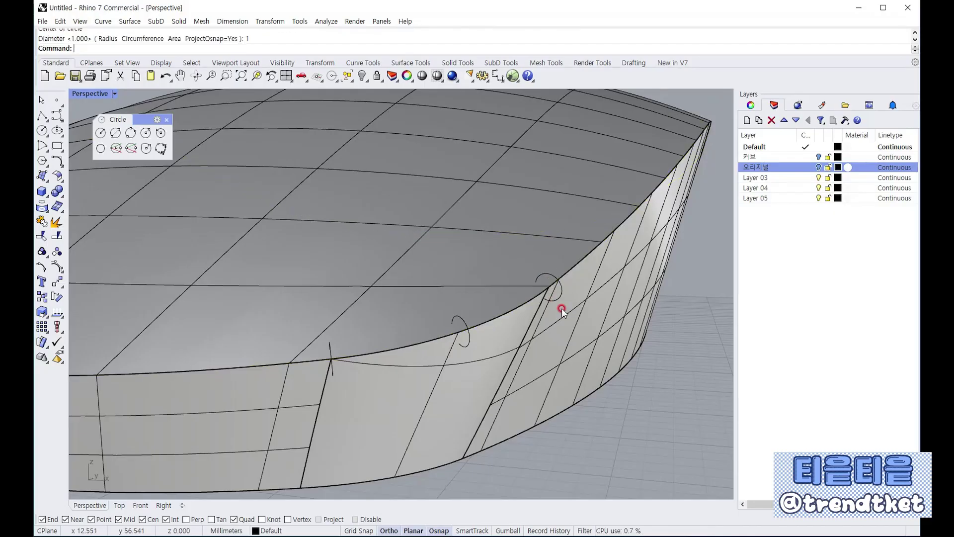
Examine the circles around the front corner and the course of the upper edge along the body's side.
scroll(563, 303, "down", 7)
right_click_drag(567, 325, 454, 334)
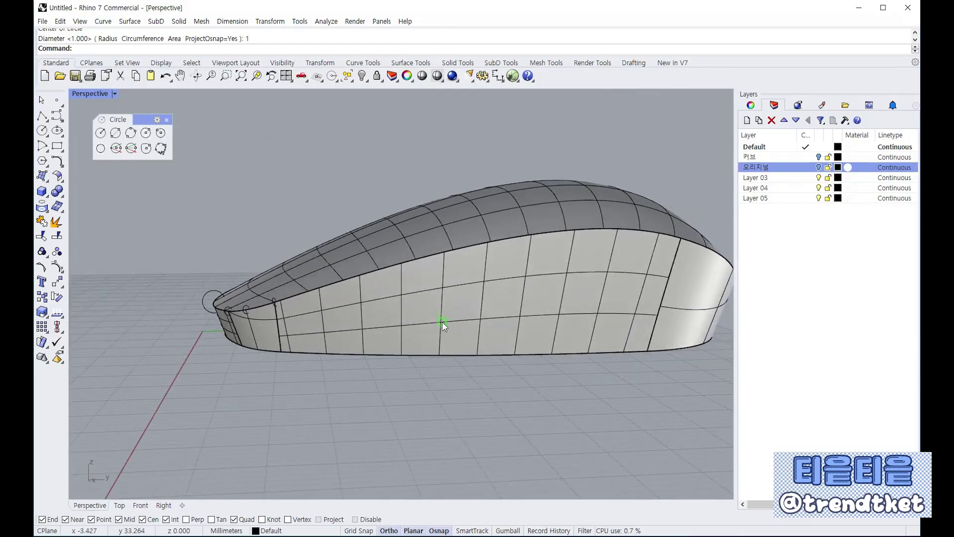
scroll(262, 299, "up", 6)
right_click_drag(267, 303, 498, 294)
scroll(348, 299, "down", 5)
scroll(542, 283, "up", 8)
scroll(542, 282, "down", 6)
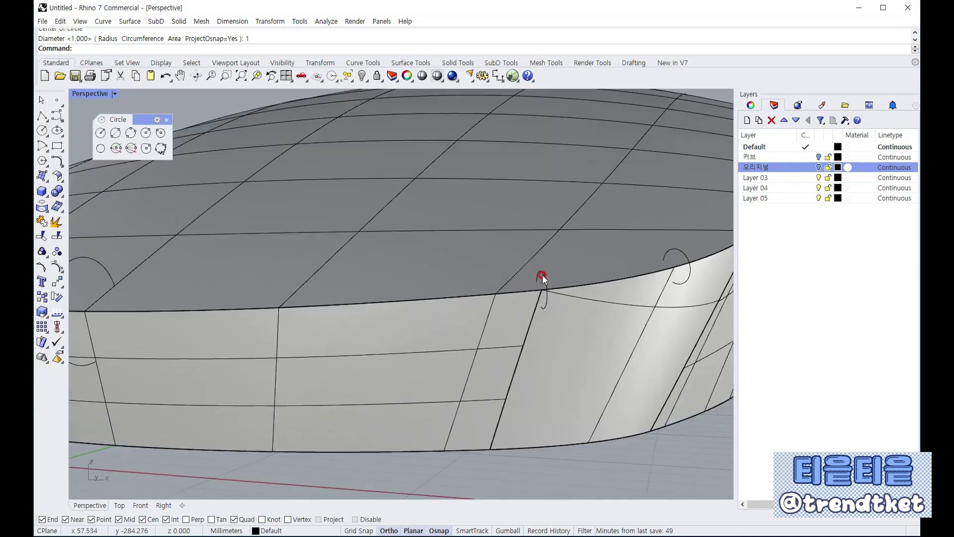
right_click_drag(422, 298, 485, 303)
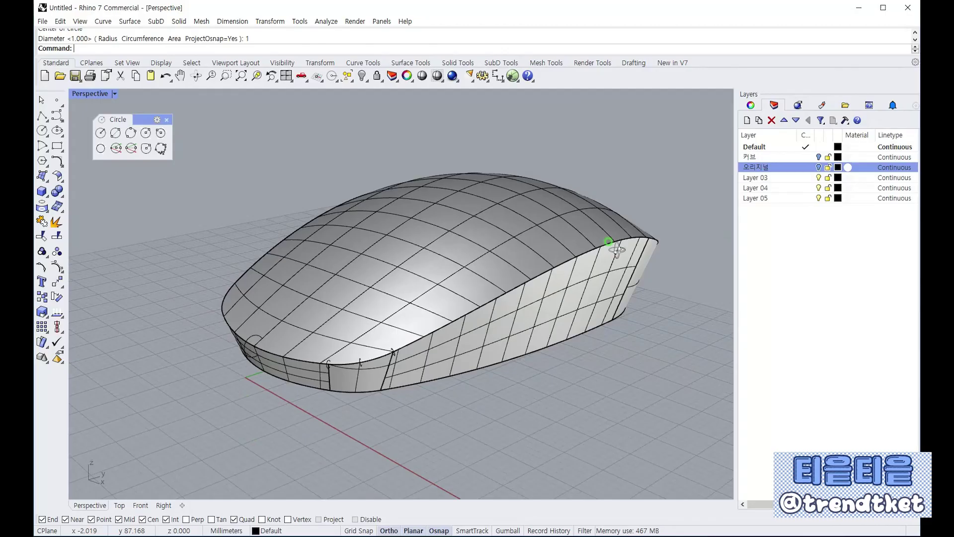
right_click_drag(617, 250, 556, 247)
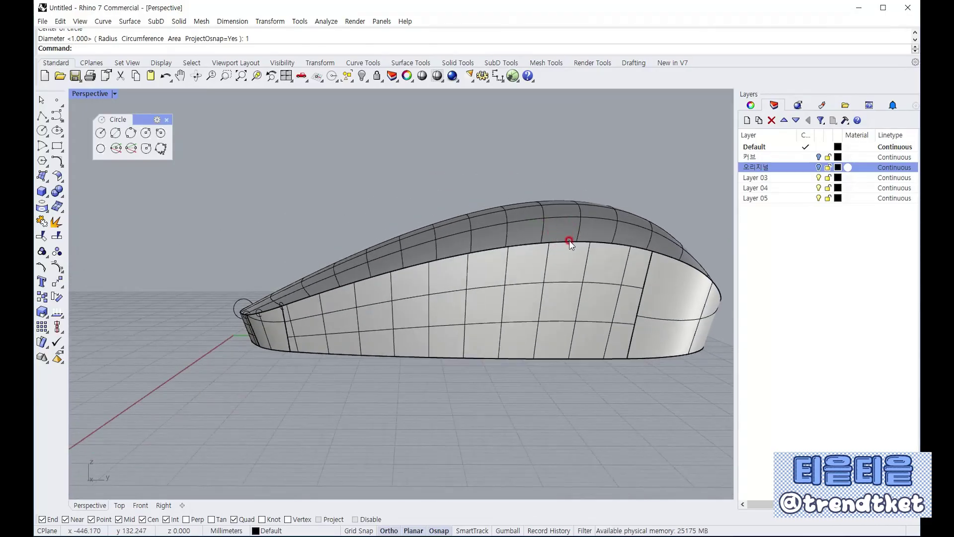
Place a 5 mm diameter circle around the upper edge curve at its quadrant point near the side's highest part.
left_click(159, 134)
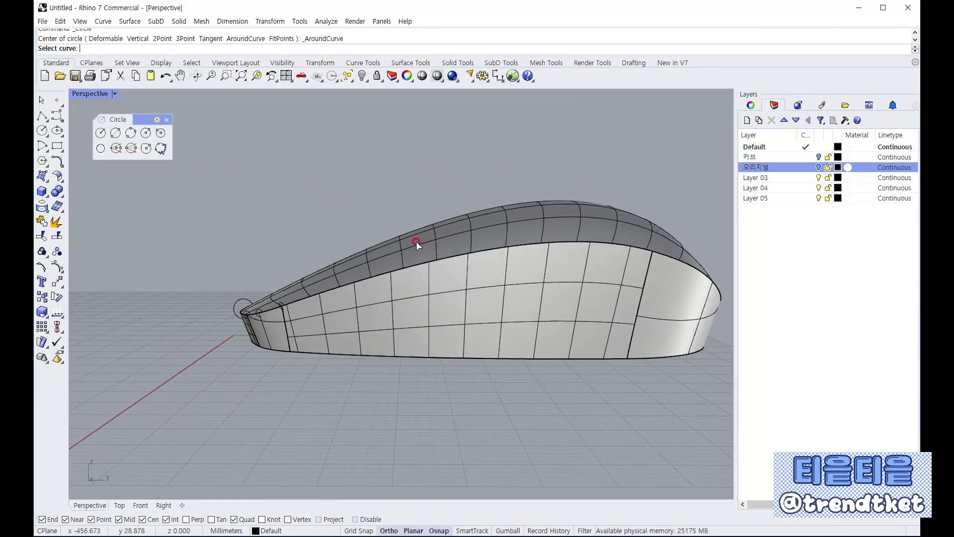
left_click(446, 269)
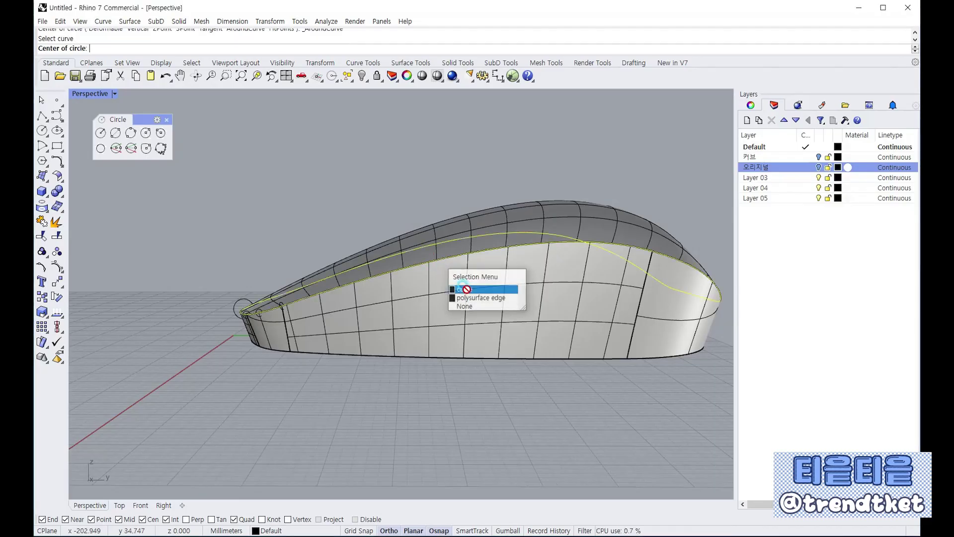
left_click(468, 289)
right_click_drag(467, 289, 505, 305)
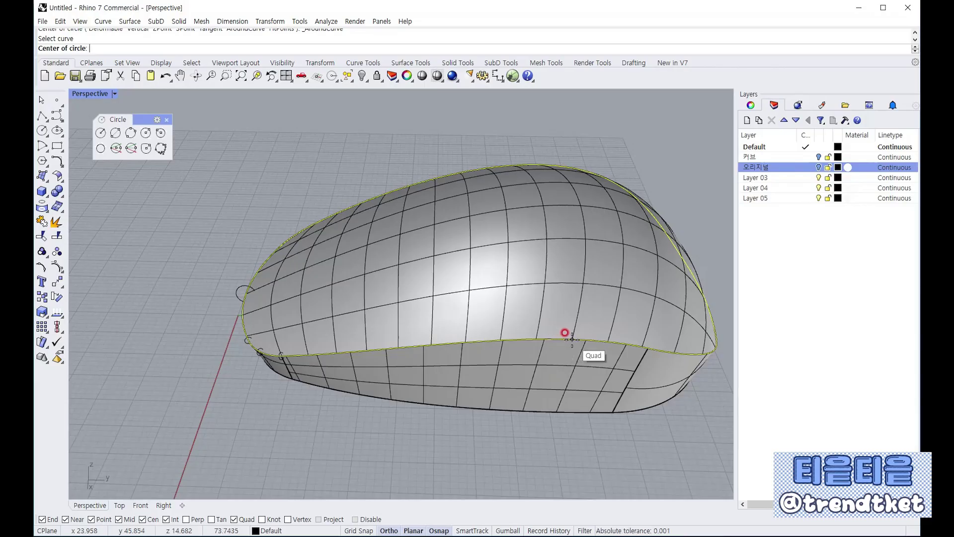
scroll(572, 339, "up", 3)
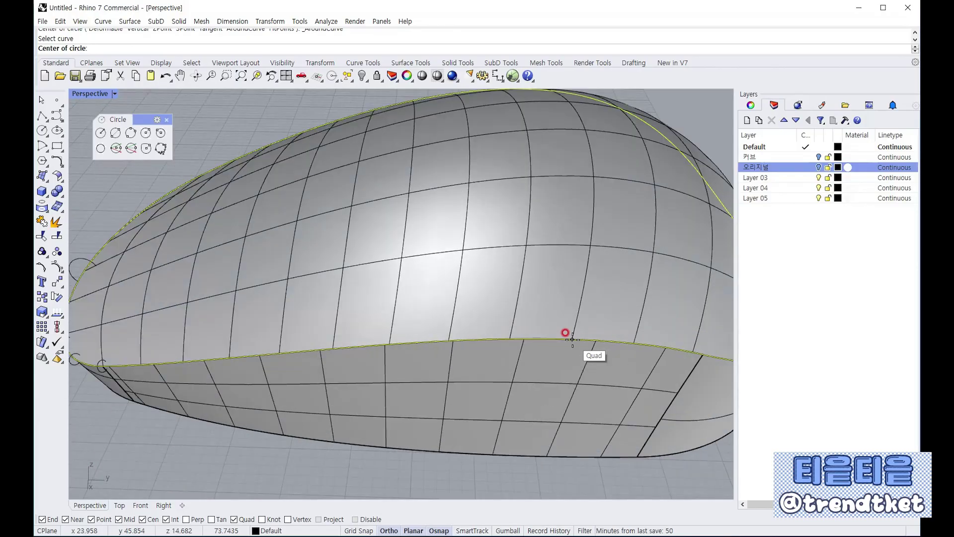
left_click(573, 339)
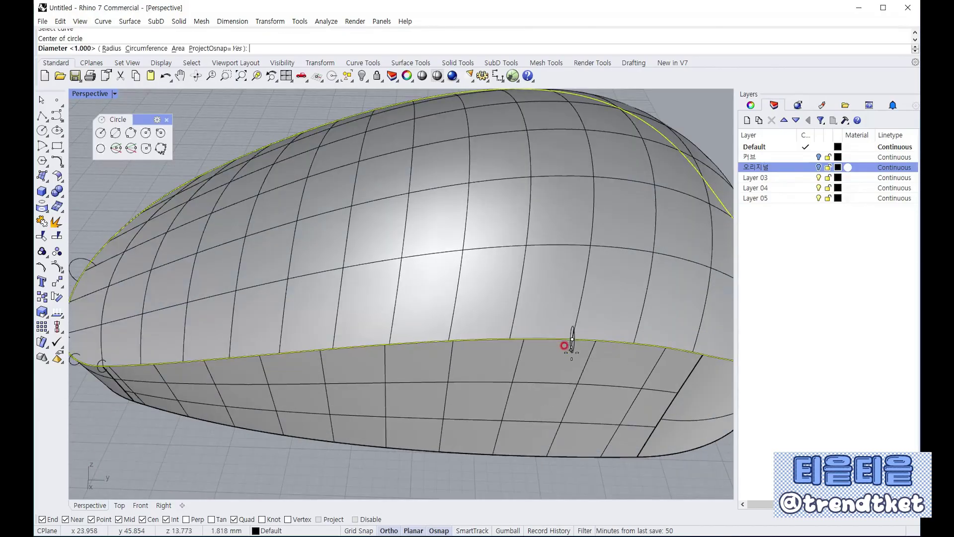
scroll(572, 350, "down", 2)
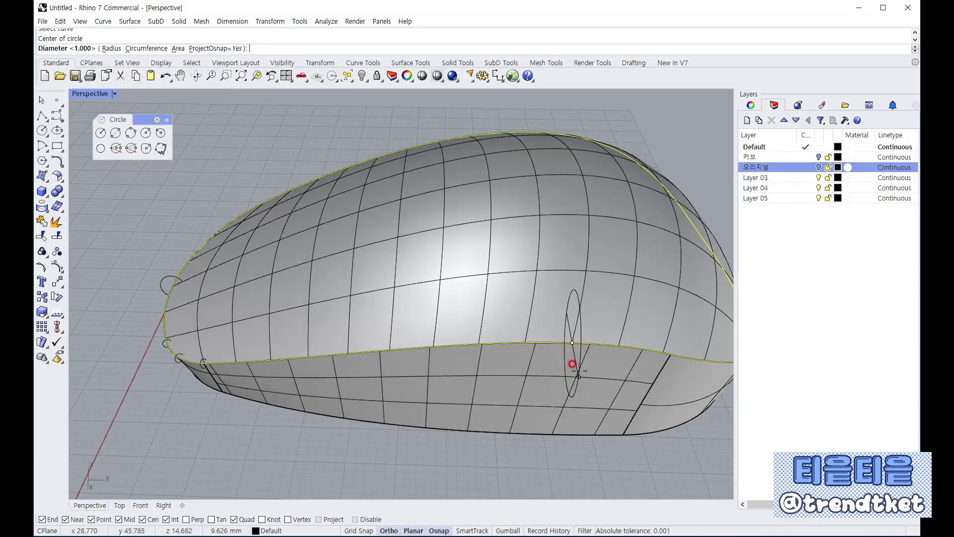
type("5")
key("Return")
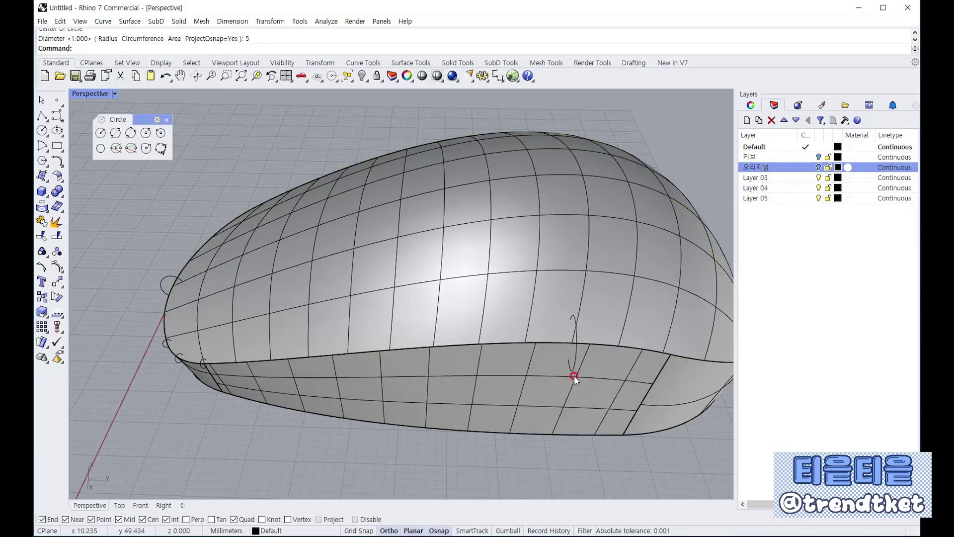
Place a 2 mm diameter circle around the upper edge curve at the seam between the side and rear corner surfaces.
right_click_drag(560, 386, 615, 299)
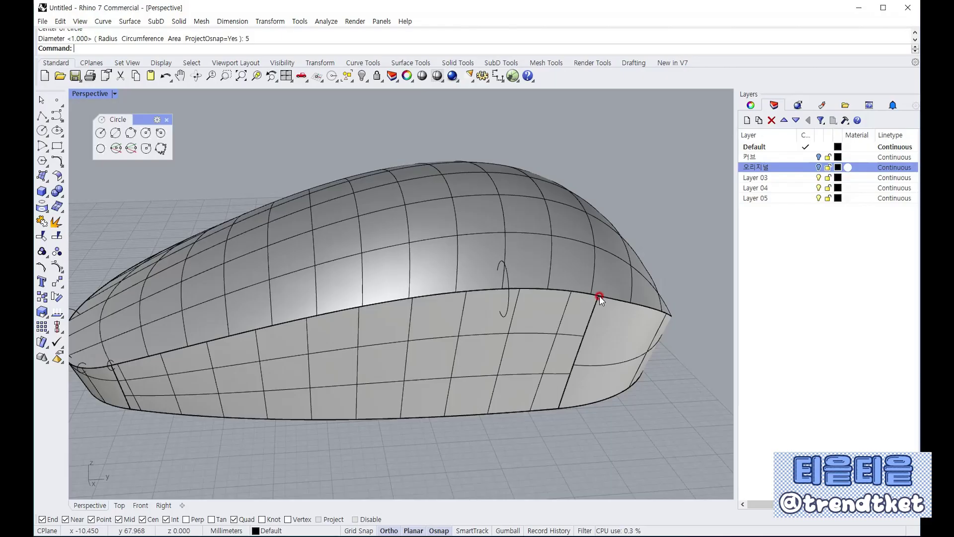
right_click_drag(600, 296, 517, 299)
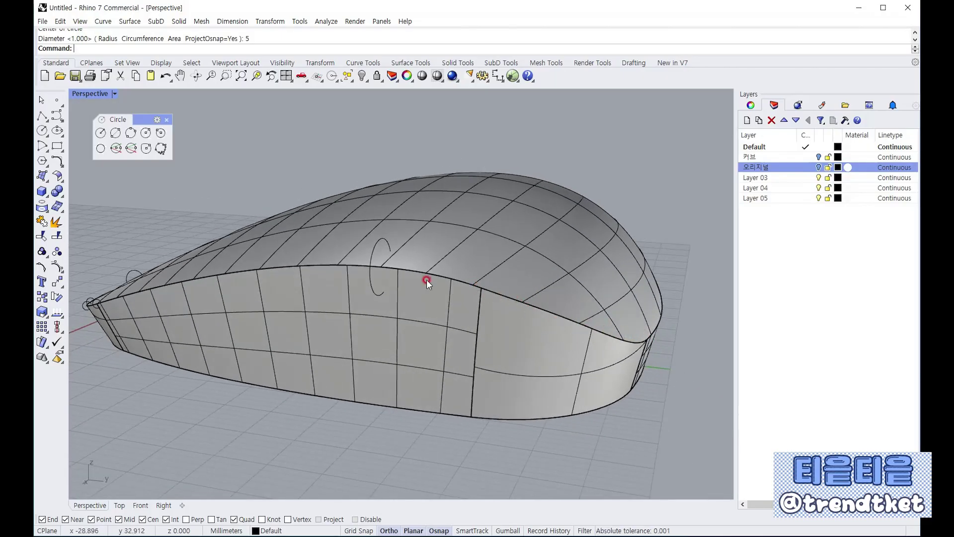
left_click(146, 133)
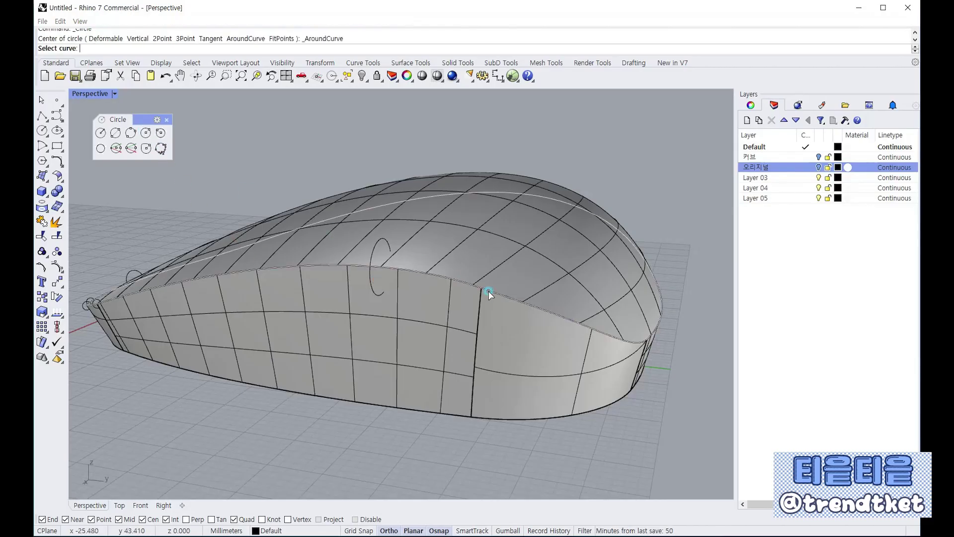
left_click(487, 291)
left_click(517, 320)
scroll(475, 278, "up", 2)
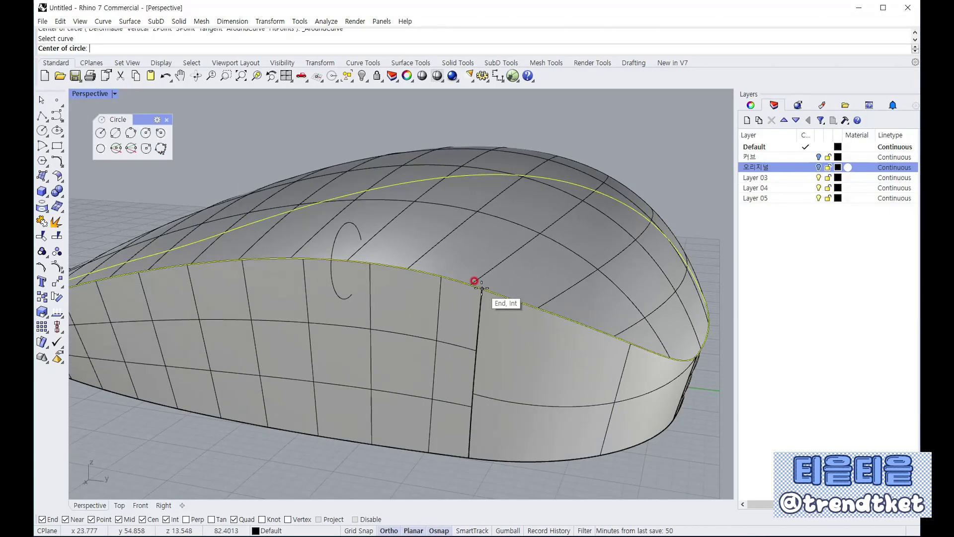
left_click(478, 290)
key("Return")
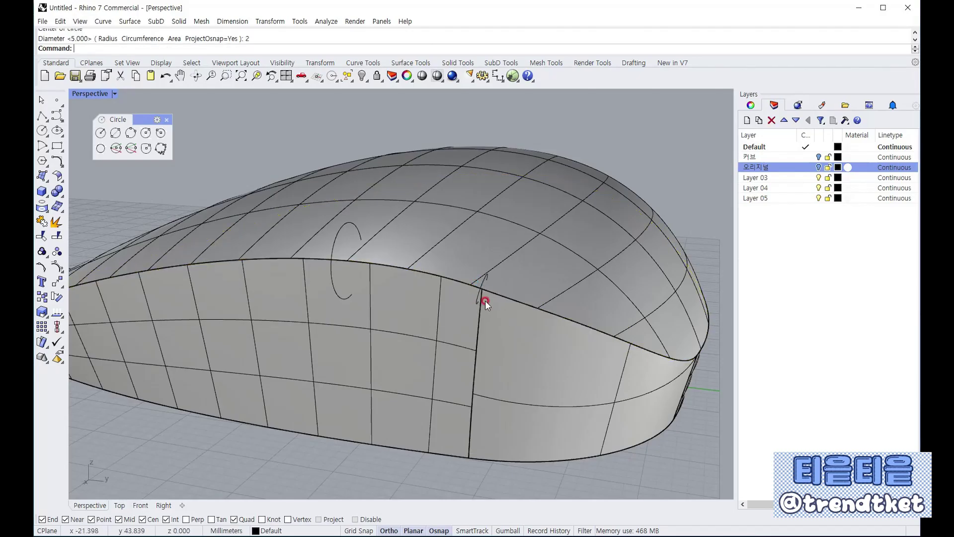
Place a 2 mm diameter circle around the upper edge curve where the rear corner surface's middle isocurve meets it.
right_click_drag(575, 354, 522, 347)
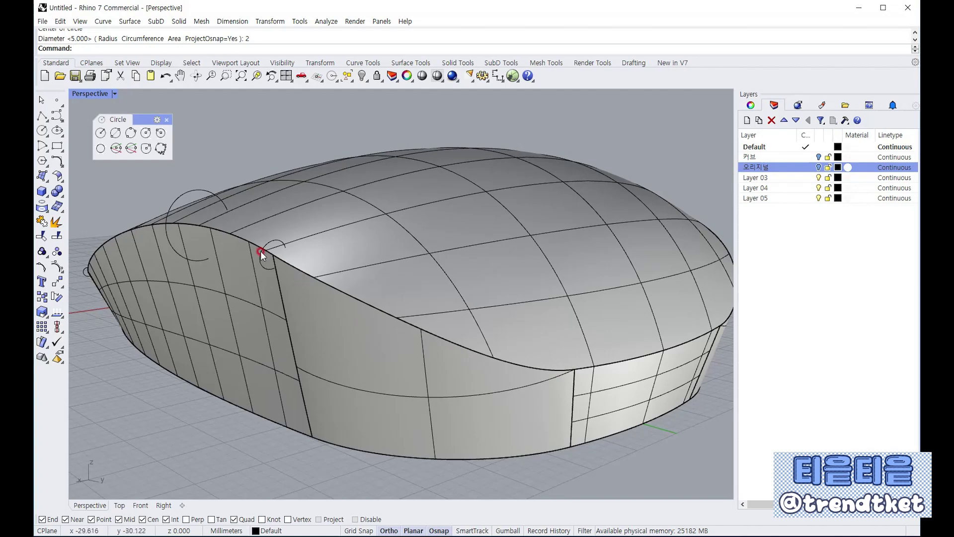
right_click(399, 340)
left_click(408, 324)
left_click(439, 351)
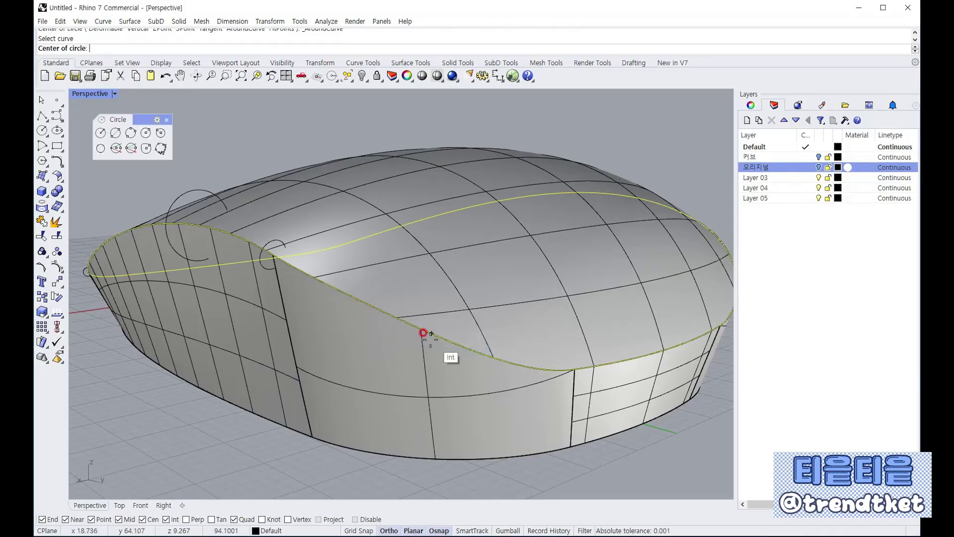
left_click(423, 332)
type("2.000>")
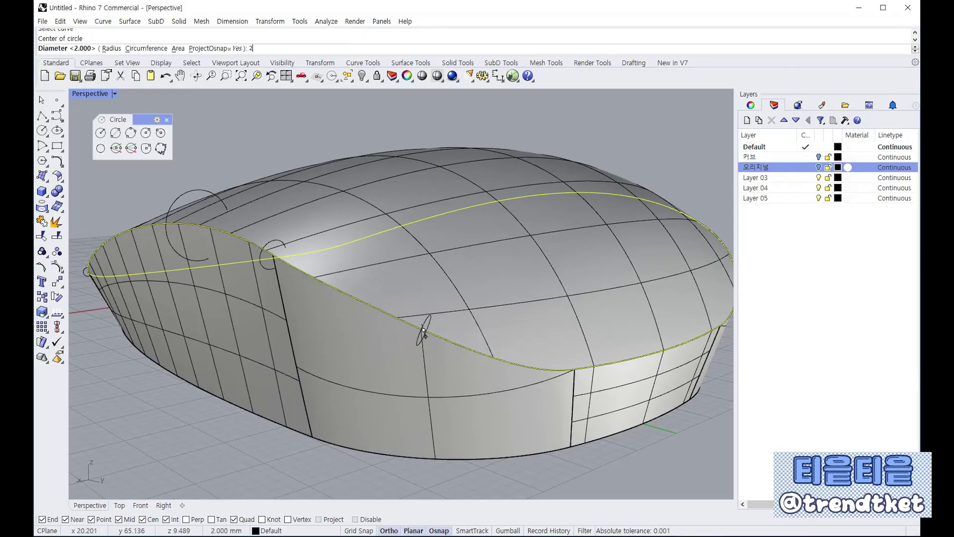
right_click(418, 354)
Place a 2 mm diameter circle around the upper edge curve at the seam between the rear corner and back surfaces.
right_click(506, 381)
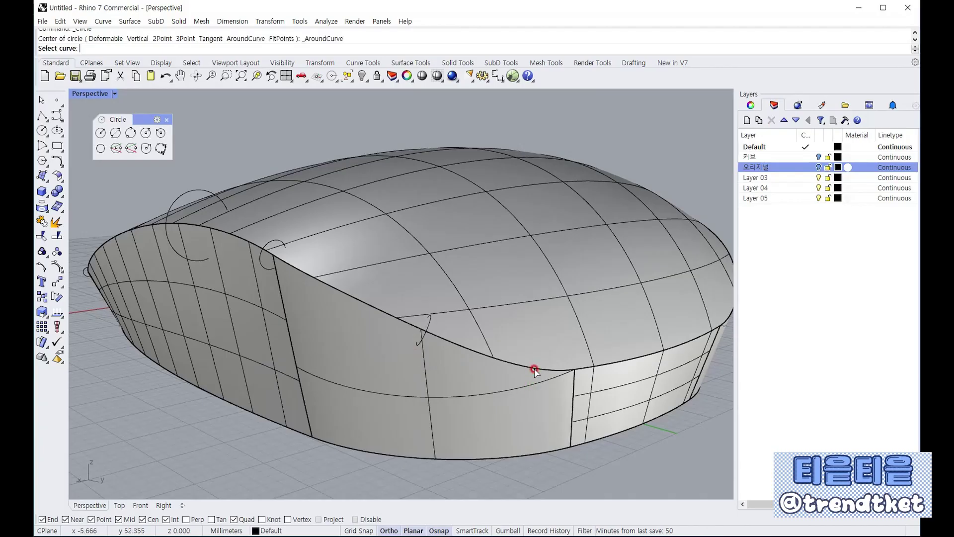
left_click(535, 372)
left_click(571, 404)
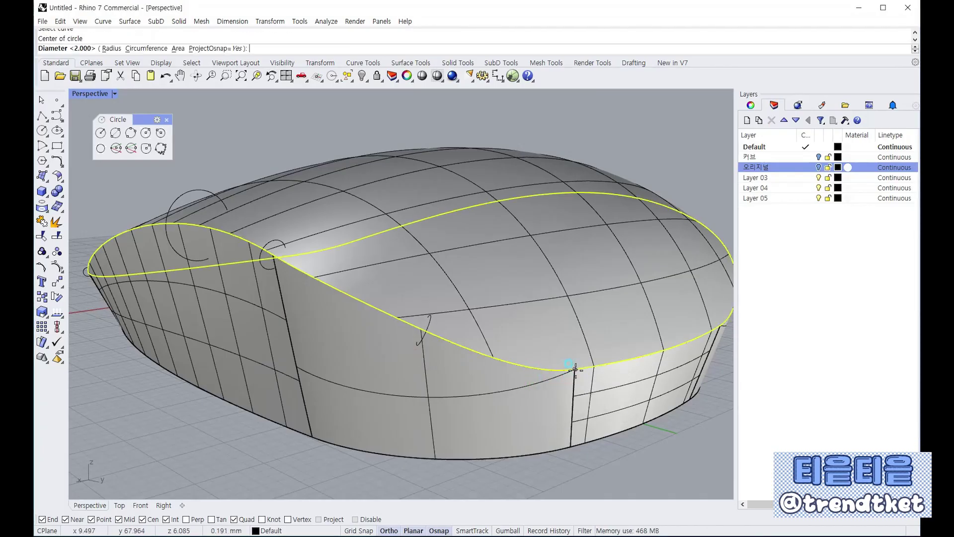
type("2")
key("Return")
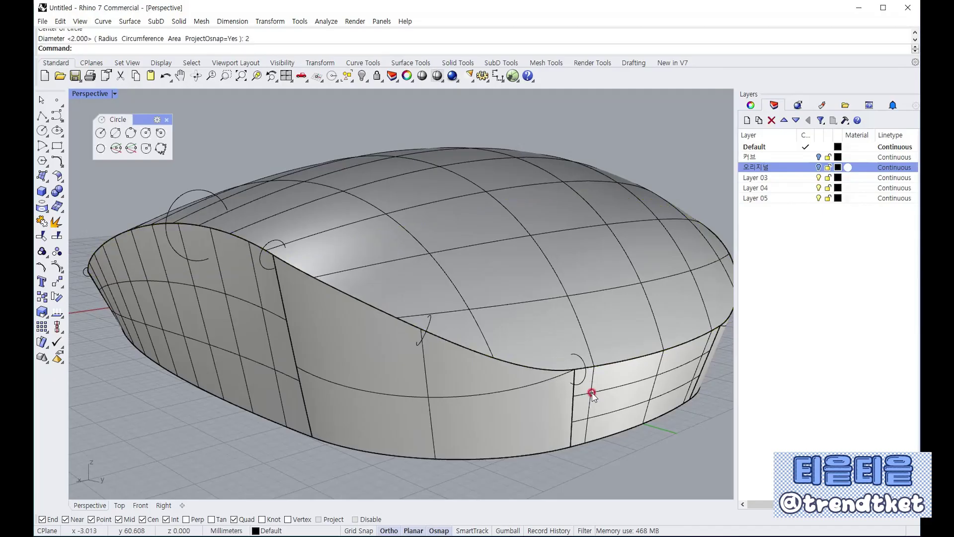
Place a 3 mm diameter circle around the upper edge curve where the back surface's middle isocurve meets it.
scroll(592, 392, "down", 7)
right_click_drag(592, 392, 462, 405)
scroll(398, 430, "up", 5)
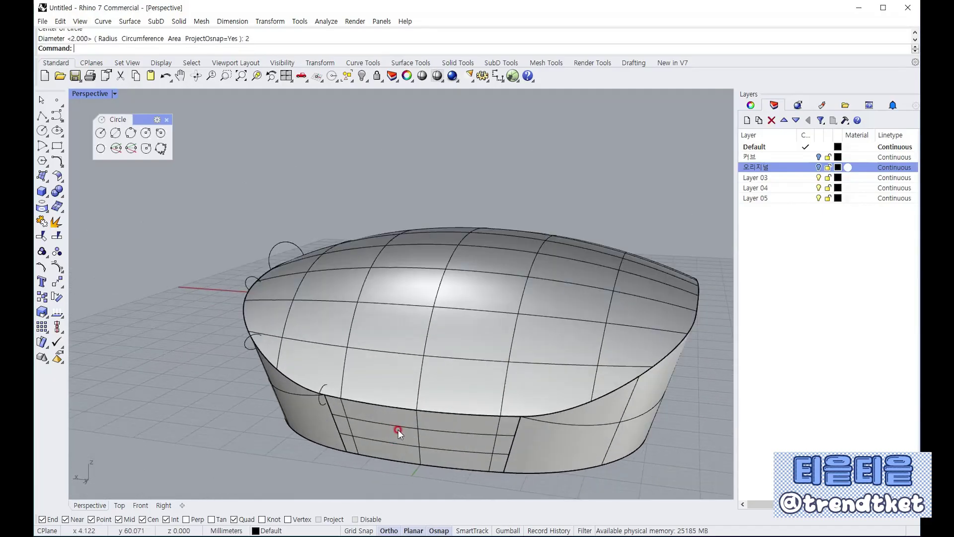
left_click(128, 138)
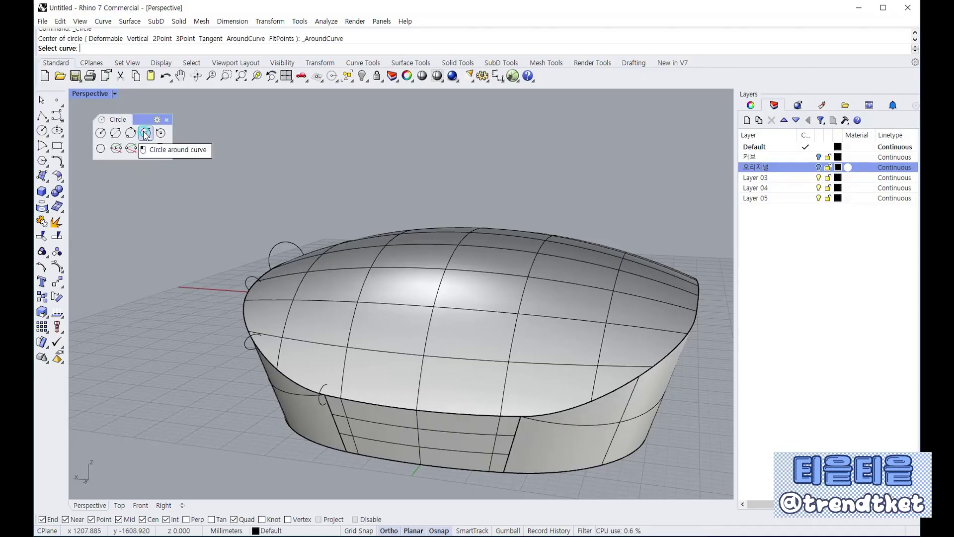
left_click(423, 411)
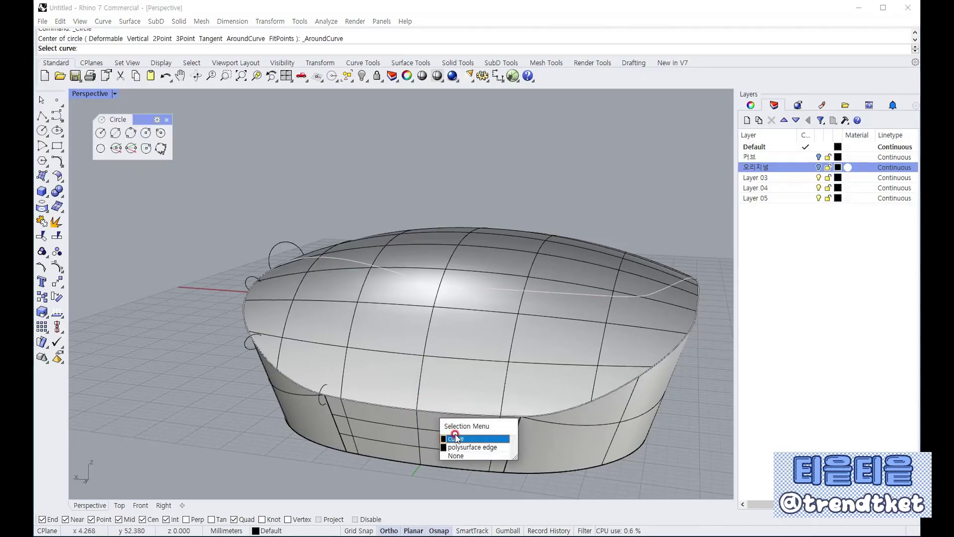
left_click(458, 438)
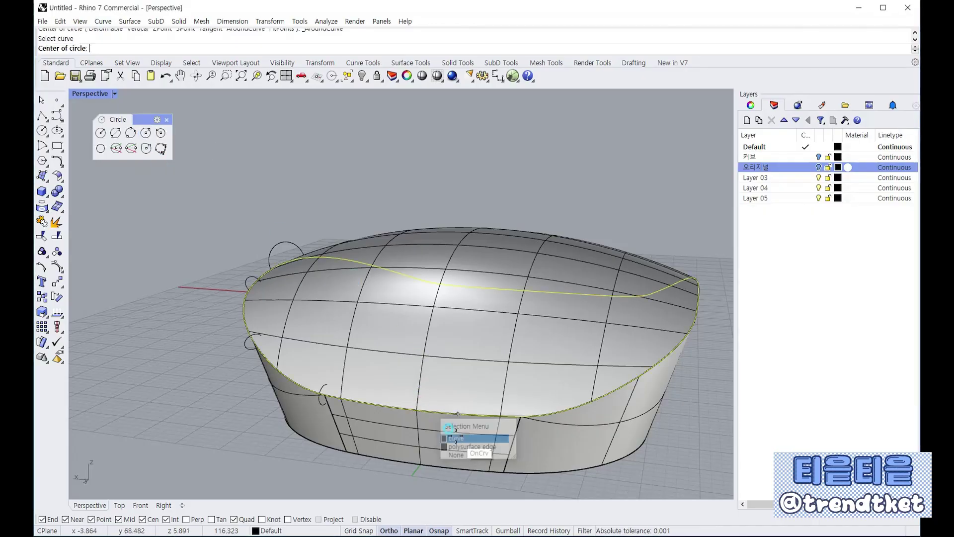
left_click(417, 410)
type("3")
key("Return")
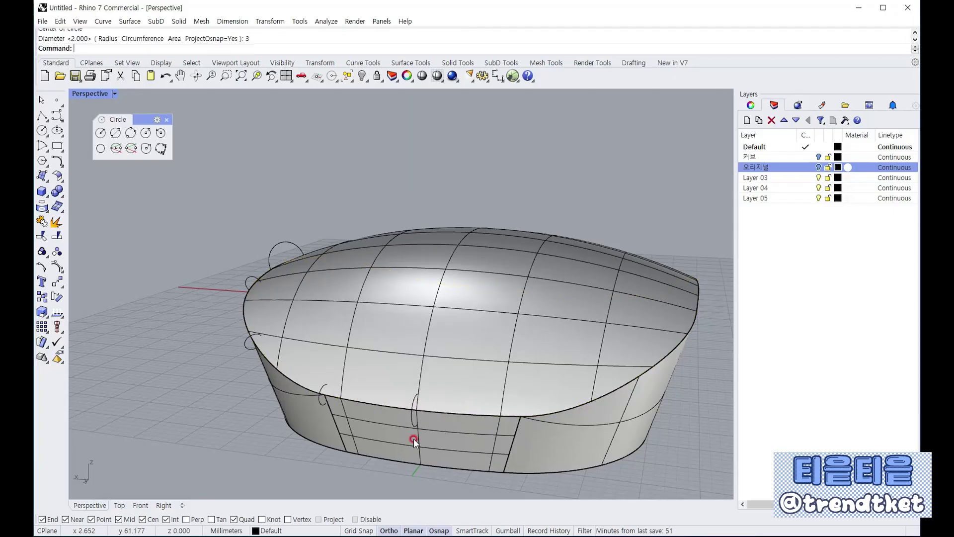
Place a 2 mm diameter circle around the upper edge curve at the seam between the back and the opposite rear corner surface.
right_click_drag(519, 421, 485, 412)
scroll(402, 405, "up", 8)
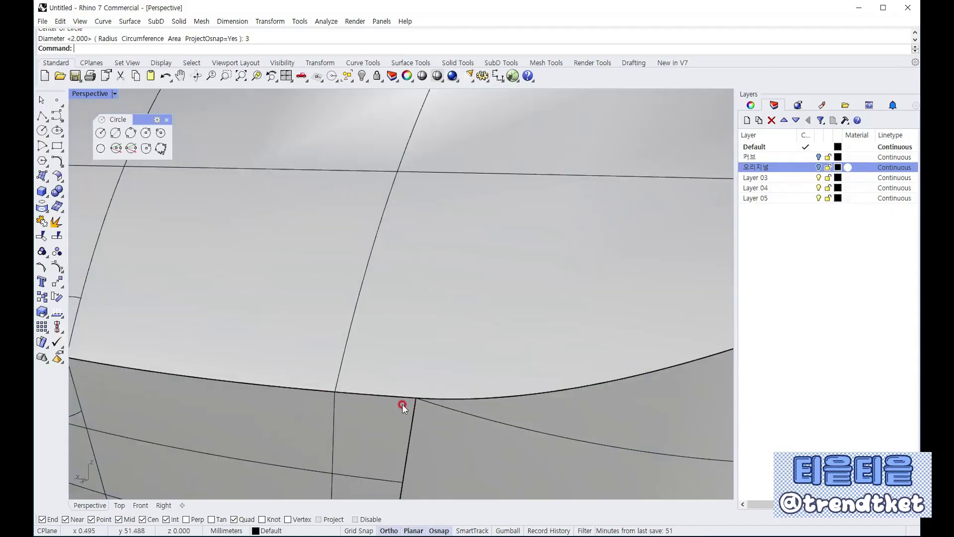
left_click(145, 133)
left_click(426, 399)
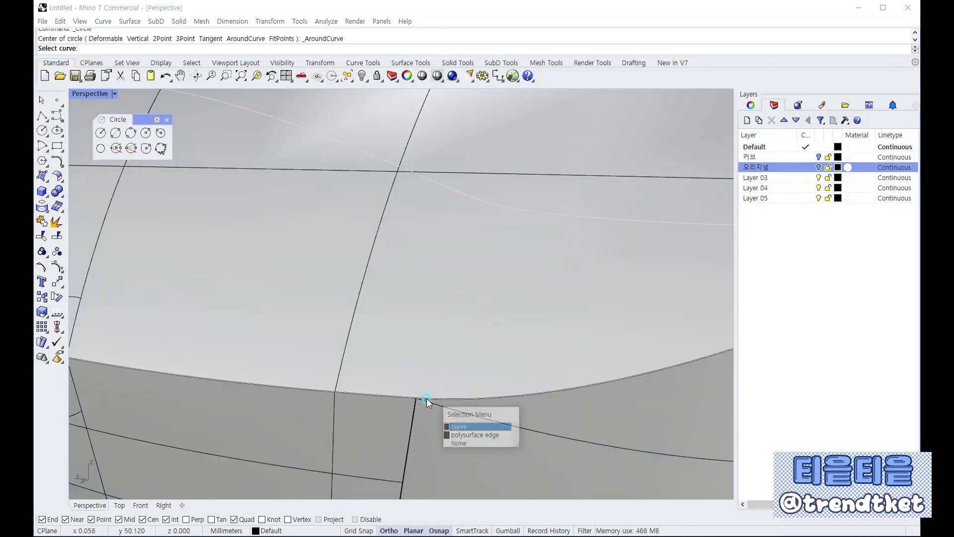
left_click(462, 427)
left_click(417, 397)
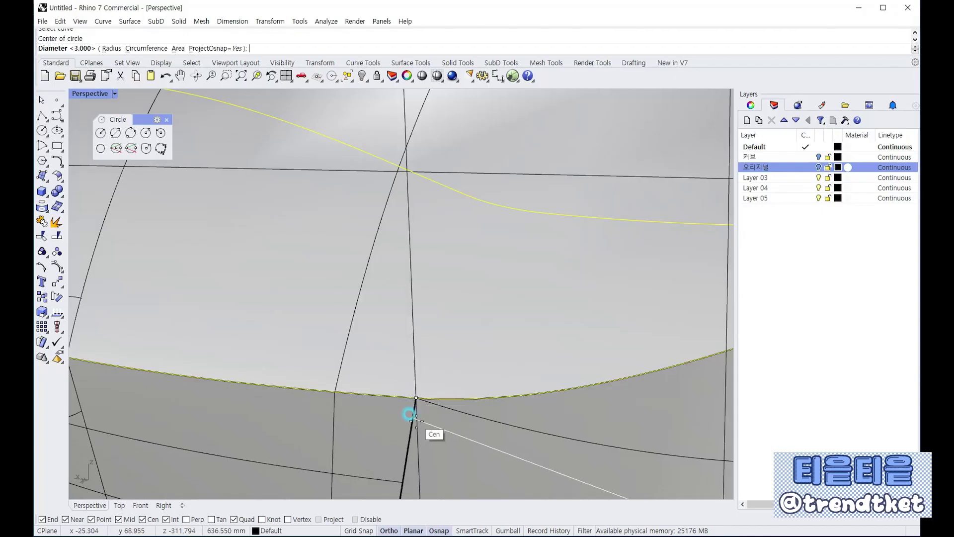
type("2")
key("Return")
Place a 2 mm diameter circle around the upper edge curve where the opposite rear corner surface's middle isocurve meets it.
scroll(410, 420, "down", 3)
scroll(418, 432, "down", 5)
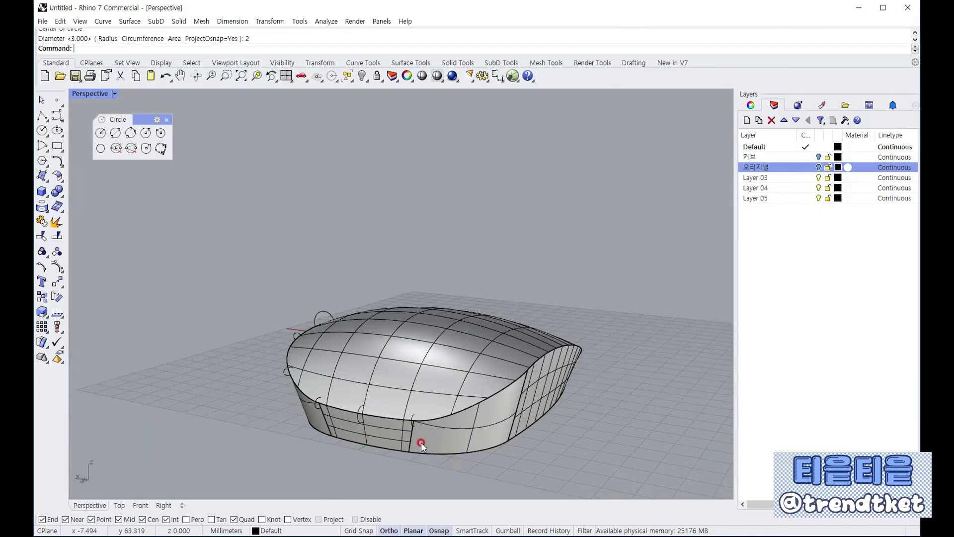
right_click_drag(421, 442, 365, 368)
scroll(354, 361, "up", 4)
key("Return")
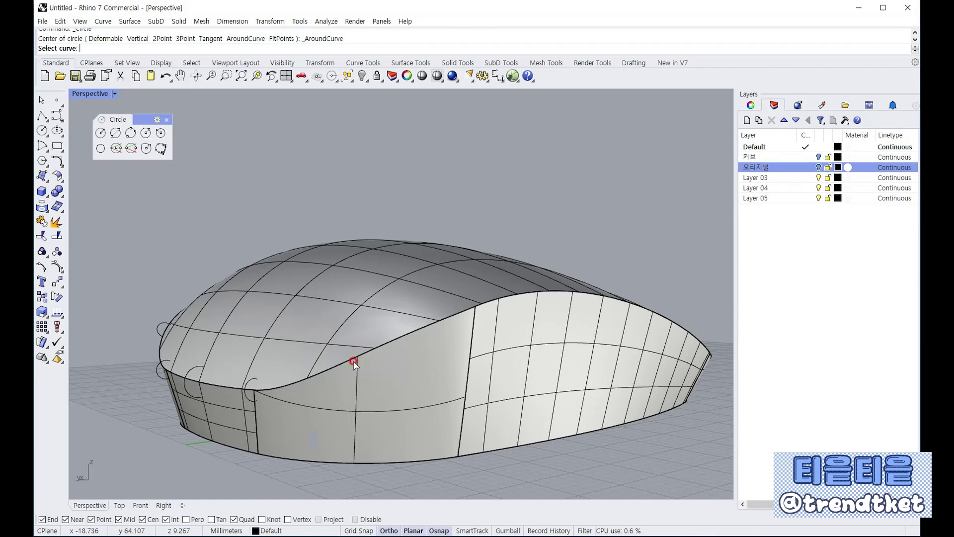
left_click(353, 361)
left_click(390, 387)
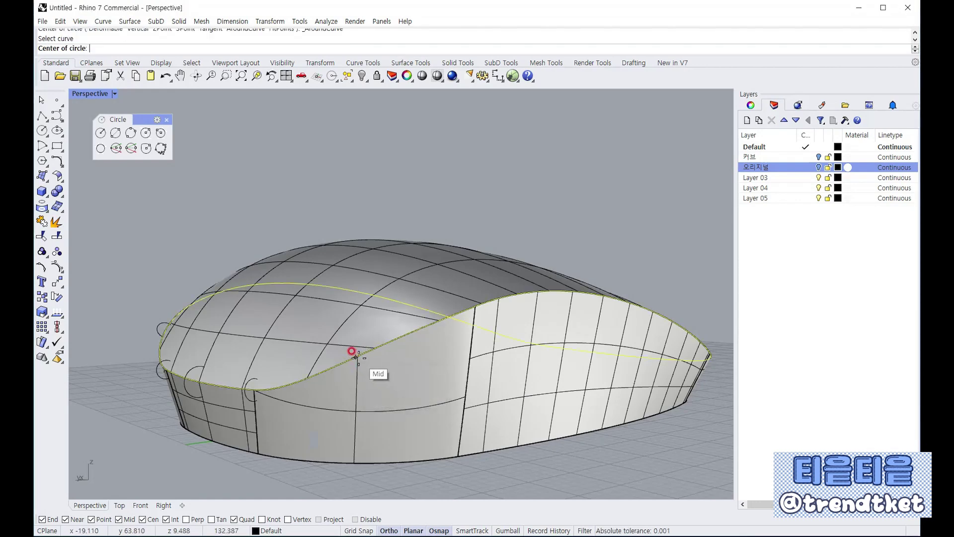
left_click(356, 357)
left_click(363, 370)
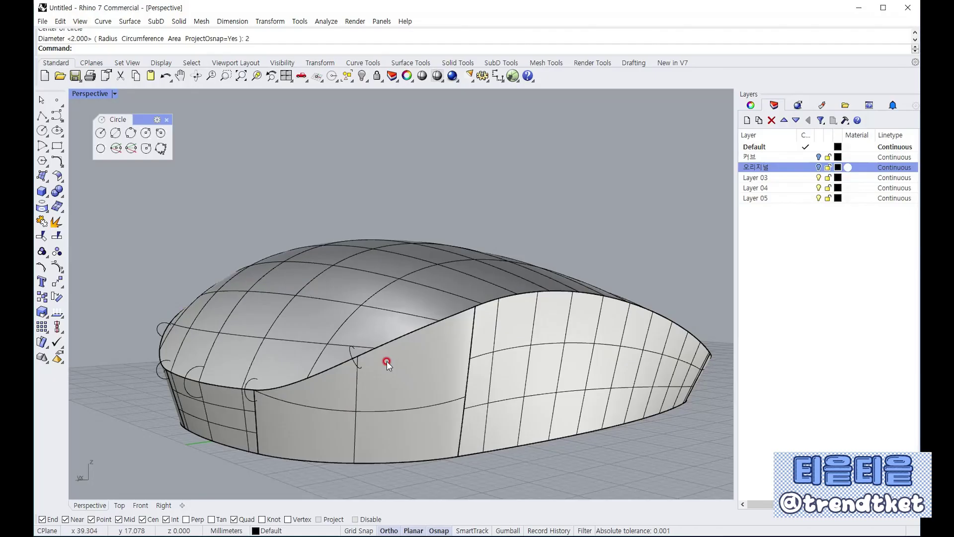
Place a 2 mm diameter circle around the upper edge curve at the seam between the opposite rear corner and side surfaces.
right_click(471, 315)
left_click(472, 315)
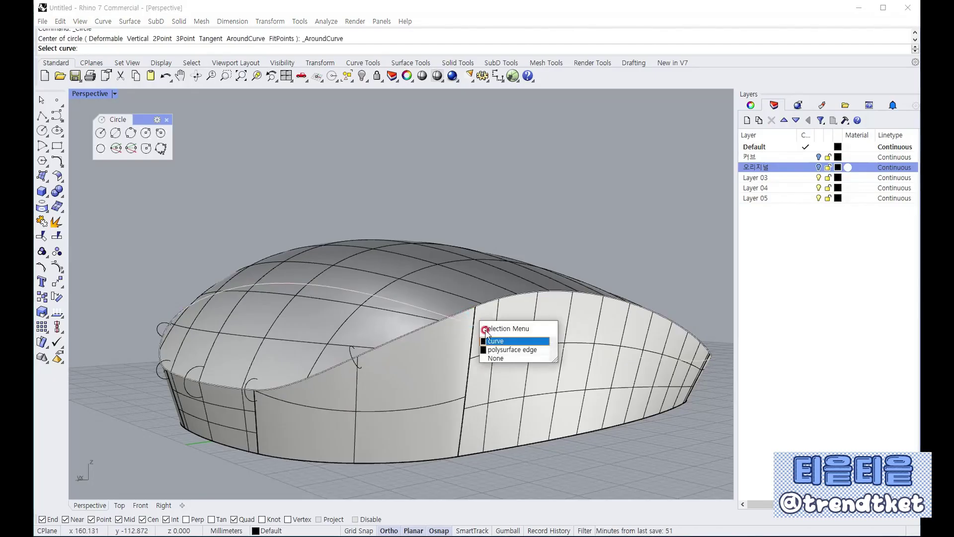
left_click(497, 336)
left_click(474, 305)
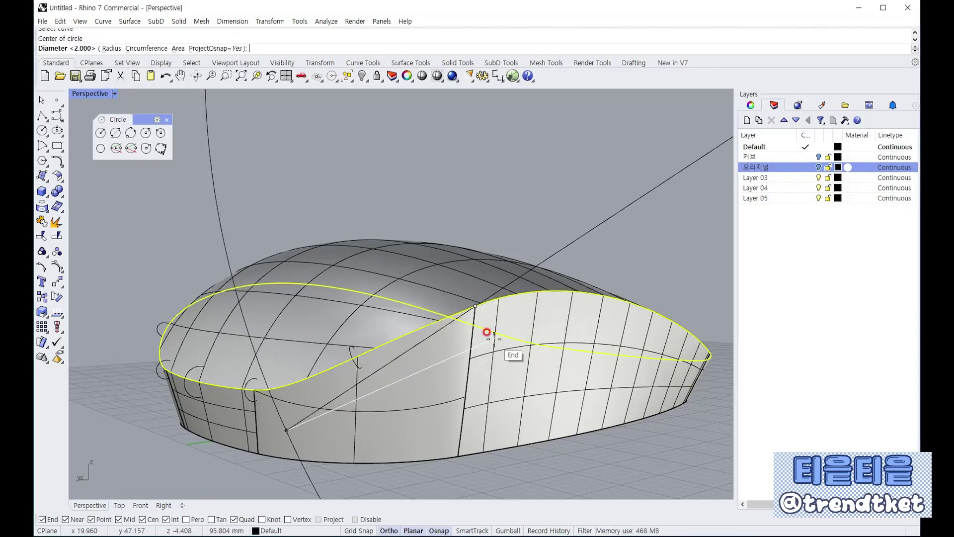
type("2")
key("Return")
right_click_drag(497, 338, 399, 377)
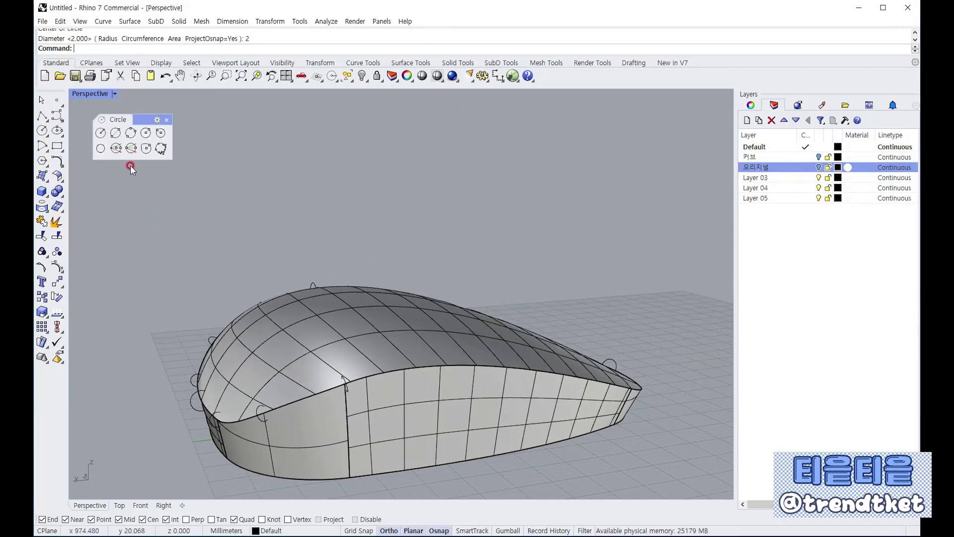
left_click(146, 133)
left_click(401, 372)
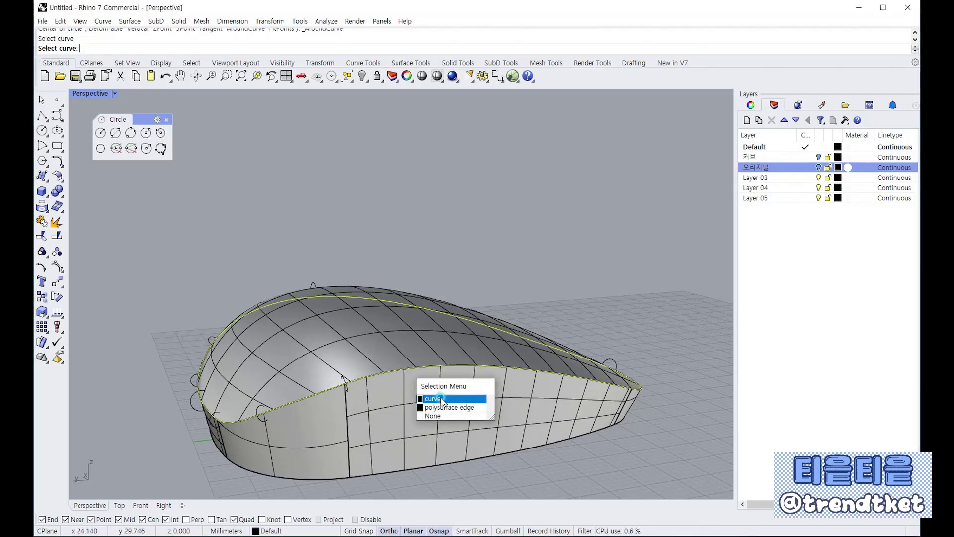
right_click(431, 382)
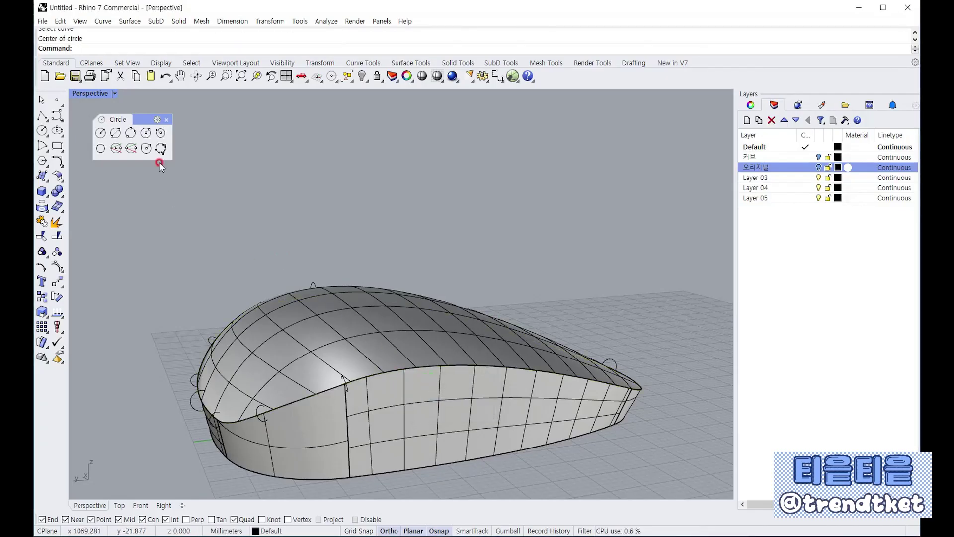
Place a 5 mm diameter circle around the upper edge curve near the opposite side's highest part.
left_click(145, 133)
left_click(415, 369)
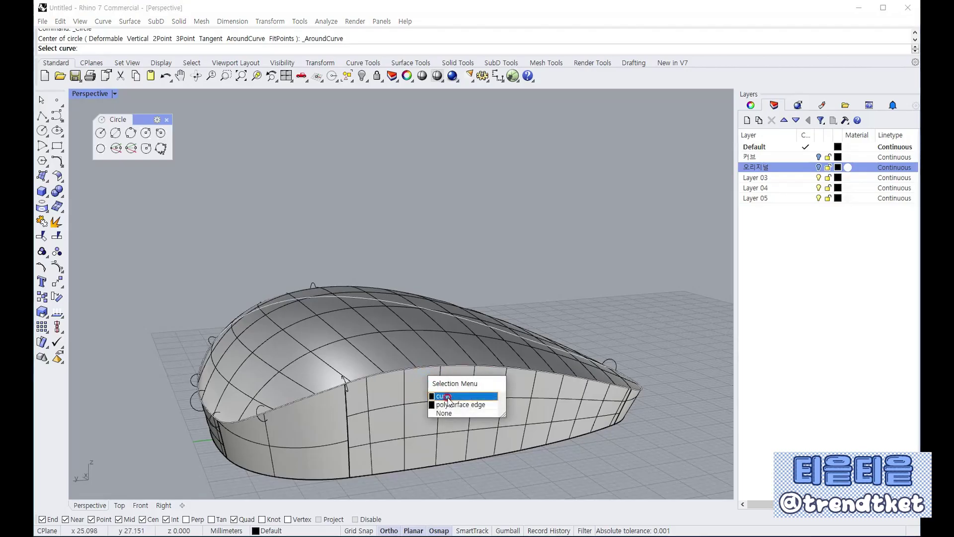
left_click(444, 397)
left_click(416, 368)
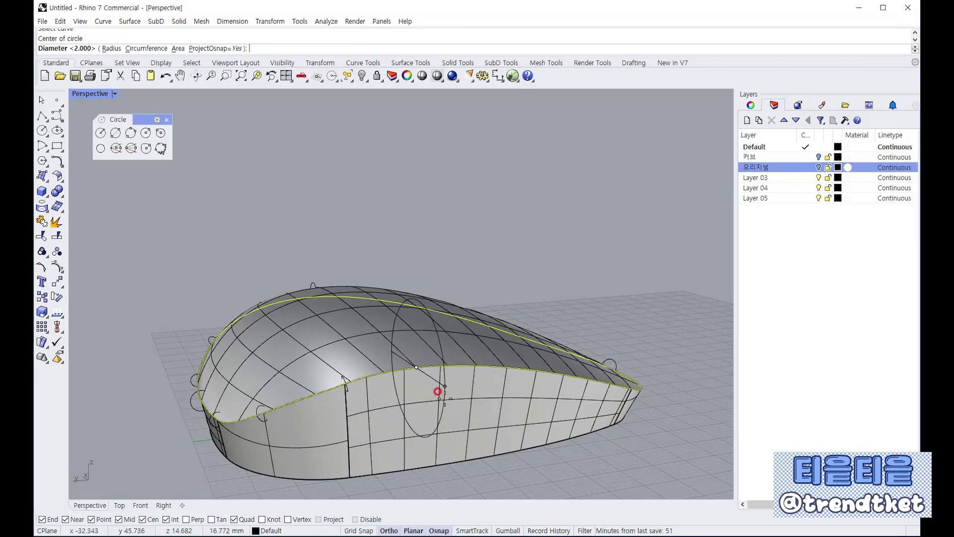
type("5")
key("Return")
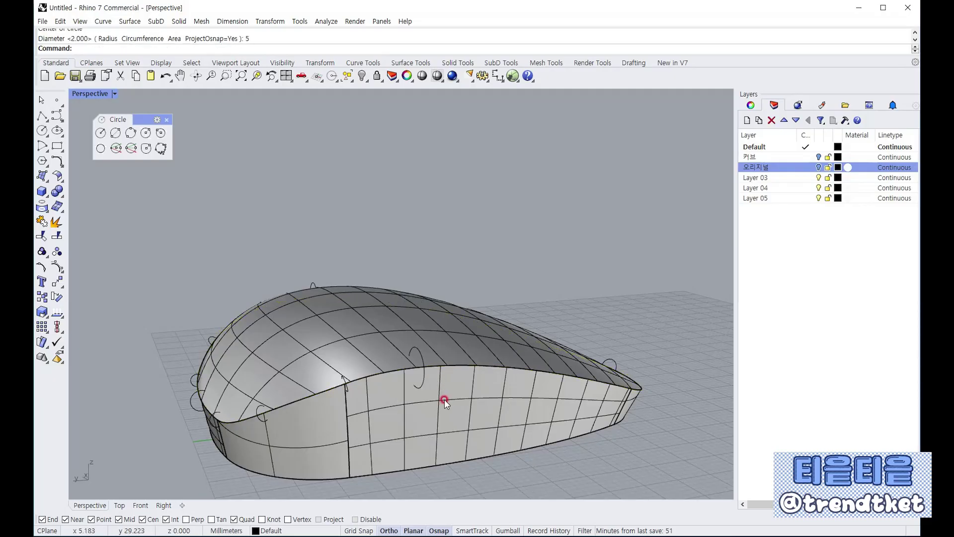
Place a 1 mm diameter circle around the upper edge curve at the seam between the side and front corner surfaces.
right_click_drag(444, 399, 408, 406)
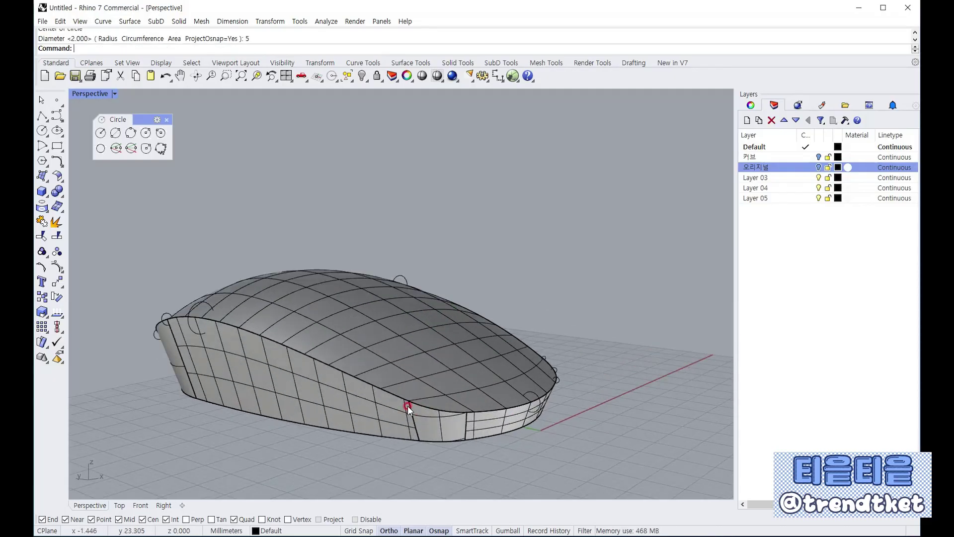
scroll(408, 405, "up", 3)
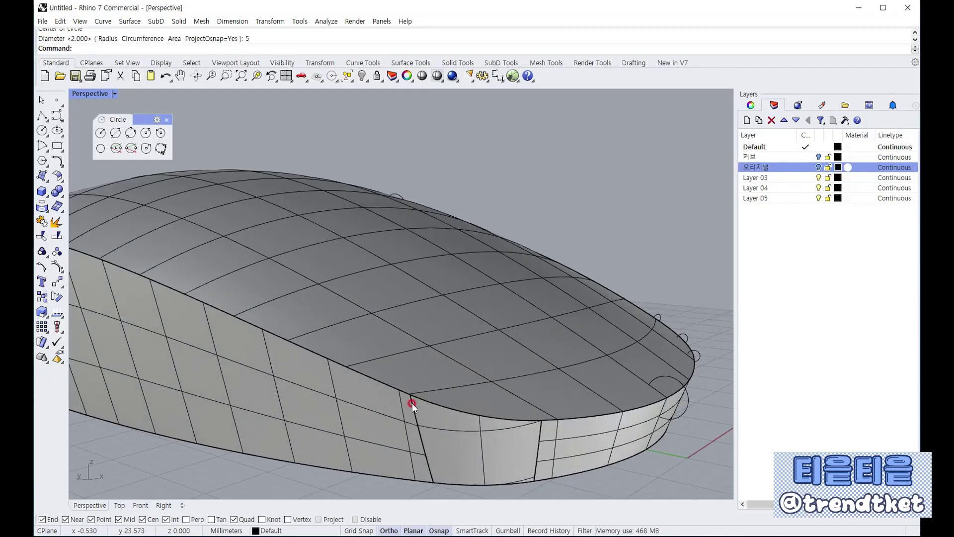
left_click(155, 137)
left_click(452, 408)
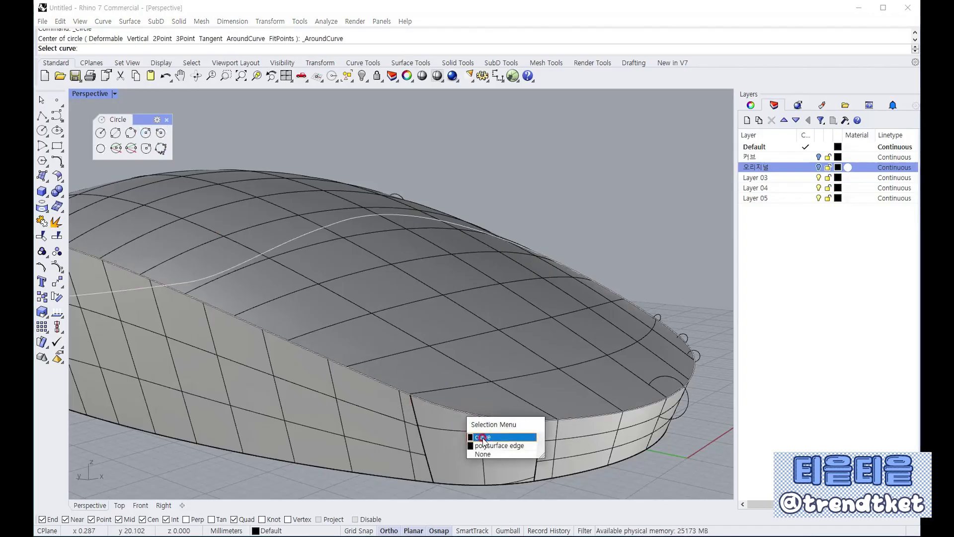
left_click(489, 437)
left_click(411, 393)
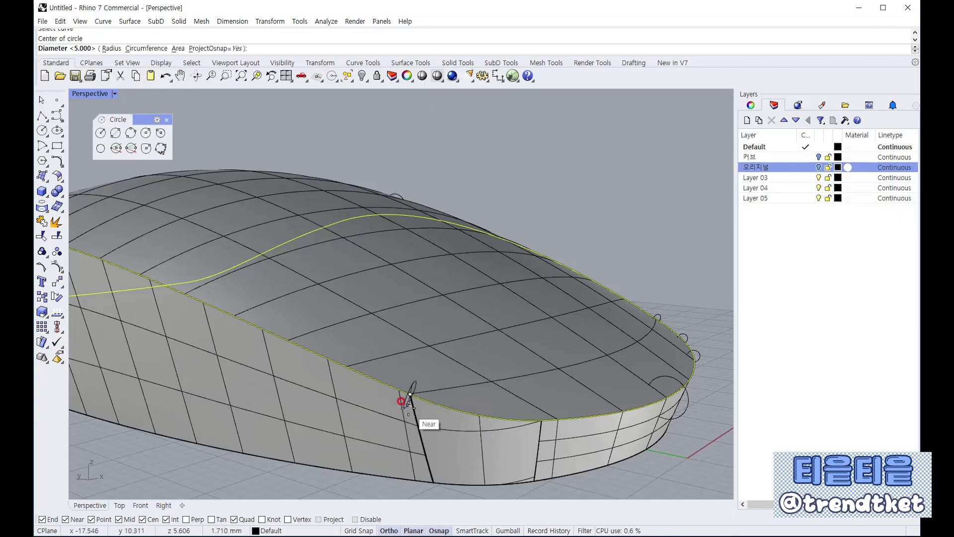
type("1")
key("Return")
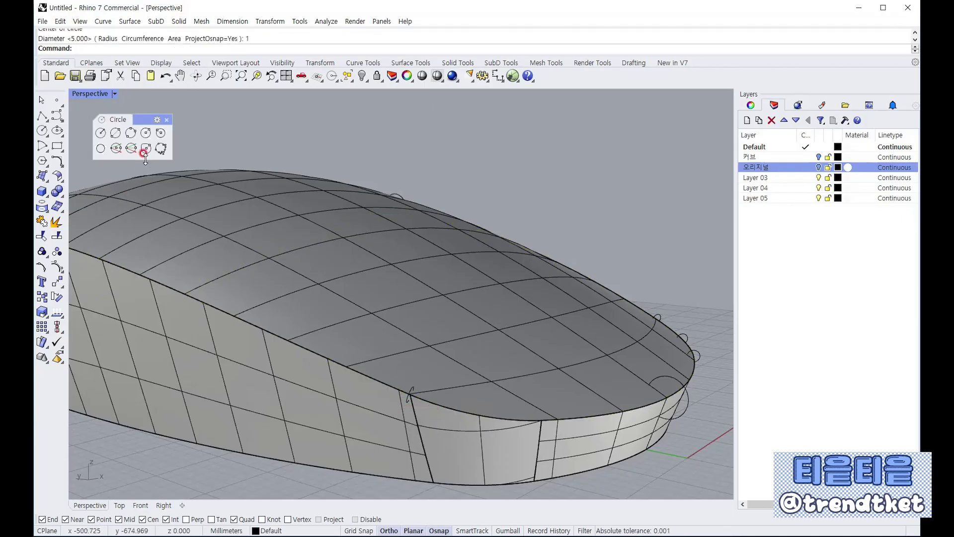
Place a 1 mm diameter circle around the upper edge curve where the front corner surface's middle isocurve meets it.
left_click(146, 132)
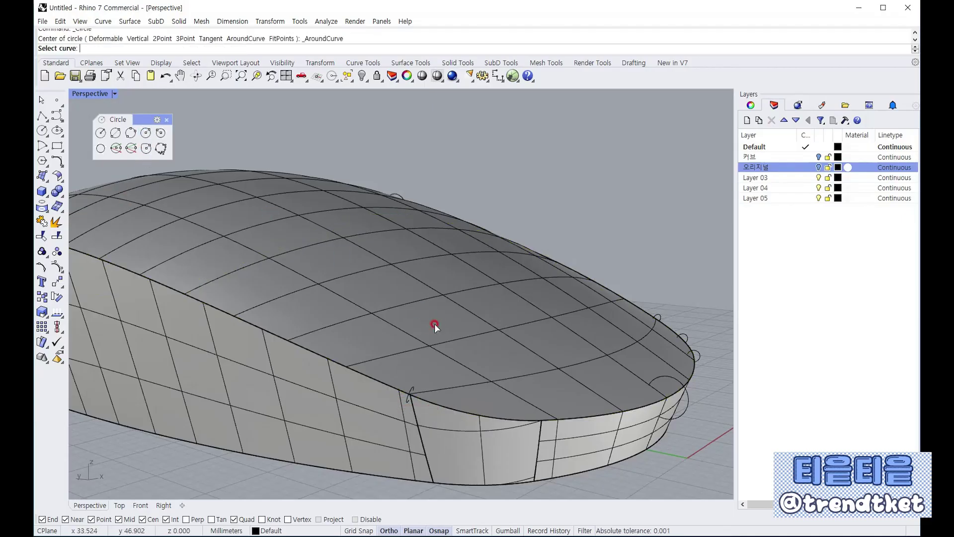
left_click(460, 412)
left_click(493, 441)
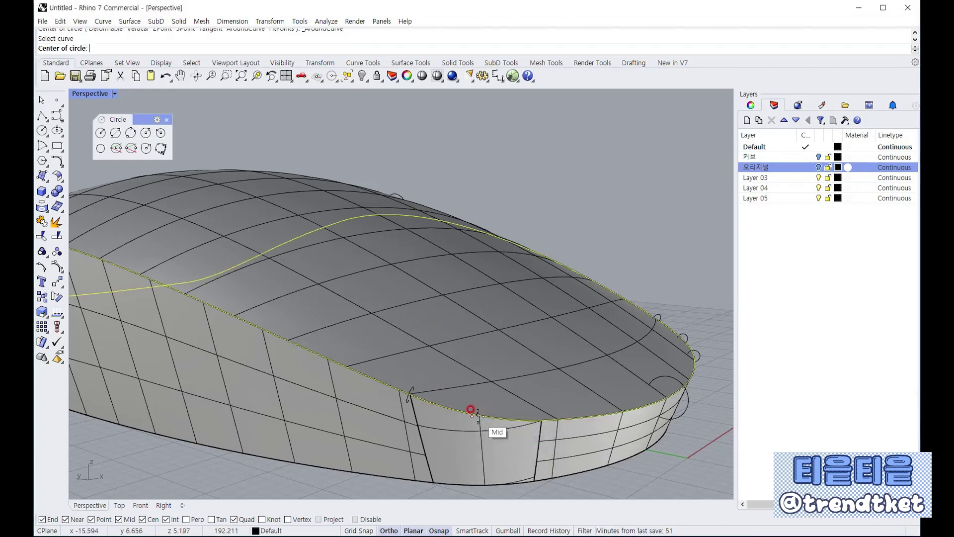
left_click(479, 415)
type("1.000>")
key("Return")
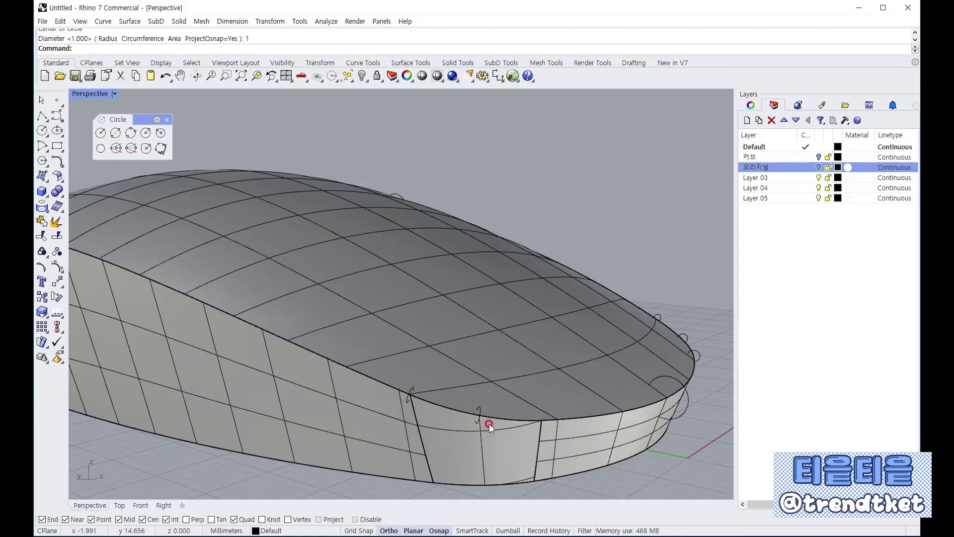
Place a 1 mm diameter circle around the upper edge curve at the seam between the front corner and front surfaces.
left_click(145, 133)
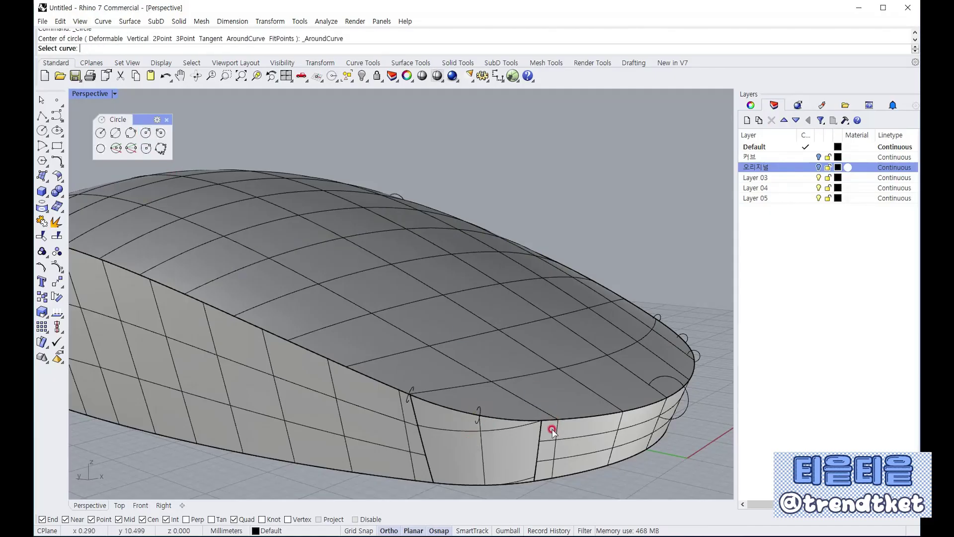
left_click(521, 420)
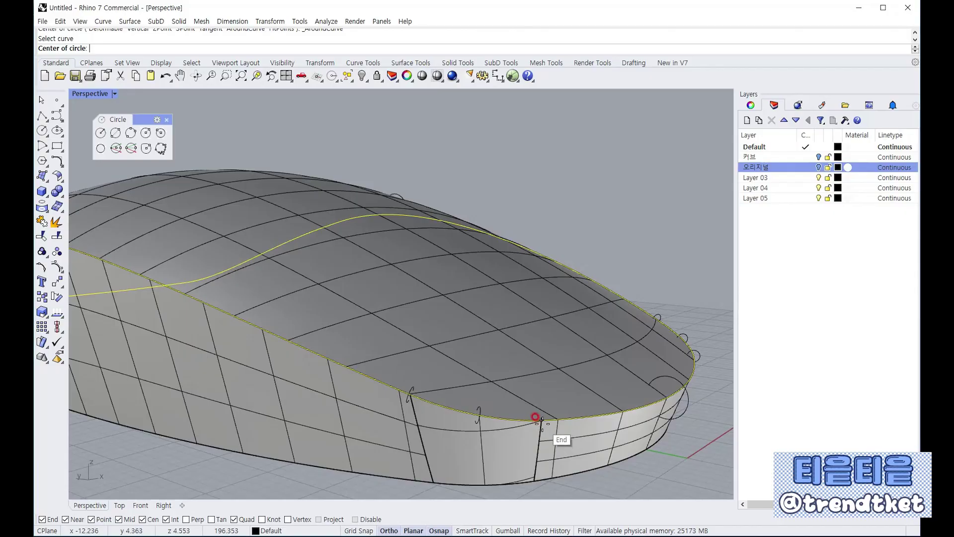
left_click(542, 425)
type("1")
key("Return")
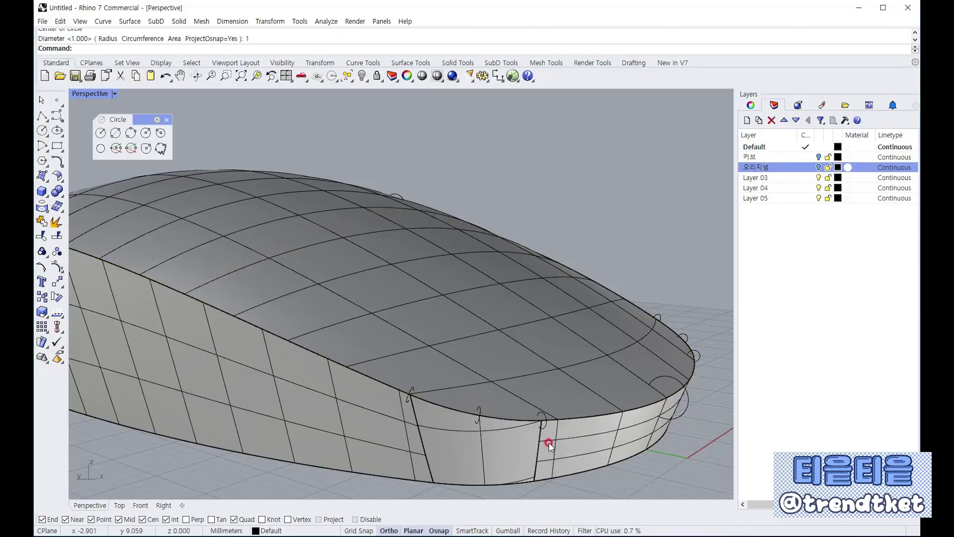
Select the upper edge curve and examine the circles placed along it around the whole mouse body.
scroll(548, 443, "down", 3)
right_click_drag(487, 209, 324, 336)
scroll(285, 363, "up", 5)
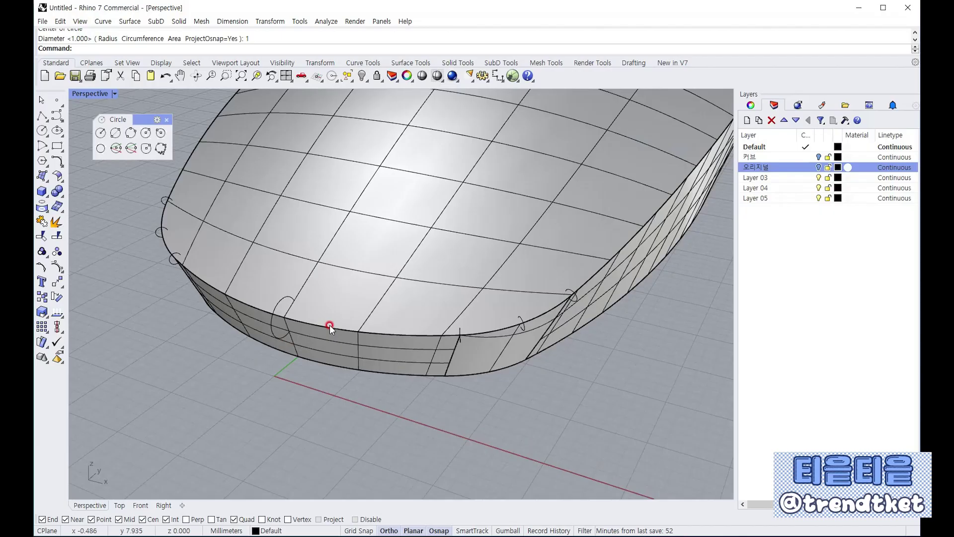
left_click(333, 327)
left_click(367, 364)
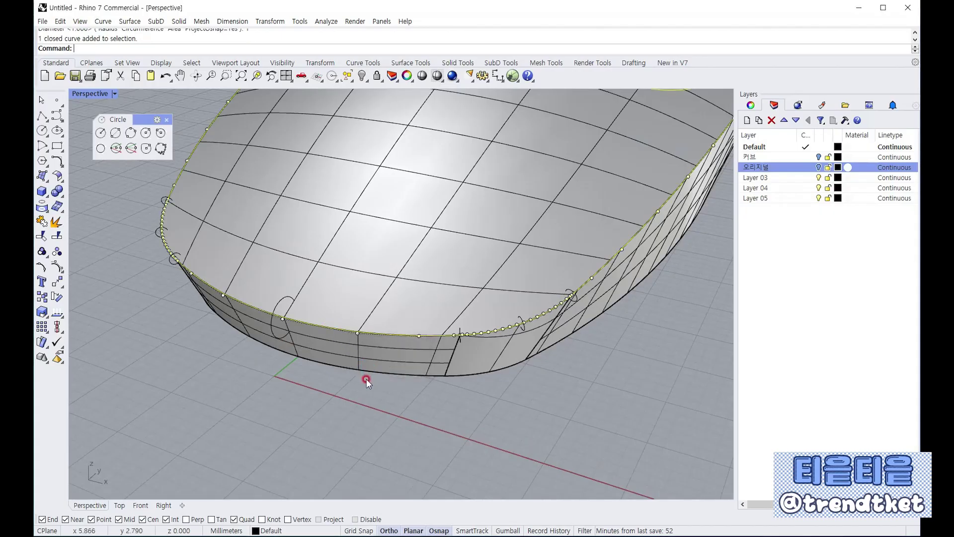
scroll(366, 379, "down", 3)
scroll(366, 378, "down", 2)
scroll(443, 325, "up", 5)
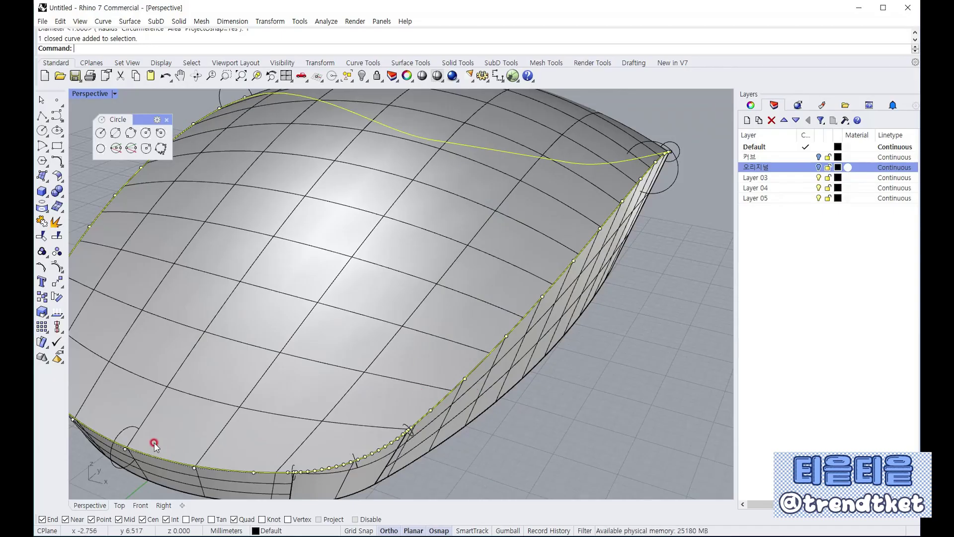
scroll(154, 445, "down", 4)
right_click_drag(177, 454, 491, 285)
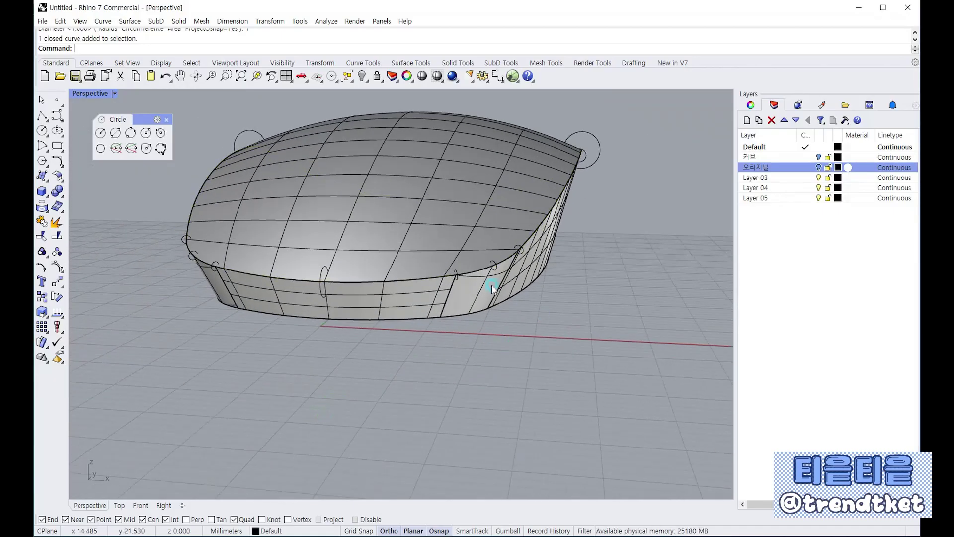
Examine the circles around the mouse body's upper edge from the front, both sides and the rear.
scroll(477, 286, "up", 3)
right_click_drag(588, 266, 531, 269)
scroll(538, 263, "down", 7)
scroll(487, 257, "up", 8)
scroll(544, 259, "down", 8)
scroll(530, 270, "up", 10)
scroll(574, 290, "down", 8)
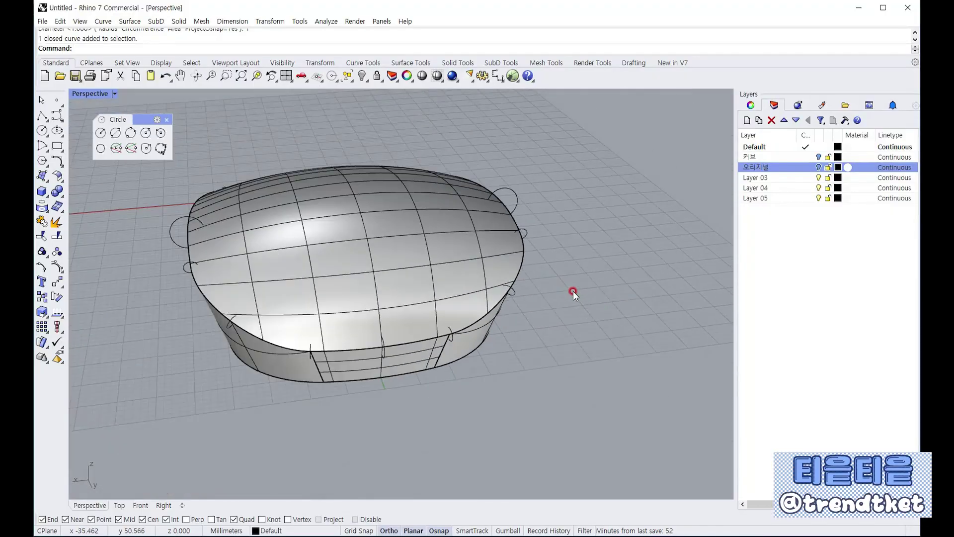
right_click_drag(573, 291, 465, 249)
scroll(455, 216, "up", 8)
scroll(455, 216, "down", 8)
right_click_drag(603, 252, 446, 231)
scroll(297, 261, "down", 5)
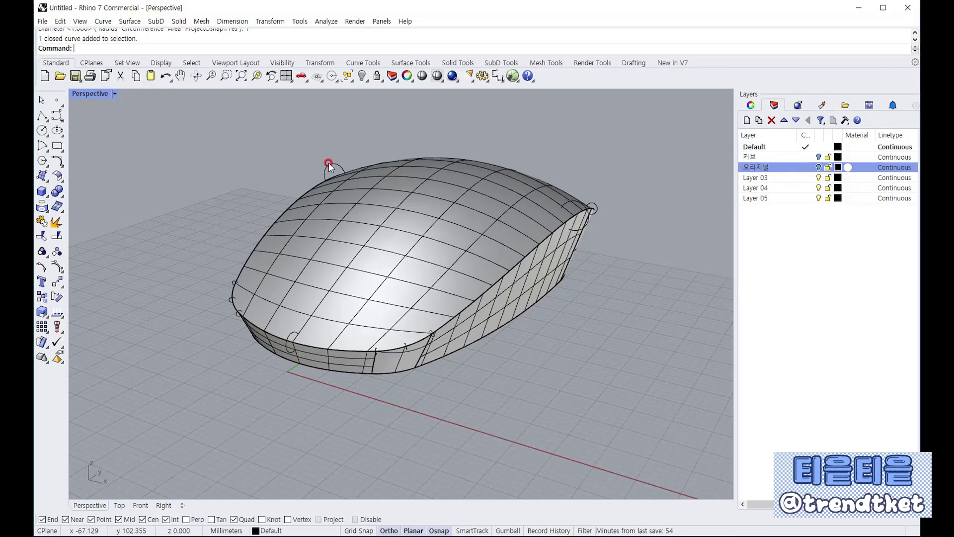
left_click(317, 168)
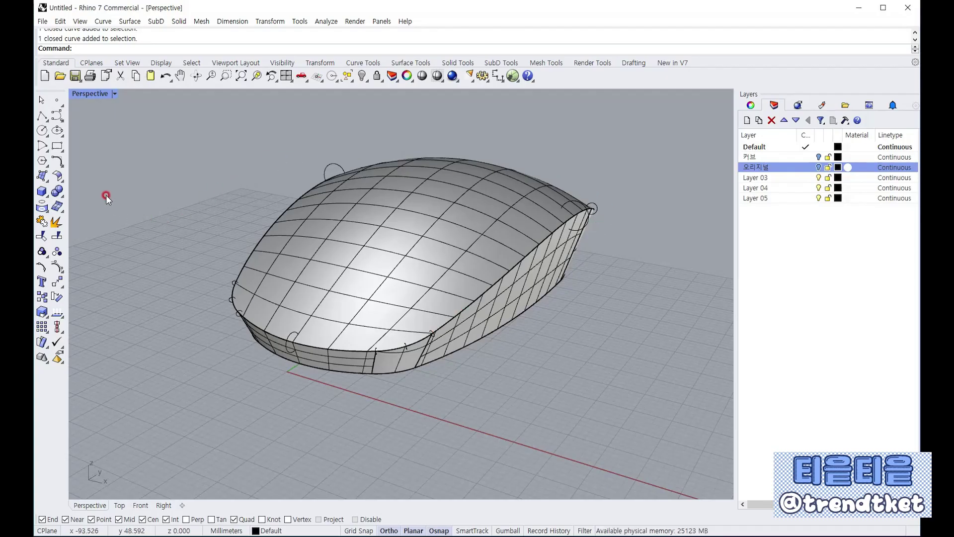
Start Sweep 1 Rail and choose the upper edge curve, rather than the polysurface edges, as the rail.
left_click(44, 178)
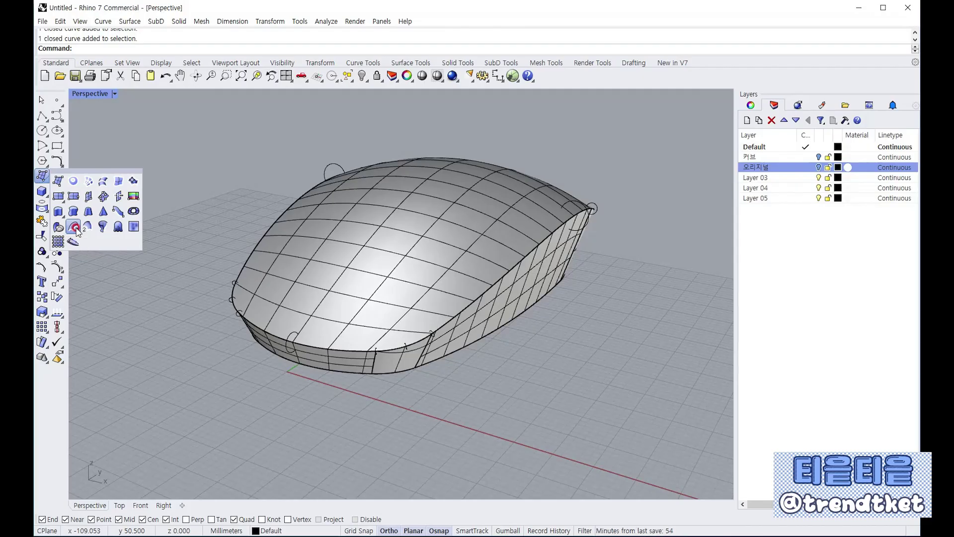
left_click(74, 228)
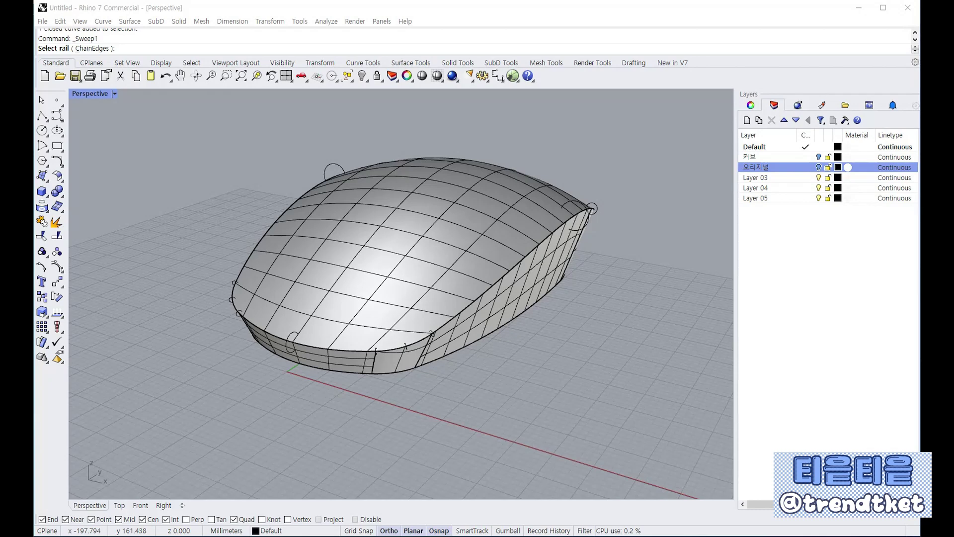
left_click(62, 50)
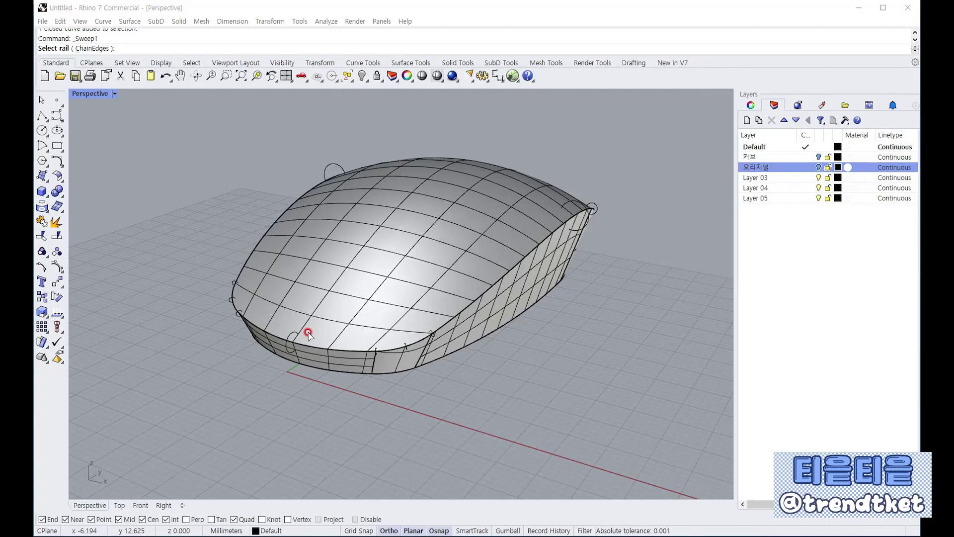
scroll(338, 352, "up", 3)
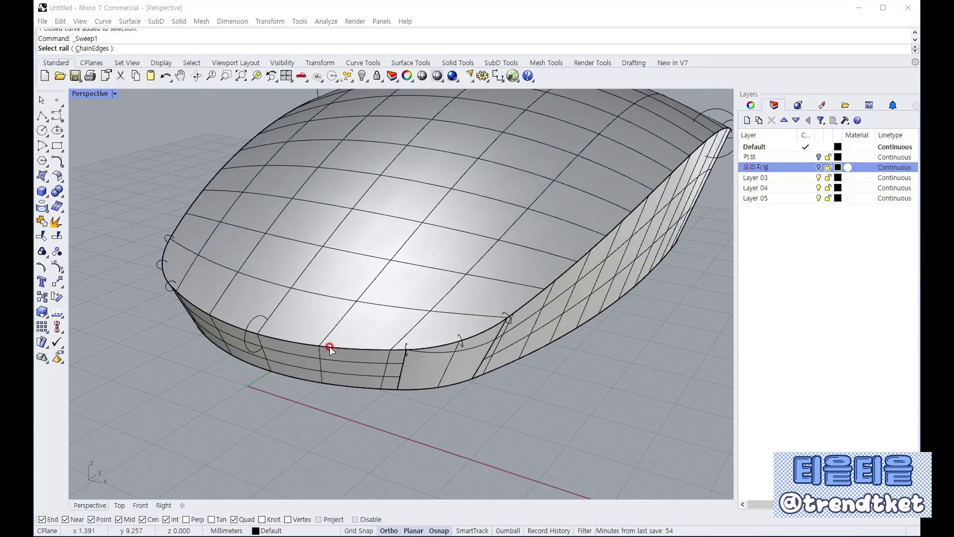
left_click(330, 346)
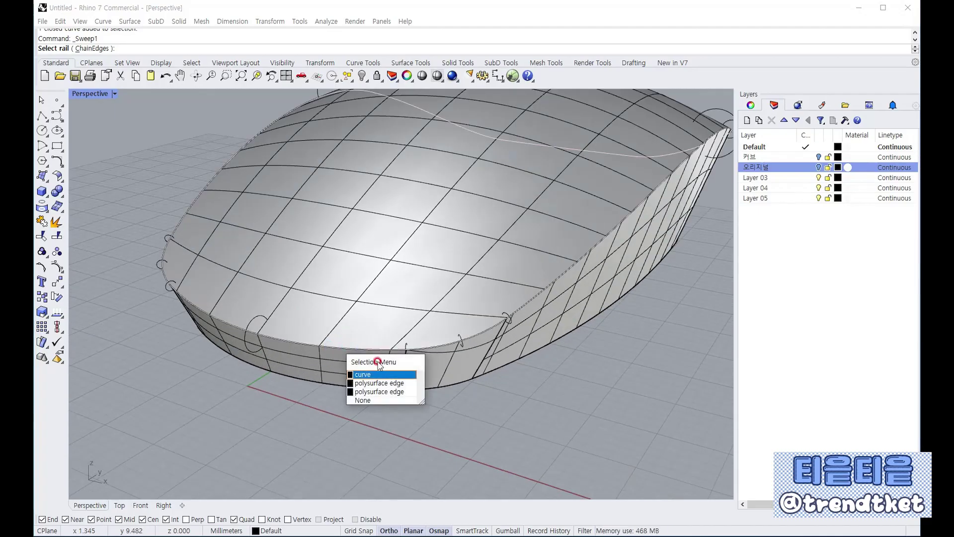
left_click(377, 375)
scroll(246, 412, "down", 1)
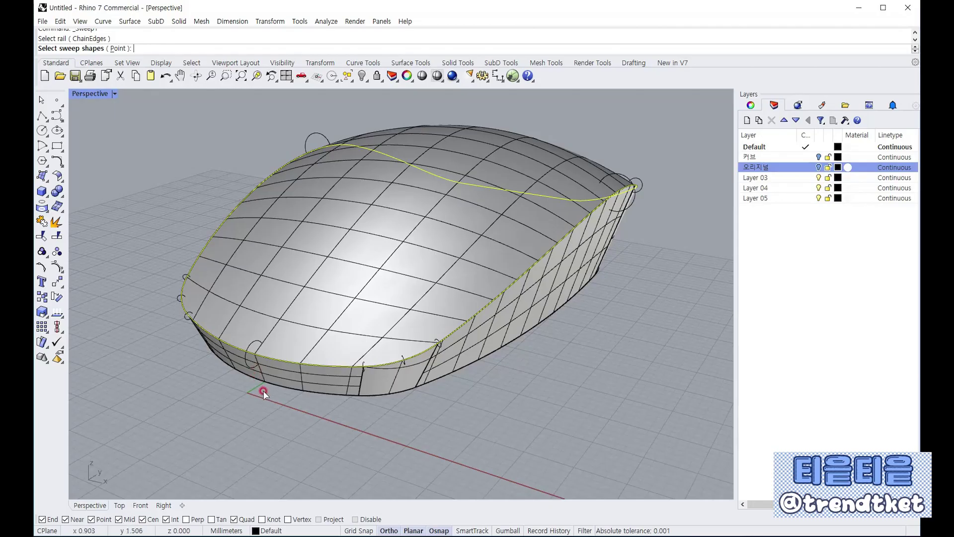
Select the front middle circle as the first sweep shape, followed by the adjacent front corner and side circles along the edge.
right_click_drag(264, 391, 287, 407)
scroll(301, 388, "up", 6)
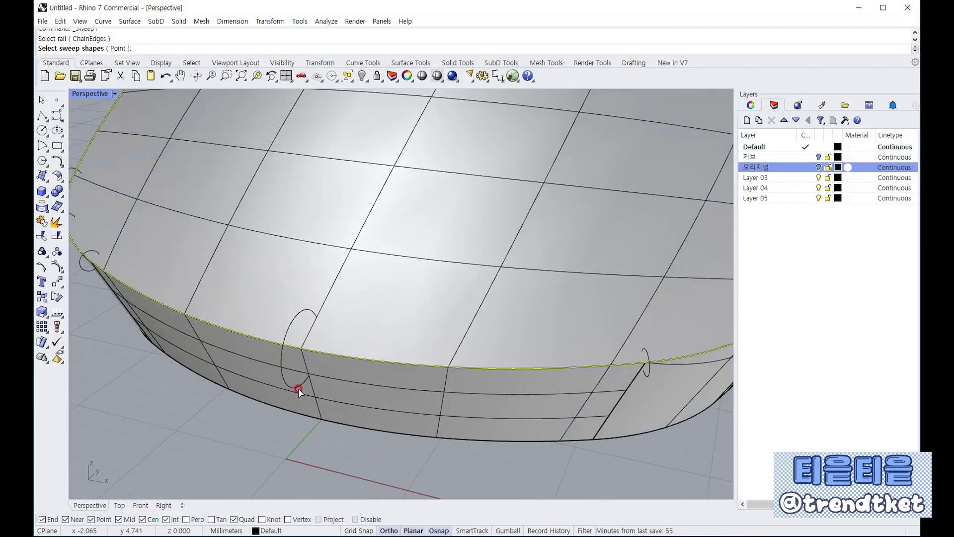
scroll(285, 387, "down", 5)
scroll(285, 386, "up", 6)
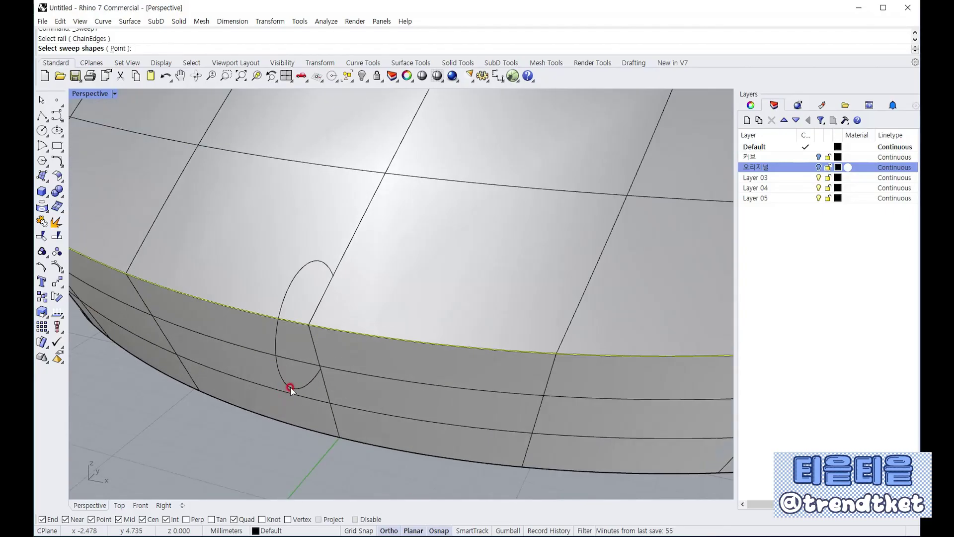
left_click(291, 387)
scroll(255, 418, "down", 5)
scroll(301, 389, "up", 6)
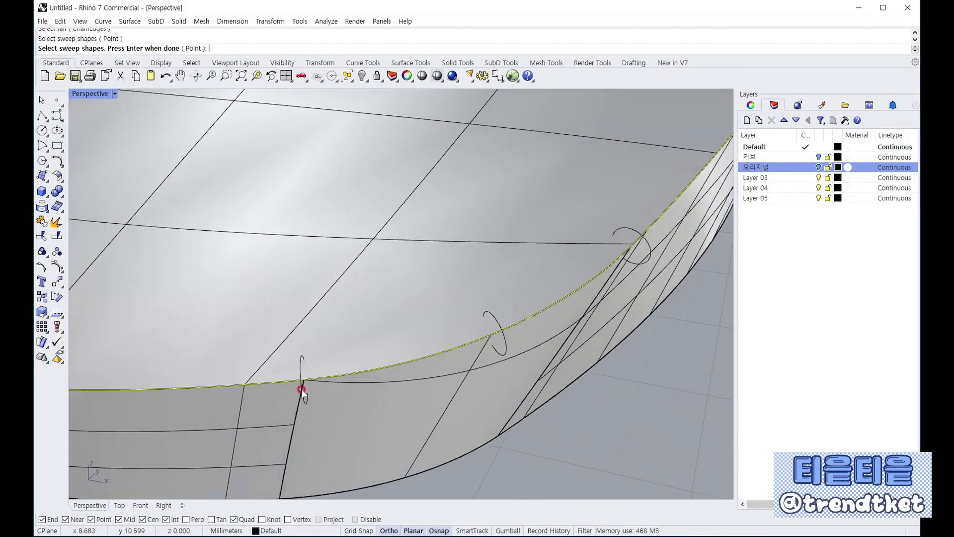
left_click(304, 403)
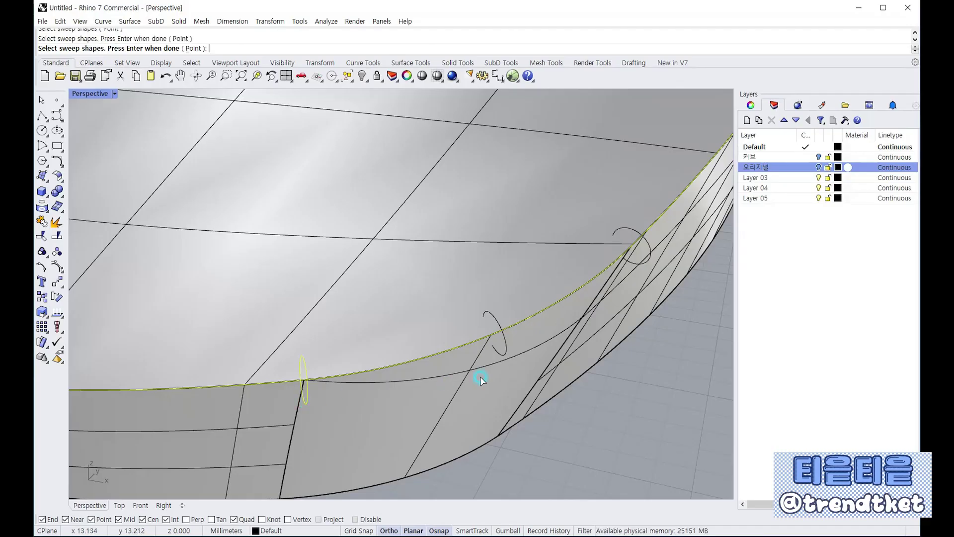
left_click(506, 358)
scroll(645, 259, "down", 5)
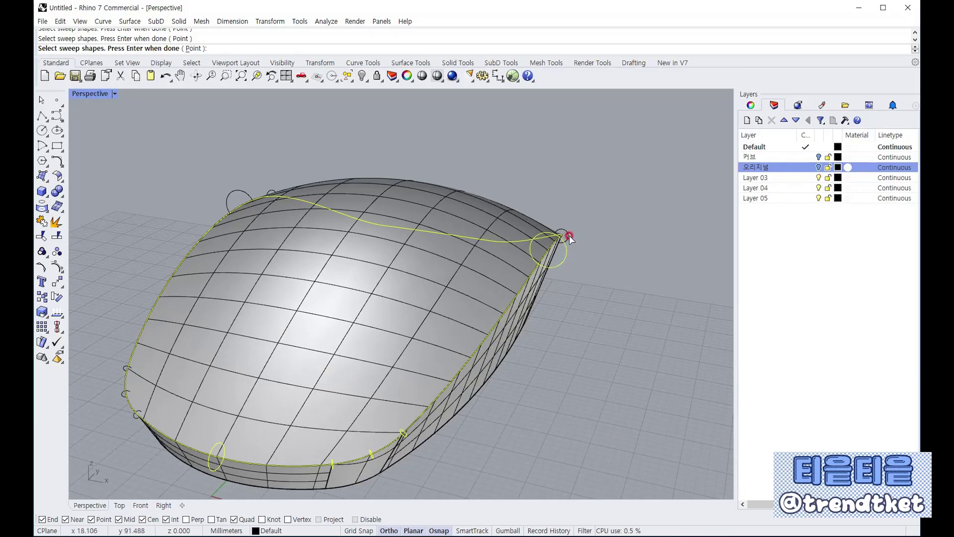
Add the circles around the rear corners and rear edge, continuing onto the opposite side, as sweep shapes in order.
right_click_drag(569, 236, 507, 257)
scroll(441, 319, "up", 5)
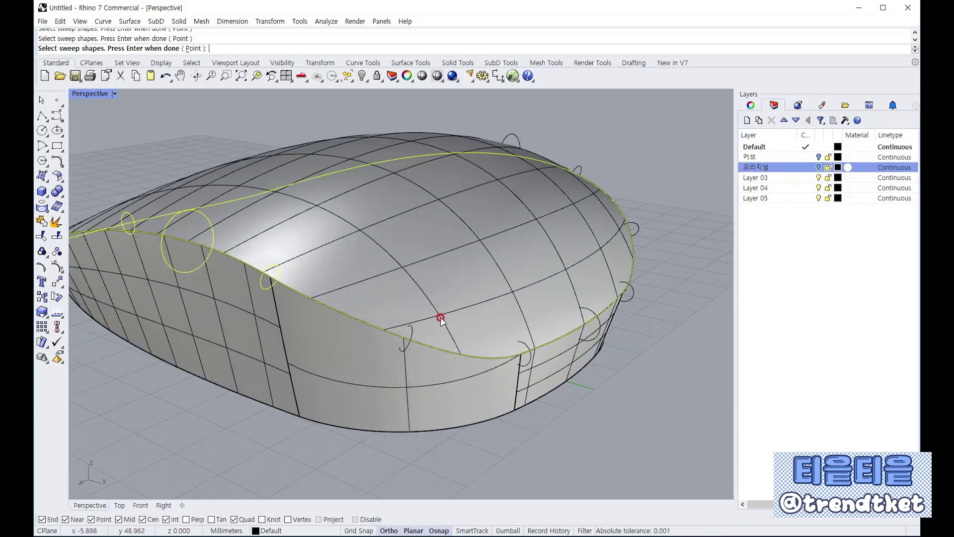
left_click(533, 356)
left_click(601, 327)
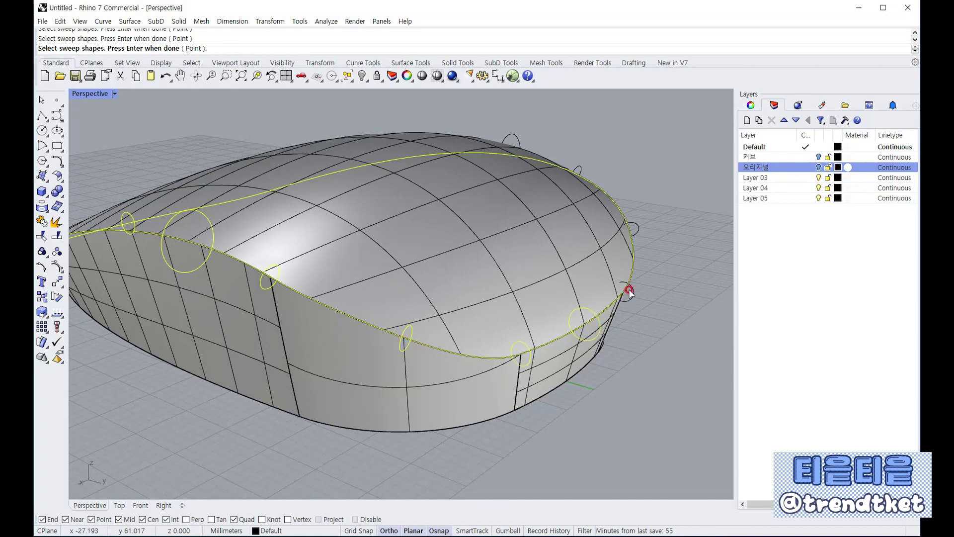
left_click(633, 228)
scroll(522, 199, "down", 8)
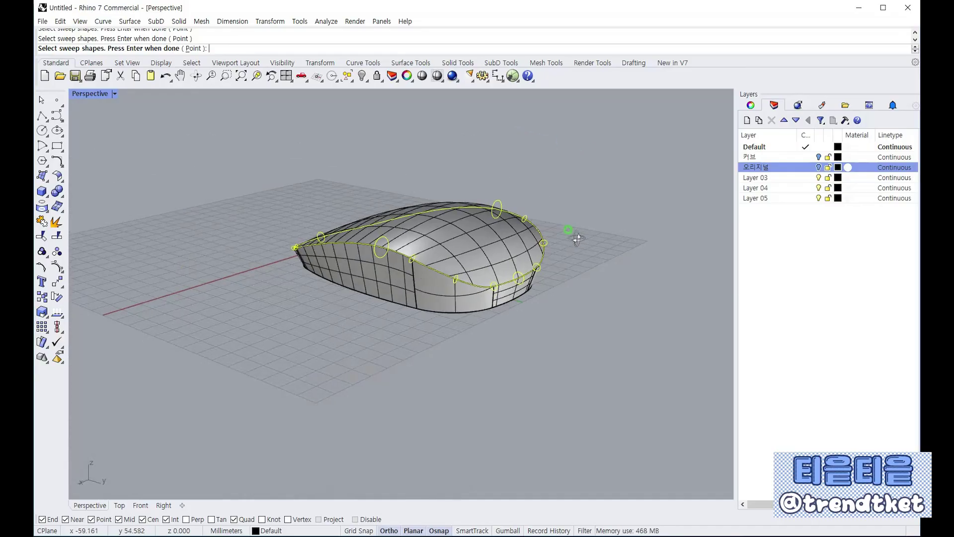
Add the three remaining circles at the opposite front corner as sweep shapes and finish the shape selection.
right_click_drag(573, 234, 319, 245)
scroll(494, 281, "up", 4)
scroll(496, 282, "up", 3)
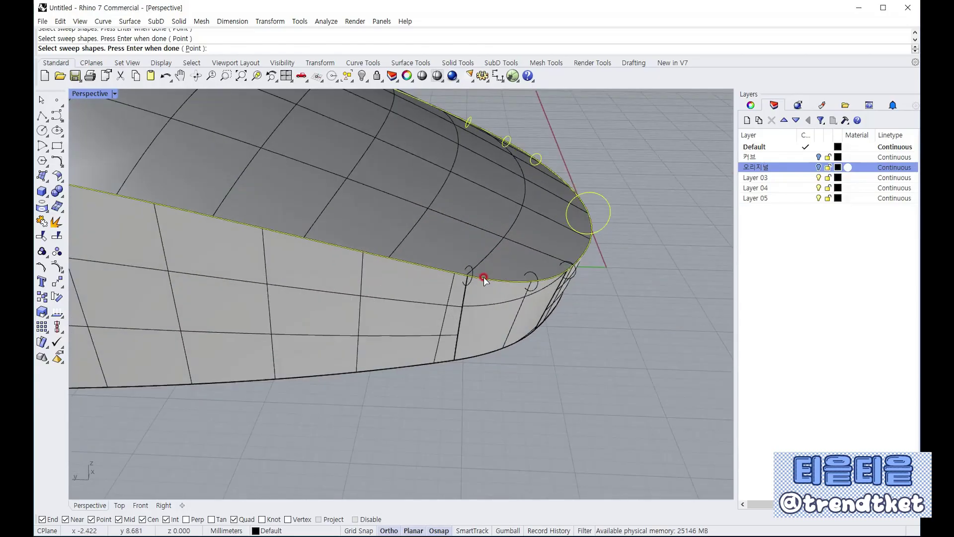
left_click(474, 273)
left_click(536, 274)
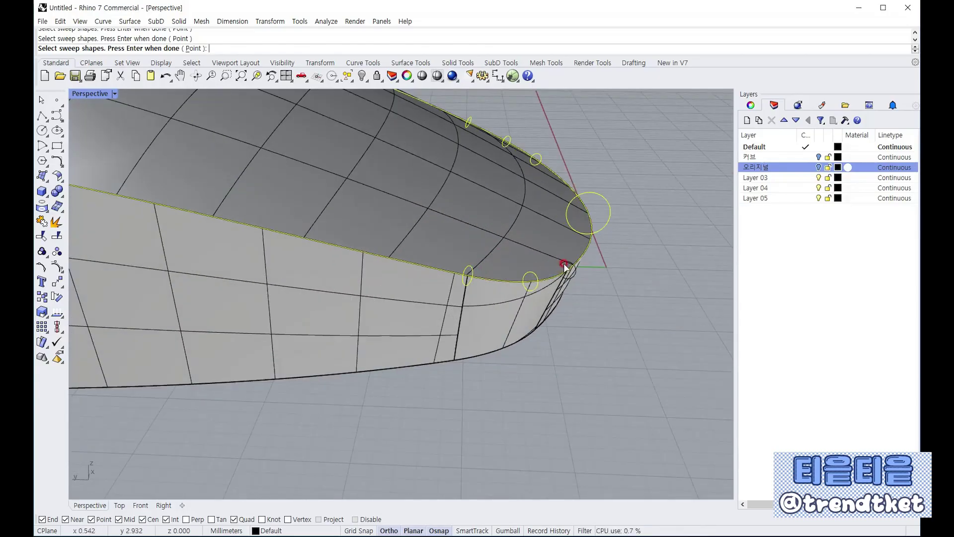
left_click(566, 264)
scroll(603, 300, "down", 6)
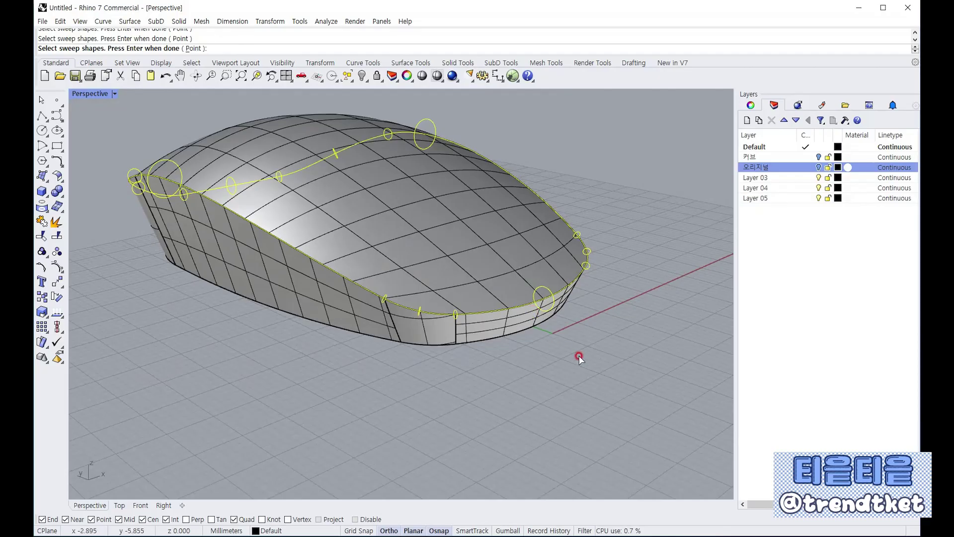
right_click(580, 356)
Check the seam points and directions on the cross-section circles and accept them without adjustment.
scroll(549, 318, "up", 3)
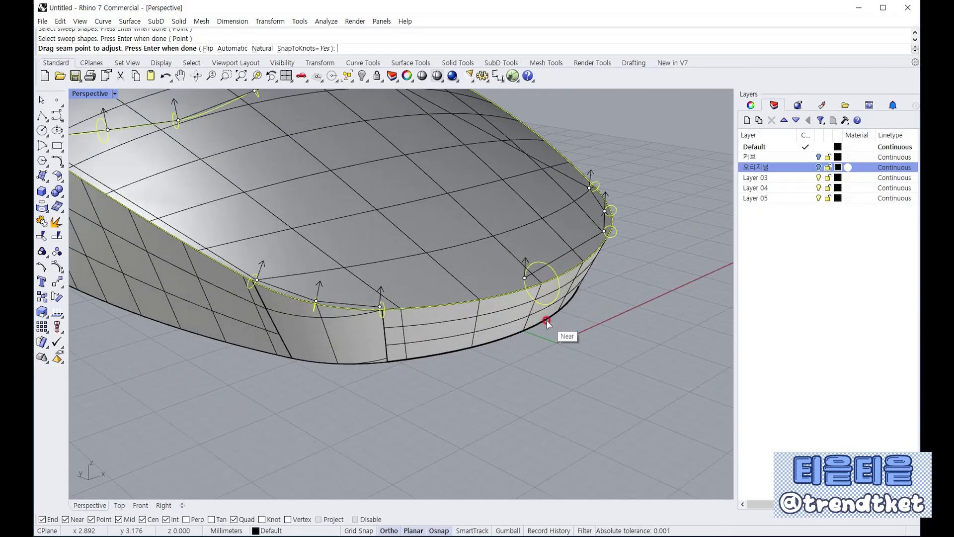
mouse_move(557, 368)
right_mouse_down()
mouse_move(643, 343)
mouse_move(430, 355)
mouse_move(373, 348)
mouse_move(514, 335)
mouse_move(547, 366)
right_mouse_up()
scroll(597, 378, "down", 3)
scroll(497, 308, "up", 2)
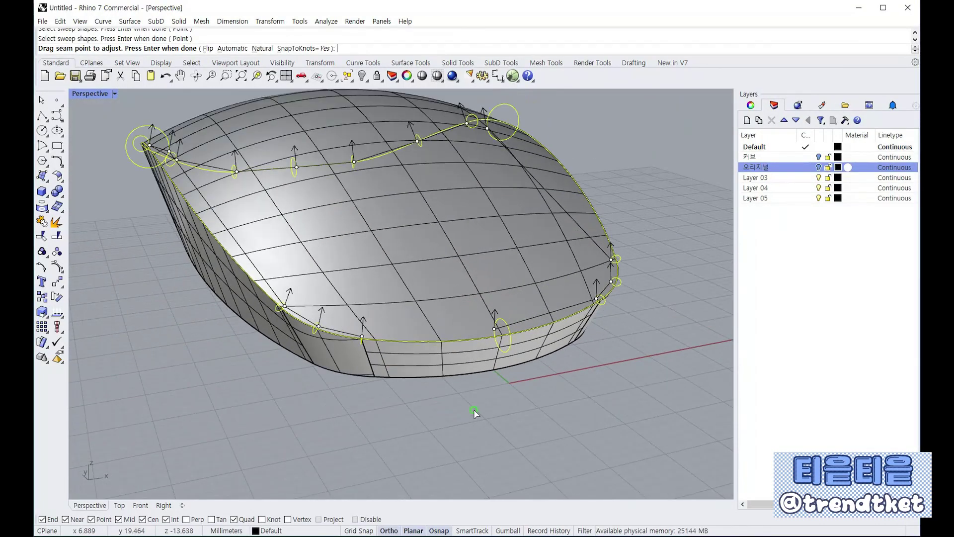
key("Return")
Examine the sweep preview along the front edge, between the last front corner circle and the front middle circle.
scroll(267, 337, "down", 3)
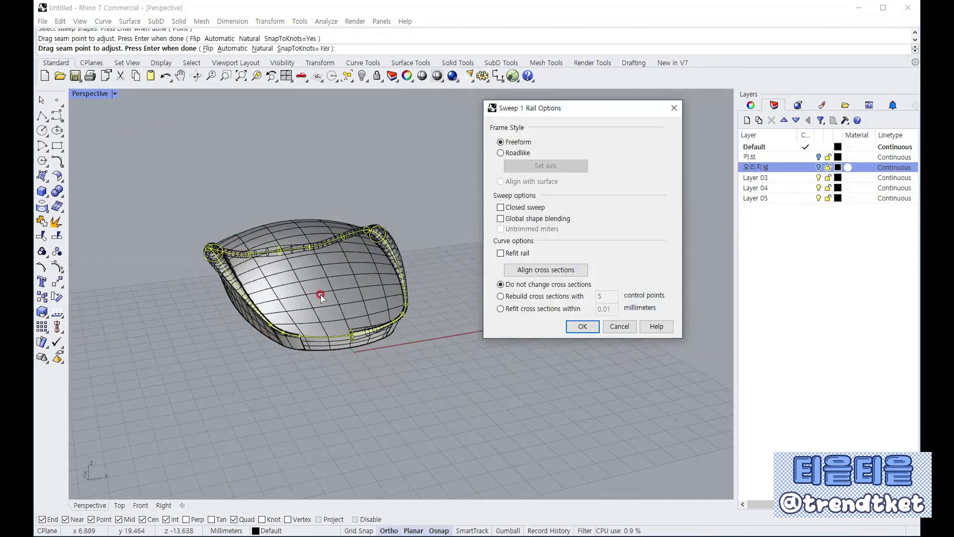
scroll(315, 292, "up", 1)
left_click_drag(572, 108, 591, 122)
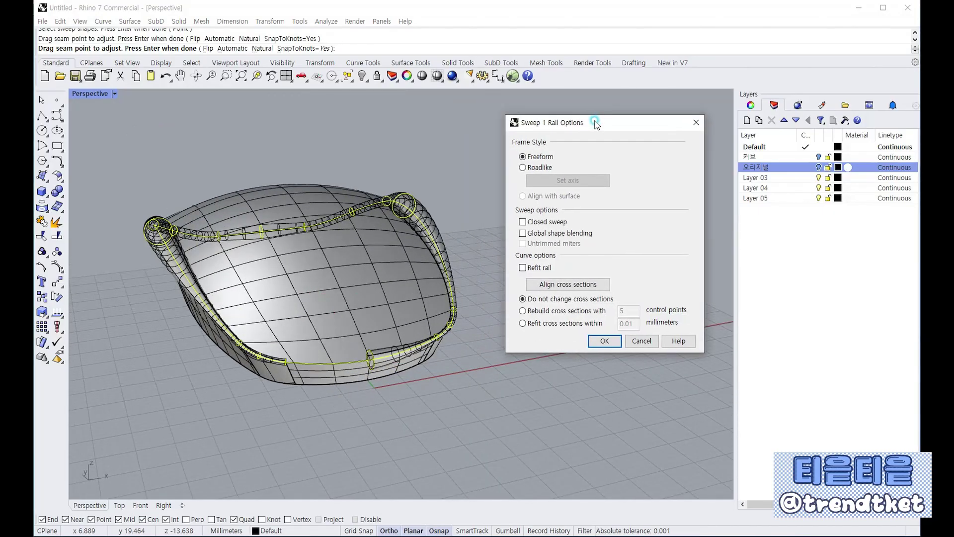
right_click_drag(385, 354, 413, 387)
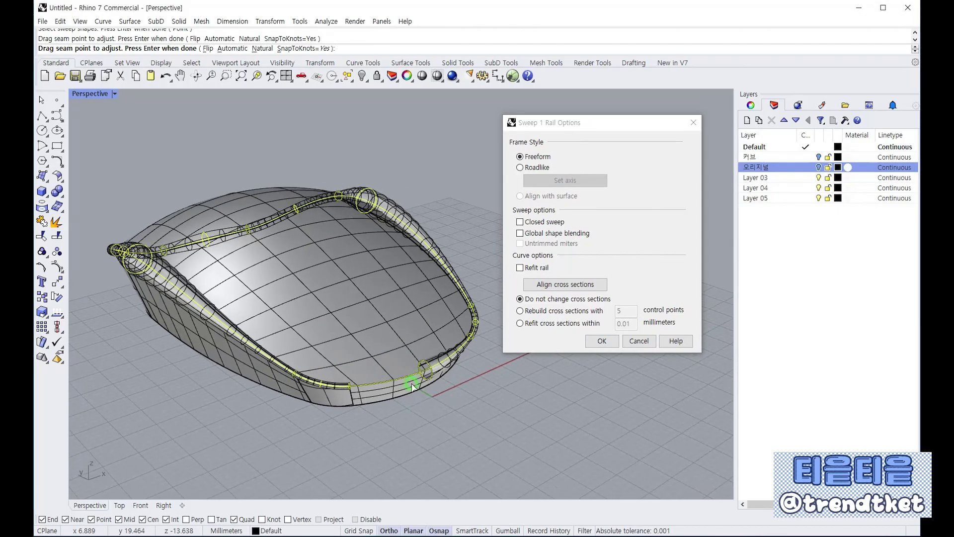
scroll(380, 392, "up", 2)
scroll(374, 390, "down", 2)
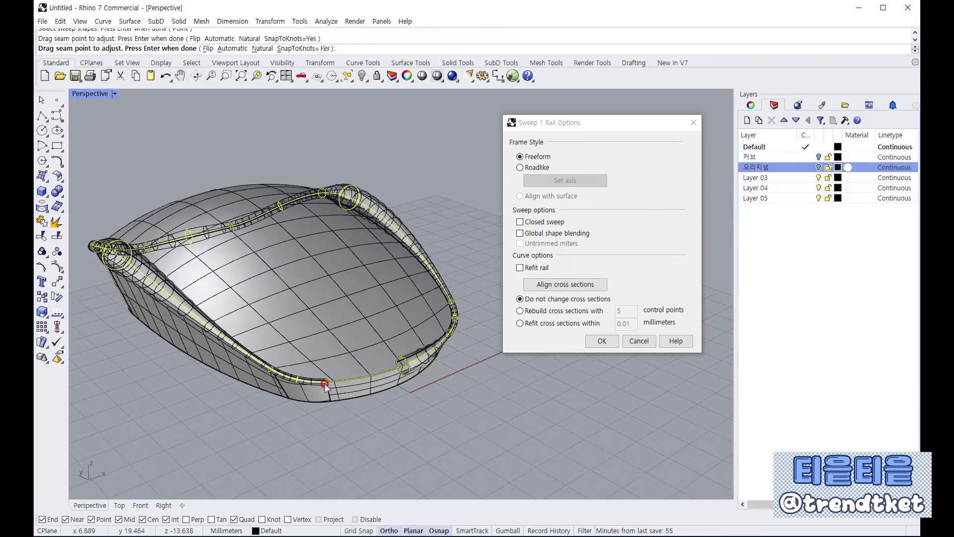
scroll(374, 380, "up", 2)
scroll(303, 386, "up", 2)
scroll(291, 386, "down", 2)
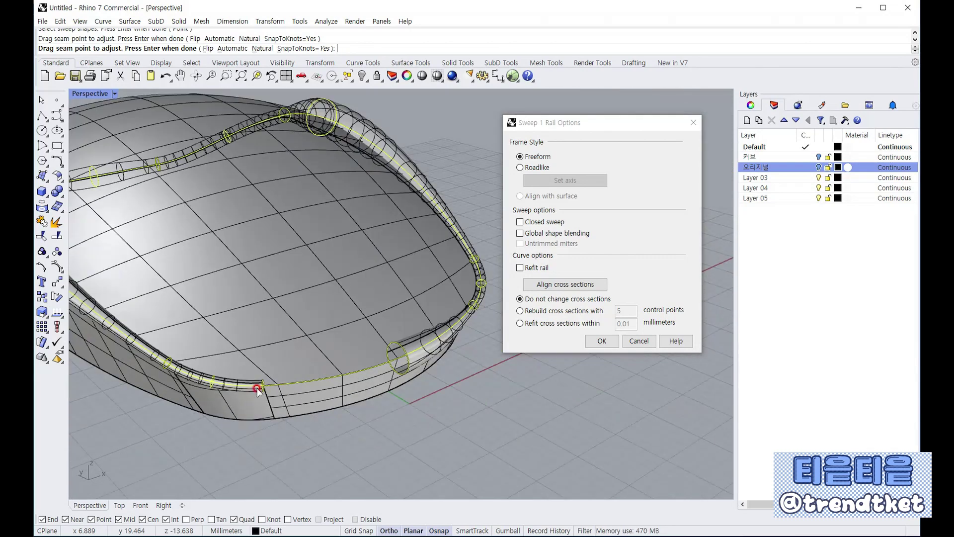
scroll(263, 388, "up", 2)
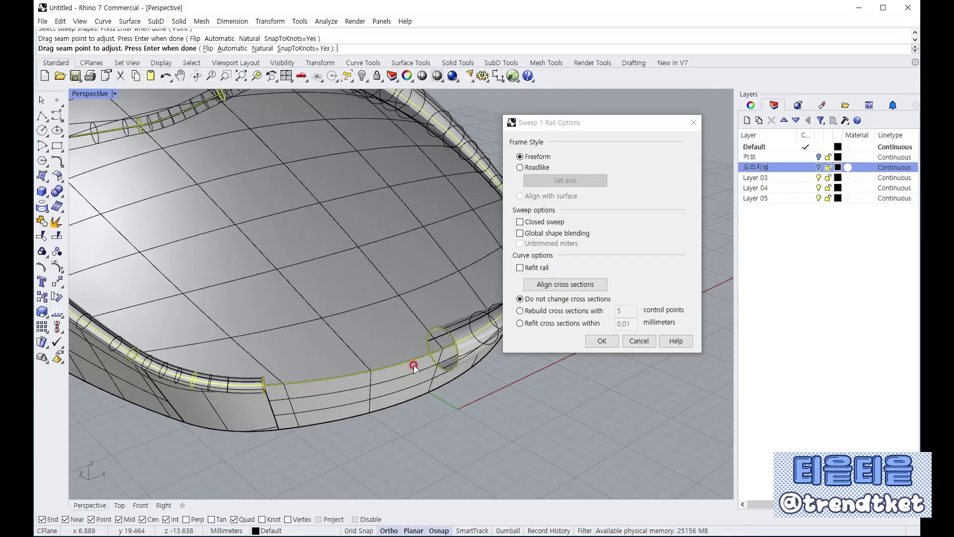
left_click_drag(447, 365, 351, 392)
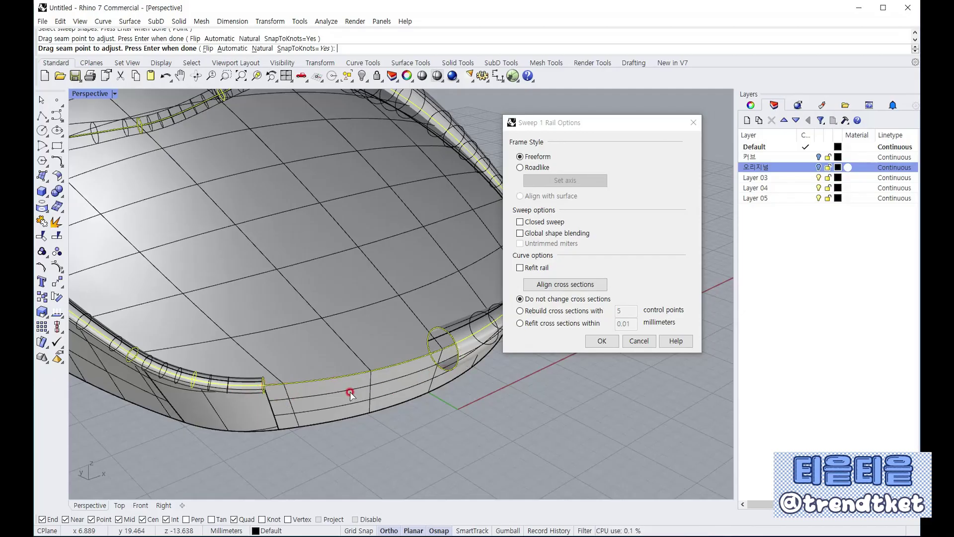
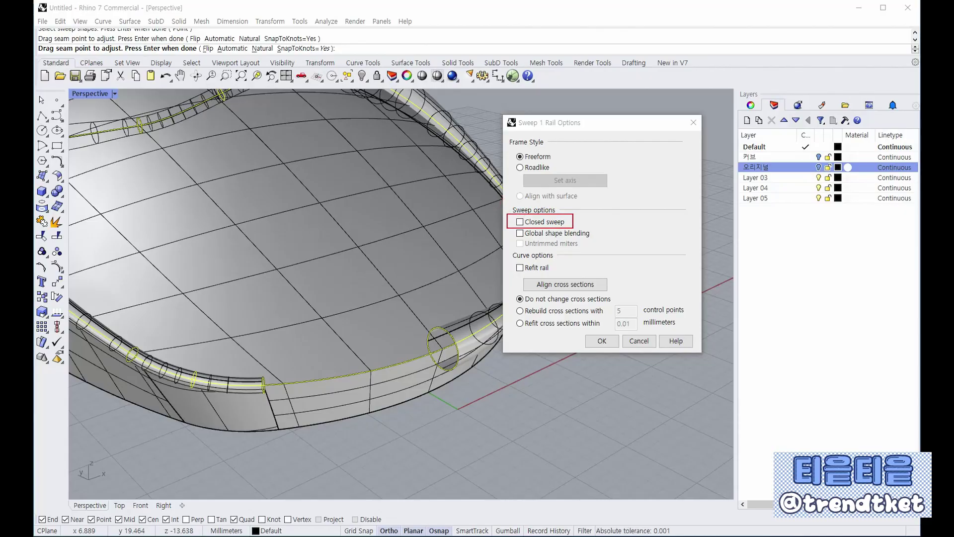
Enable Closed sweep with Freeform frame style and unchanged cross sections, and create the sweep around the upper edge.
left_click(520, 221)
left_click(513, 221)
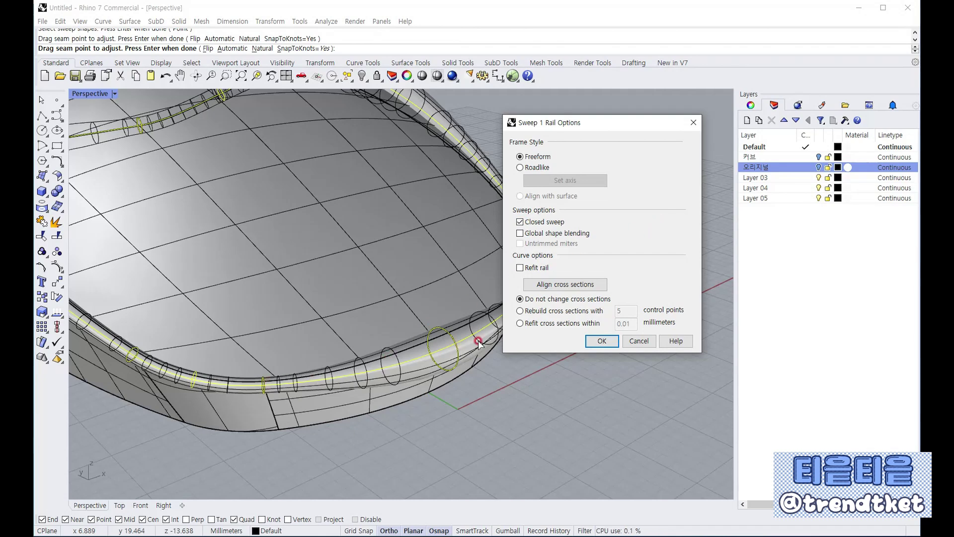
left_click(602, 341)
Shade the perspective view and inspect the swept tube around the mouse body's upper edge.
scroll(602, 341, "down", 6)
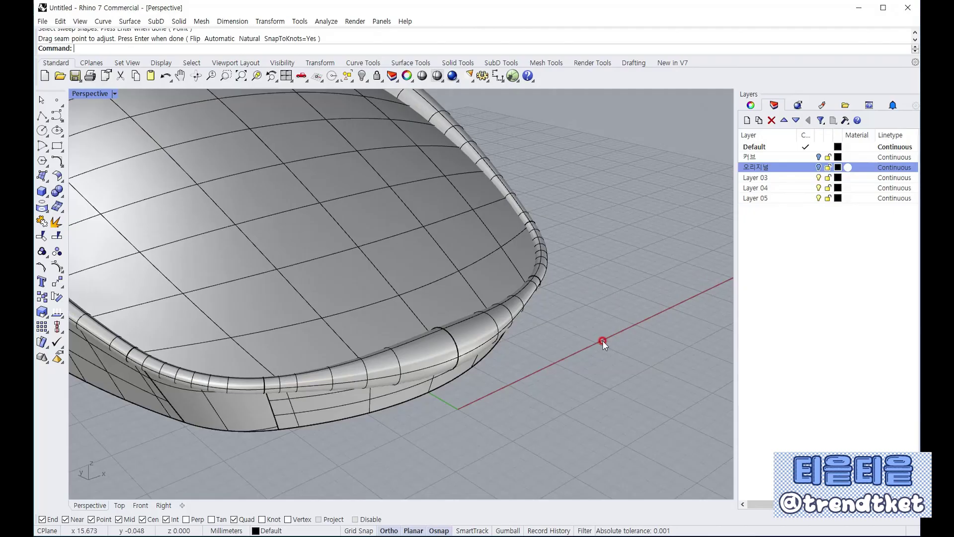
right_click_drag(618, 305, 443, 216)
scroll(441, 214, "up", 2)
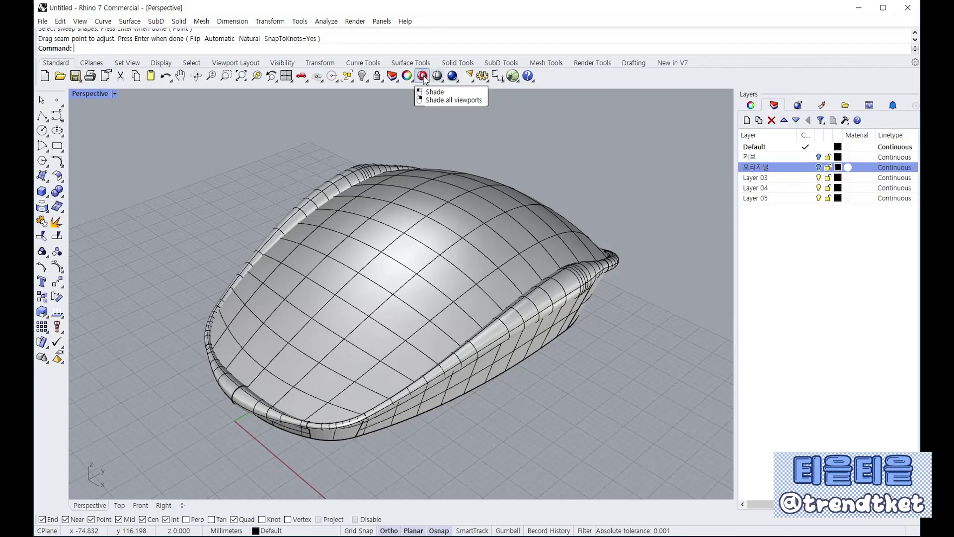
left_click(422, 76)
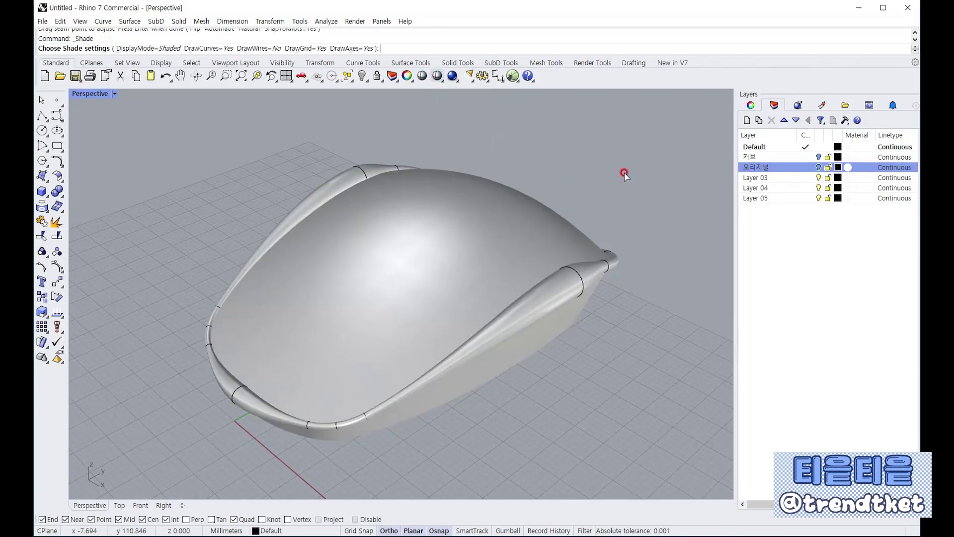
mouse_move(624, 172)
right_mouse_down()
mouse_move(382, 258)
mouse_move(303, 222)
mouse_move(337, 155)
mouse_move(372, 139)
mouse_move(448, 132)
mouse_move(622, 147)
mouse_move(650, 160)
mouse_move(635, 185)
mouse_move(466, 186)
mouse_move(311, 178)
mouse_move(209, 150)
mouse_move(395, 121)
mouse_move(521, 162)
mouse_move(579, 294)
mouse_move(607, 234)
mouse_move(608, 193)
mouse_move(635, 121)
mouse_move(635, 154)
mouse_move(622, 155)
right_mouse_up()
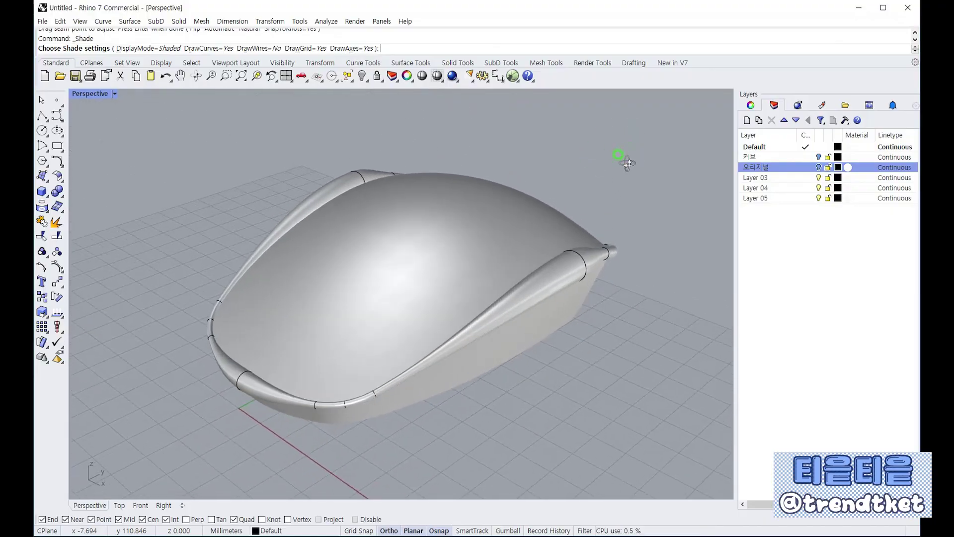
Inspect the tube along the front and side of the shaded mouse body, and leave the shaded preview.
left_click(504, 242)
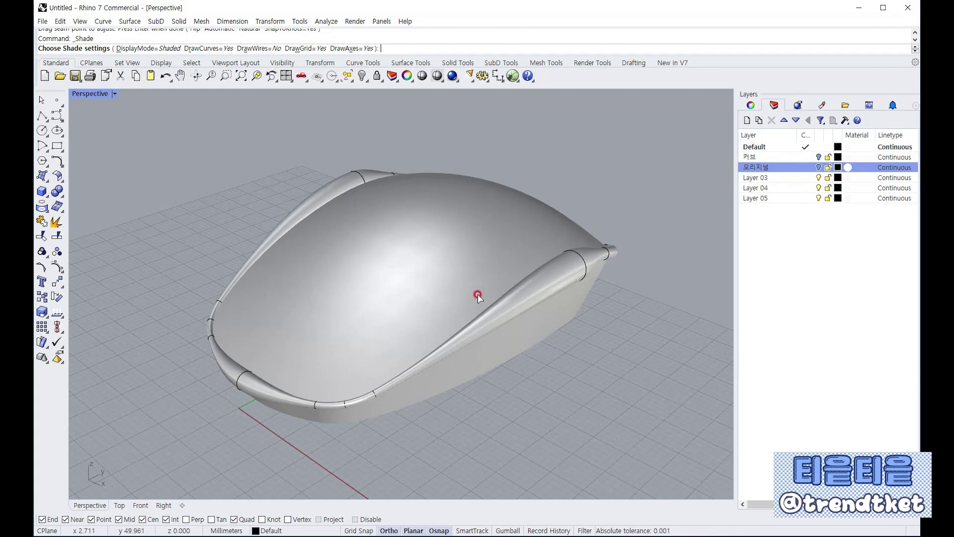
scroll(477, 296, "up", 3)
scroll(477, 296, "down", 3)
scroll(478, 296, "up", 2)
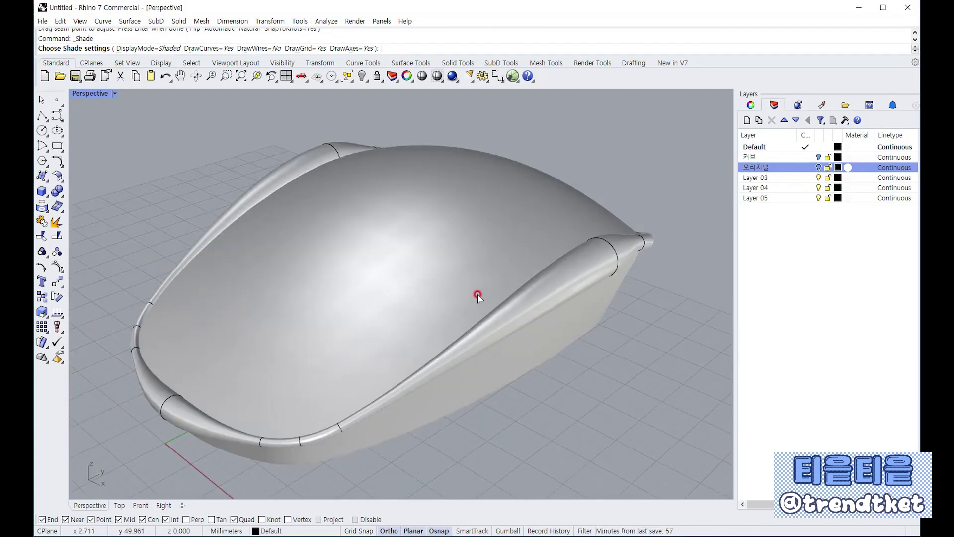
right_click_drag(416, 281, 341, 239)
key("Return")
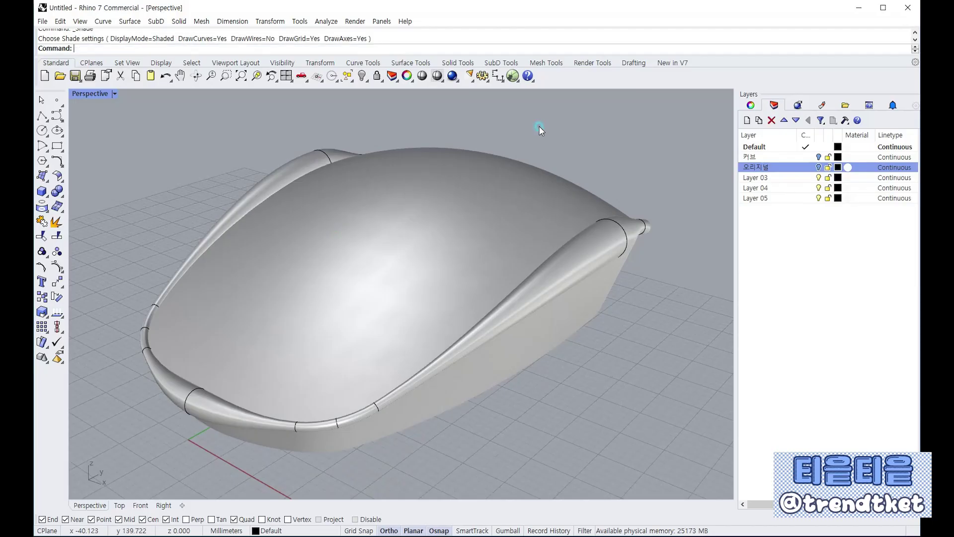
Select the mouse body and the swept tube in turn to examine how they overlap, and clear the selection.
right_click_drag(491, 213, 388, 175)
left_click(424, 168)
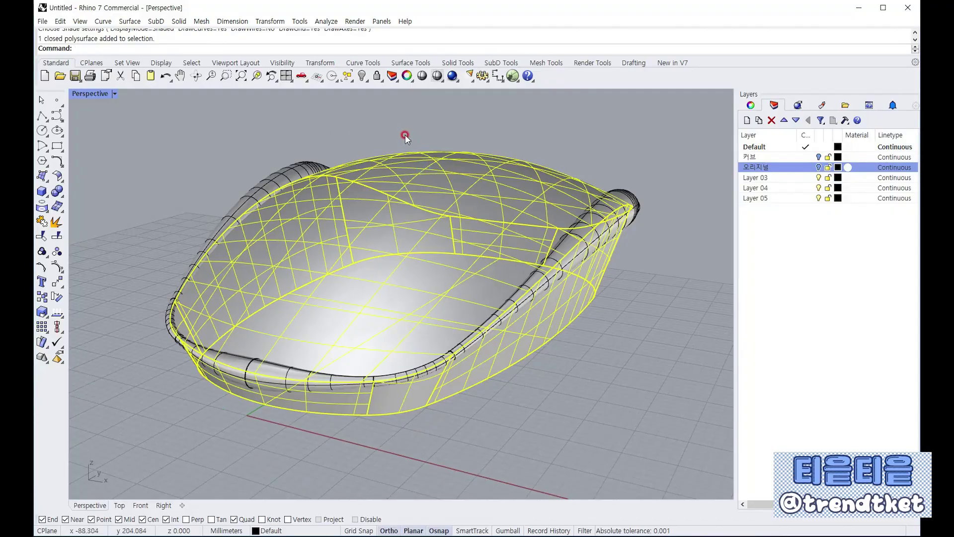
left_click(298, 164)
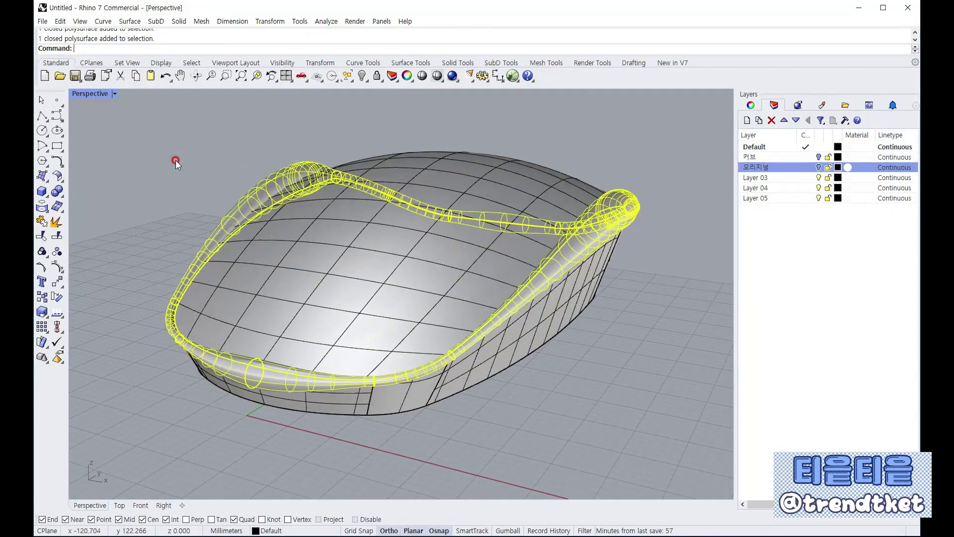
right_click_drag(175, 160, 179, 181)
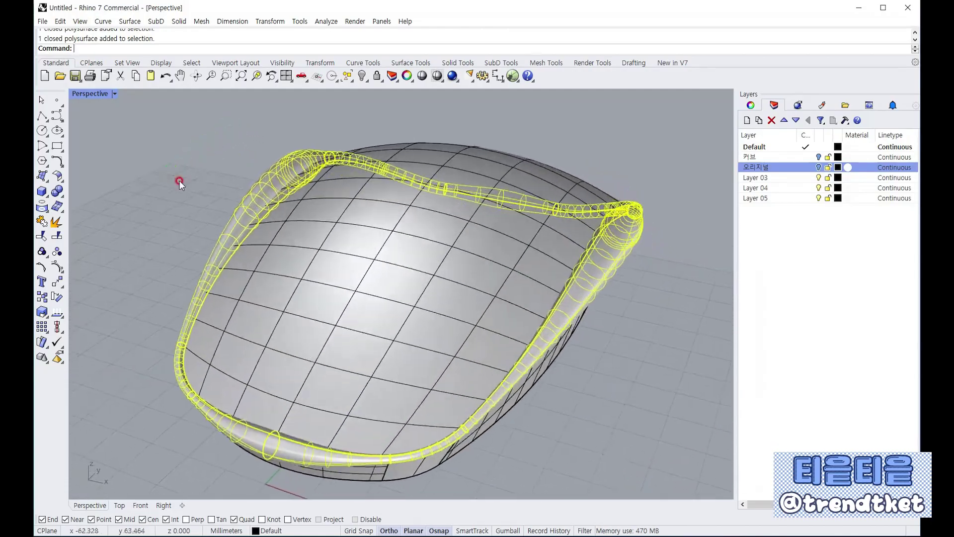
left_click(179, 181)
scroll(379, 173, "down", 2)
scroll(372, 197, "up", 2)
mouse_move(372, 197)
right_mouse_down()
mouse_move(347, 188)
mouse_move(361, 183)
right_mouse_up()
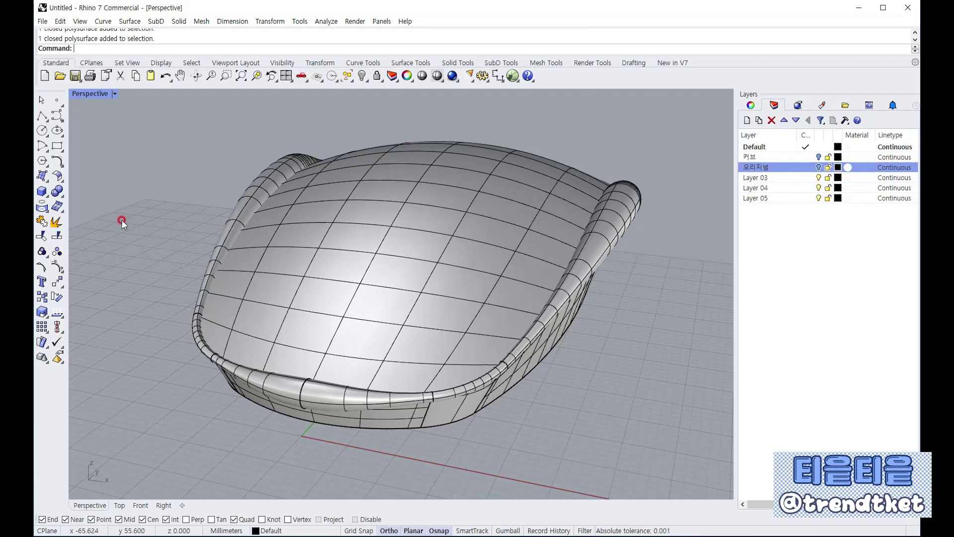
Split the mouse body polysurface using the swept tube as the cutting object.
left_click(57, 237)
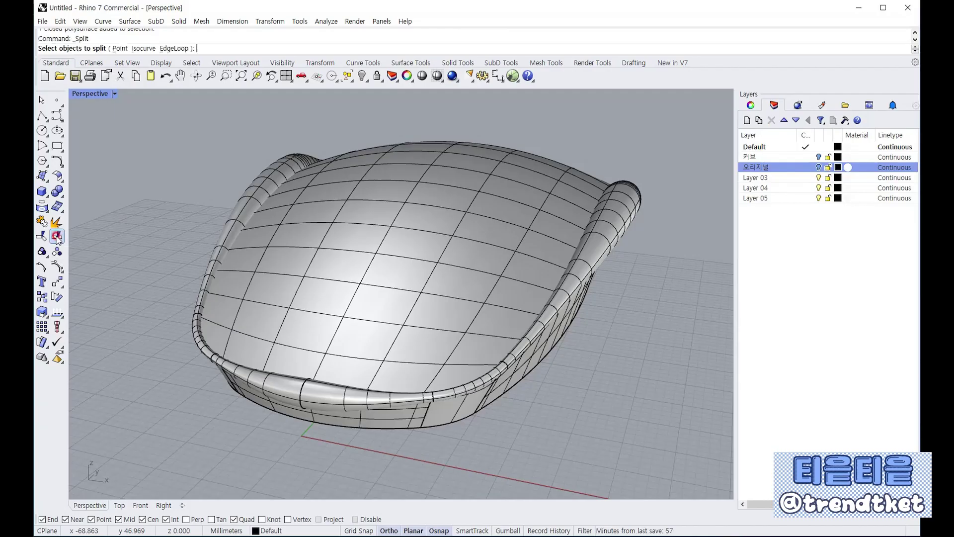
left_click(455, 192)
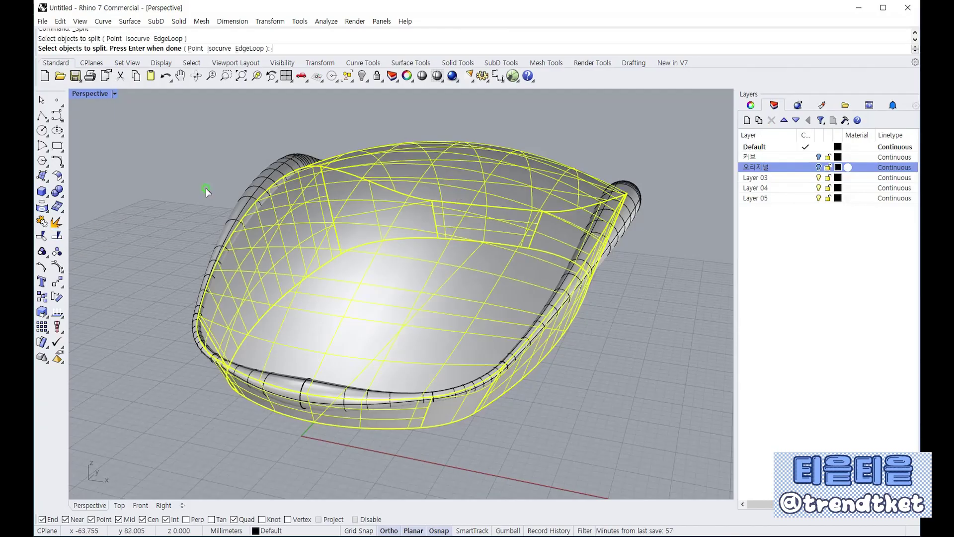
right_click(281, 167)
left_click(284, 167)
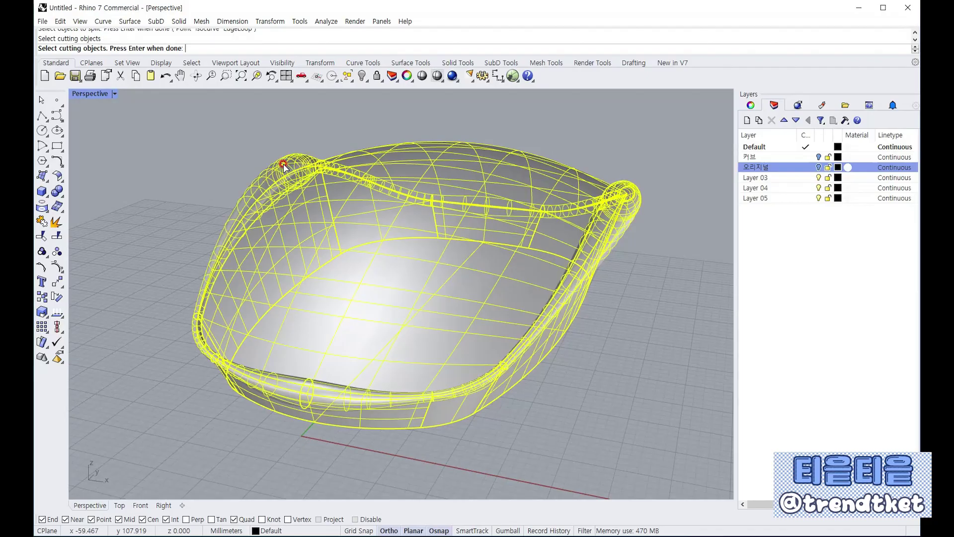
right_click(182, 171)
right_click_drag(182, 172, 224, 165)
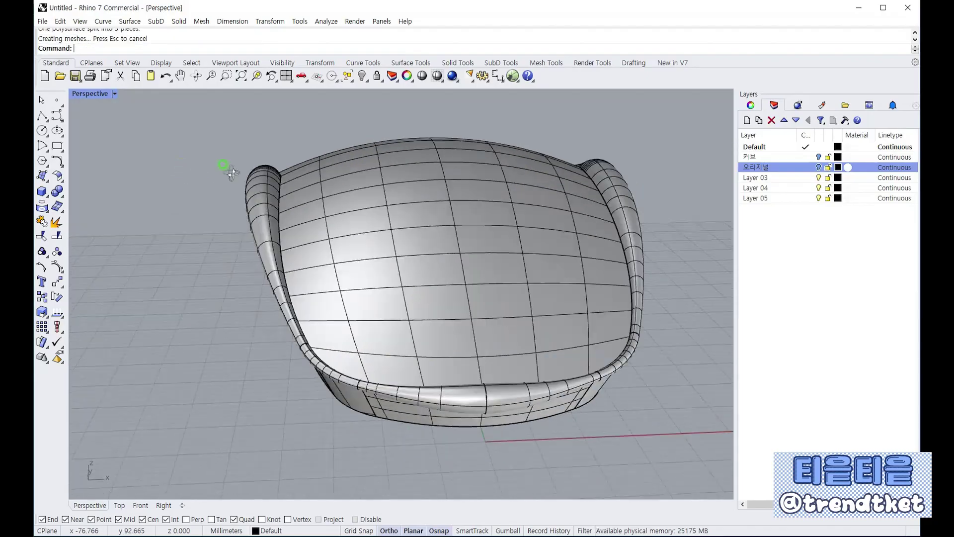
Check the split by selecting individual pieces of the mouse body and viewing them from the front and side.
left_click(369, 170)
right_click_drag(317, 330, 166, 313)
left_click(318, 262)
left_click(166, 313)
right_click_drag(486, 168, 397, 148)
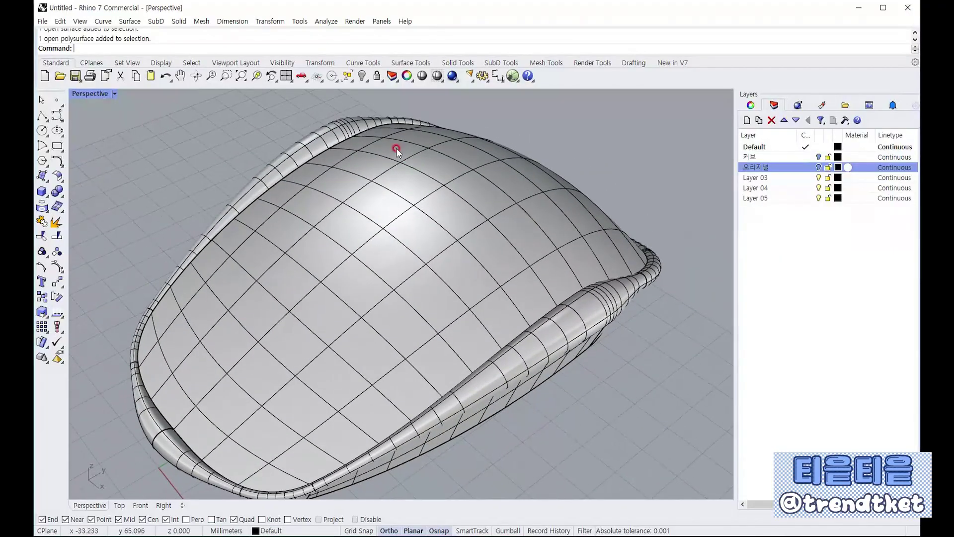
Move the swept tube to the 오리지널 layer.
left_click(341, 128)
right_click_drag(345, 131, 311, 127)
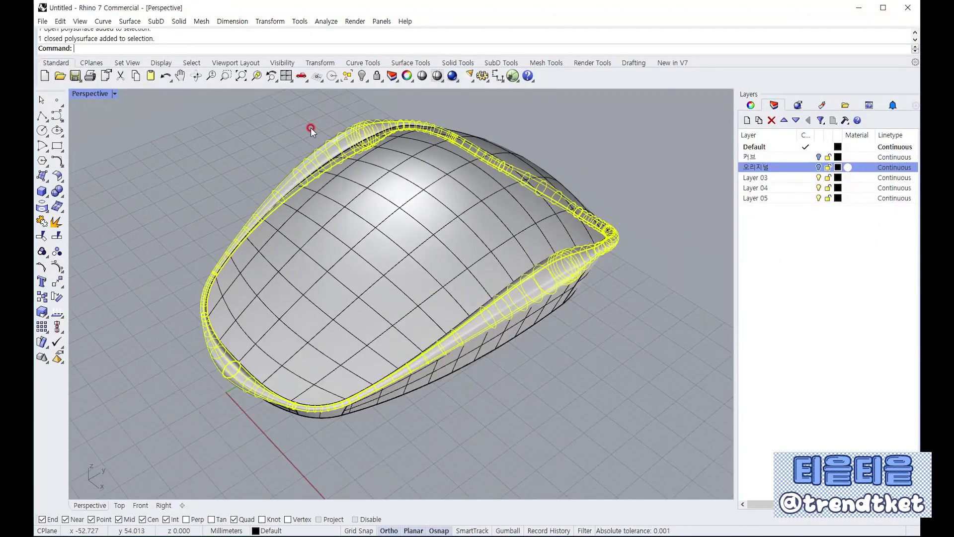
left_click(741, 91)
left_click(750, 105)
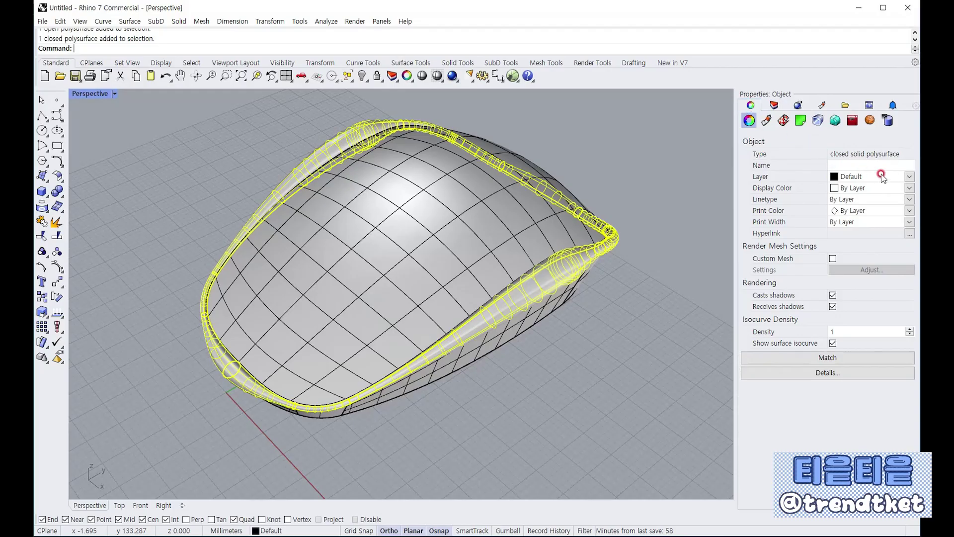
left_click(910, 179)
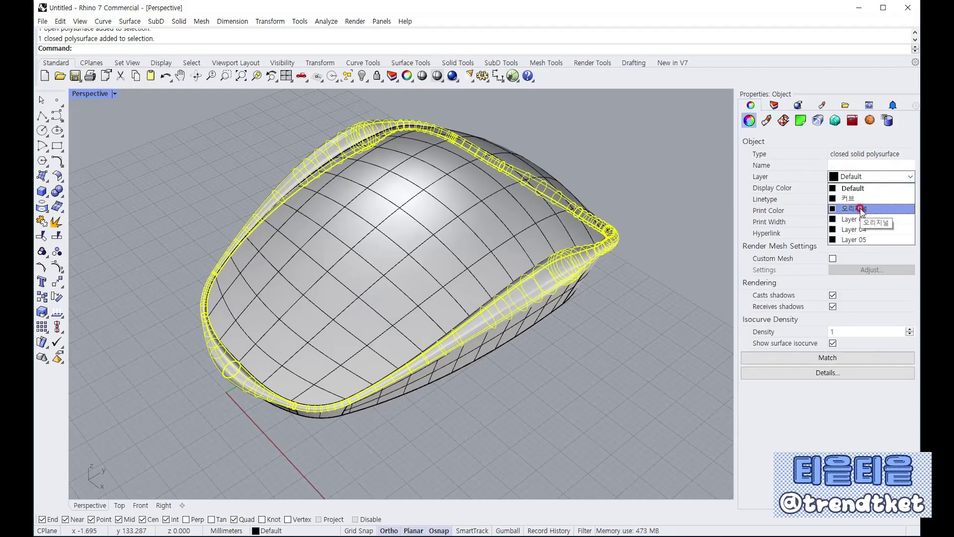
left_click(870, 224)
right_click_drag(647, 284, 538, 236)
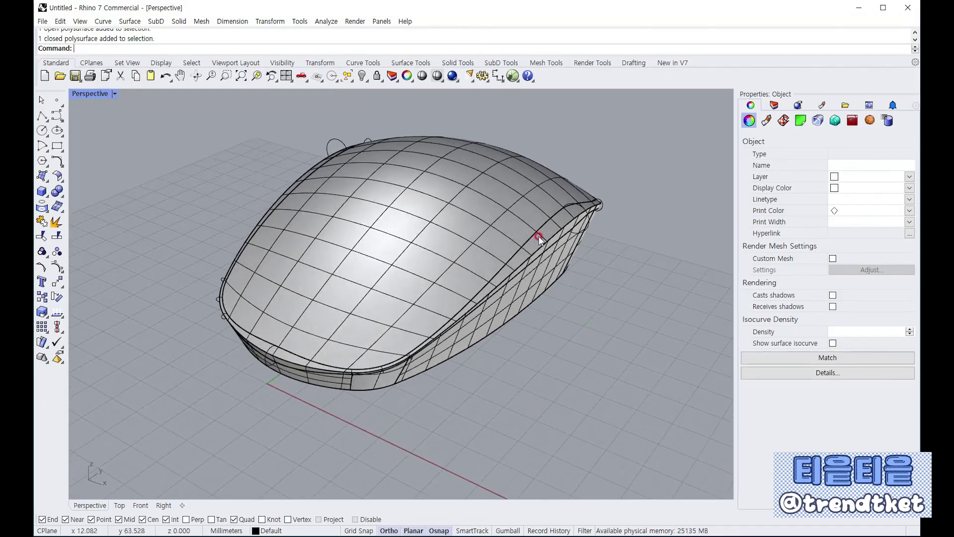
Select all the visible curves and move them to the 커브 layer.
left_click(350, 80)
left_click(424, 126)
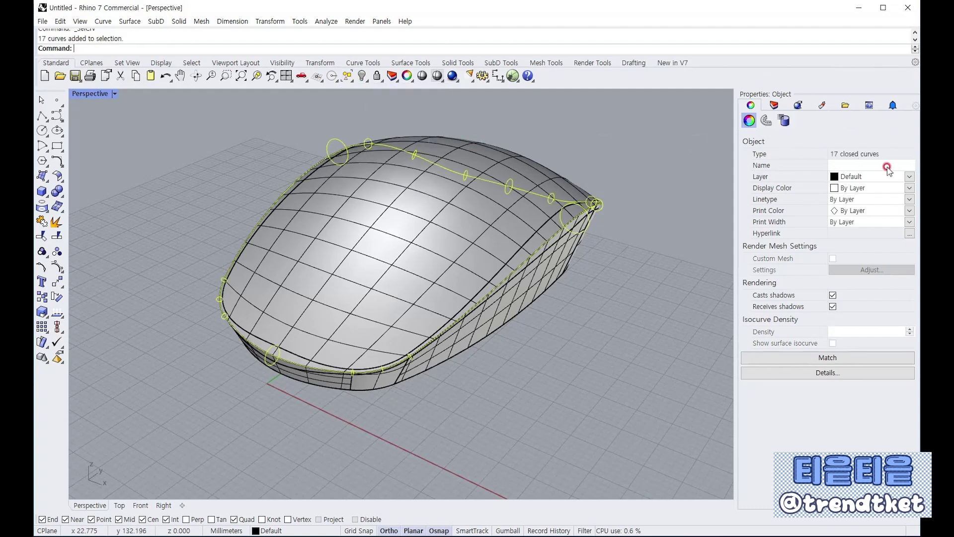
left_click(909, 176)
left_click(862, 199)
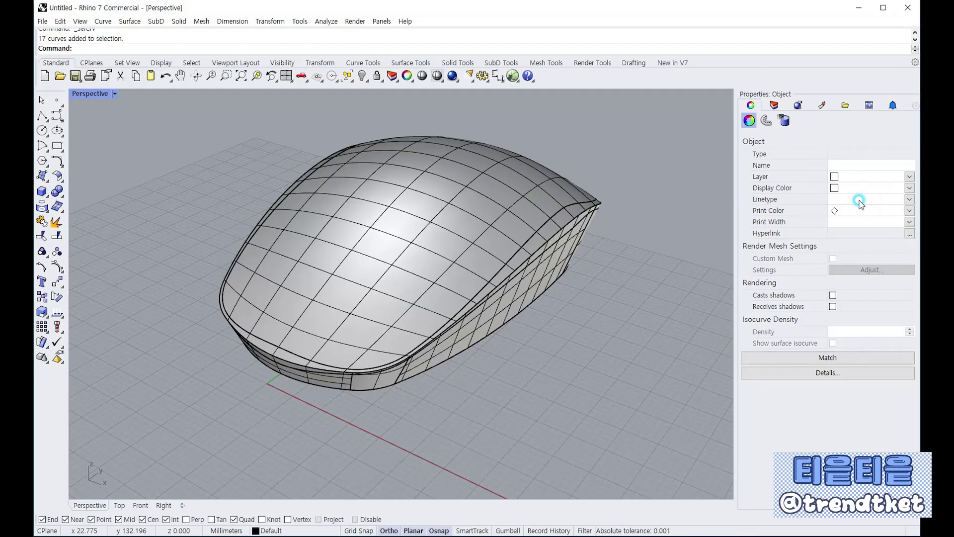
Delete the narrow split strip of the mouse body that runs around its upper edge.
scroll(378, 351, "up", 2)
scroll(379, 351, "up", 2)
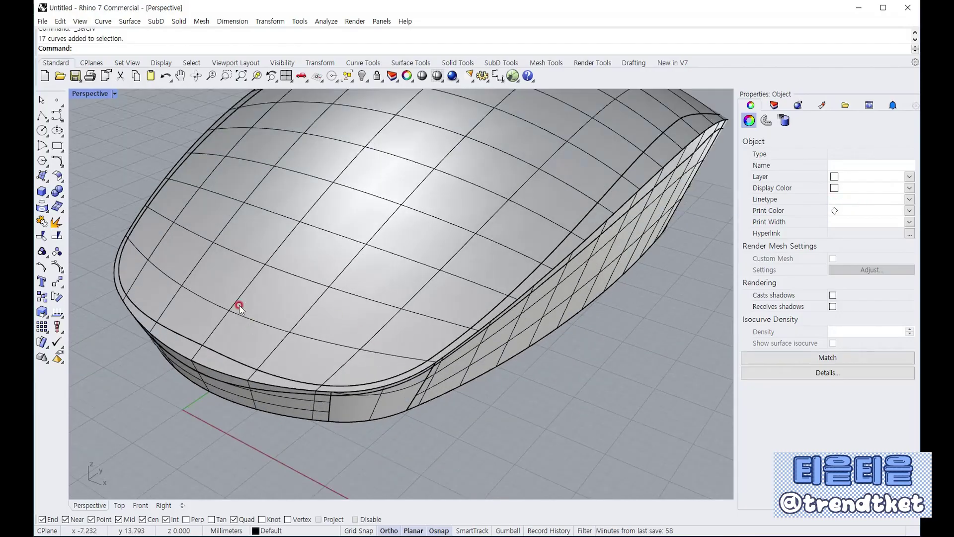
right_click_drag(240, 305, 458, 211)
left_click(222, 236)
scroll(284, 244, "down", 3)
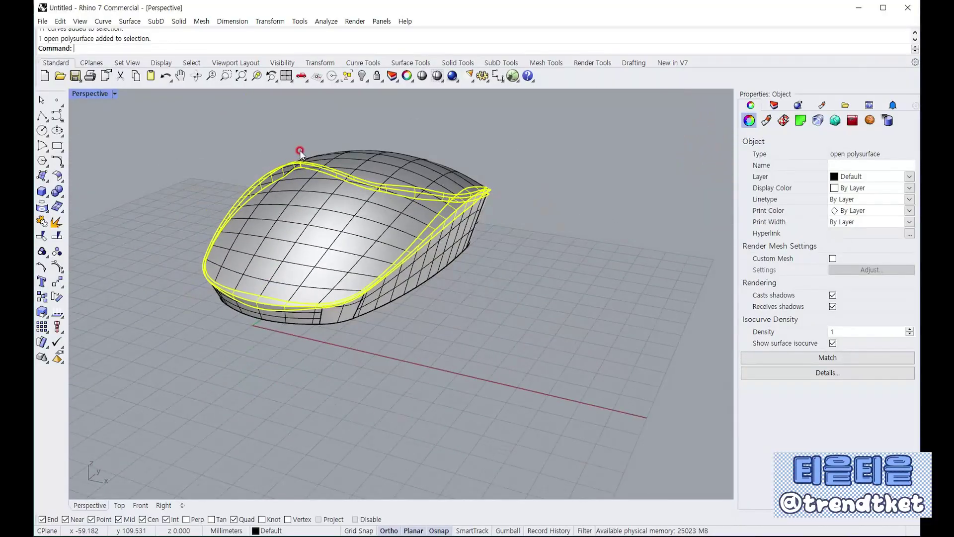
scroll(300, 150, "up", 2)
key("Delete")
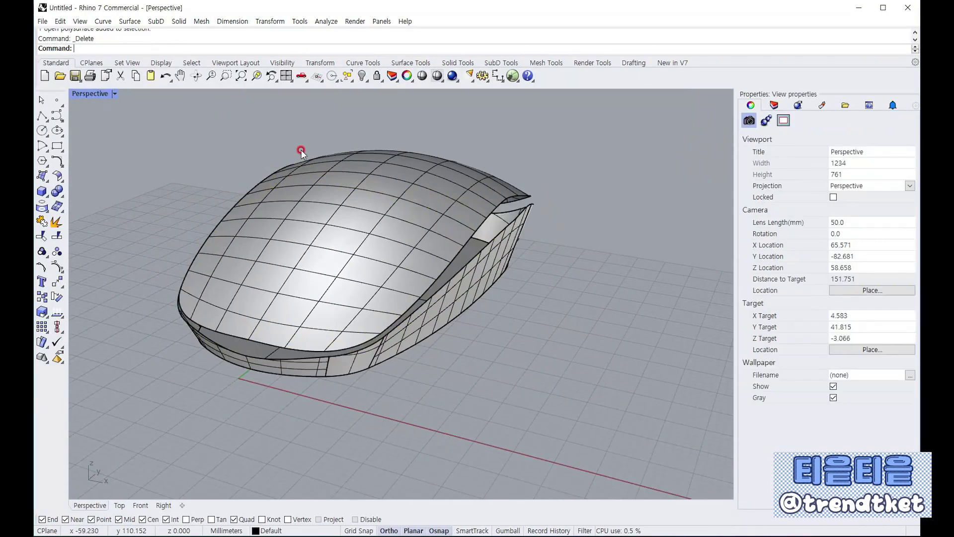
Examine the open gap between the top shell and the side walls, especially along the front edge.
right_click_drag(315, 174, 274, 222)
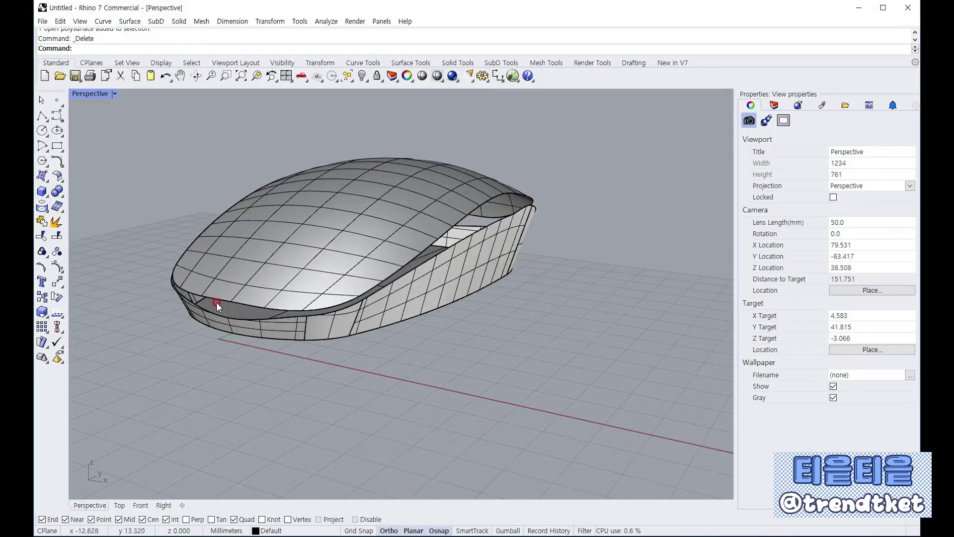
scroll(231, 310, "up", 5)
right_click_drag(217, 289, 288, 210)
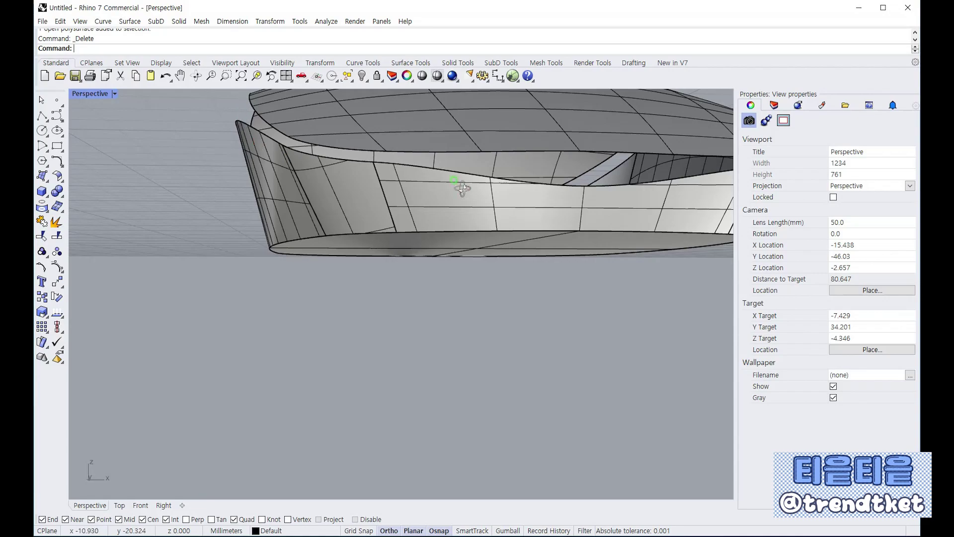
right_click_drag(463, 188, 344, 268)
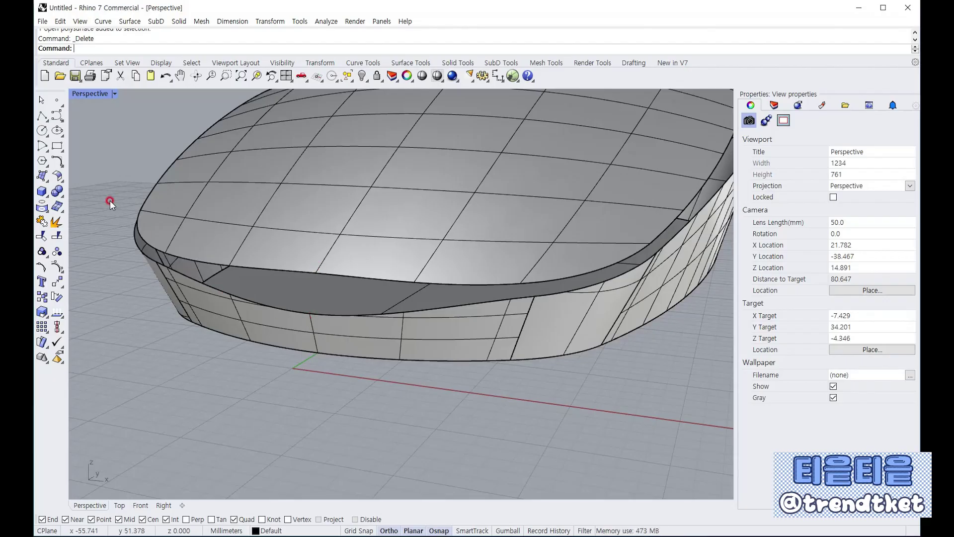
scroll(278, 367, "down", 3)
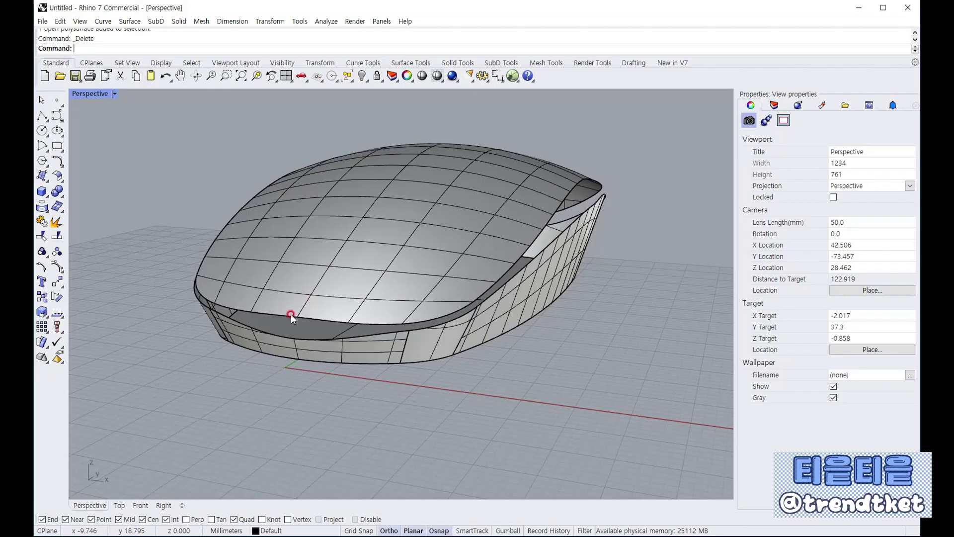
scroll(291, 315, "up", 5)
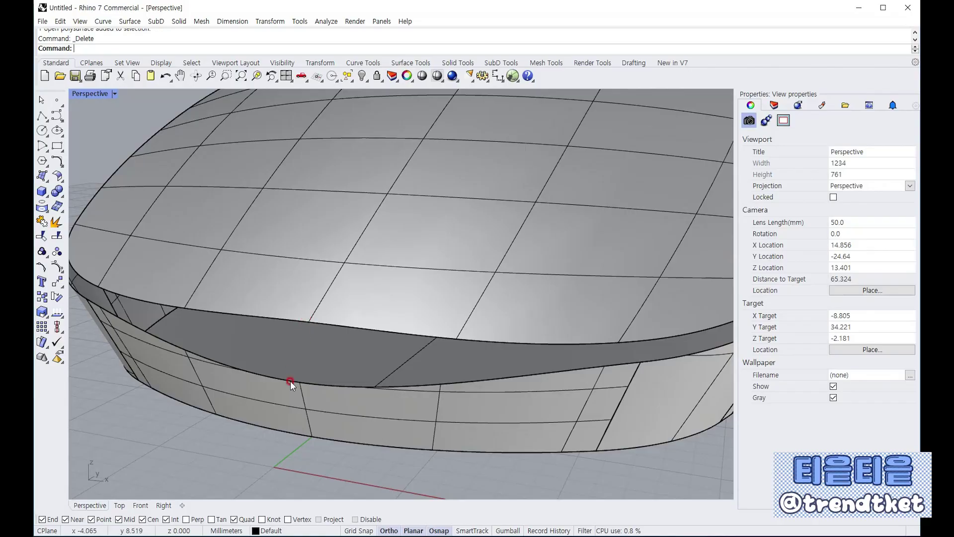
scroll(291, 391, "down", 4)
scroll(296, 364, "up", 3)
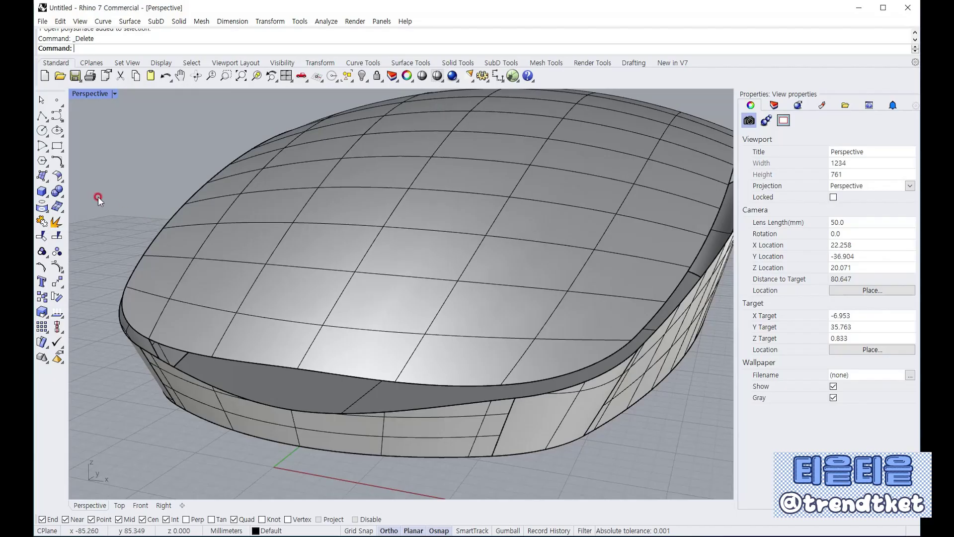
left_click(58, 178)
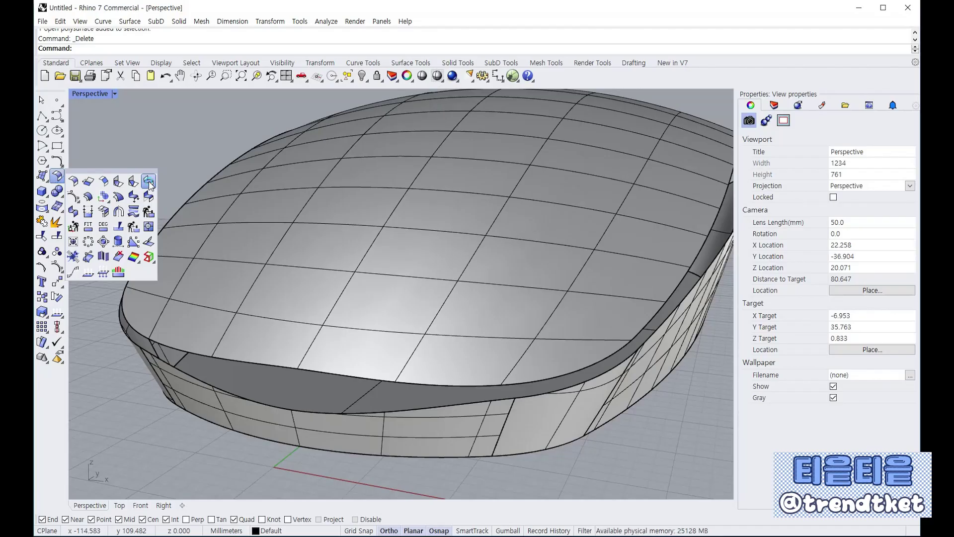
left_click(149, 181)
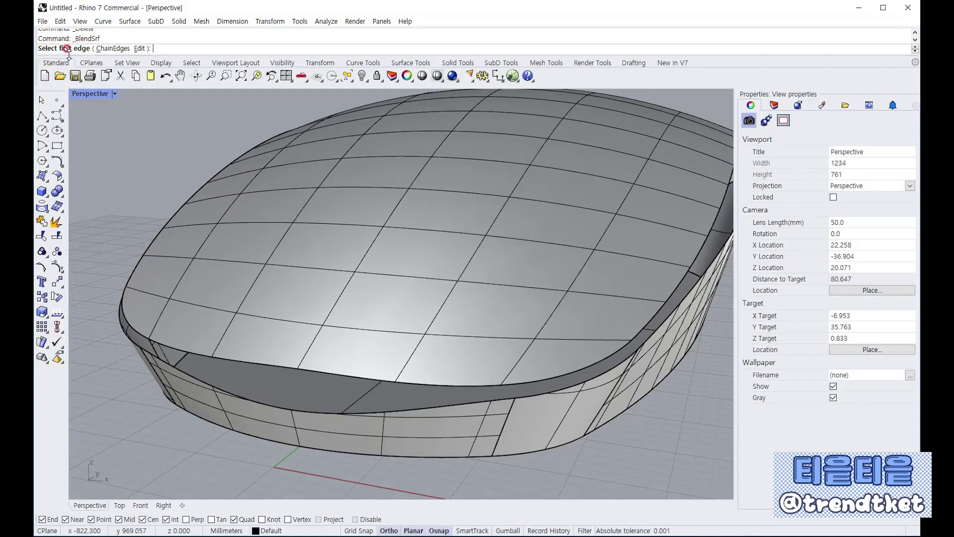
scroll(224, 184, "down", 5)
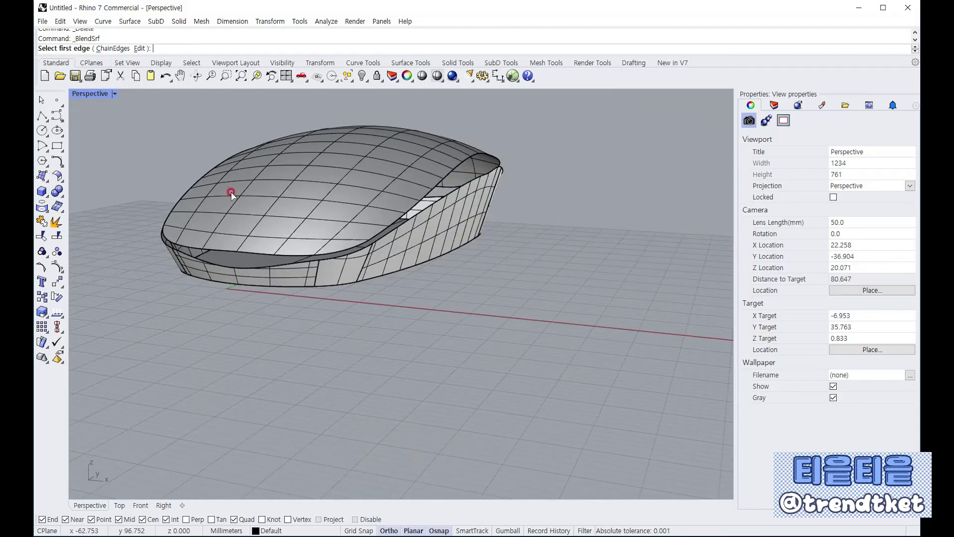
scroll(290, 206, "up", 5)
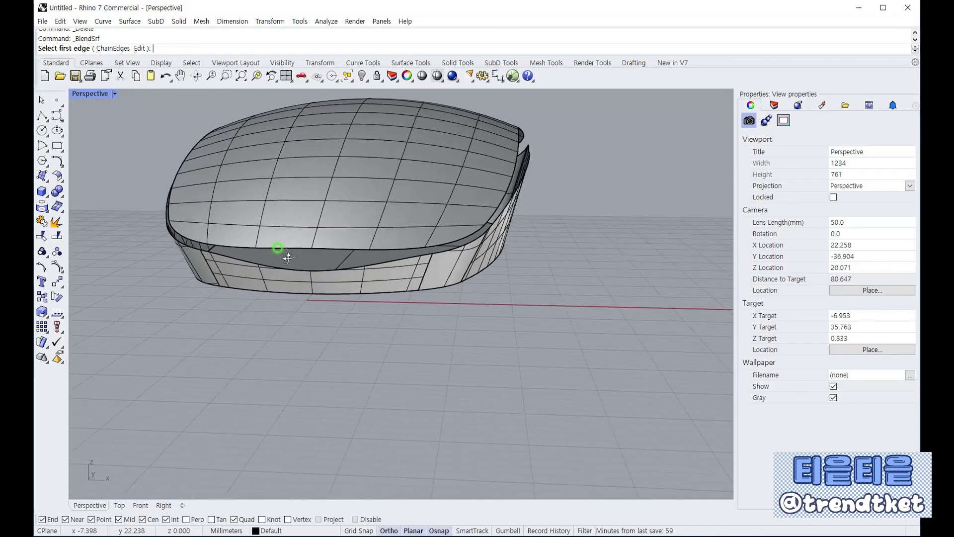
scroll(318, 249, "up", 3)
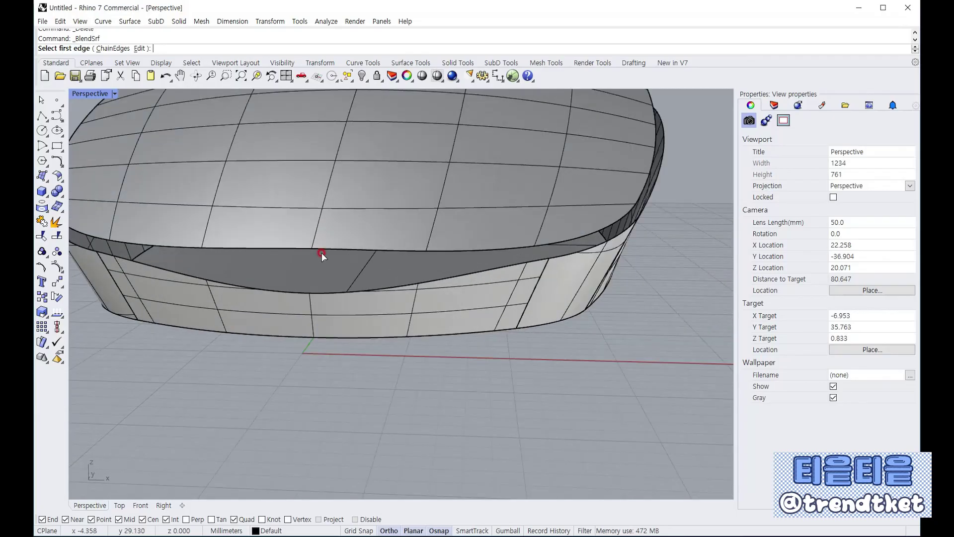
scroll(334, 257, "down", 3)
scroll(335, 261, "up", 4)
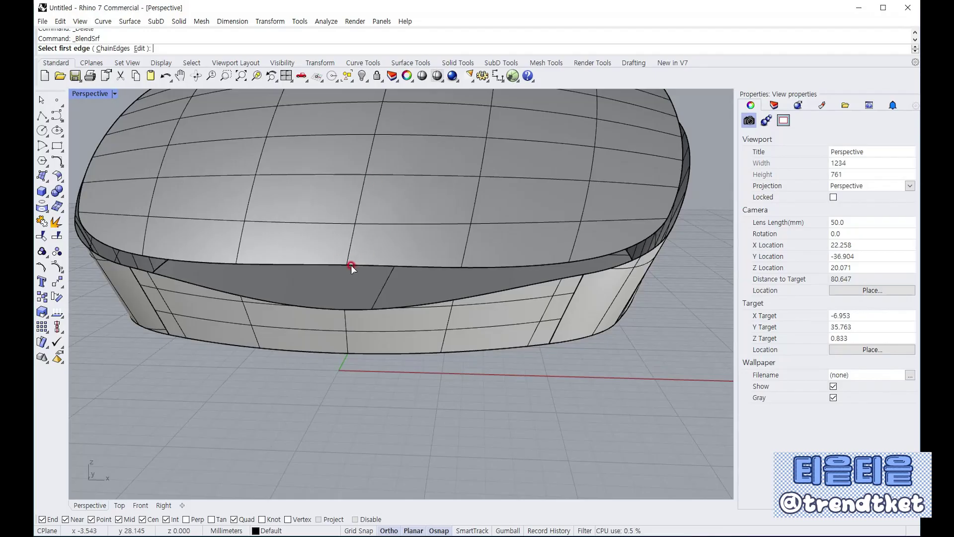
left_click(351, 265)
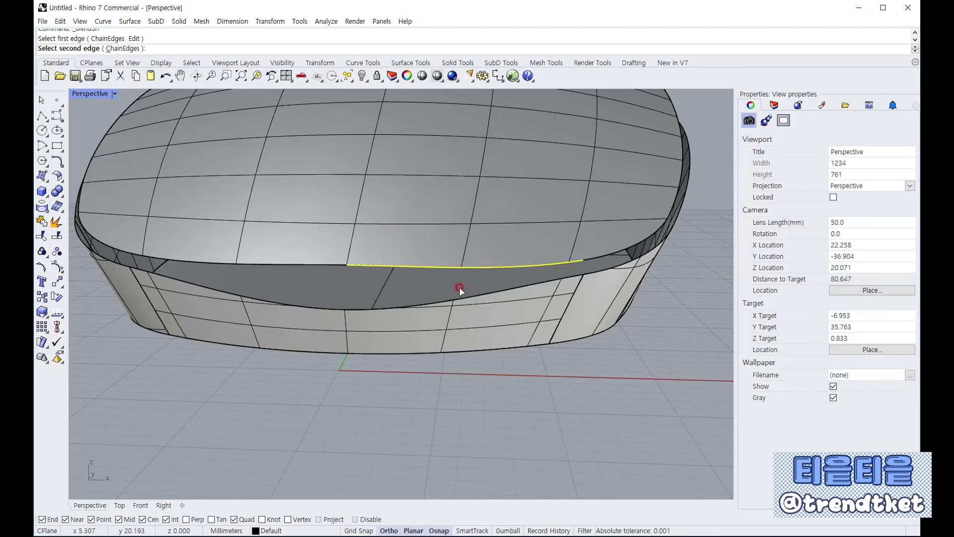
right_click_drag(503, 272, 474, 275)
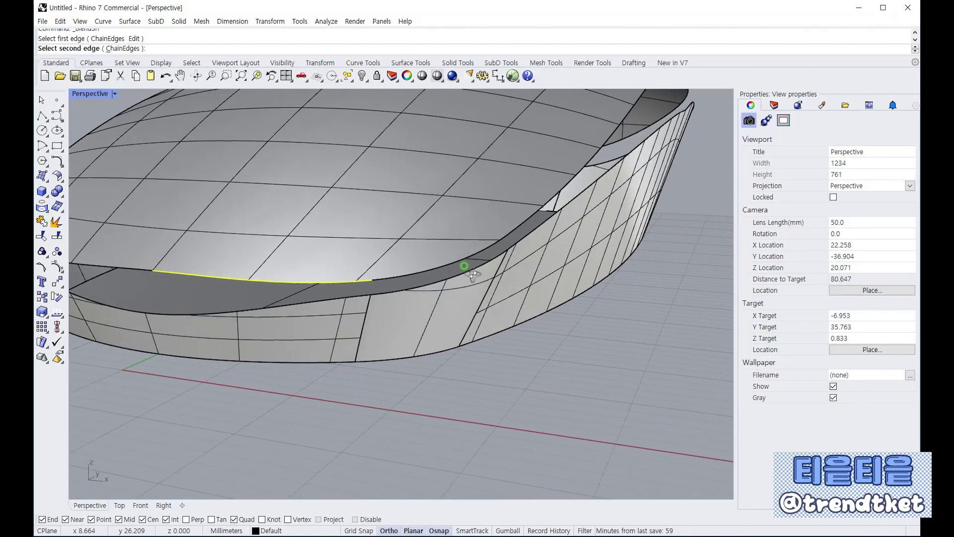
scroll(383, 277, "up", 3)
left_click(378, 280)
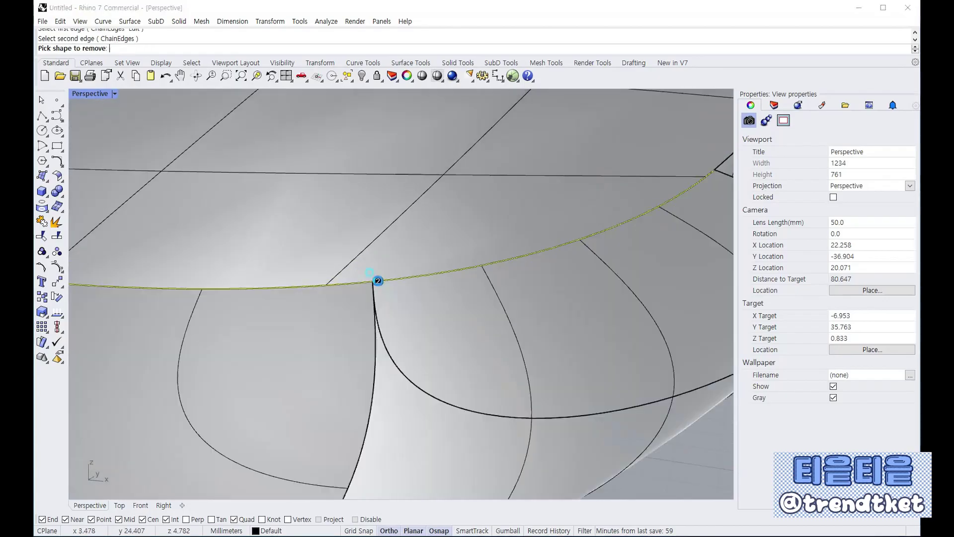
scroll(434, 318, "down", 8)
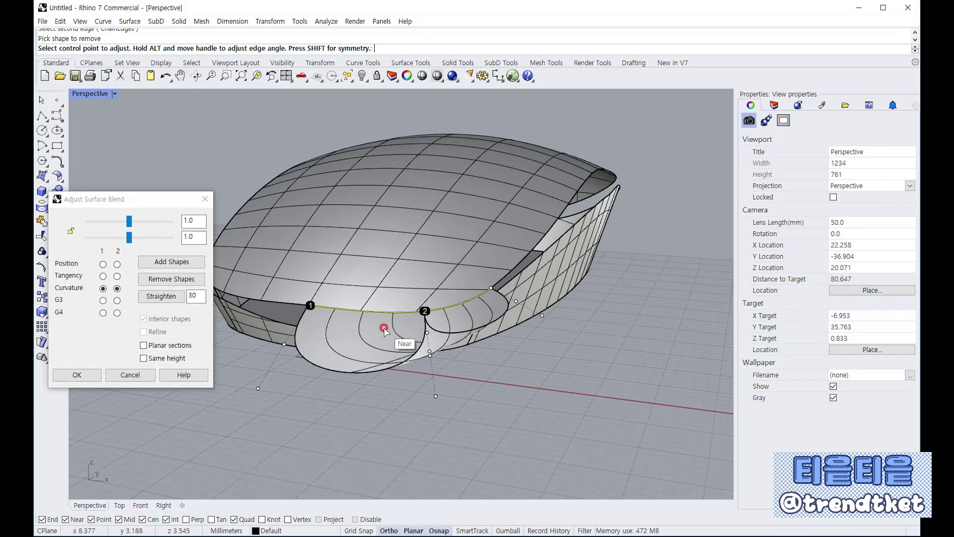
scroll(366, 323, "up", 1)
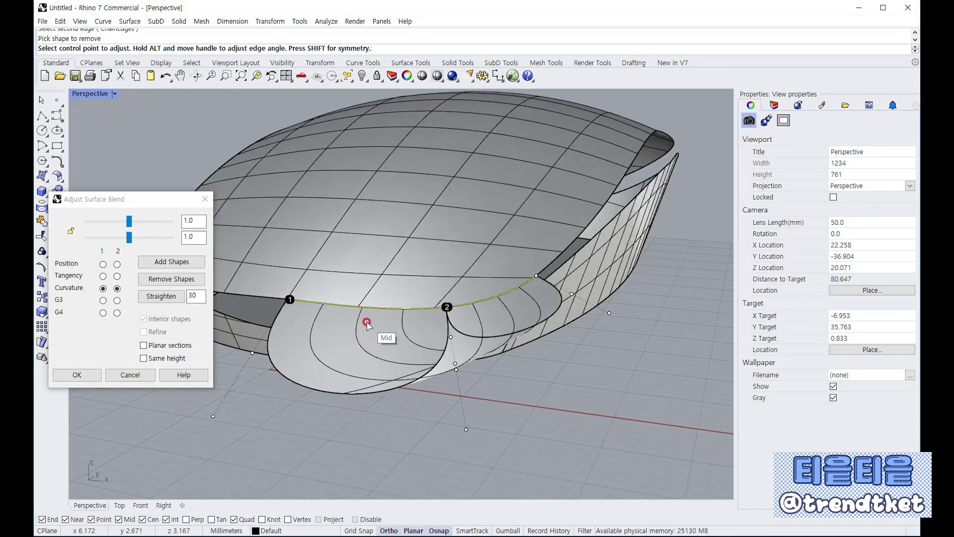
scroll(366, 323, "down", 2)
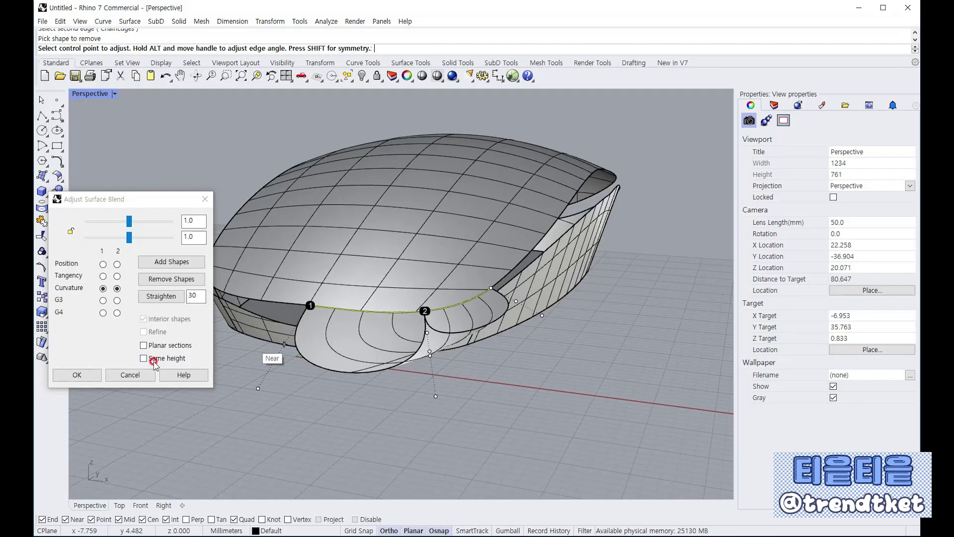
left_click(131, 375)
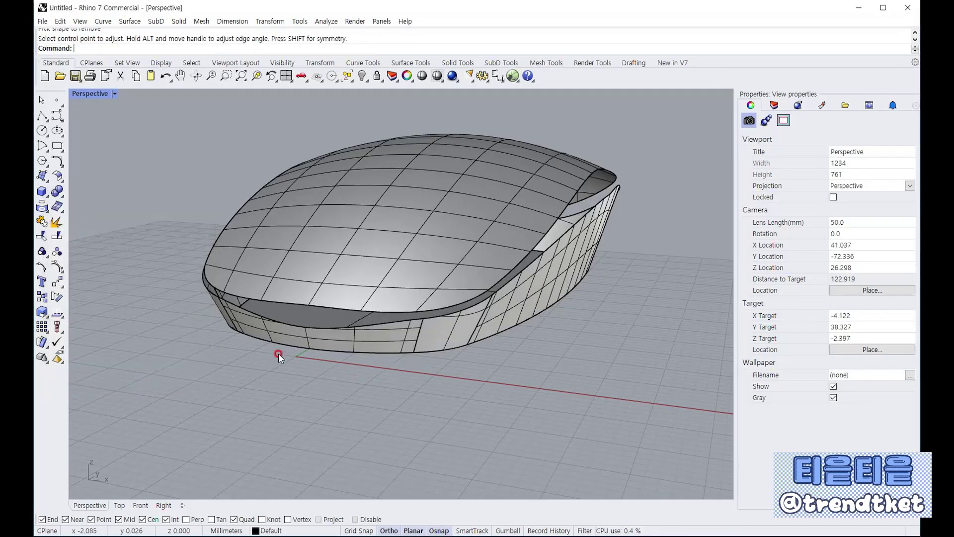
scroll(257, 311, "up", 1)
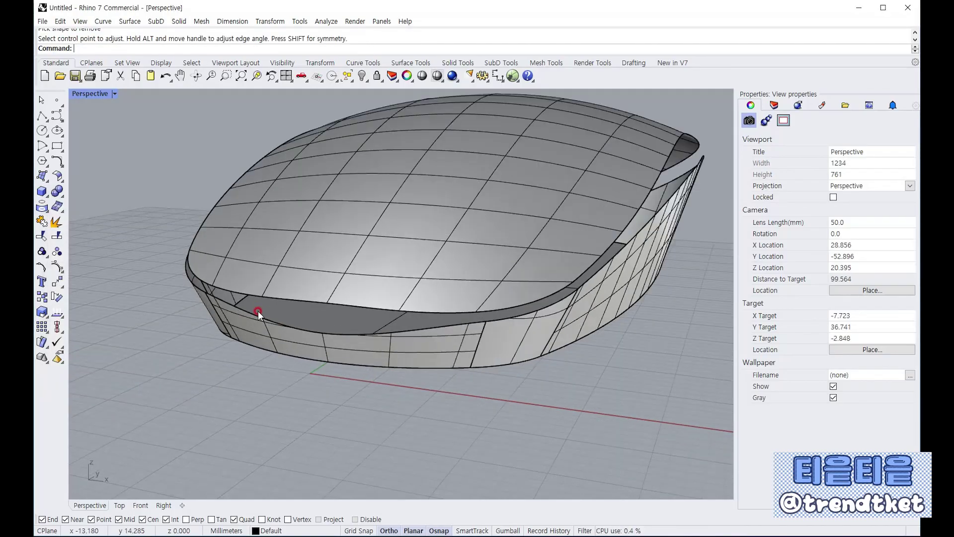
Begin a Blend Surface using ChainEdges, with the front segment of the top shell's lower rim starting the first edge chain.
left_click(59, 177)
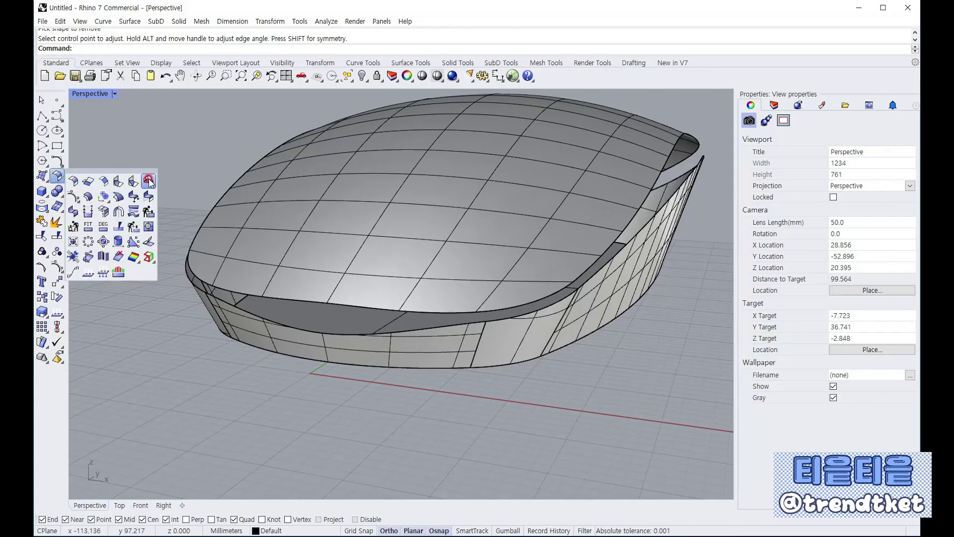
left_click(149, 181)
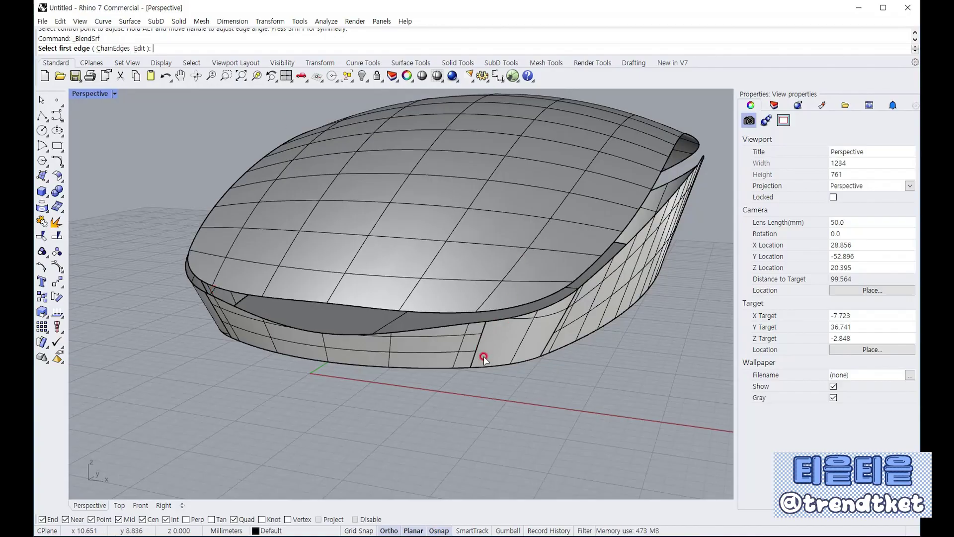
scroll(505, 315, "down", 2)
scroll(527, 260, "up", 3)
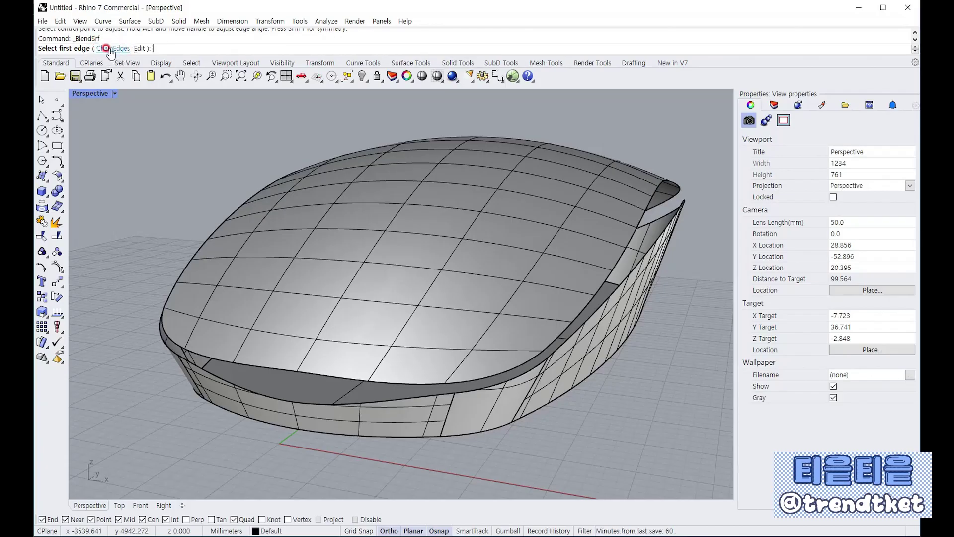
left_click(109, 49)
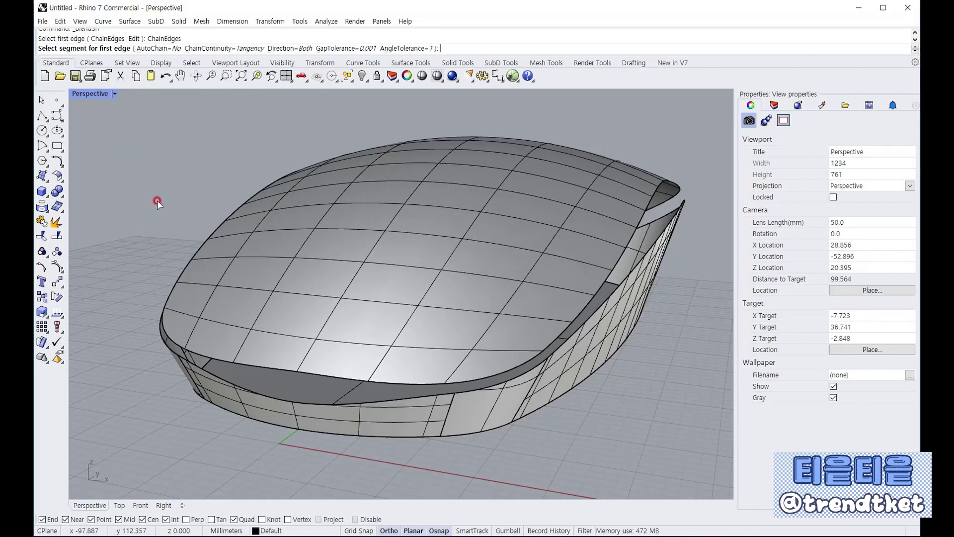
left_click(305, 372)
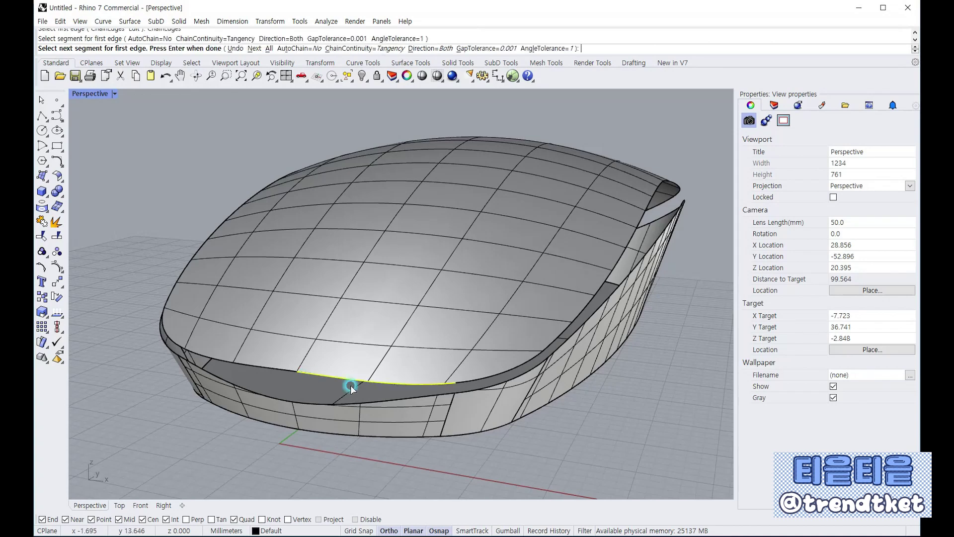
scroll(453, 387, "up", 5)
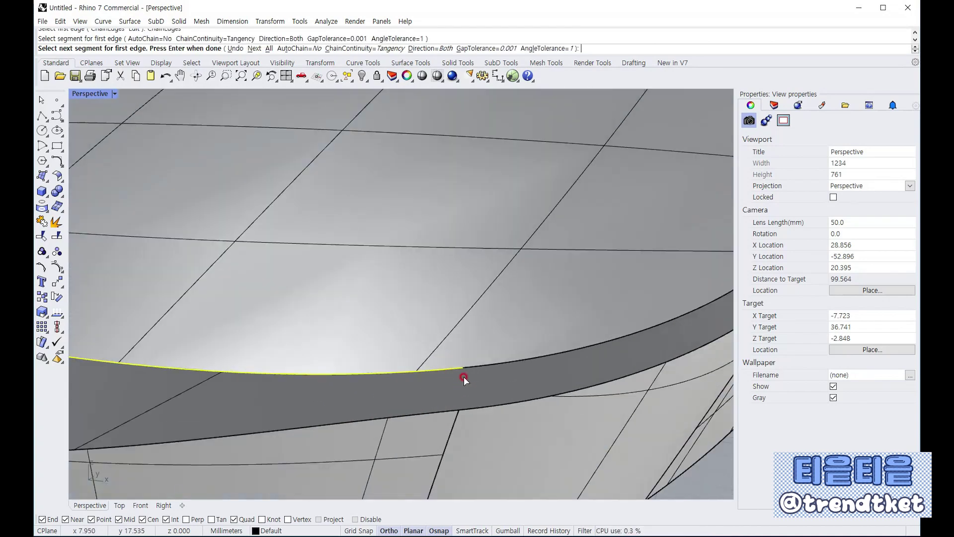
scroll(475, 375, "down", 3)
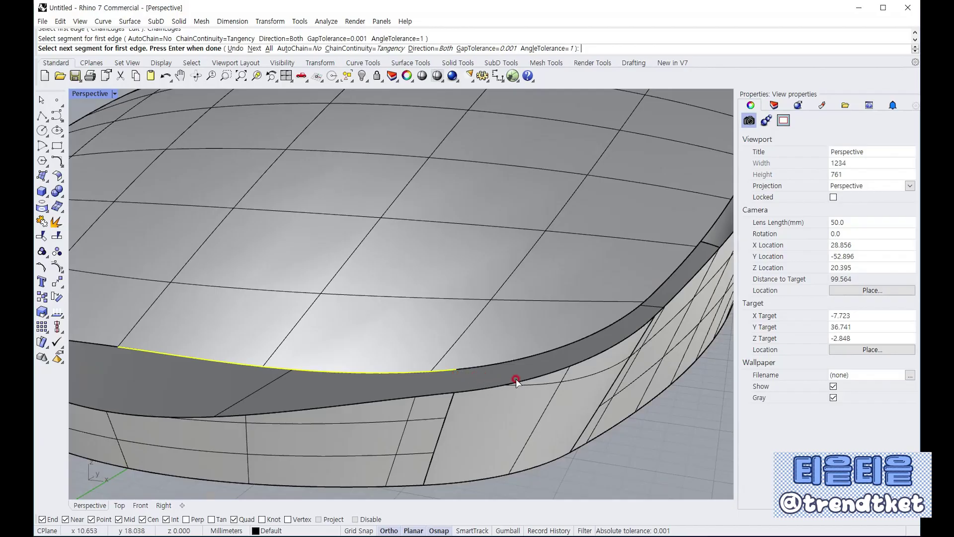
scroll(509, 380, "up", 3)
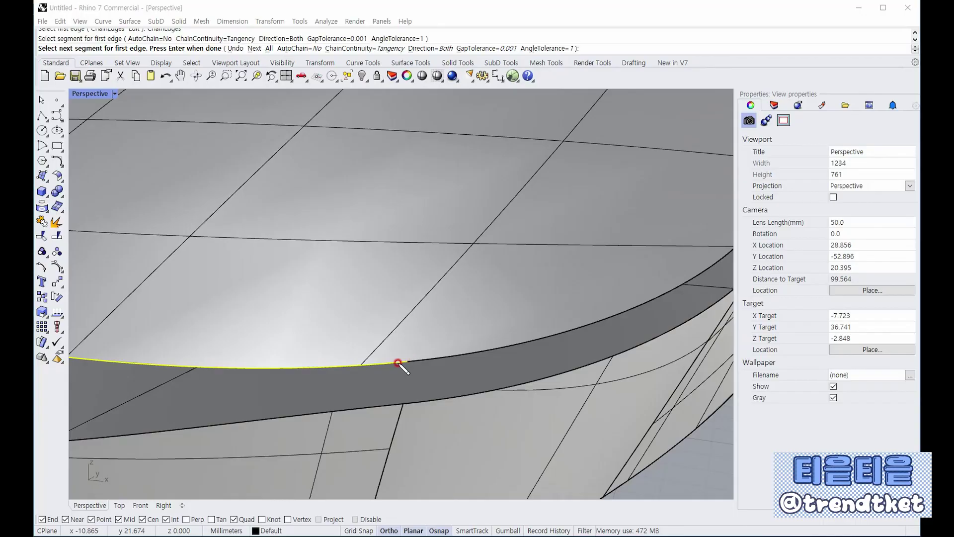
mouse_move(267, 368)
left_mouse_down()
mouse_move(407, 366)
mouse_move(408, 374)
left_mouse_up()
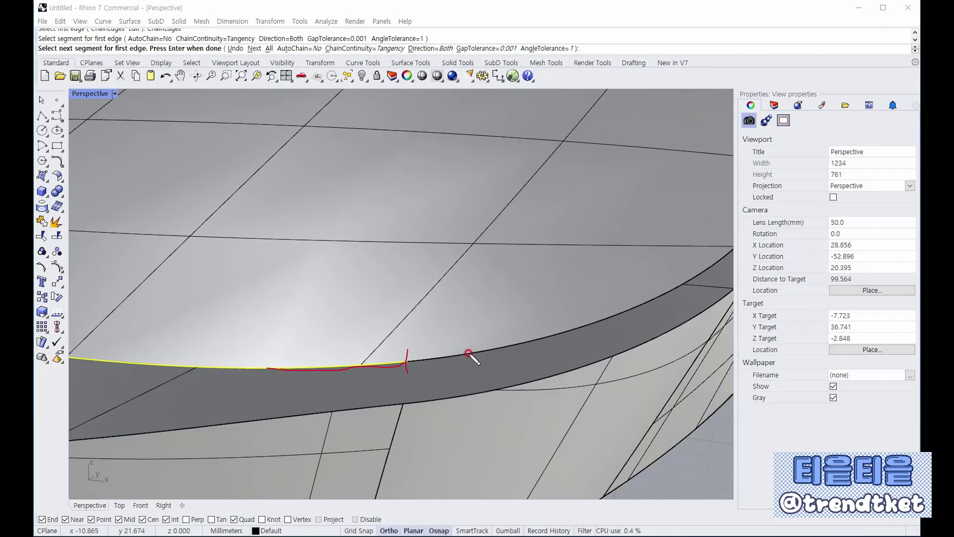
left_click_drag(589, 326, 600, 322)
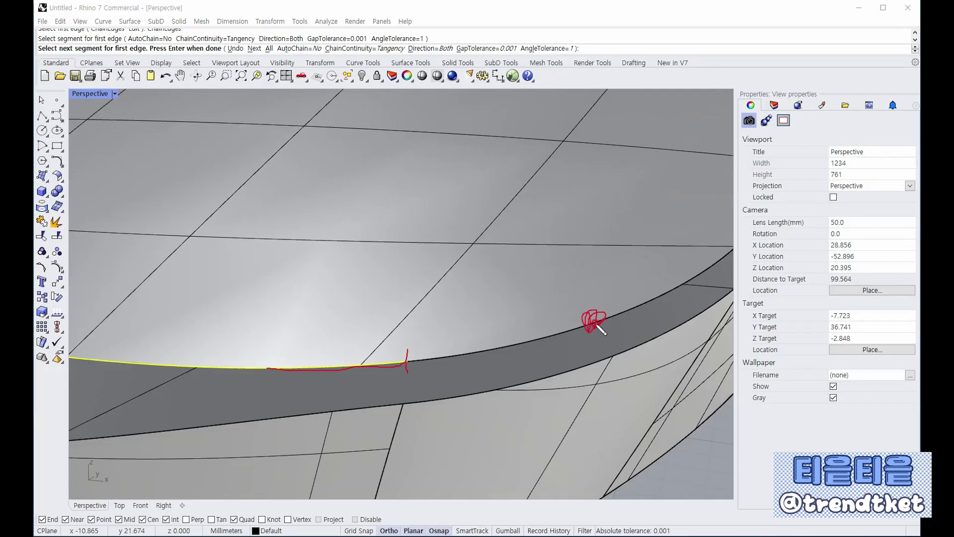
left_click_drag(479, 317, 472, 359)
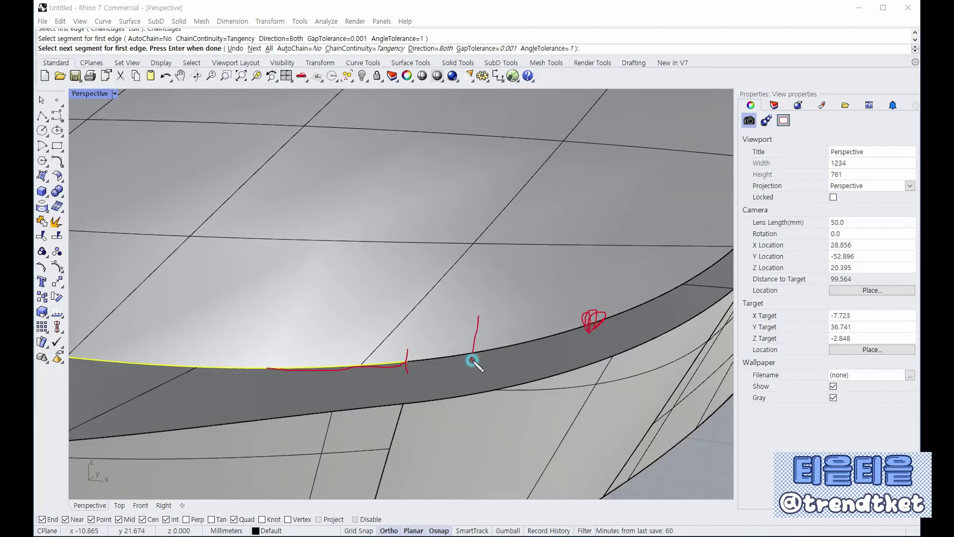
left_click_drag(567, 296, 580, 345)
left_click_drag(663, 243, 684, 320)
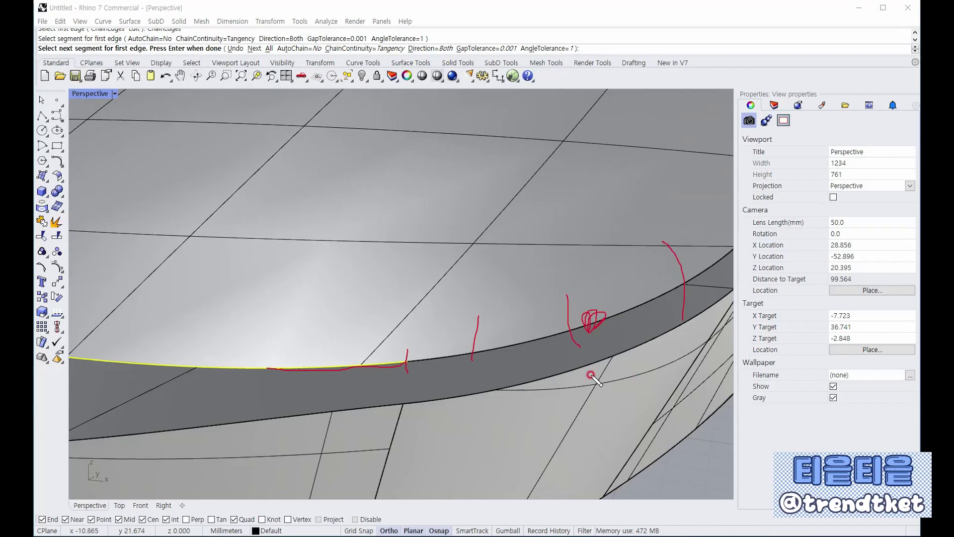
mouse_move(408, 360)
left_mouse_down()
mouse_move(571, 334)
mouse_move(668, 280)
left_mouse_up()
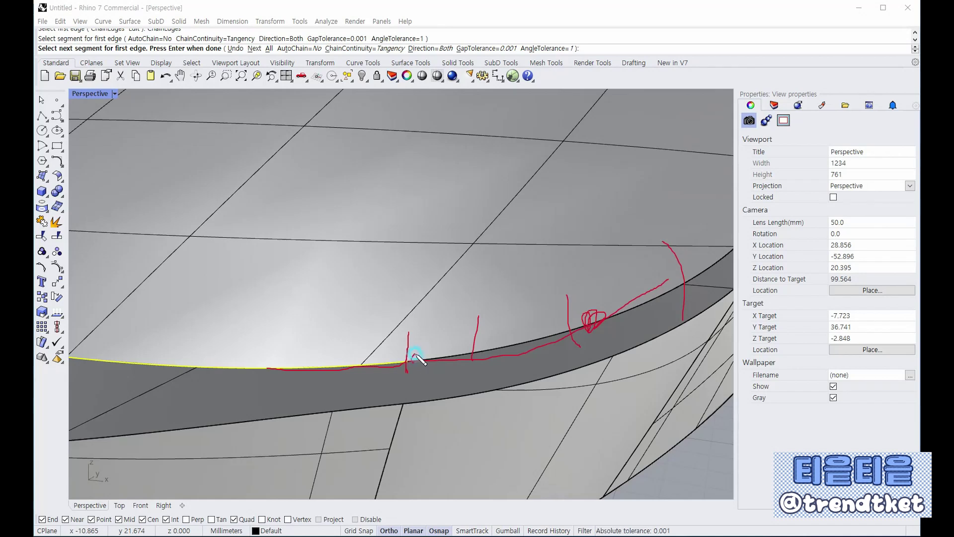
left_click_drag(415, 355, 420, 362)
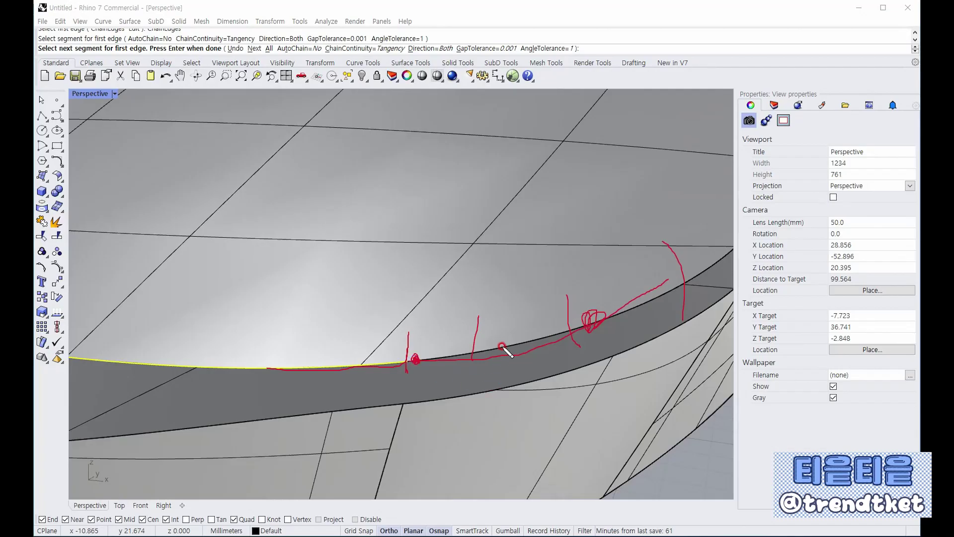
left_click_drag(415, 357, 416, 358)
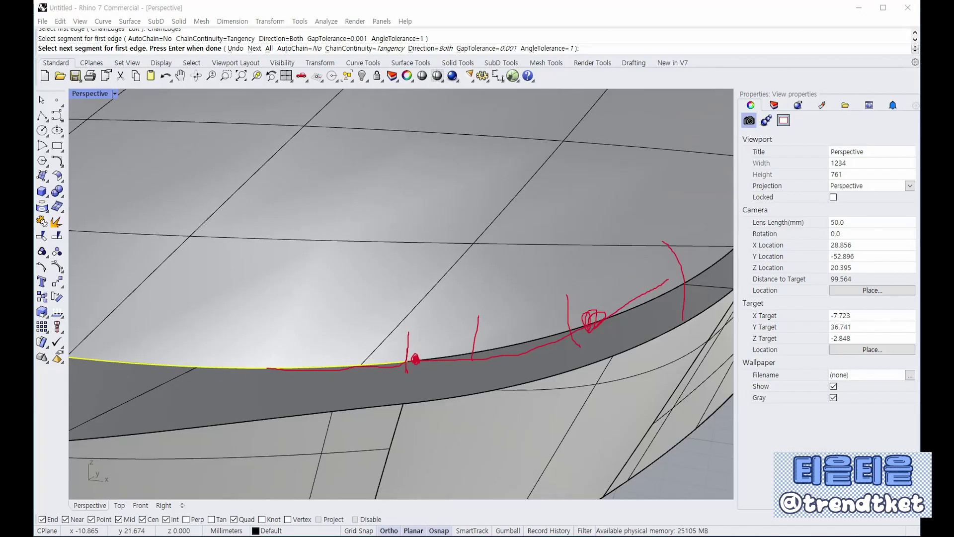
key("Escape")
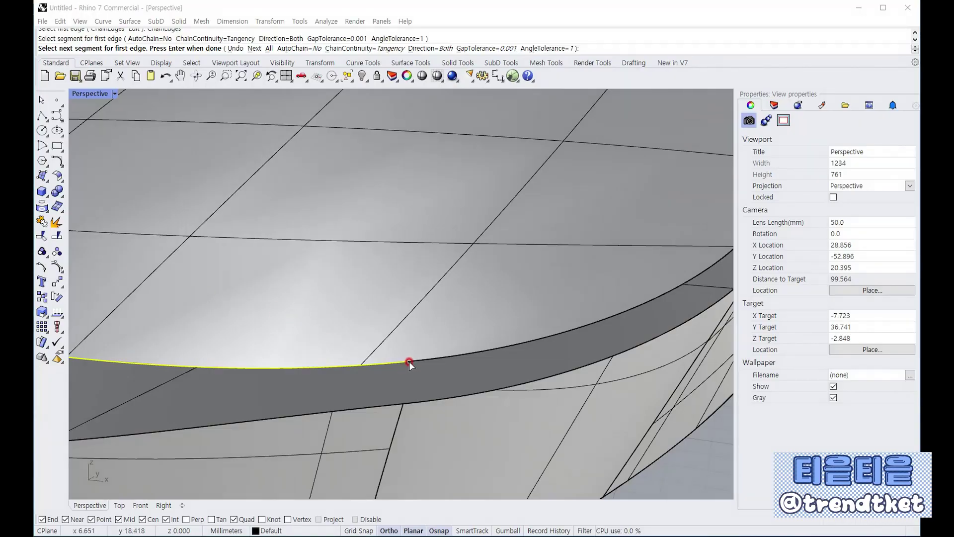
Extend the first edge chain with the front corner segment and the adjoining long side segment of the top shell's lower rim.
scroll(411, 363, "up", 3)
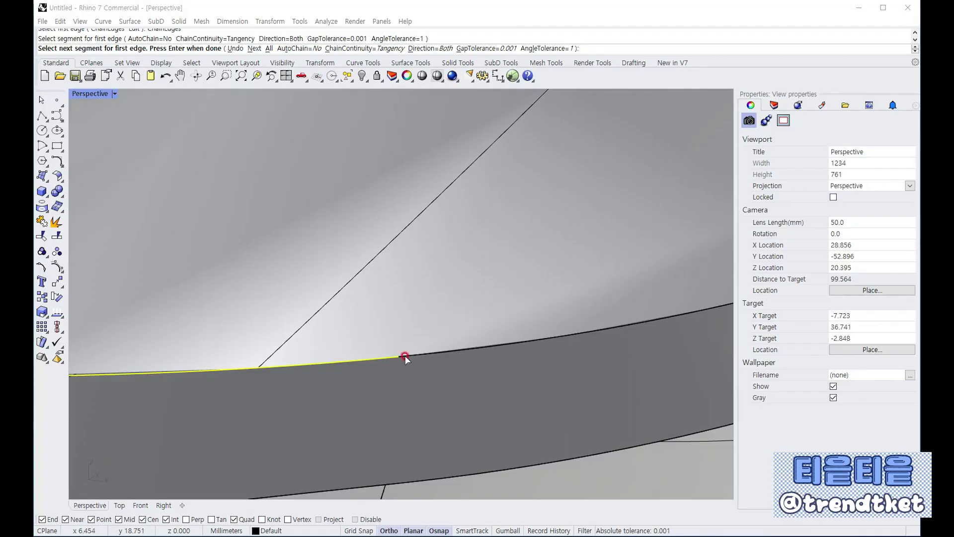
left_click(408, 356)
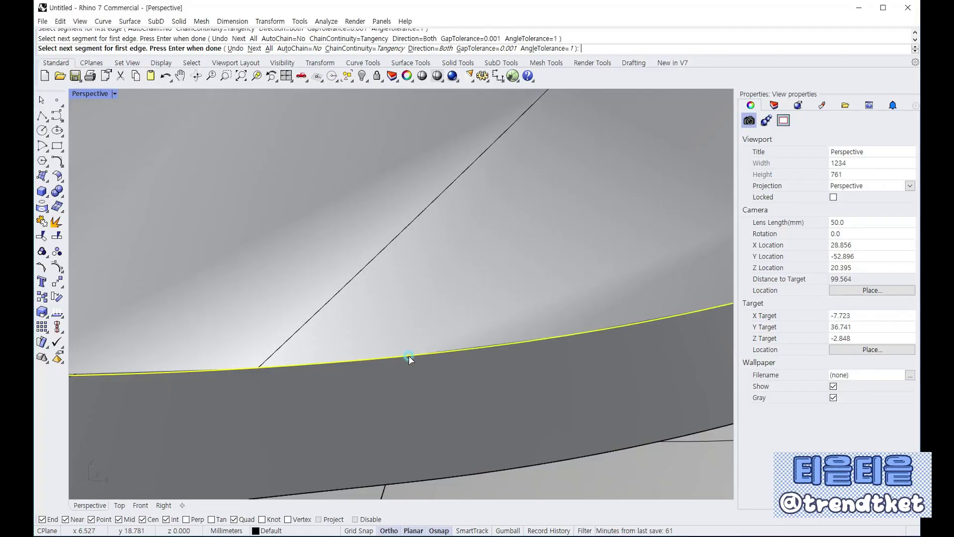
scroll(340, 382, "down", 2)
scroll(339, 381, "down", 3)
scroll(498, 350, "down", 2)
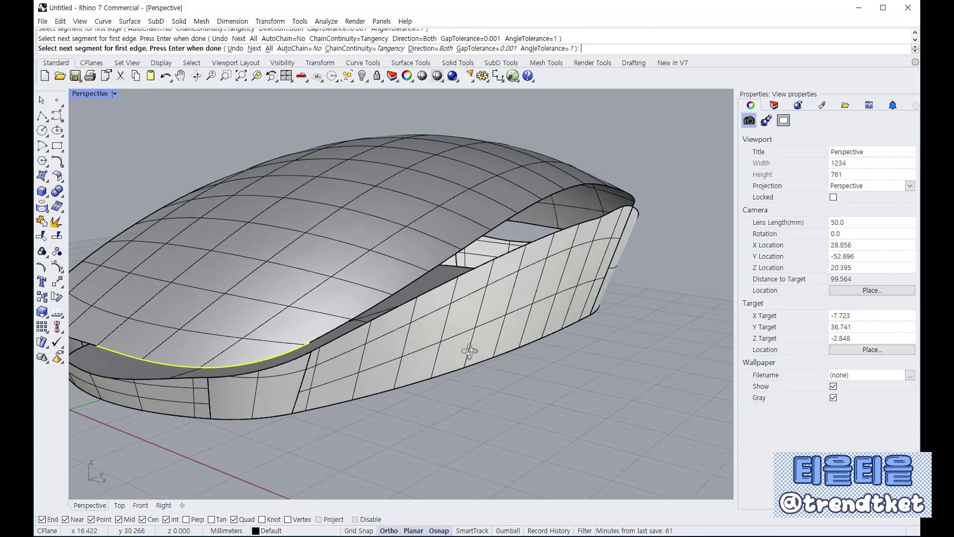
scroll(242, 372, "up", 3)
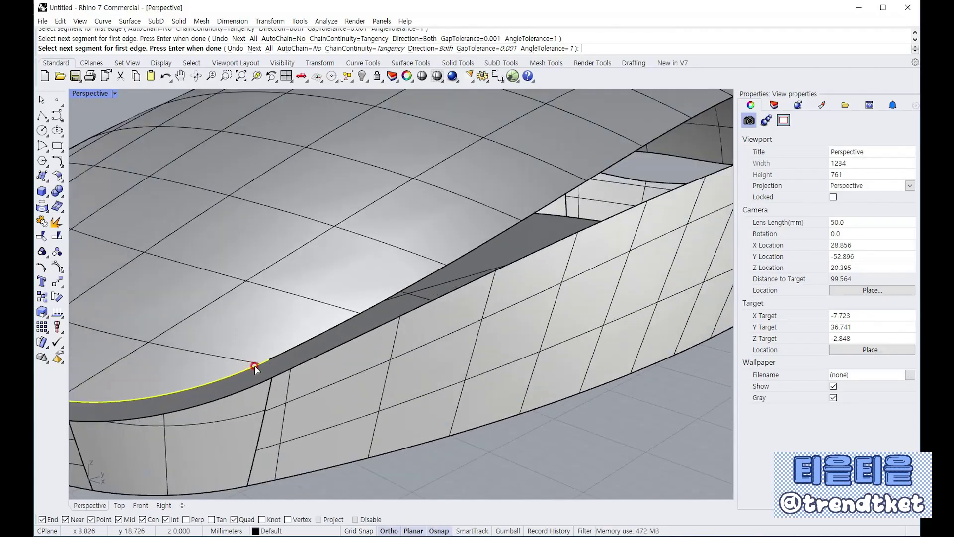
scroll(405, 271, "down", 4)
scroll(398, 323, "up", 4)
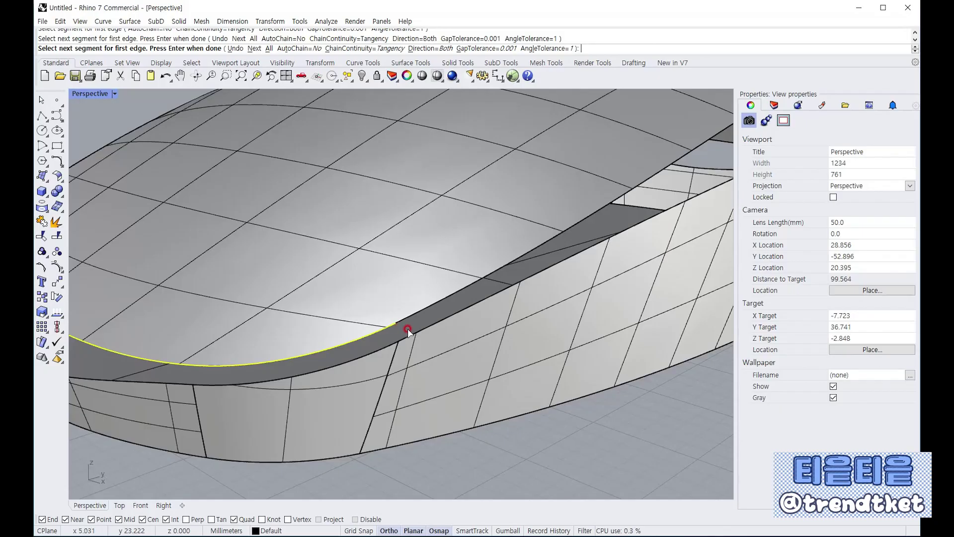
right_click_drag(485, 317, 424, 329)
mouse_move(180, 356)
right_mouse_down()
mouse_move(186, 346)
mouse_move(196, 353)
right_mouse_up()
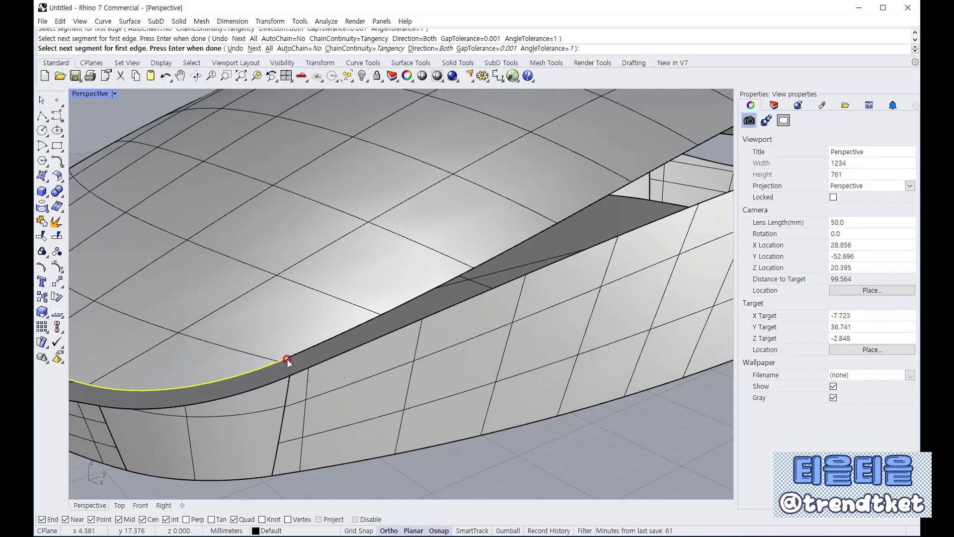
scroll(287, 359, "up", 2)
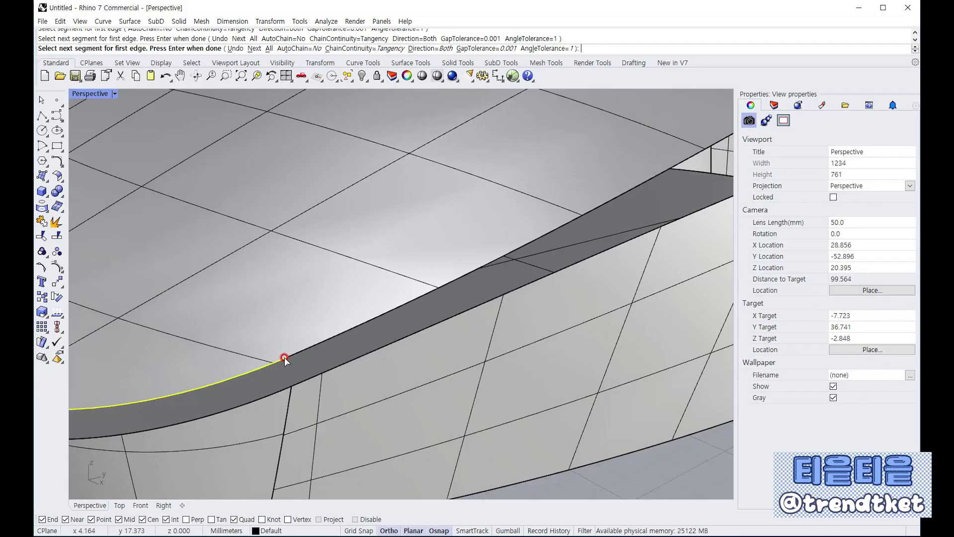
scroll(292, 356, "up", 2)
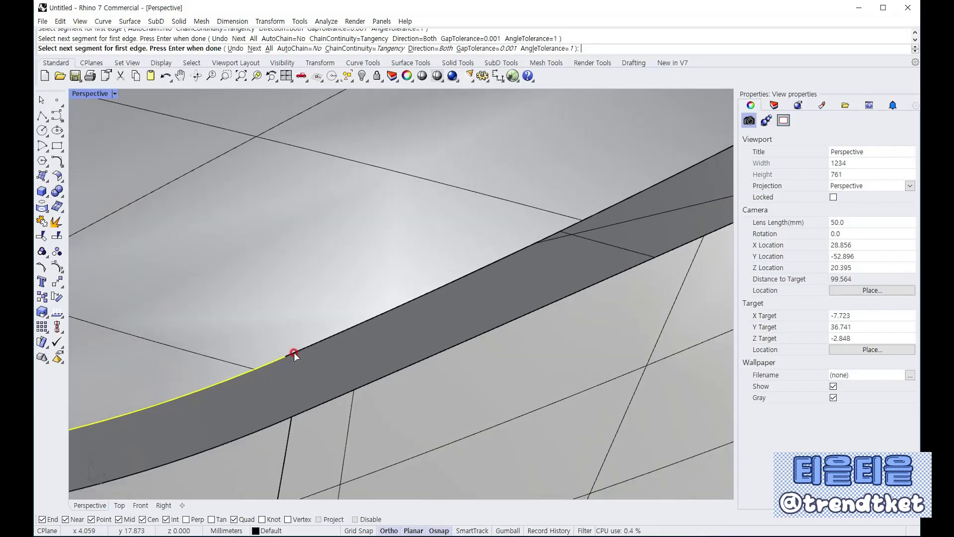
left_click(295, 355)
Add the nearest rear corner segment and the rear segment of the top shell's lower rim to the first edge chain.
scroll(298, 377, "down", 5)
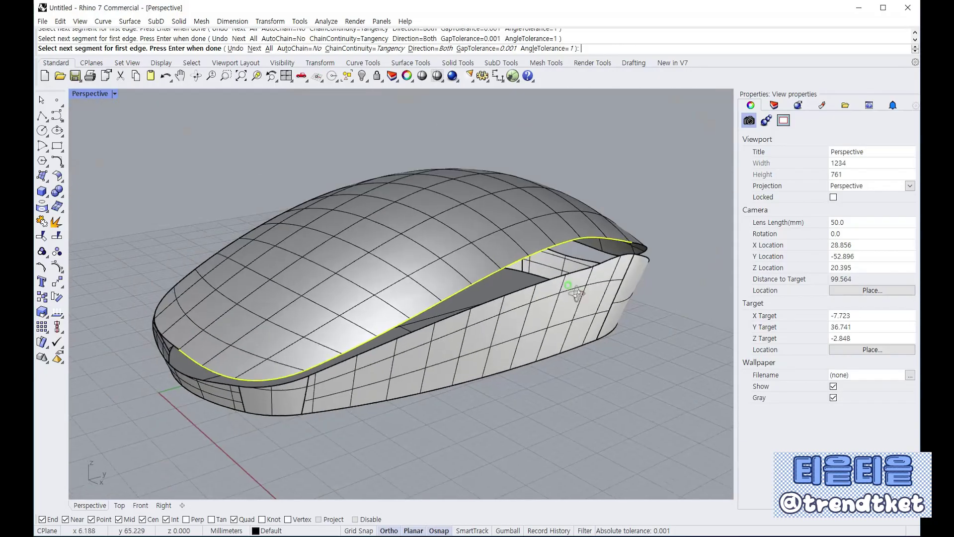
right_click_drag(576, 293, 479, 293)
scroll(475, 292, "up", 10)
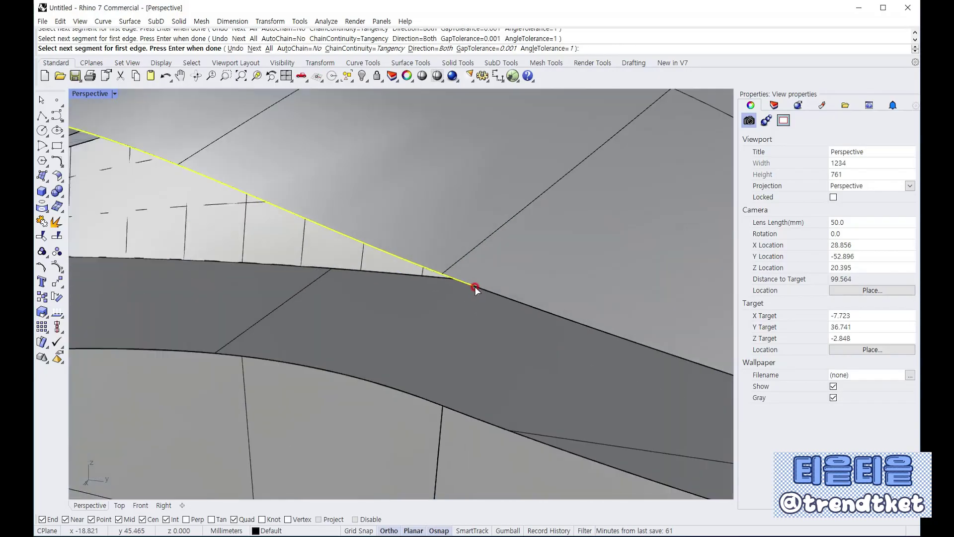
left_click(478, 287)
scroll(426, 305, "down", 10)
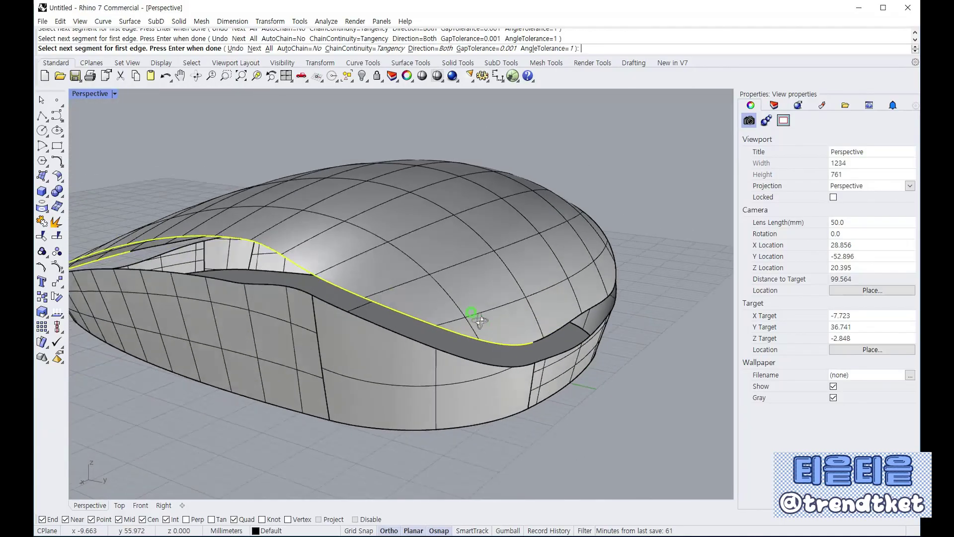
scroll(370, 358, "up", 5)
left_click(370, 348)
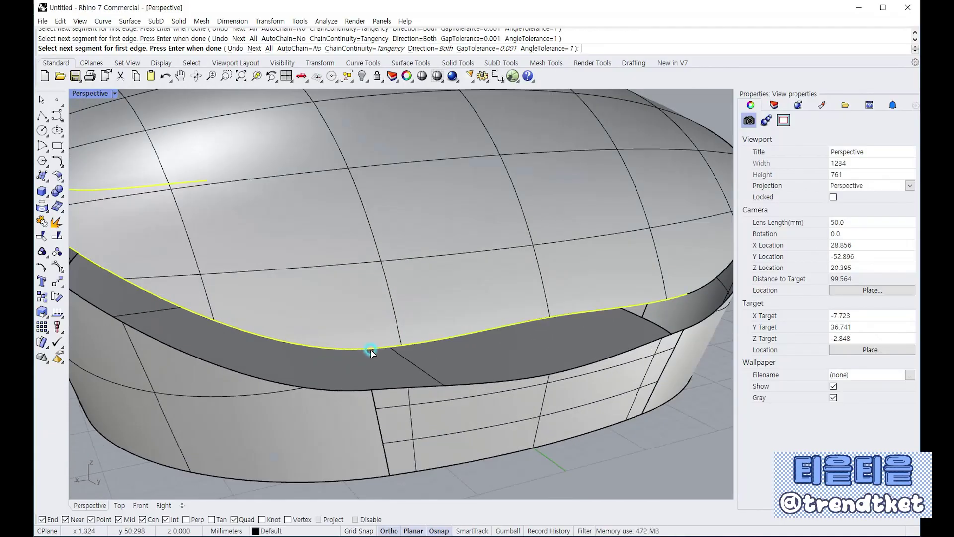
Continue the first edge chain around the opposite rear corner and along the other long side of the top shell.
scroll(541, 354, "down", 8)
scroll(541, 354, "up", 10)
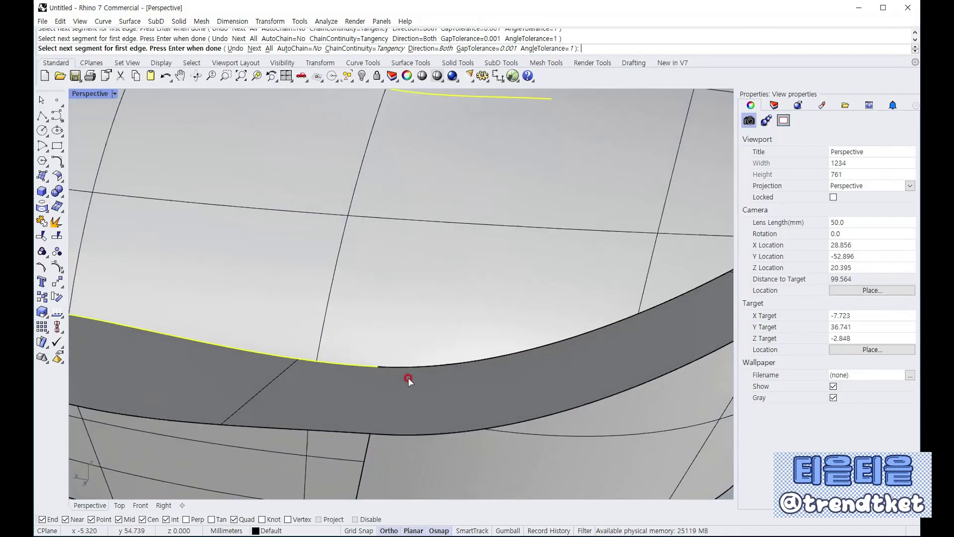
left_click(386, 367)
scroll(387, 366, "down", 8)
scroll(308, 313, "up", 10)
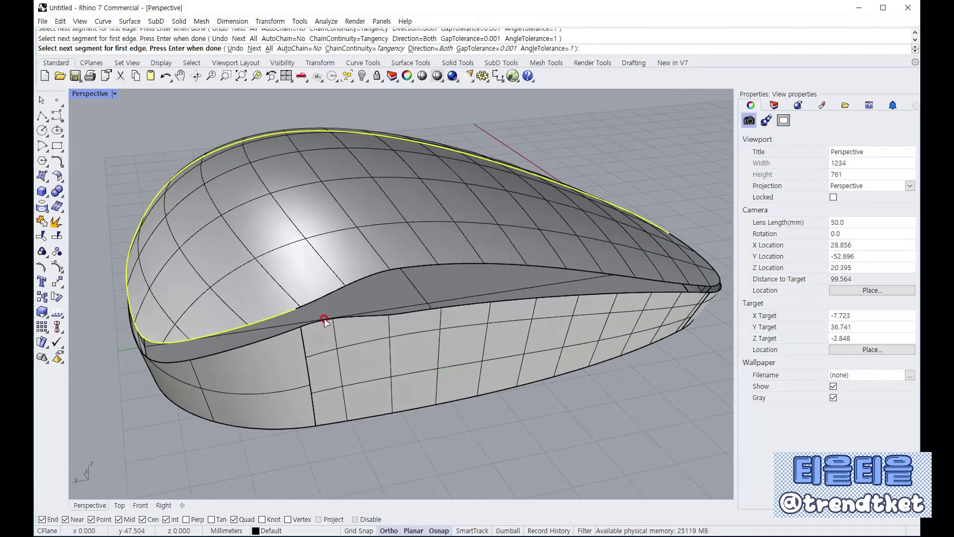
left_click(290, 311)
Complete the first edge chain with the remaining front corner and front segments of the top shell's rim, and accept it.
scroll(345, 320, "down", 8)
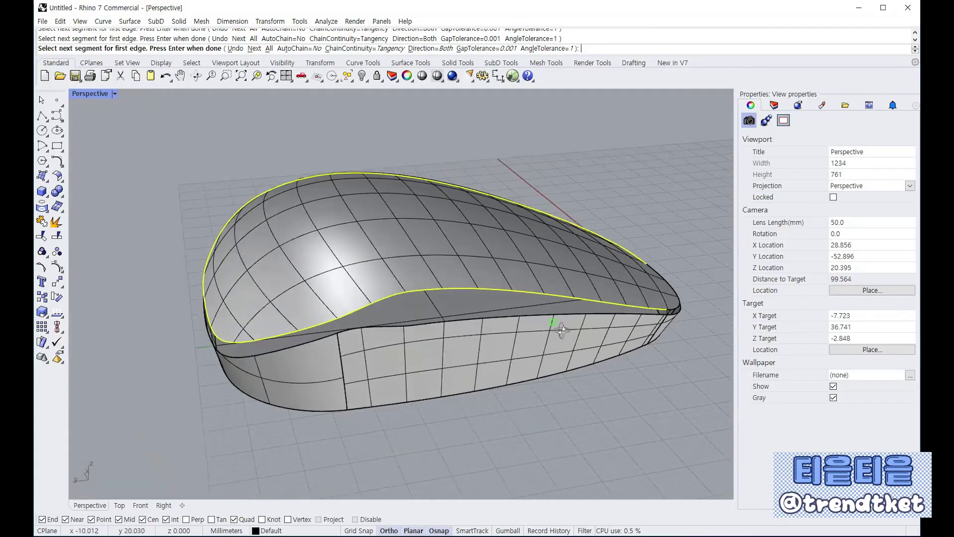
scroll(497, 356, "up", 10)
left_click(497, 348)
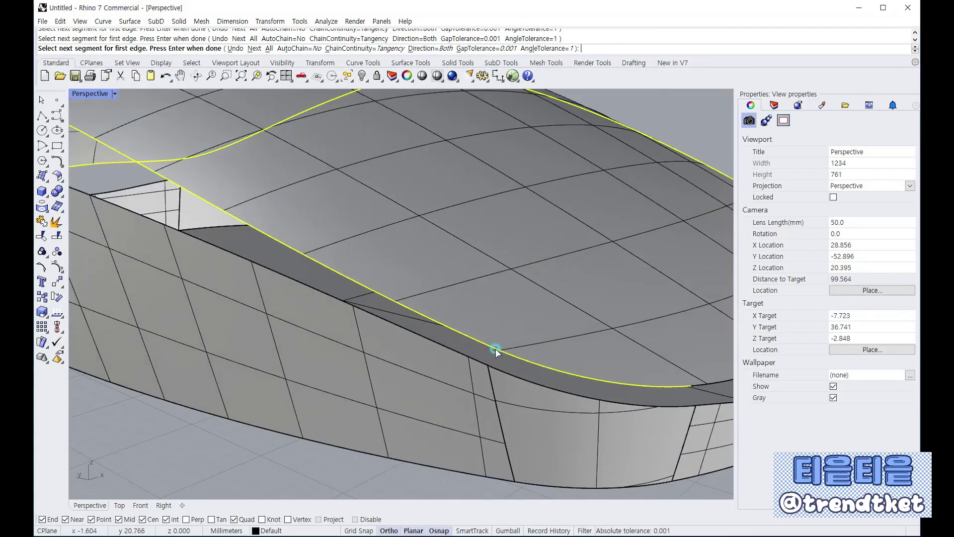
scroll(497, 351, "down", 6)
right_click_drag(526, 359, 458, 358)
scroll(302, 367, "up", 10)
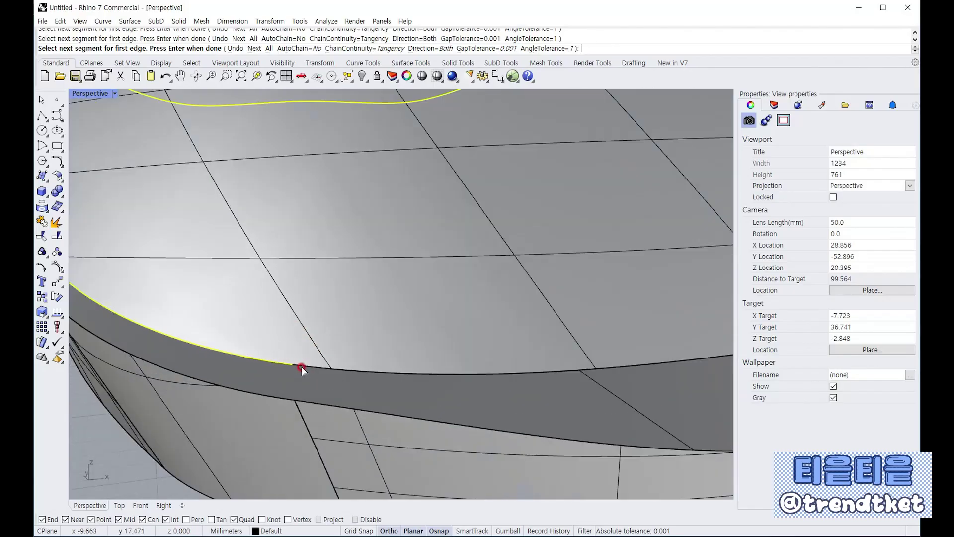
left_click(300, 366)
scroll(468, 357, "down", 10)
right_click_drag(540, 367, 481, 351)
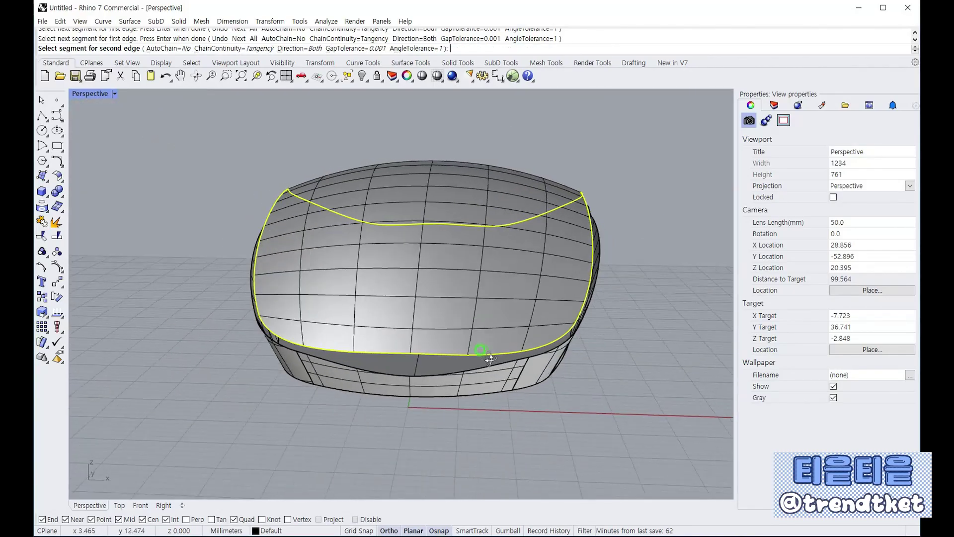
Start the second edge chain with the front polysurface edge on the upper rim of the side walls, beginning at the centre line.
scroll(413, 357, "up", 8)
scroll(413, 357, "down", 8)
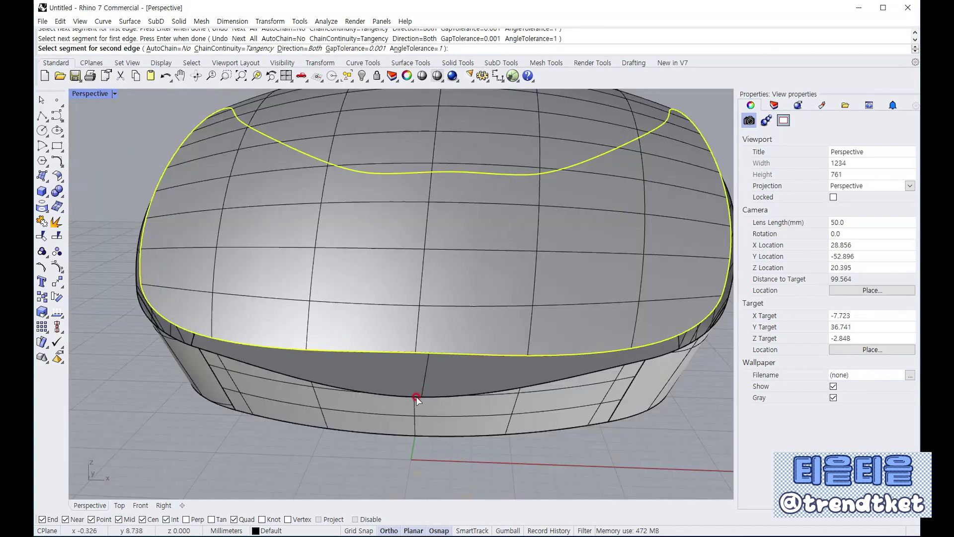
scroll(417, 398, "up", 3)
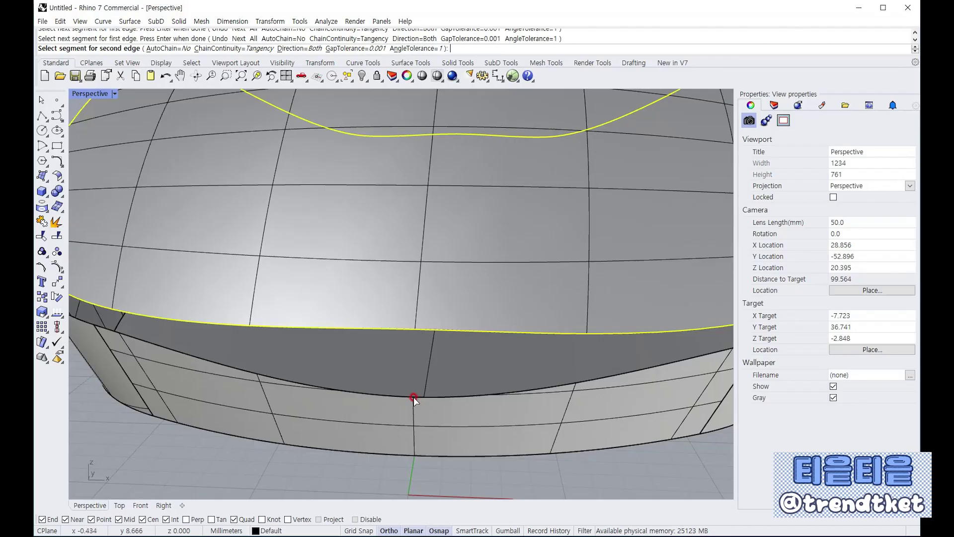
left_click(414, 398)
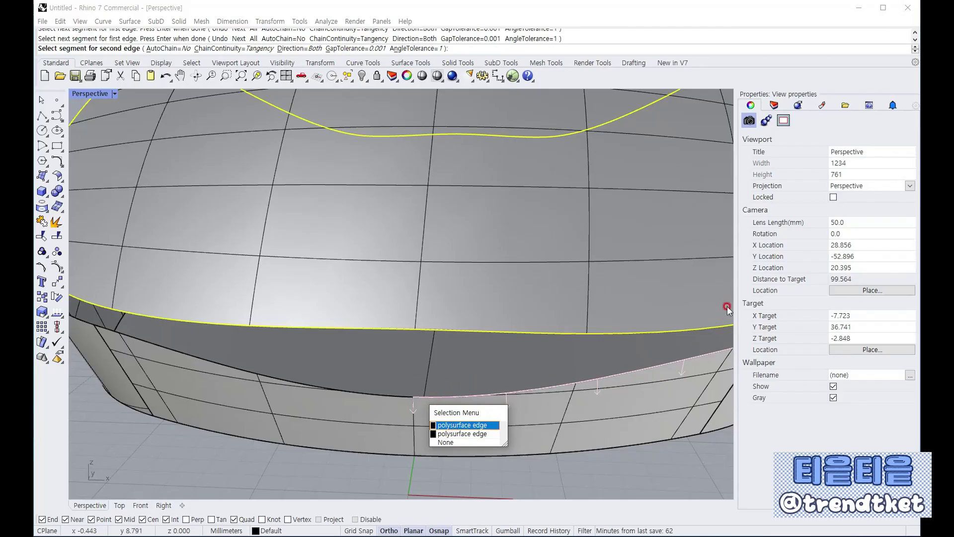
left_click(460, 427)
Add the tiny edge piece just past the front corner seam of the side wall's upper rim to the second edge chain.
scroll(482, 400, "down", 5)
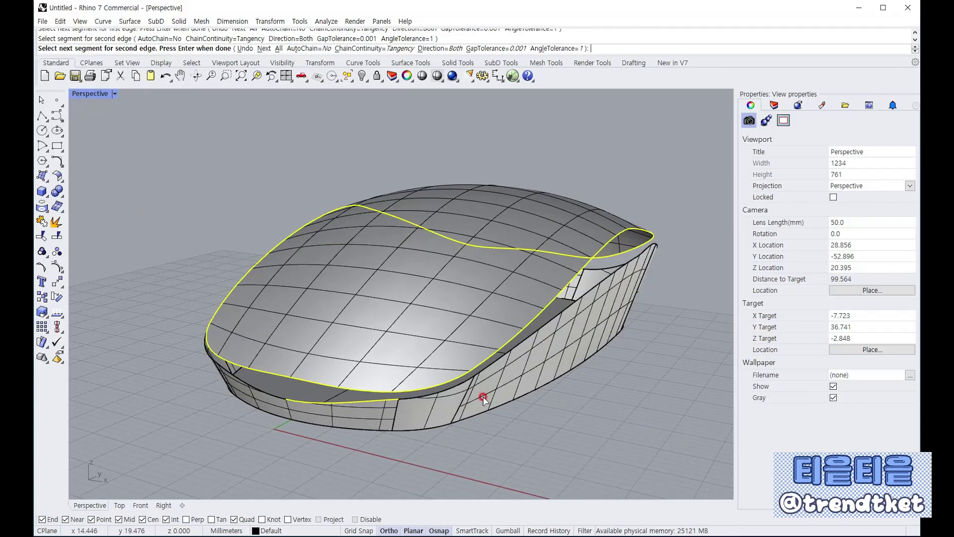
scroll(401, 404, "up", 5)
scroll(387, 405, "up", 3)
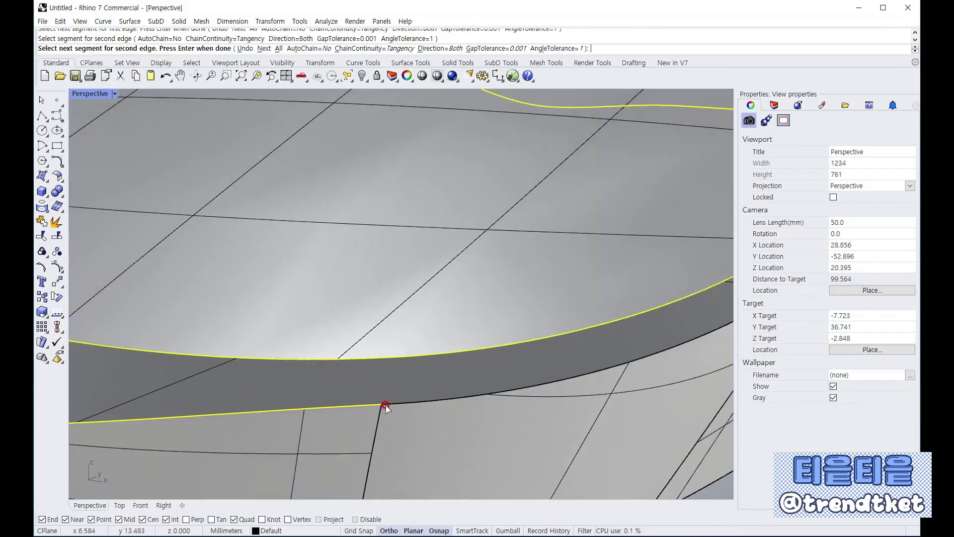
left_click(386, 406)
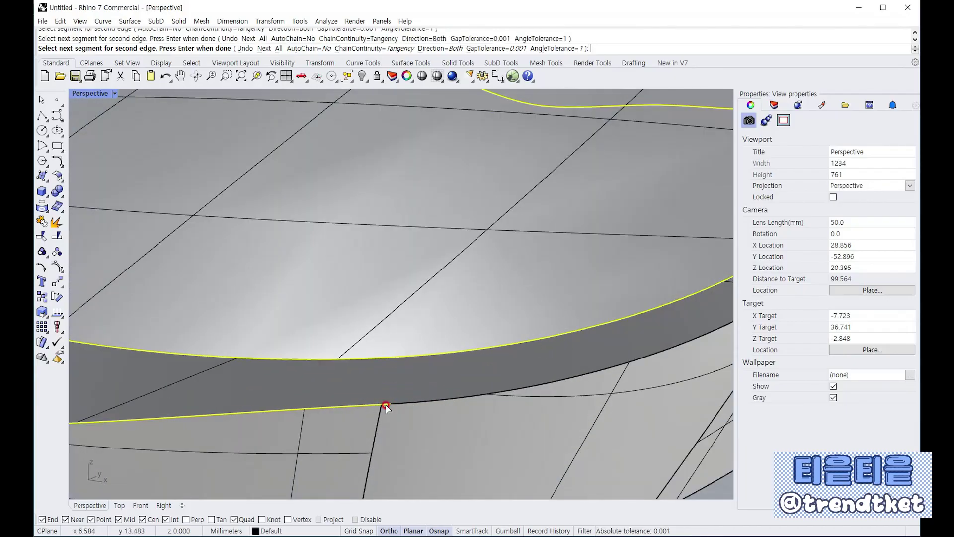
scroll(387, 406, "up", 3)
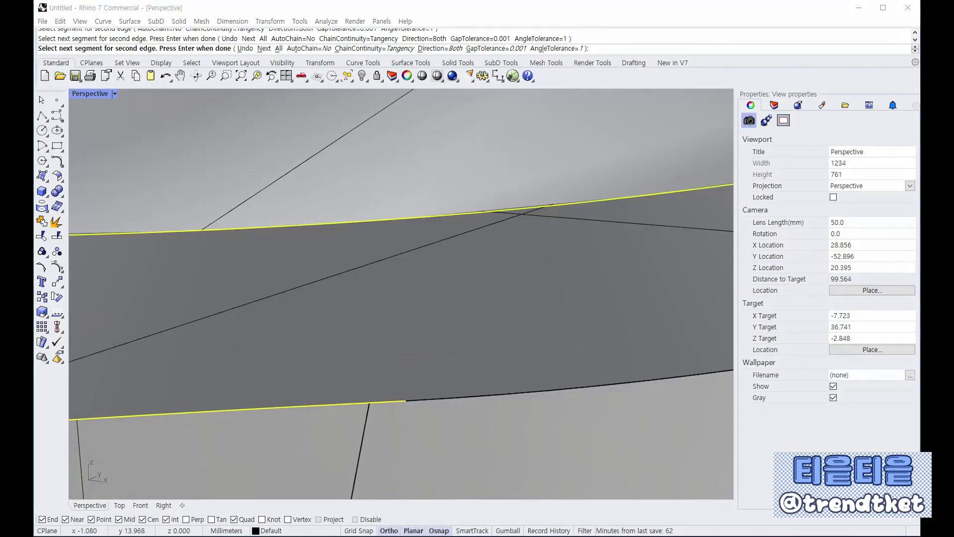
mouse_move(390, 424)
left_mouse_down()
mouse_move(362, 398)
mouse_move(406, 410)
mouse_move(367, 390)
mouse_move(396, 417)
mouse_move(395, 379)
mouse_move(378, 428)
left_mouse_up()
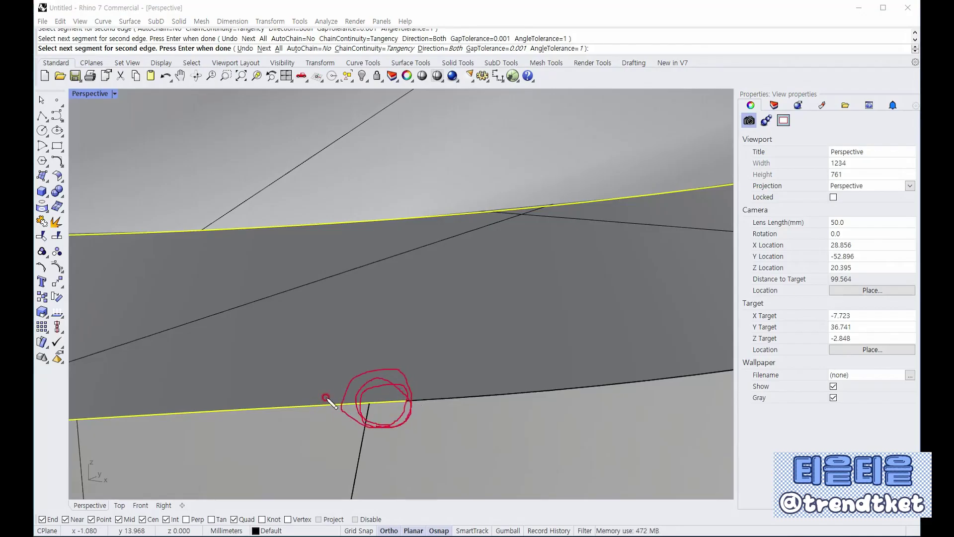
left_click_drag(469, 396, 471, 394)
mouse_move(385, 369)
left_mouse_down()
mouse_move(386, 400)
mouse_move(411, 346)
mouse_move(366, 404)
mouse_move(361, 436)
left_mouse_up()
mouse_move(420, 310)
left_mouse_down()
mouse_move(416, 394)
mouse_move(662, 384)
left_mouse_up()
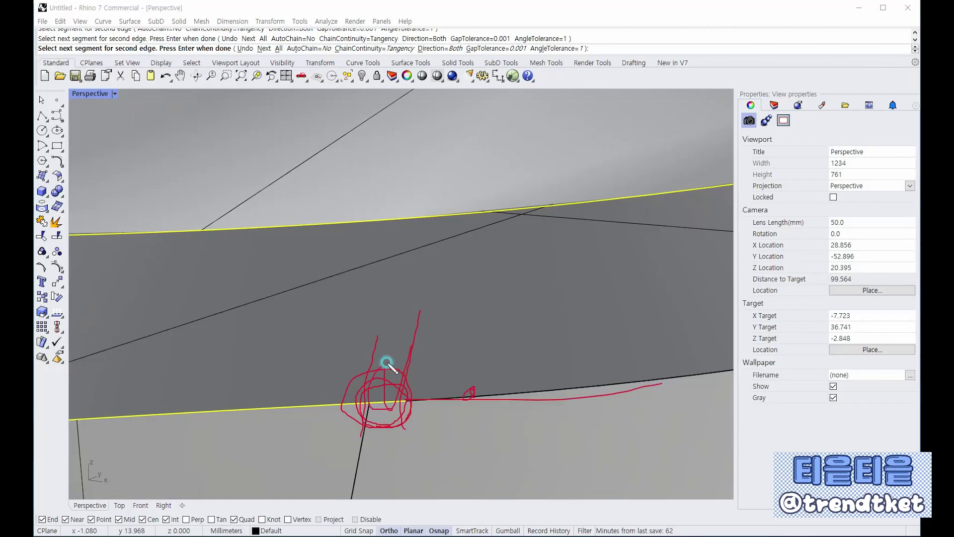
mouse_move(387, 362)
left_mouse_down()
mouse_move(409, 319)
mouse_move(396, 348)
left_mouse_up()
left_click_drag(398, 220, 371, 366)
left_click_drag(403, 220, 416, 398)
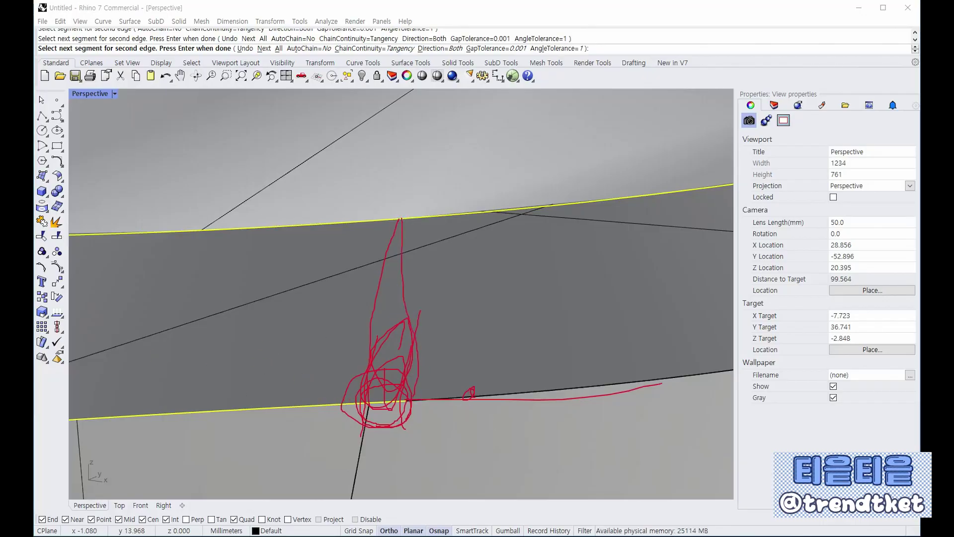
key("Escape")
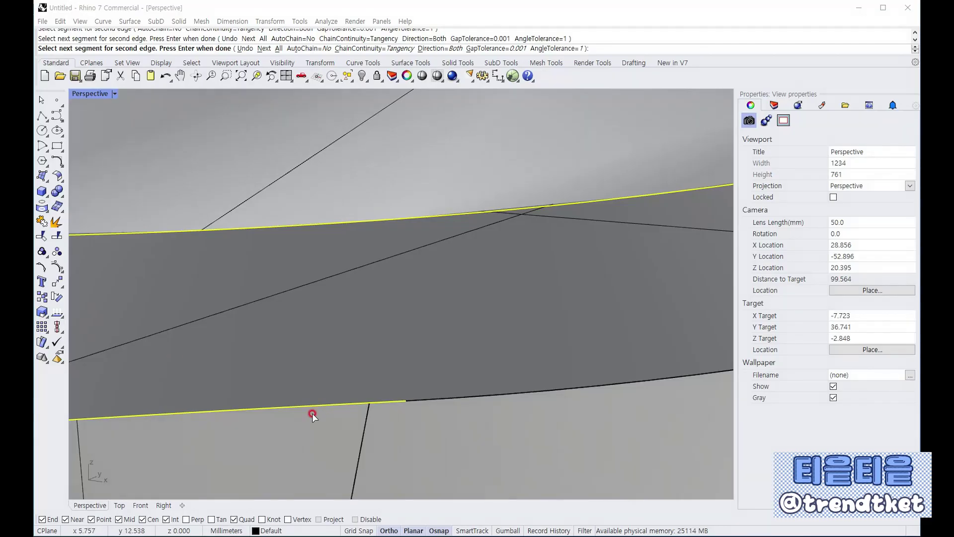
Extend the second edge chain around the front corner and along the long side of the side wall's rim, including the tiny piece at the seam.
left_click(417, 400)
scroll(362, 413, "down", 5)
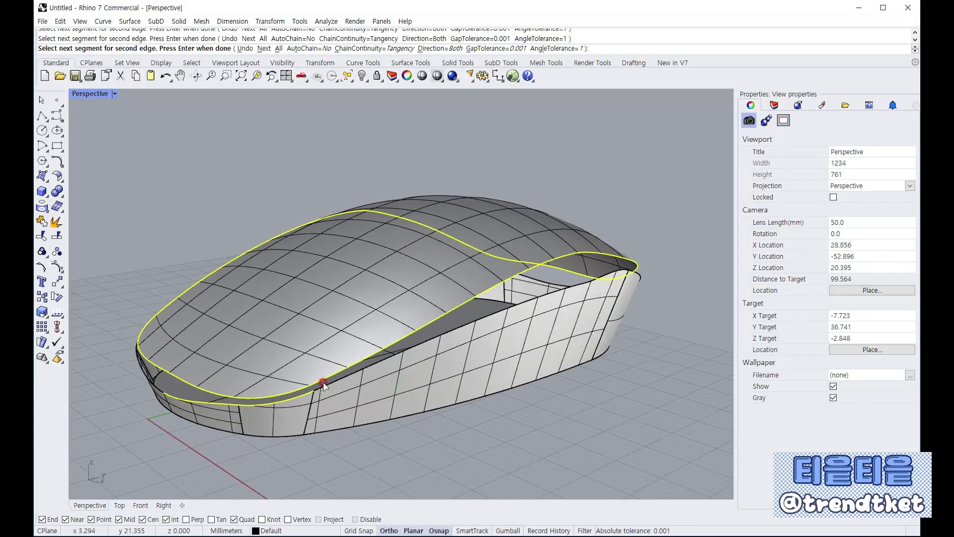
scroll(318, 393, "up", 6)
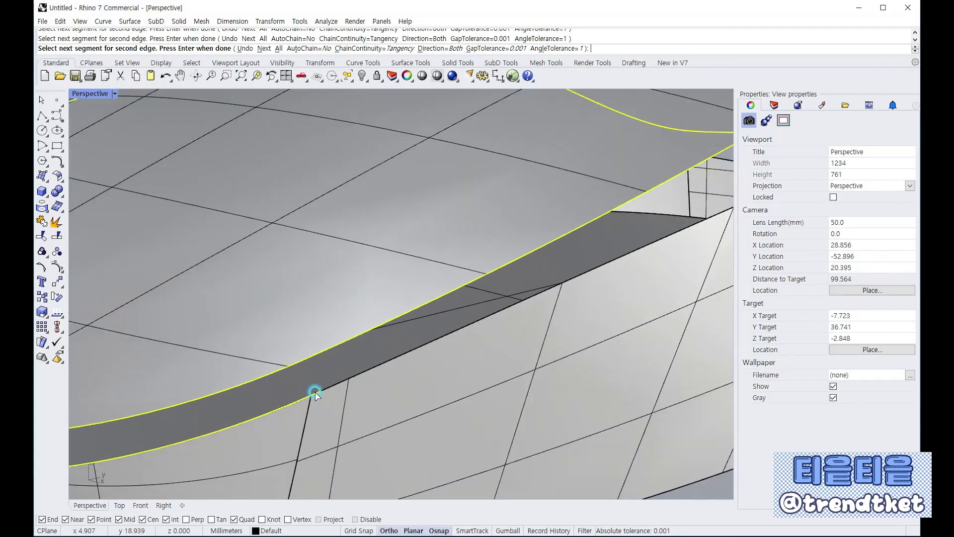
scroll(315, 394, "up", 6)
scroll(316, 397, "down", 3)
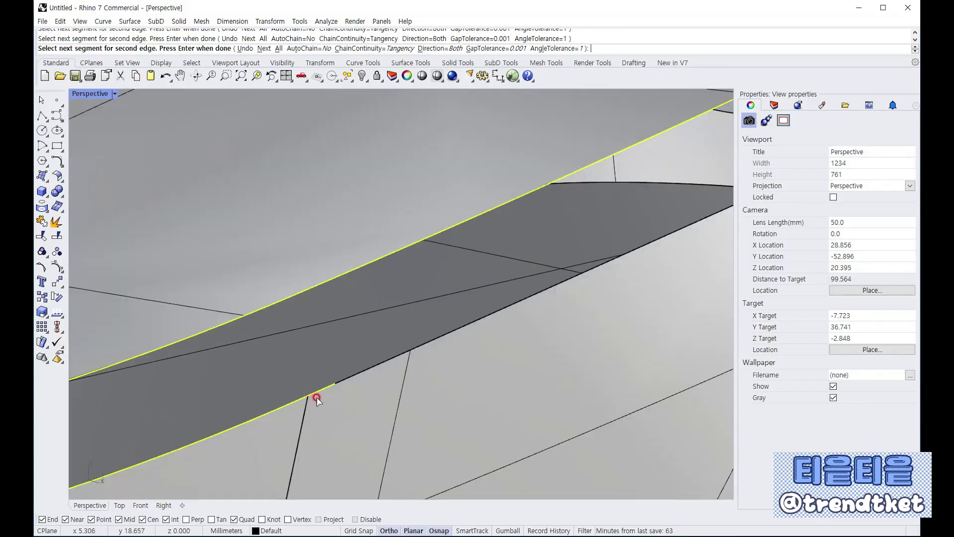
left_click(350, 382)
Extend the second edge chain along the long side and around the first rear corner of the side wall's upper rim.
scroll(356, 380, "down", 10)
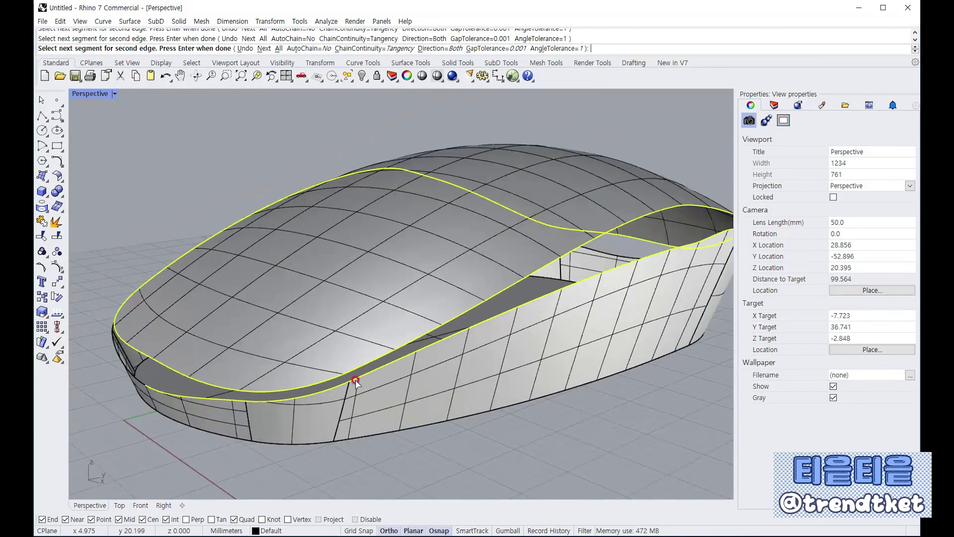
scroll(390, 343, "up", 10)
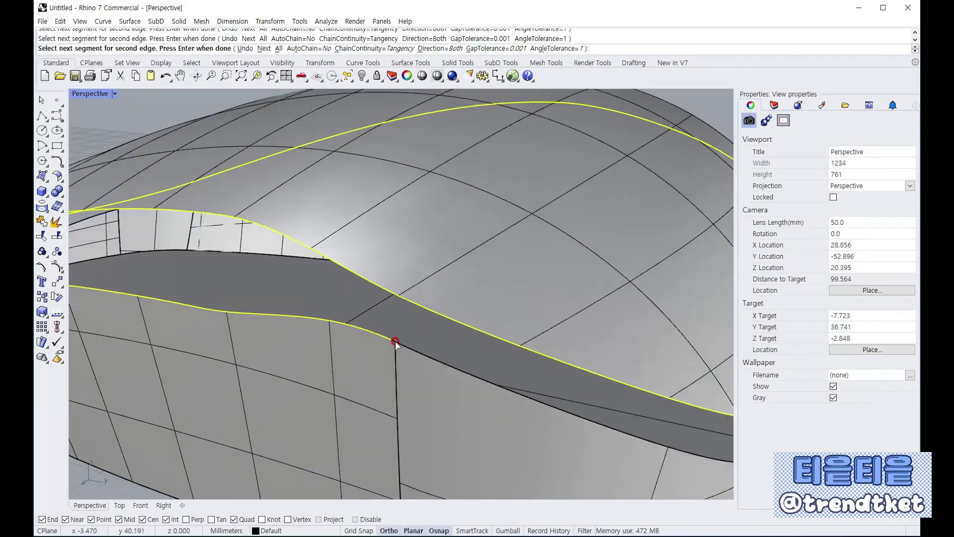
scroll(395, 341, "up", 3)
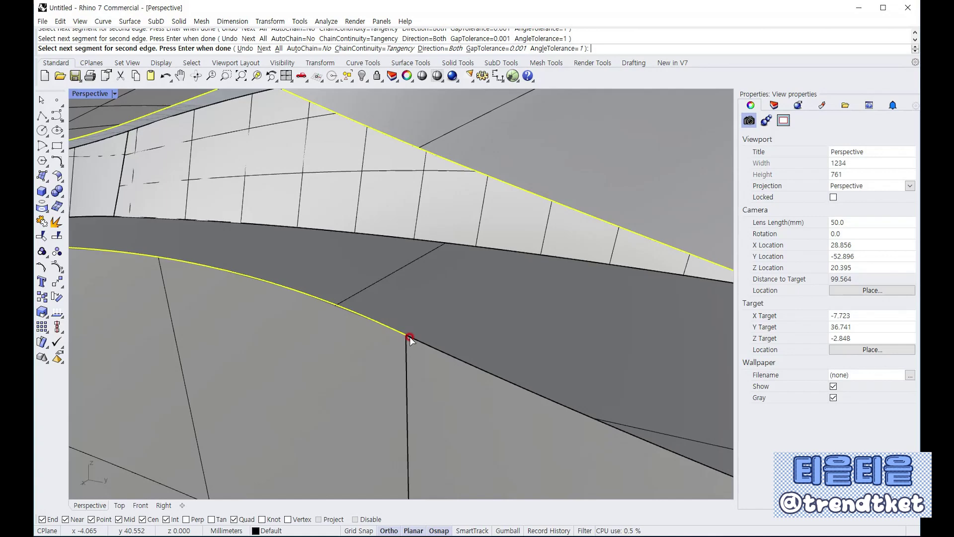
scroll(405, 338, "down", 10)
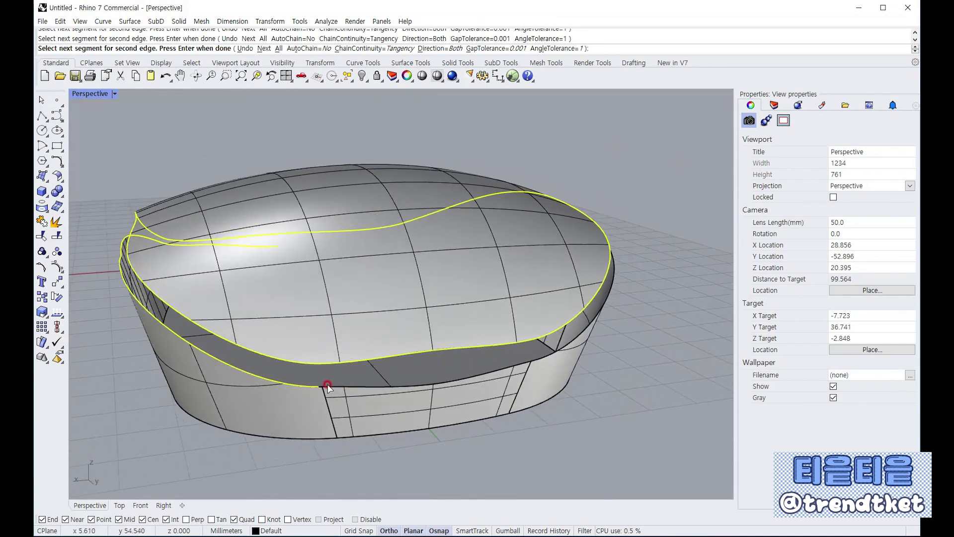
scroll(327, 387, "up", 5)
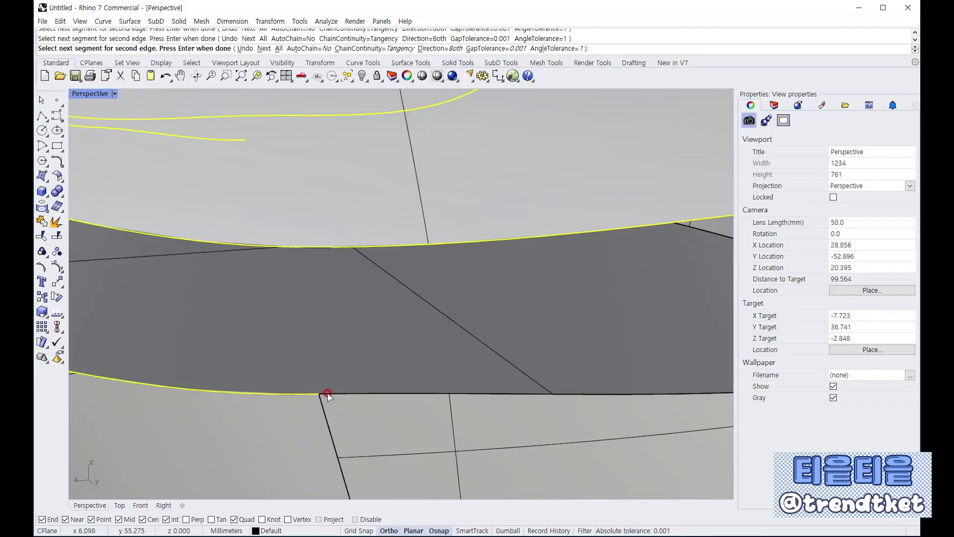
Extend the second edge chain across the rear and around the other rear corner of the side wall's rim.
scroll(327, 393, "down", 8)
scroll(390, 394, "up", 4)
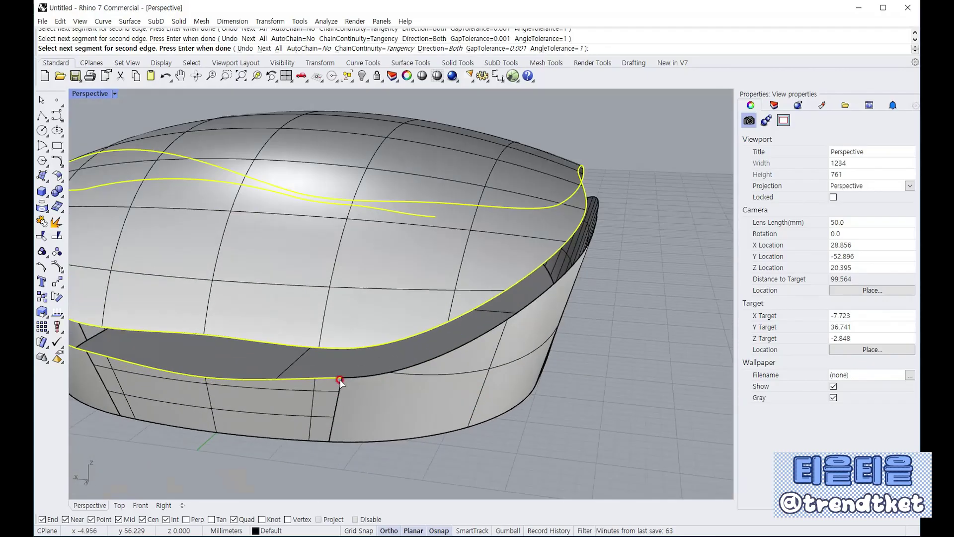
scroll(340, 381, "up", 3)
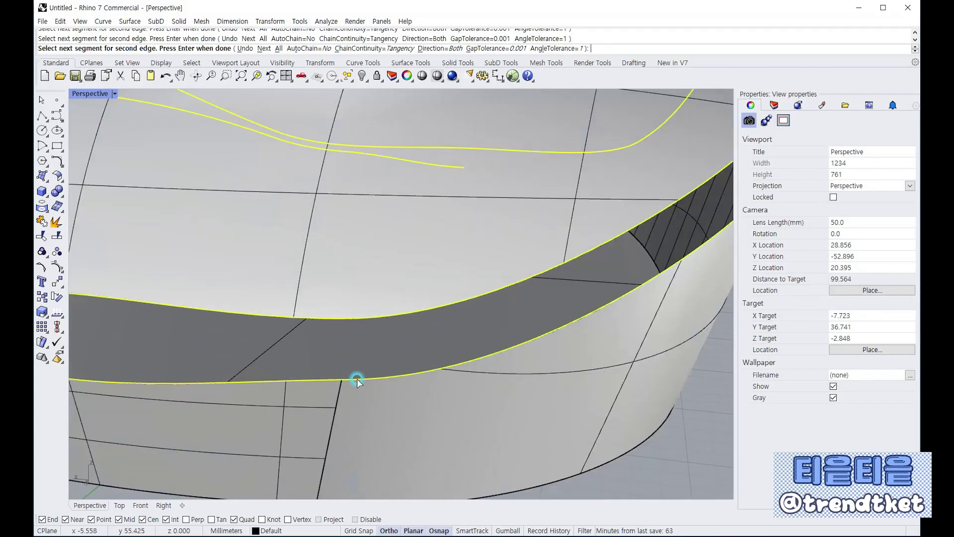
scroll(356, 381, "down", 7)
scroll(348, 336, "up", 3)
scroll(349, 336, "up", 5)
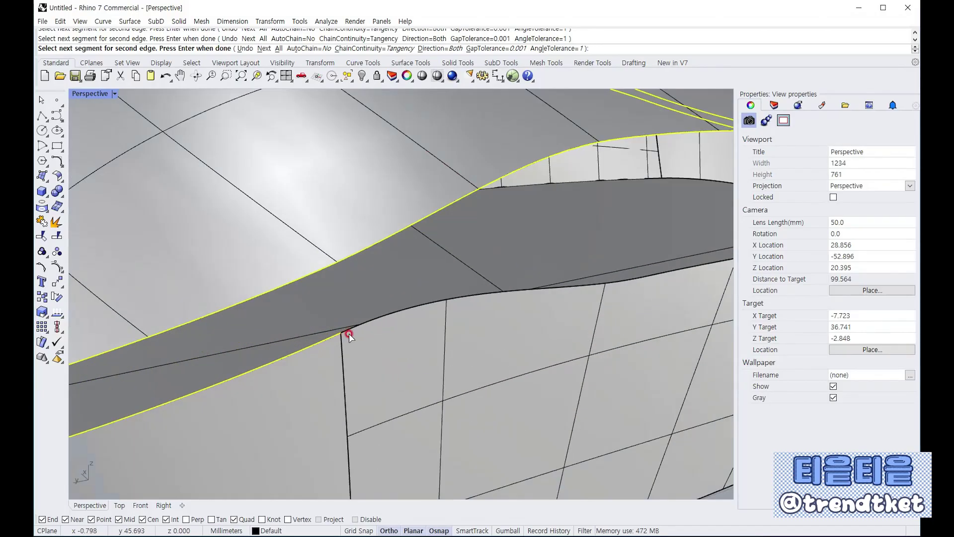
Close the second edge chain along the opposite long side and front corner of the side wall's rim, and accept it.
left_click(351, 325)
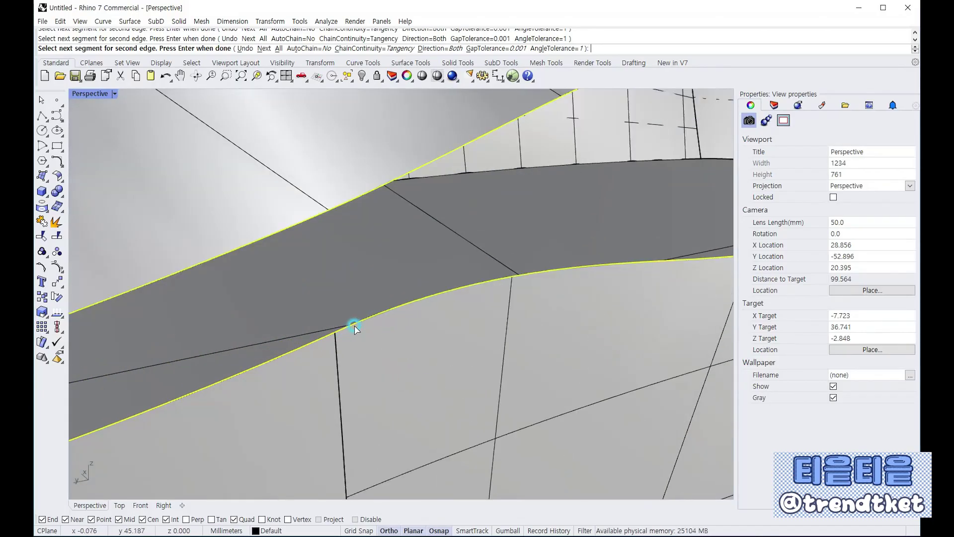
scroll(352, 326, "down", 8)
scroll(520, 355, "up", 6)
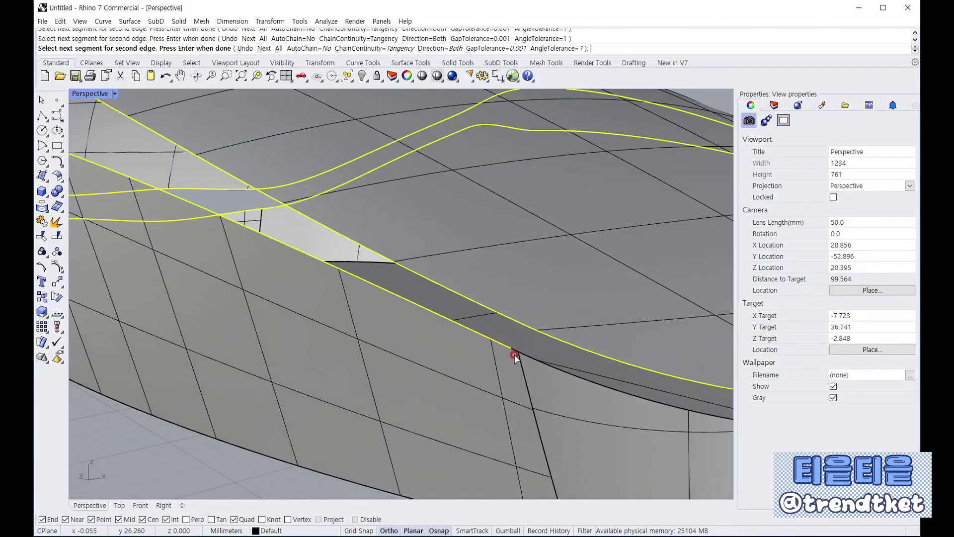
scroll(477, 354, "down", 8)
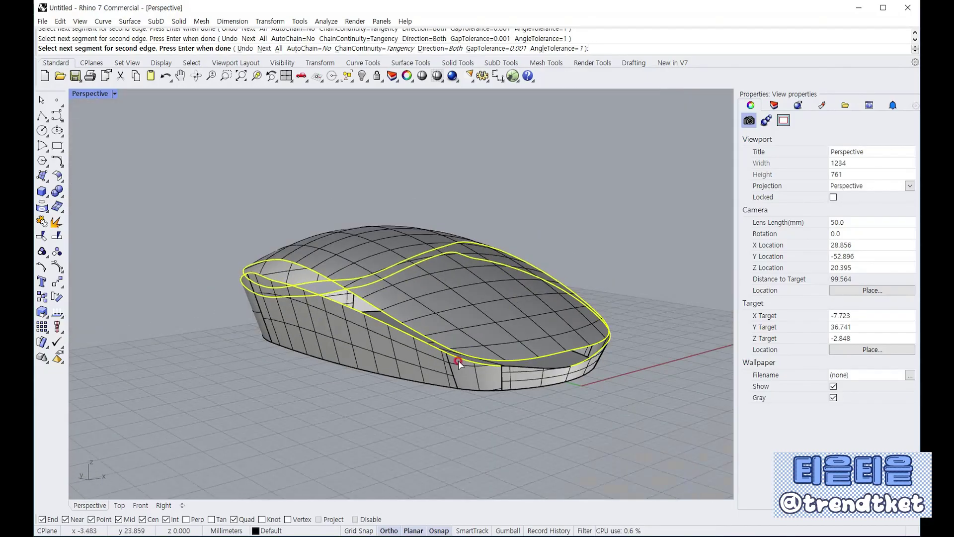
scroll(495, 358, "up", 9)
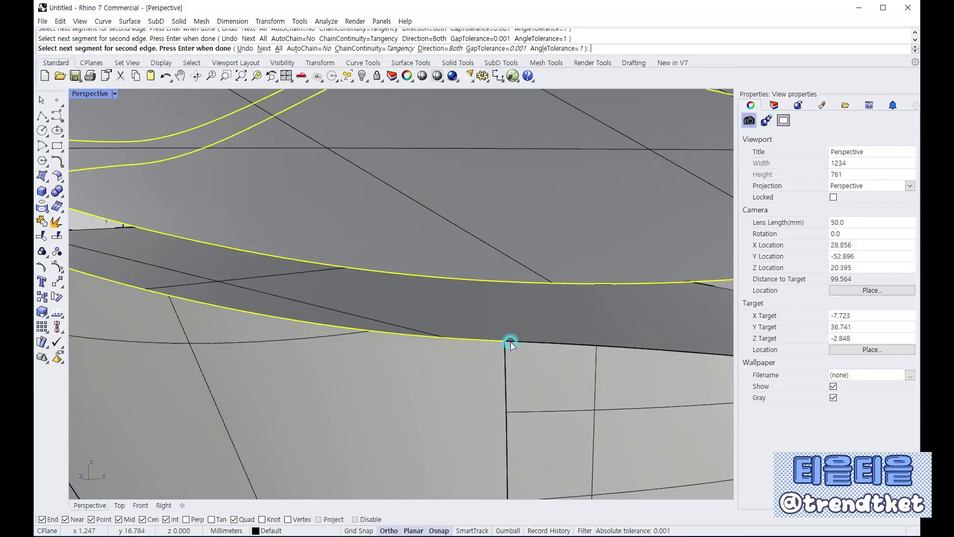
key("Return")
Examine the seam points and direction arrows of both edge chains at the front corner against the front centre line.
scroll(508, 343, "down", 2)
scroll(532, 357, "down", 10)
scroll(573, 356, "up", 4)
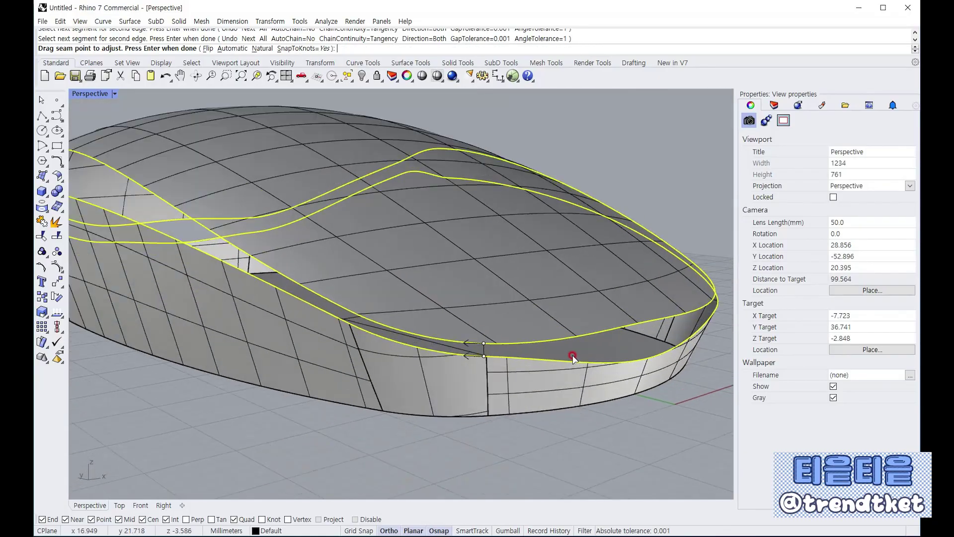
right_click_drag(592, 399, 558, 397)
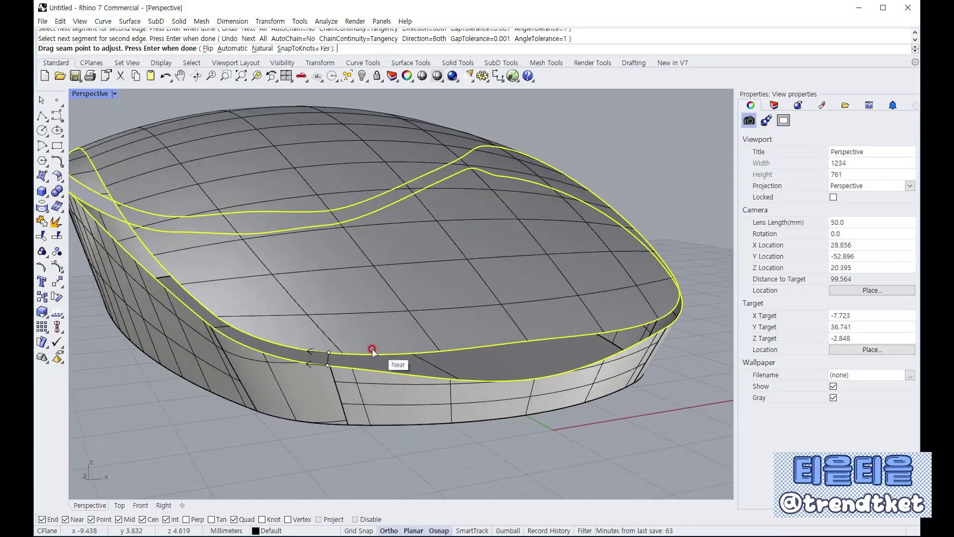
scroll(324, 364, "up", 5)
scroll(327, 374, "down", 5)
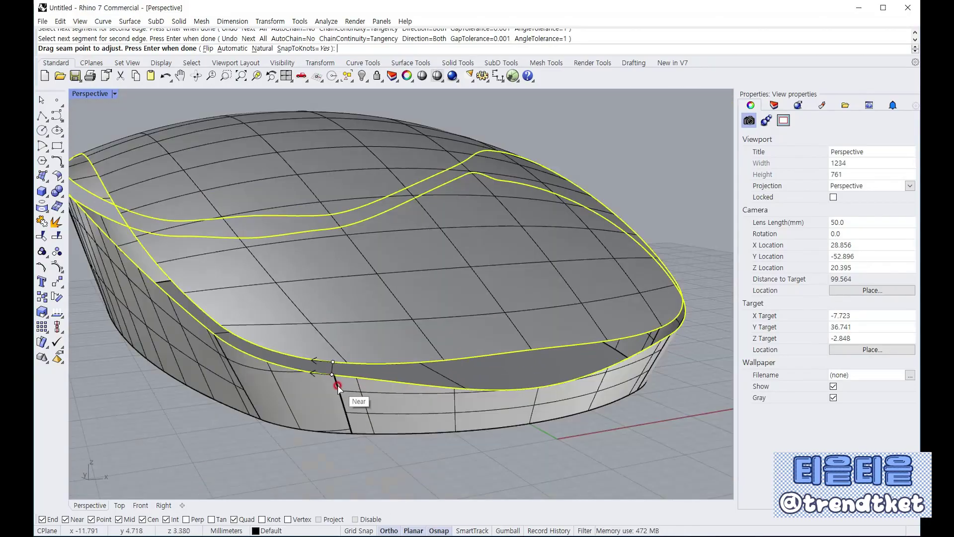
scroll(334, 386, "up", 2)
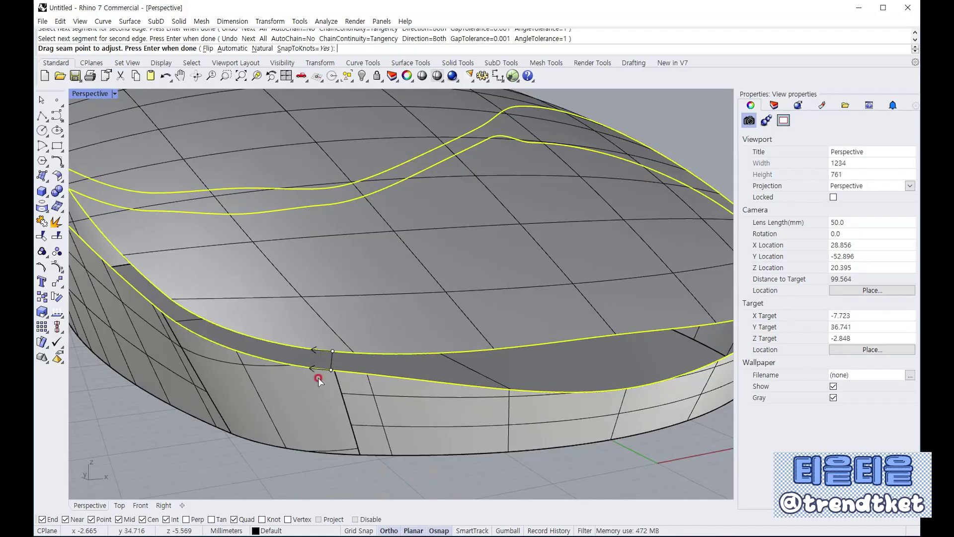
scroll(331, 365, "down", 5)
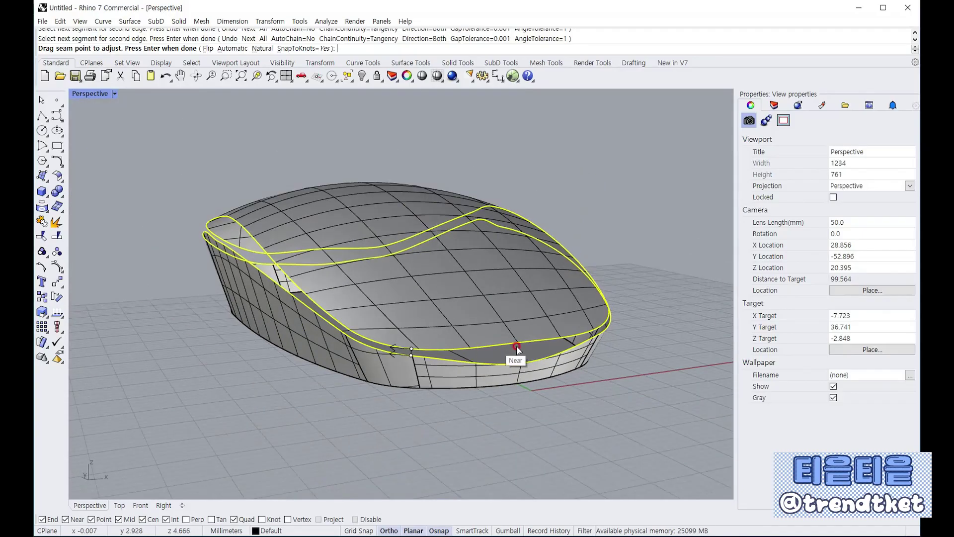
right_click_drag(512, 357, 401, 385)
scroll(400, 385, "up", 3)
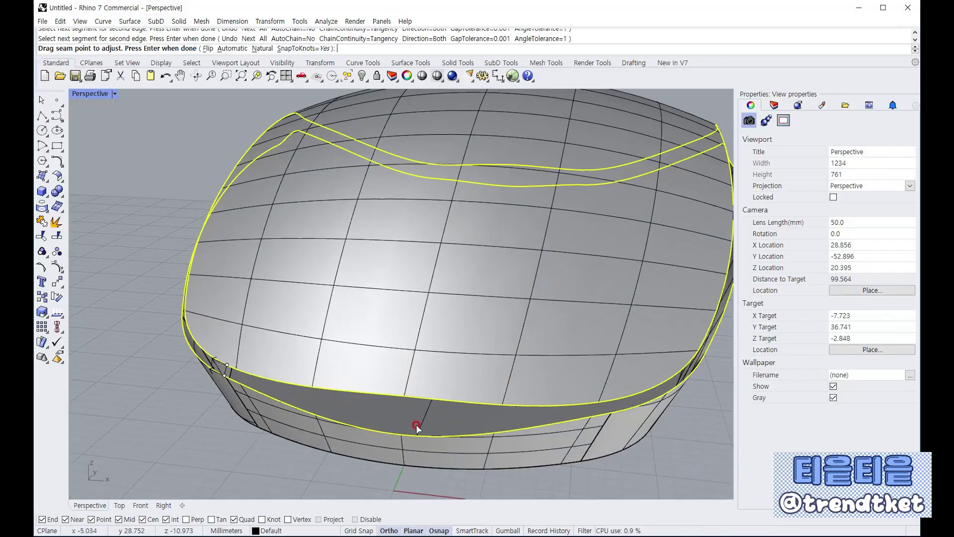
scroll(226, 387, "up", 2)
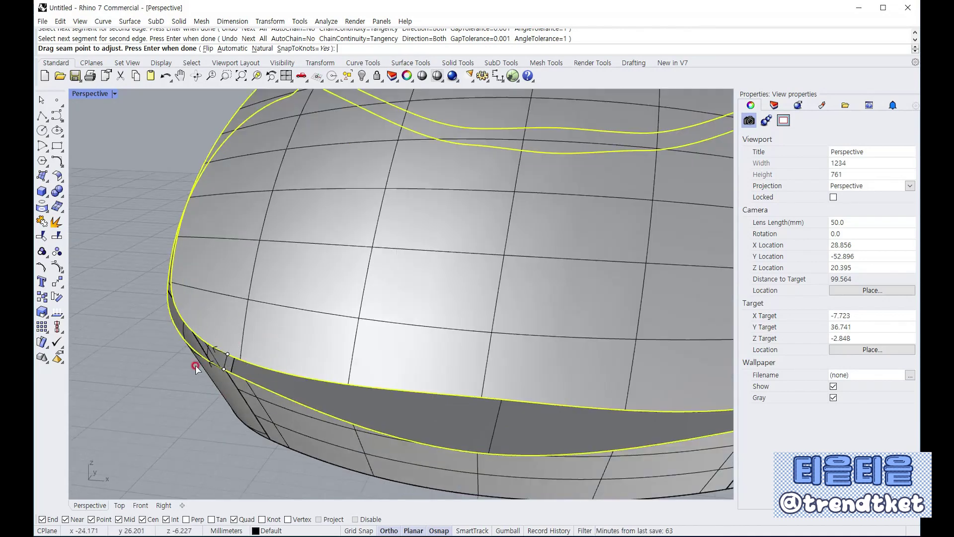
scroll(127, 318, "down", 3)
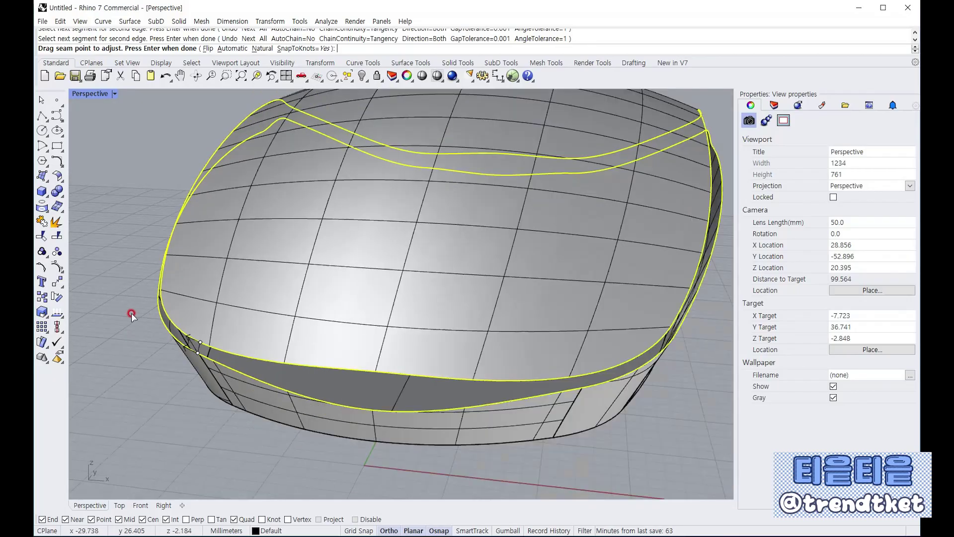
Move the seam points of both the top shell's and the side wall's edge chains to the front centre line.
scroll(200, 362, "up", 2)
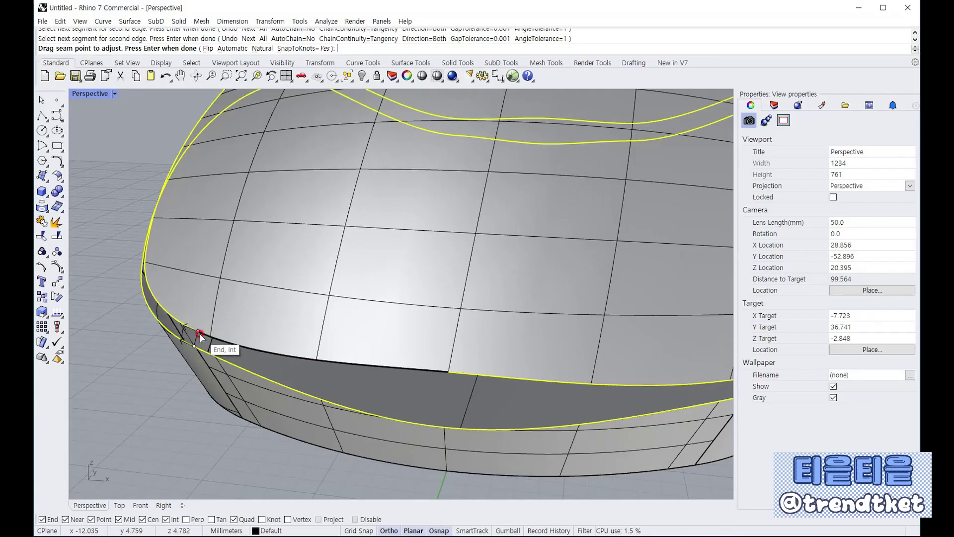
scroll(194, 357, "up", 3)
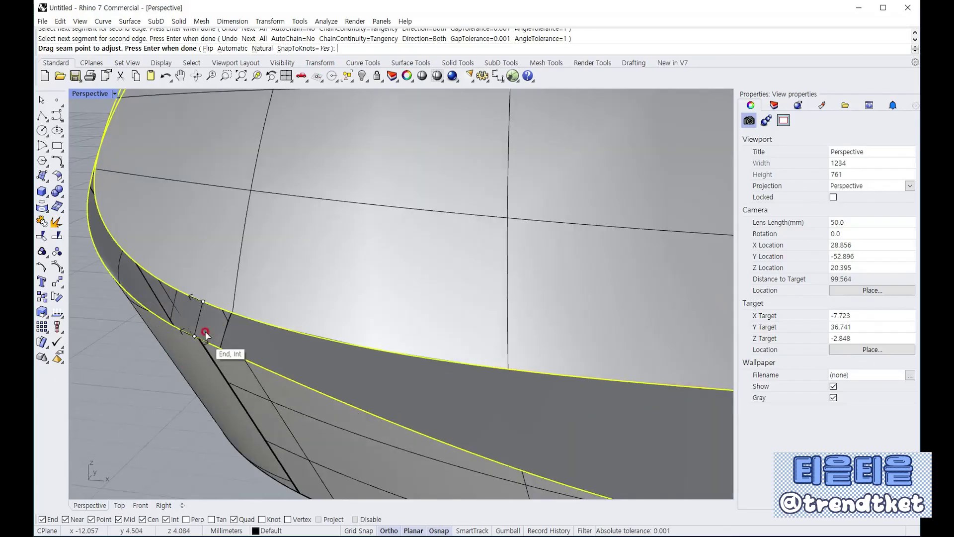
left_click(202, 301)
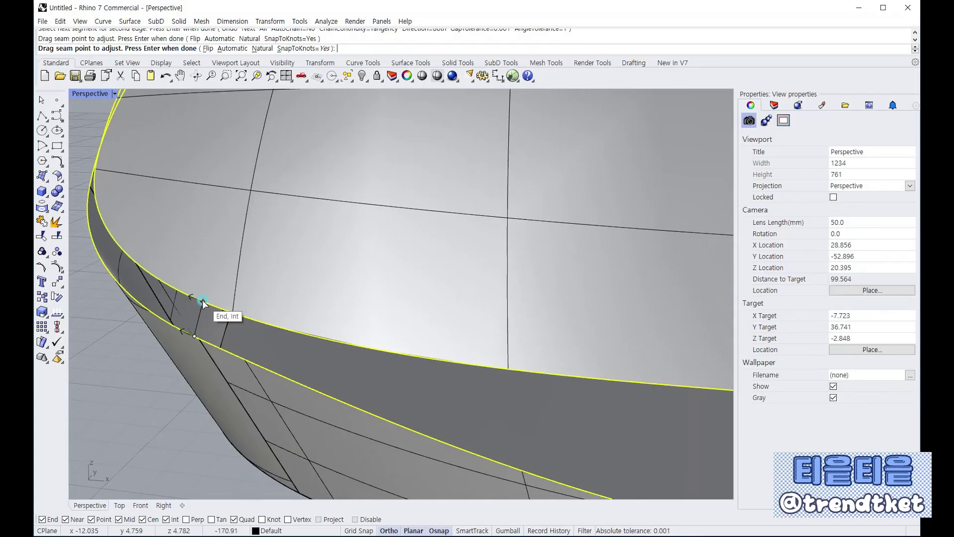
scroll(206, 307, "down", 3)
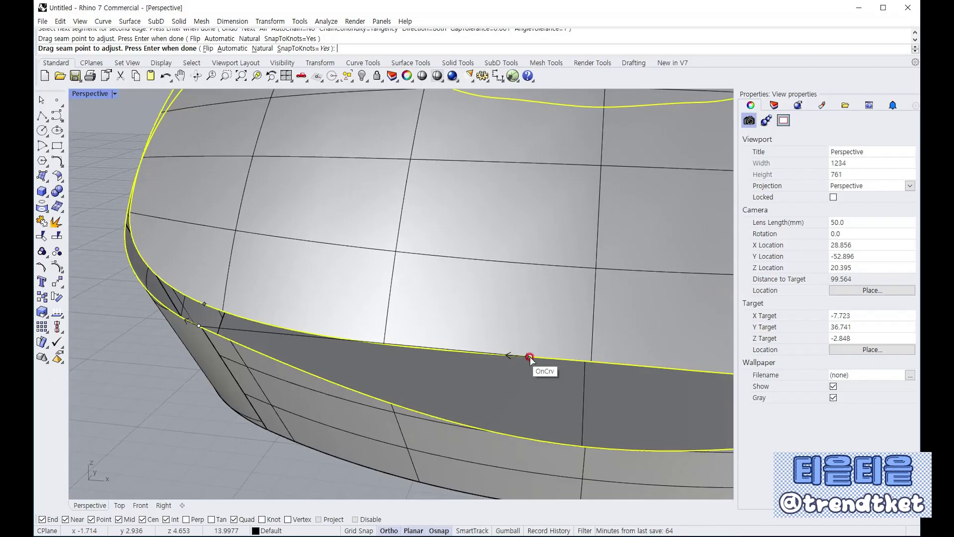
left_click(591, 361)
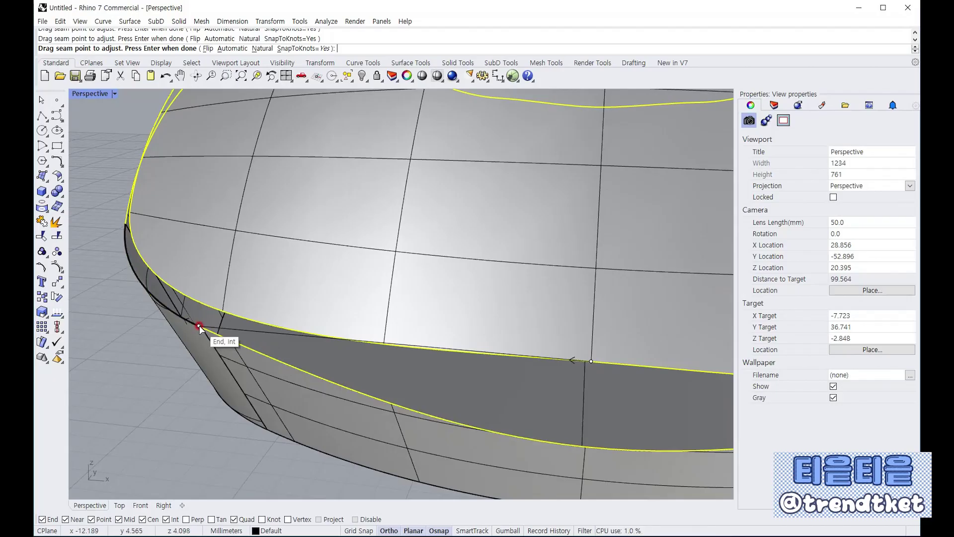
left_click_drag(199, 329, 585, 445)
left_click(585, 445)
scroll(601, 445, "down", 3)
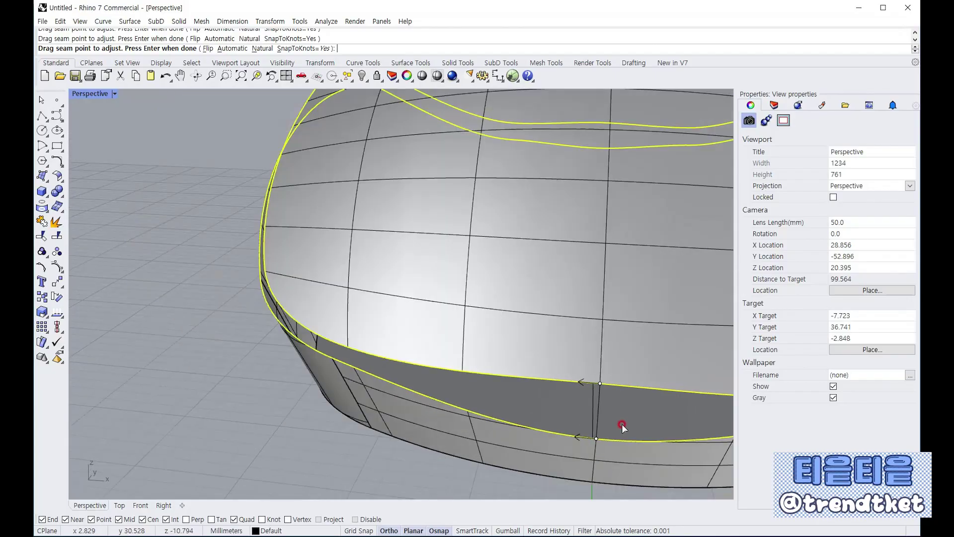
Check that both seam arrows point the same way at the front centre and accept the seams for the surface blend.
right_click_drag(622, 426, 571, 413)
scroll(571, 413, "down", 3)
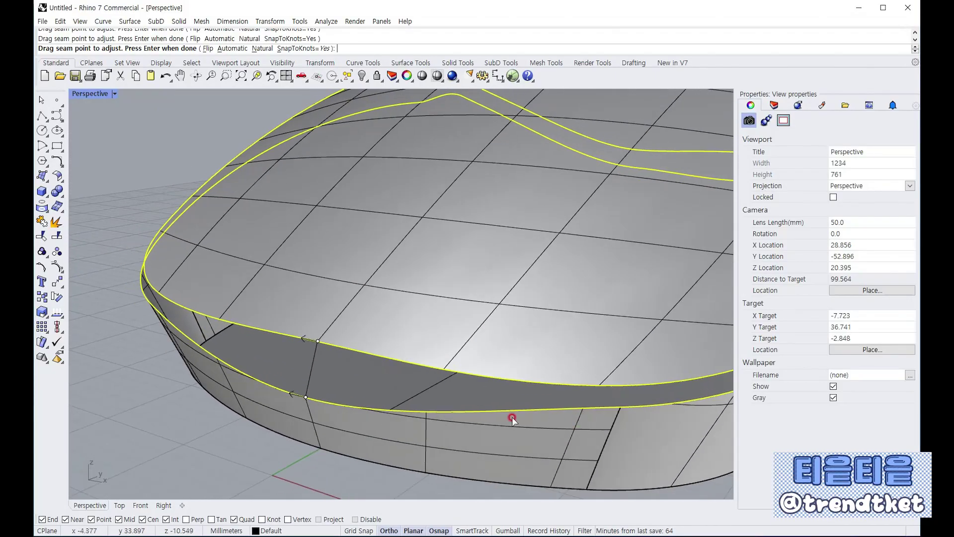
scroll(256, 400, "down", 5)
right_click_drag(389, 434, 413, 434)
scroll(376, 427, "up", 1)
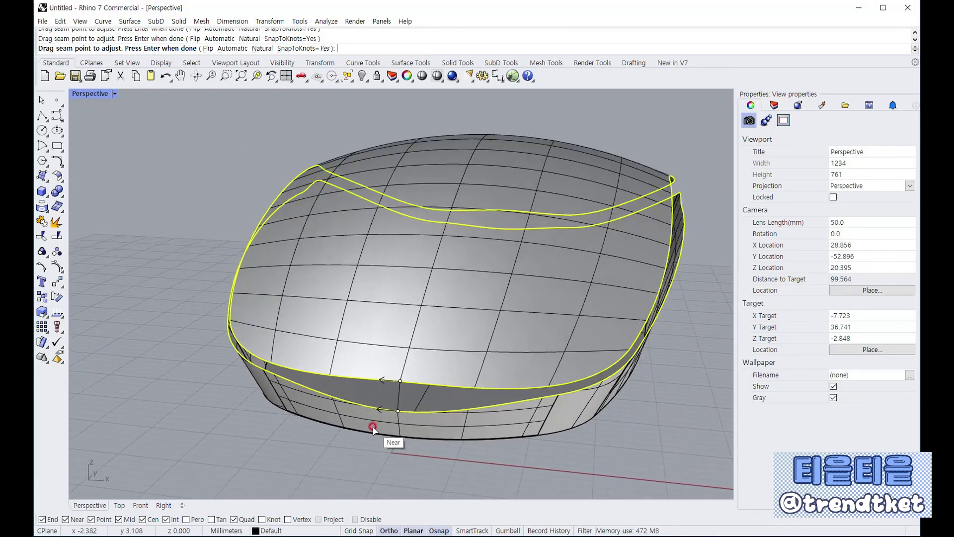
scroll(376, 426, "up", 3)
scroll(406, 407, "up", 2)
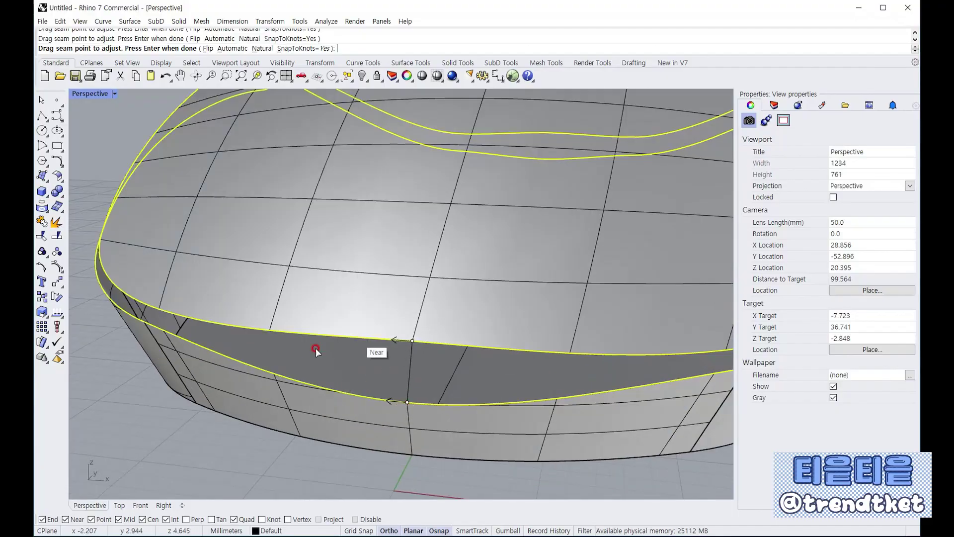
scroll(177, 410, "down", 2)
key("Return")
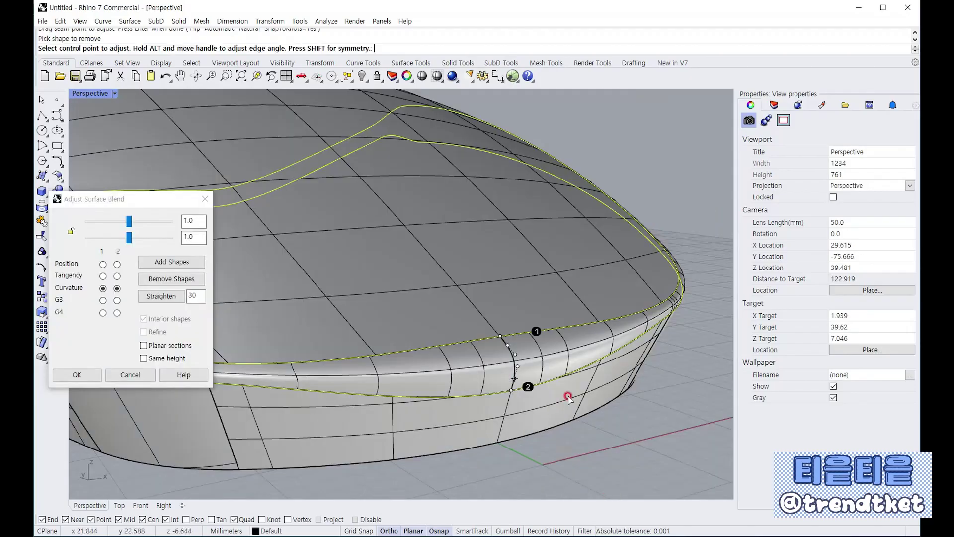
Move the Adjust Surface Blend dialog clear of the mouse and inspect the blend preview along the front and side.
scroll(586, 375, "down", 5)
right_click_drag(612, 388, 271, 264)
left_click_drag(156, 199, 718, 174)
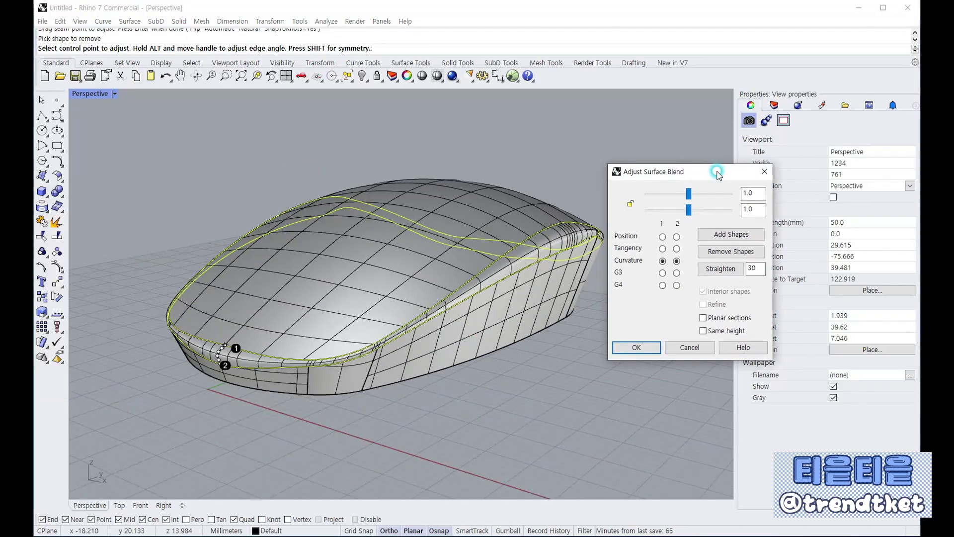
scroll(219, 365, "up", 5)
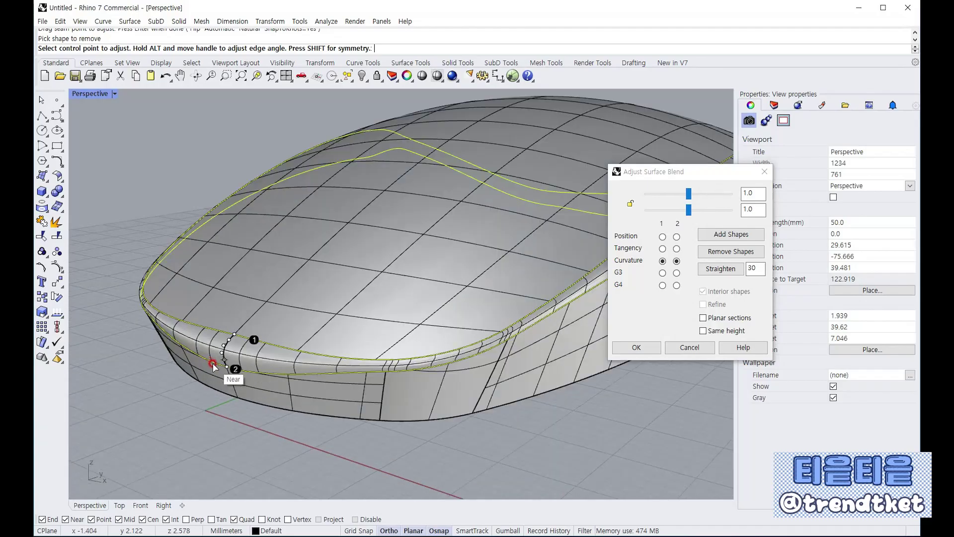
scroll(323, 333, "down", 3)
scroll(313, 348, "up", 5)
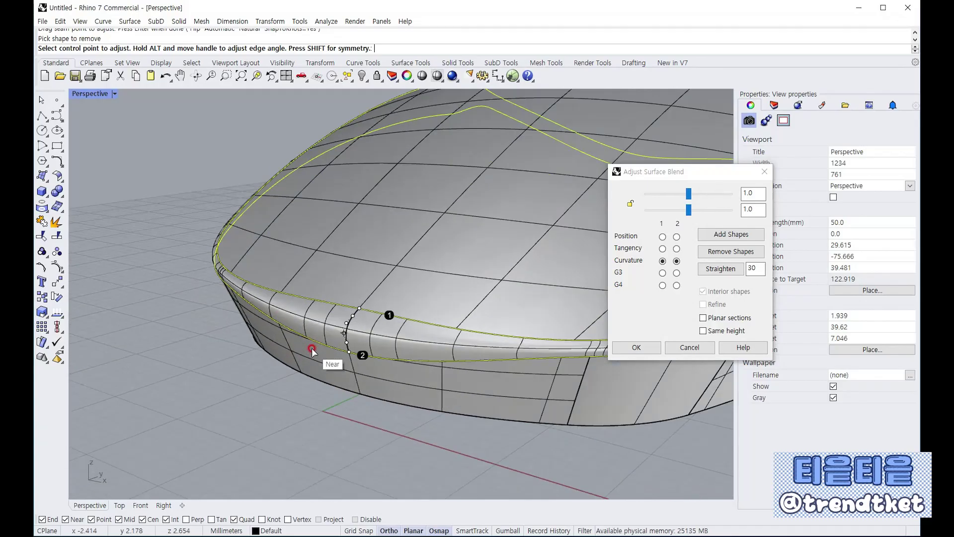
Move the Adjust Surface Blend dialog away from the blend preview along the mouse's front and side.
scroll(340, 356, "up", 2)
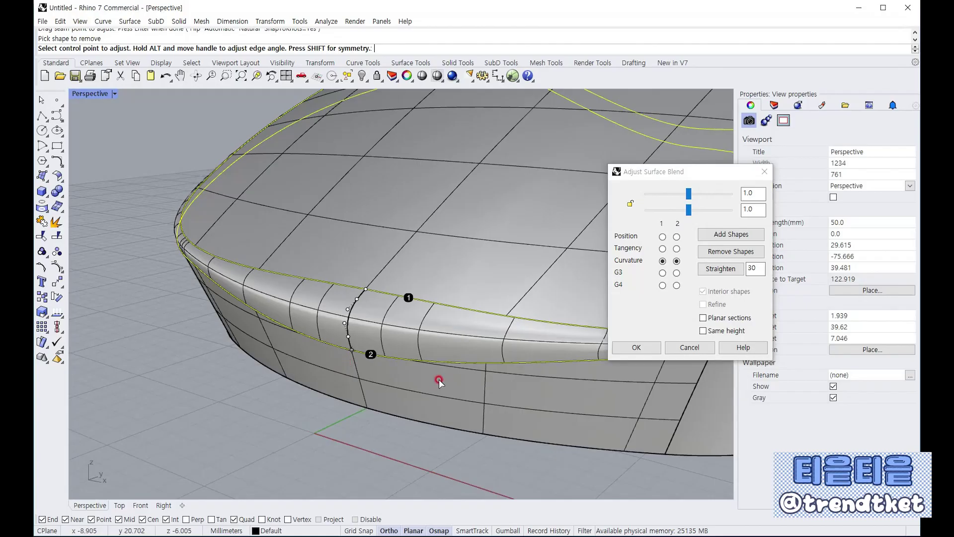
left_click_drag(676, 174, 601, 122)
left_click(665, 134)
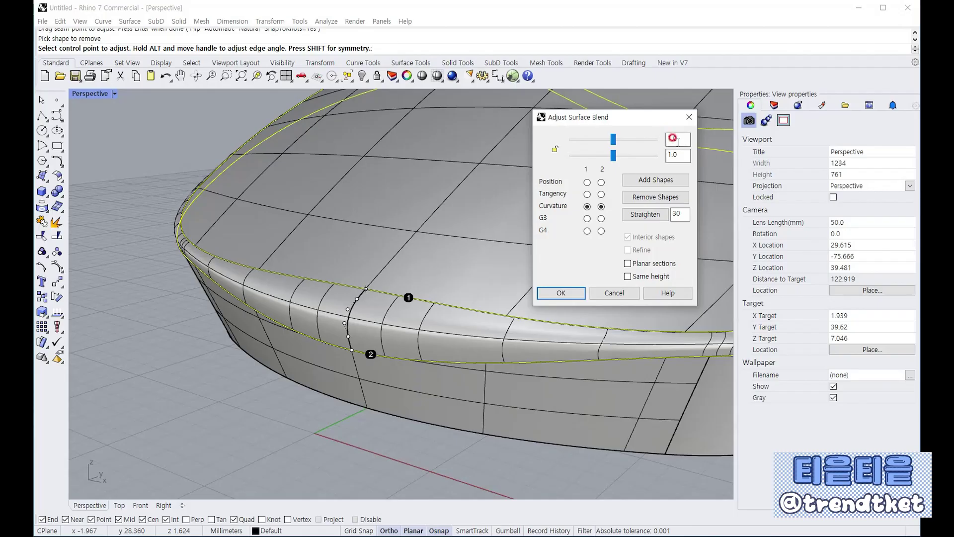
left_click(665, 139)
left_click(653, 143)
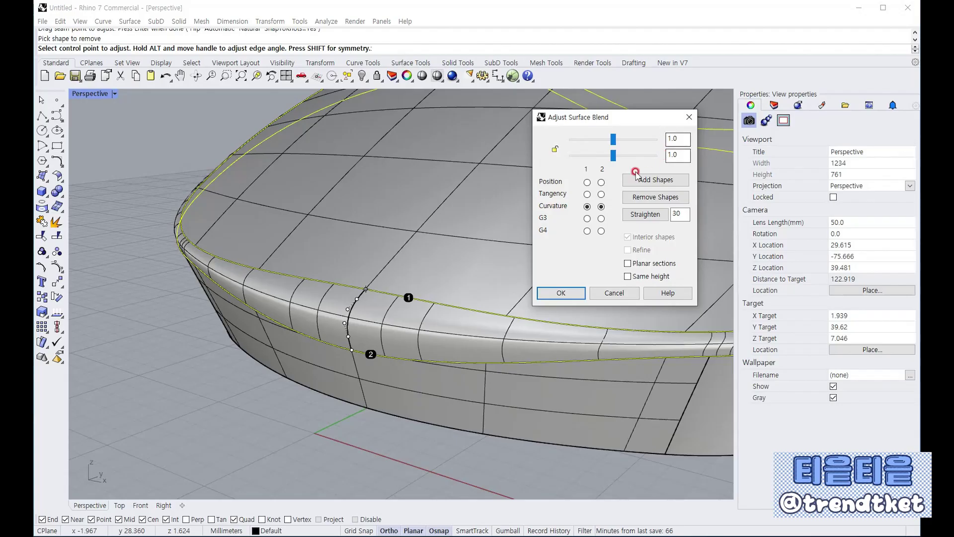
left_click(584, 168)
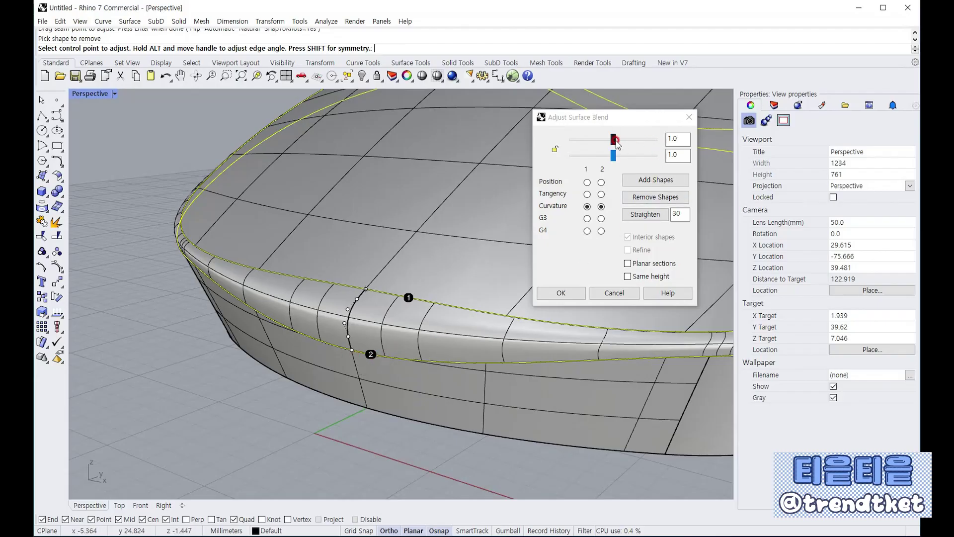
Try different bulge values on the two blend edges, lock the values together, and set both to 0.66.
left_click_drag(613, 143, 653, 159)
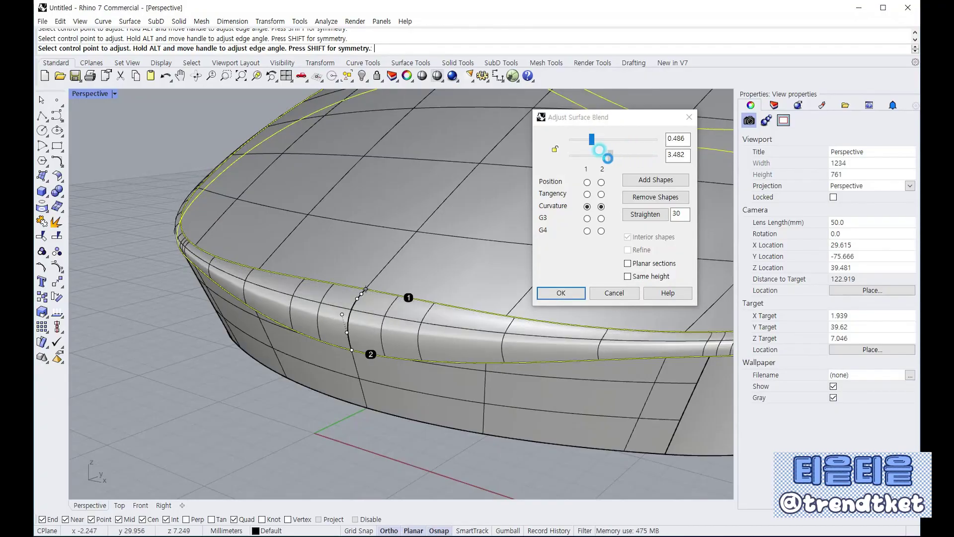
mouse_move(600, 143)
left_mouse_down()
mouse_move(596, 137)
mouse_move(637, 144)
mouse_move(604, 142)
left_mouse_up()
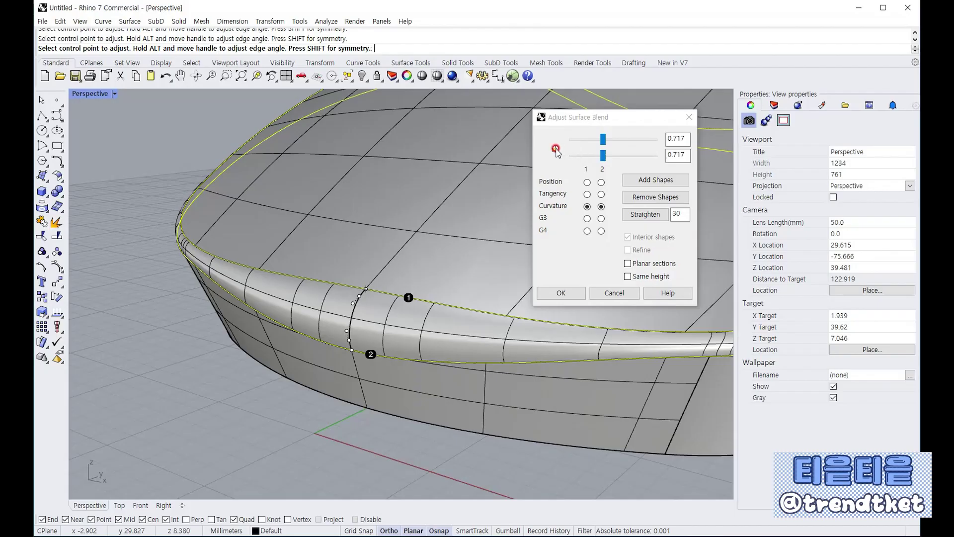
mouse_move(603, 143)
left_mouse_down()
mouse_move(594, 143)
mouse_move(615, 142)
mouse_move(600, 142)
left_mouse_up()
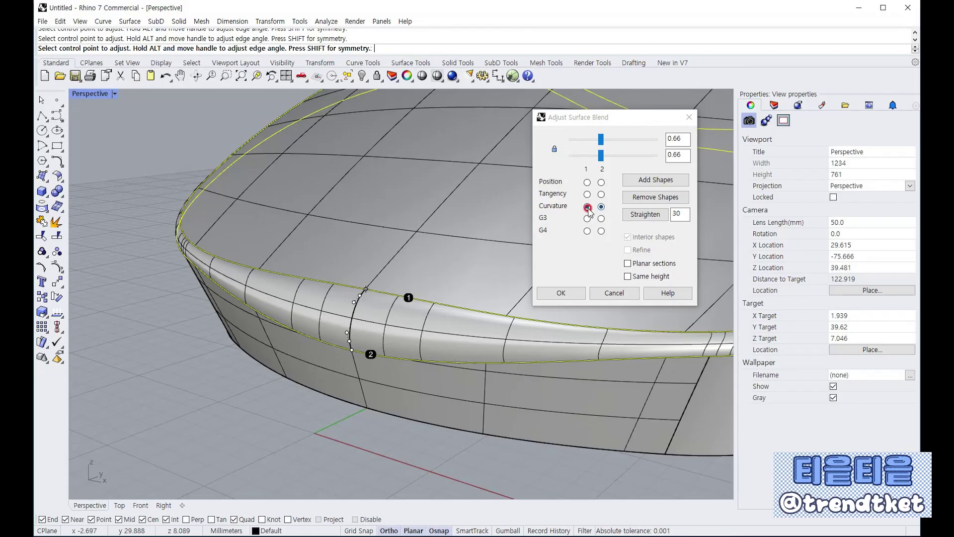
Try Tangency continuity on both edges of the blend and restore Curvature on both.
left_click(606, 212)
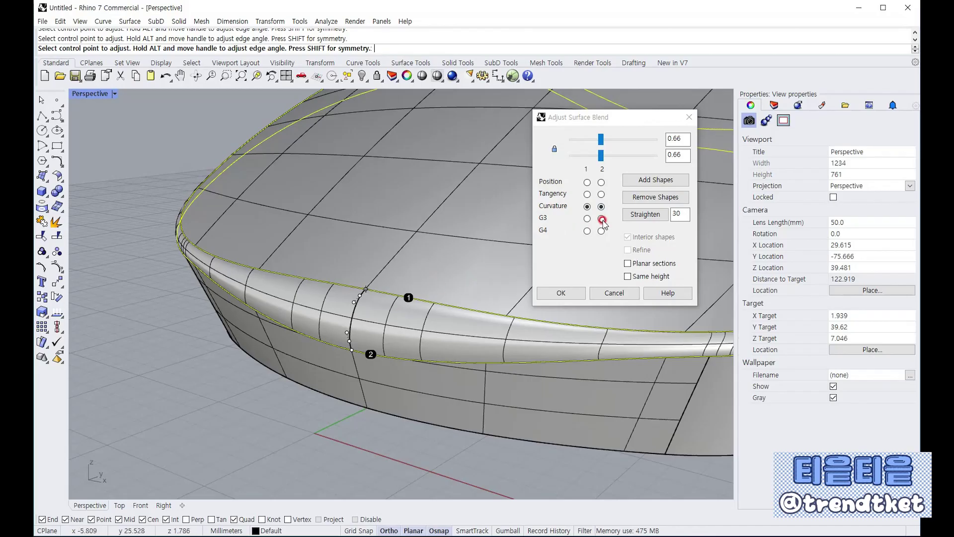
left_click(587, 210)
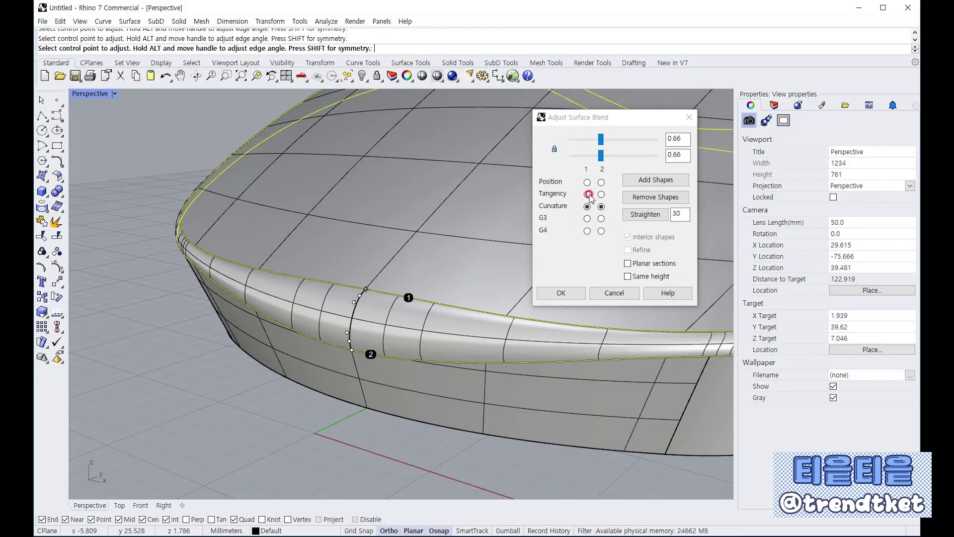
left_click(588, 195)
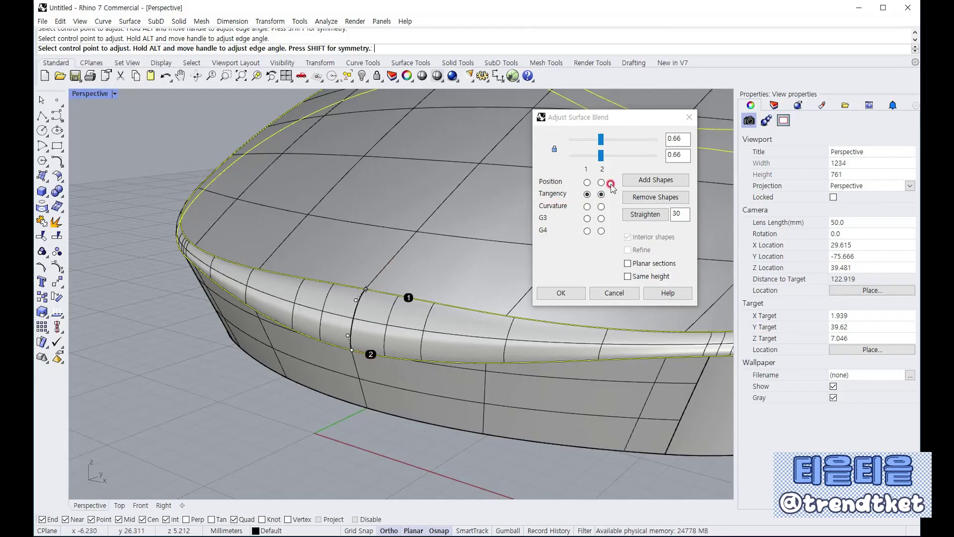
left_click(587, 206)
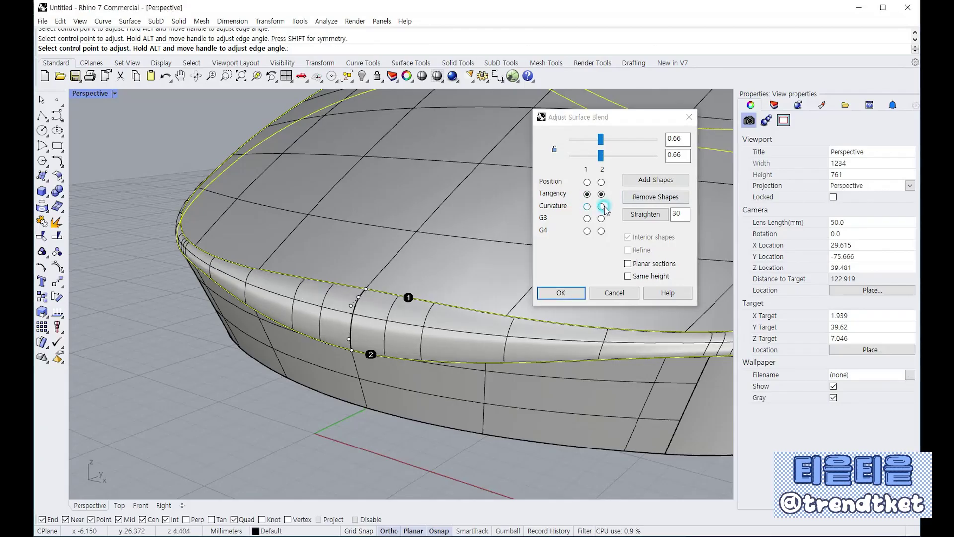
left_click(601, 207)
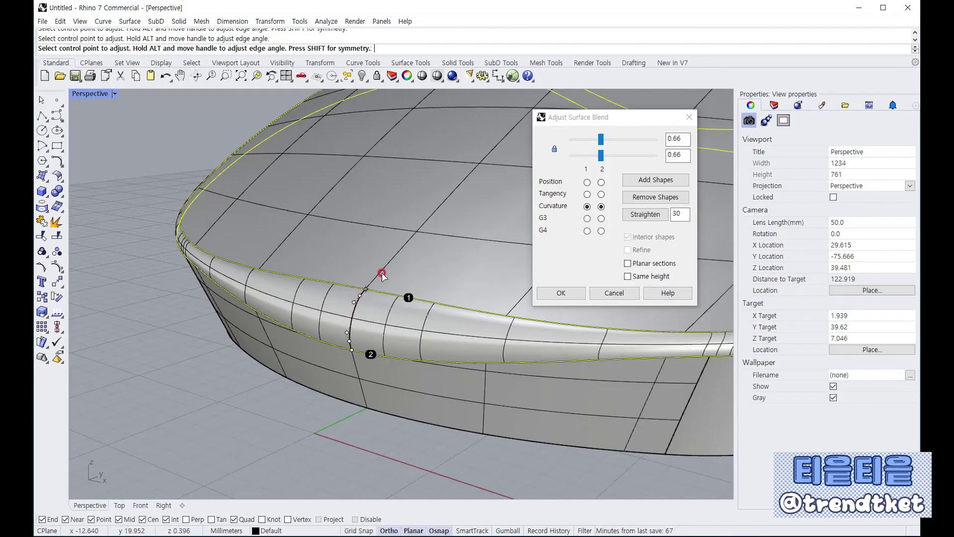
Set both blend edges to Tangency continuity and adjust their locked bulge values to 0.847.
left_click(588, 195)
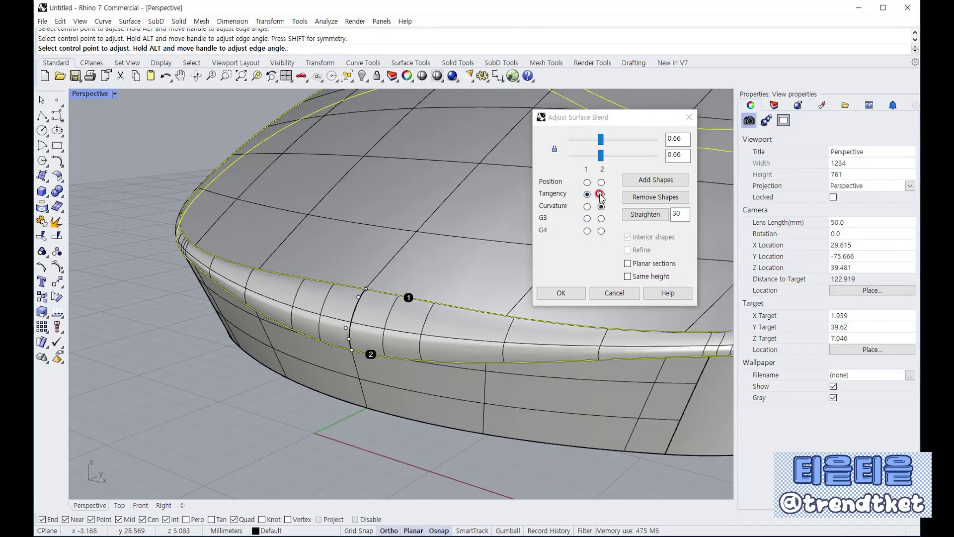
left_click(601, 194)
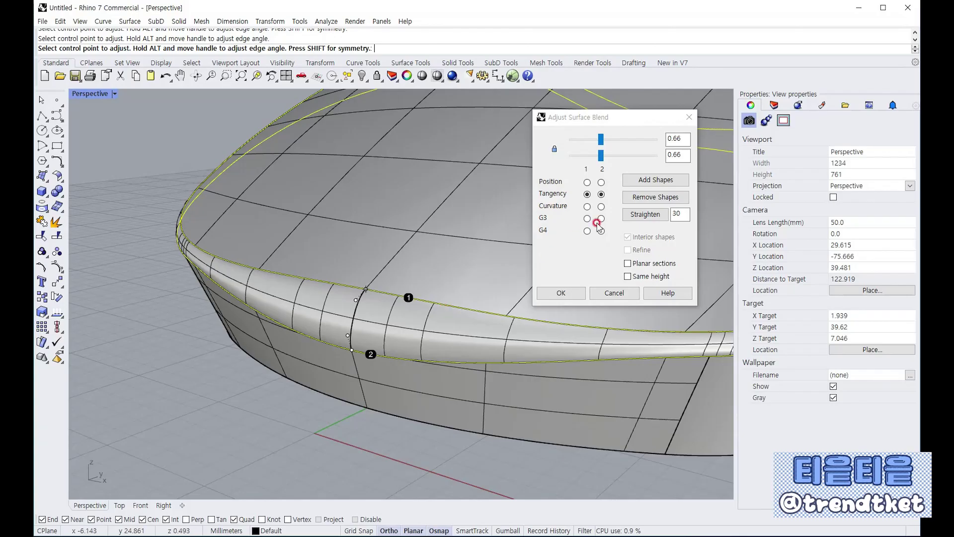
mouse_move(603, 140)
left_mouse_down()
mouse_move(622, 137)
mouse_move(593, 130)
mouse_move(616, 132)
mouse_move(609, 143)
left_mouse_up()
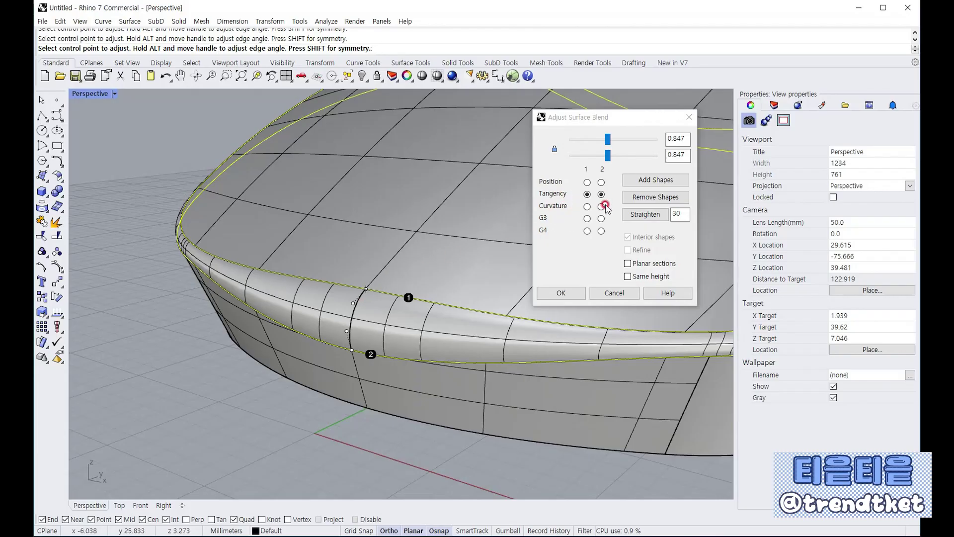
left_click(553, 204)
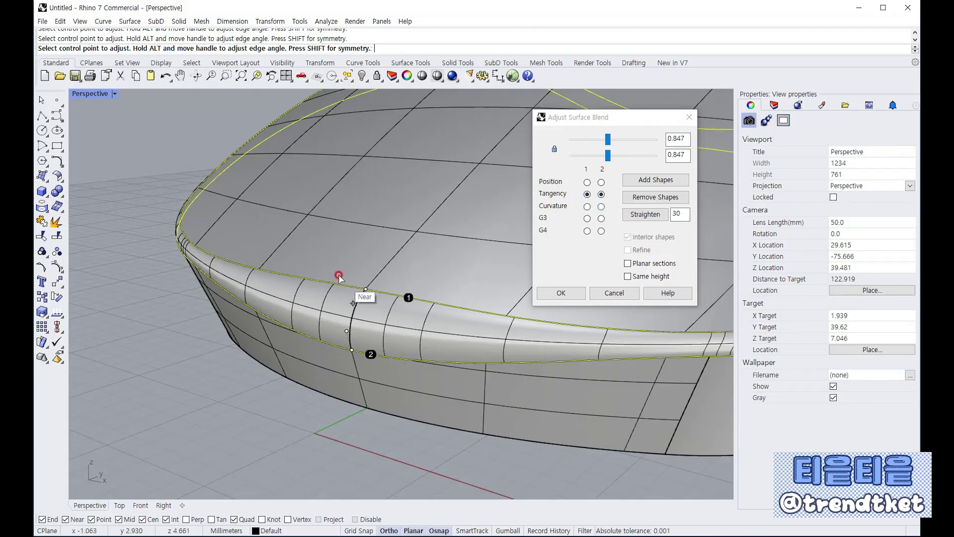
left_click(600, 195)
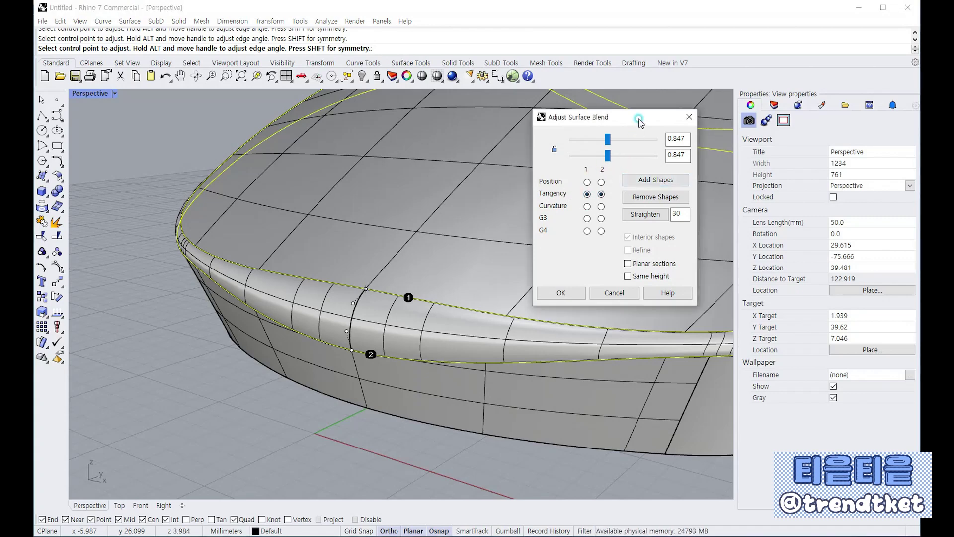
Move the blend dialog aside and examine the slant of the blend's section lines around the front corner.
mouse_move(641, 121)
left_mouse_down()
mouse_move(585, 102)
mouse_move(628, 114)
left_mouse_up()
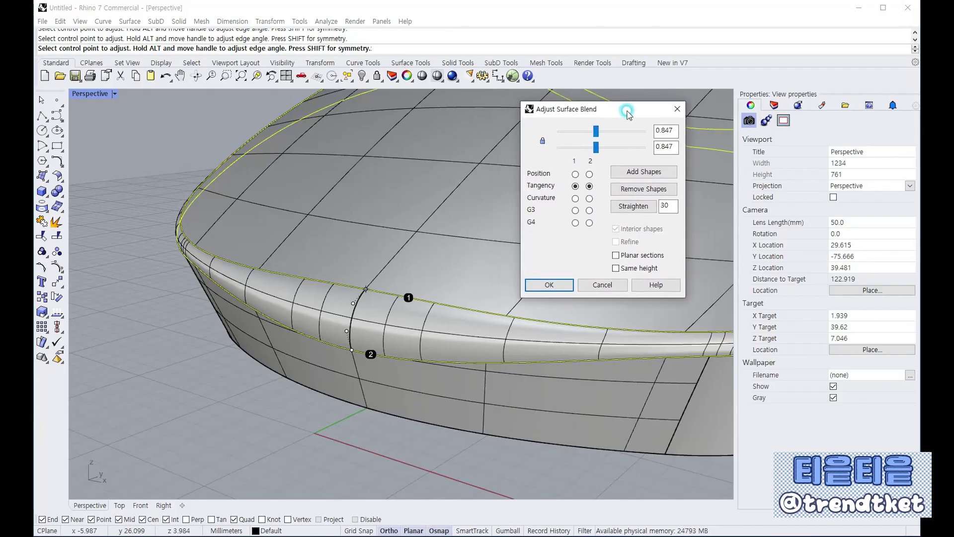
scroll(245, 258, "down", 9)
scroll(266, 269, "up", 2)
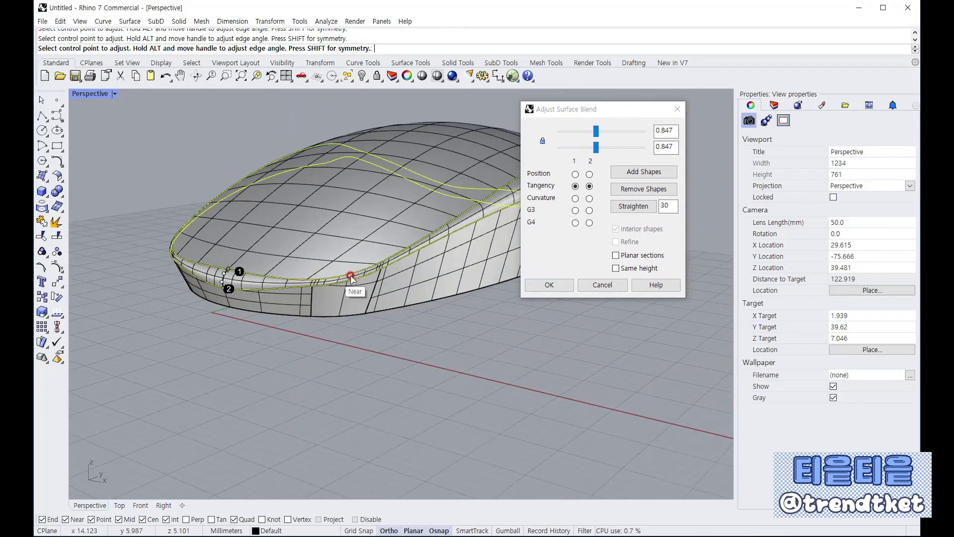
scroll(371, 273, "up", 3)
scroll(367, 275, "up", 2)
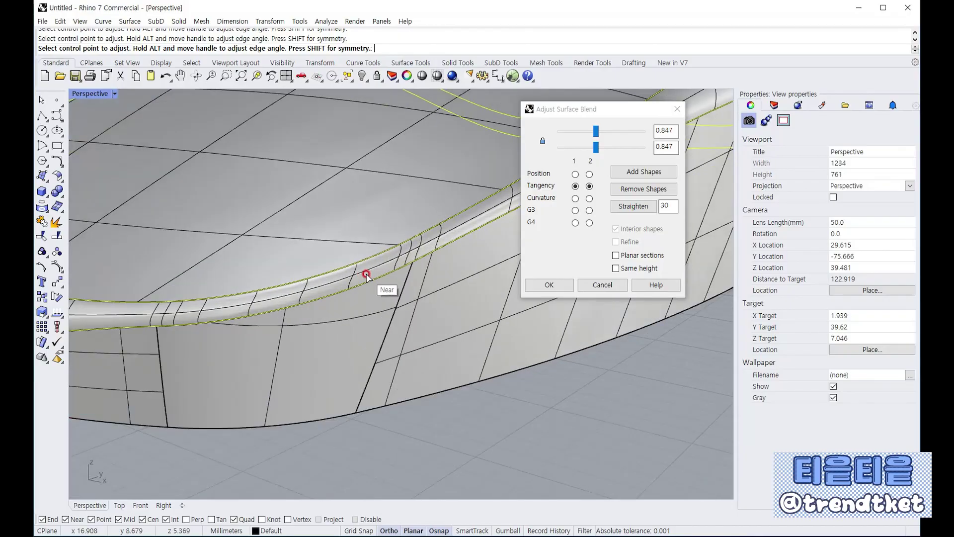
scroll(257, 314, "up", 2)
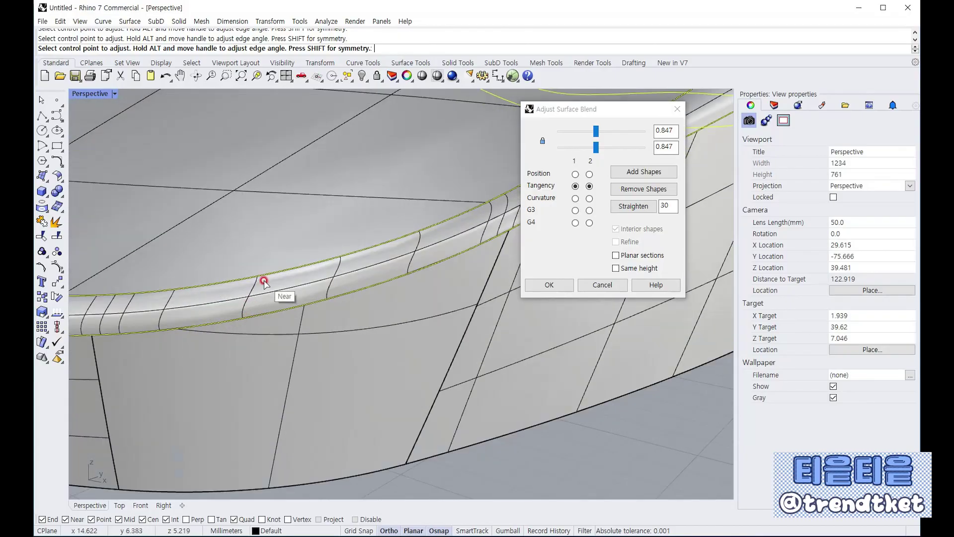
scroll(264, 295, "down", 3)
scroll(352, 254, "up", 5)
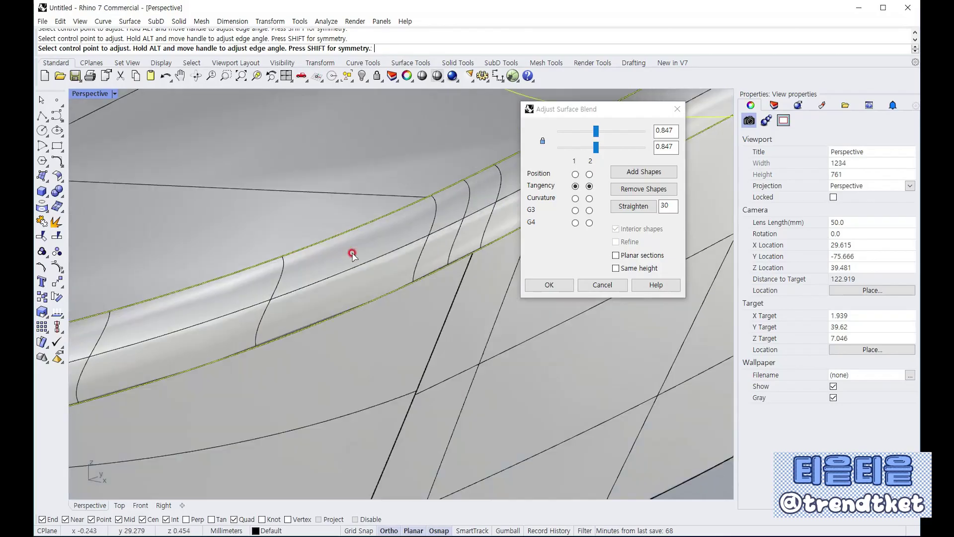
scroll(351, 254, "down", 5)
right_click_drag(269, 277, 371, 241)
scroll(268, 275, "down", 7)
scroll(477, 187, "up", 4)
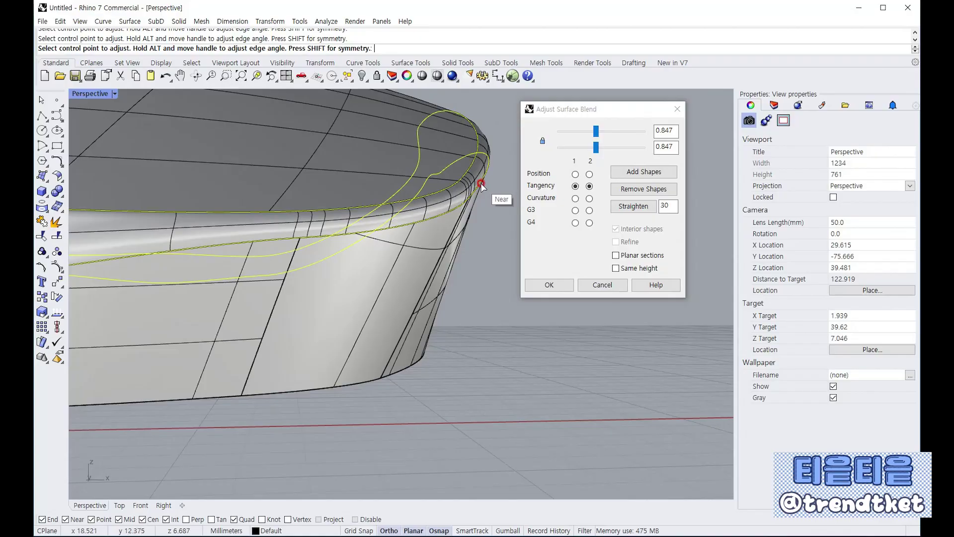
Compare the blend's section lines with the side wall's vertical seams on both sides of the front corner.
scroll(484, 188, "down", 4)
right_click_drag(485, 188, 293, 256)
scroll(272, 283, "up", 4)
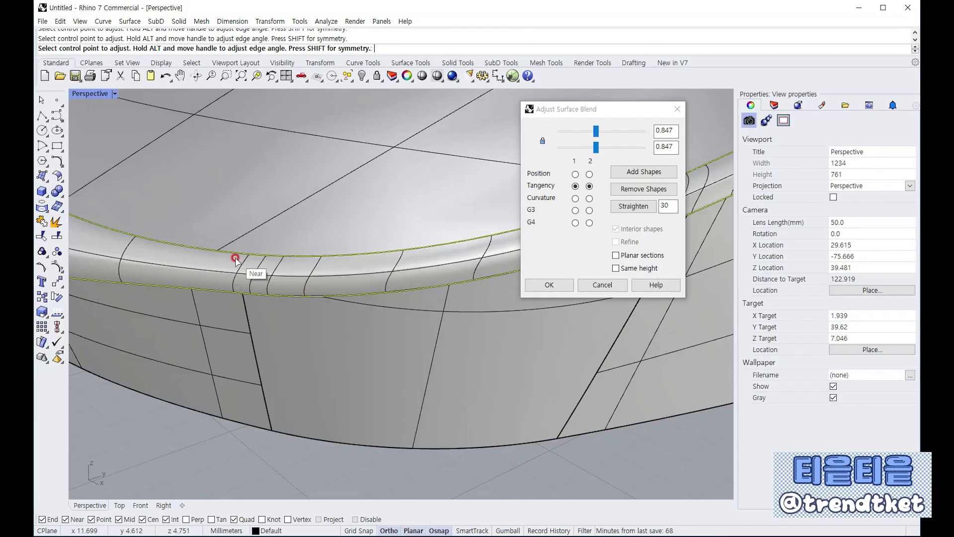
scroll(236, 259, "down", 4)
scroll(396, 248, "up", 4)
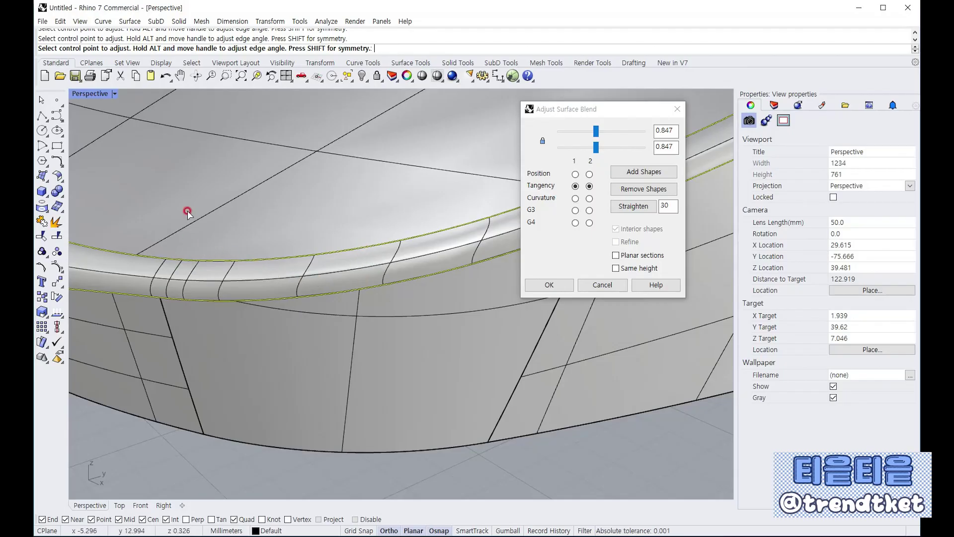
scroll(187, 212, "down", 10)
right_click_drag(188, 243, 245, 238)
scroll(304, 273, "up", 3)
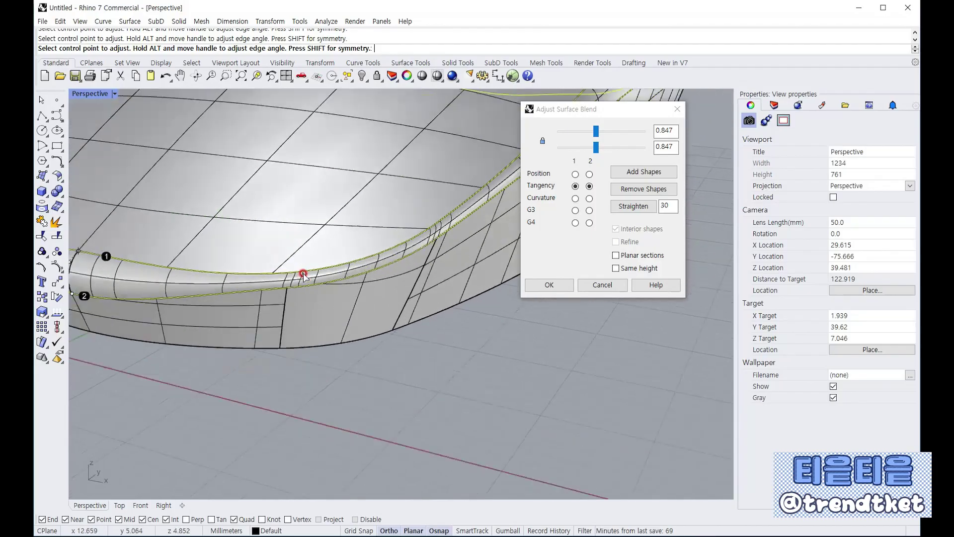
scroll(304, 274, "up", 2)
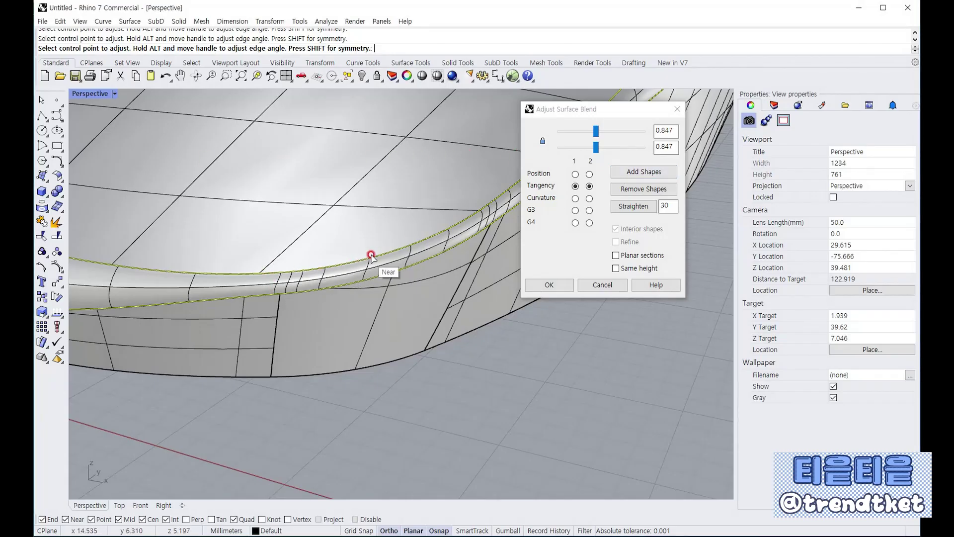
Add a shape across the blend at the seam between the front wall and the front corner wall.
left_click(645, 172)
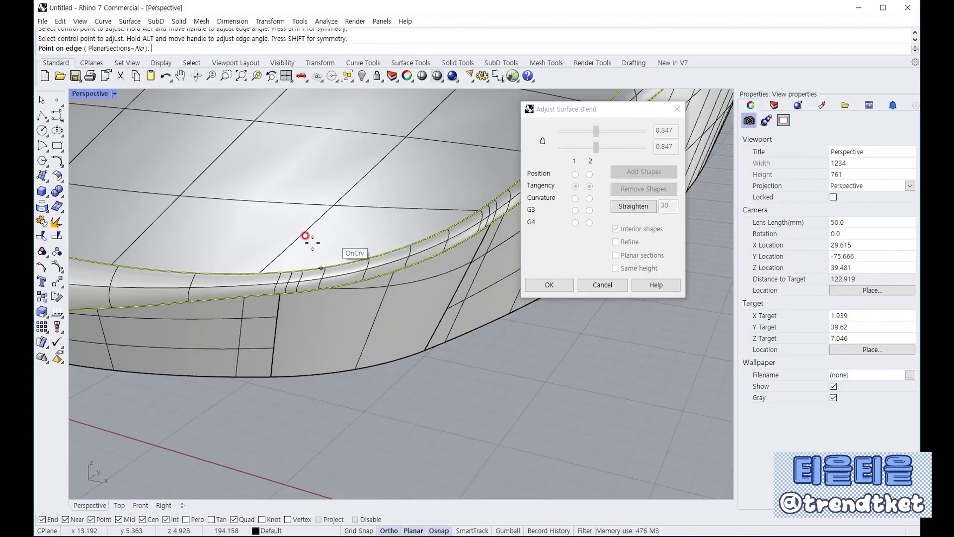
scroll(187, 251, "down", 7)
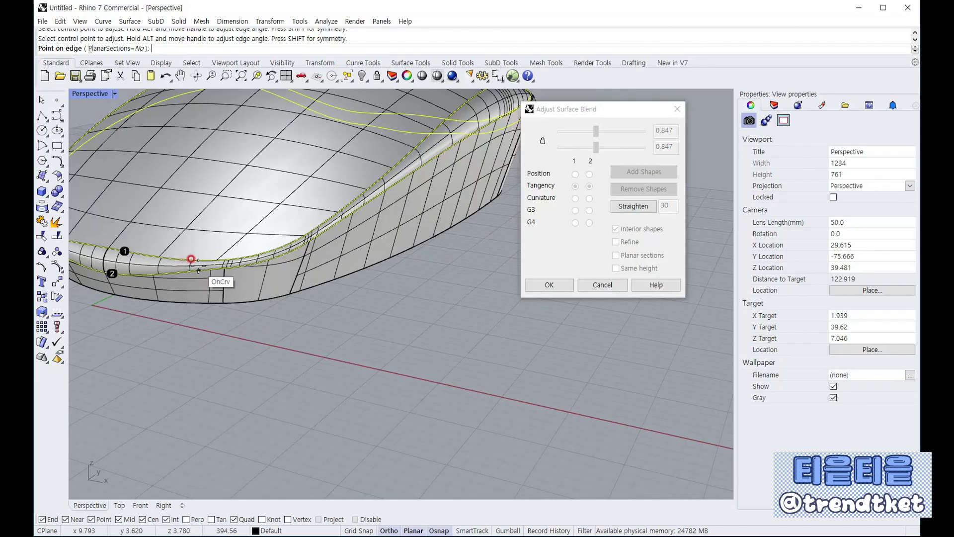
right_click_drag(245, 272, 303, 265)
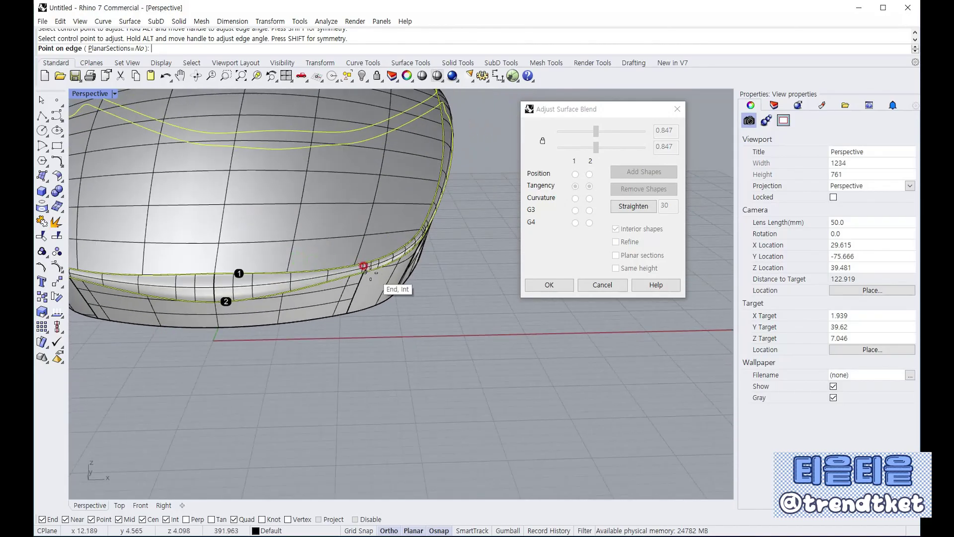
scroll(356, 267, "up", 2)
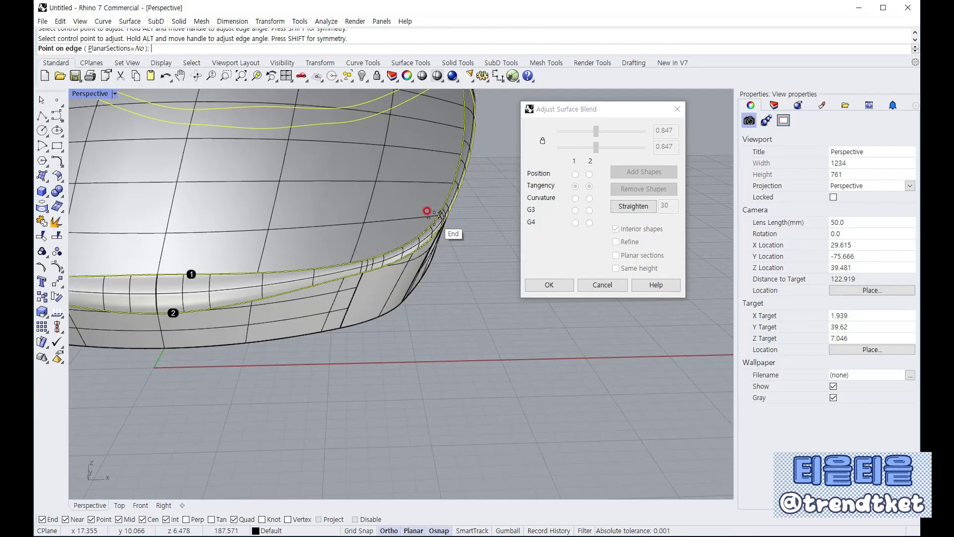
scroll(414, 250, "up", 2)
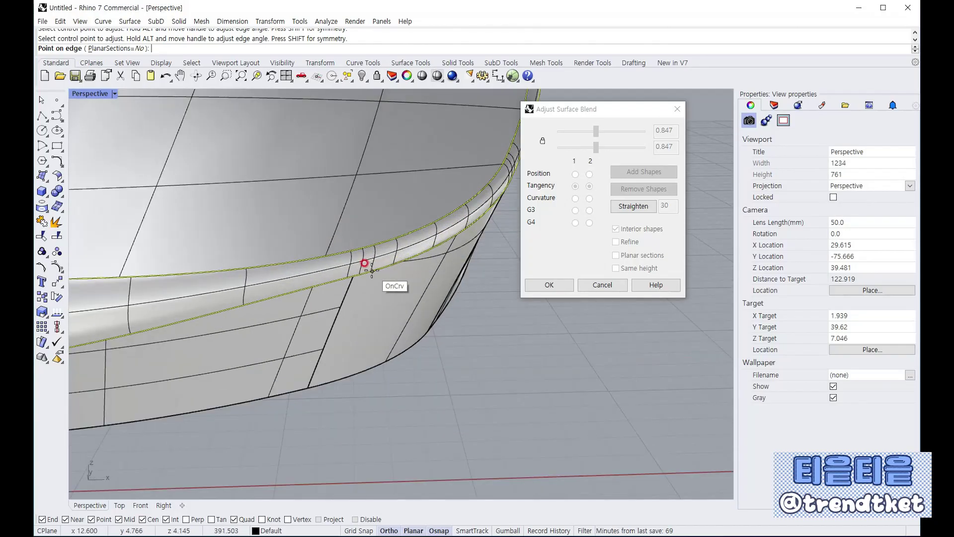
scroll(368, 272, "up", 1)
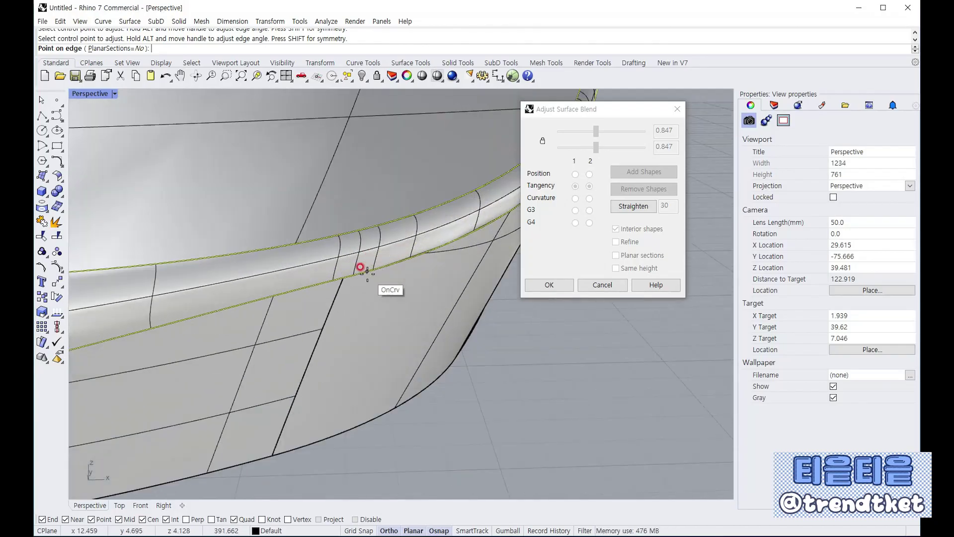
left_click(341, 278)
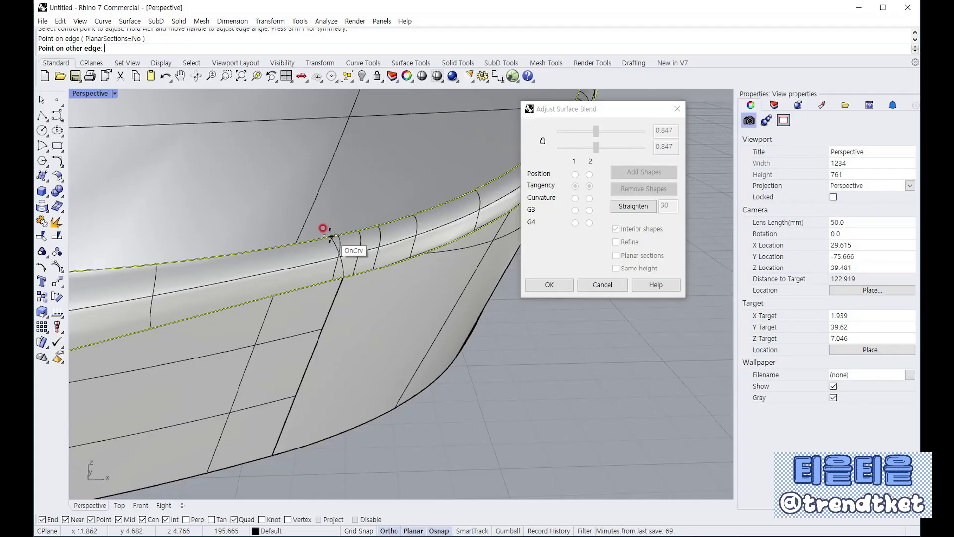
scroll(332, 233, "up", 5)
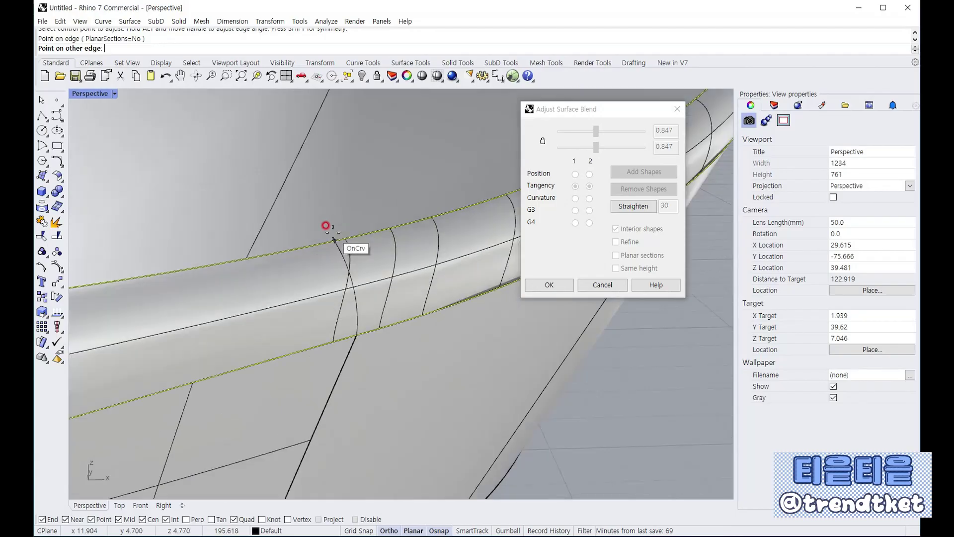
scroll(343, 243, "down", 5)
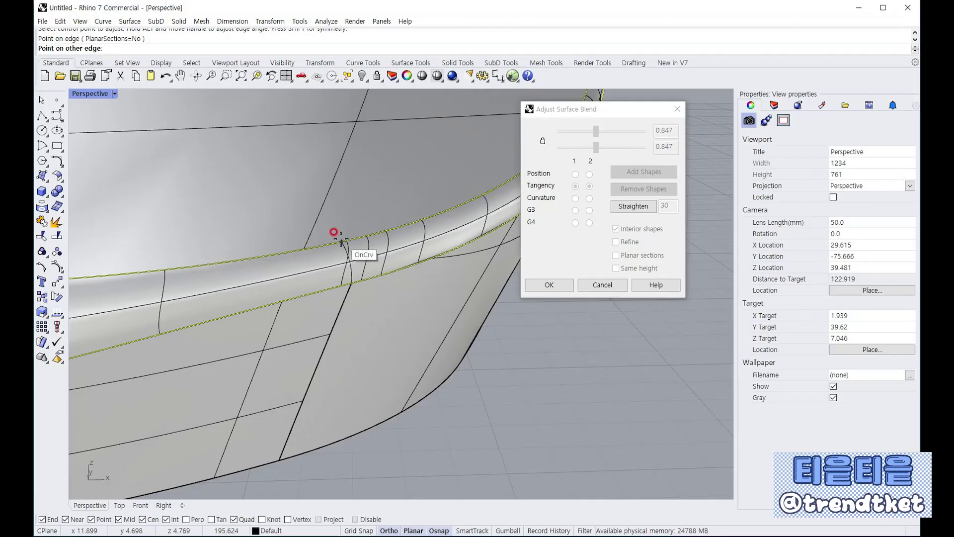
left_click(342, 243)
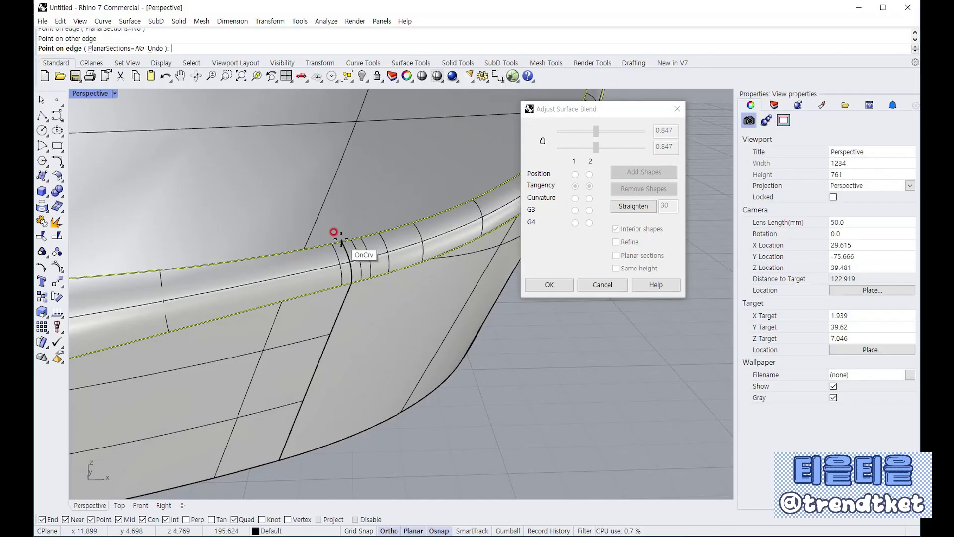
Add a shape across the blend above the middle of the front corner wall.
scroll(295, 285, "down", 7)
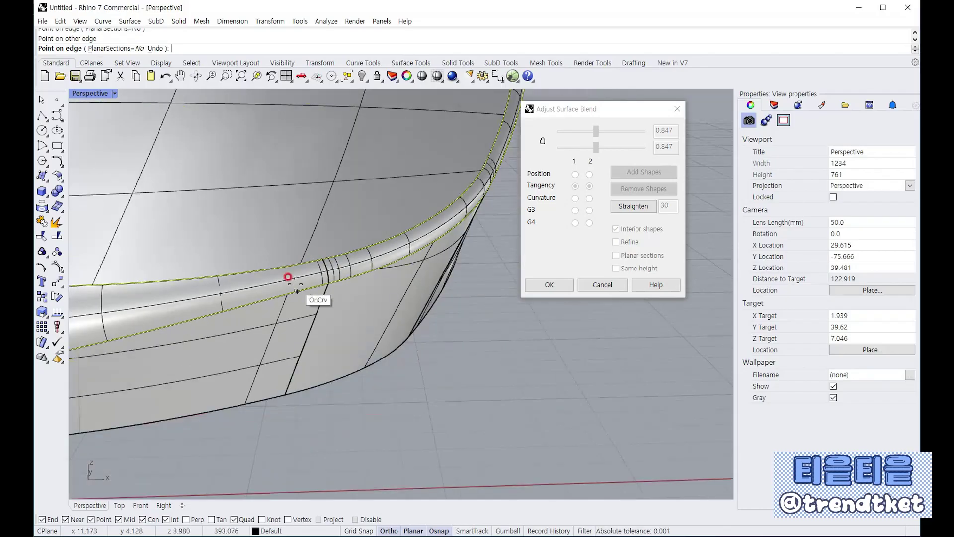
scroll(358, 266, "down", 5)
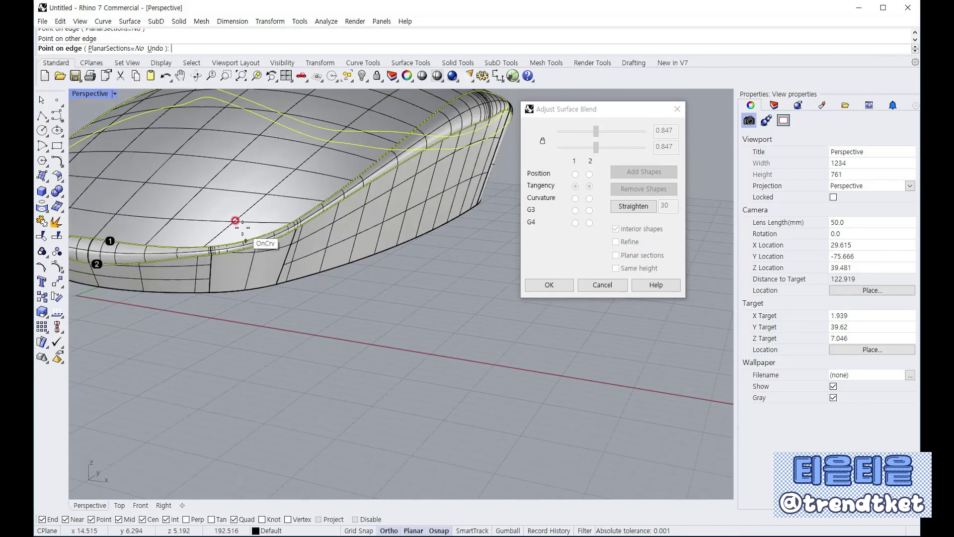
scroll(256, 234, "up", 4)
scroll(254, 237, "up", 3)
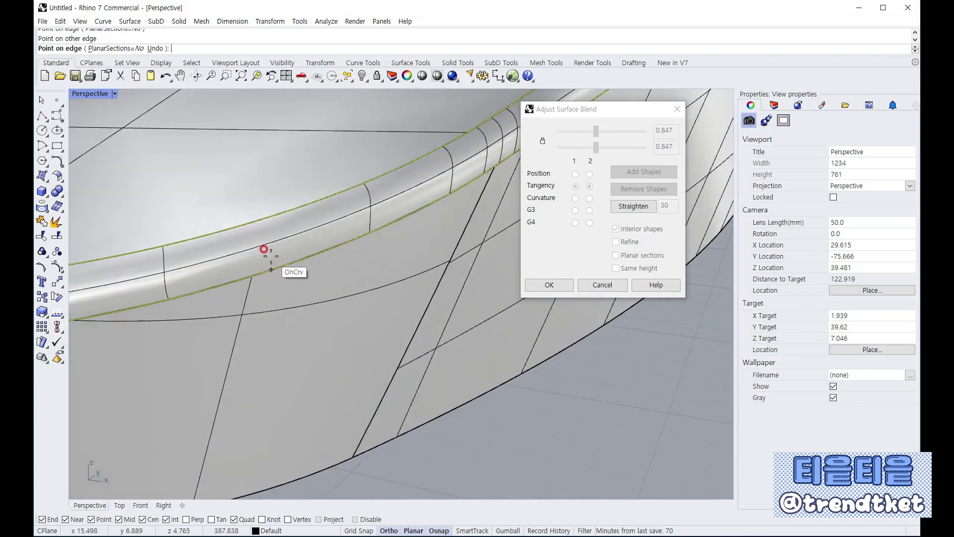
left_click(259, 269)
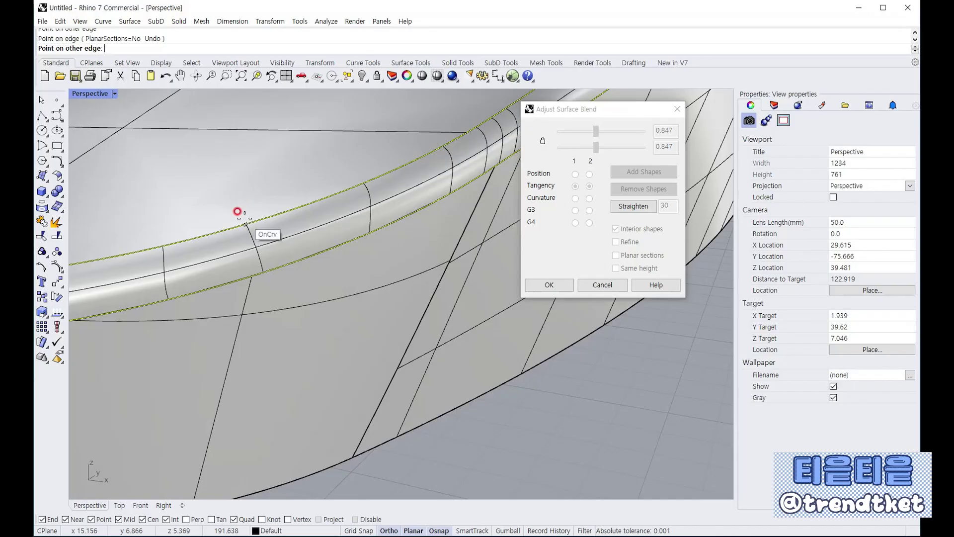
left_click(237, 212)
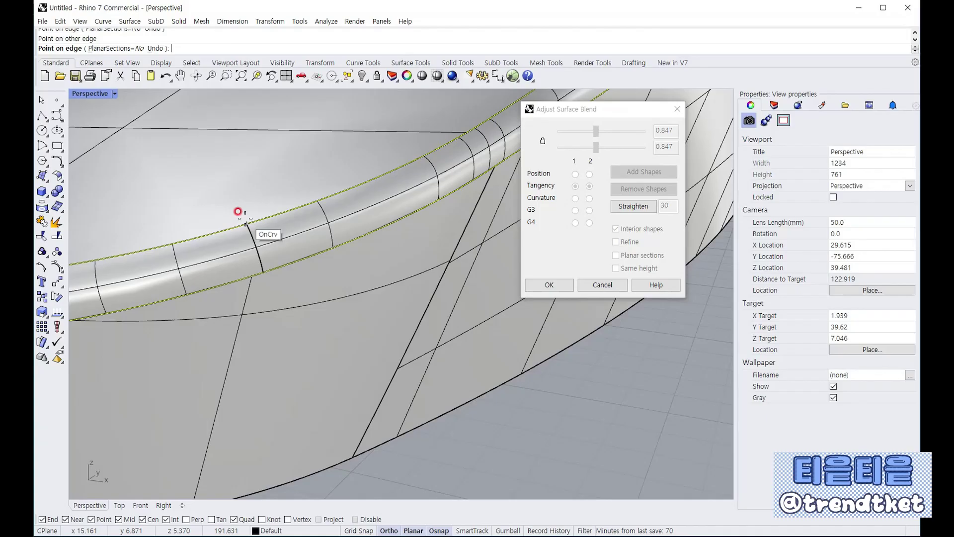
Add a shape across the blend at the seam where the front corner wall meets the long side wall.
scroll(285, 280, "down", 2)
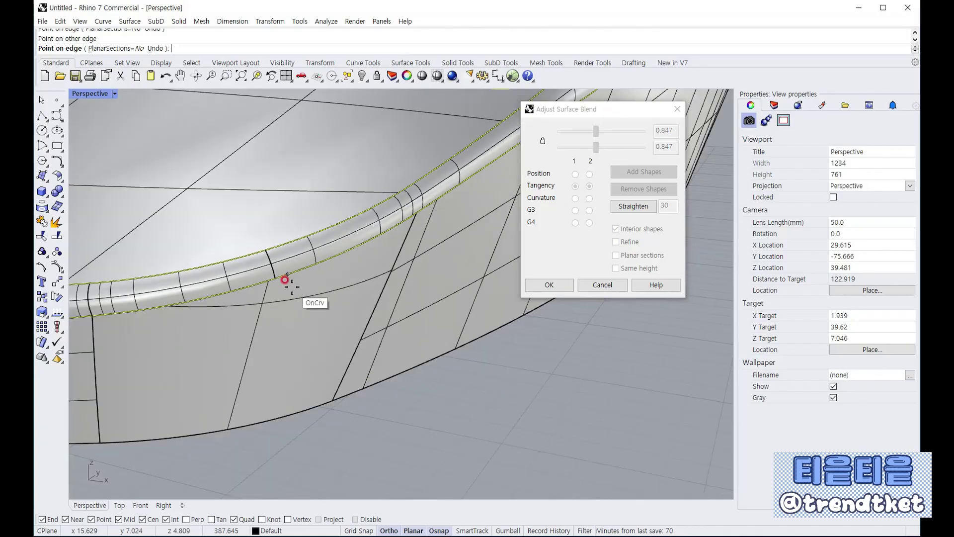
scroll(411, 218, "up", 3)
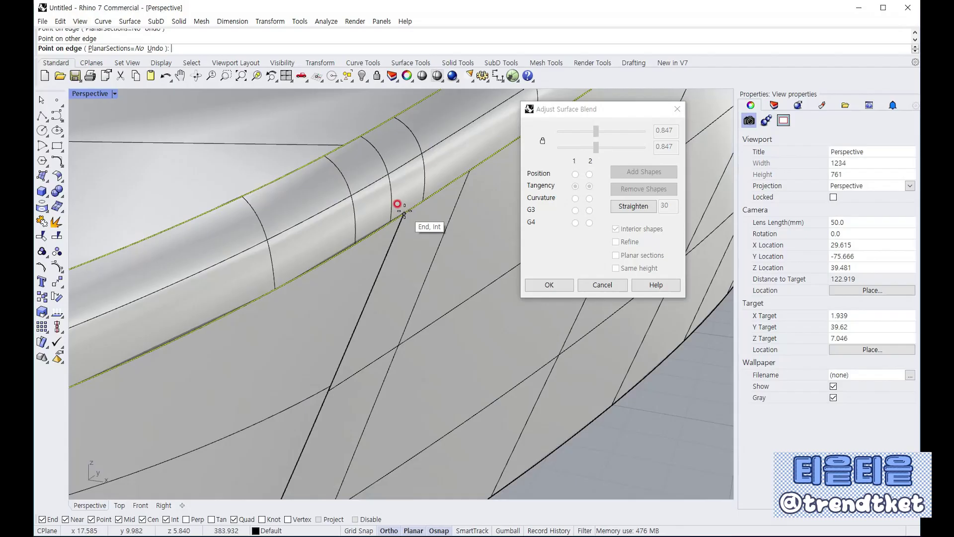
left_click(401, 209)
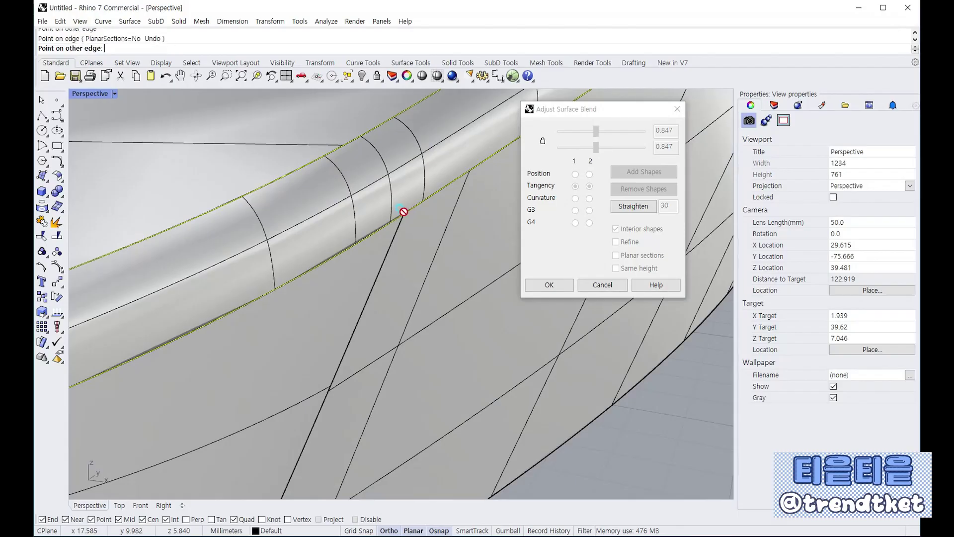
left_click(368, 131)
scroll(408, 249, "down", 5)
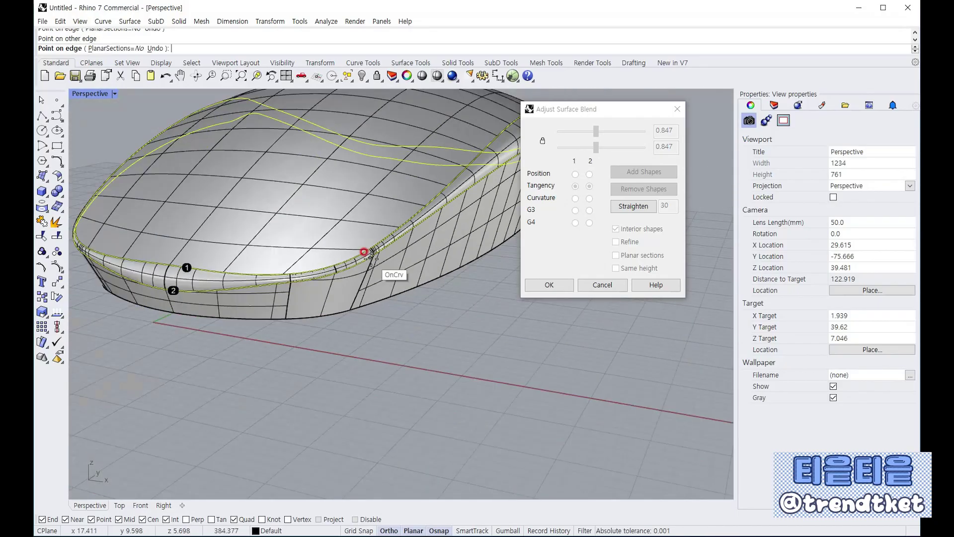
Add a shape across the widest part of the blend along the long side wall.
right_click_drag(397, 232, 234, 241)
scroll(233, 241, "down", 4)
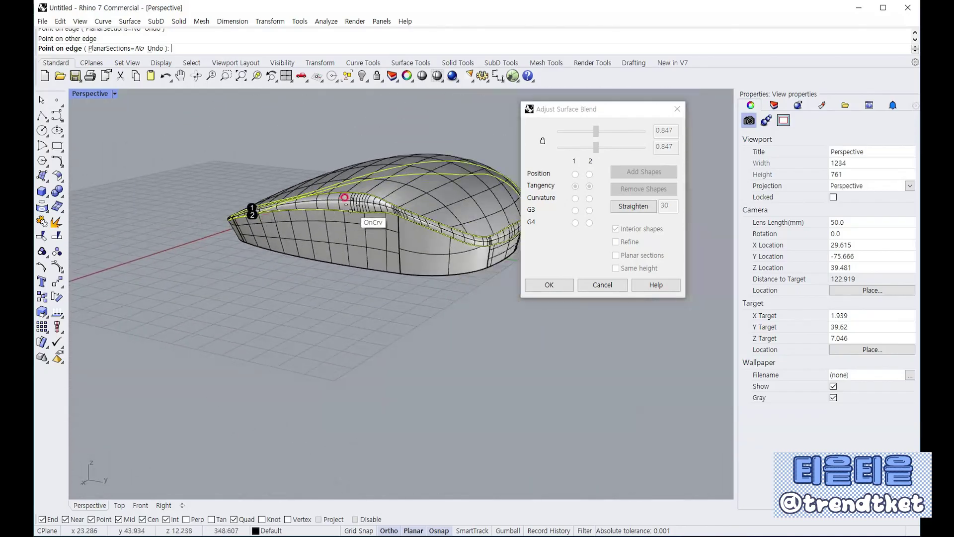
scroll(386, 205, "up", 5)
scroll(341, 204, "up", 2)
right_click_drag(263, 208, 311, 214)
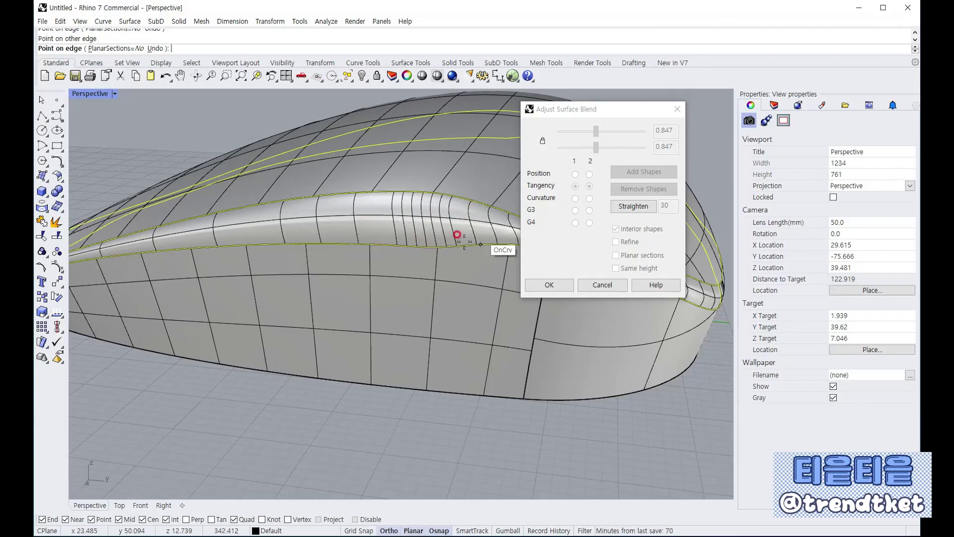
left_click(421, 247)
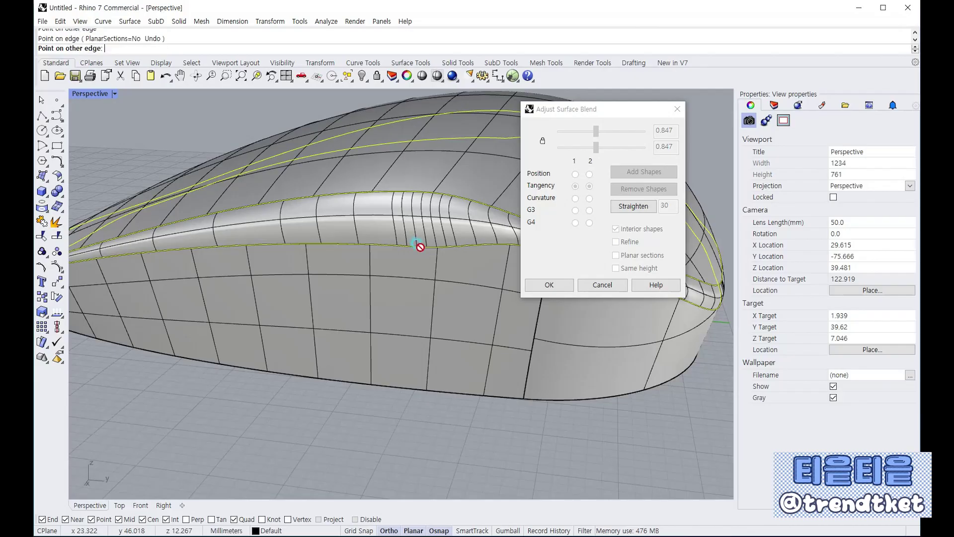
left_click(426, 189)
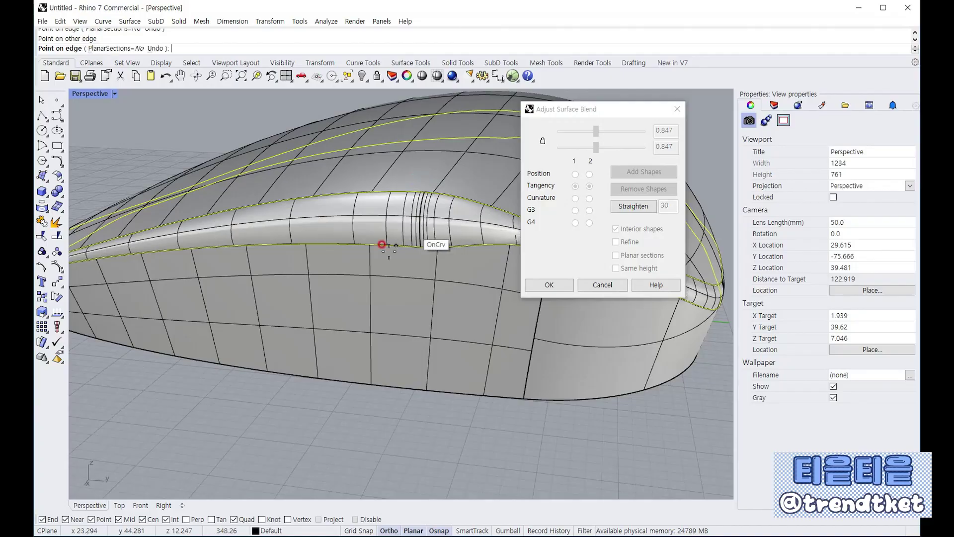
Add a shape across the blend at the seam between the long side wall and the rear corner wall.
scroll(383, 248, "down", 8)
scroll(465, 258, "up", 5)
scroll(466, 260, "up", 3)
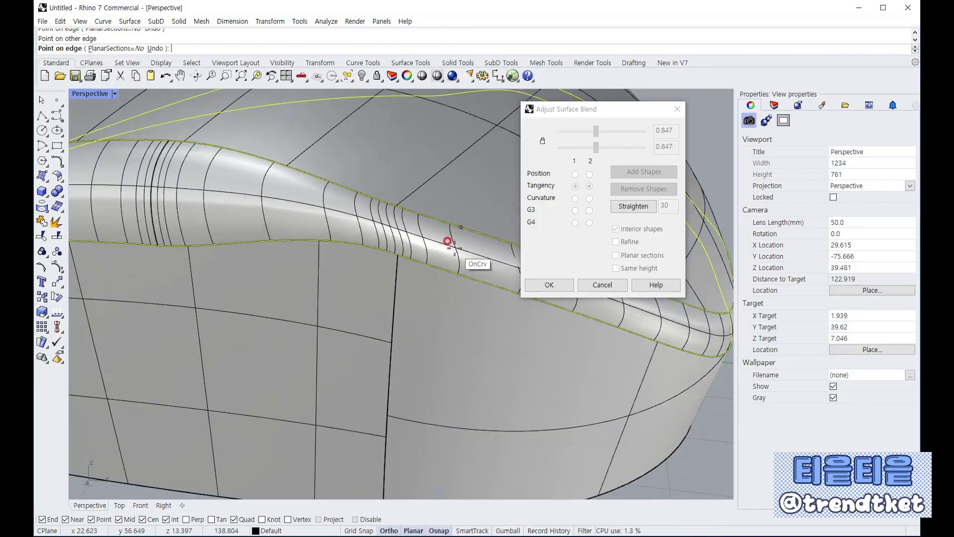
left_click(397, 254)
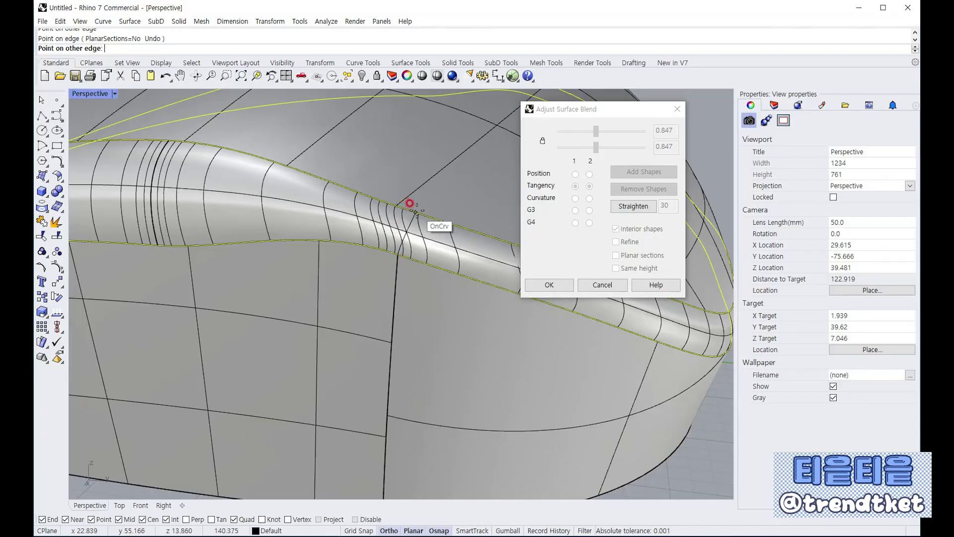
left_click(403, 204)
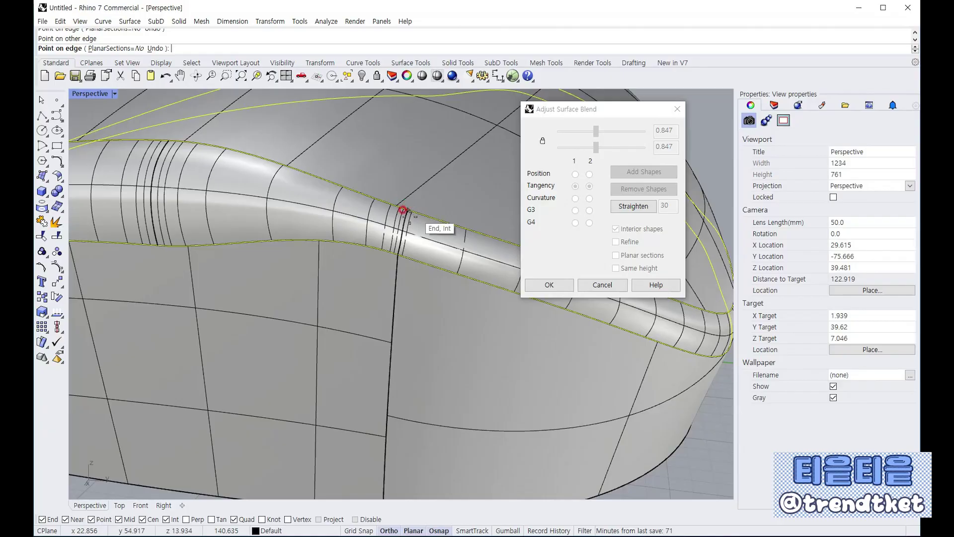
Add a shape across the blend from the midpoint of the rear corner wall's upper edge to the shell edge's midpoint.
scroll(266, 231, "down", 4)
scroll(387, 271, "up", 4)
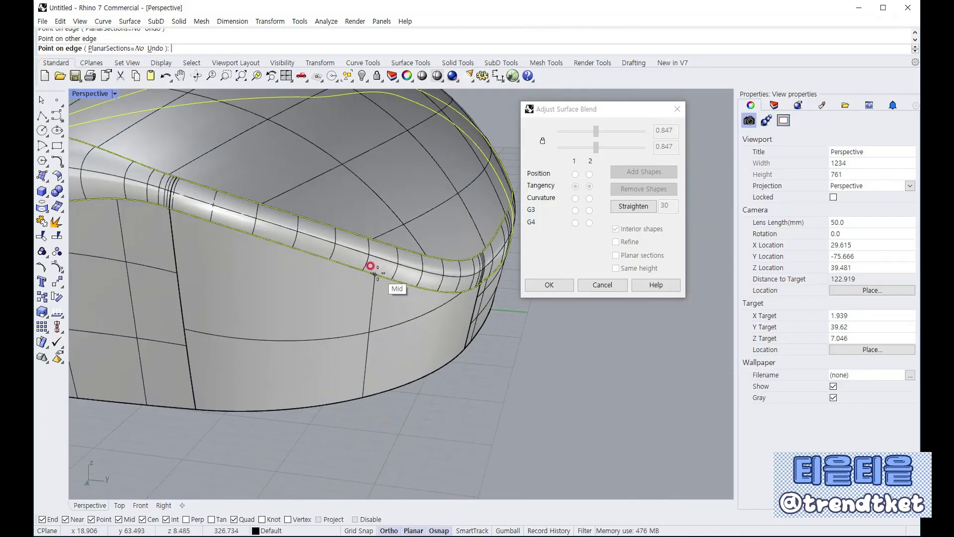
left_click(369, 268)
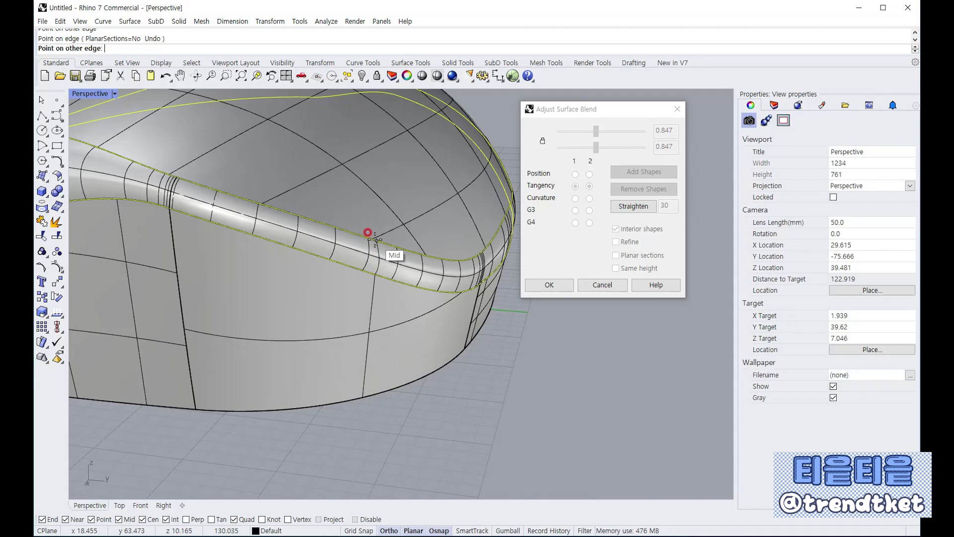
left_click(375, 240)
Add shapes across the blend at the seam between the rear corner and back wall and at the back wall's centre.
scroll(411, 285, "down", 2)
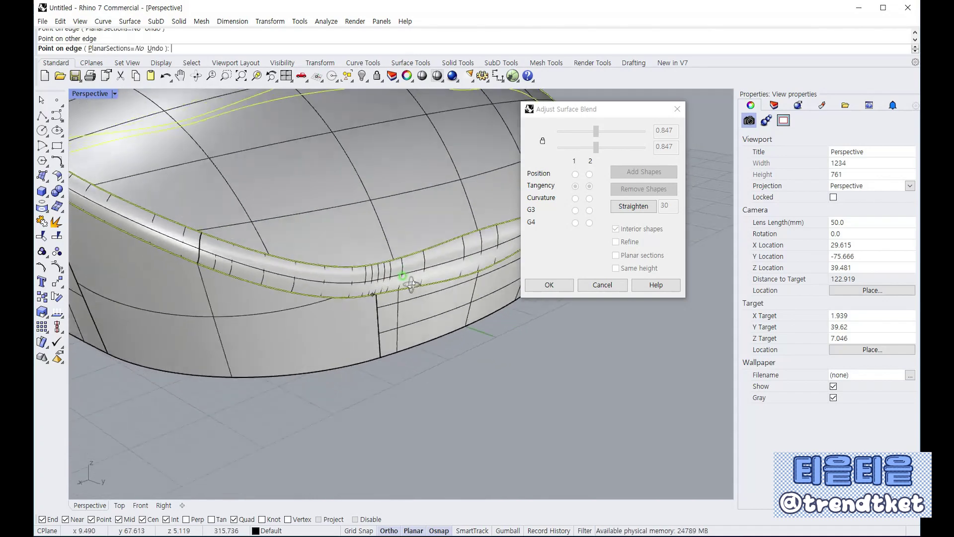
left_click(348, 279)
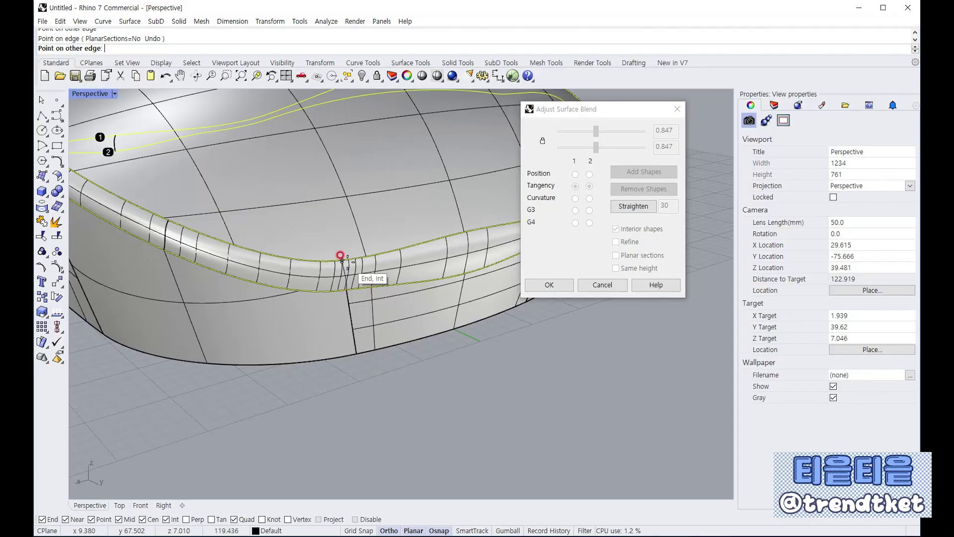
left_click(368, 277)
mouse_move(373, 273)
right_mouse_down()
mouse_move(399, 279)
mouse_move(365, 286)
right_mouse_up()
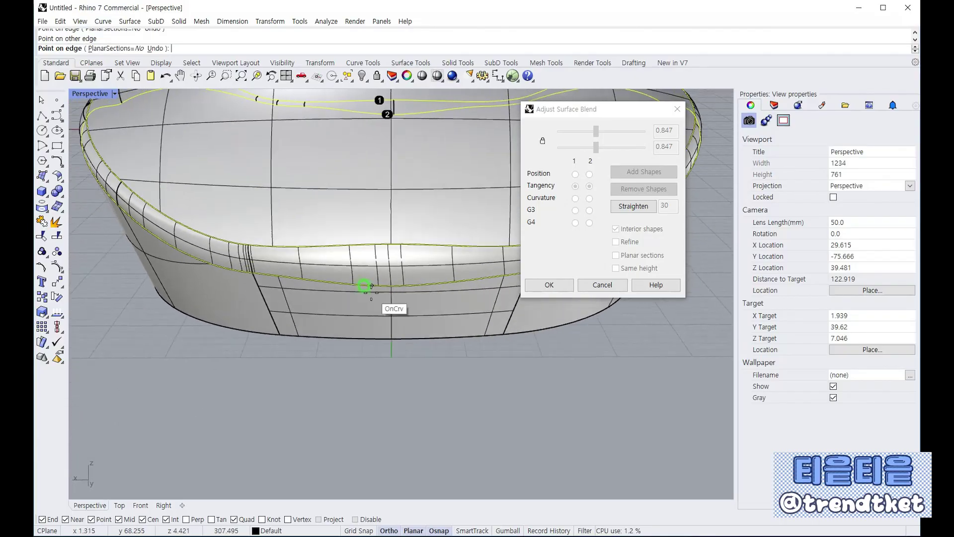
left_click(386, 273)
left_click(391, 244)
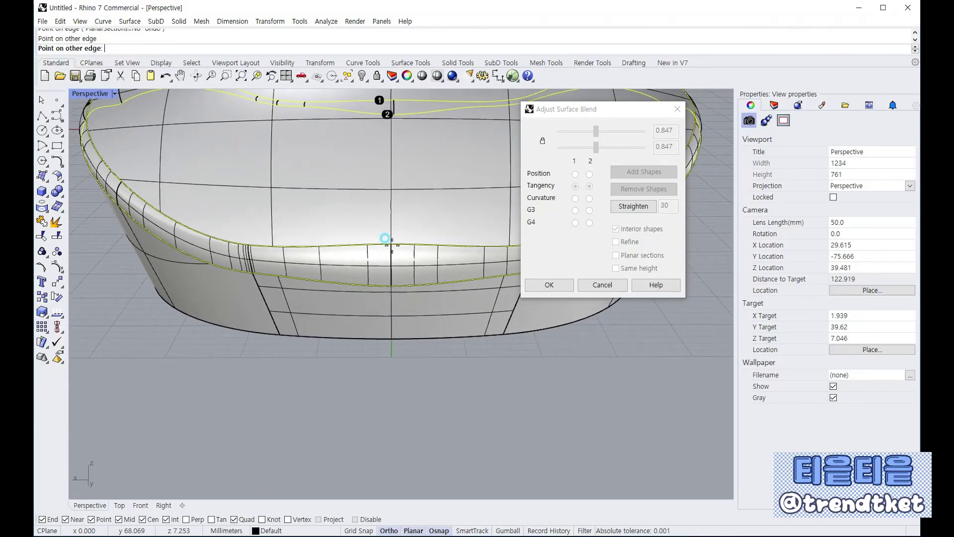
Add a shape across the blend at the seam on the opposite end of the back wall.
right_click_drag(417, 264, 412, 288)
left_click(435, 280)
left_click(437, 256)
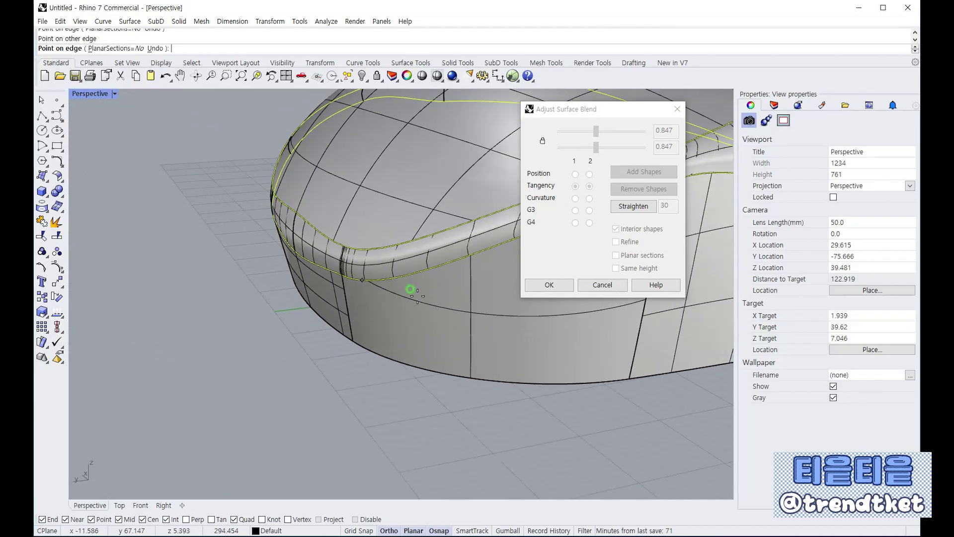
Add two shapes across the blend along the upper edge of the opposite rear corner wall.
left_click(391, 276)
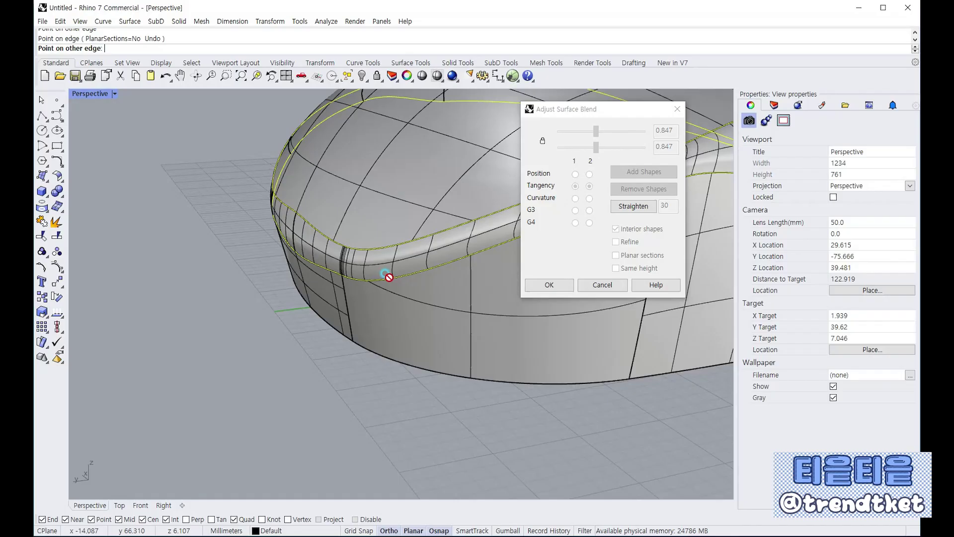
left_click(390, 247)
left_click(464, 251)
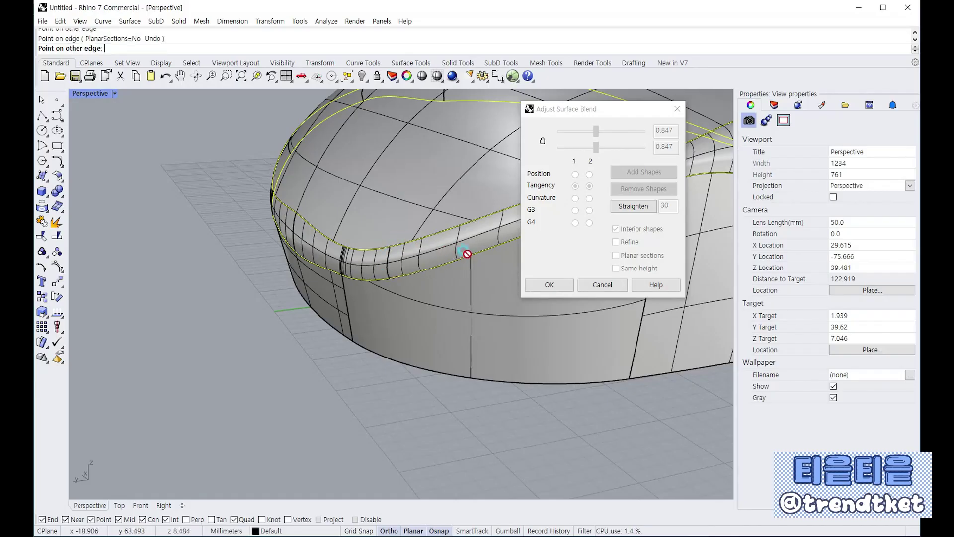
left_click(461, 224)
Add a shape across the blend near the highest part of the opposite long side wall.
scroll(437, 268, "down", 5)
right_click_drag(442, 266, 404, 265)
scroll(434, 243, "up", 5)
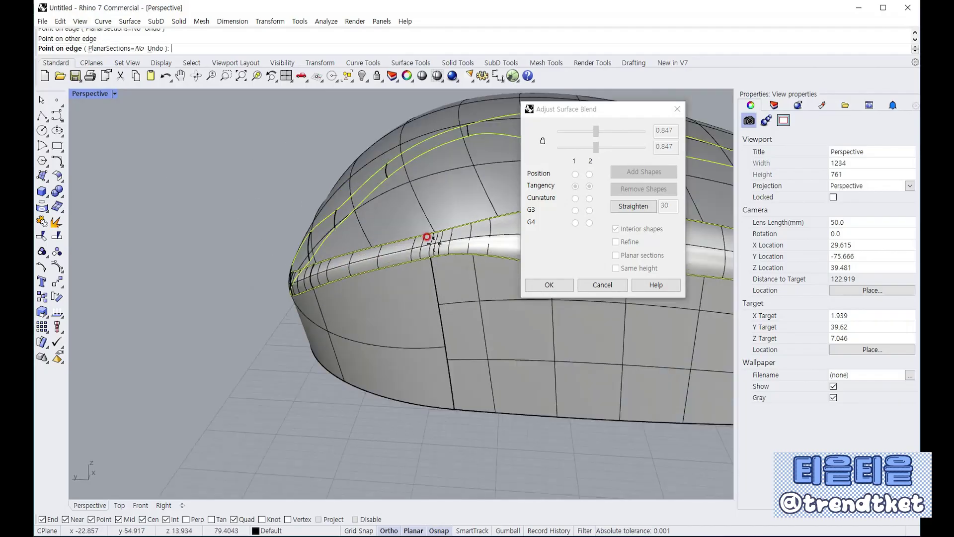
scroll(434, 238, "up", 2)
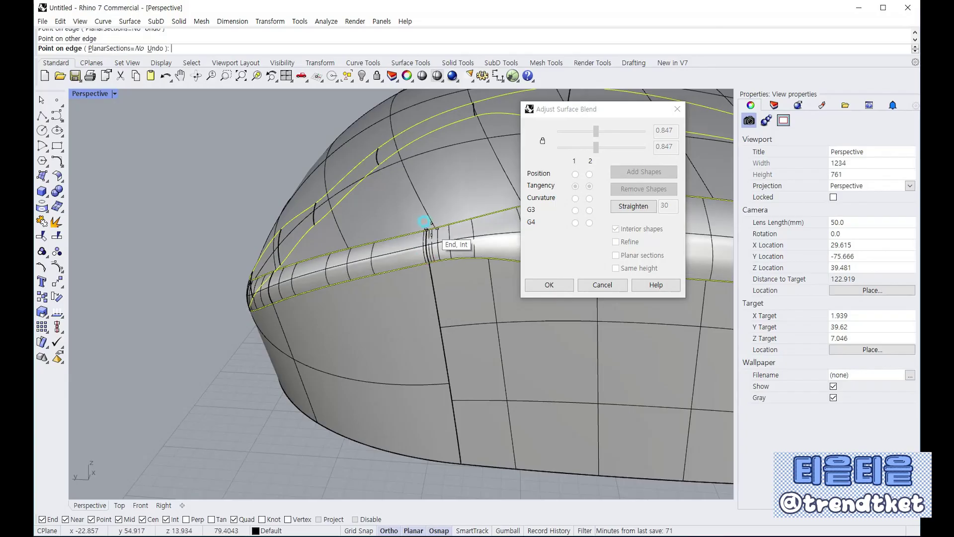
scroll(431, 228, "down", 3)
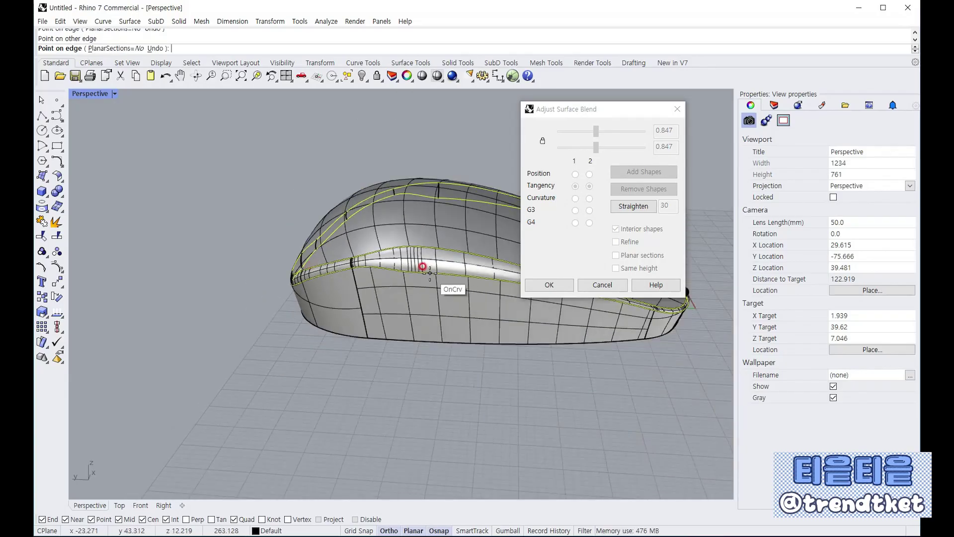
left_click(427, 269)
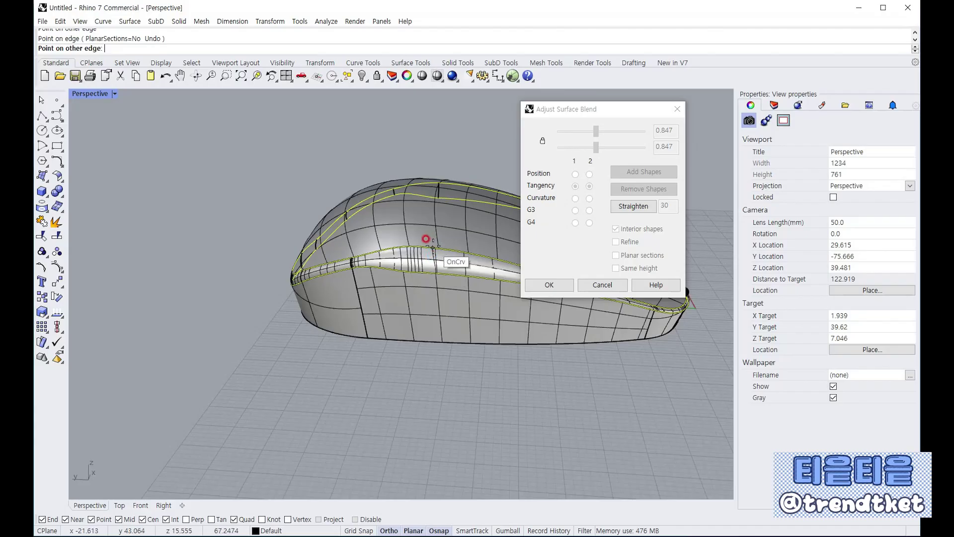
left_click(432, 247)
Add a shape across the blend at the seam between that side wall and the front corner wall.
scroll(435, 278, "down", 2)
scroll(485, 283, "up", 5)
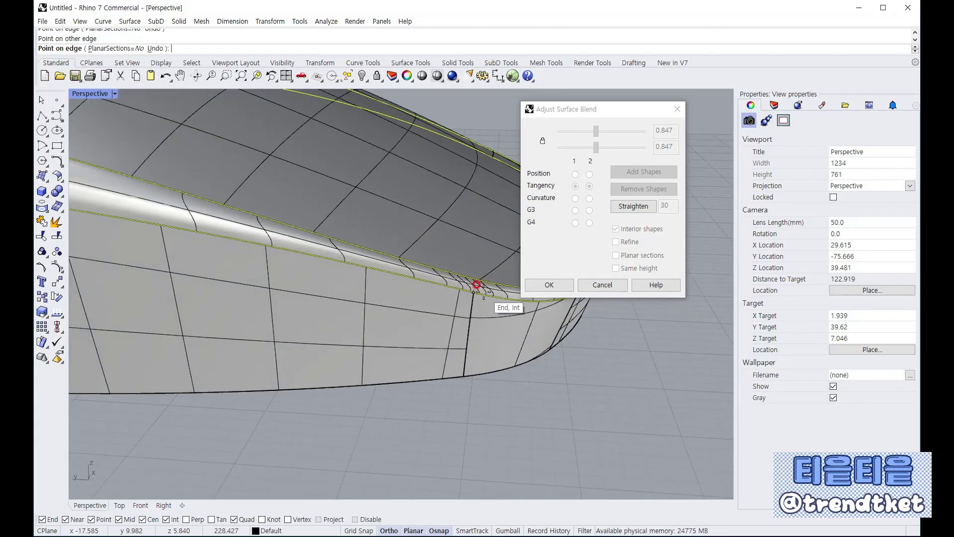
scroll(469, 286, "up", 2)
left_click(465, 285)
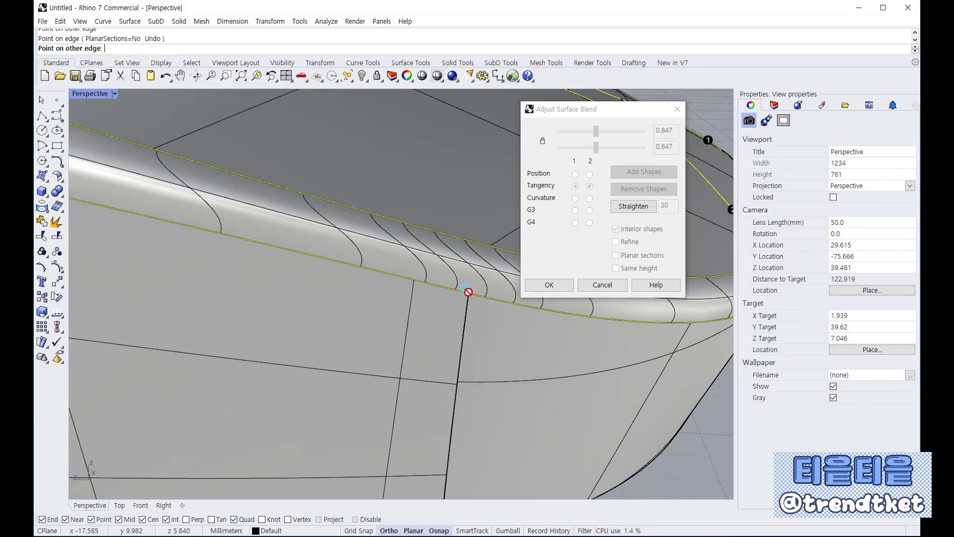
left_click(454, 232)
Add shapes across the blend midway along the front corner wall and at its seam with the front wall.
scroll(335, 284, "down", 5)
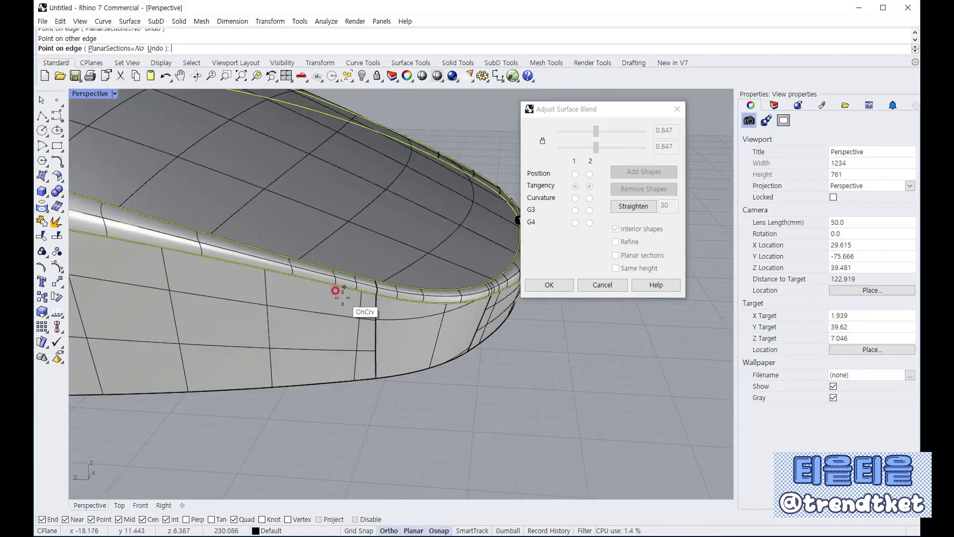
left_click(296, 297)
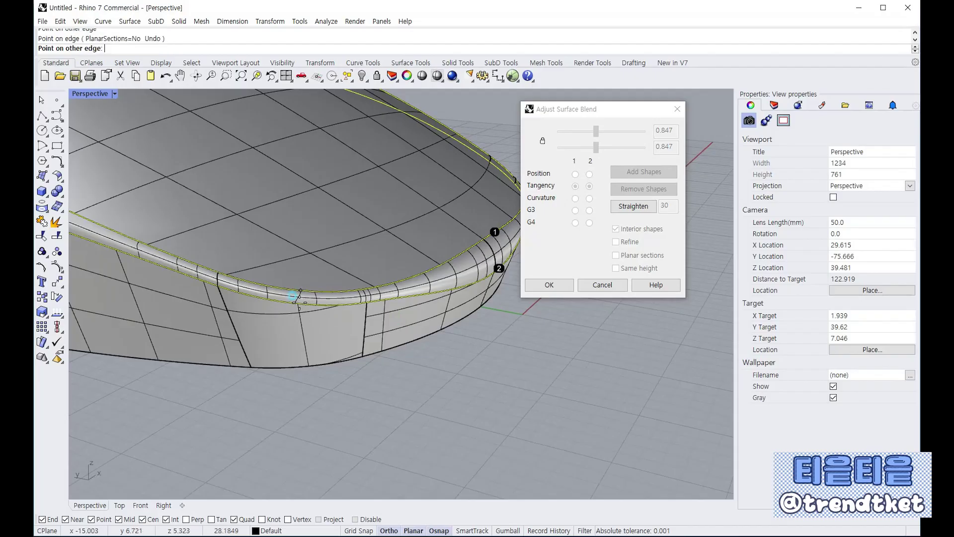
left_click(293, 291)
left_click(362, 293)
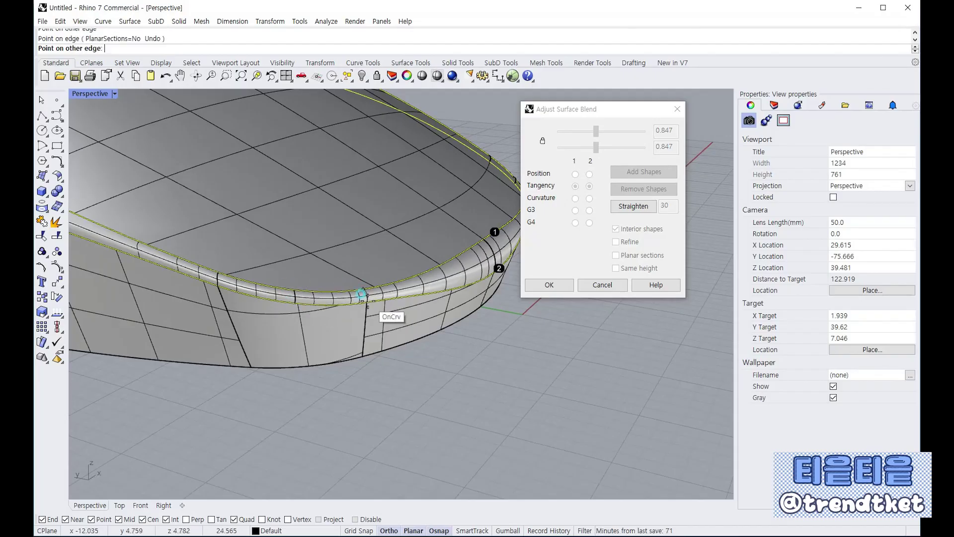
left_click(378, 300)
Check the sections around the front of the mouse and accept the surface blend.
scroll(414, 340, "down", 10)
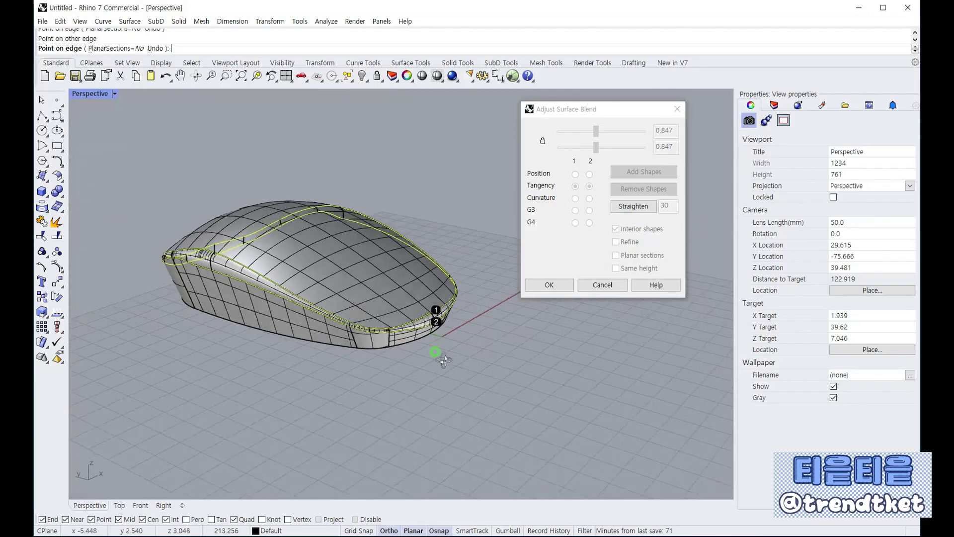
right_click_drag(441, 356, 280, 339)
scroll(415, 290, "up", 7)
scroll(414, 289, "up", 2)
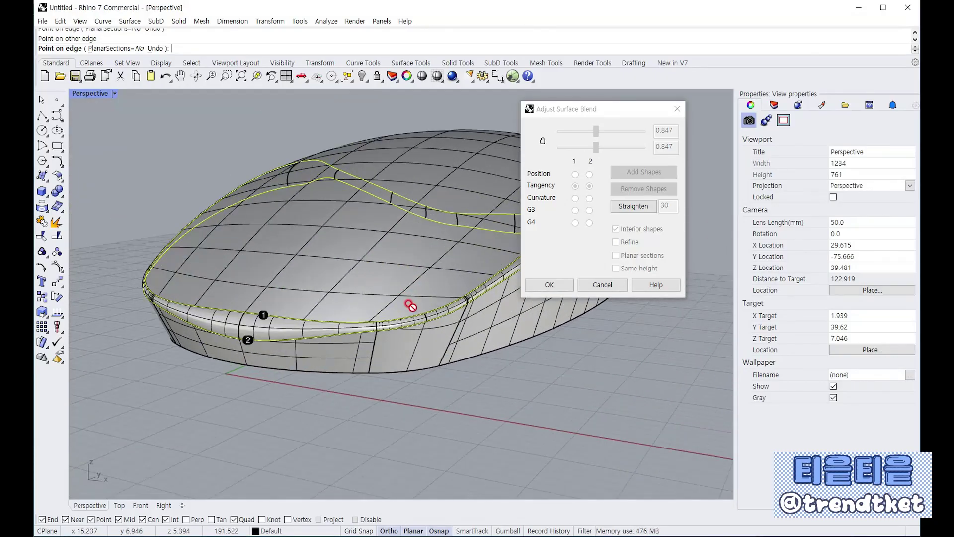
left_click(551, 286)
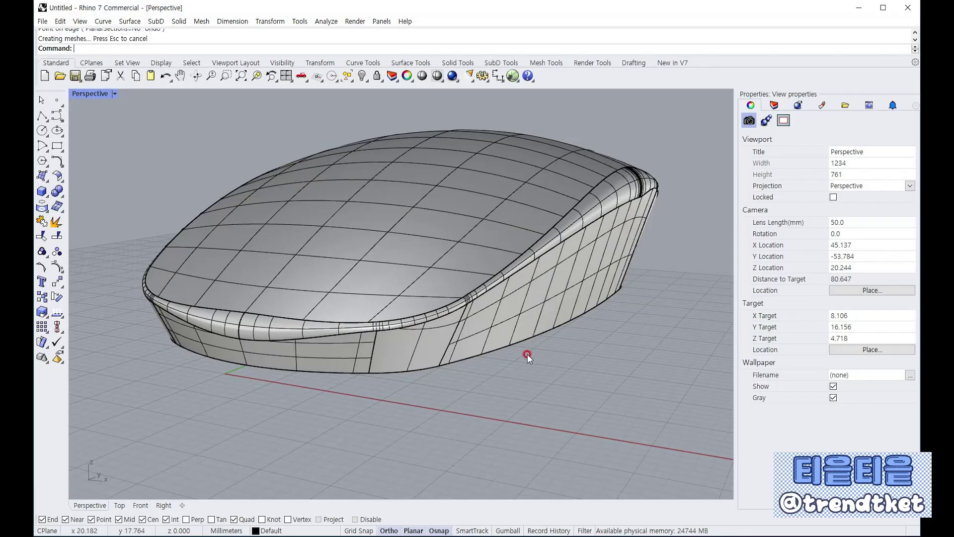
Examine the finished blend surface between the shell and side walls from several angles.
right_click_drag(527, 354, 461, 350)
scroll(244, 318, "down", 8)
scroll(580, 319, "up", 6)
right_click_drag(563, 348, 541, 342)
right_click_drag(300, 379, 288, 351)
left_click(278, 312)
left_click(416, 439)
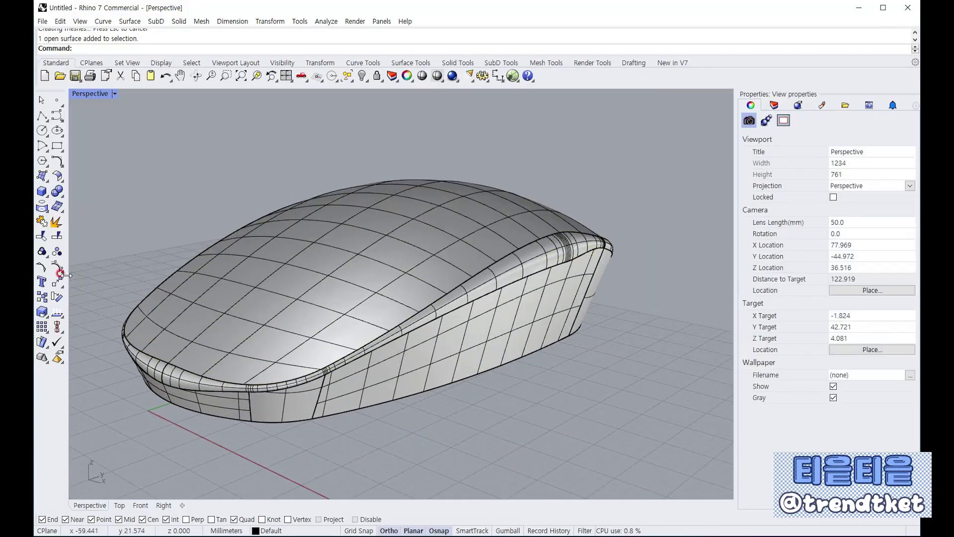
Join the top shell, blend surface and side-wall body into one polysurface and check its object type.
left_click(40, 223)
left_click(353, 283)
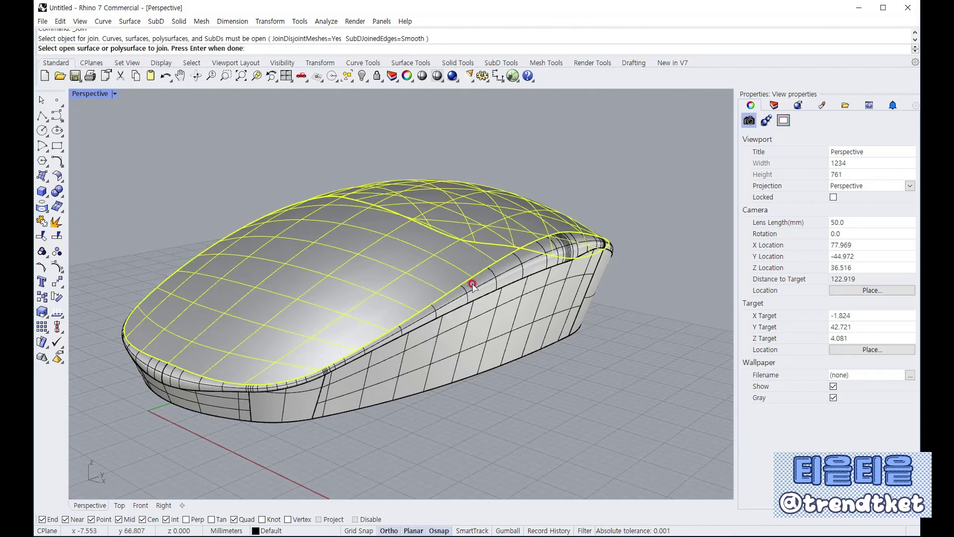
left_click(491, 280)
left_click(523, 313)
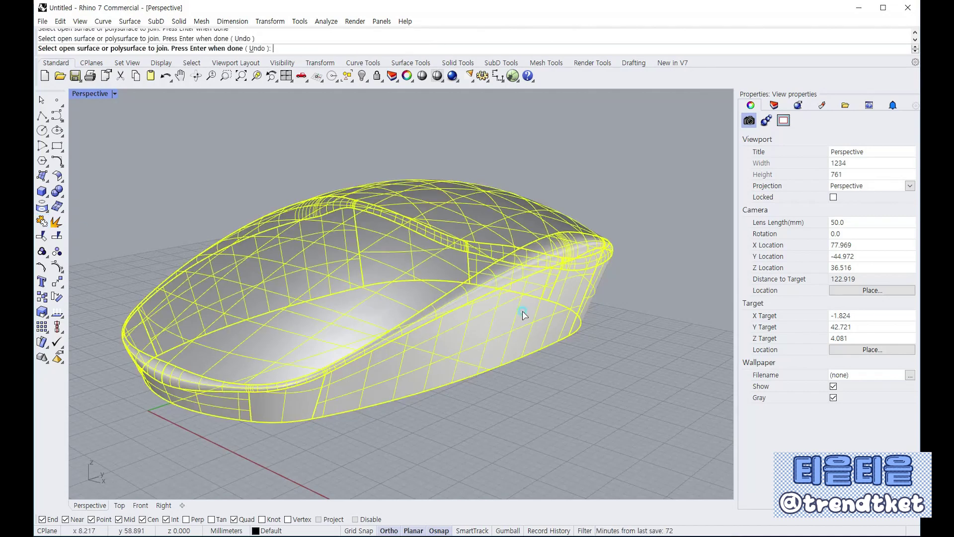
right_click(617, 338)
left_click(393, 266)
right_click_drag(490, 357, 358, 299)
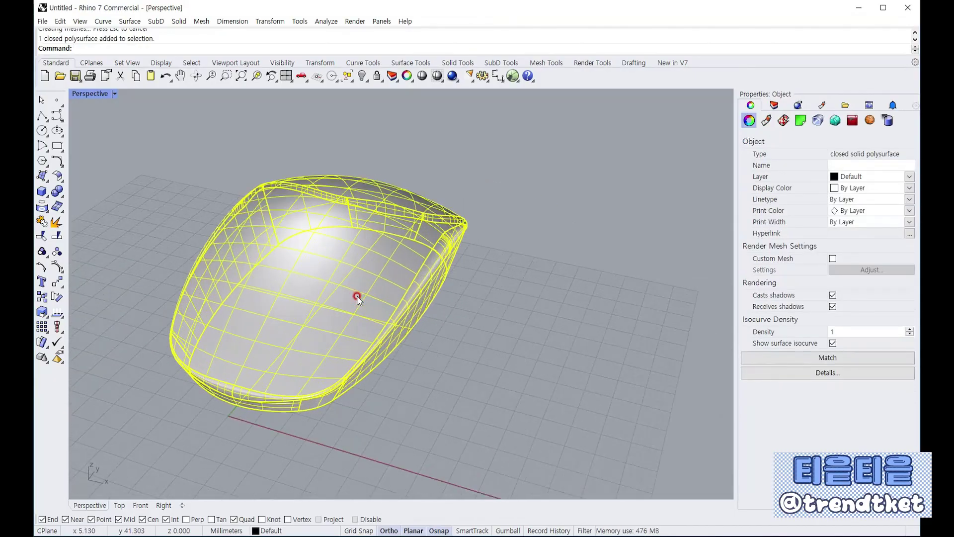
left_click(113, 217)
Copy the joined mouse body about 59 mm along the X axis, beside the original.
left_click(41, 296)
left_click(271, 275)
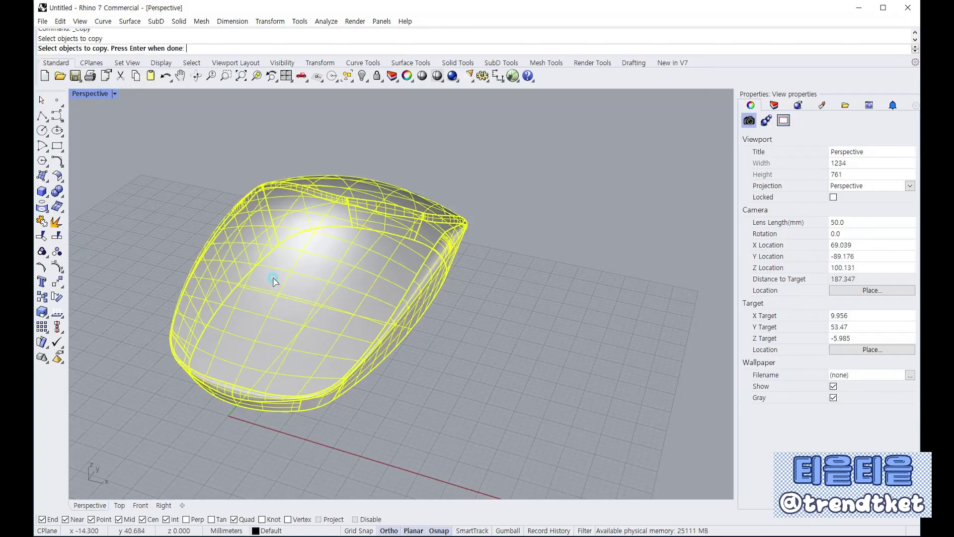
right_click(269, 271)
left_click(276, 278)
left_click(547, 342)
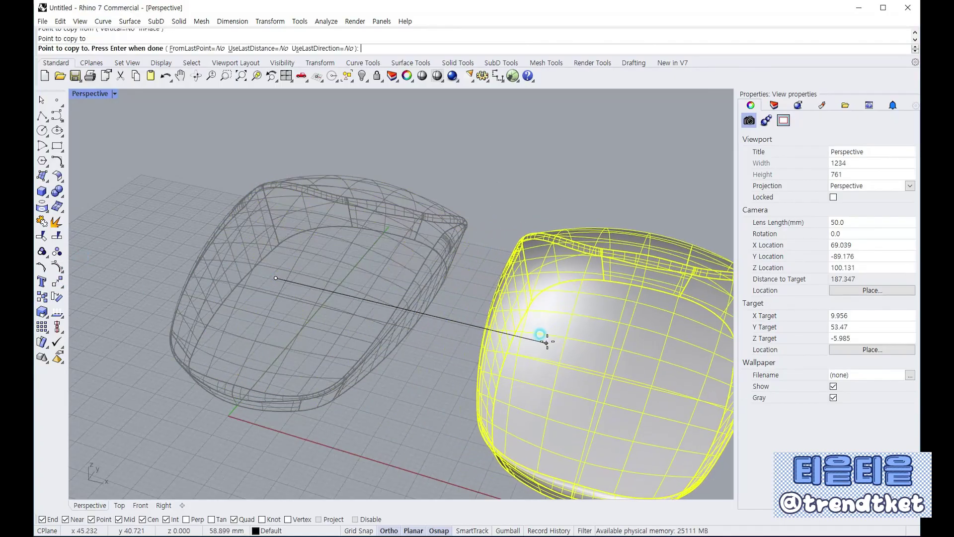
key("Return")
Explode the copied mouse body and delete its blend surface between the shell and walls.
scroll(278, 240, "down", 3)
scroll(381, 273, "up", 4)
left_click(378, 276)
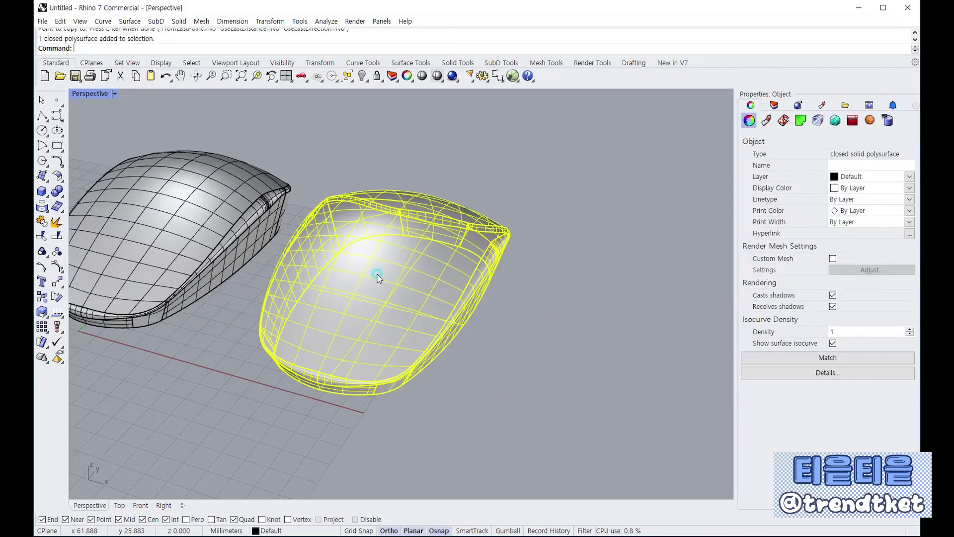
left_click(54, 224)
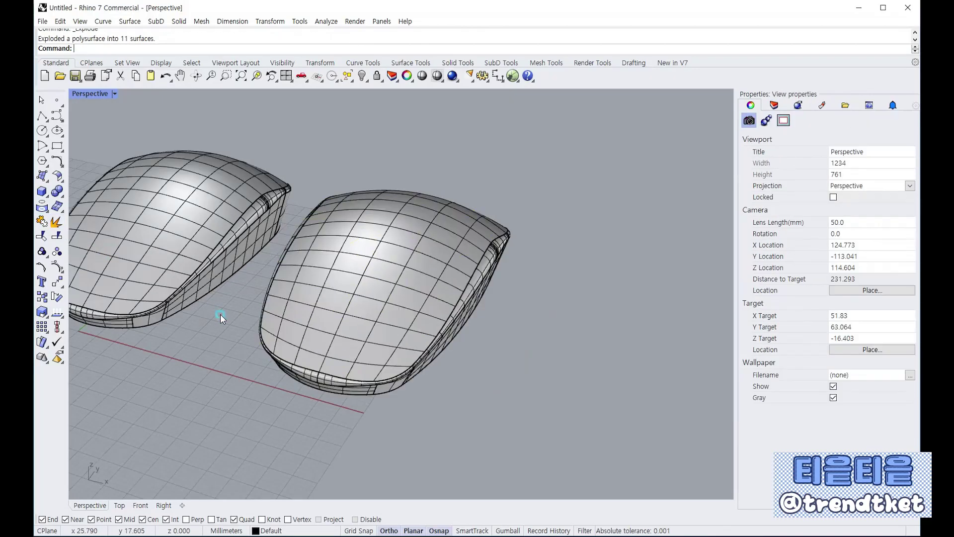
scroll(317, 377, "up", 3)
left_click(318, 377)
key("Delete")
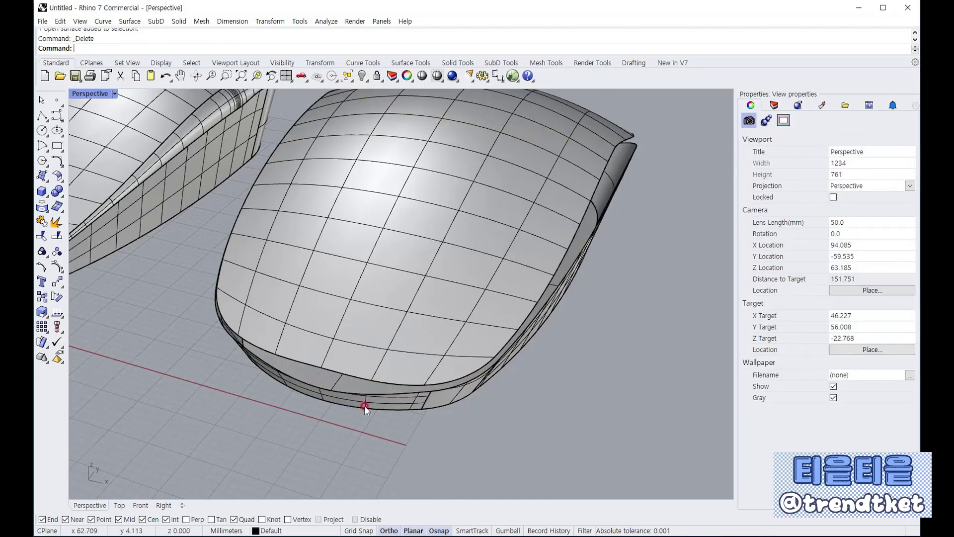
Join all remaining surfaces of the copied mouse wherever their edges meet.
scroll(365, 405, "down", 5)
scroll(438, 406, "down", 3)
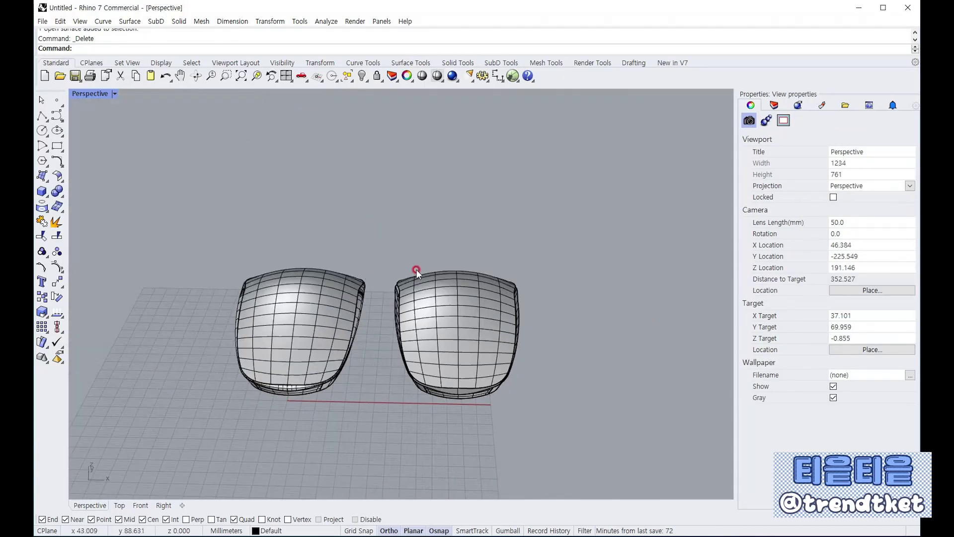
scroll(517, 380, "up", 4)
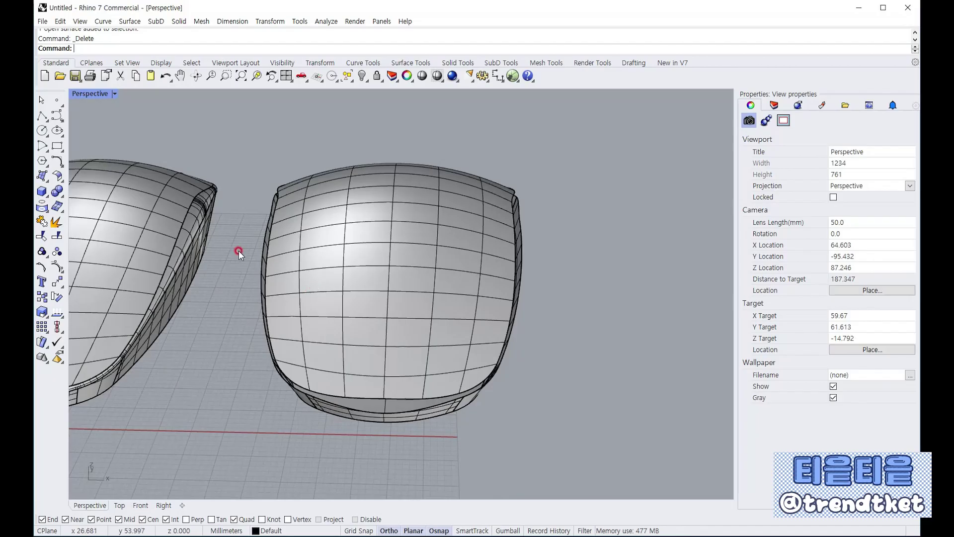
right_click_drag(238, 250, 324, 252)
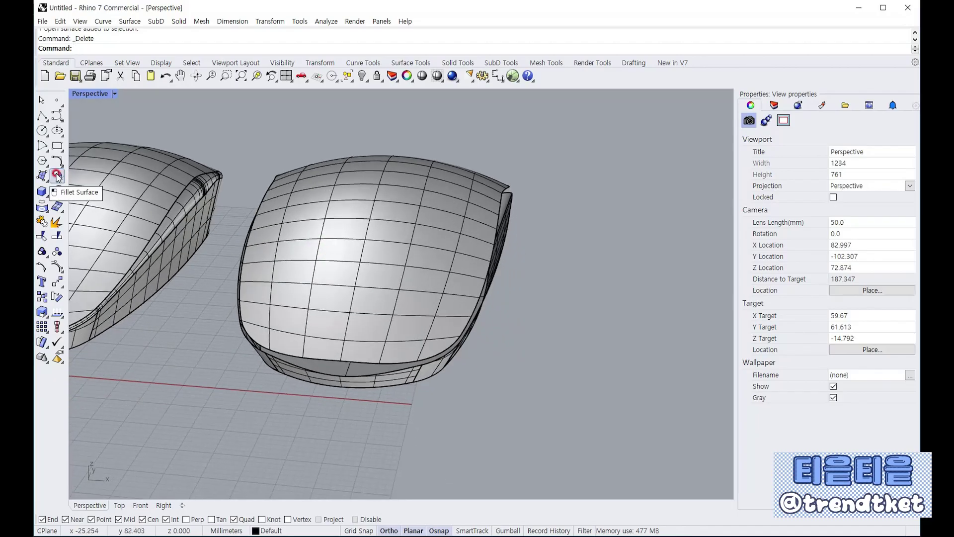
left_click_drag(241, 144, 553, 432)
left_click(41, 222)
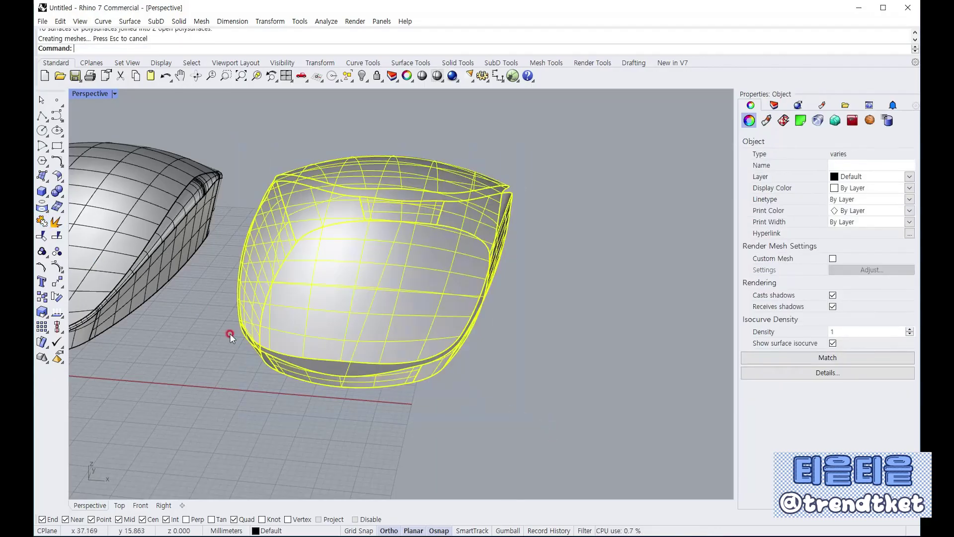
Start a surface blend on the copy from the top shell's edge to a chained second edge beginning at the front wall's upper edge.
left_click(57, 178)
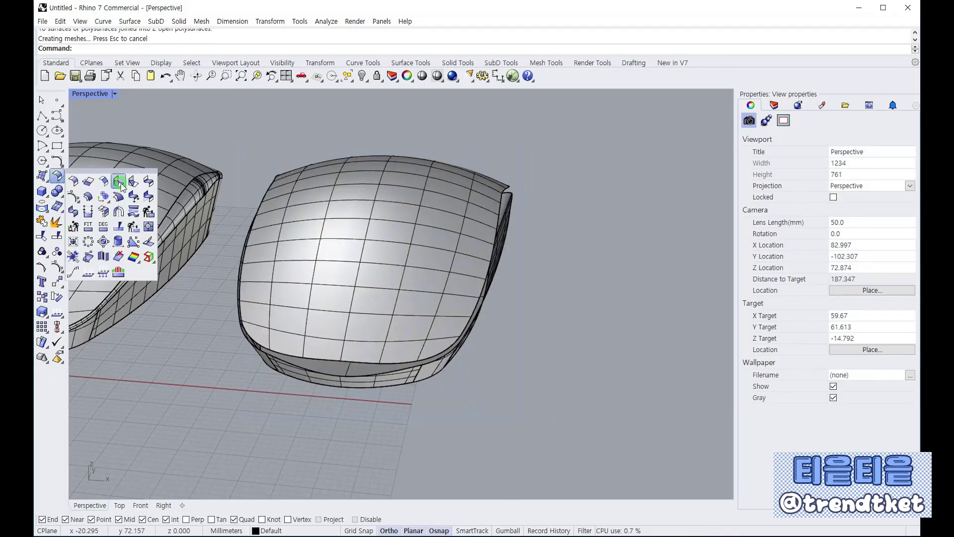
left_click(148, 182)
scroll(333, 343, "up", 5)
left_click(381, 400)
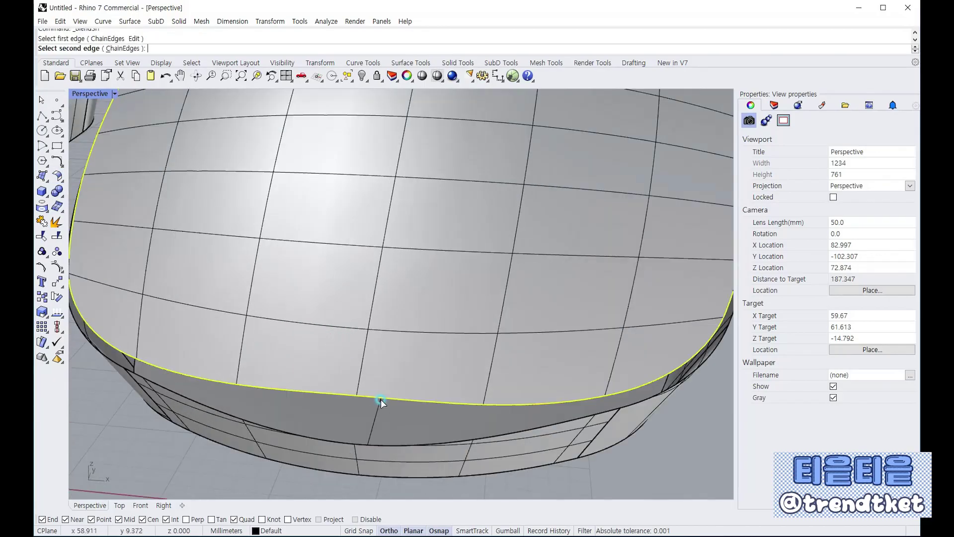
scroll(381, 399, "down", 5)
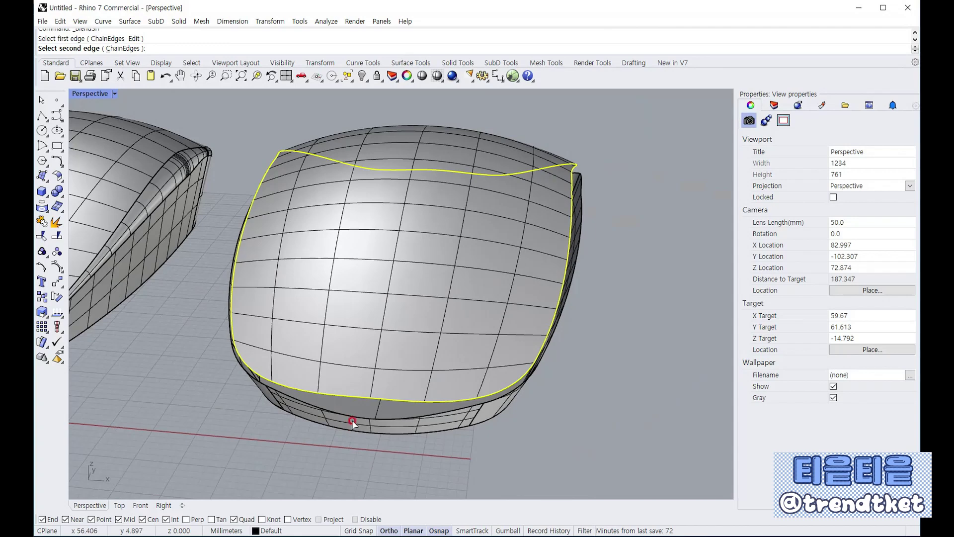
left_click(125, 48)
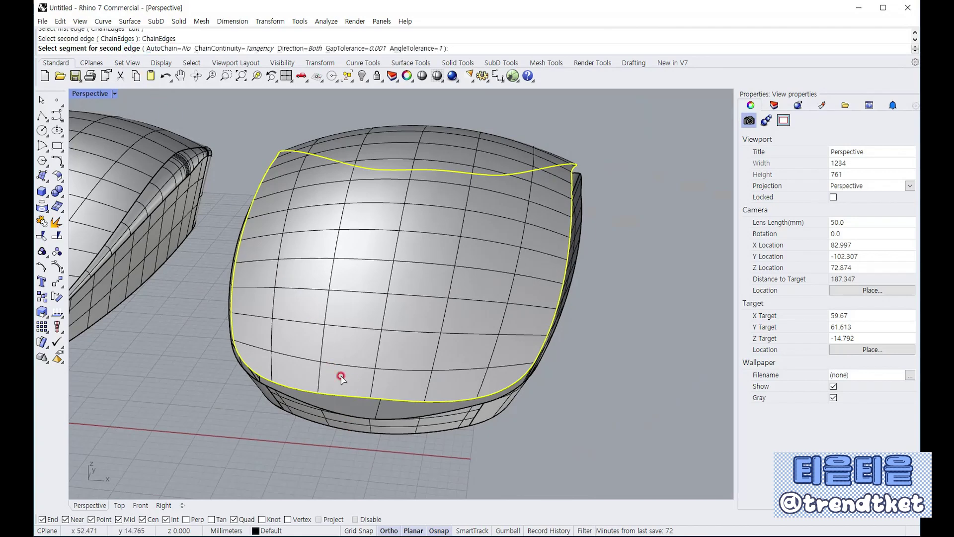
scroll(348, 393, "up", 5)
left_click(398, 431)
Extend the second edge chain along the upper edges of the front corner and the adjoining side wall toward the rear.
scroll(398, 430, "down", 5)
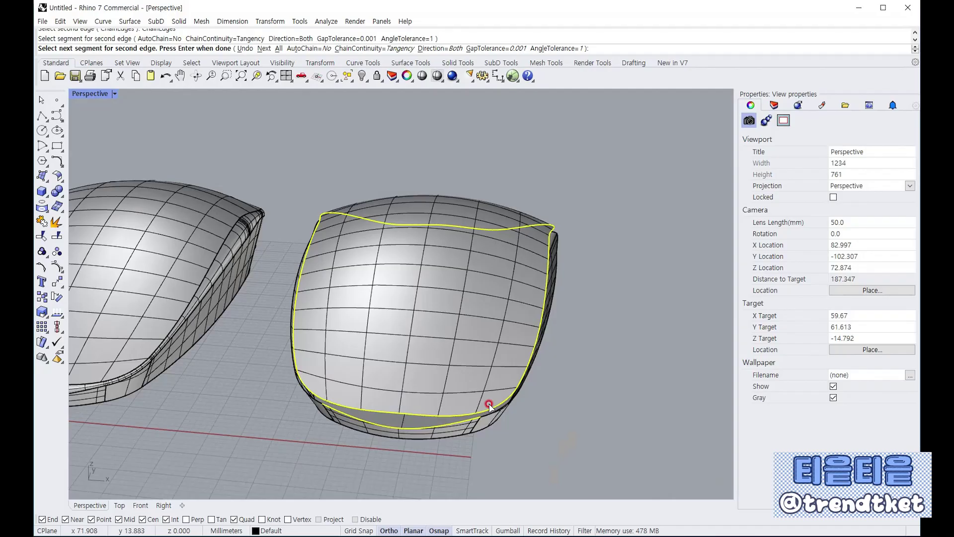
scroll(489, 405, "up", 6)
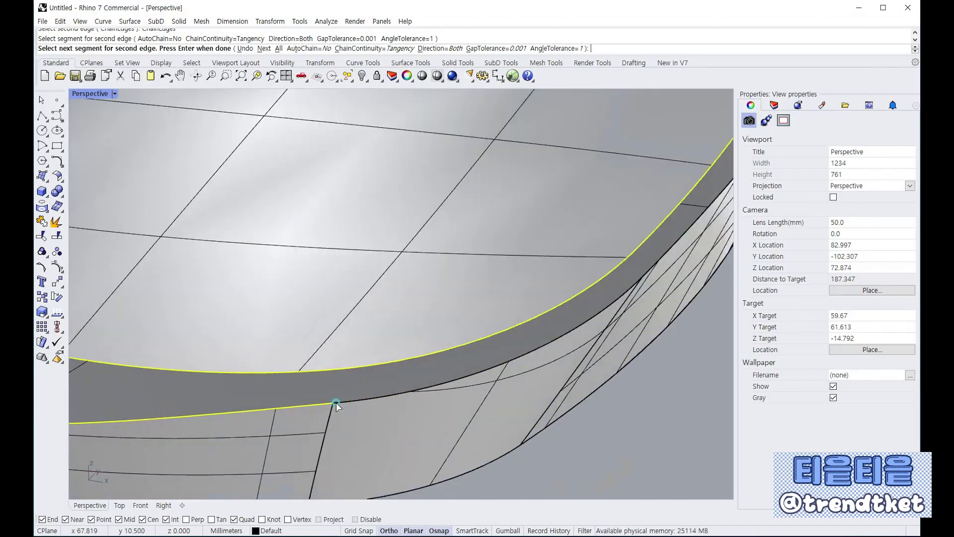
left_click(429, 400)
left_click(392, 433)
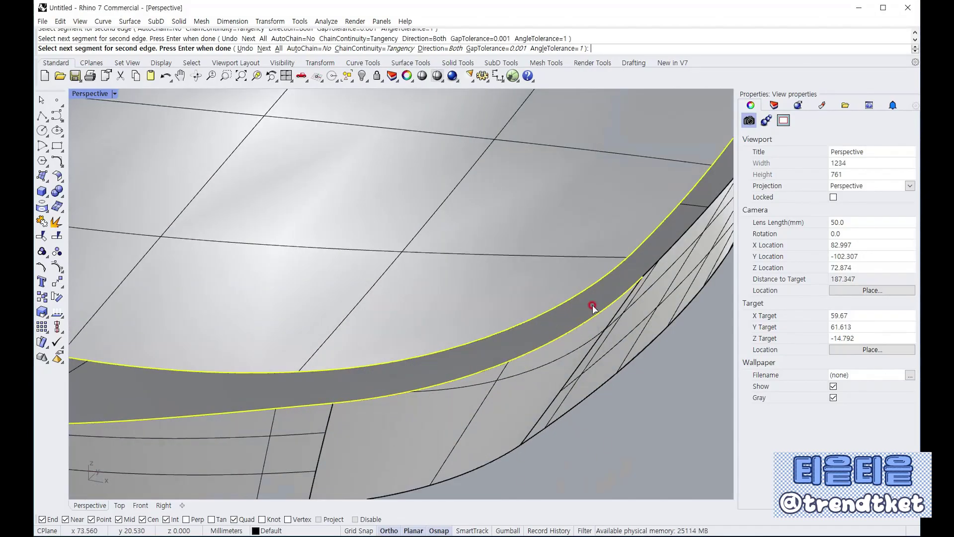
scroll(594, 298, "up", 5)
scroll(359, 334, "down", 5)
scroll(388, 345, "up", 8)
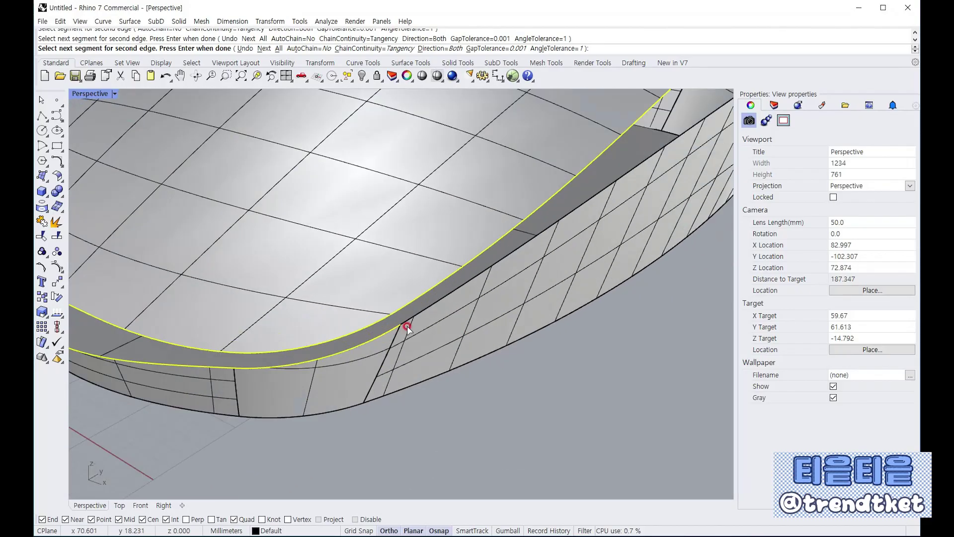
left_click(401, 321)
scroll(401, 323, "down", 8)
right_click_drag(557, 293, 373, 294)
scroll(348, 307, "up", 8)
scroll(348, 307, "down", 8)
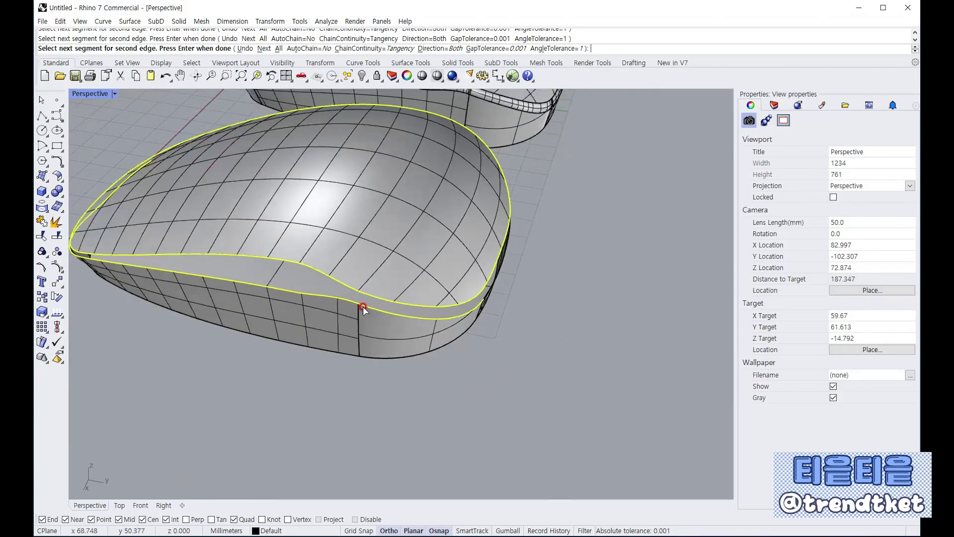
Continue the second edge chain around the rear wall and far rear corner onto the opposite side wall's upper edge.
scroll(348, 308, "up", 6)
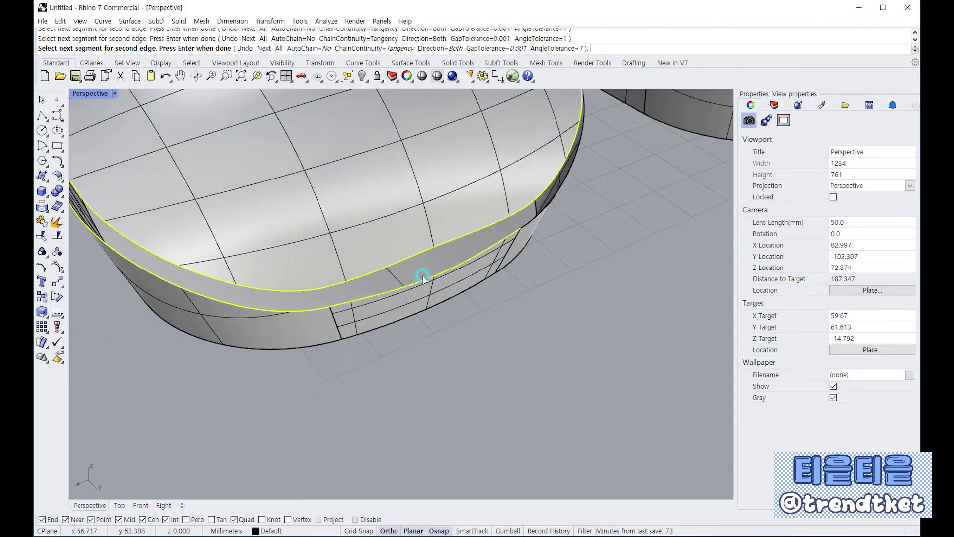
scroll(423, 276, "down", 4)
right_click_drag(424, 277, 330, 278)
scroll(319, 254, "up", 8)
left_click(319, 252)
scroll(318, 253, "down", 10)
right_click_drag(511, 277, 278, 269)
scroll(398, 256, "up", 8)
left_click(393, 265)
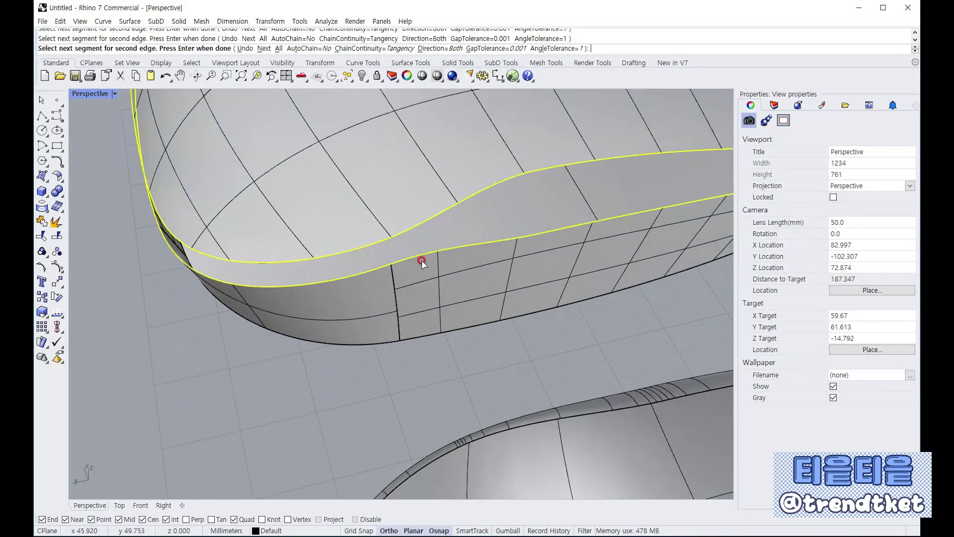
Close the second edge chain with the remaining front corner edge and accept the seam points at the front centre.
scroll(421, 261, "down", 8)
right_click_drag(422, 260, 456, 313)
scroll(485, 312, "up", 8)
scroll(482, 309, "up", 2)
left_click(487, 313)
scroll(488, 314, "down", 8)
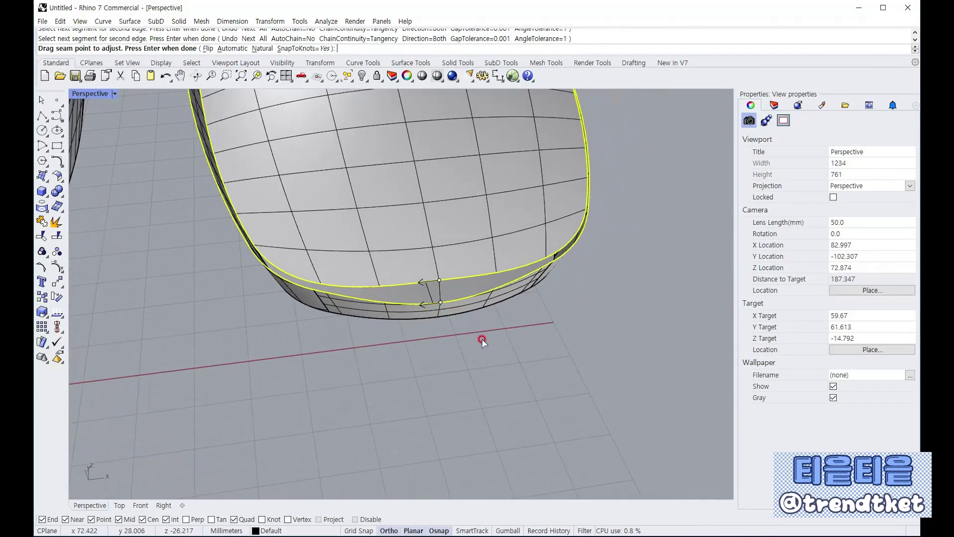
scroll(482, 341, "down", 8)
right_click_drag(486, 366, 466, 320)
scroll(490, 341, "up", 8)
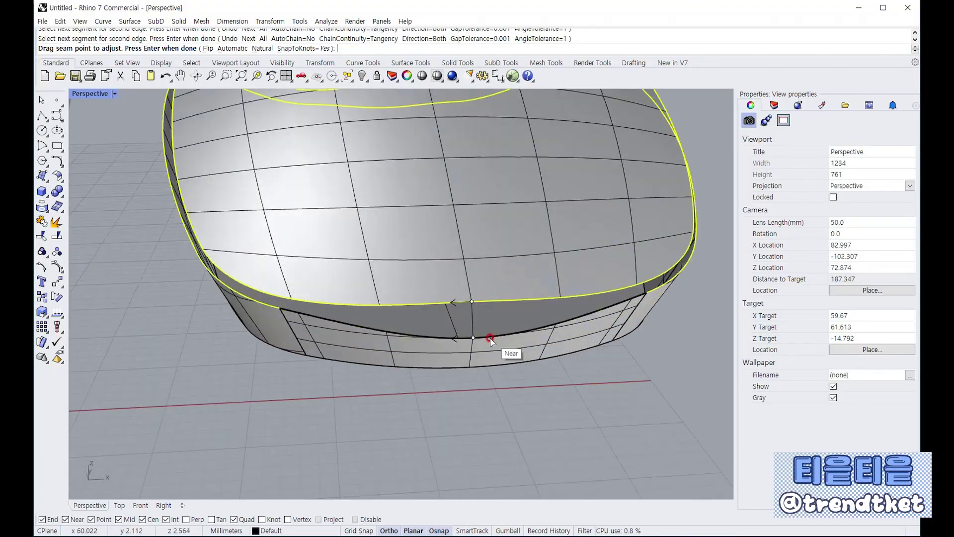
scroll(499, 389, "down", 3)
key("Return")
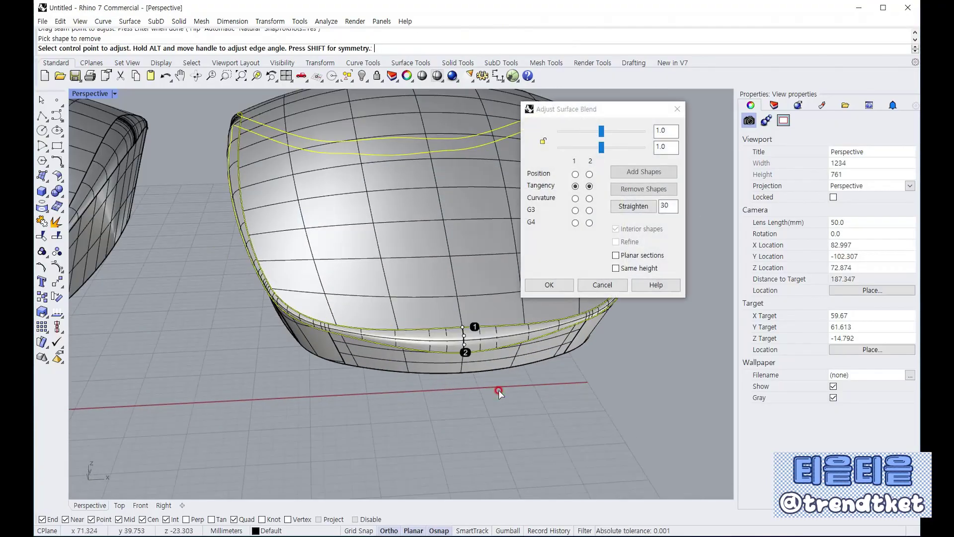
Examine the tangency blend preview around the front, sides and corners of the copied mouse.
right_click_drag(550, 373, 475, 283)
scroll(475, 283, "up", 1)
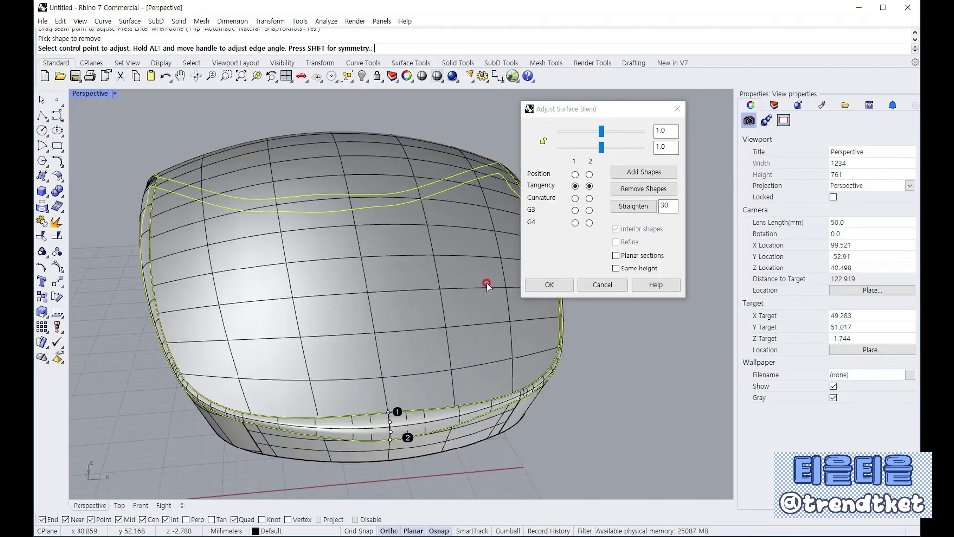
right_click_drag(487, 286, 567, 229)
scroll(449, 277, "down", 7)
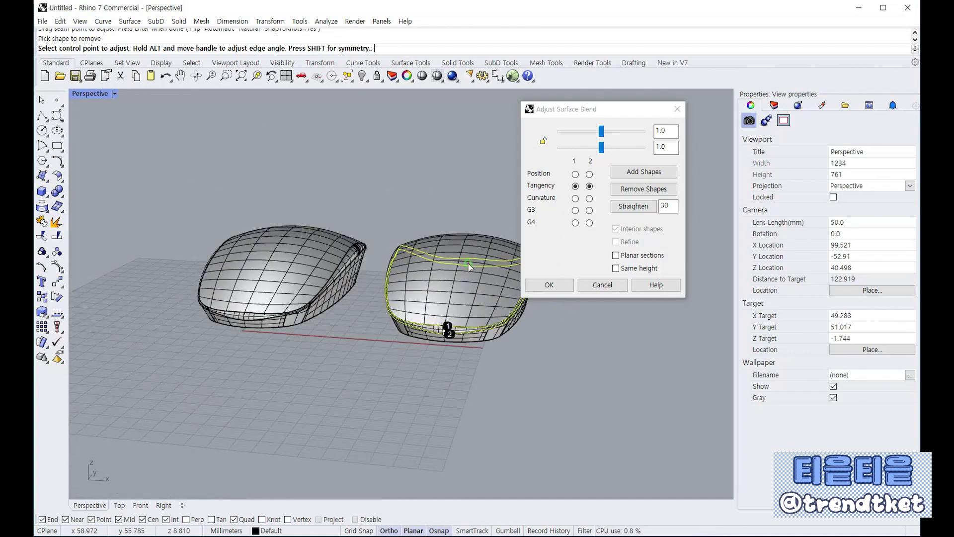
scroll(445, 300, "up", 5)
scroll(383, 292, "down", 4)
scroll(394, 299, "up", 4)
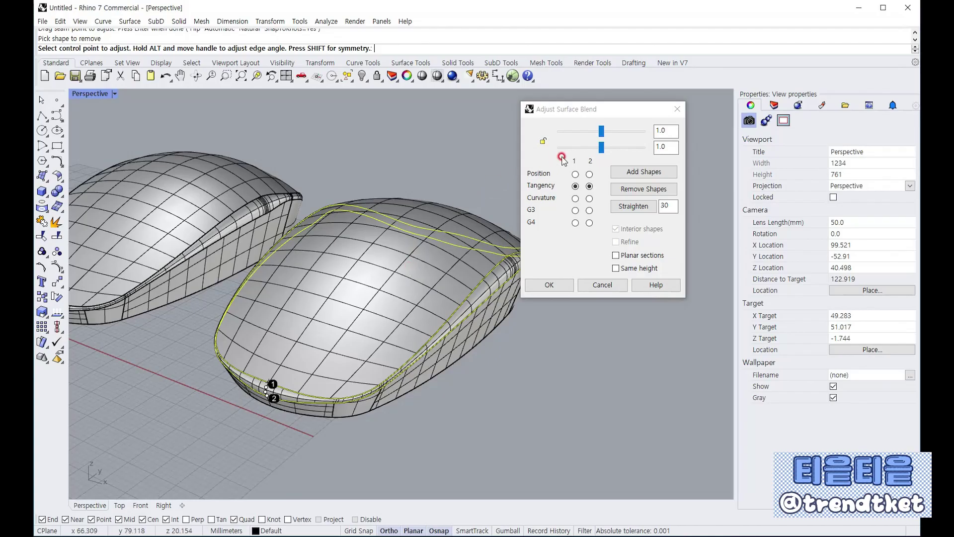
scroll(267, 403, "up", 4)
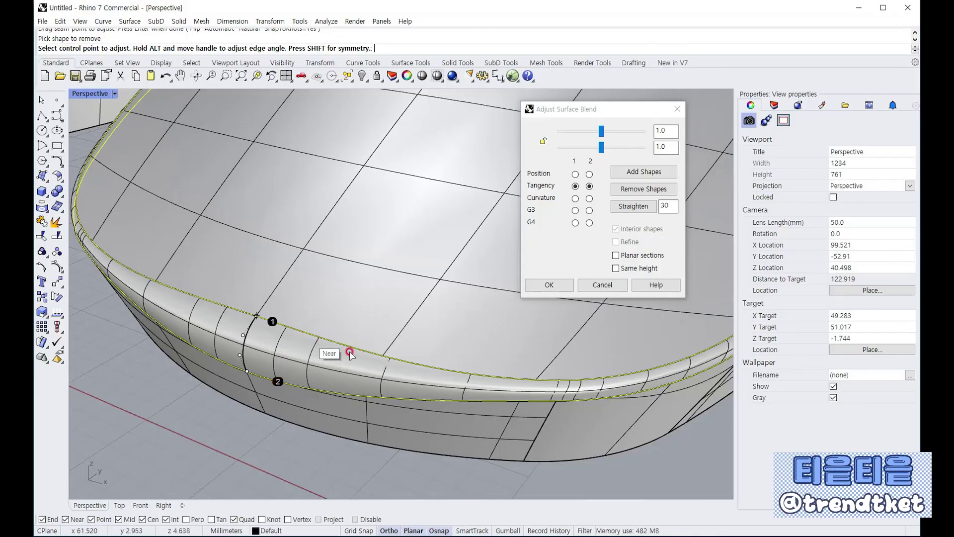
scroll(350, 353, "down", 4)
scroll(311, 316, "up", 7)
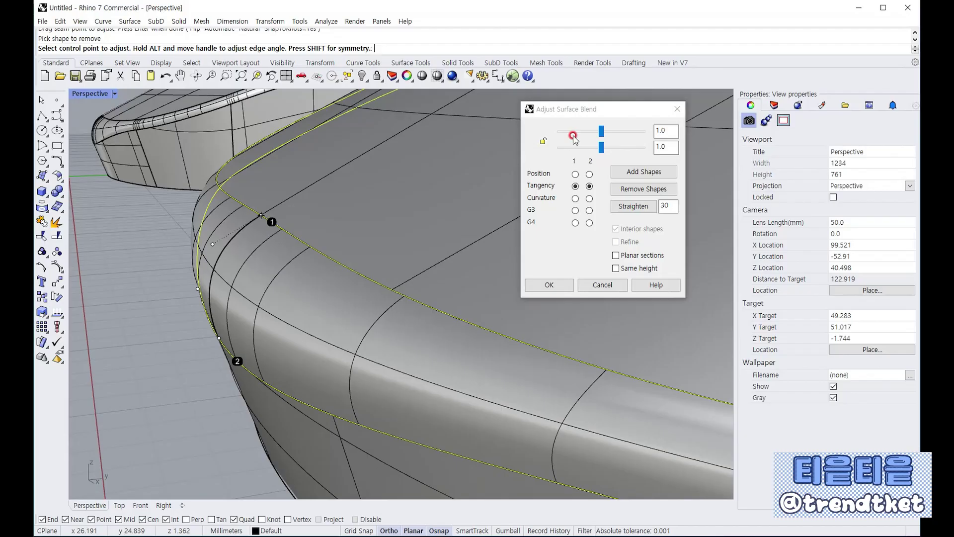
Link the two blend bulge values and lower both to 0.25.
left_click(543, 142)
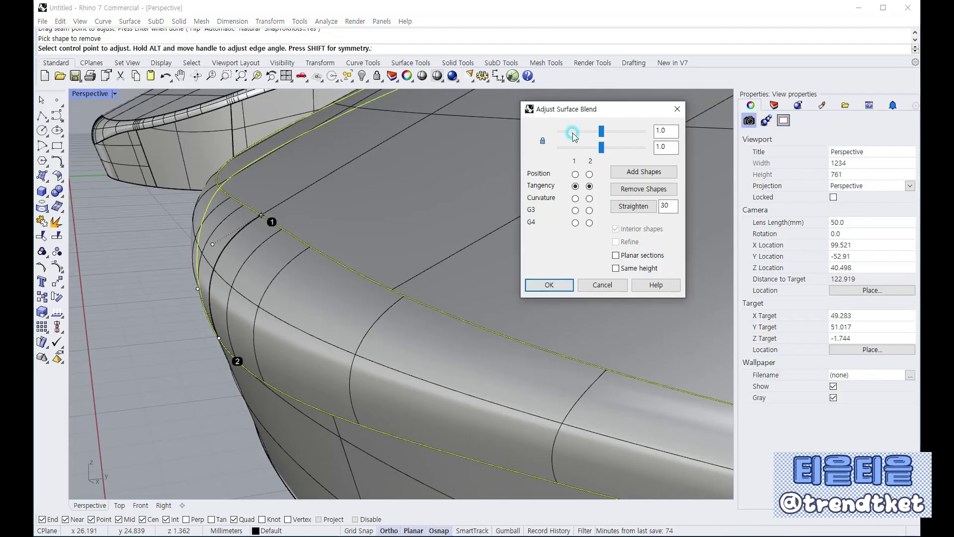
left_click_drag(602, 134, 557, 143)
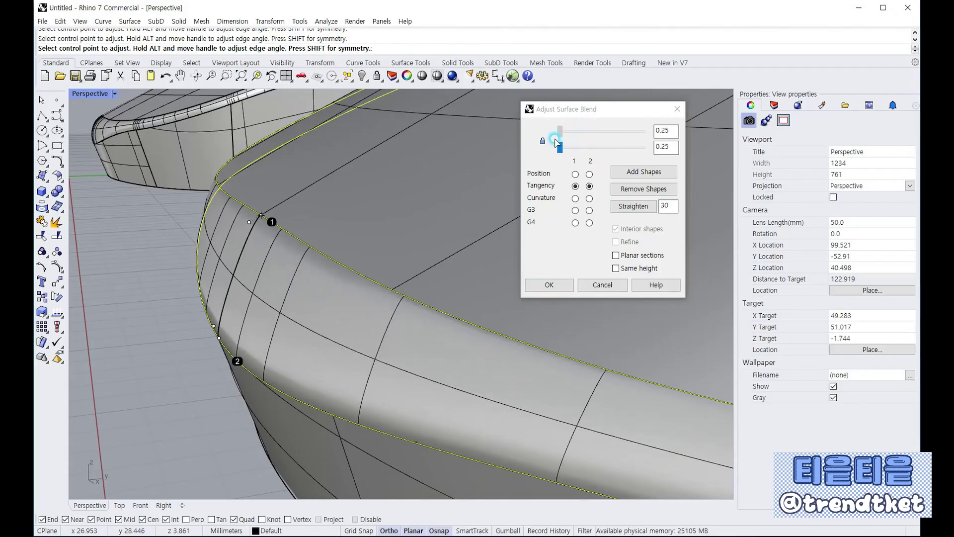
scroll(289, 286, "down", 15)
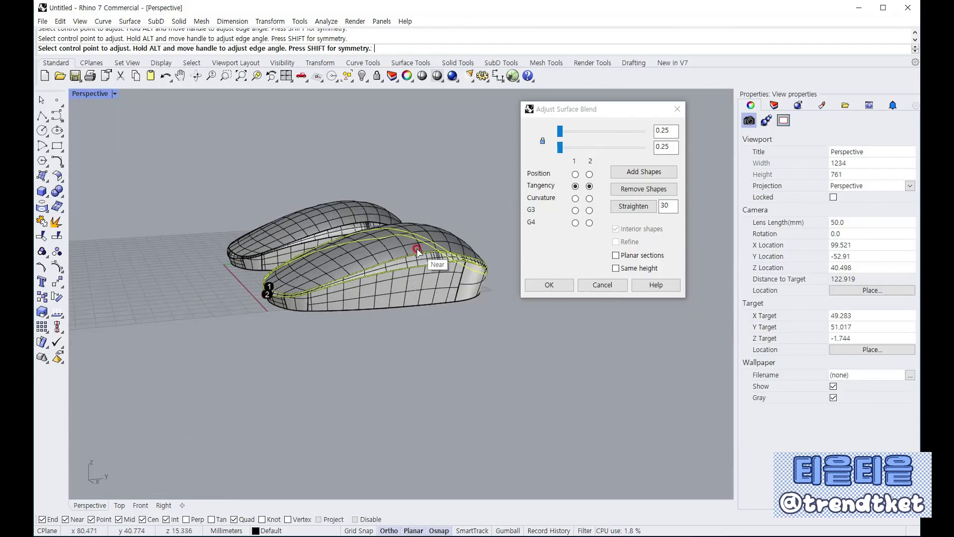
scroll(439, 262, "up", 10)
scroll(443, 263, "down", 8)
scroll(238, 263, "up", 8)
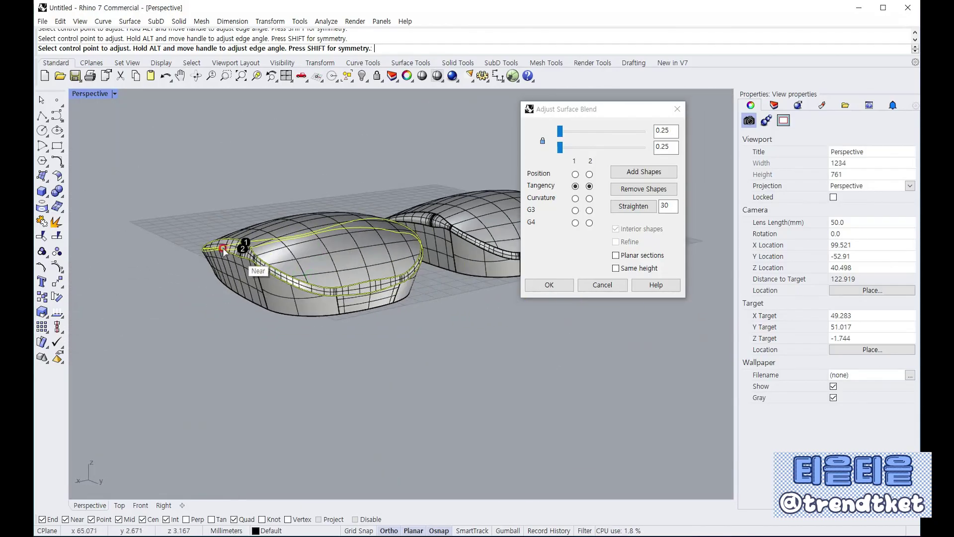
Raise both linked bulge values to 0.339 and create the surface blend with tangency on both edges.
mouse_move(247, 257)
right_mouse_down()
mouse_move(303, 273)
mouse_move(245, 254)
right_mouse_up()
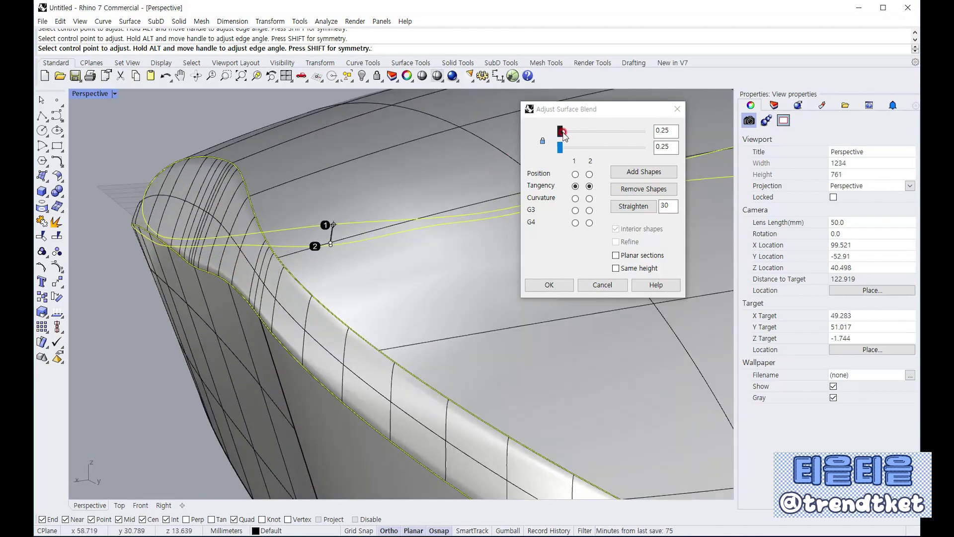
left_click_drag(563, 135, 571, 136)
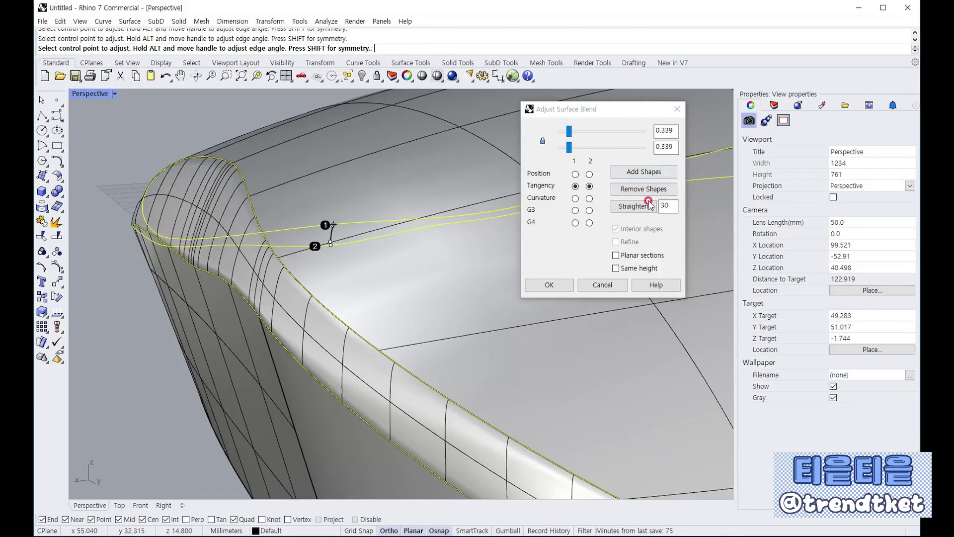
left_click(550, 286)
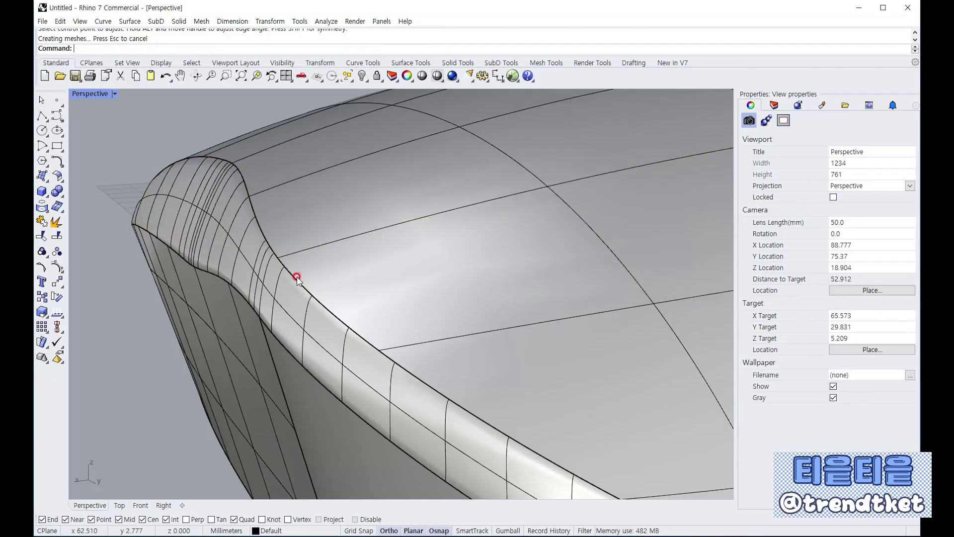
Examine the new shell-to-wall blend on the copy, comparing its front and corner transitions with the original mouse.
scroll(238, 254, "down", 8)
right_click_drag(238, 255, 390, 260)
scroll(264, 343, "up", 3)
scroll(264, 343, "up", 2)
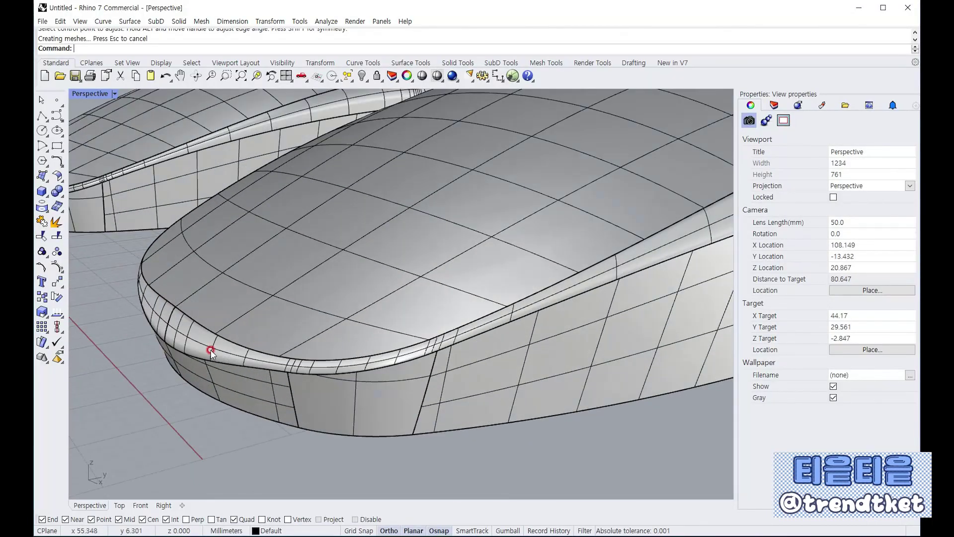
scroll(276, 350, "down", 8)
scroll(204, 335, "up", 6)
right_click_drag(244, 343, 247, 341)
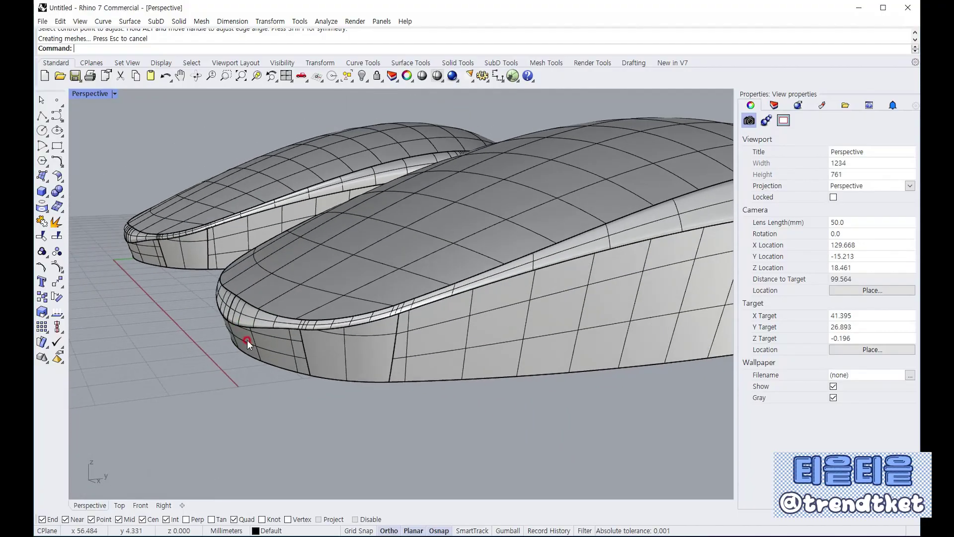
scroll(131, 248, "up", 8)
mouse_move(119, 228)
right_mouse_down()
mouse_move(99, 199)
mouse_move(121, 215)
right_mouse_up()
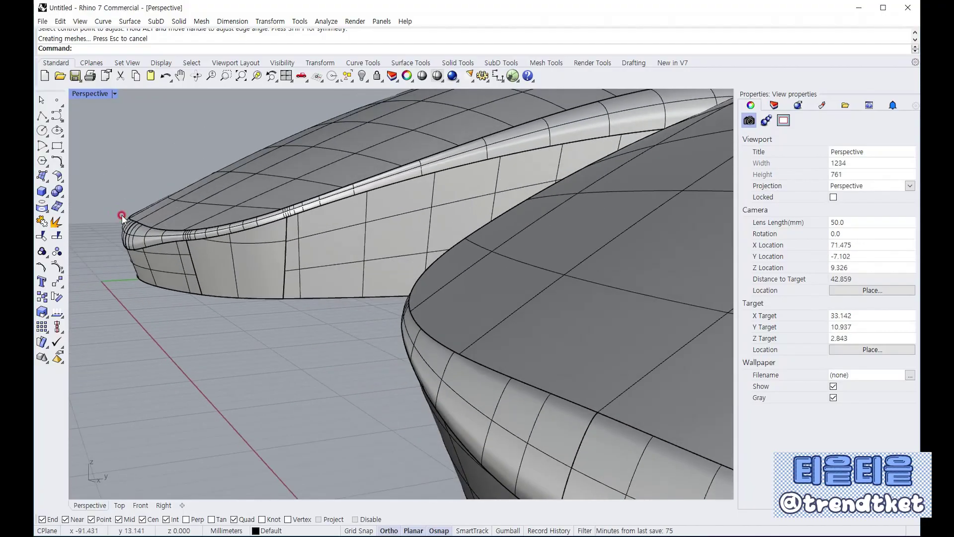
scroll(199, 229, "down", 4)
scroll(336, 336, "up", 2)
mouse_move(448, 362)
right_mouse_down()
mouse_move(437, 351)
mouse_move(445, 356)
right_mouse_up()
scroll(130, 216, "up", 2)
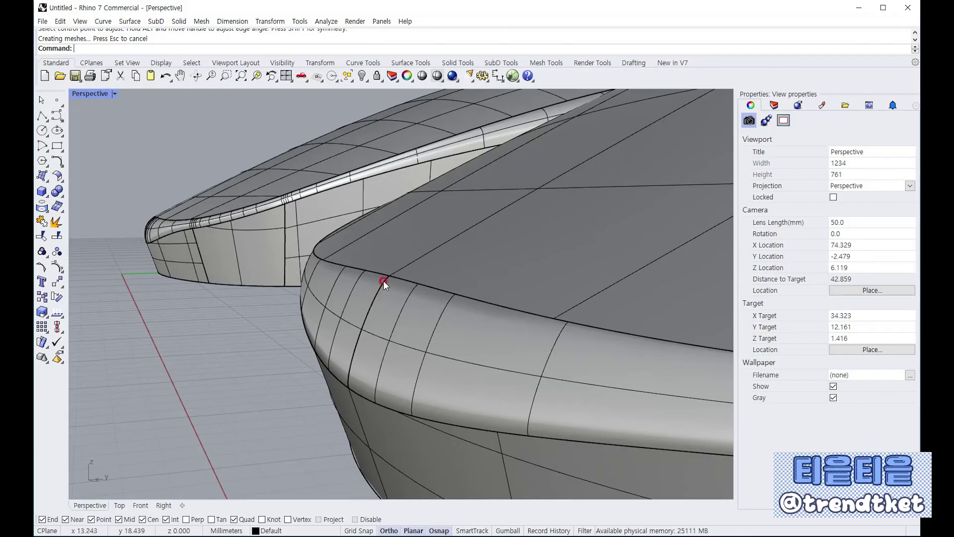
right_click_drag(400, 351, 390, 350)
scroll(390, 350, "down", 5)
right_click_drag(269, 330, 349, 362)
scroll(405, 366, "down", 3)
scroll(348, 362, "up", 2)
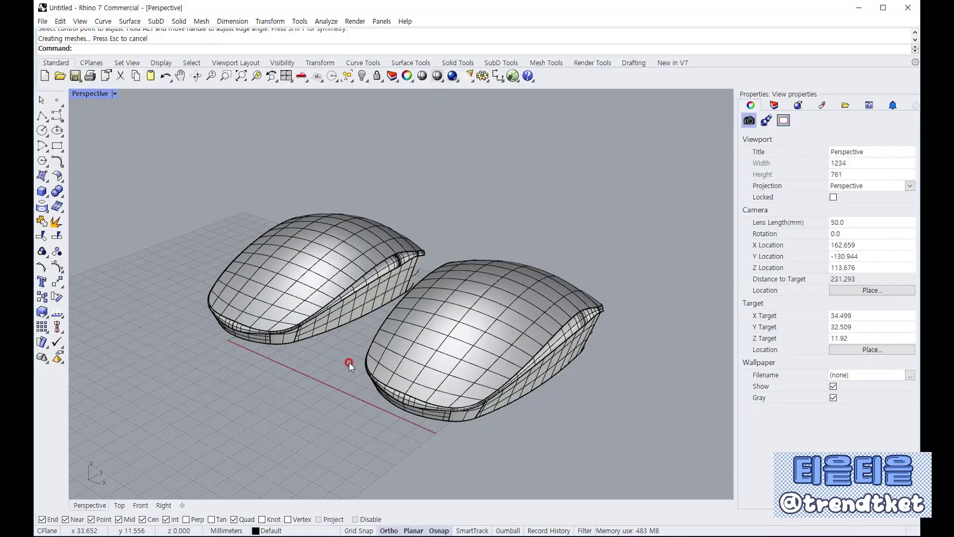
Compare the overall forms of the original and copied mouse bodies side by side from front, top and angled views.
left_click_drag(240, 339, 241, 339)
left_click(175, 373)
left_click(277, 286)
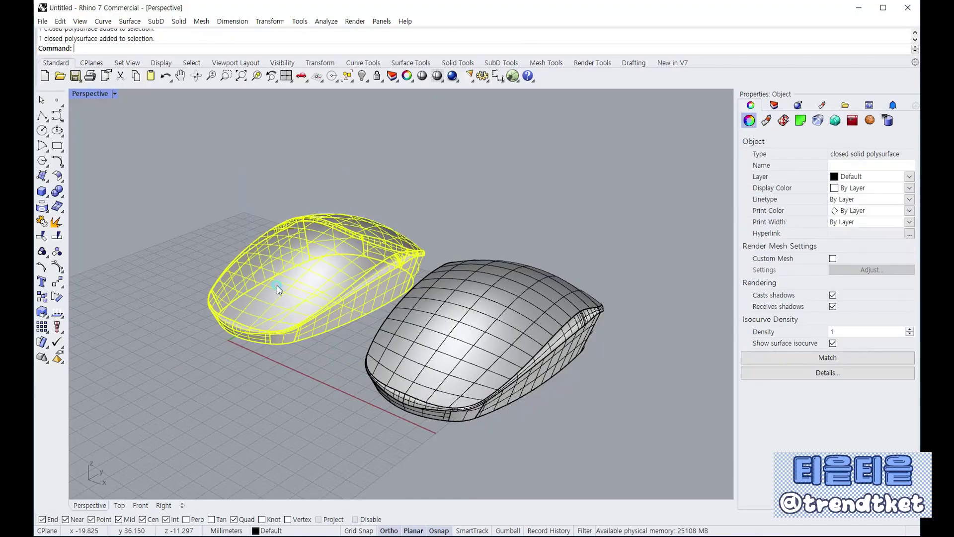
left_click(164, 206)
right_click_drag(164, 206, 244, 252)
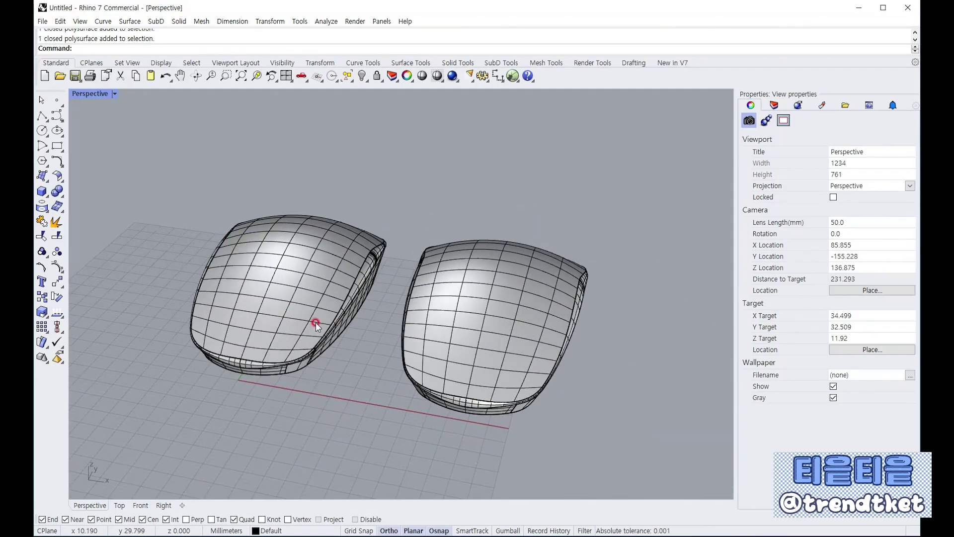
right_click_drag(316, 323, 395, 246)
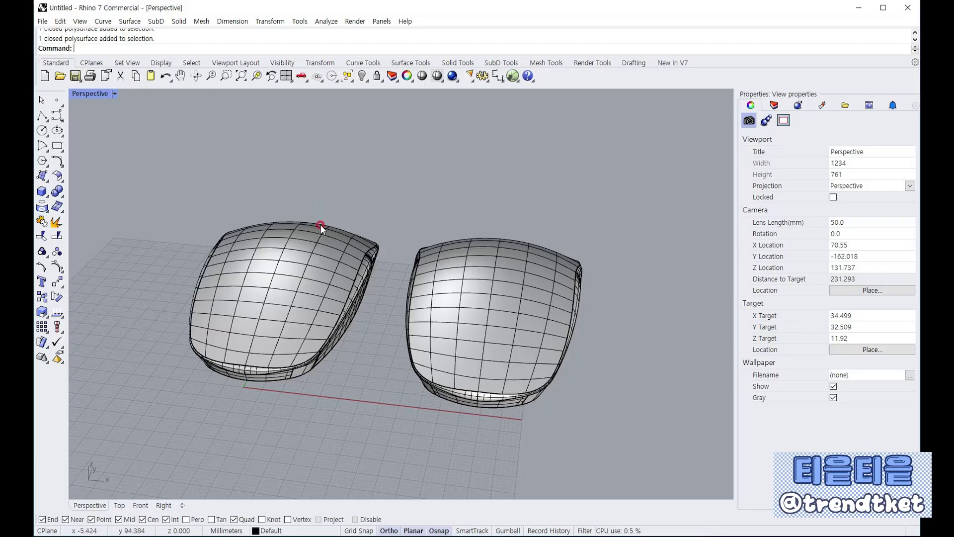
right_click_drag(379, 273, 320, 352)
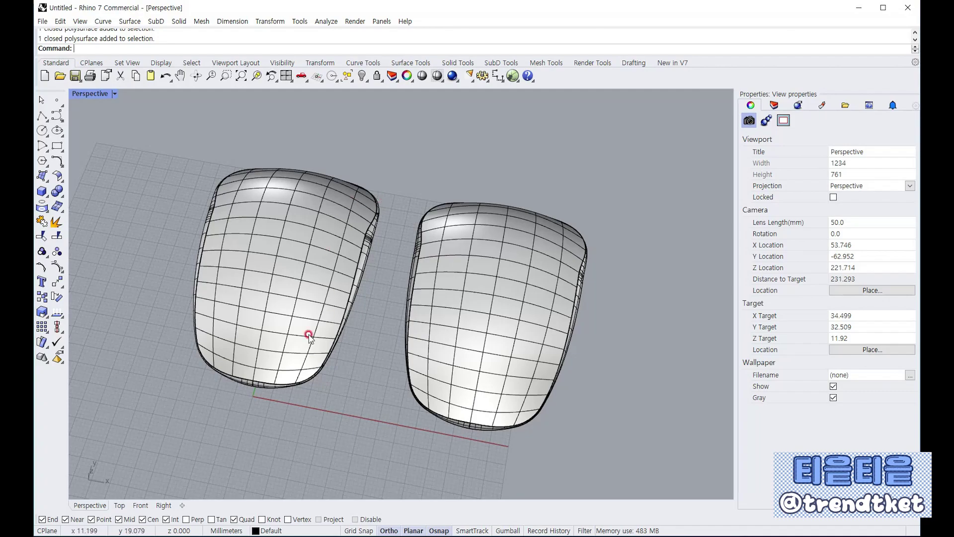
right_click_drag(385, 182, 422, 206)
right_click_drag(424, 276, 277, 299)
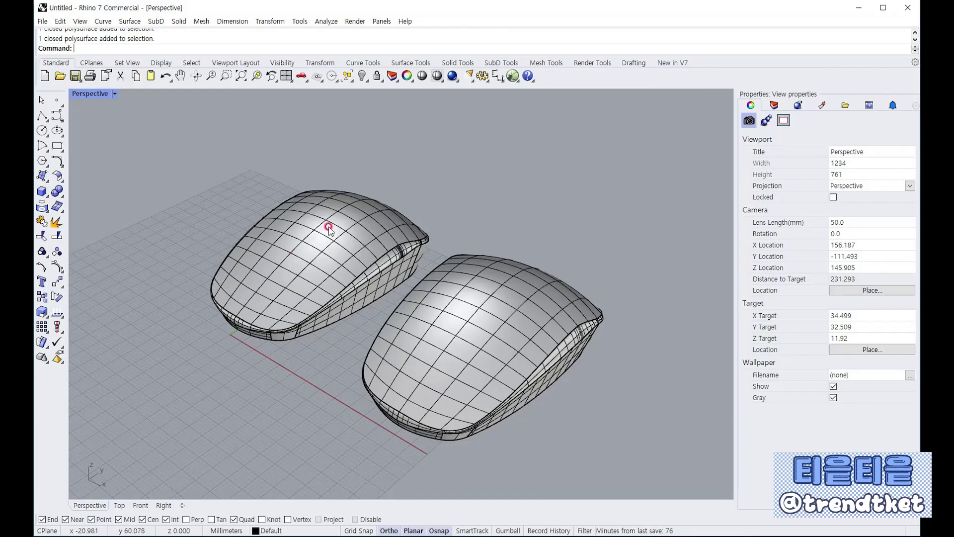
right_click_drag(330, 224, 318, 311)
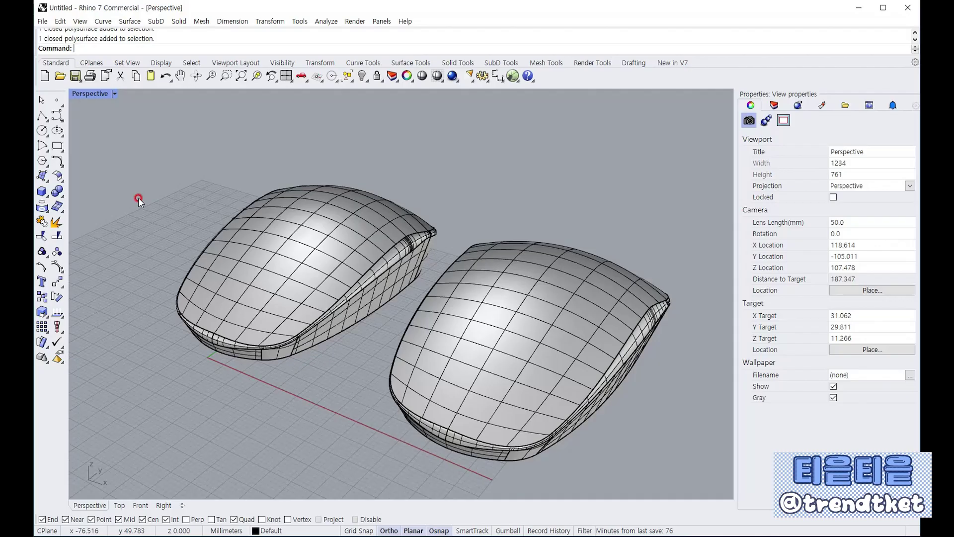
right_click_drag(311, 304, 408, 300)
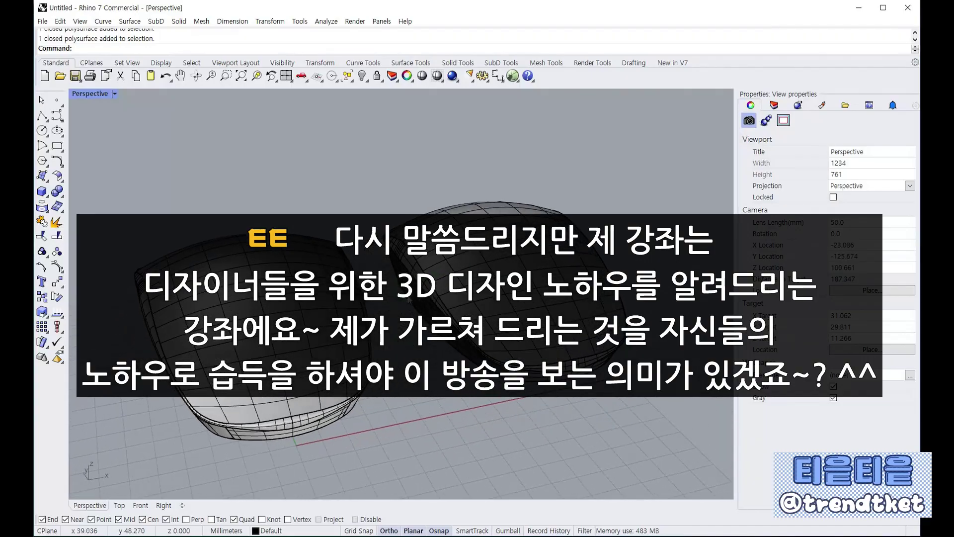
scroll(424, 257, "up", 5)
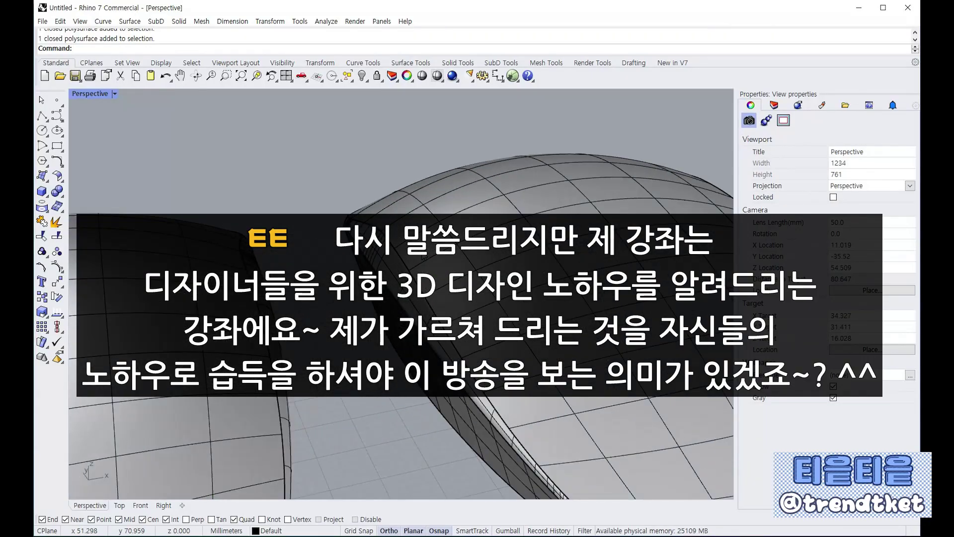
Inspect the shell-to-wall transitions of both mouse bodies up close, checking the corners and long side edges from opposite directions.
scroll(424, 257, "down", 6)
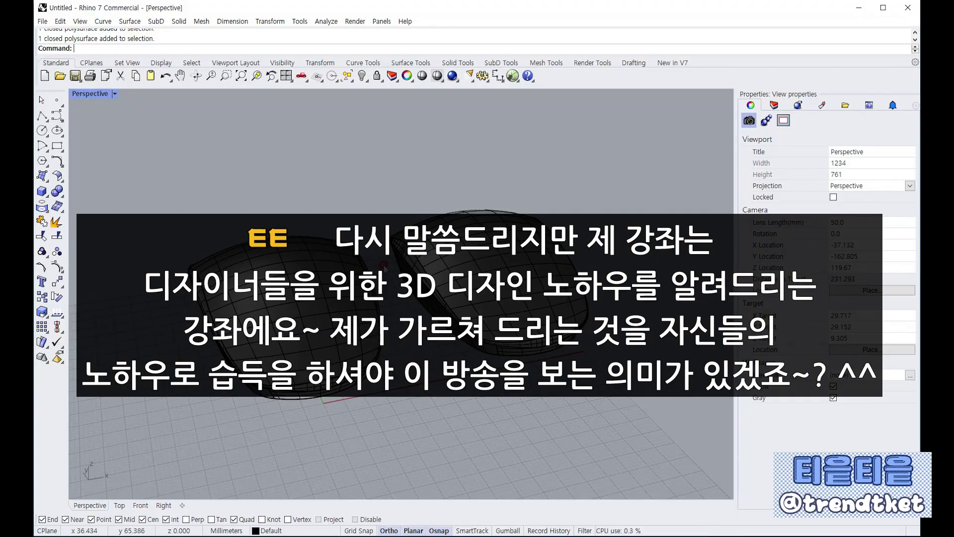
right_click_drag(384, 265, 261, 254)
scroll(424, 263, "up", 8)
right_click_drag(319, 258, 409, 257)
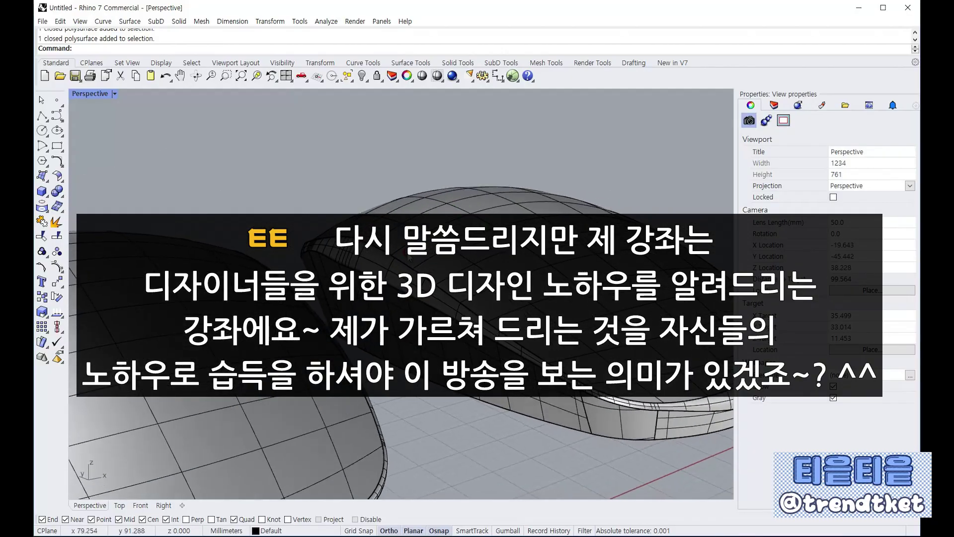
left_click(328, 247)
left_click(323, 191)
mouse_move(504, 278)
right_mouse_down()
mouse_move(358, 284)
mouse_move(506, 293)
right_mouse_up()
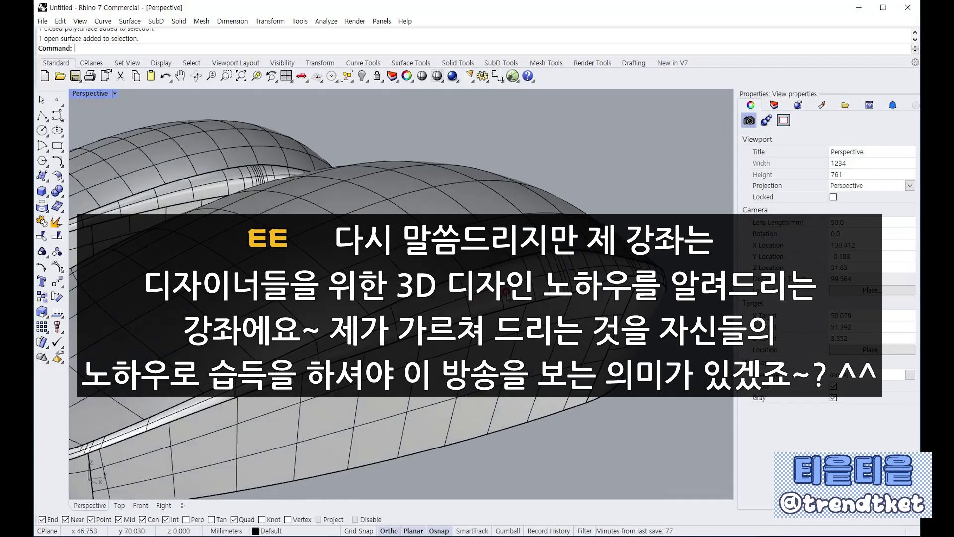
scroll(633, 168, "down", 5)
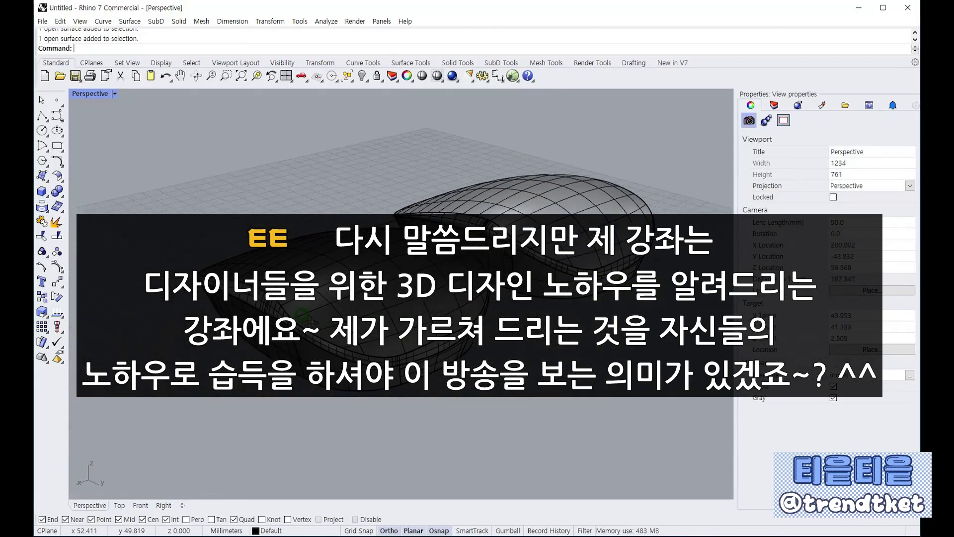
right_click_drag(301, 315, 519, 358)
scroll(438, 346, "down", 4)
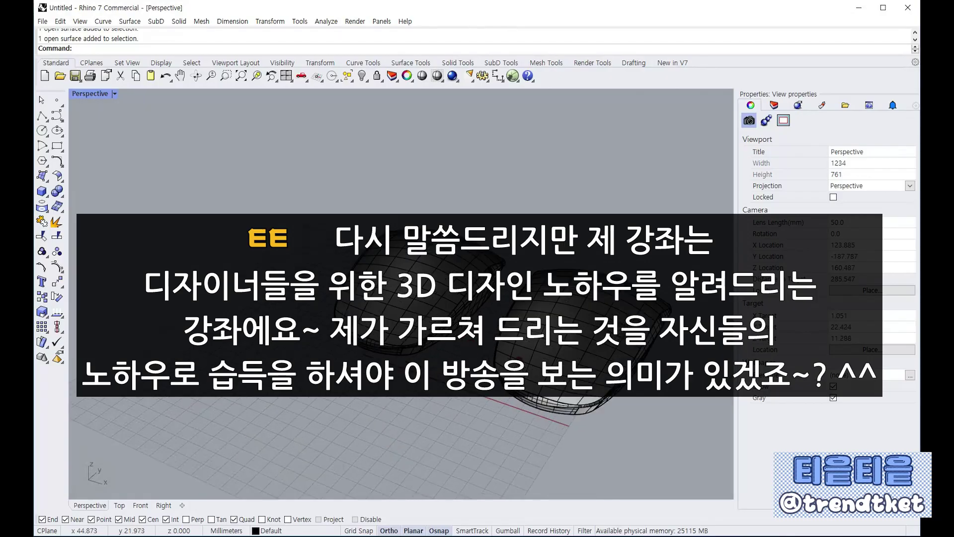
scroll(446, 345, "up", 2)
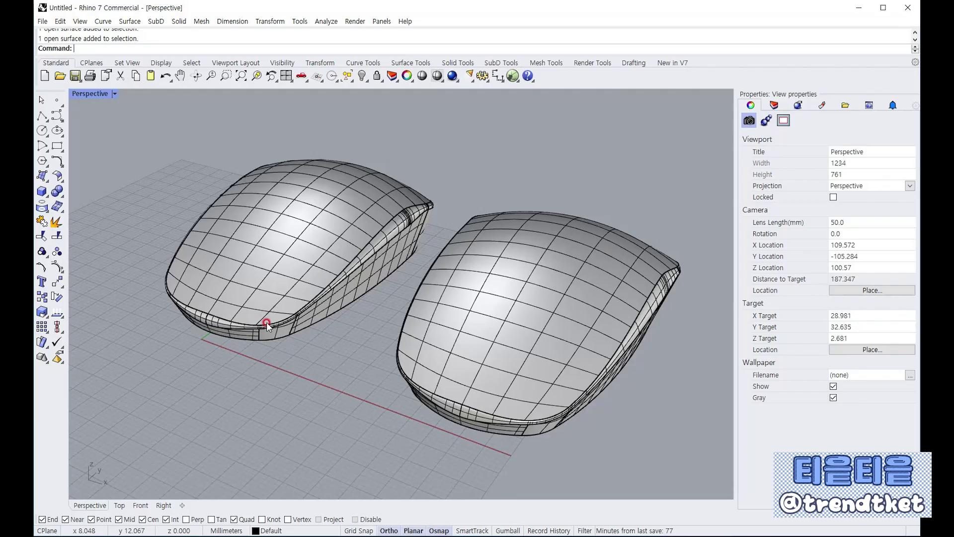
right_click_drag(264, 324, 93, 198)
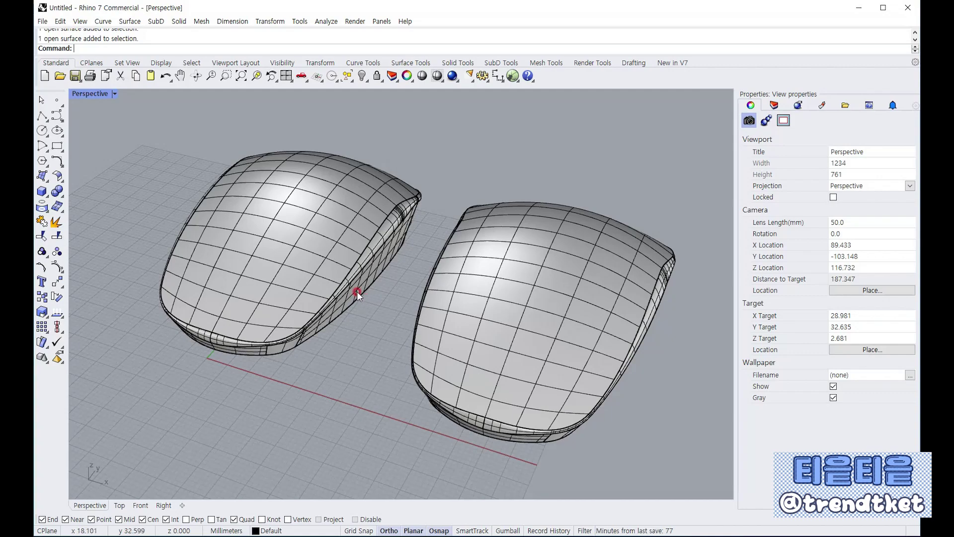
mouse_move(482, 293)
right_mouse_down()
mouse_move(437, 277)
mouse_move(350, 269)
mouse_move(498, 288)
mouse_move(455, 278)
mouse_move(483, 282)
right_mouse_up()
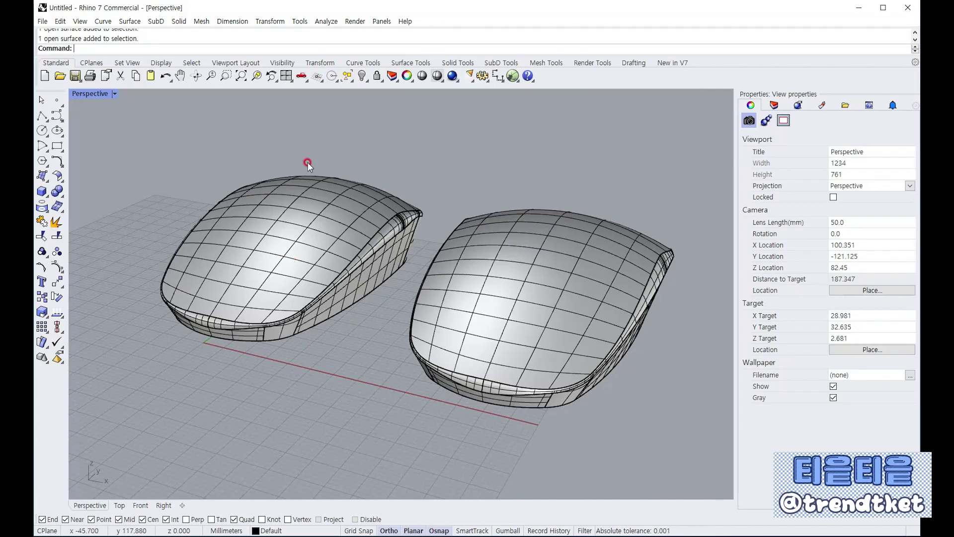
mouse_move(323, 274)
right_mouse_down()
mouse_move(277, 260)
mouse_move(348, 279)
mouse_move(305, 271)
mouse_move(310, 281)
right_mouse_up()
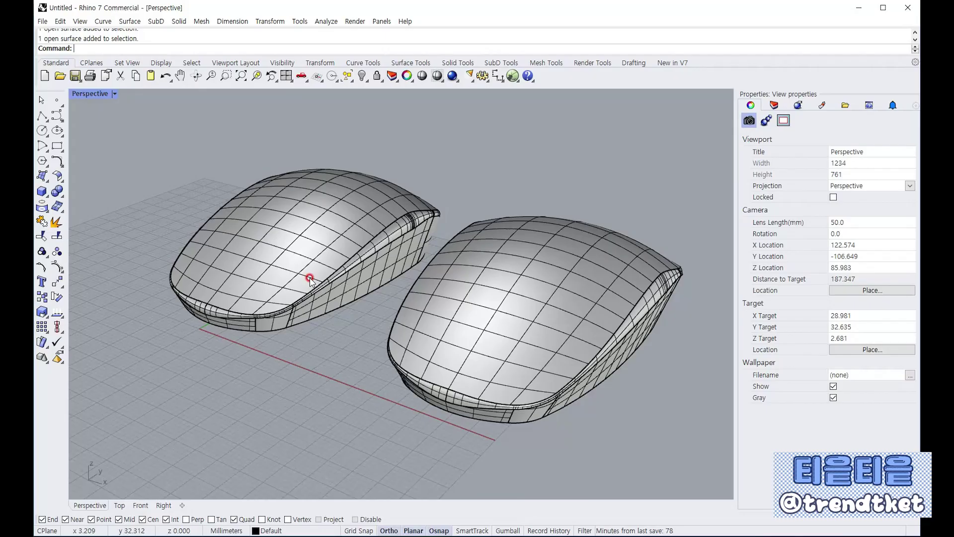